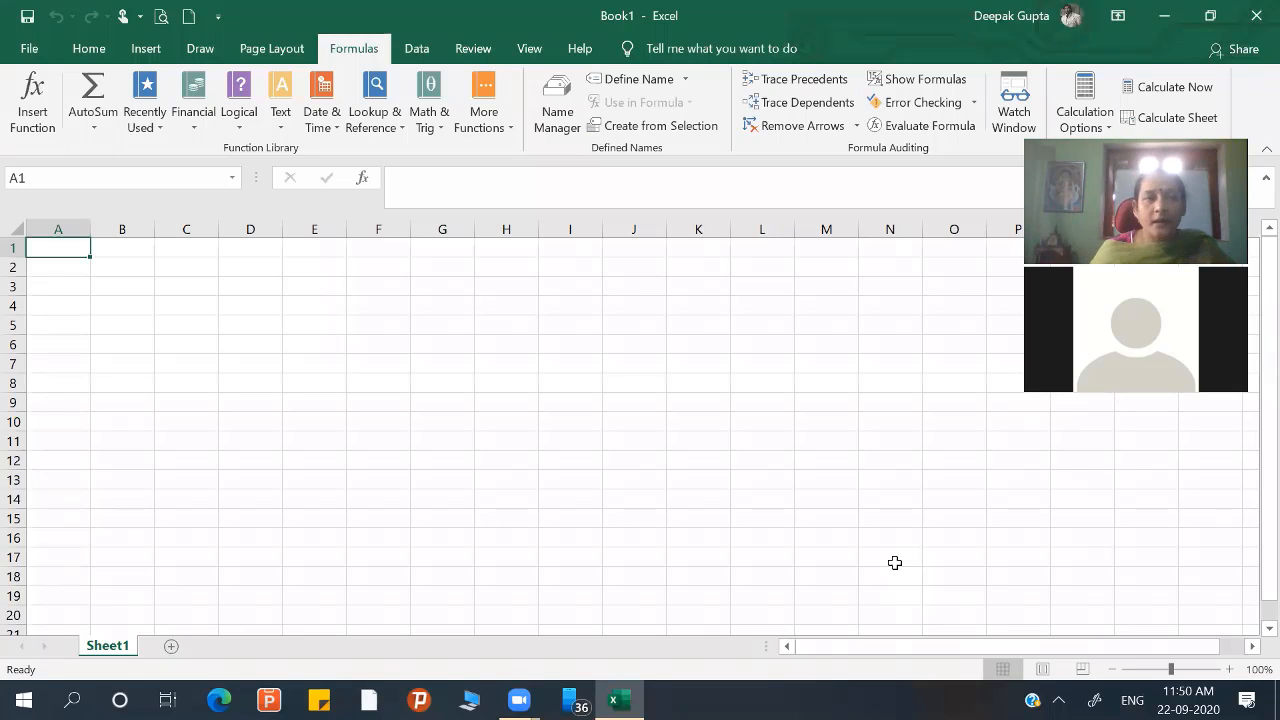
- Open the workbook EAF For Trainer Format.xlsx from the EXCEL folder on the Desktop
click(29, 48)
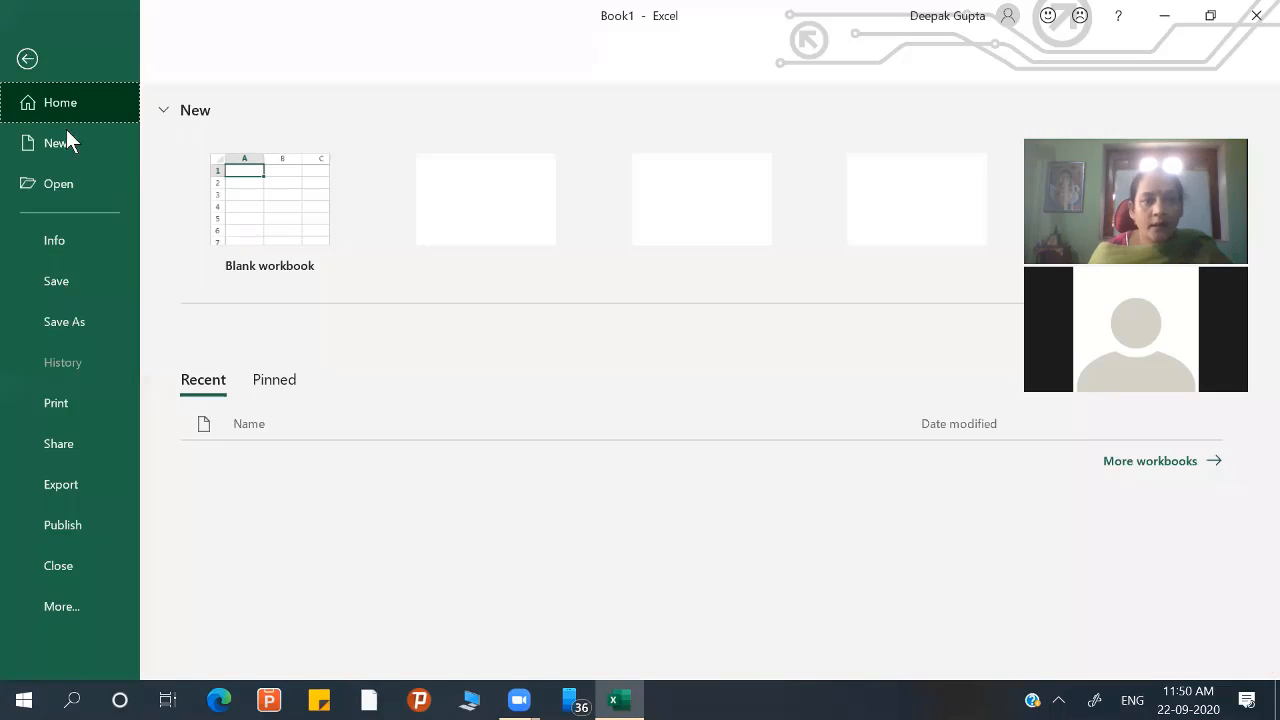
click(75, 181)
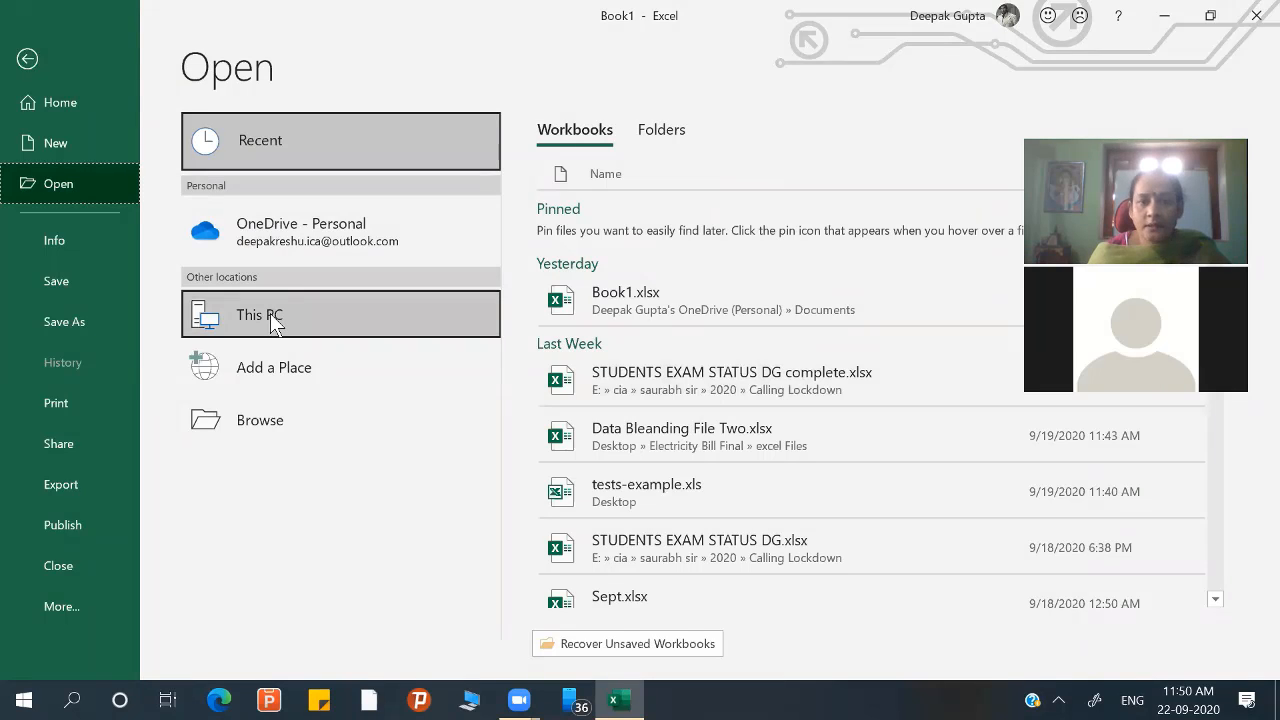
click(270, 313)
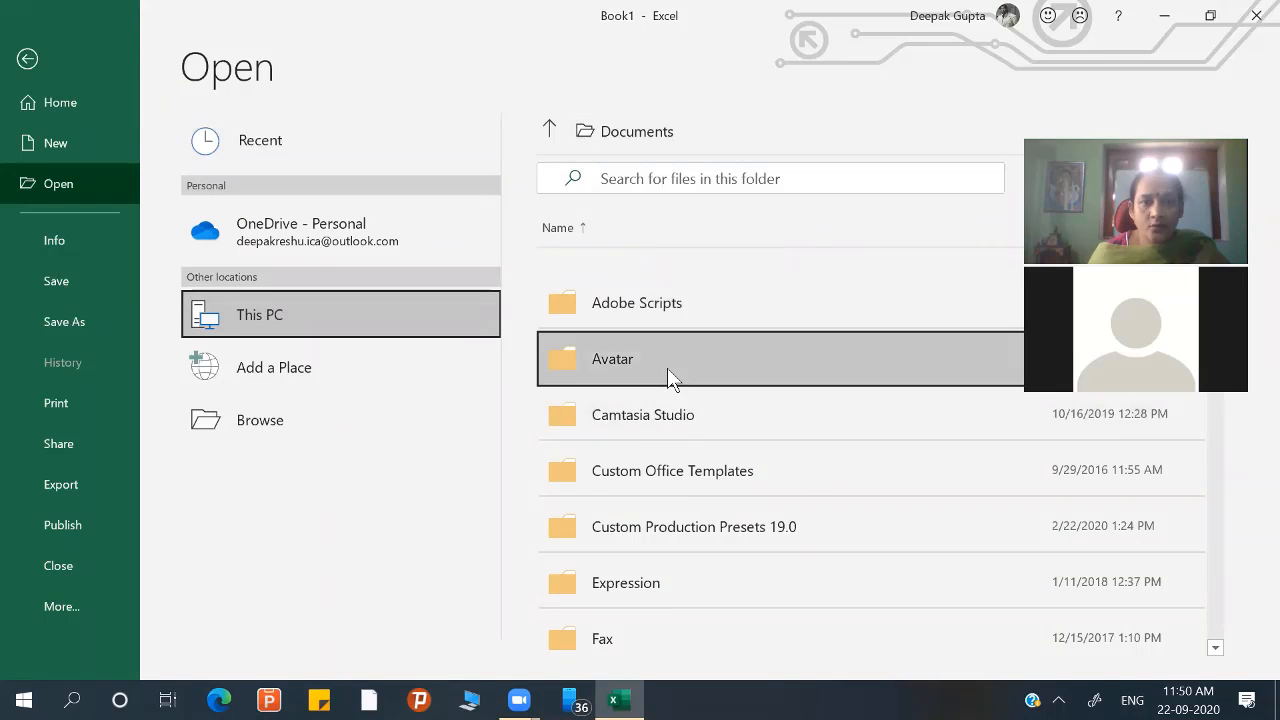
scroll(667, 367, down, 5)
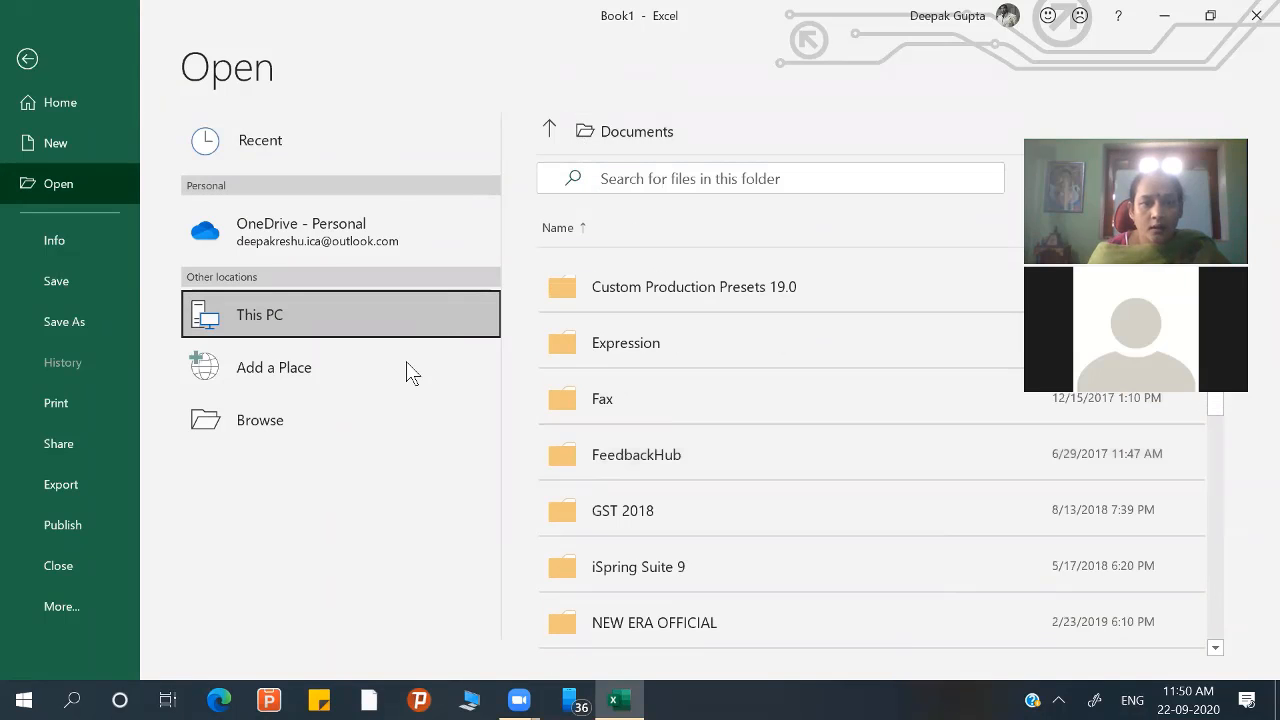
click(270, 426)
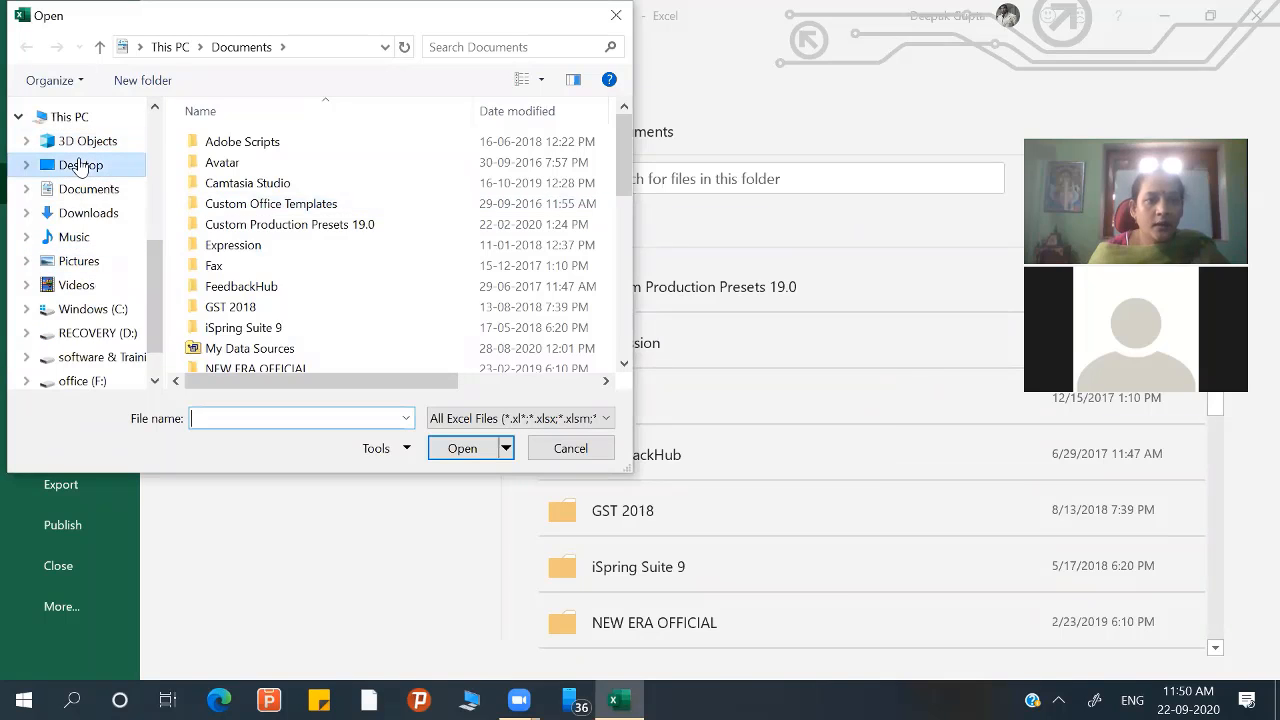
click(80, 166)
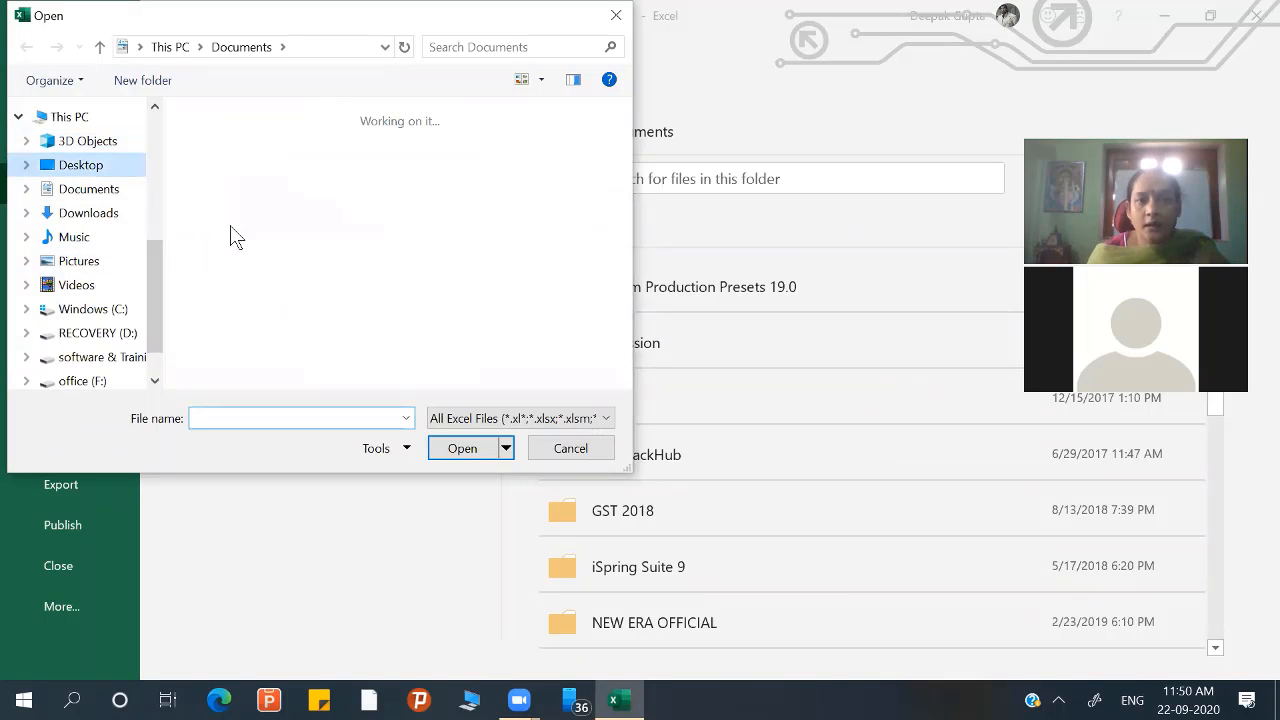
click(476, 450)
click(222, 145)
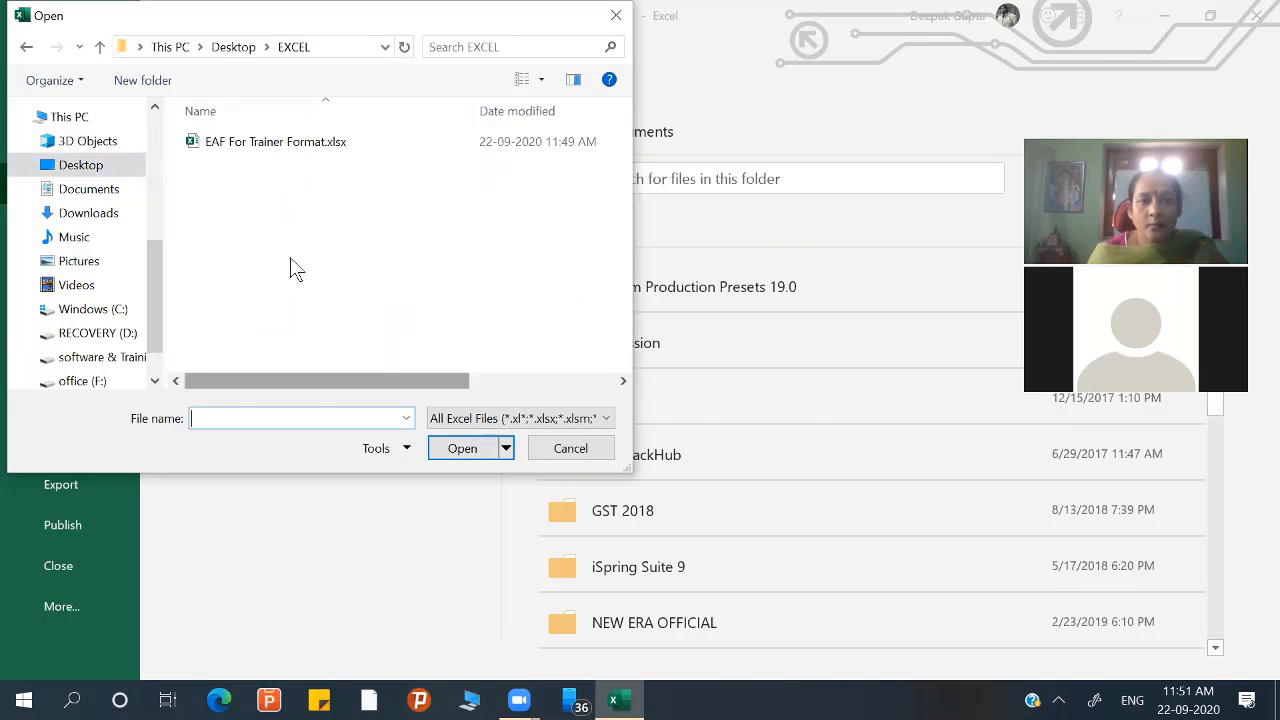
click(467, 456)
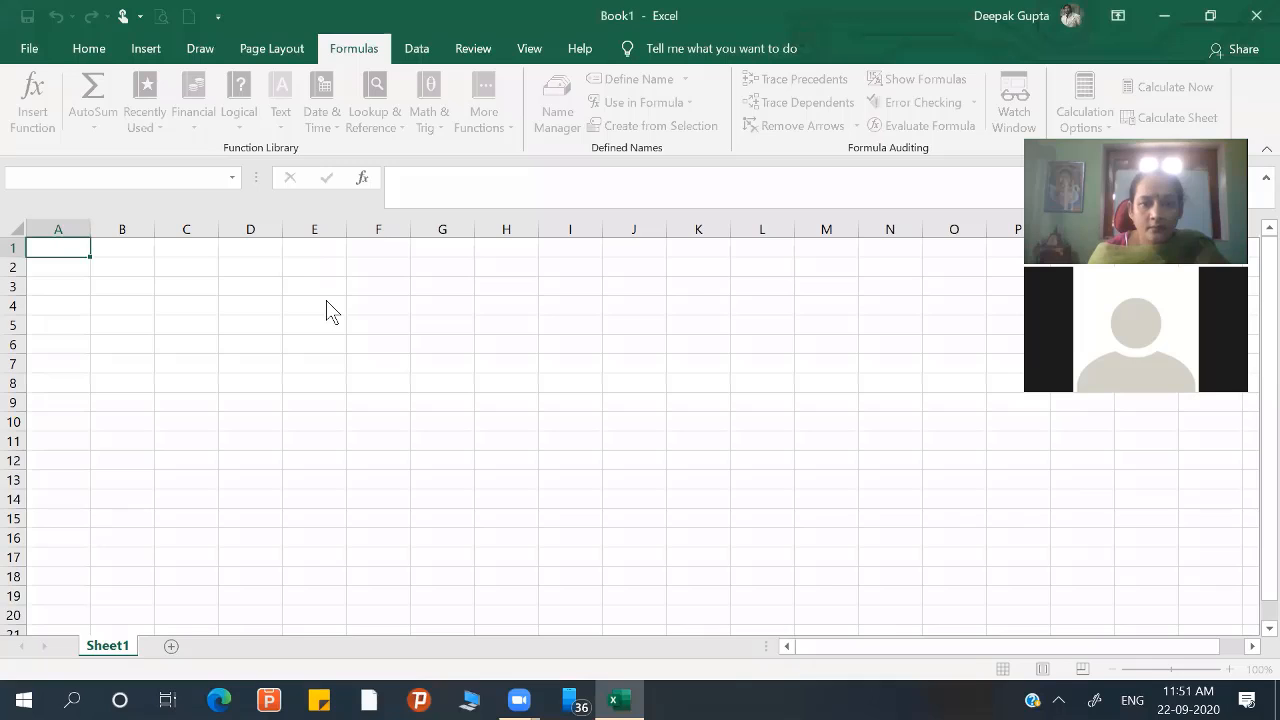
- Bring the EAF For Trainer Format.xlsx window to the front and enable editing to leave Protected View
mouse_move(619, 700)
click(603, 550)
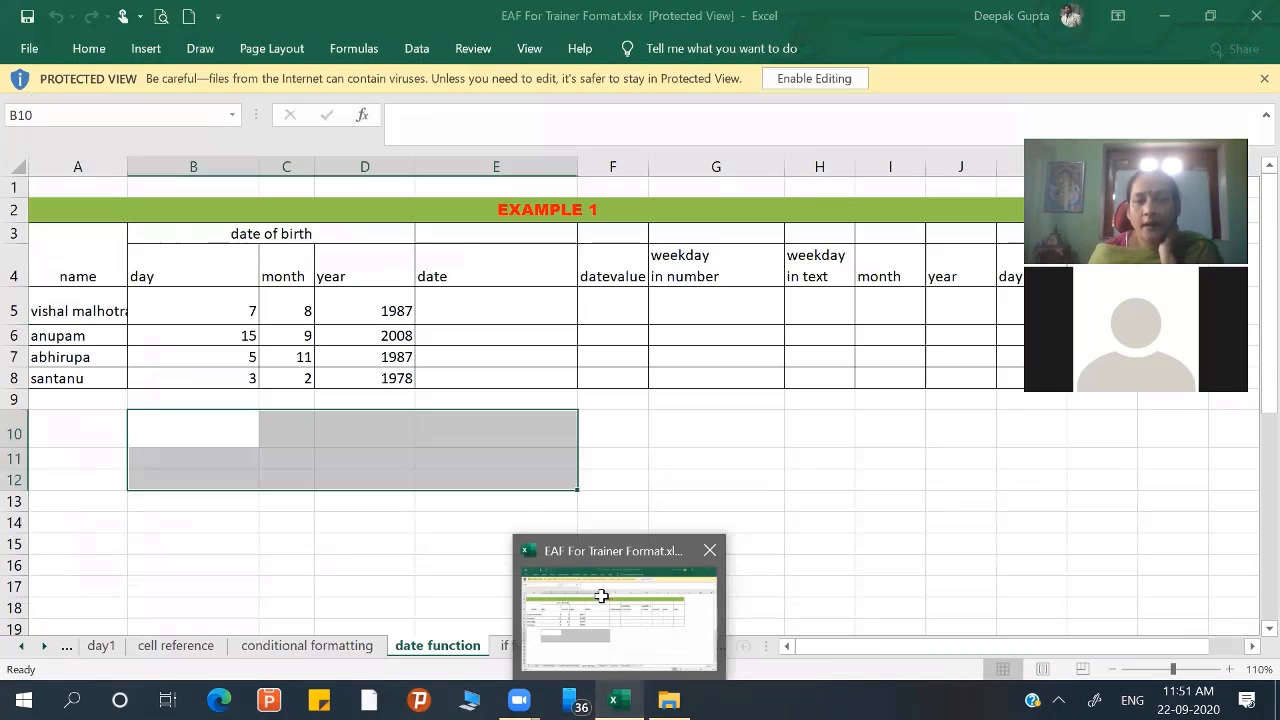
click(520, 508)
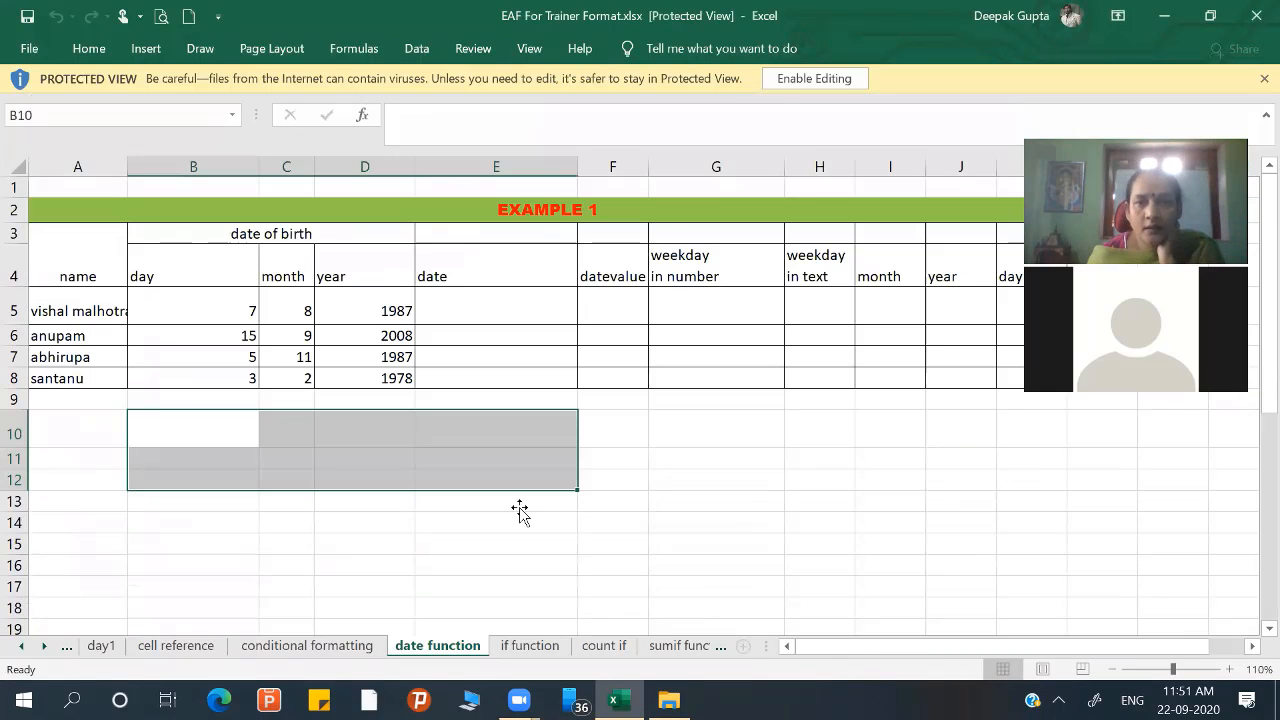
click(795, 78)
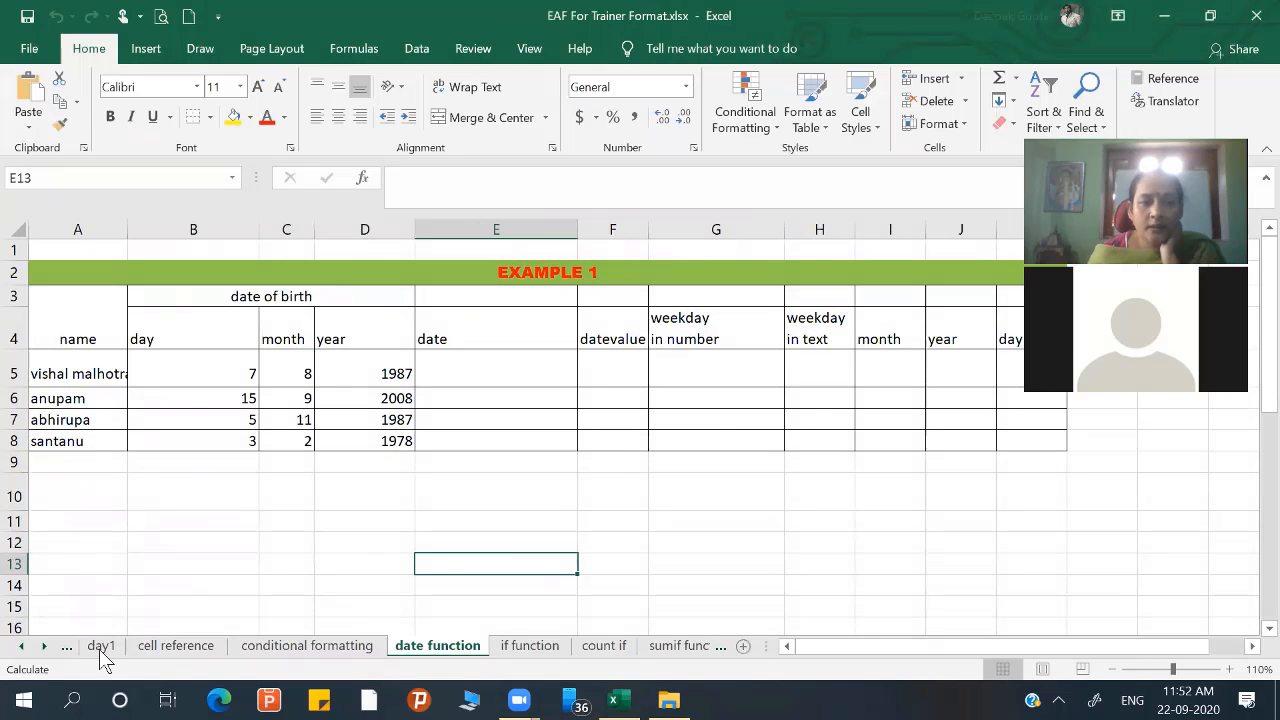
- Look over the day1 sheet's student report, and go to the Example 1 table on Sheet1
click(99, 646)
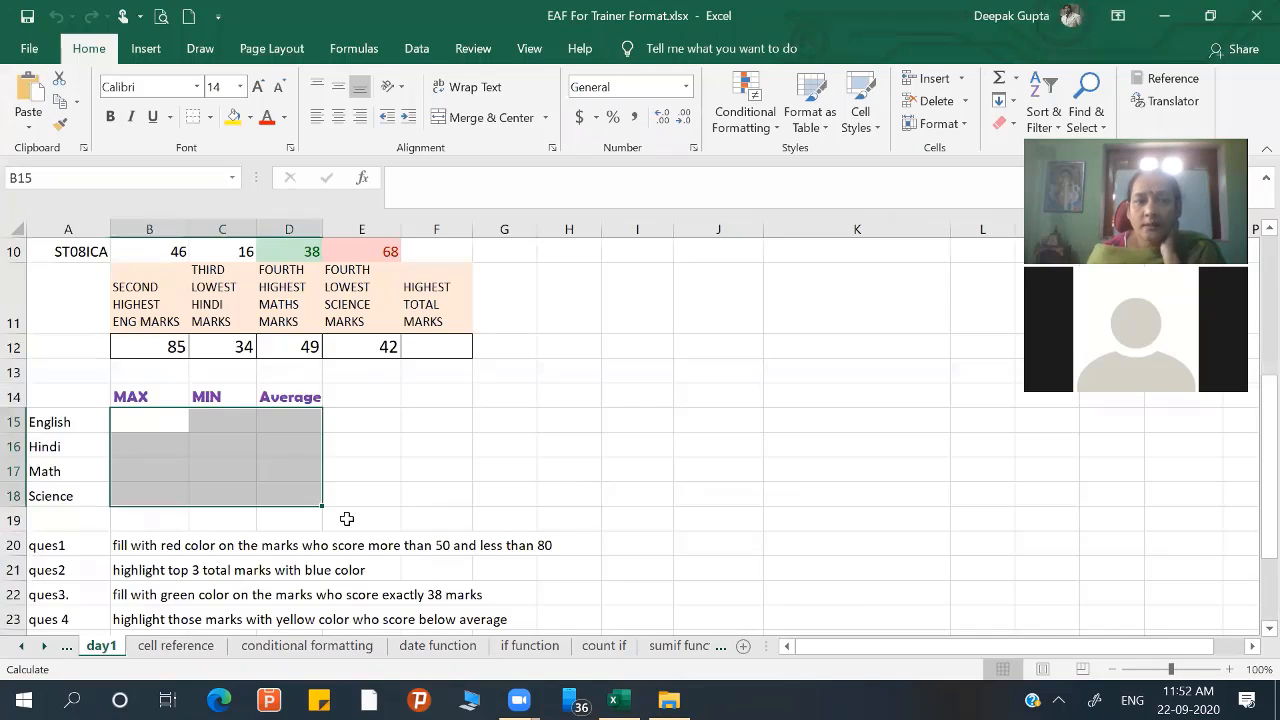
scroll(346, 515, up, 3)
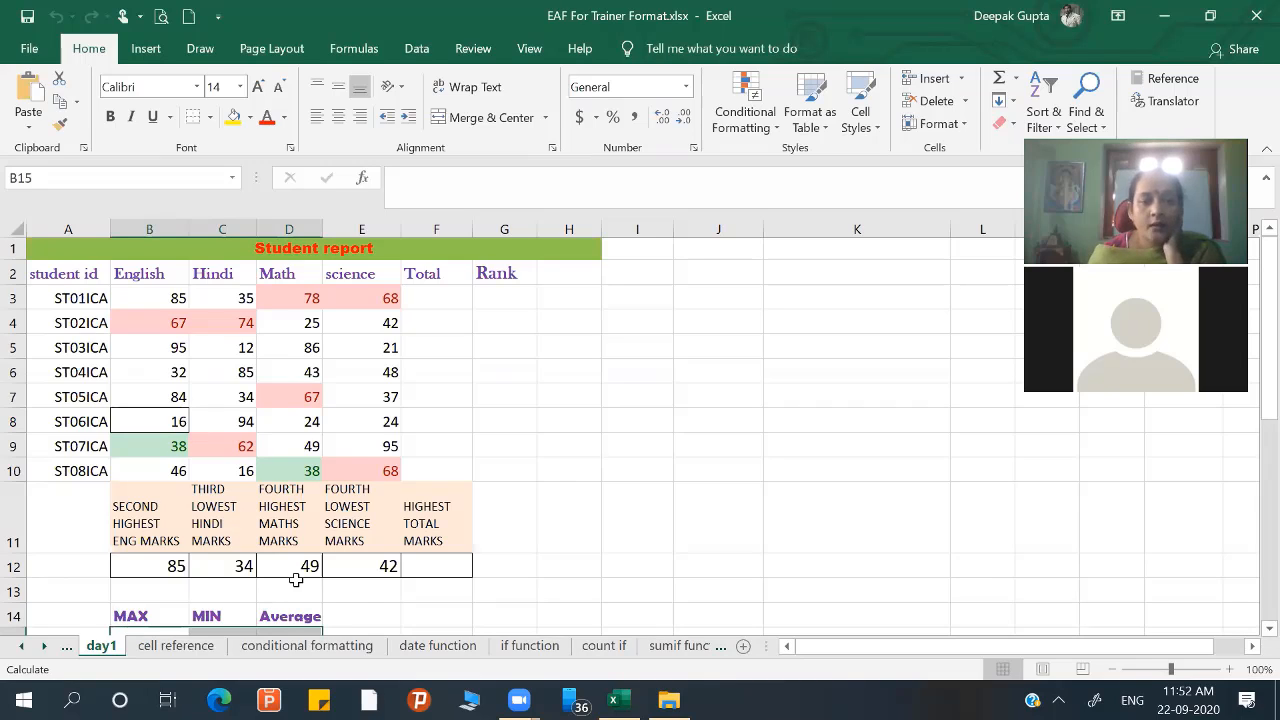
click(70, 648)
click(108, 648)
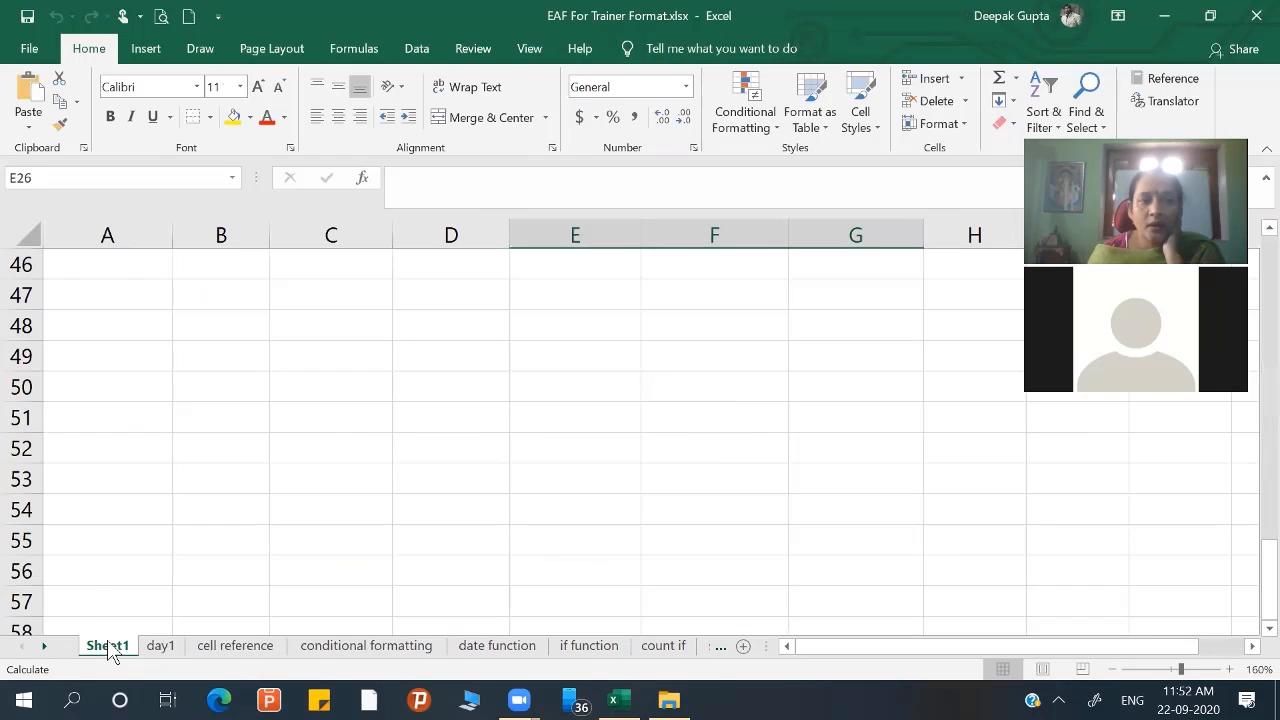
scroll(291, 531, up, 5)
scroll(290, 527, up, 10)
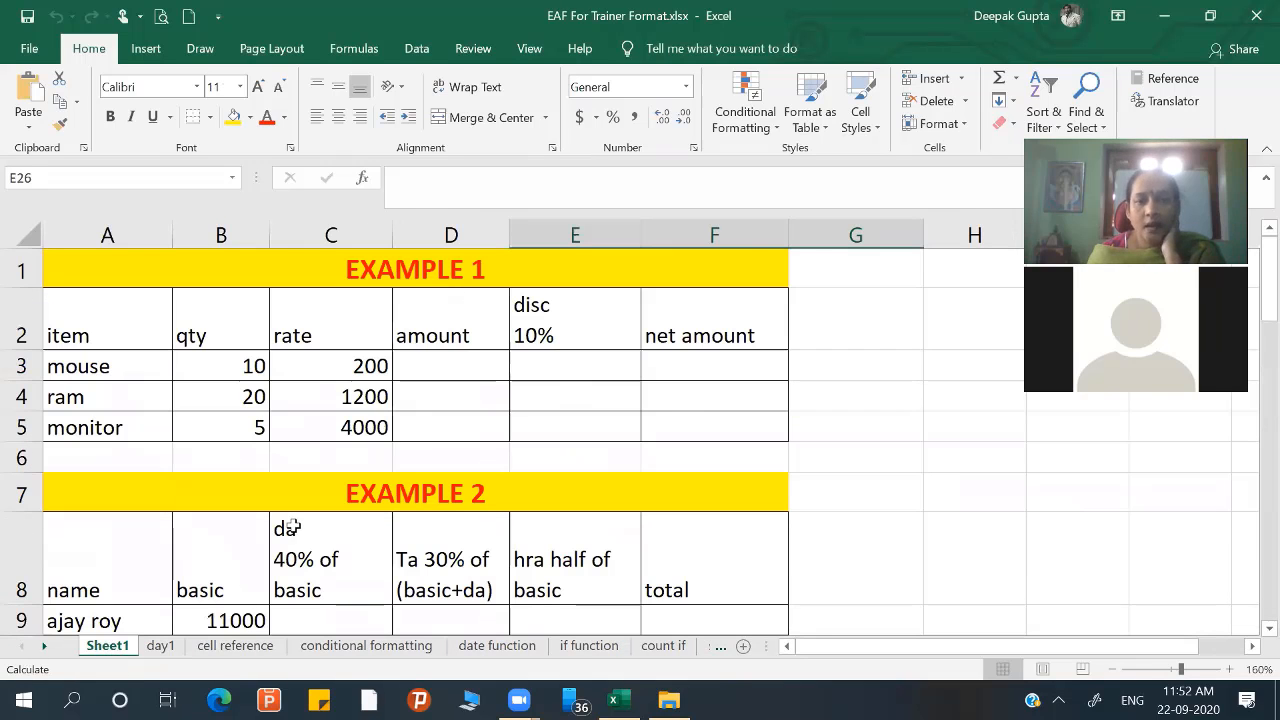
click(497, 368)
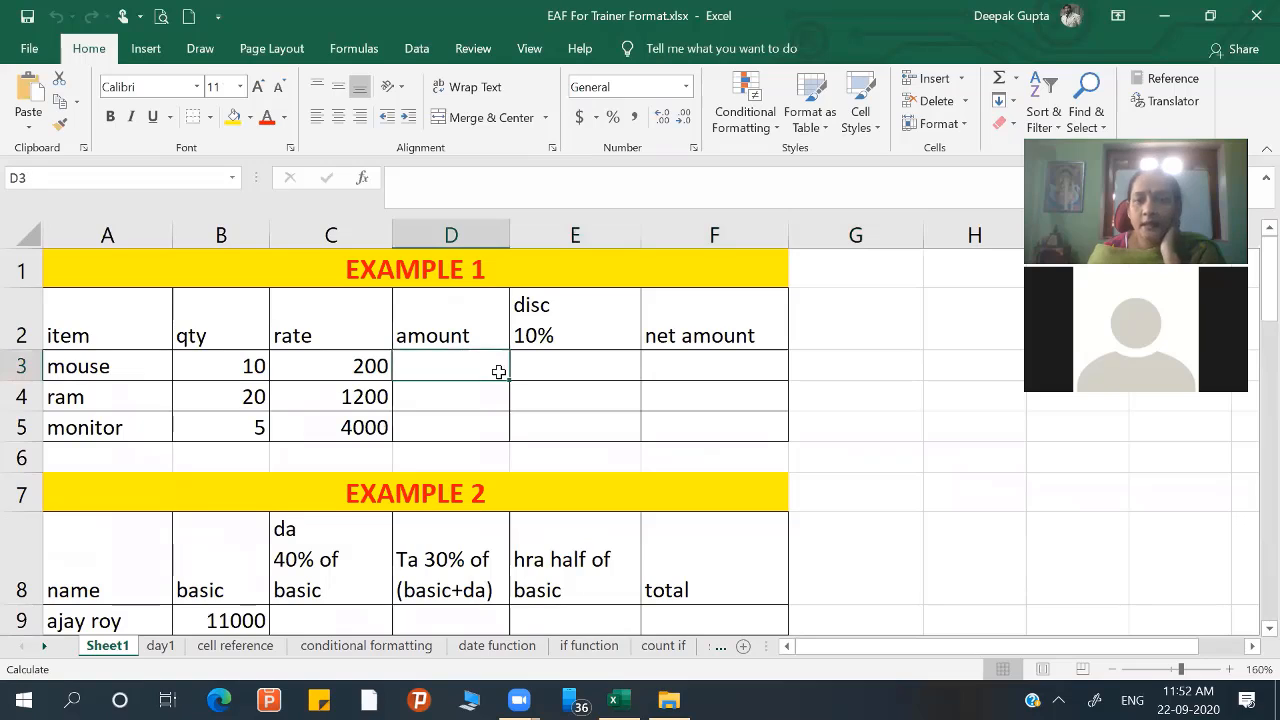
click(564, 375)
click(686, 374)
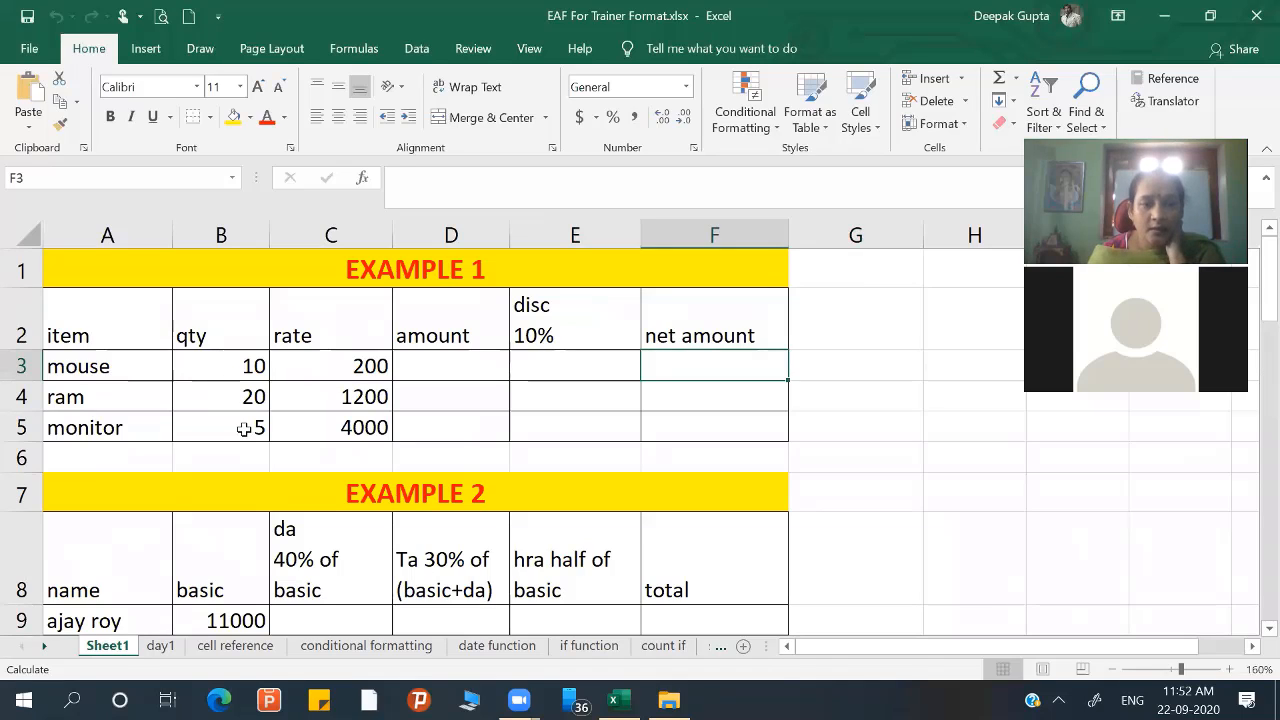
drag(234, 368, 240, 428)
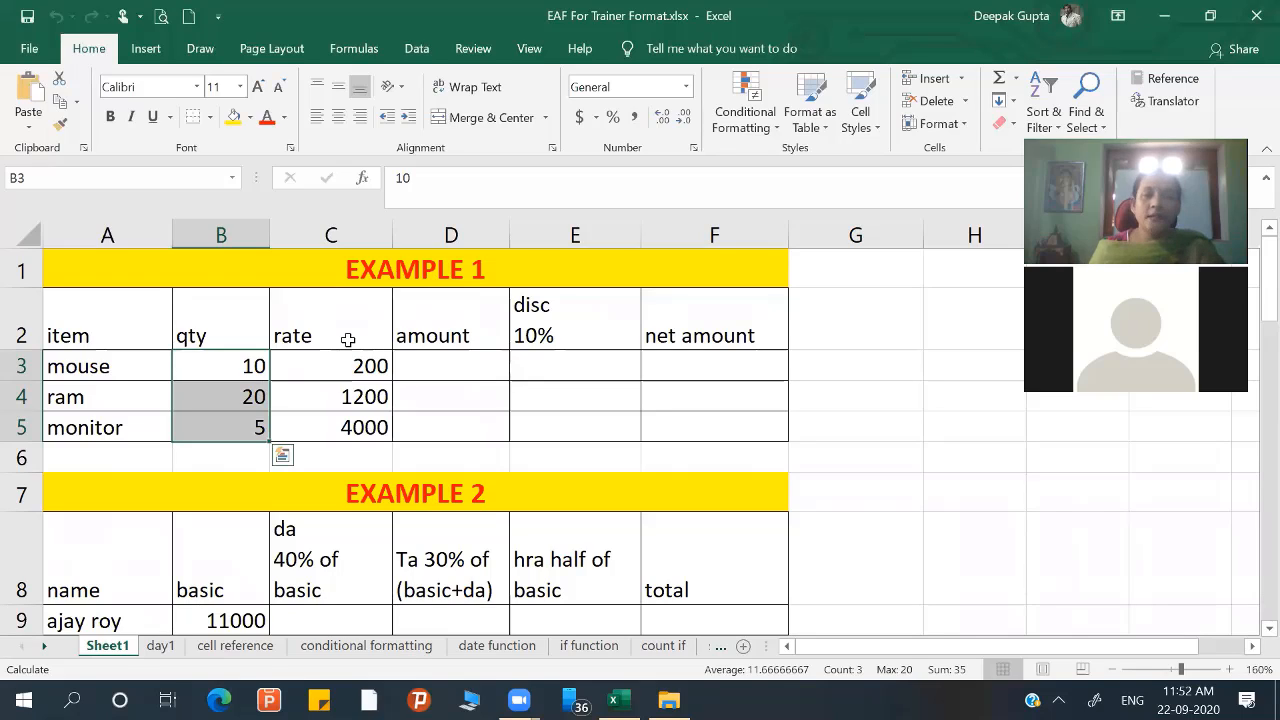
- Calculate the mouse amount in D3 as quantity times rate with the formula =B3*C3
click(412, 367)
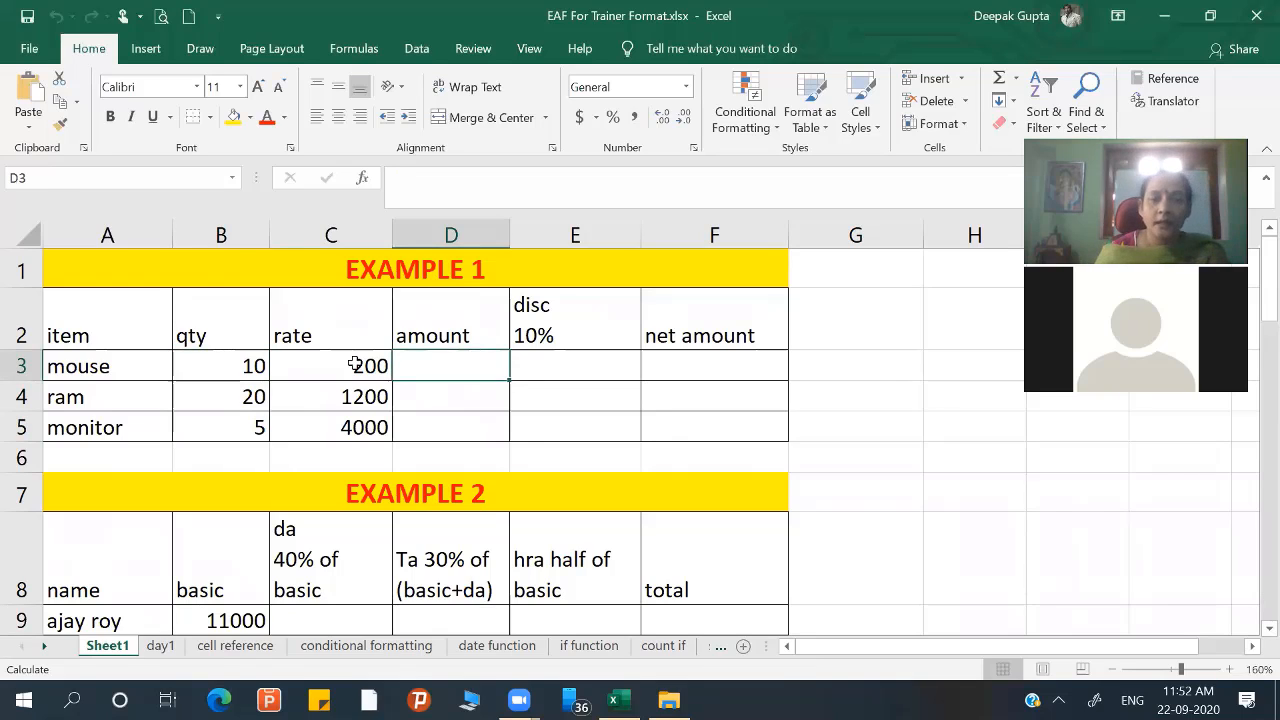
text(=)
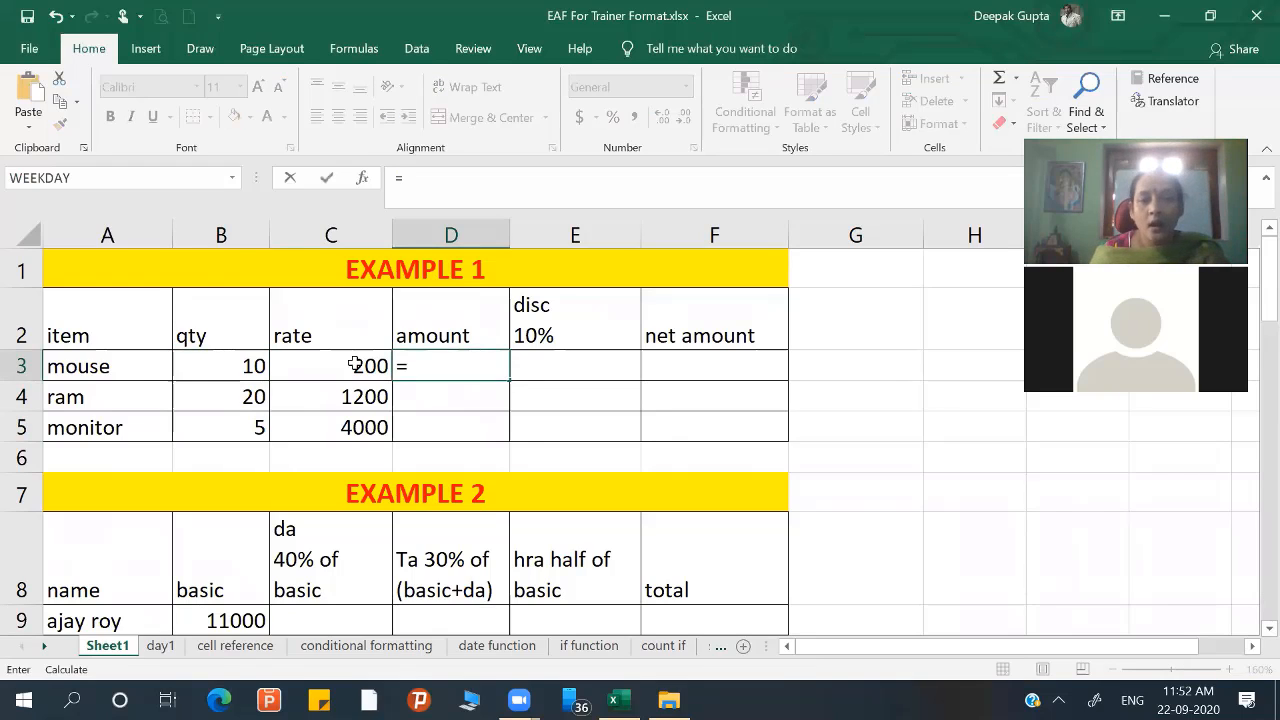
click(212, 362)
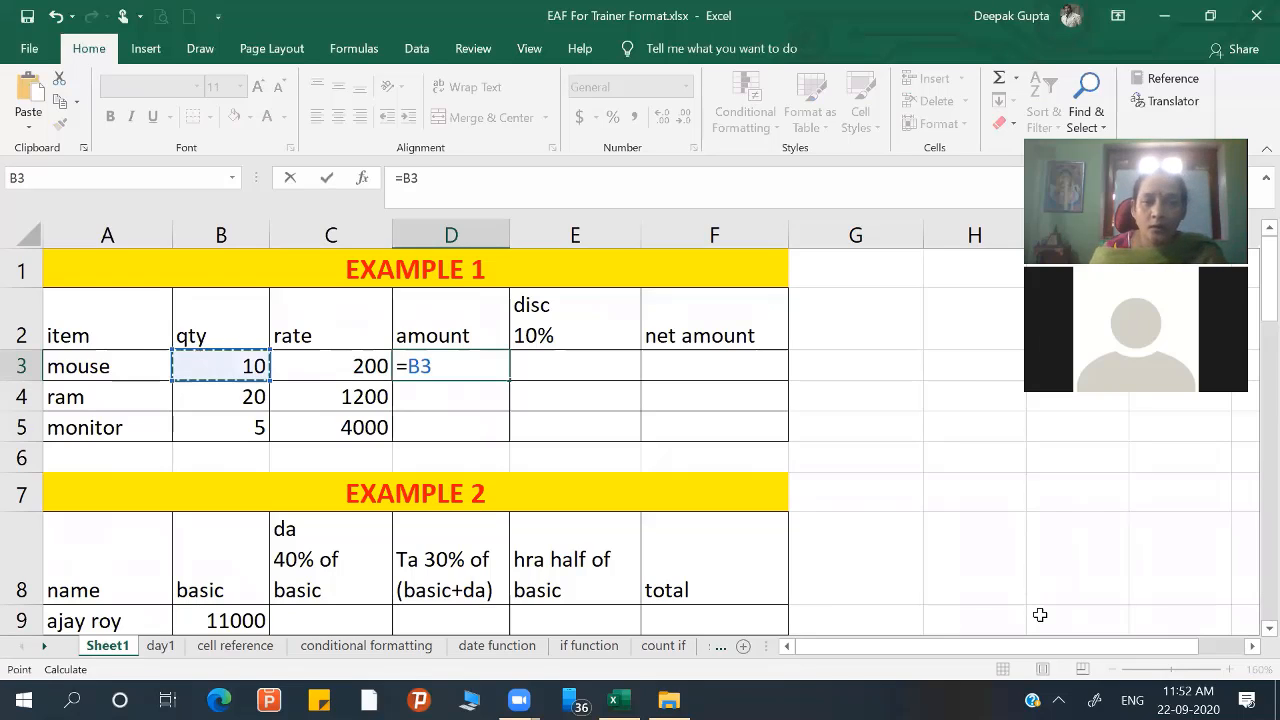
text(*)
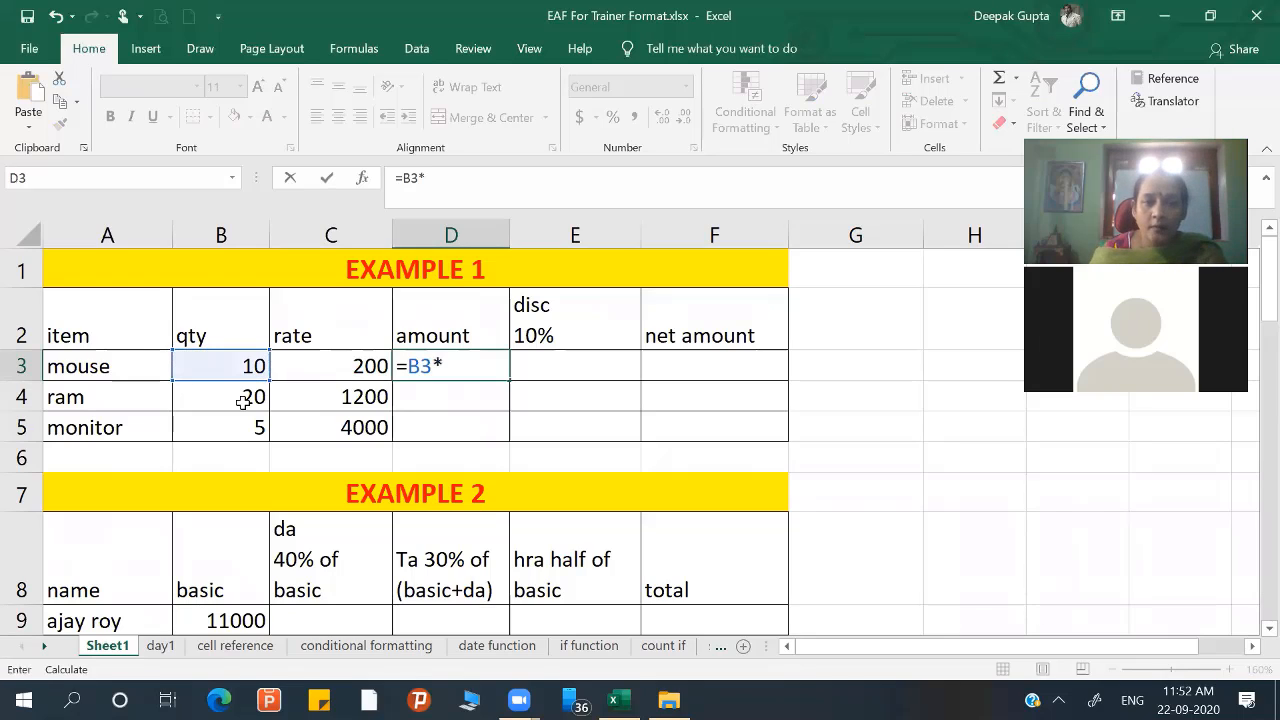
click(332, 366)
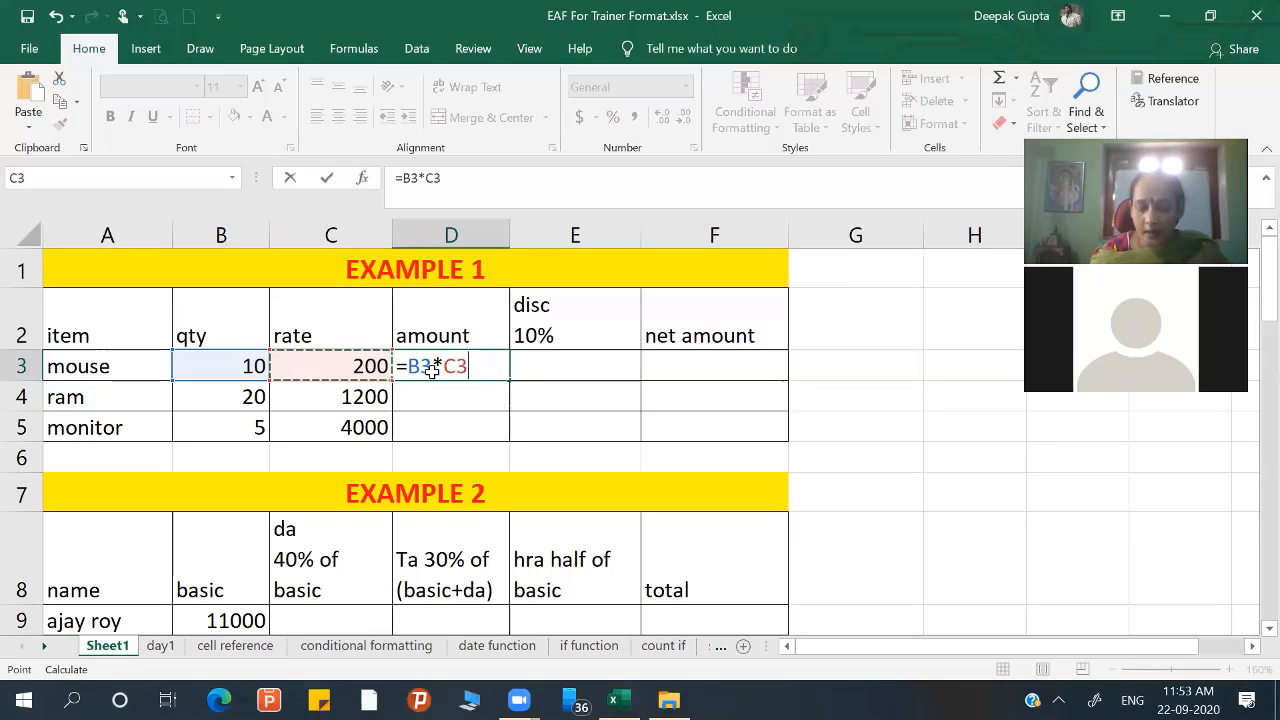
key(Return)
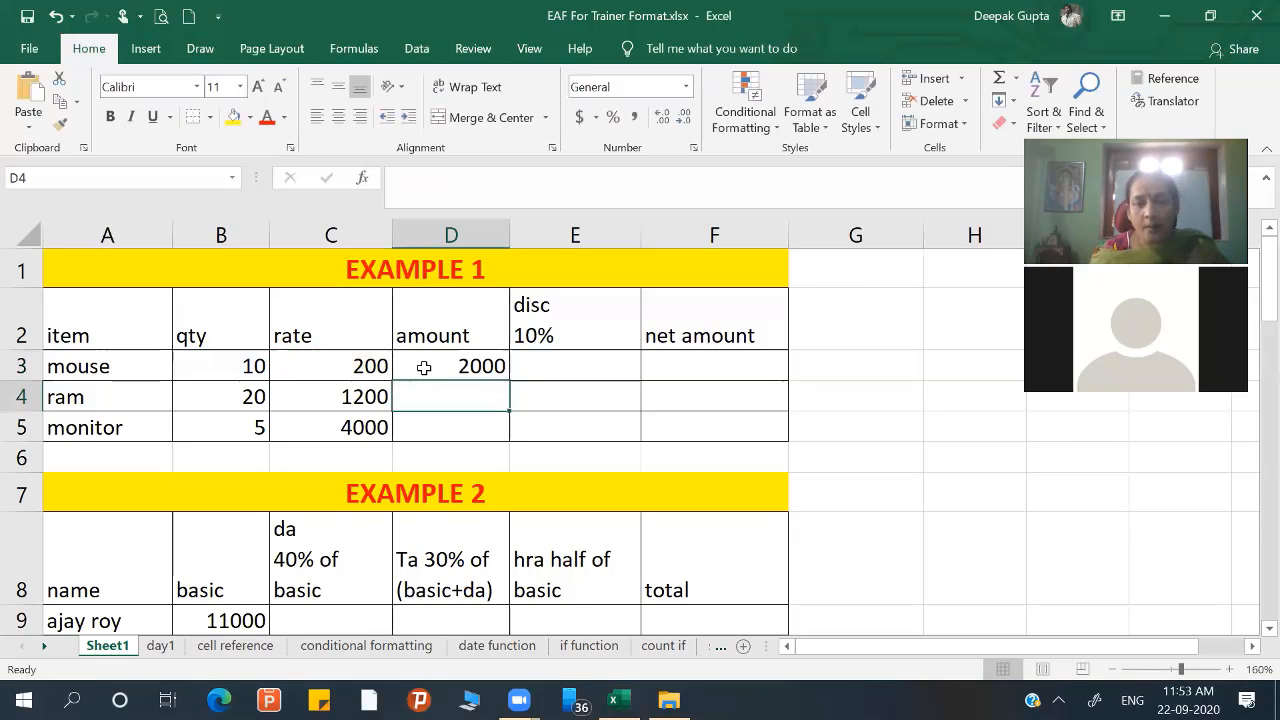
- Calculate the ram amount in D4 as quantity times rate with the formula =B4*C4
text(=)
click(255, 397)
text(*)
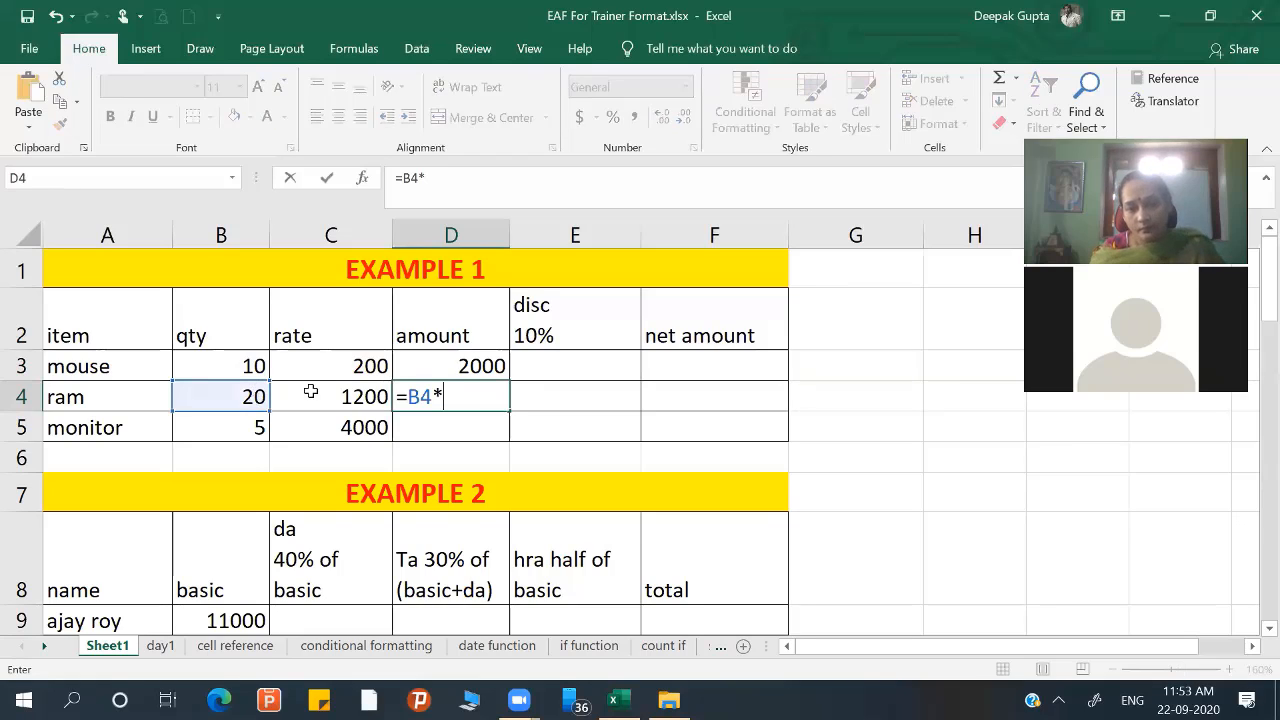
click(310, 396)
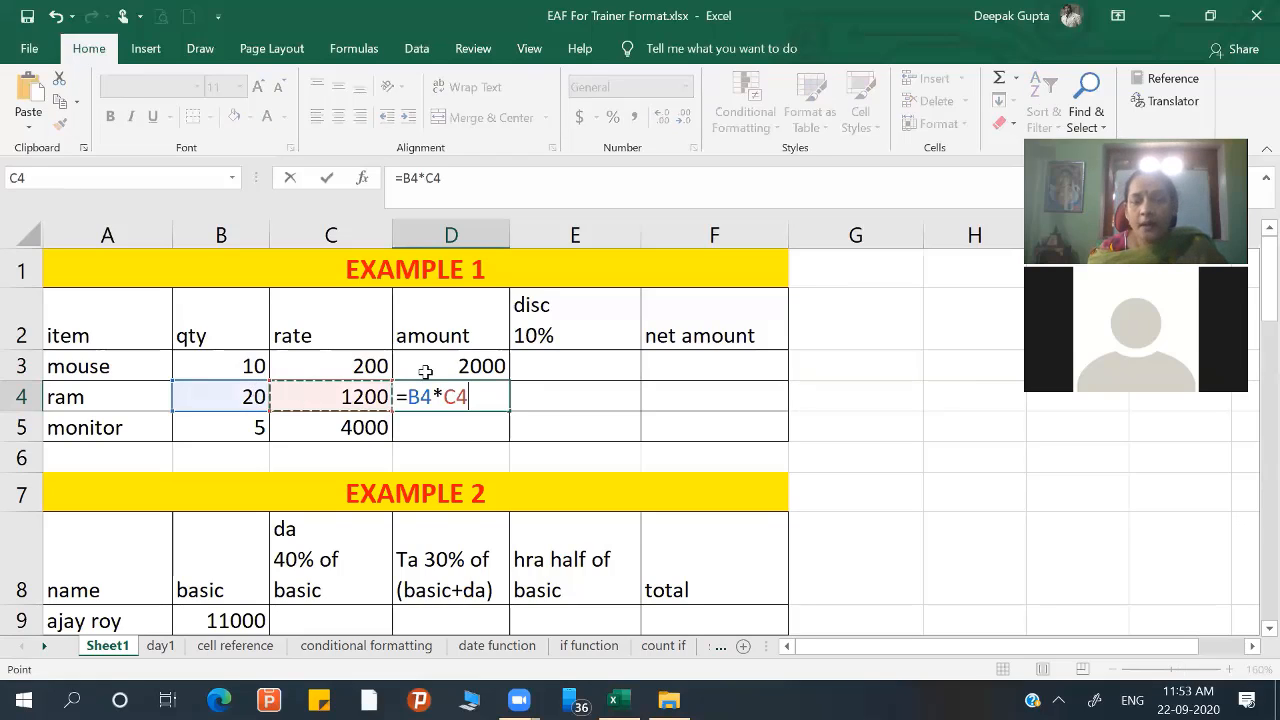
key(Return)
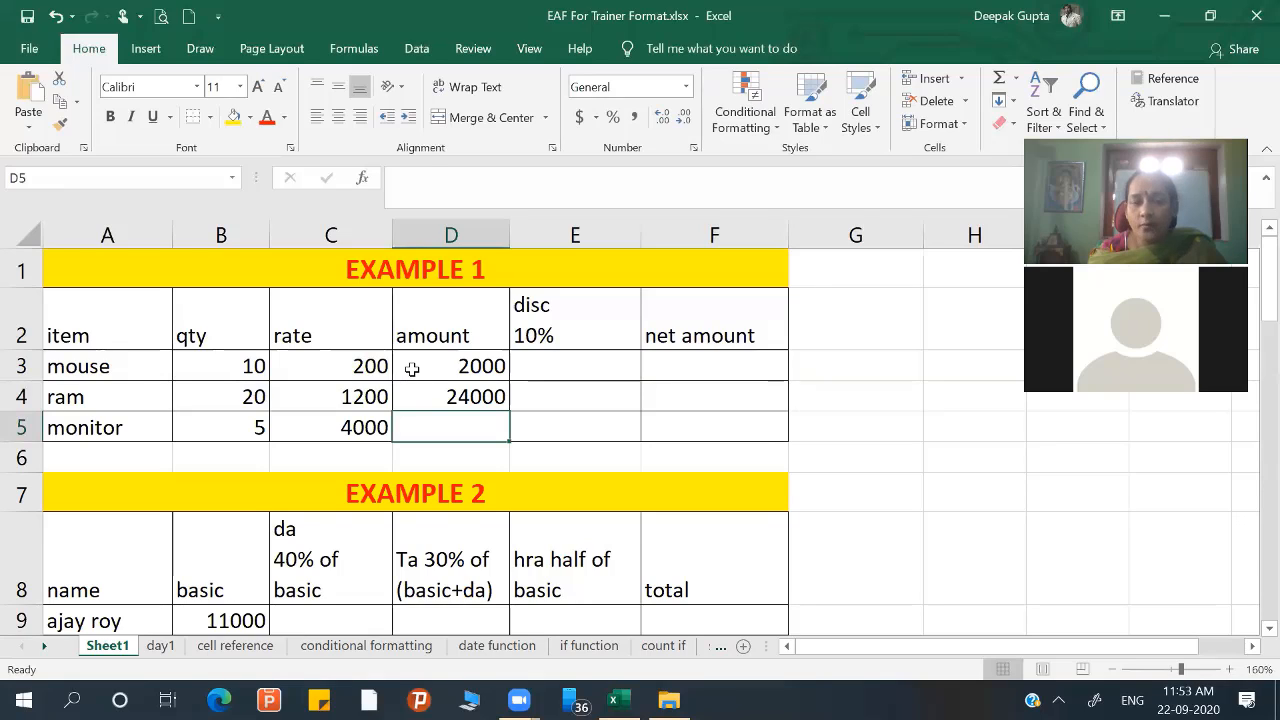
- Fill the amount formula from D3 down through D5 and check the copied formula in D5
click(421, 366)
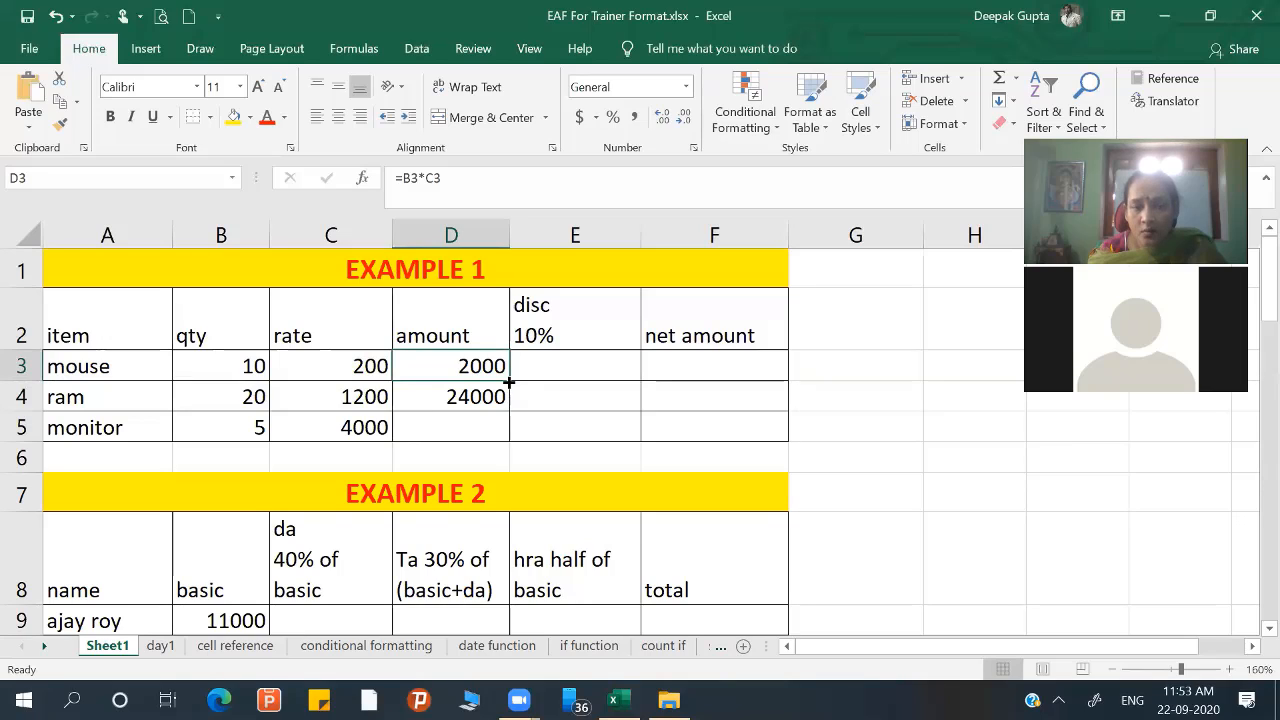
drag(509, 382, 514, 436)
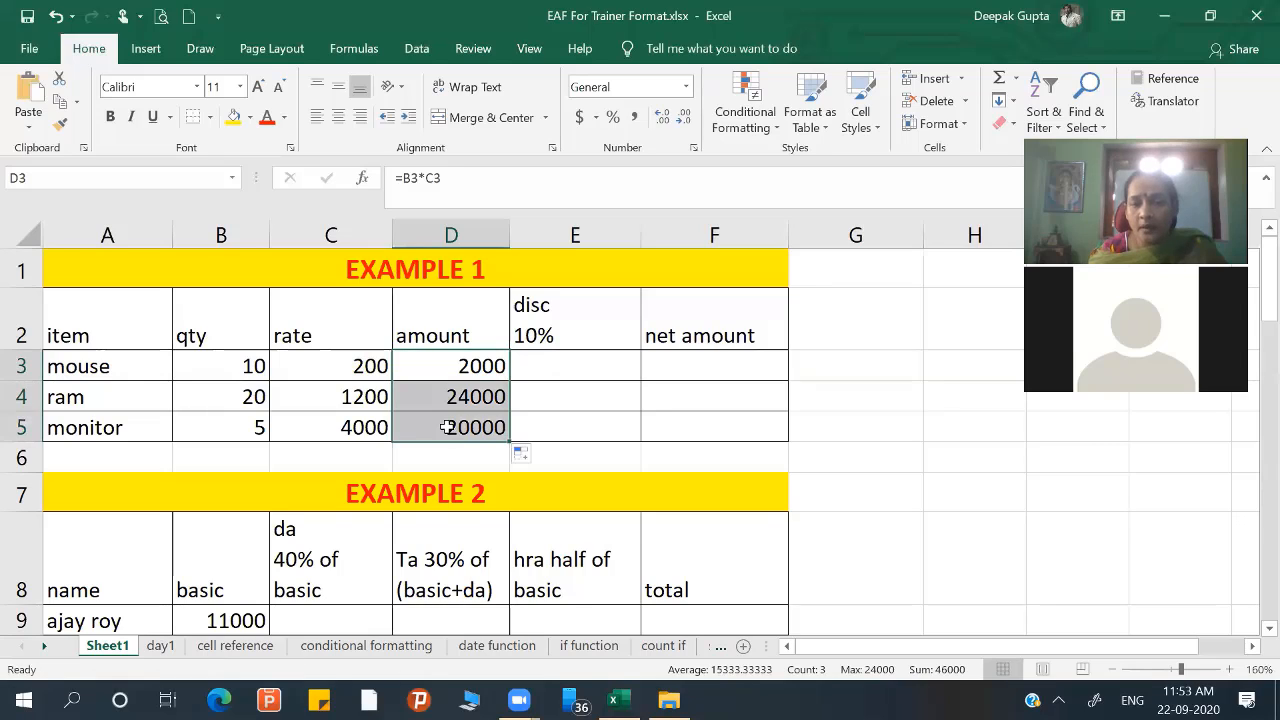
click(448, 427)
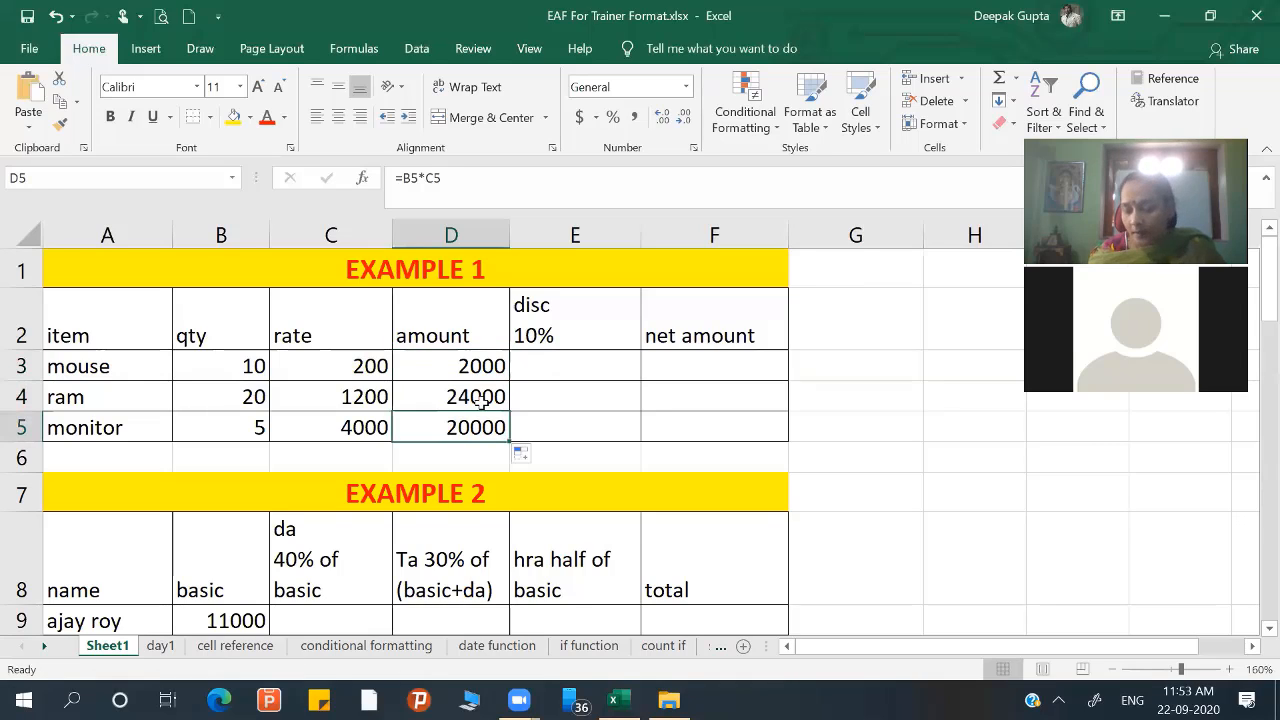
key(F2)
key(Return)
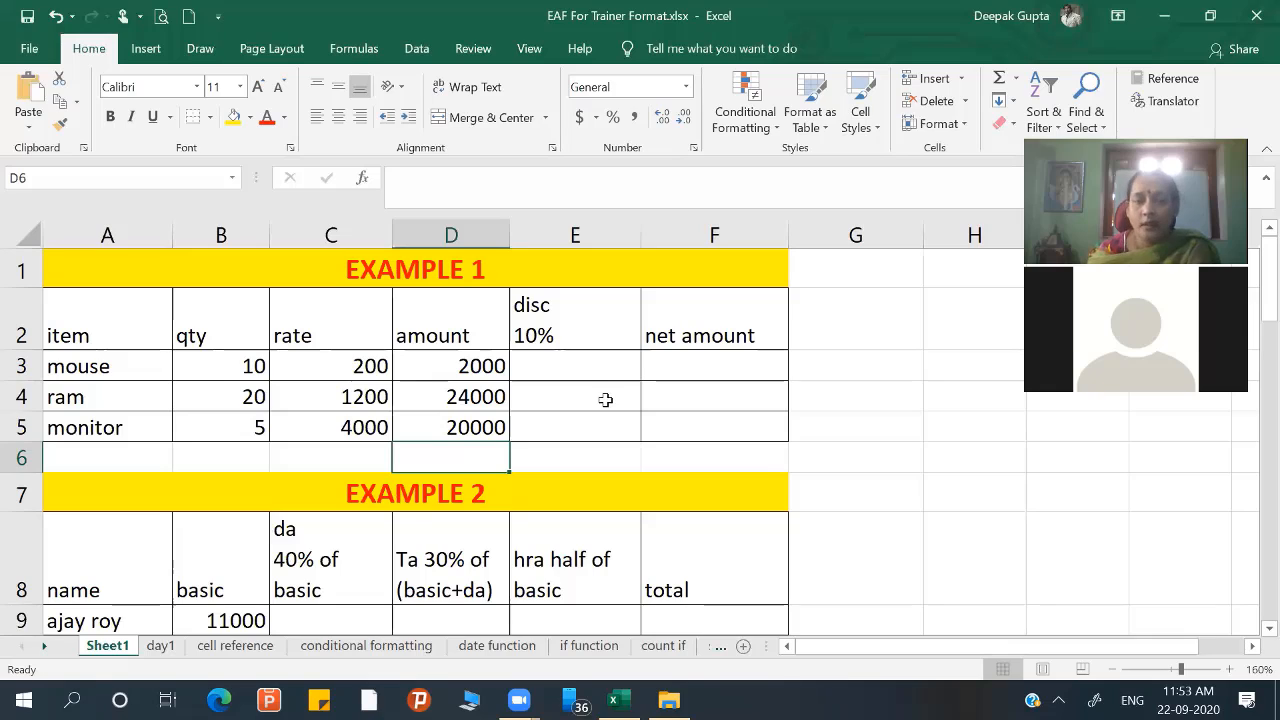
- Calculate the mouse discount in E3 with the formula =D3*10% and fill it down through E5
click(537, 358)
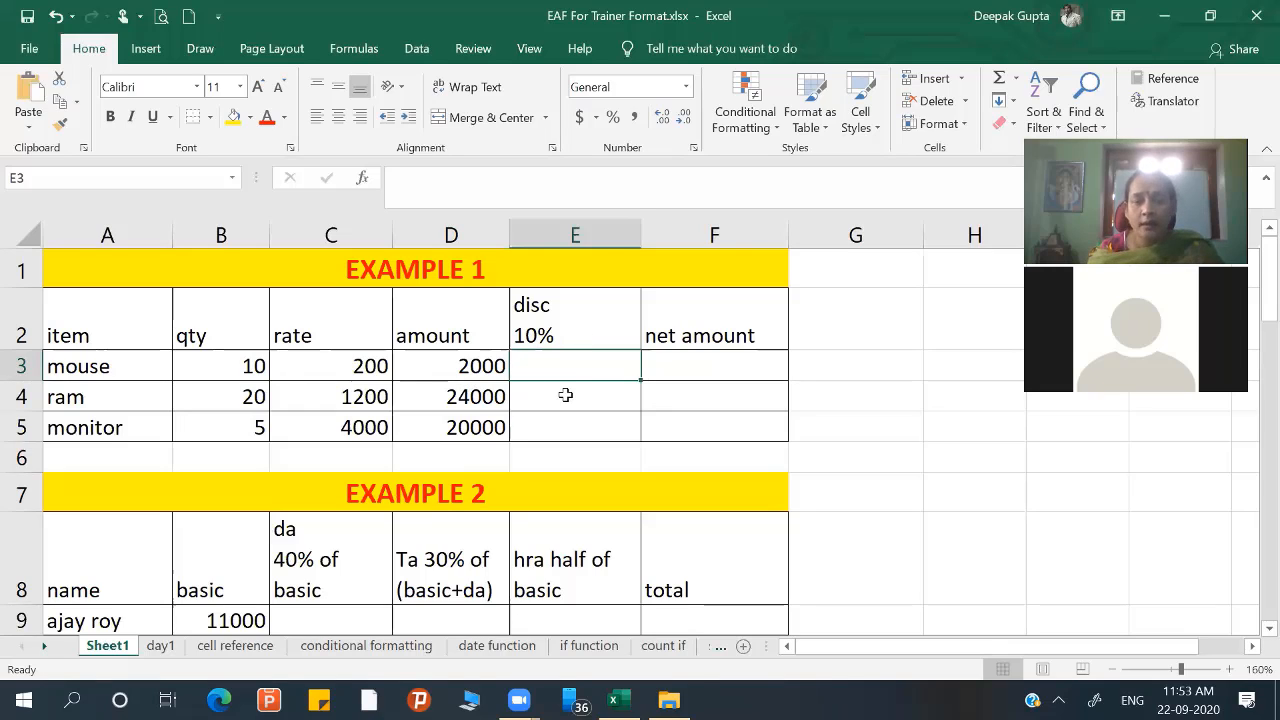
text(=)
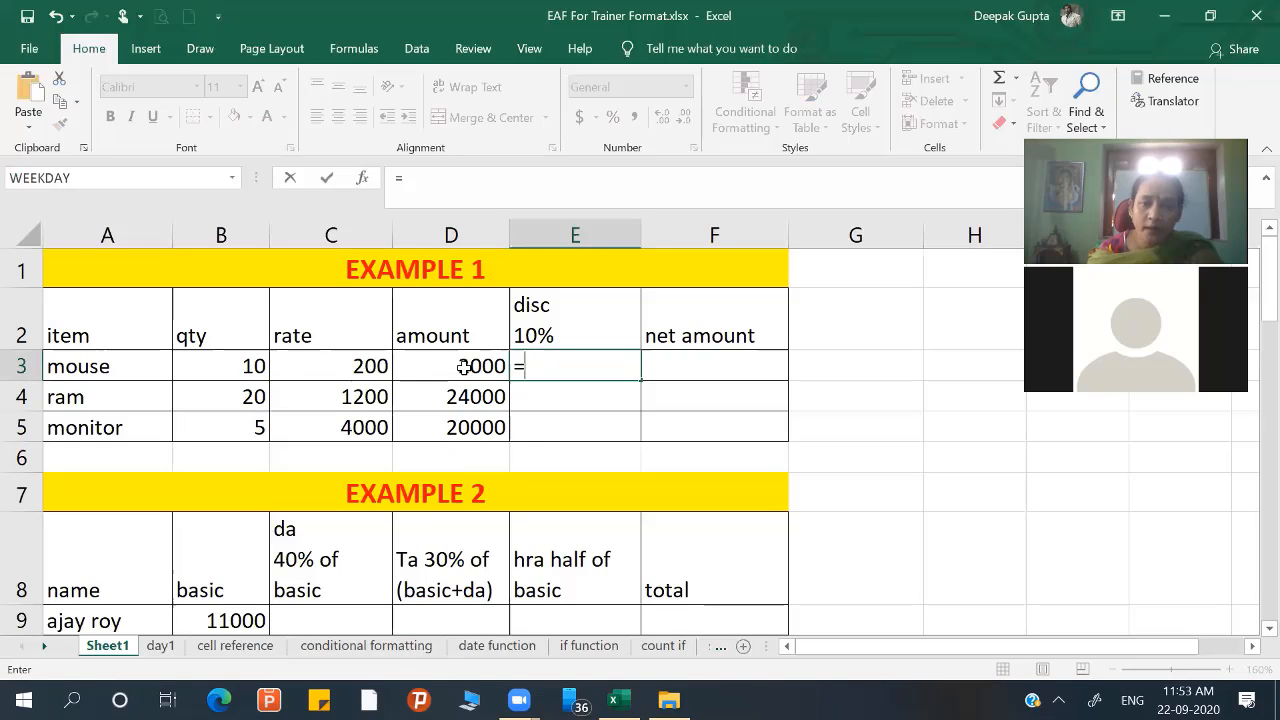
click(468, 358)
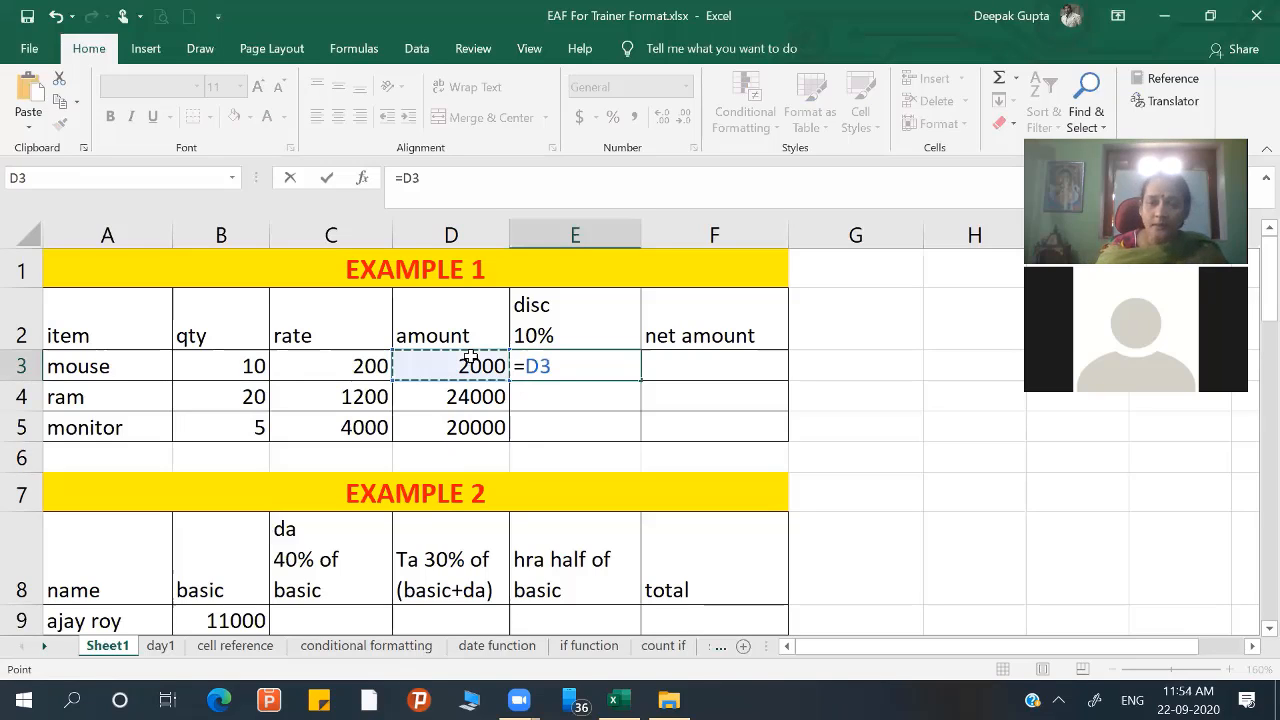
text(*10)
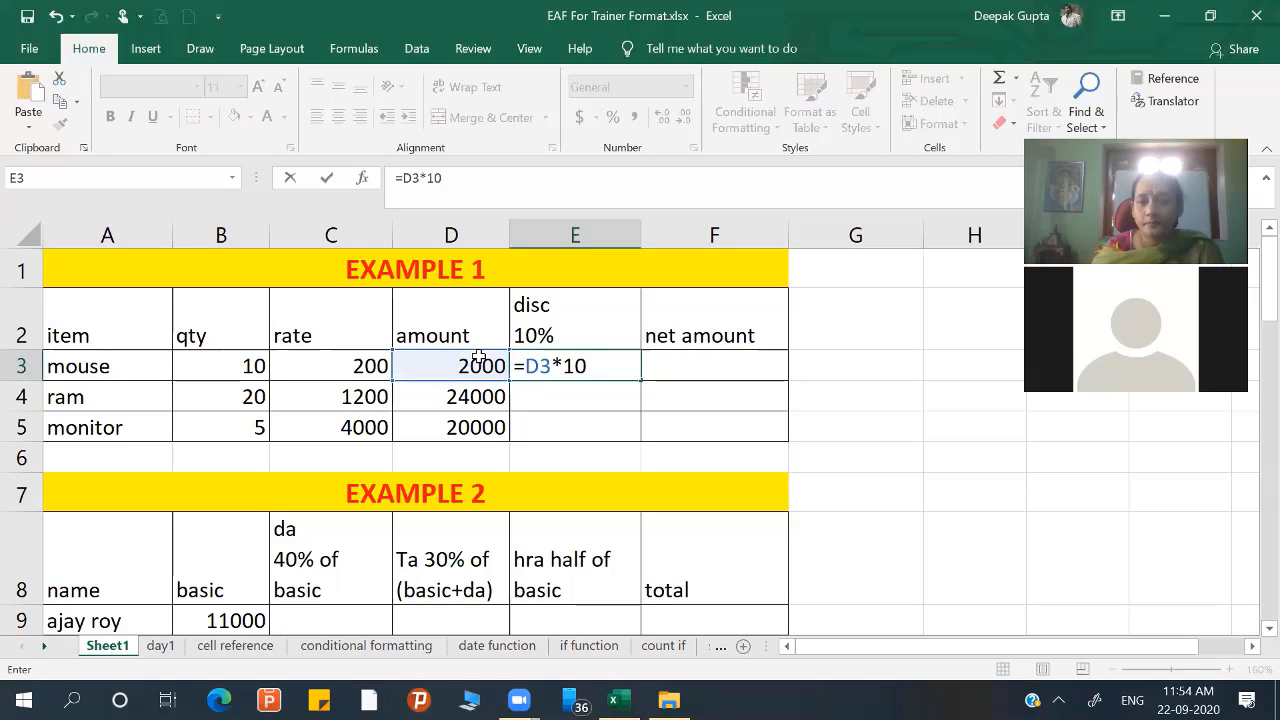
key(Return)
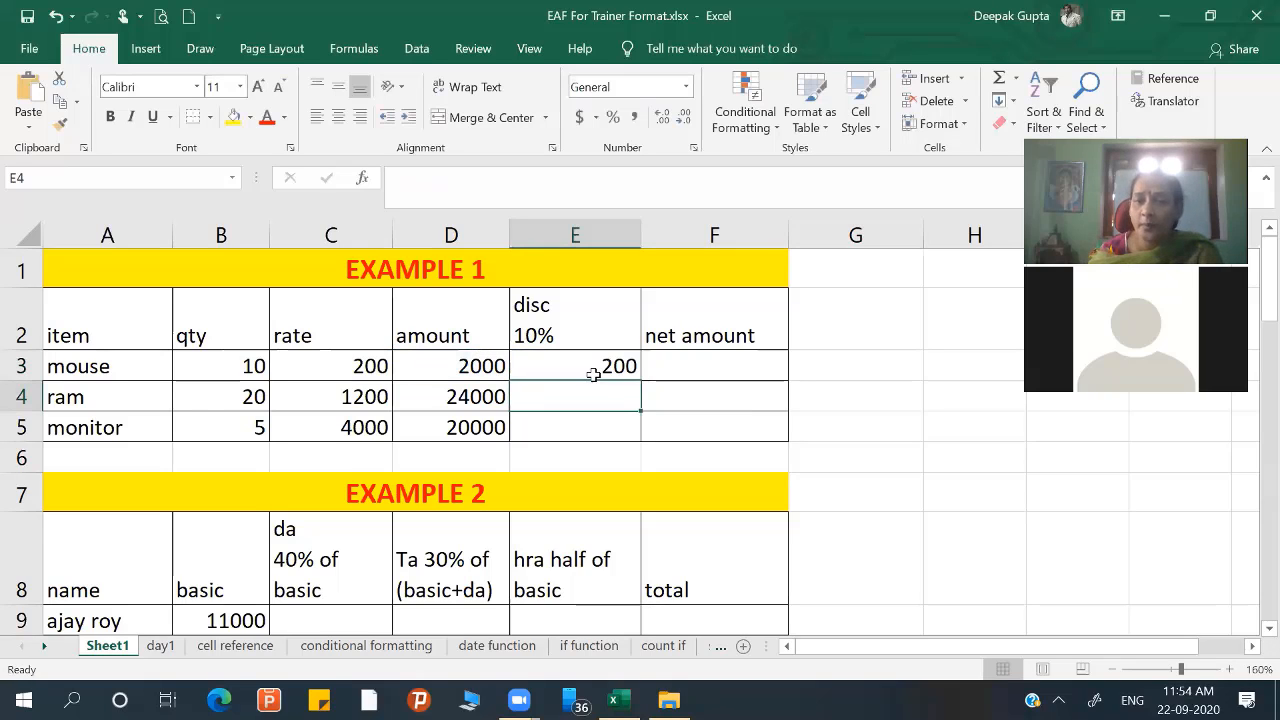
click(630, 376)
drag(640, 380, 618, 440)
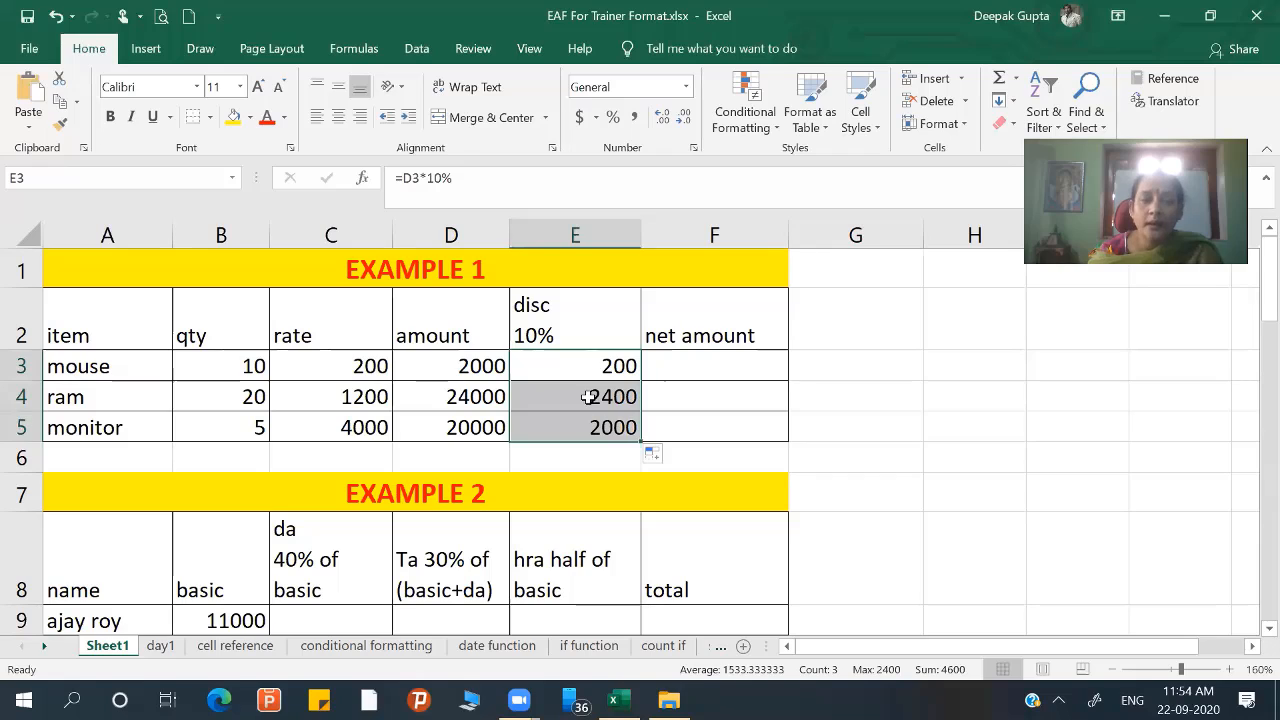
- Calculate the mouse net amount in F3 with the formula =D3-E3 and fill it down through F5
key(Right)
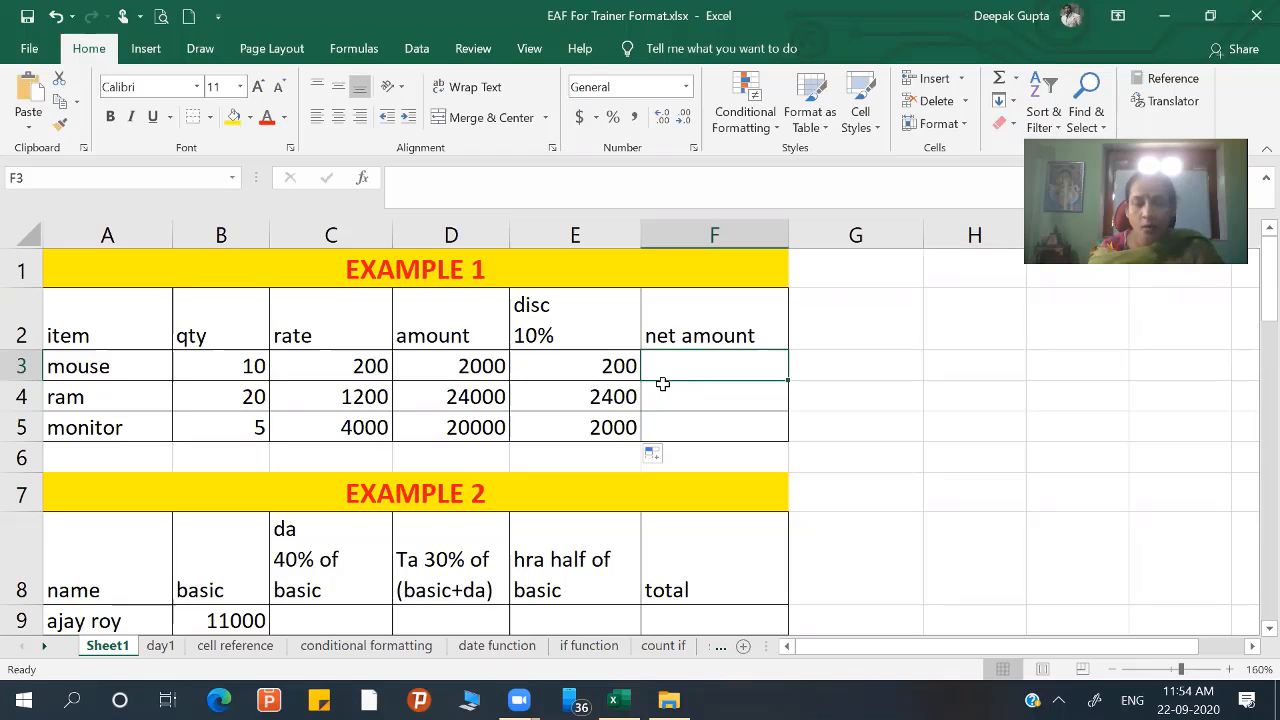
text(=)
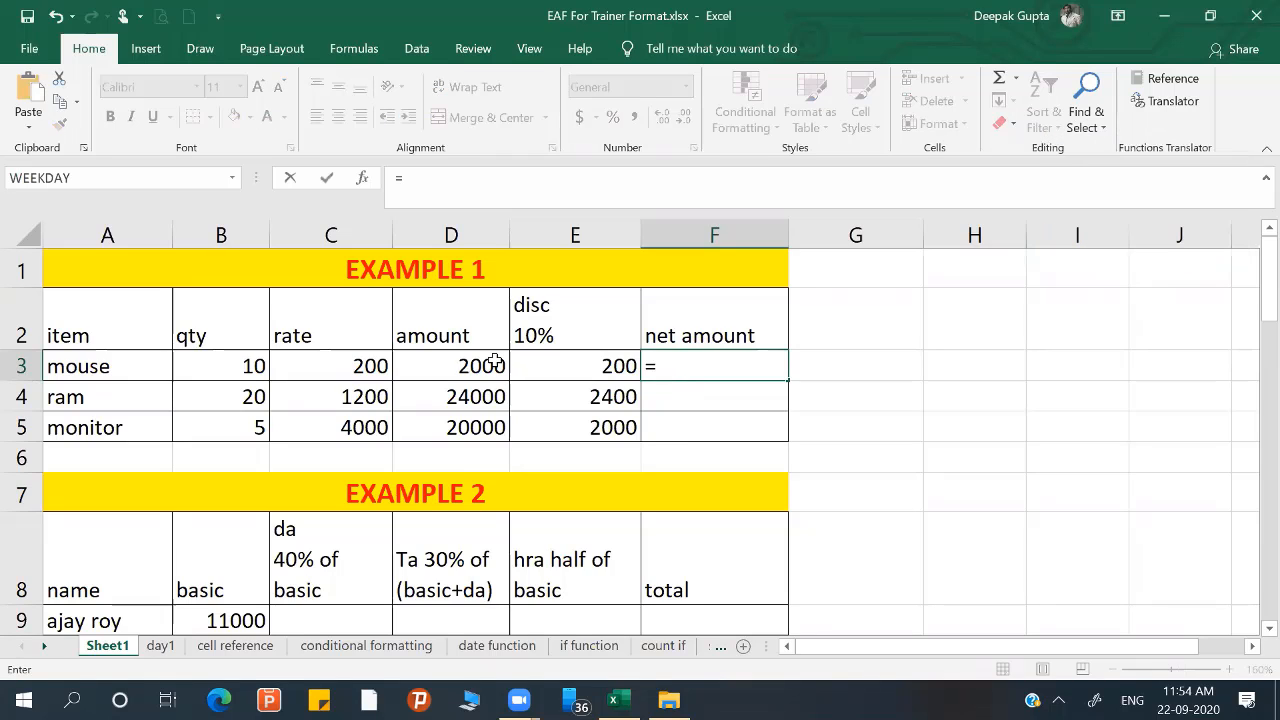
click(494, 363)
text(-)
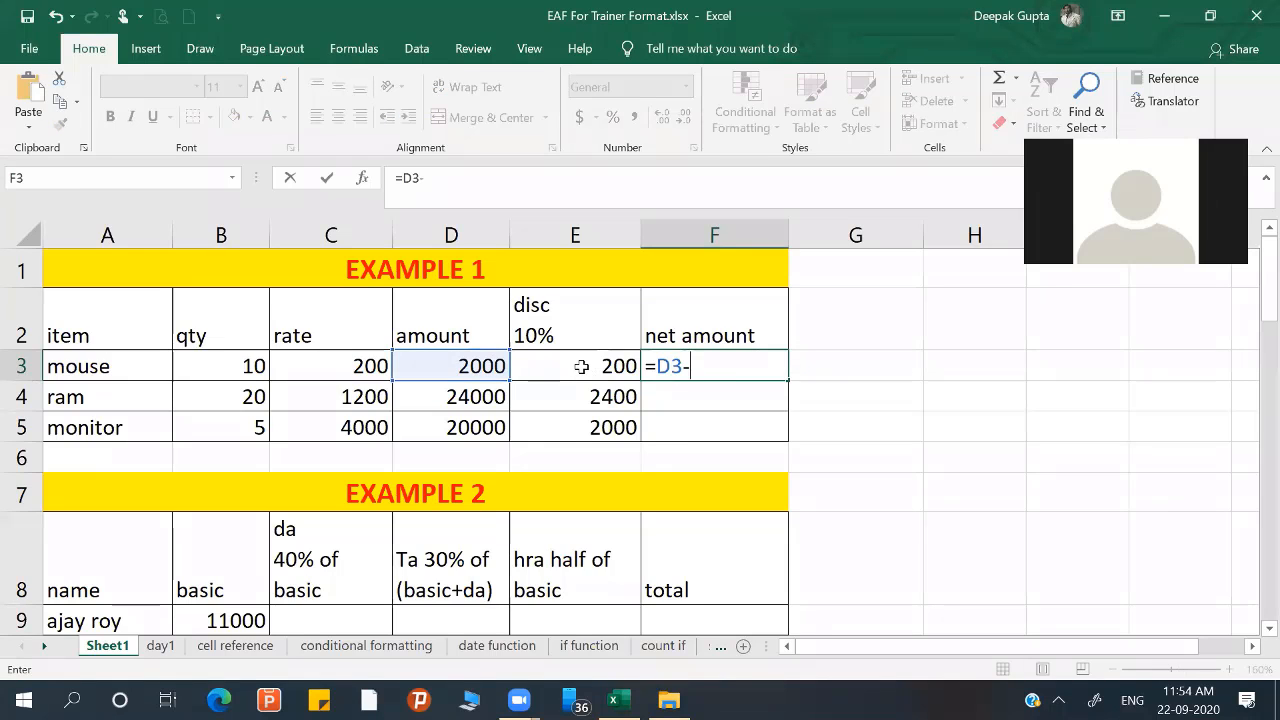
click(581, 367)
key(Return)
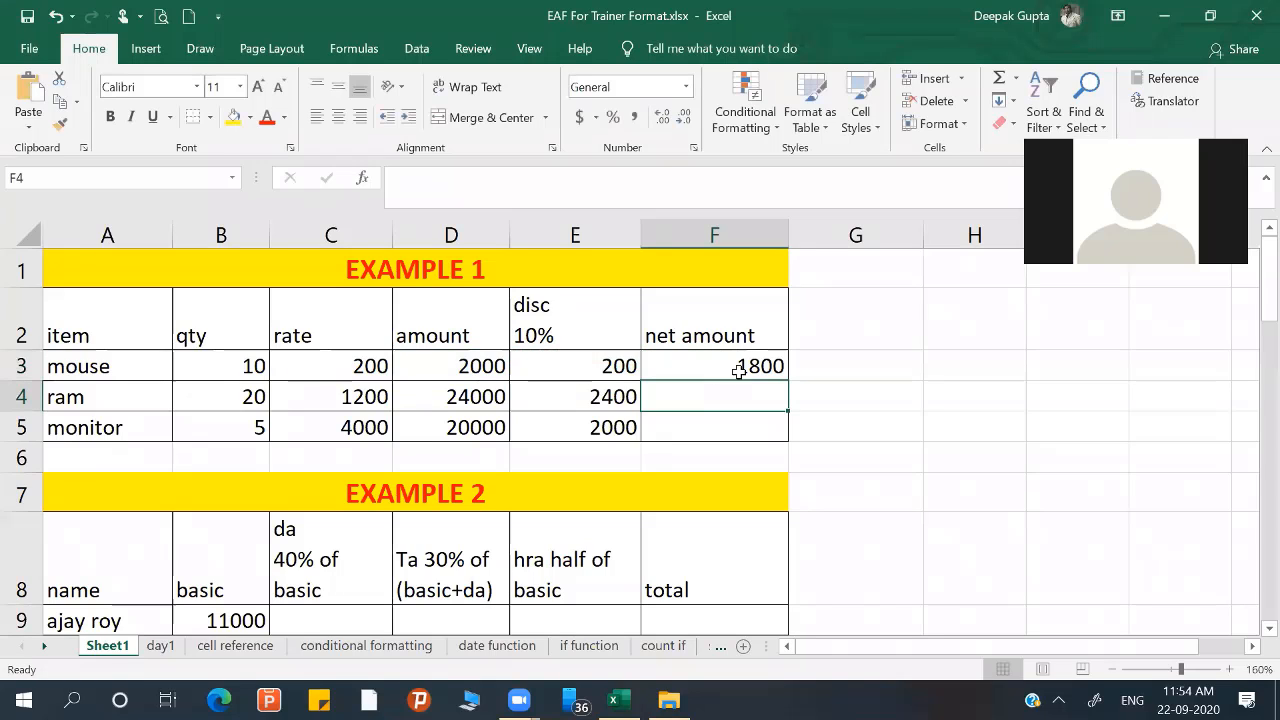
click(738, 371)
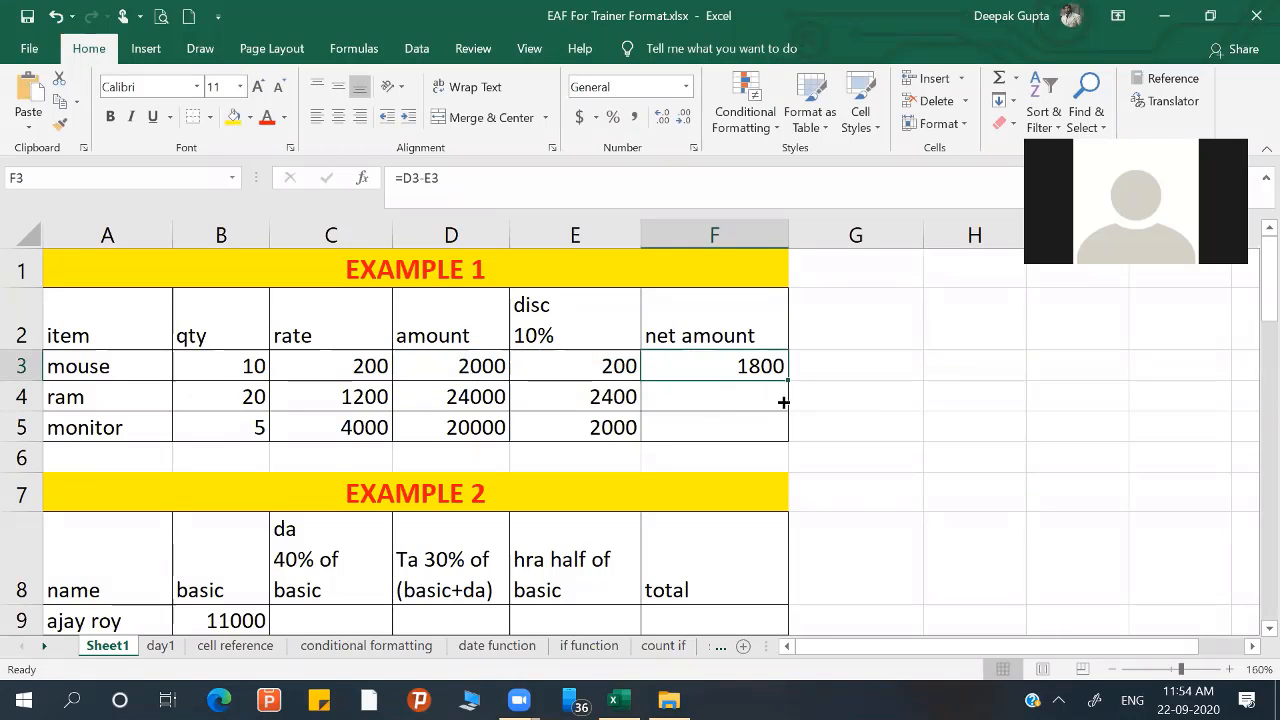
drag(783, 401, 813, 455)
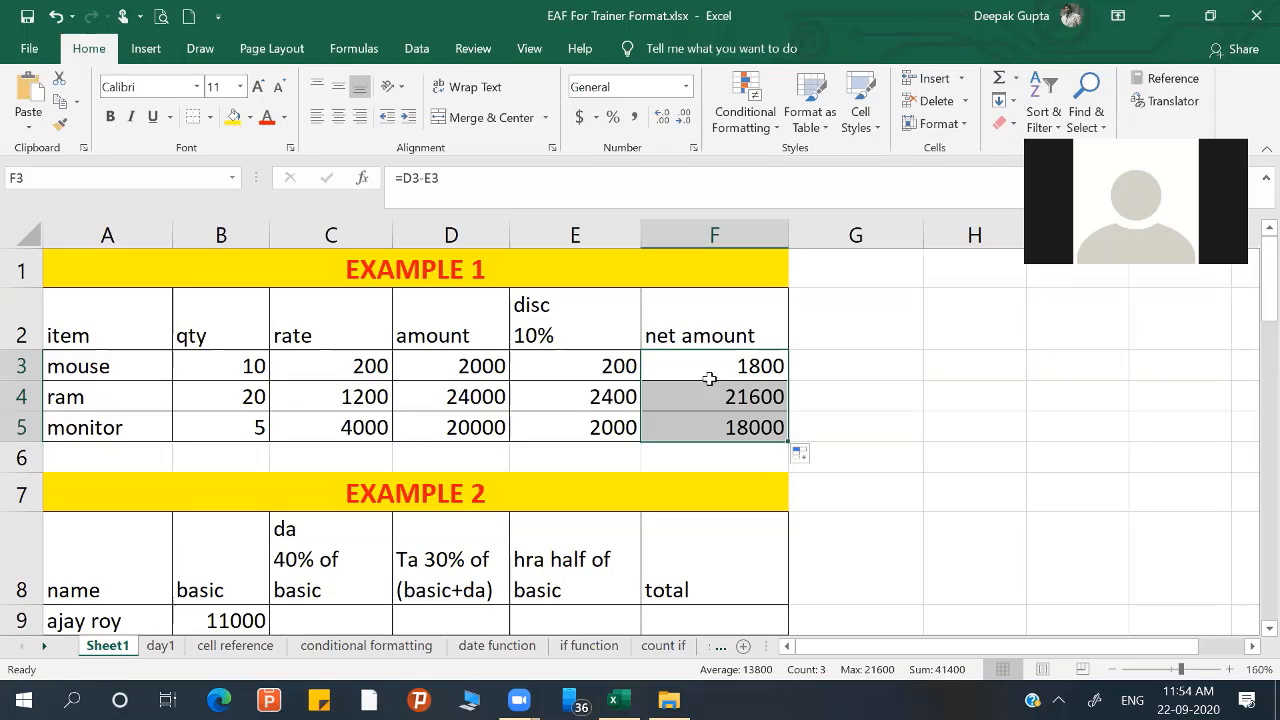
- Check the amount, discount and net amount formulas in row 3, and go to the Example 2 table
click(484, 366)
click(614, 366)
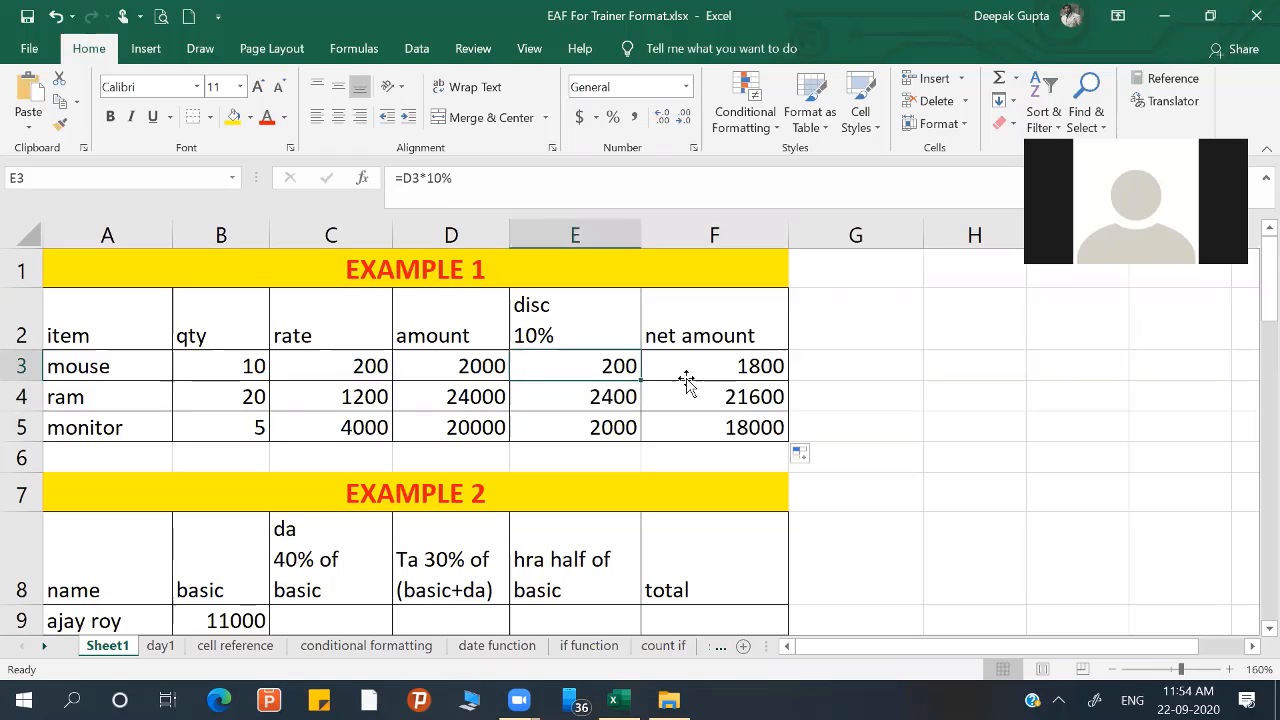
click(686, 380)
scroll(485, 505, down, 2)
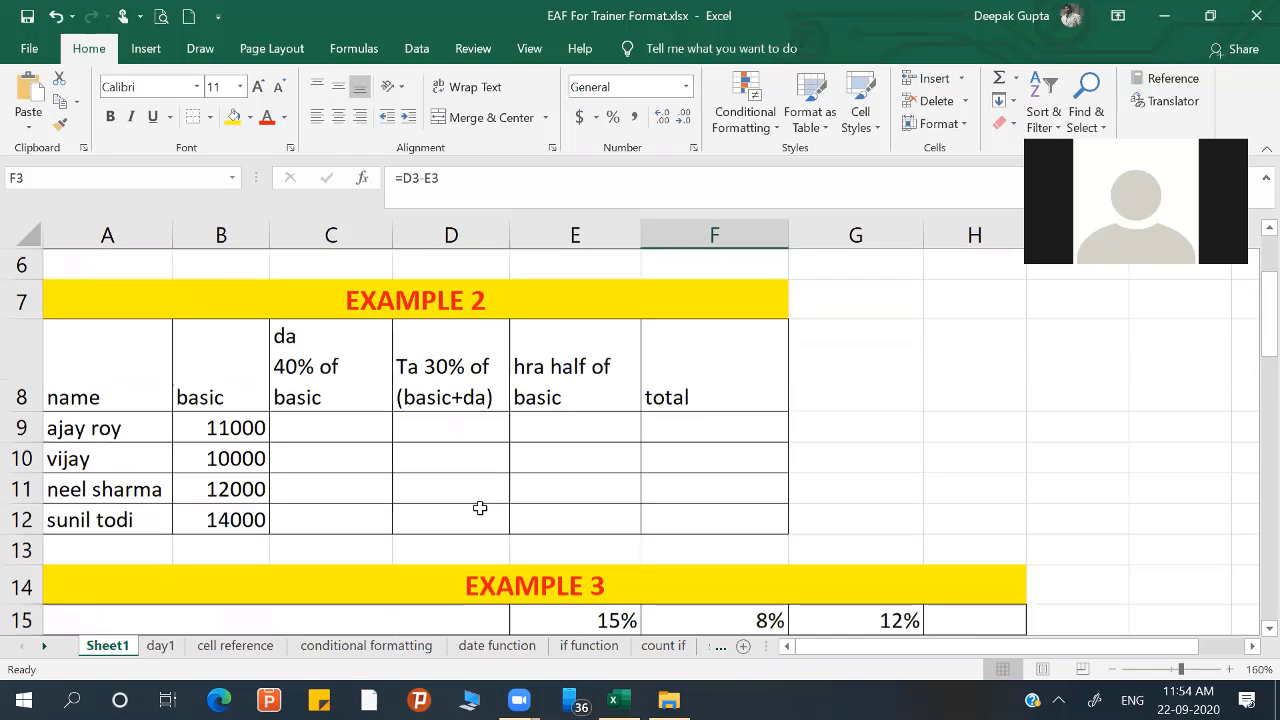
scroll(480, 507, down, 2)
scroll(380, 440, up, 2)
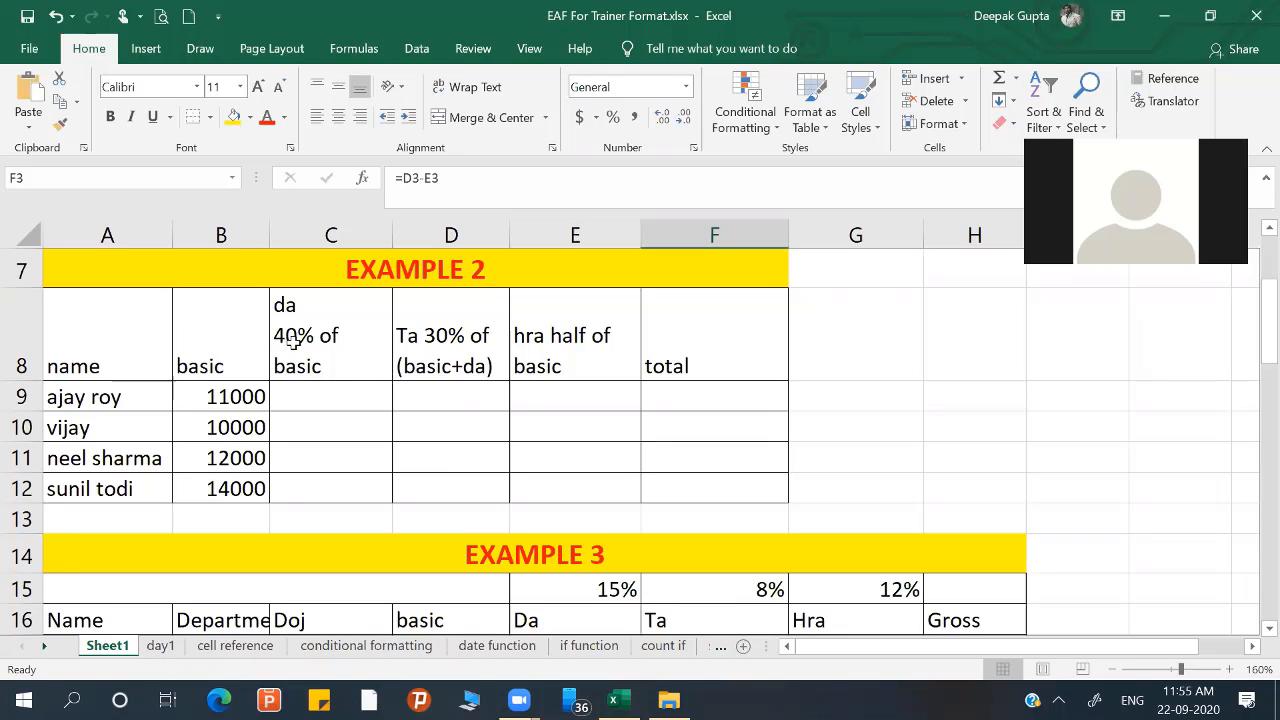
- Calculate da in C9 as 40% of basic with the formula =B9*40% and fill it down through C12
click(305, 397)
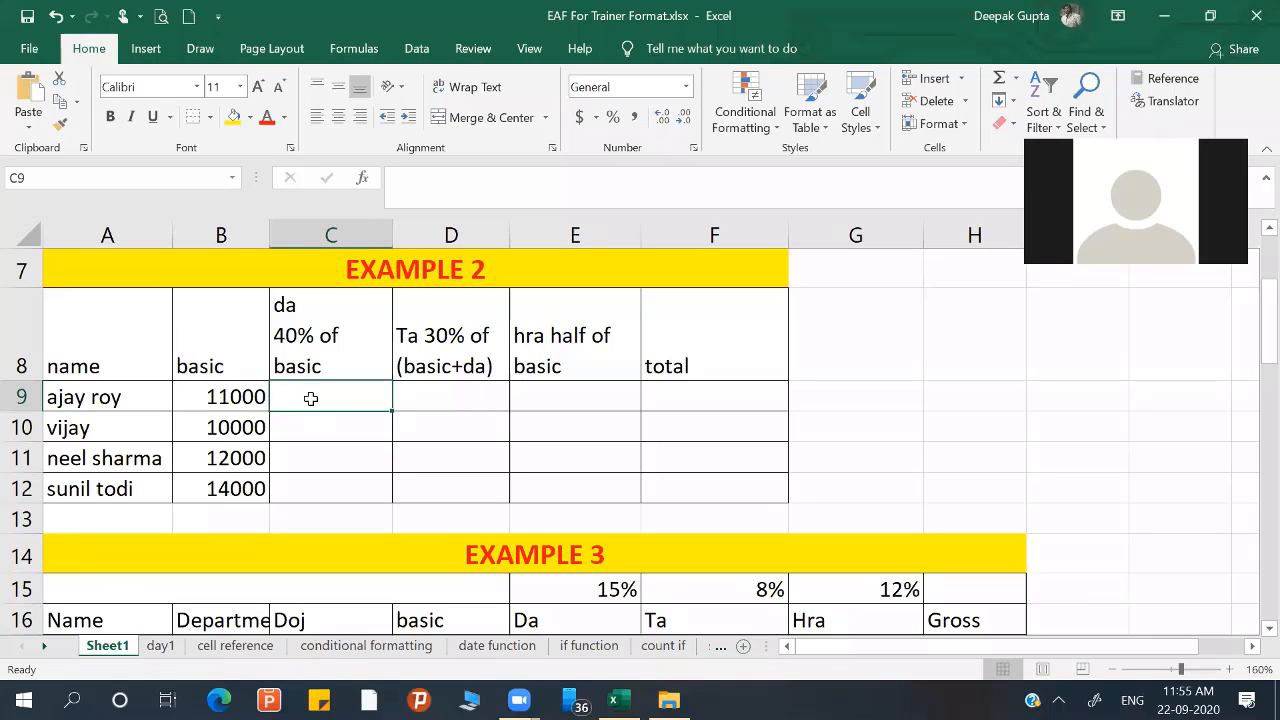
text(=)
click(220, 397)
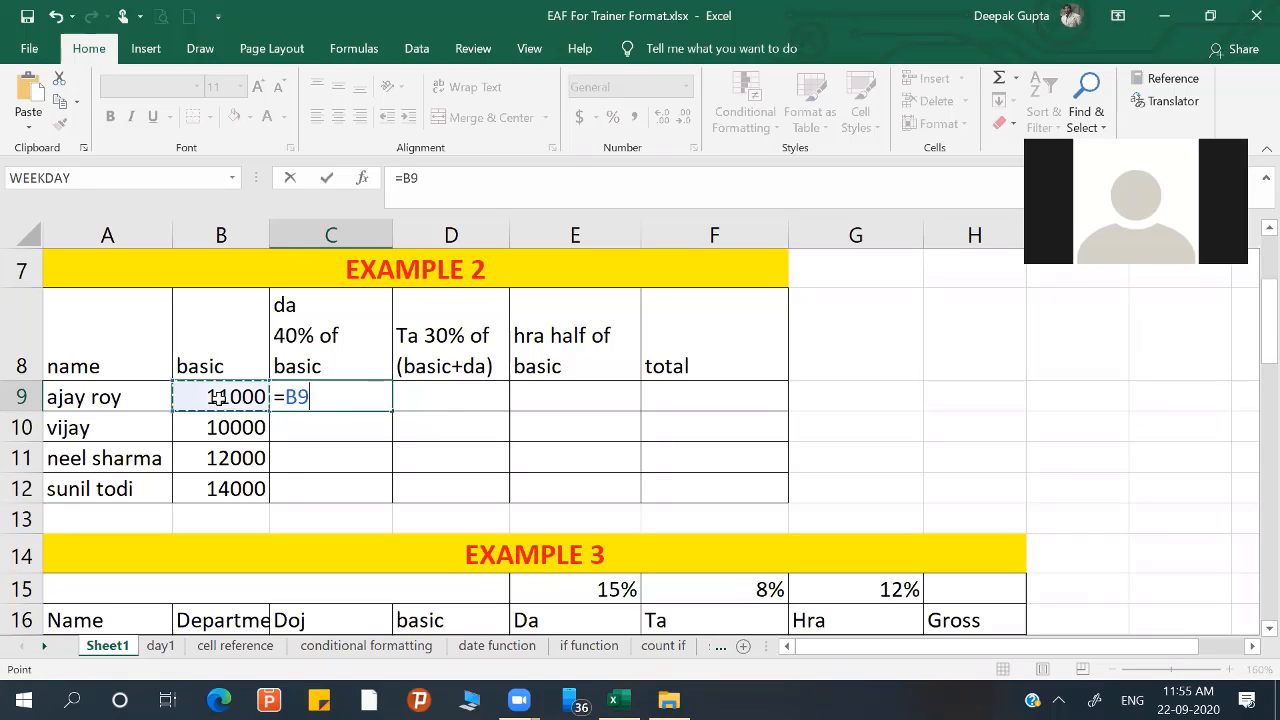
text(*40)
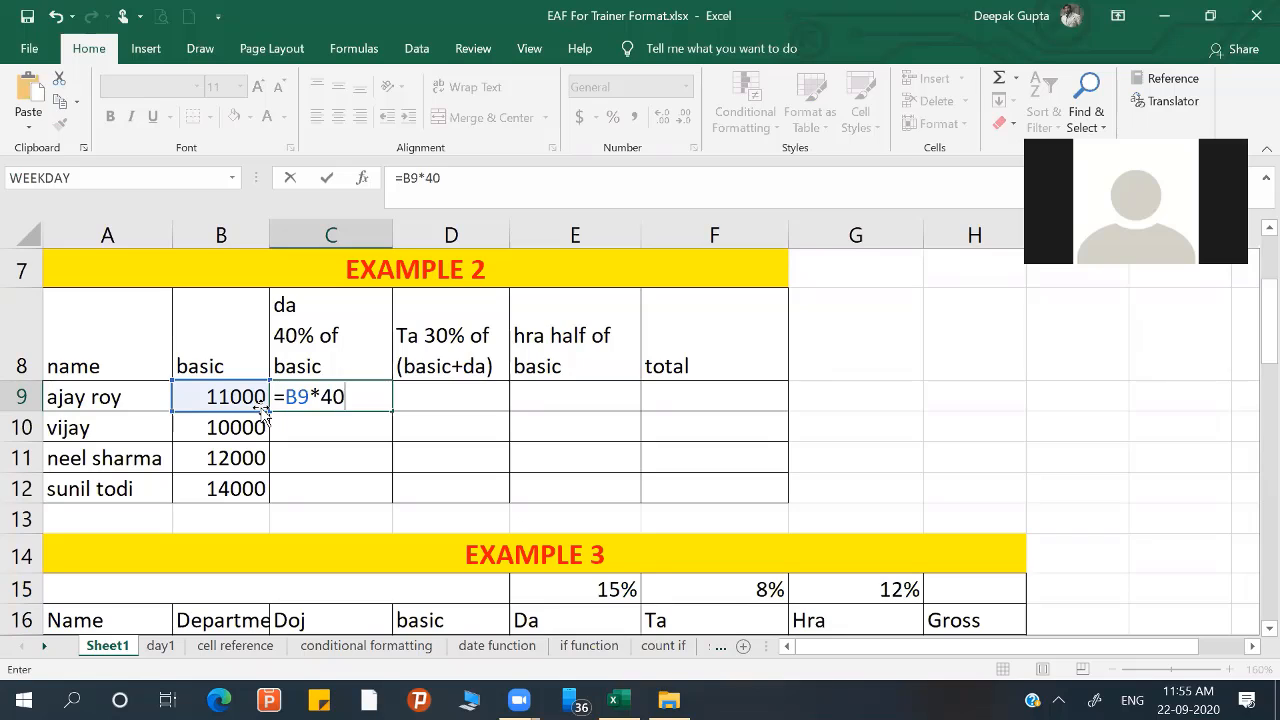
text(%)
key(Return)
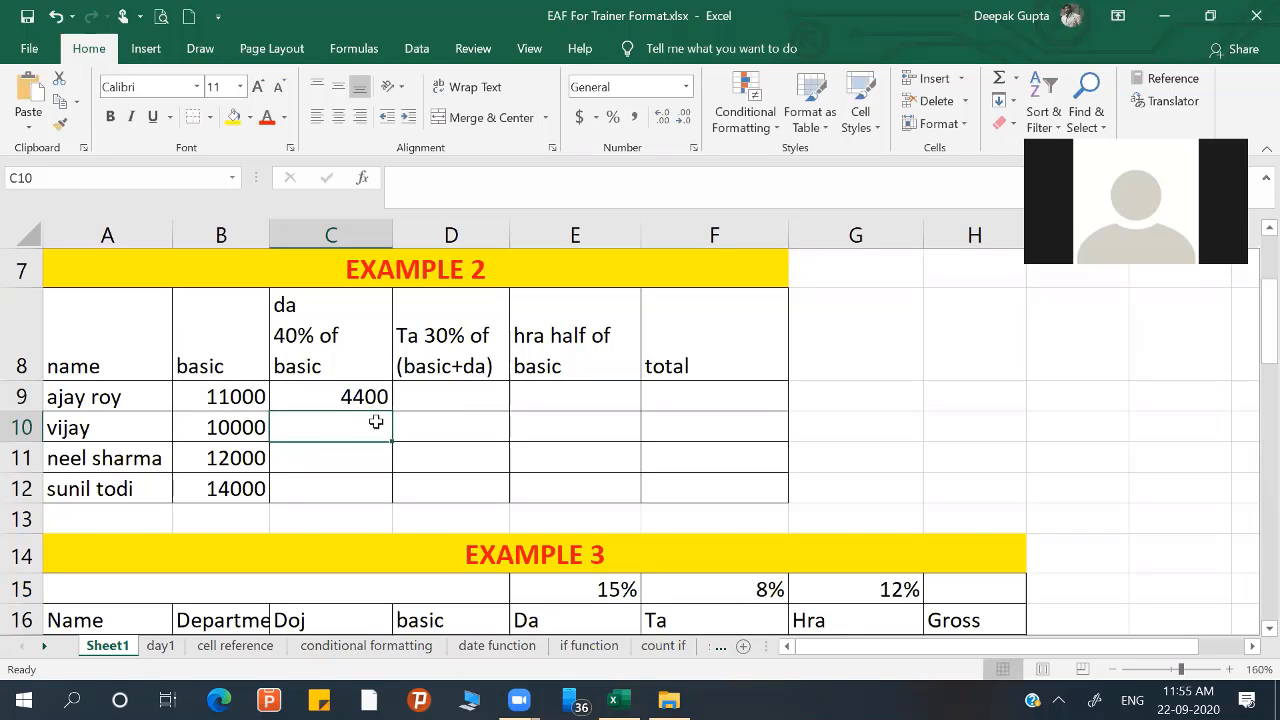
click(365, 400)
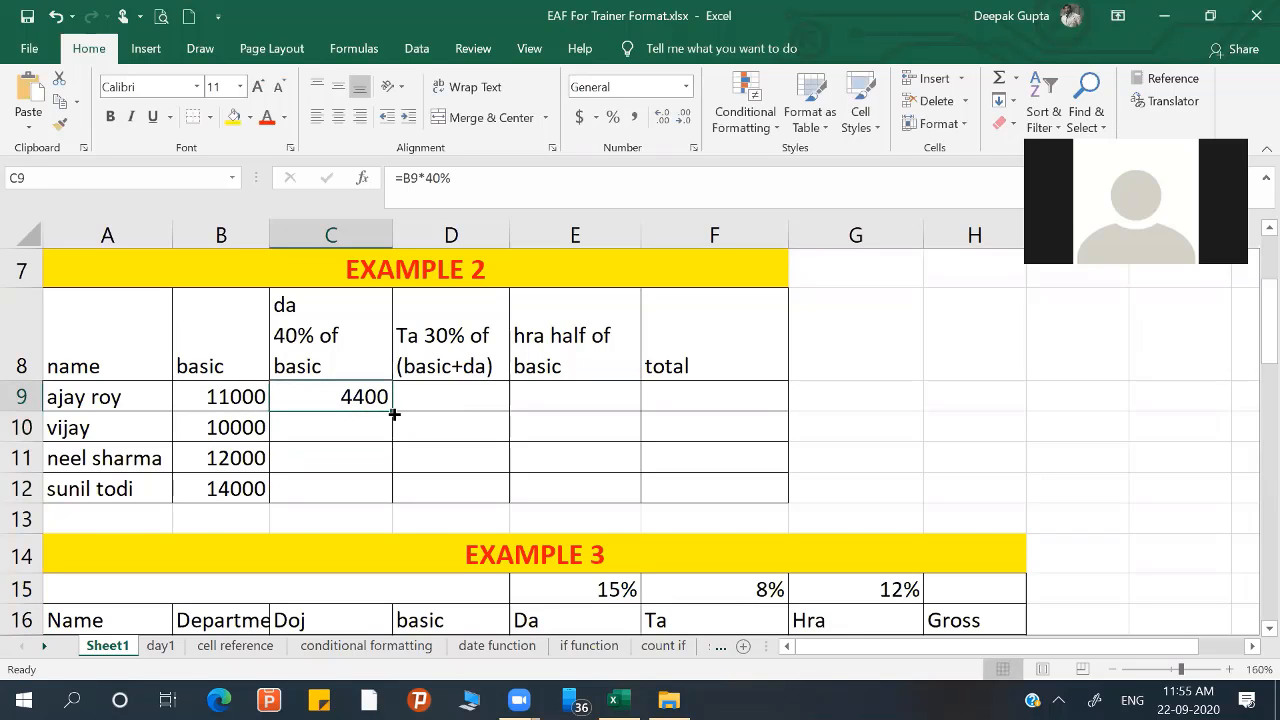
drag(388, 414, 397, 506)
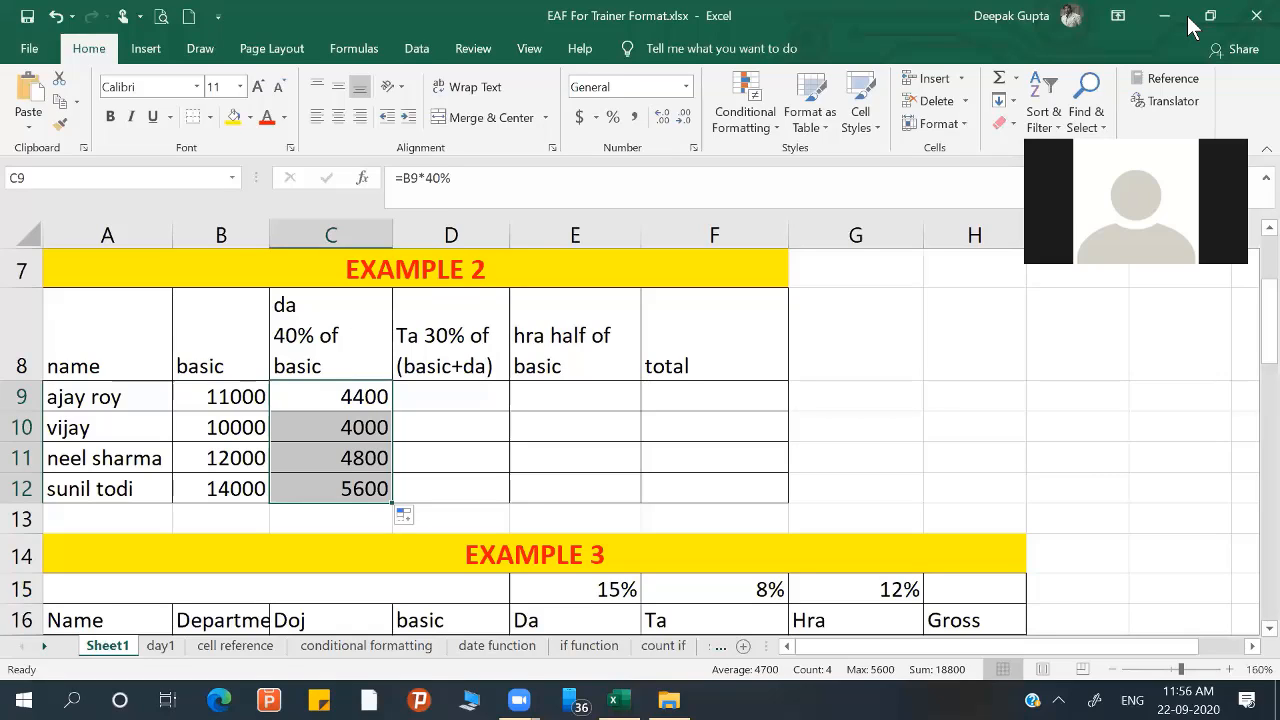
- Calculate Ta in D9 as 30% of basic plus da with =SUM(B9:C9)*30% and fill it down through D12
click(426, 391)
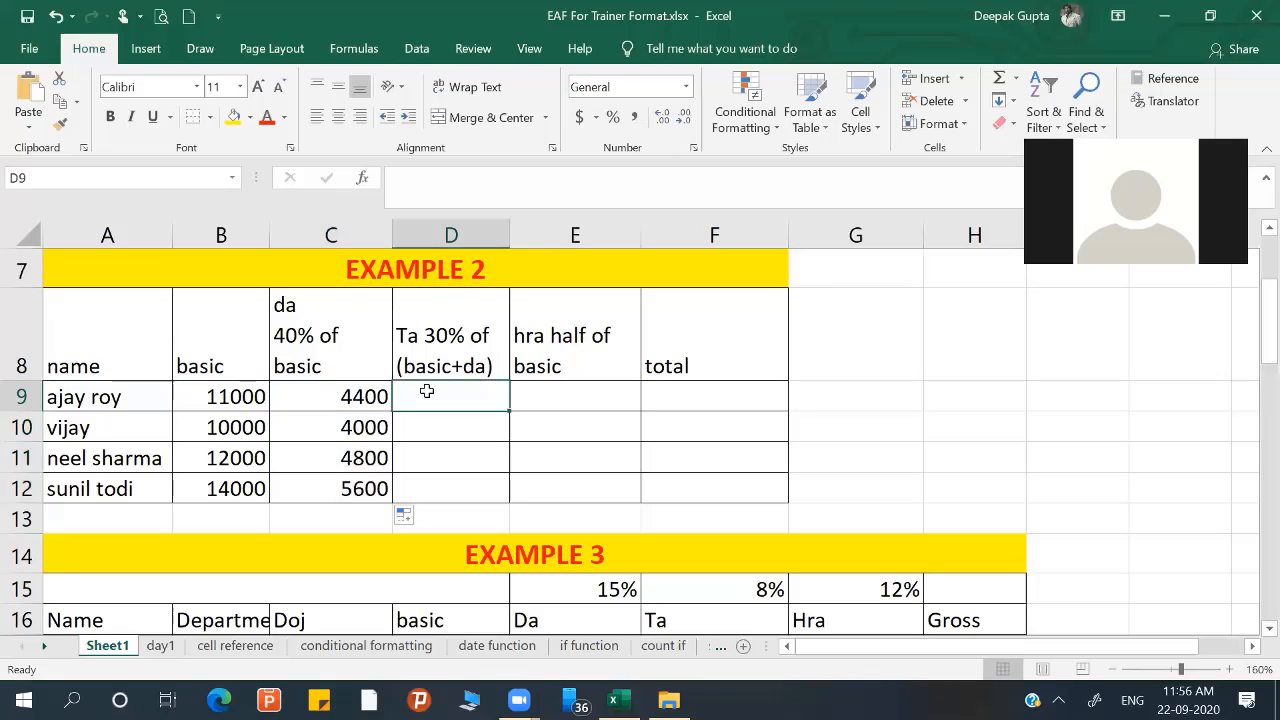
text(=)
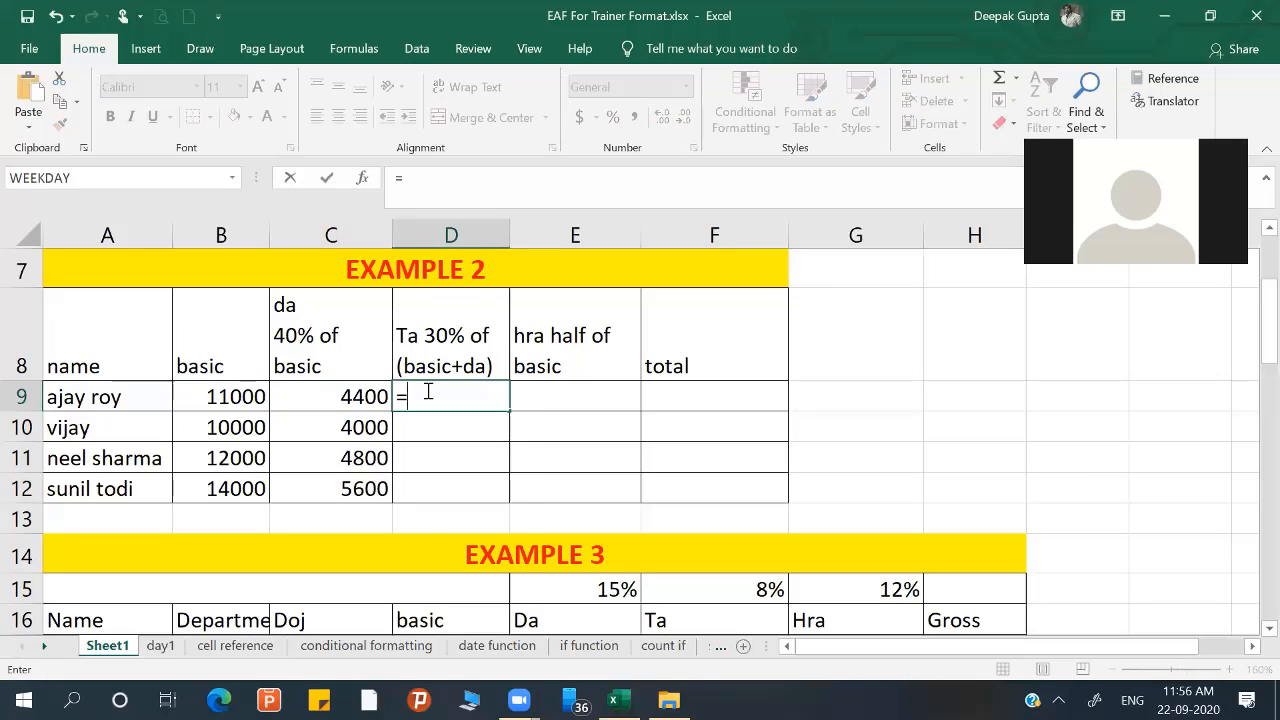
text(sum()
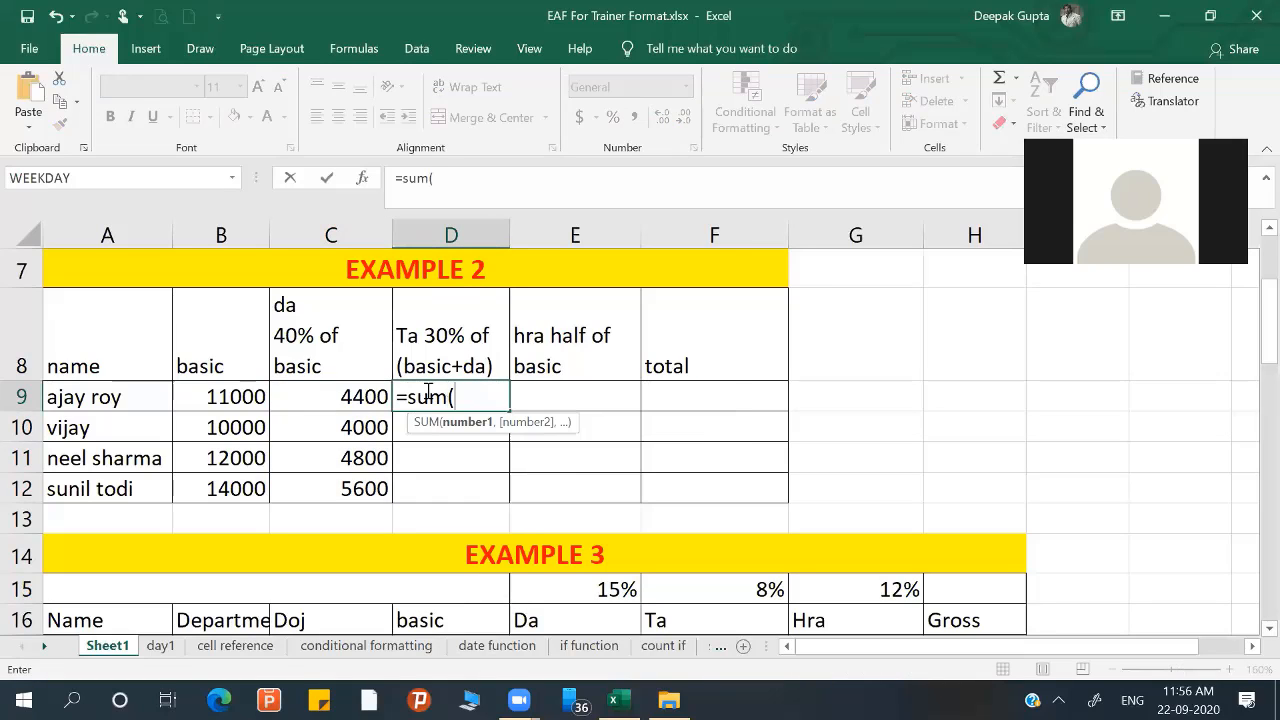
drag(204, 389, 316, 385)
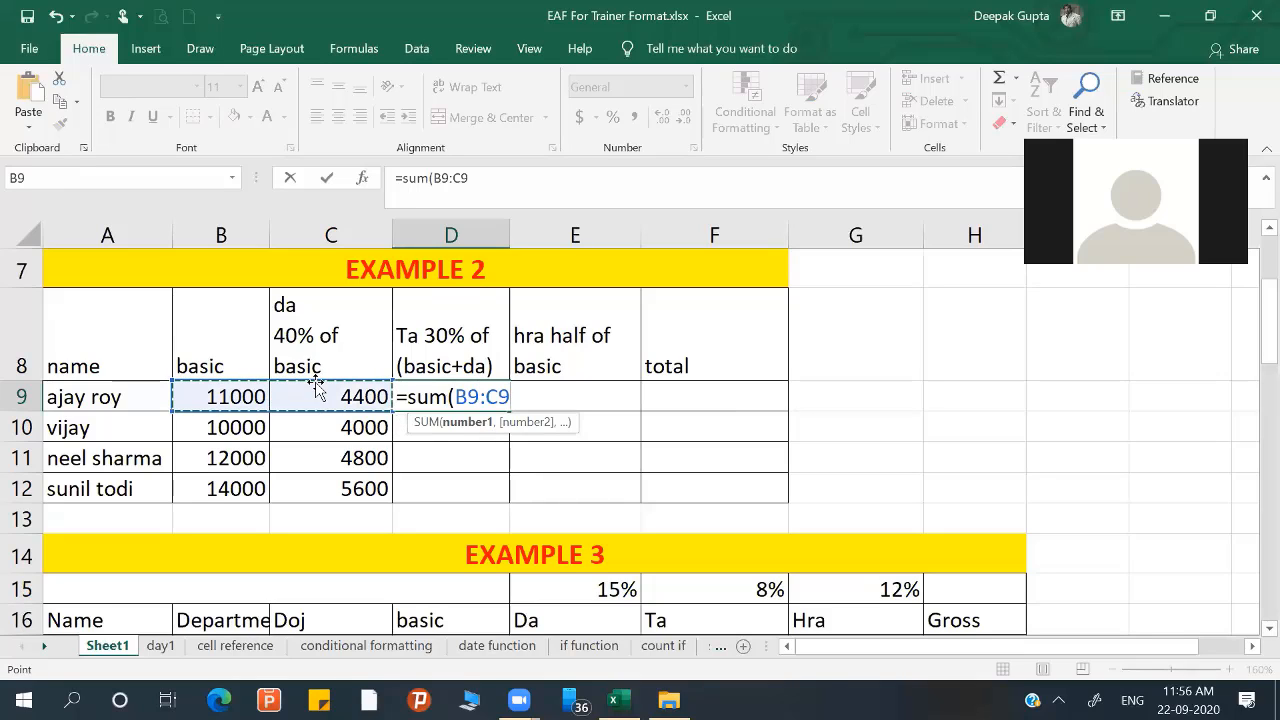
text()*30)
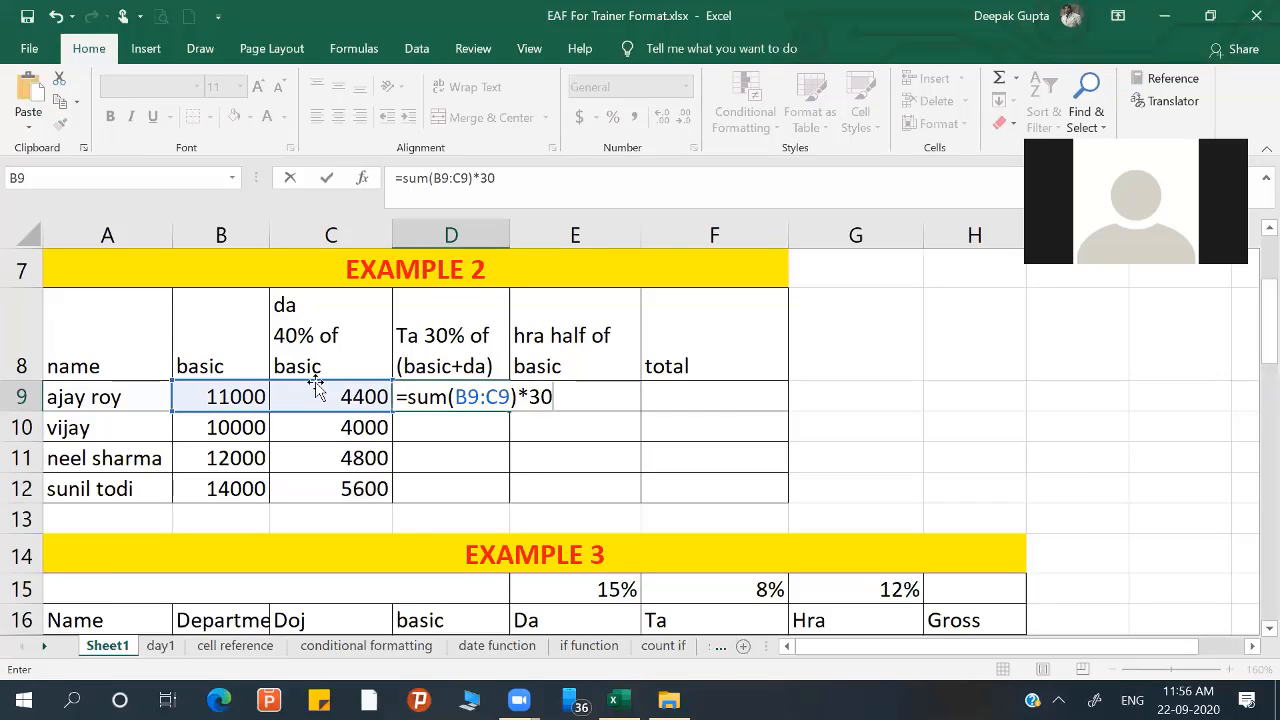
text(%)
key(Return)
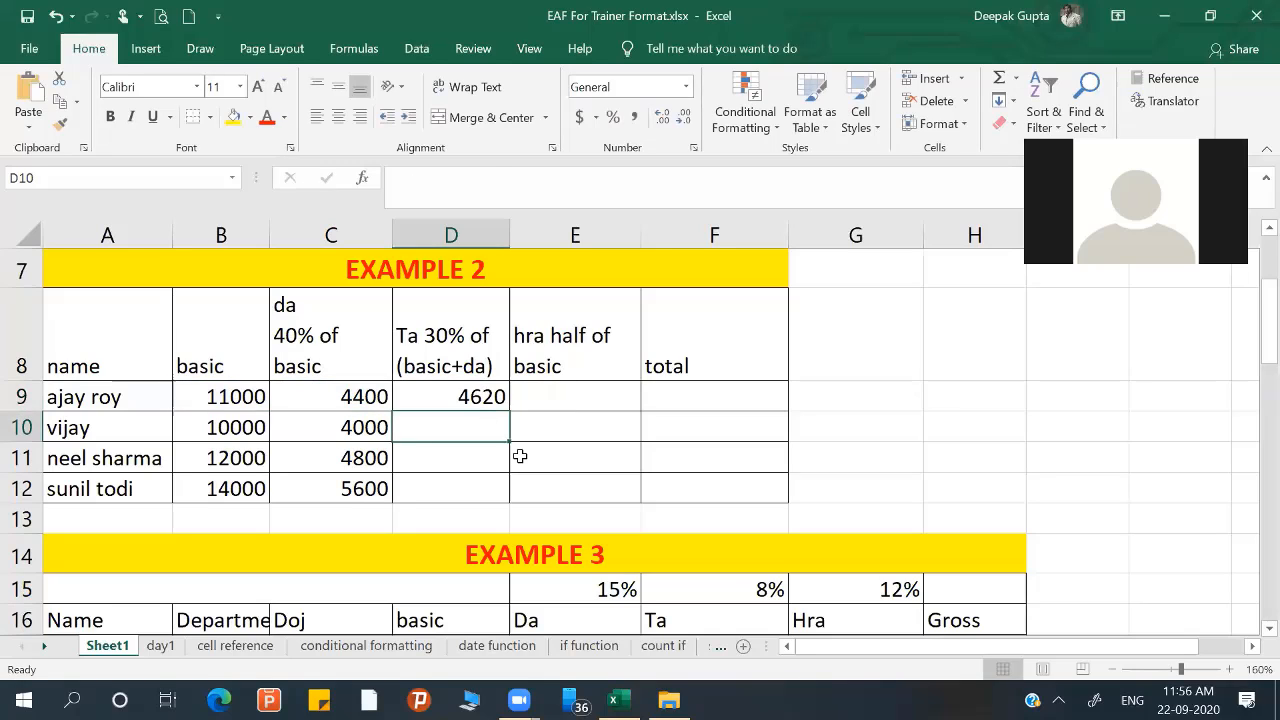
key(Up)
drag(509, 411, 509, 503)
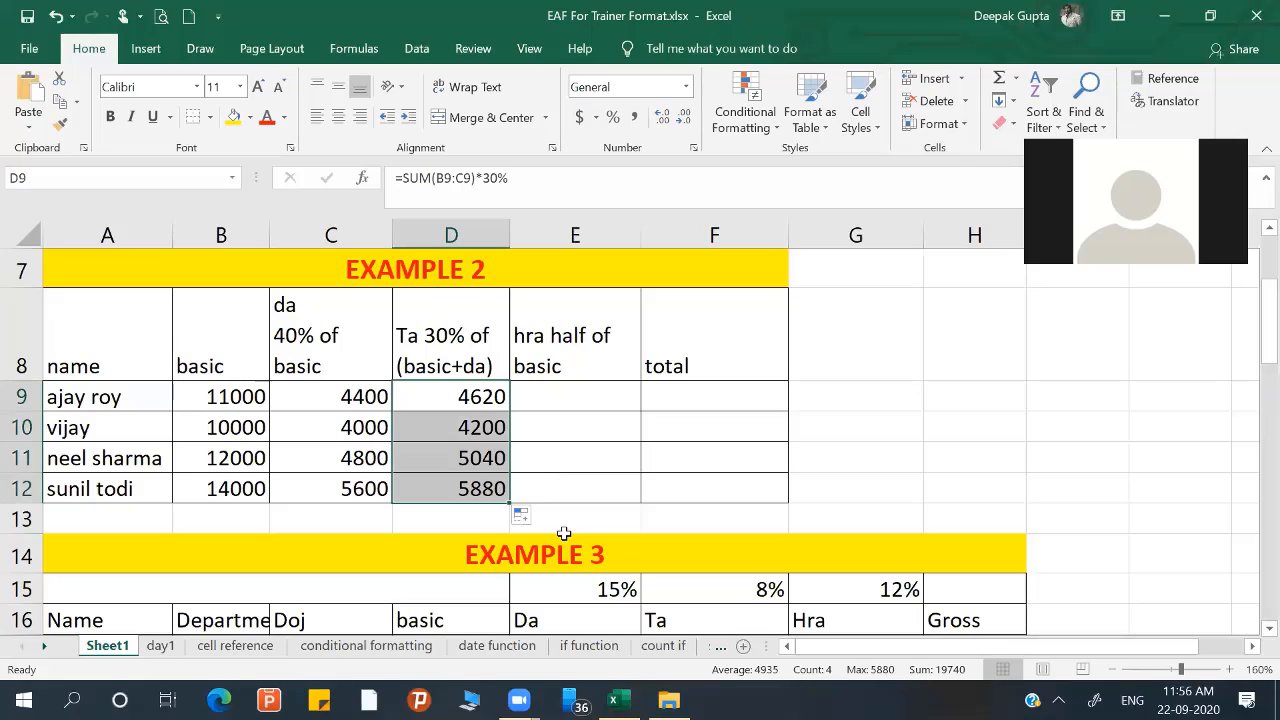
- Calculate hra in E9 as half of the basic salary with the formula =B9/2
click(545, 405)
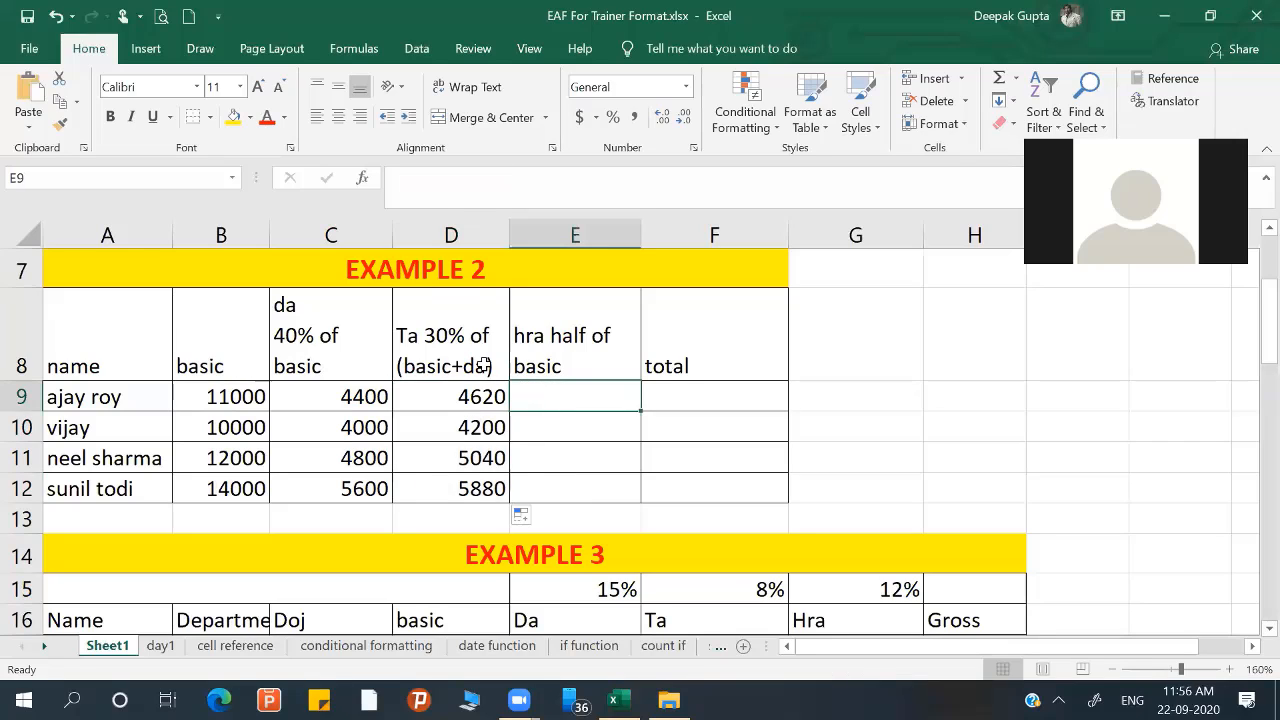
text(=)
click(250, 396)
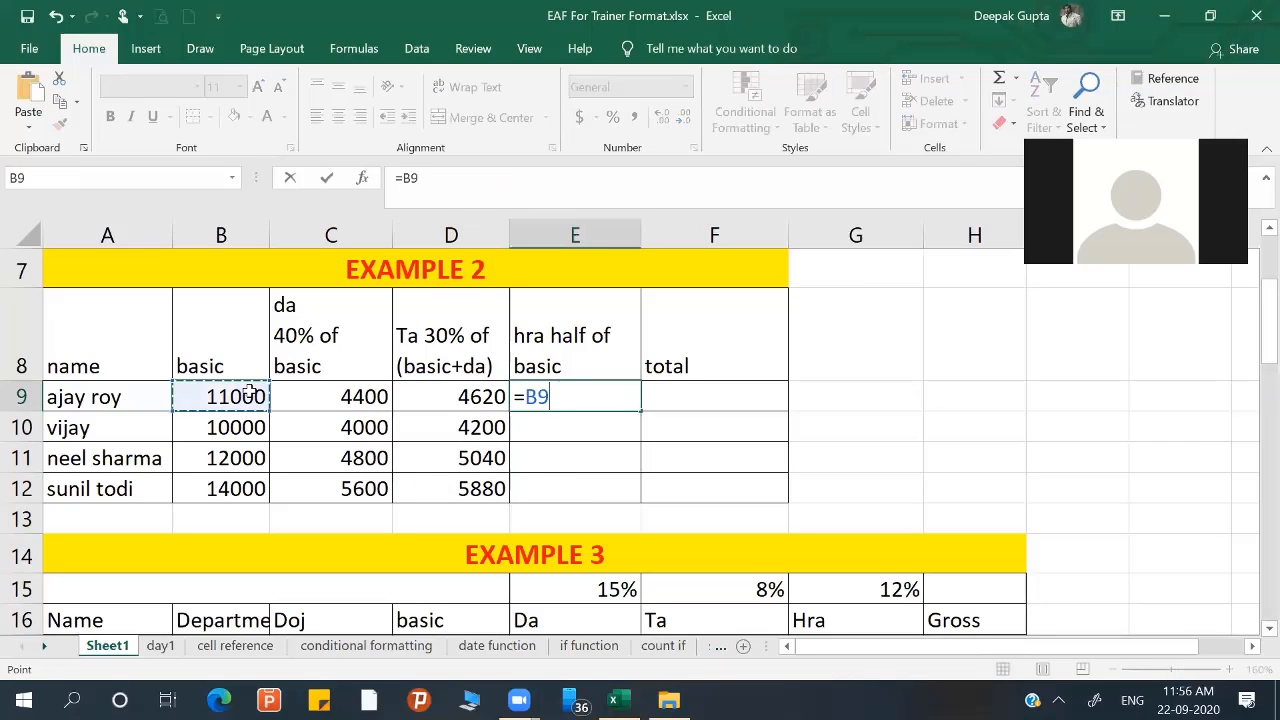
text(/2)
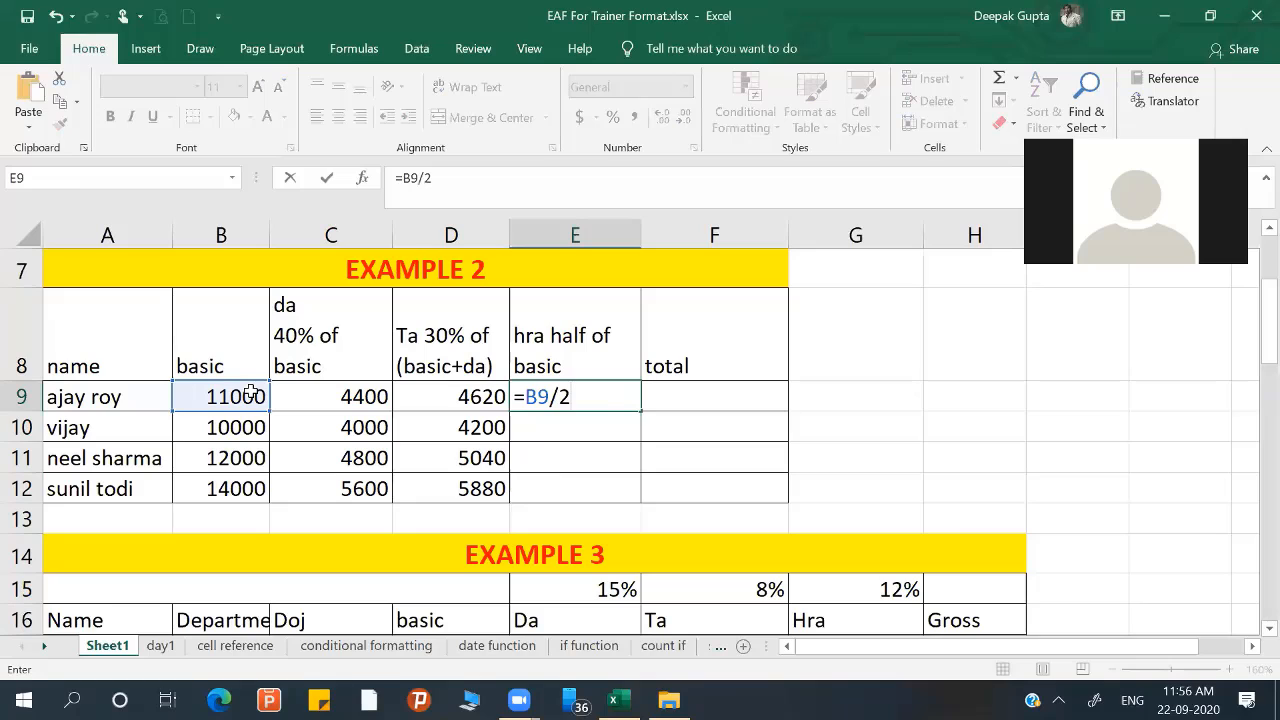
key(Return)
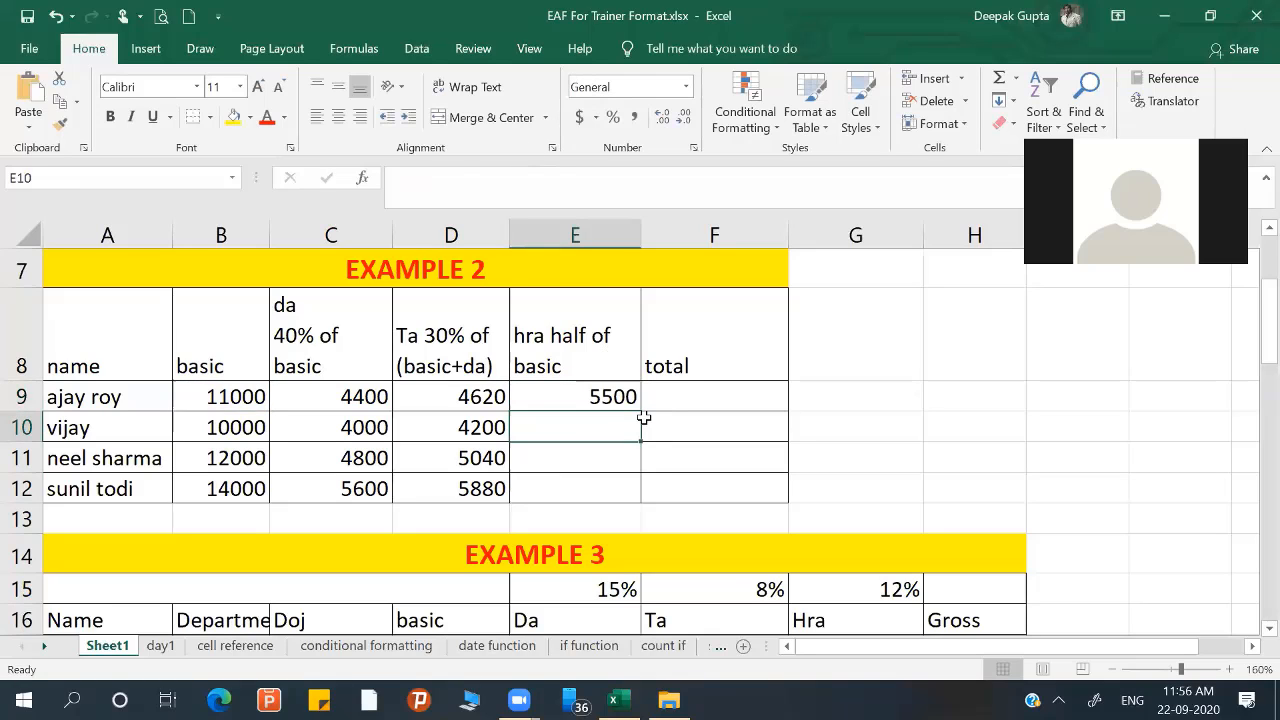
- Enter the alternative half-of-basic formula =B9*50% in E10 of the hra column
text(=)
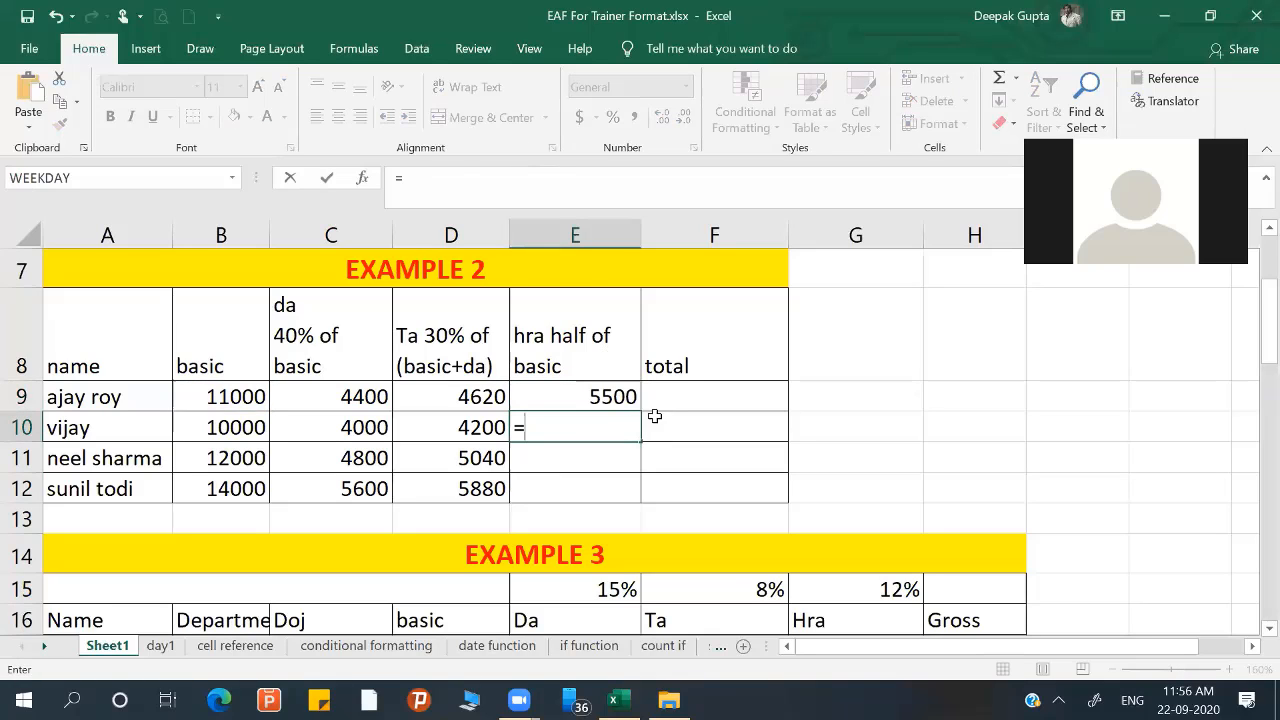
click(243, 393)
text(*50)
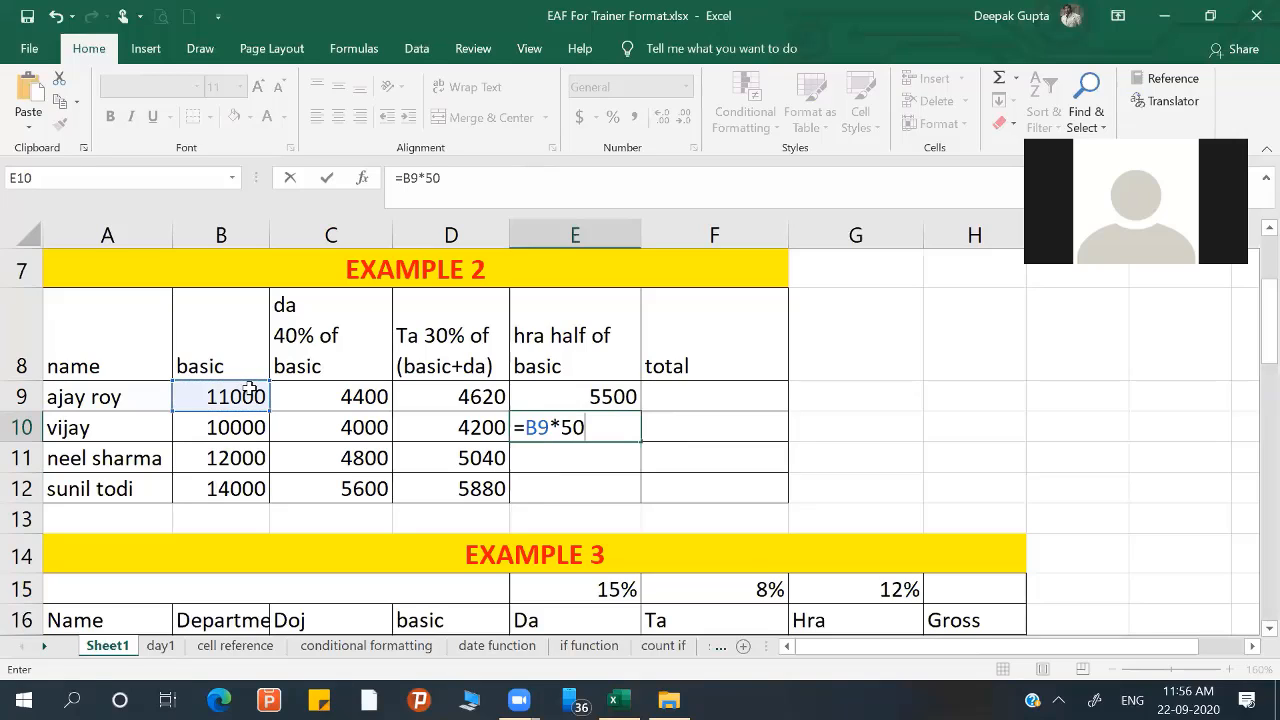
text(%)
key(Return)
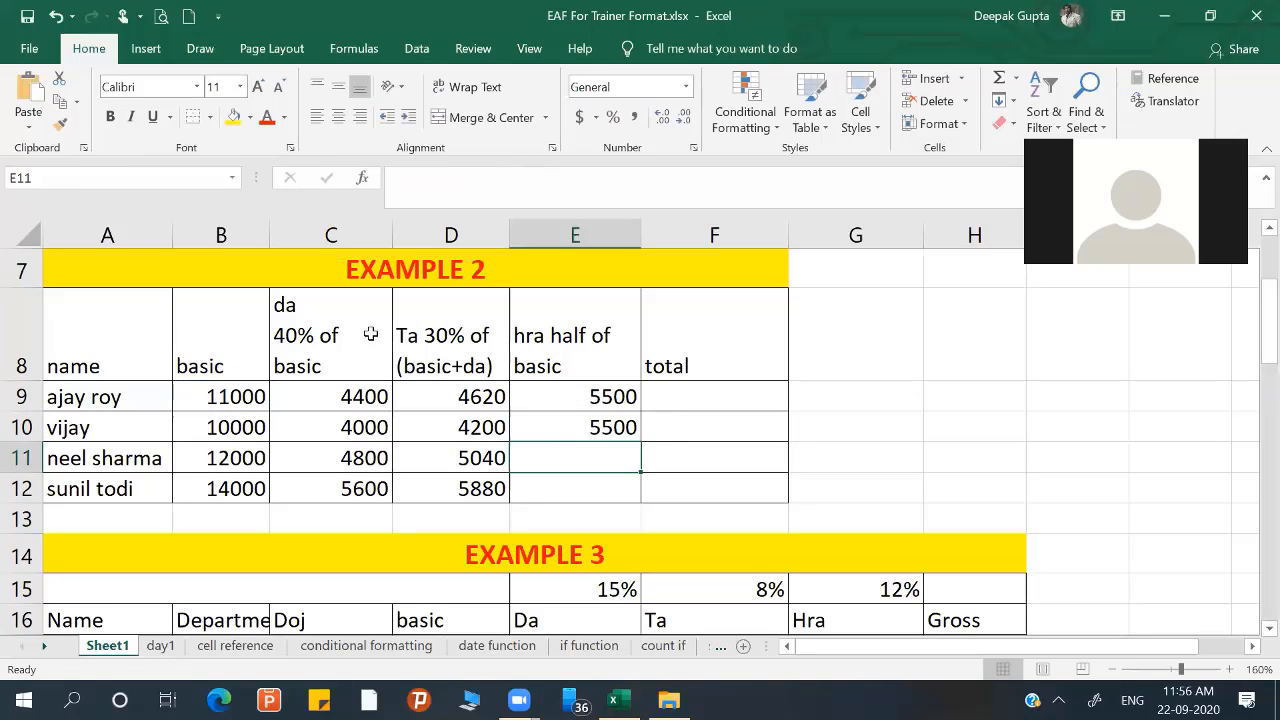
- Check the formula in E10, replace E9 of the hra column with =B9*50%, and fill it down through E12
double_click(600, 424)
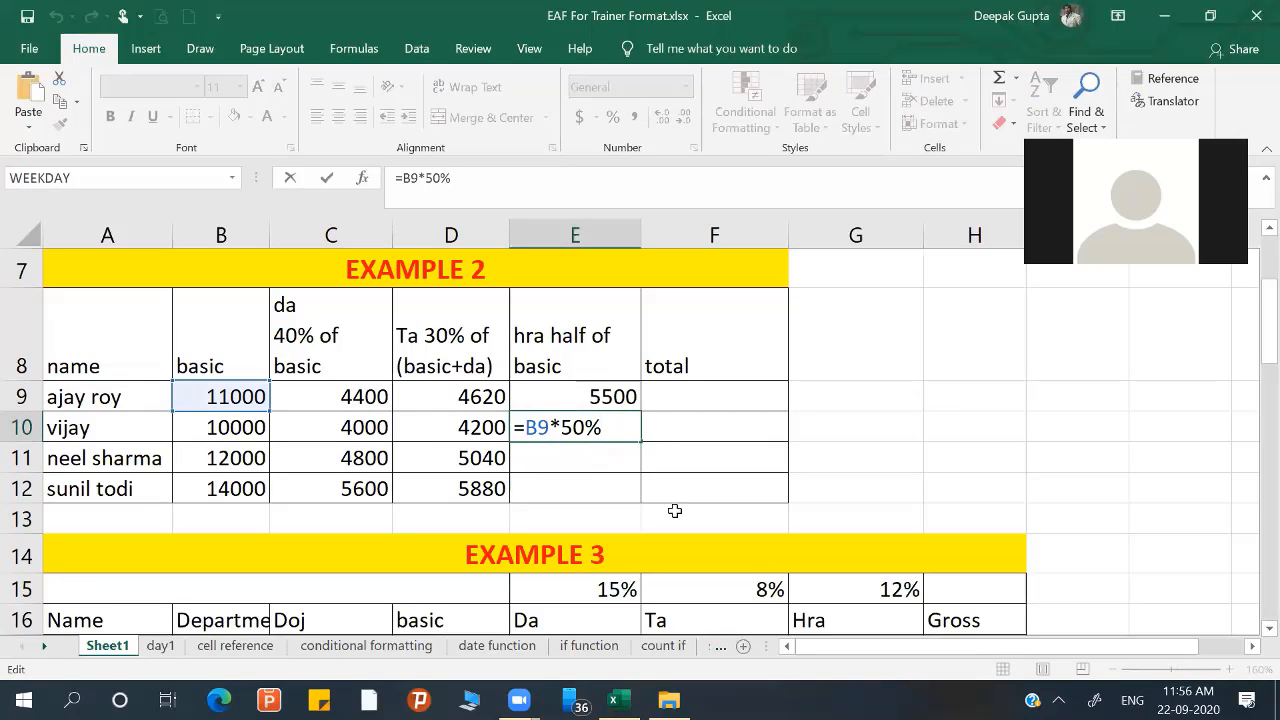
key(ctrl+Return)
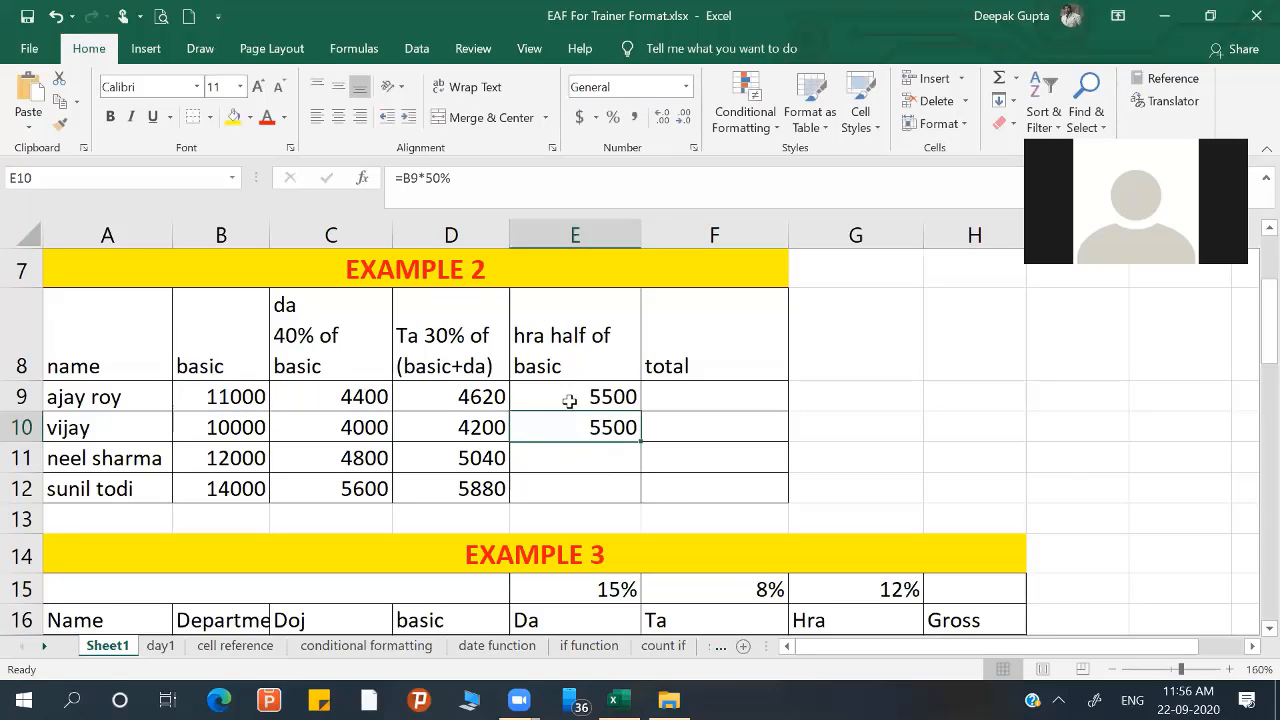
click(565, 396)
key(BackSpace)
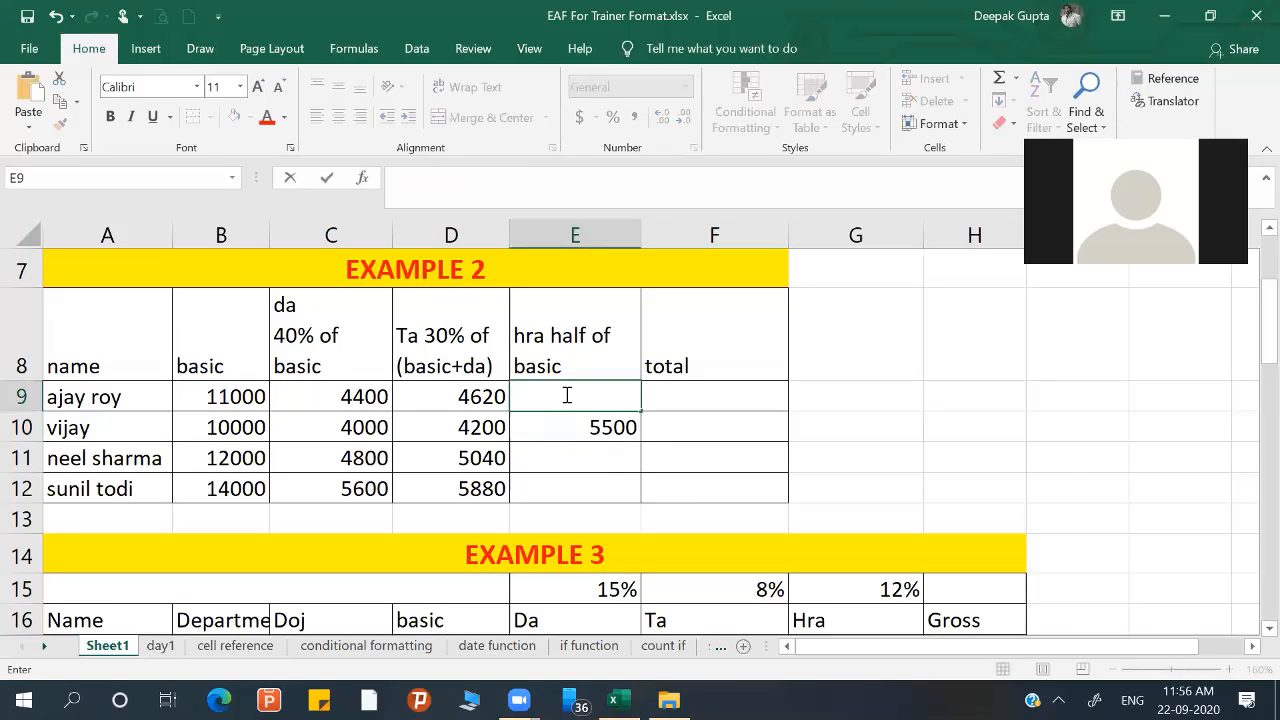
text(=)
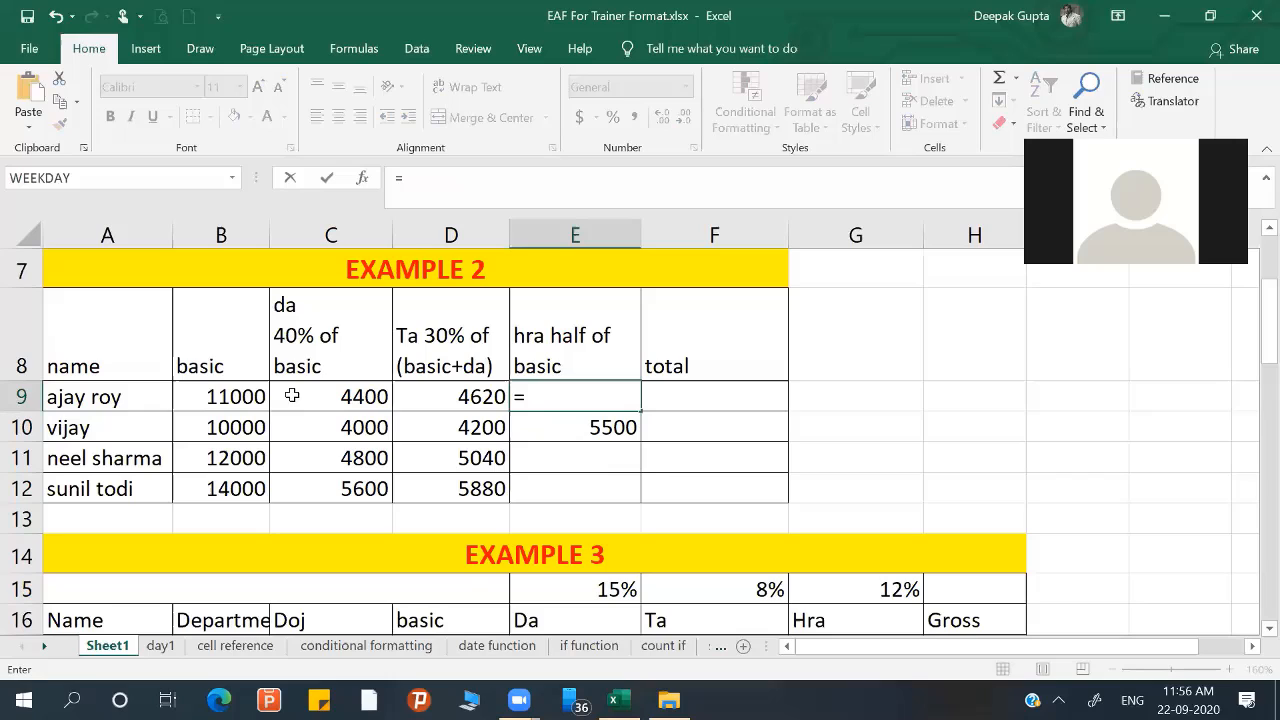
click(215, 398)
text(*50)
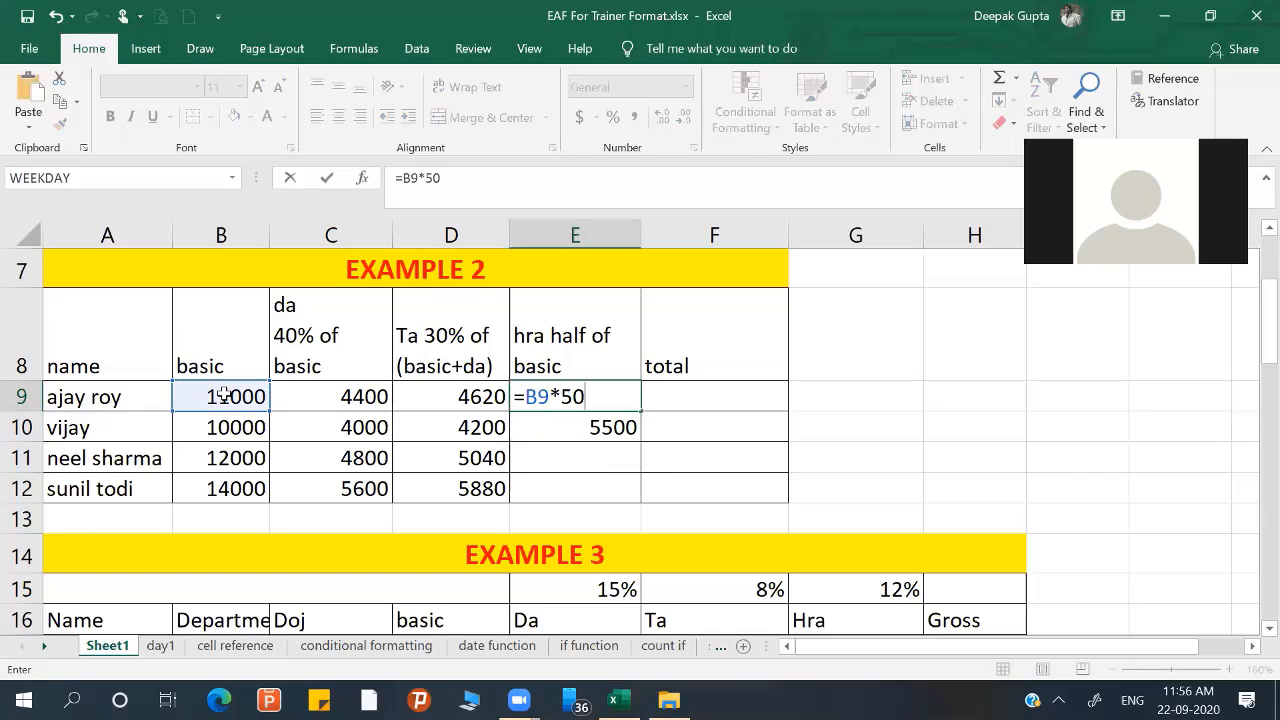
text(%)
key(Return)
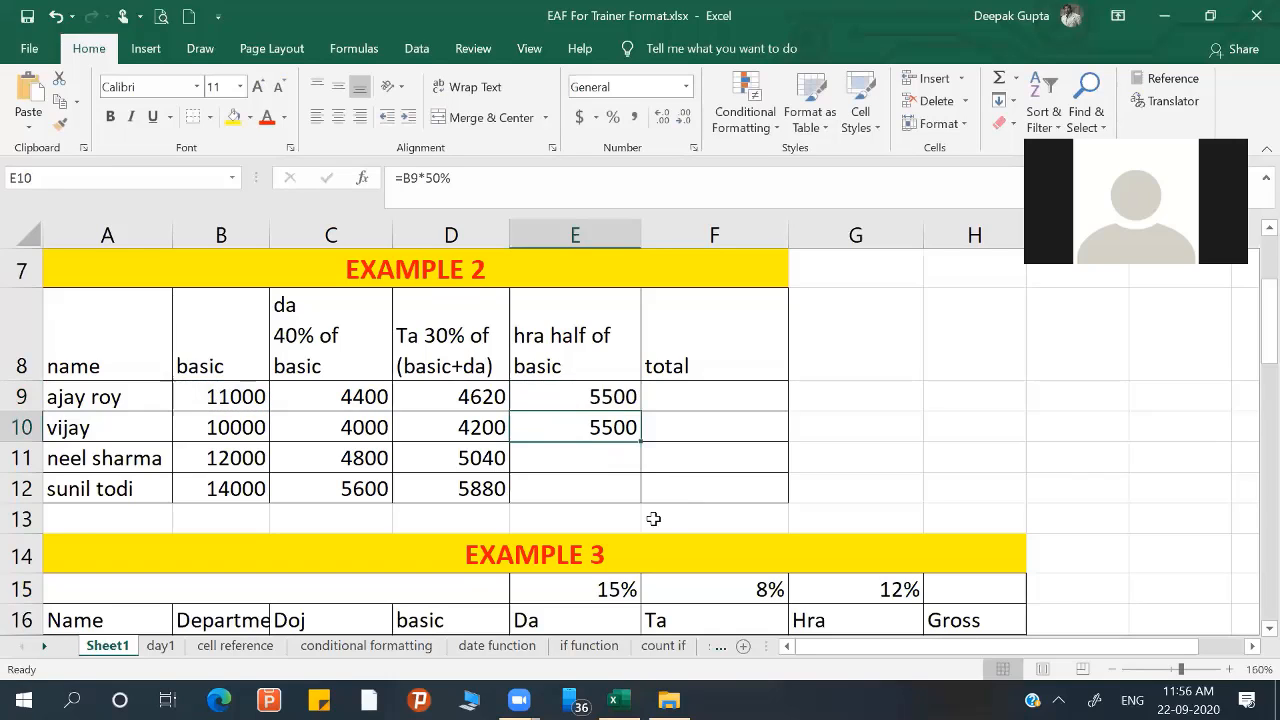
click(600, 400)
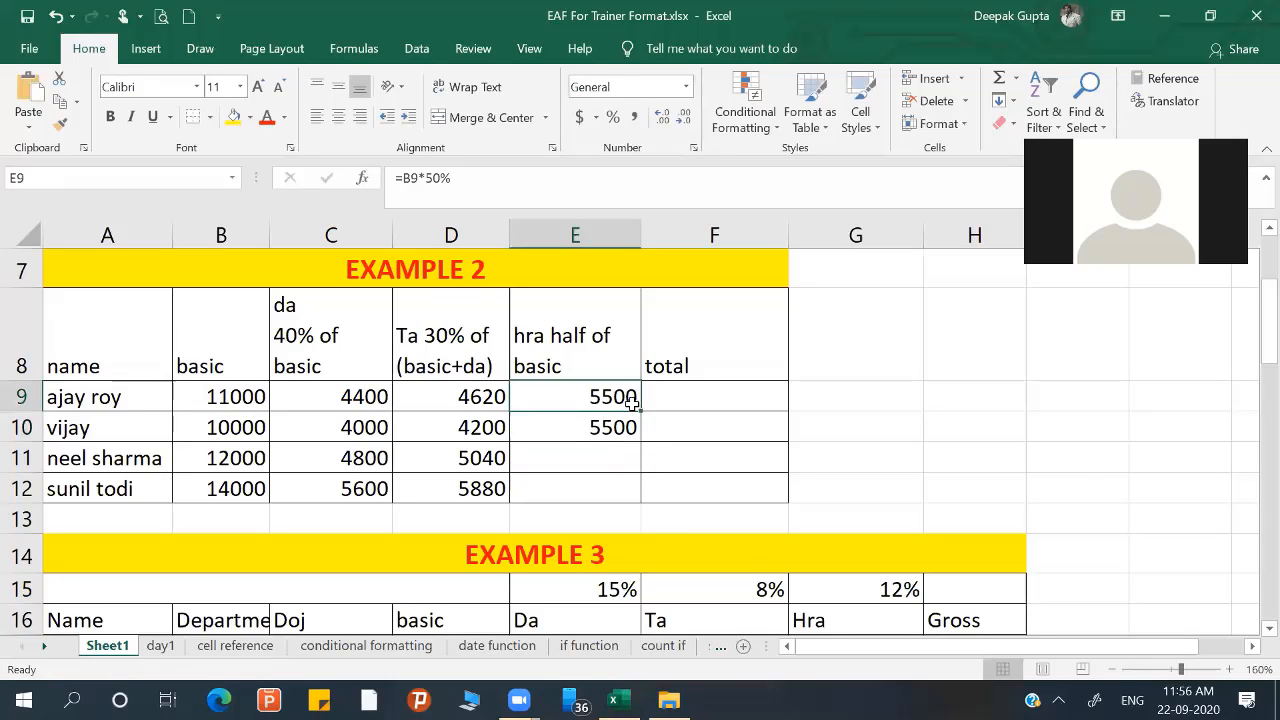
drag(641, 413, 637, 503)
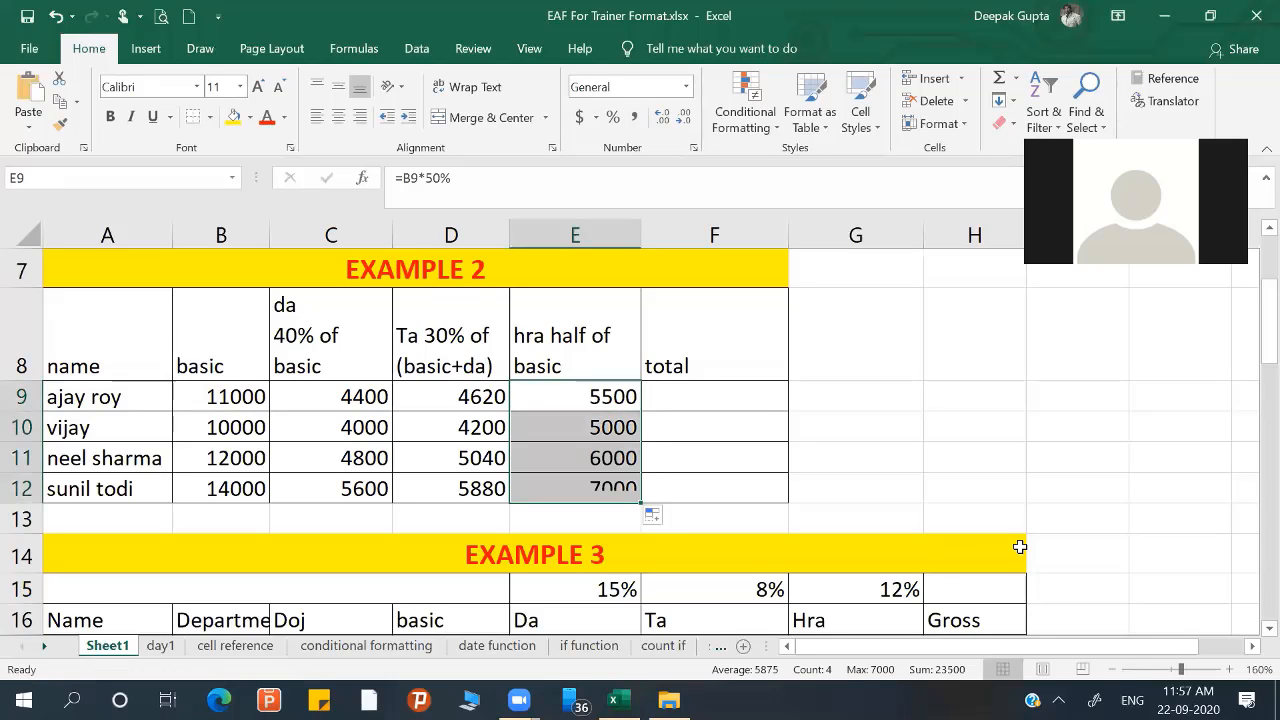
- Calculate hra in E9 as half of basic with the formula =B9/2 and fill it down through E12
click(587, 399)
text(=)
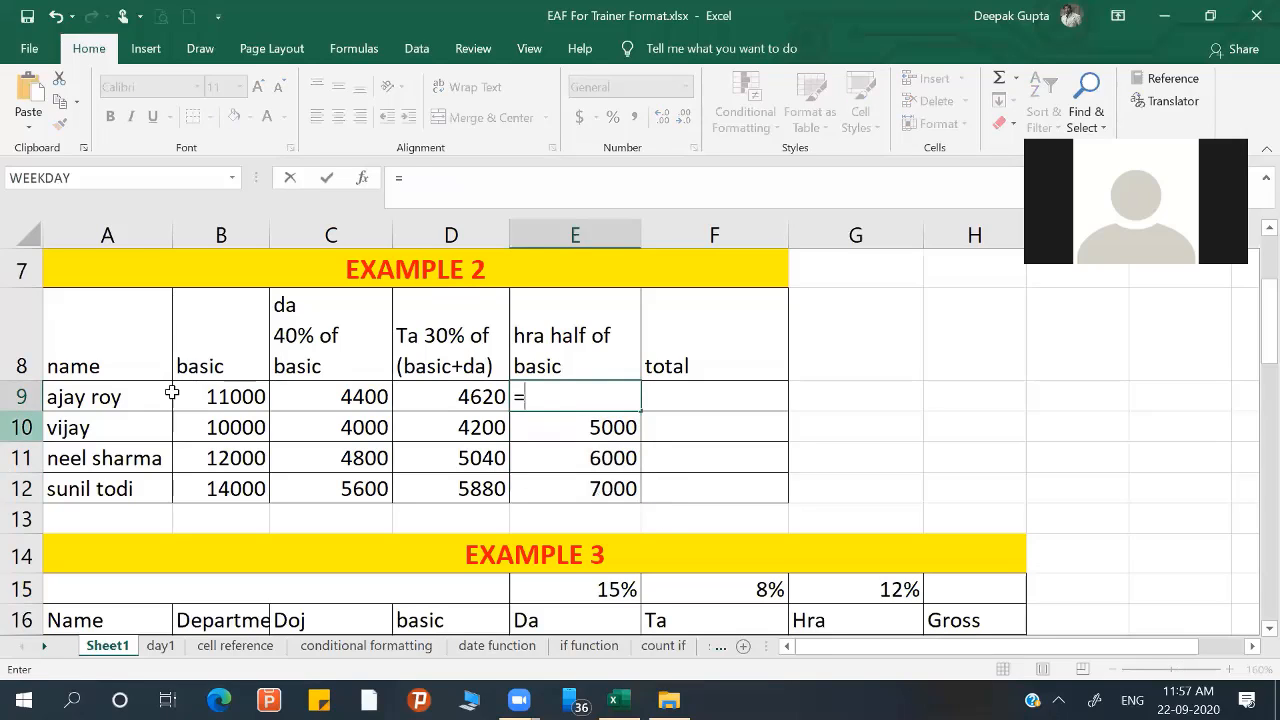
click(185, 396)
text(/2)
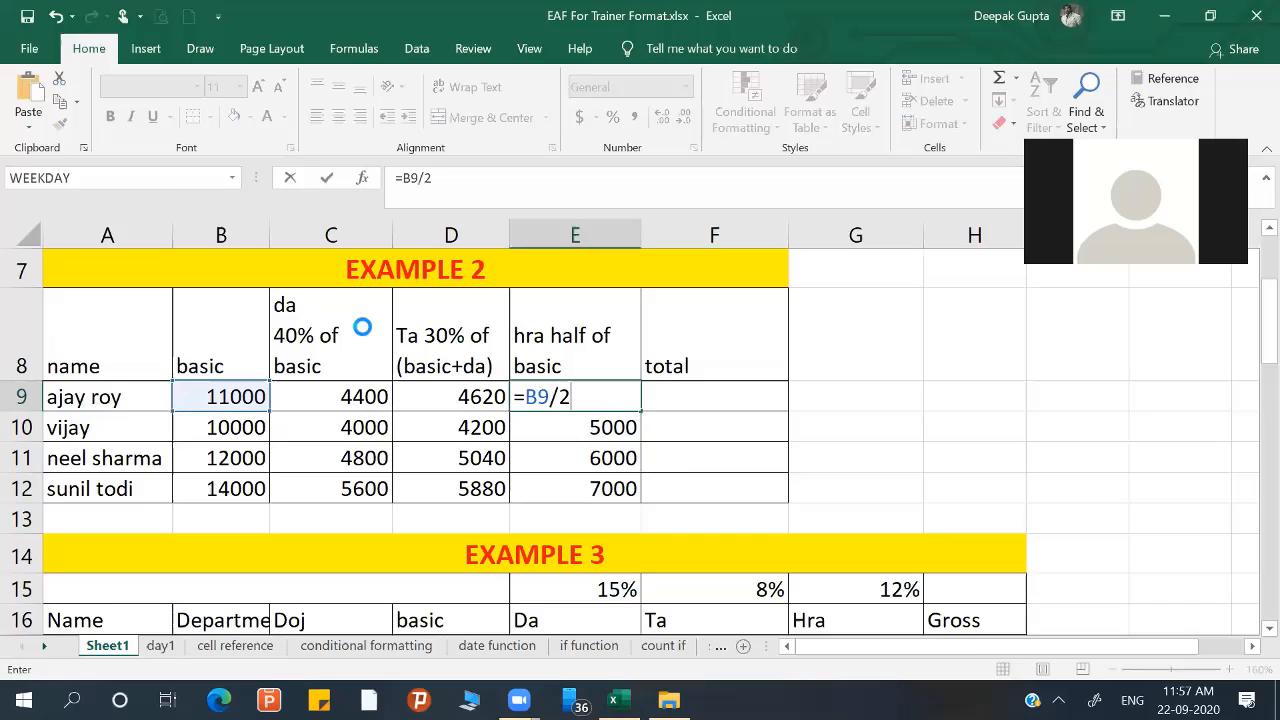
key(Return)
click(580, 400)
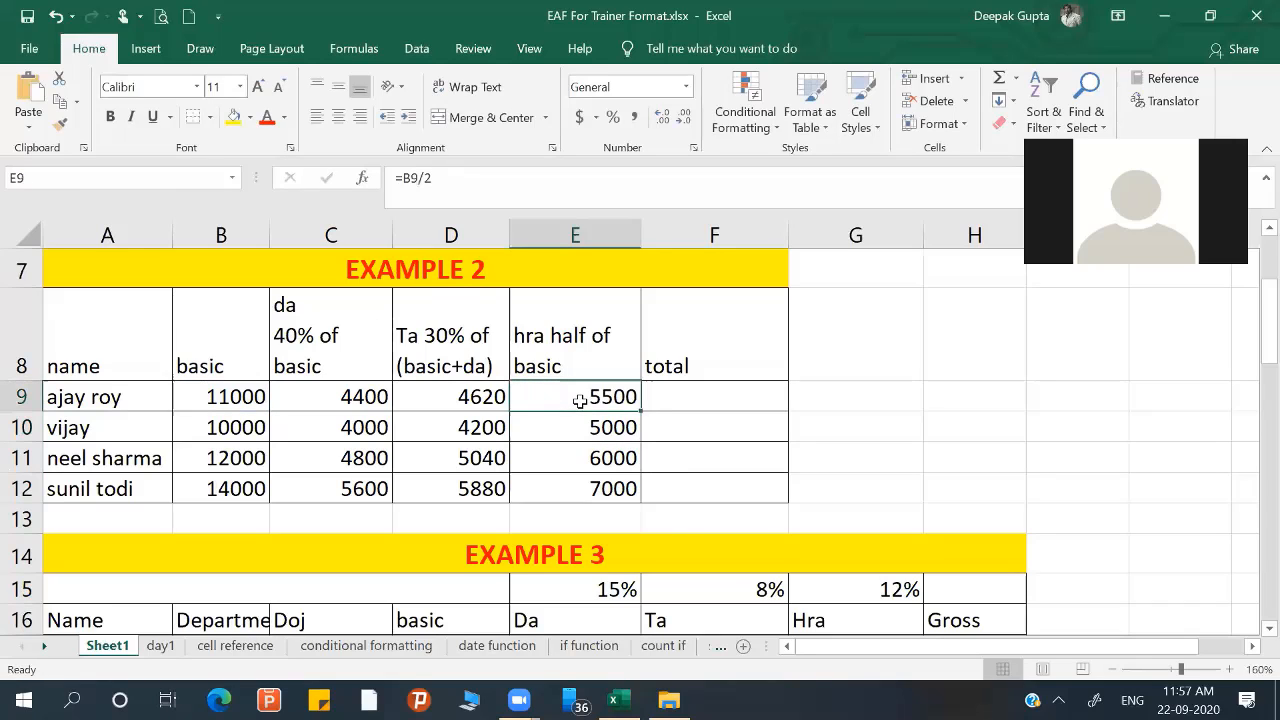
drag(642, 412, 640, 500)
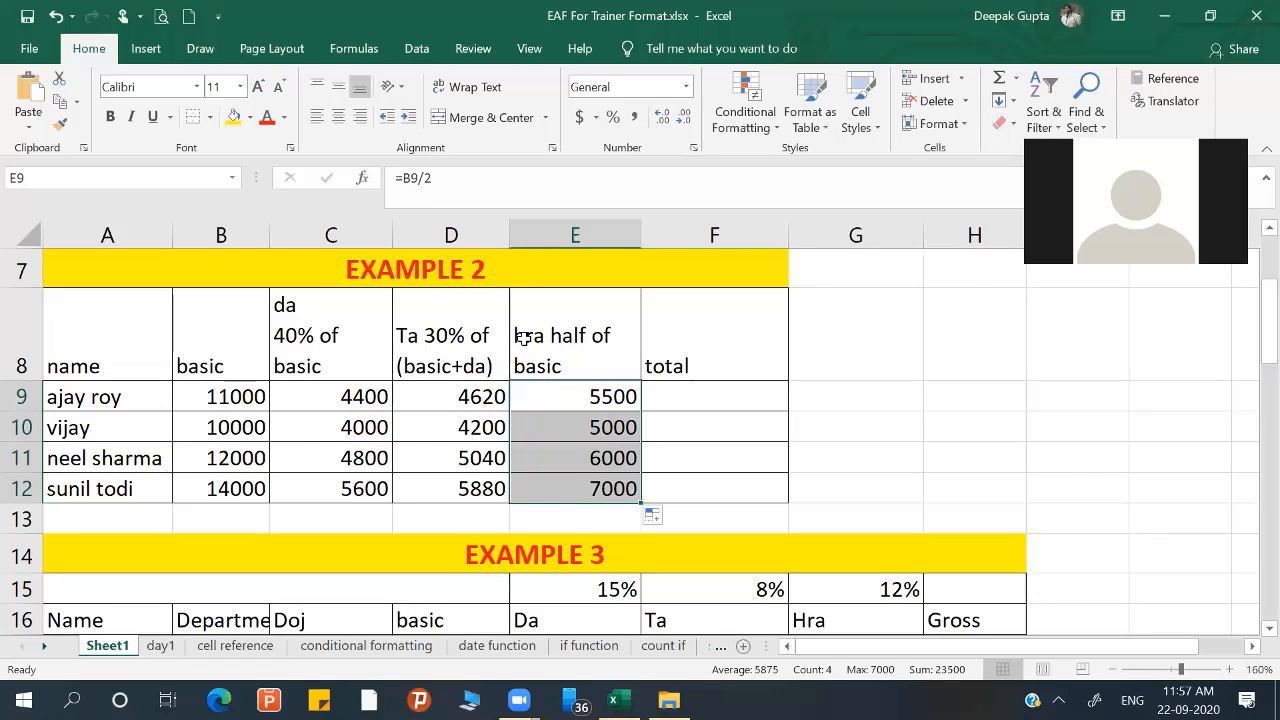
- Calculate the total in F9 with =SUM(B9:E9) and fill it down through F12
click(661, 399)
text(=)
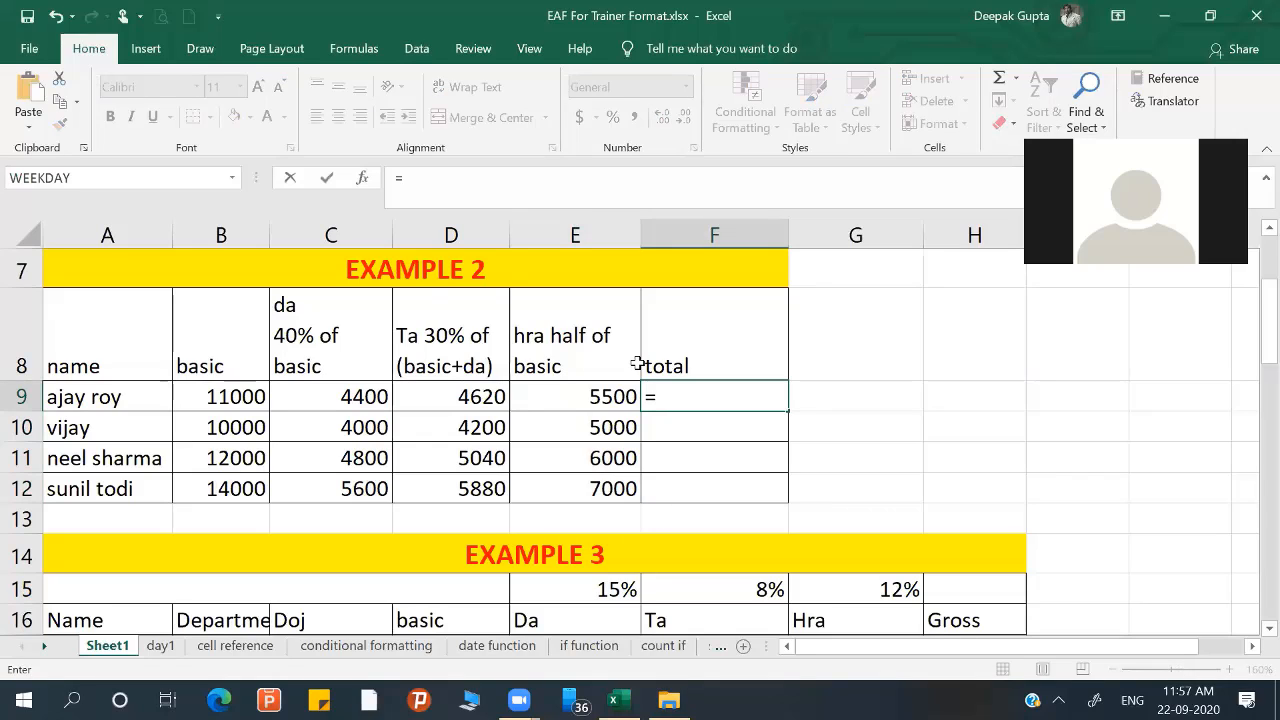
text(sumk)
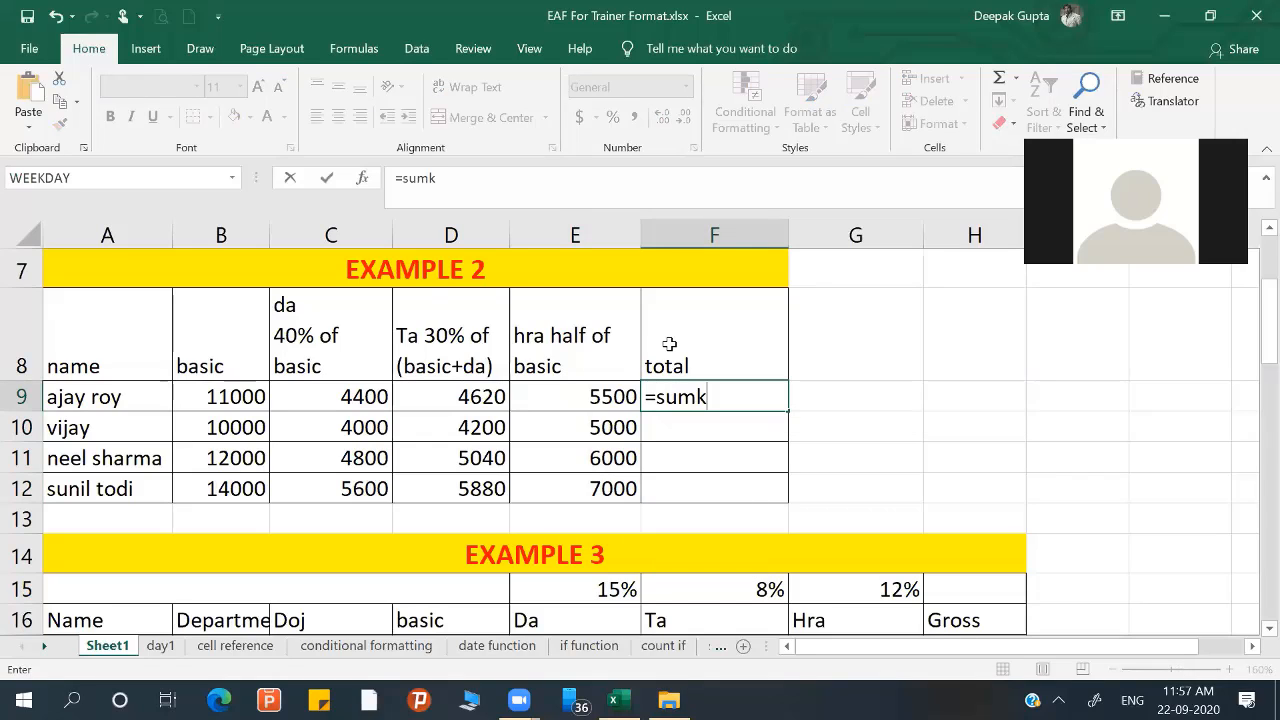
key(BackSpace)
text(()
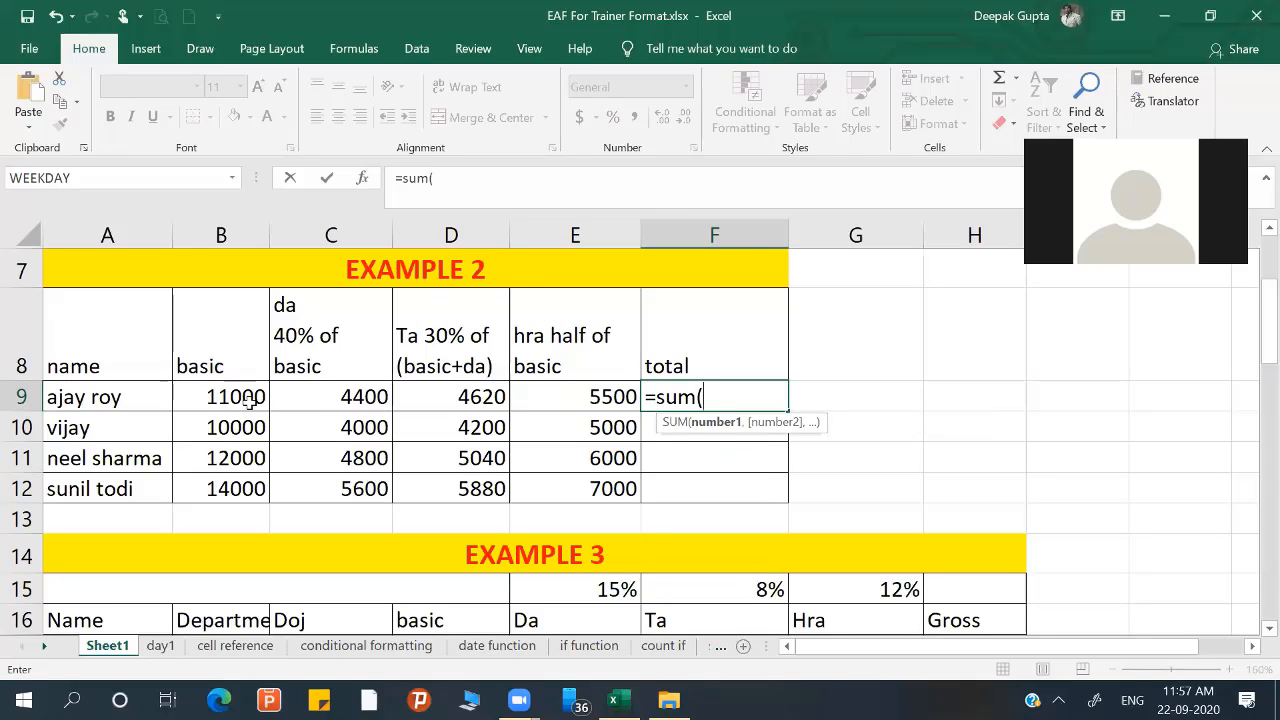
drag(255, 400, 571, 409)
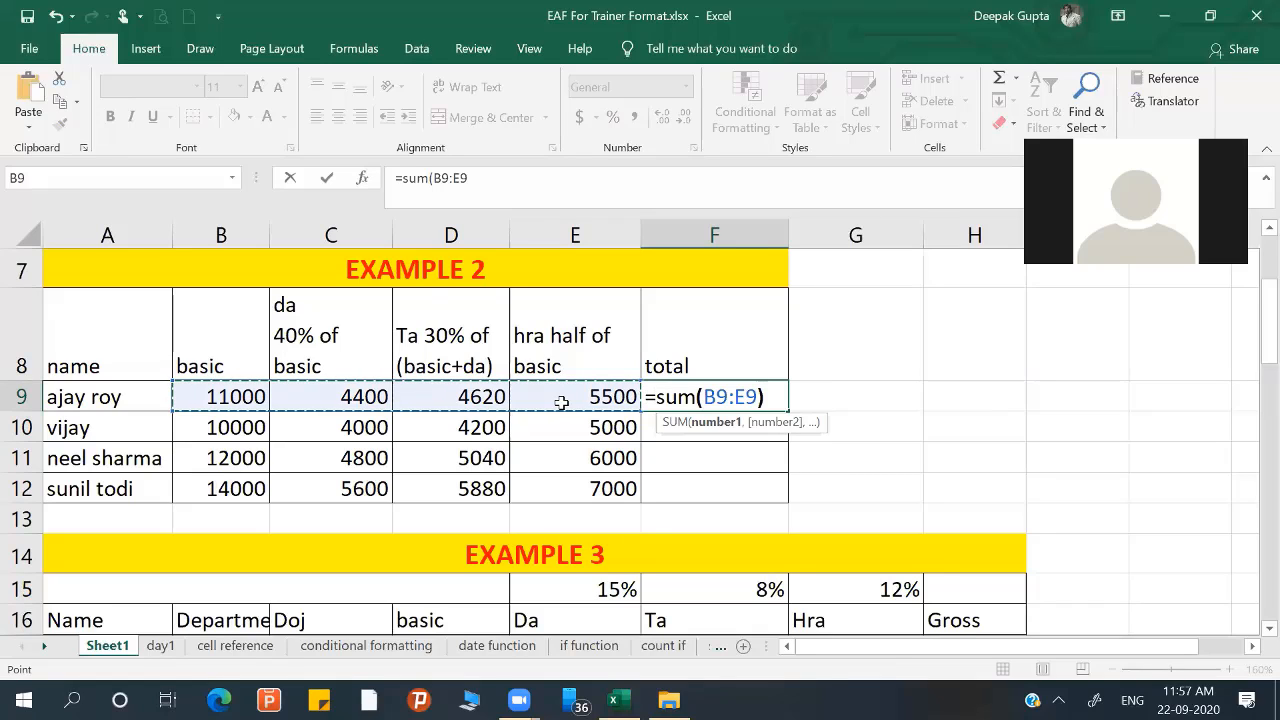
text())
key(Return)
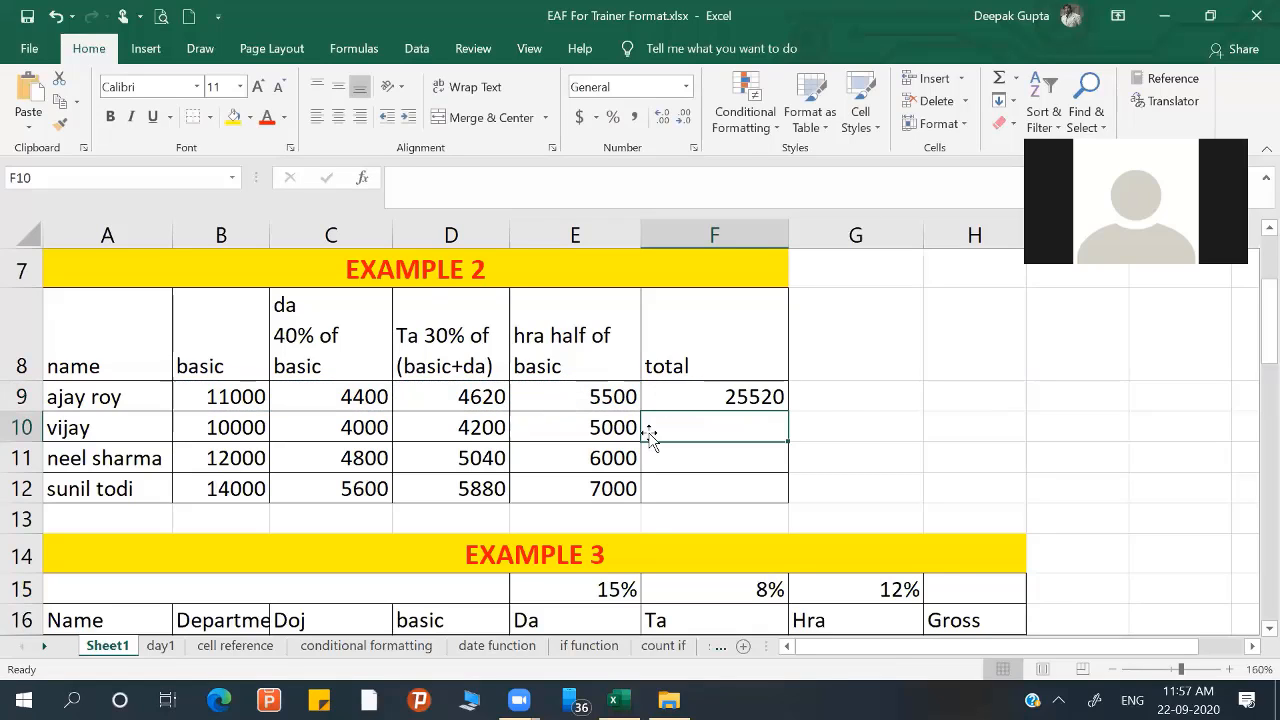
click(755, 398)
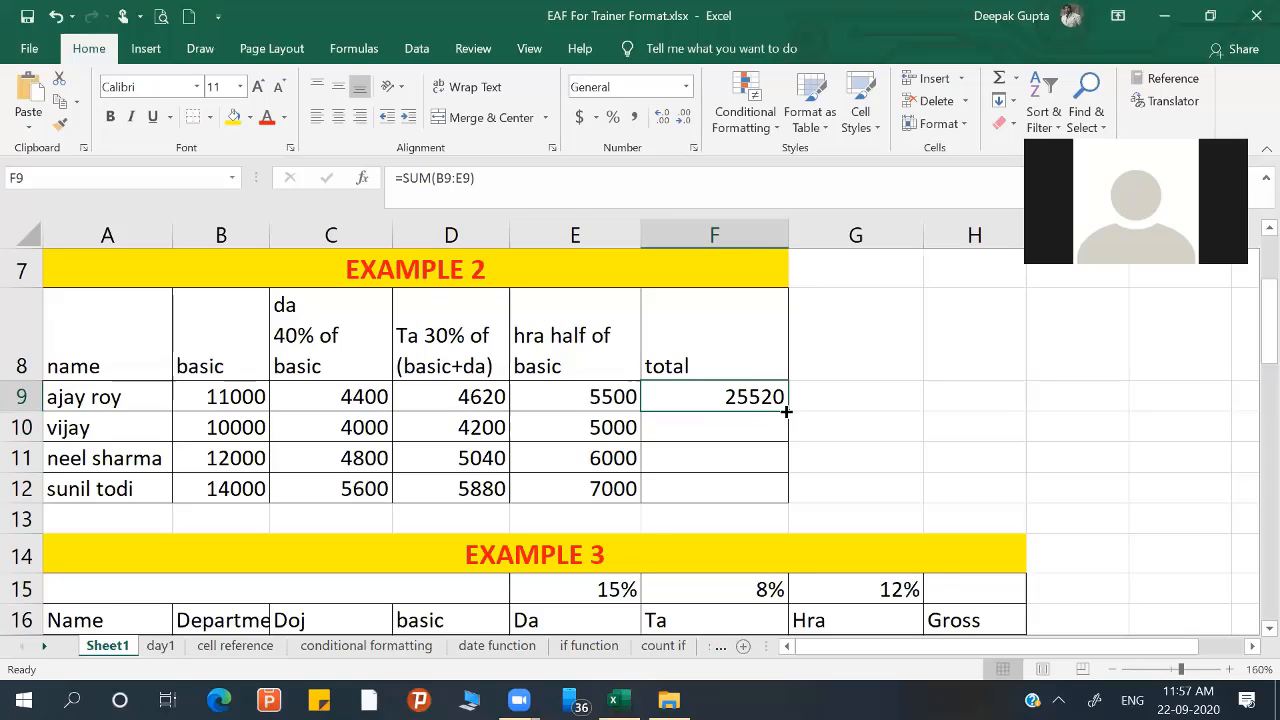
double_click(788, 410)
drag(788, 410, 777, 437)
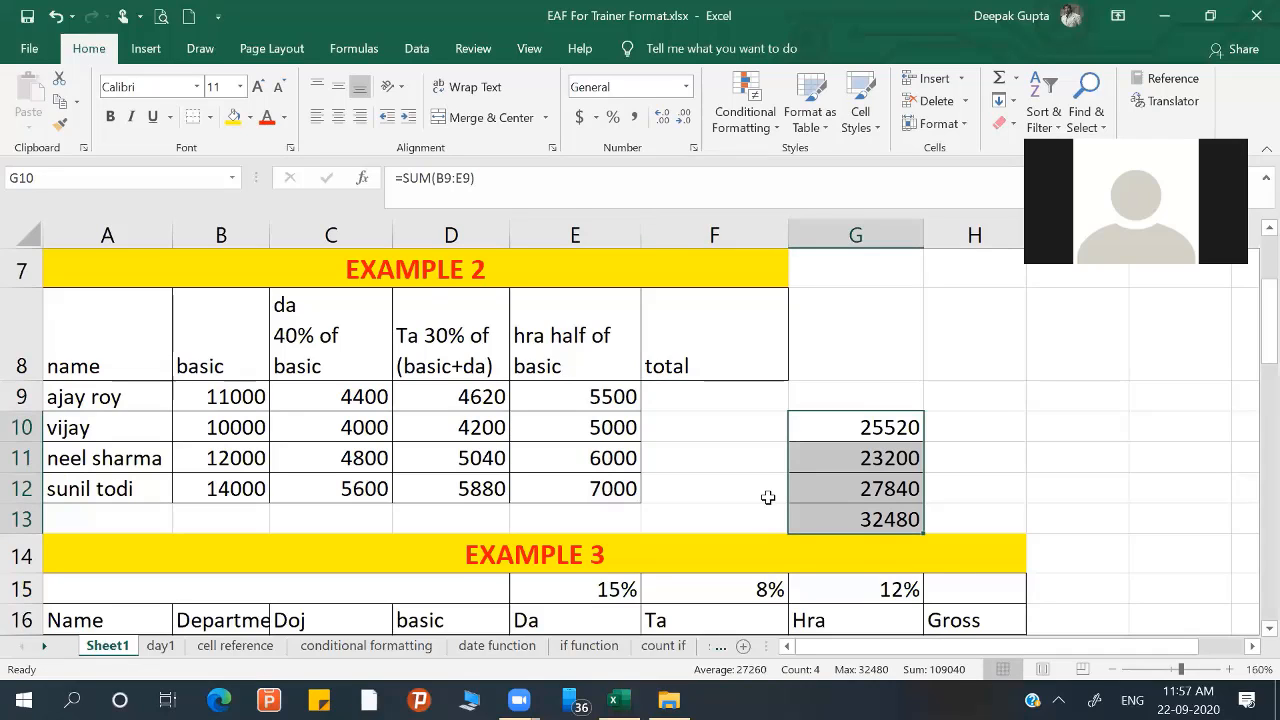
key(ctrl+z)
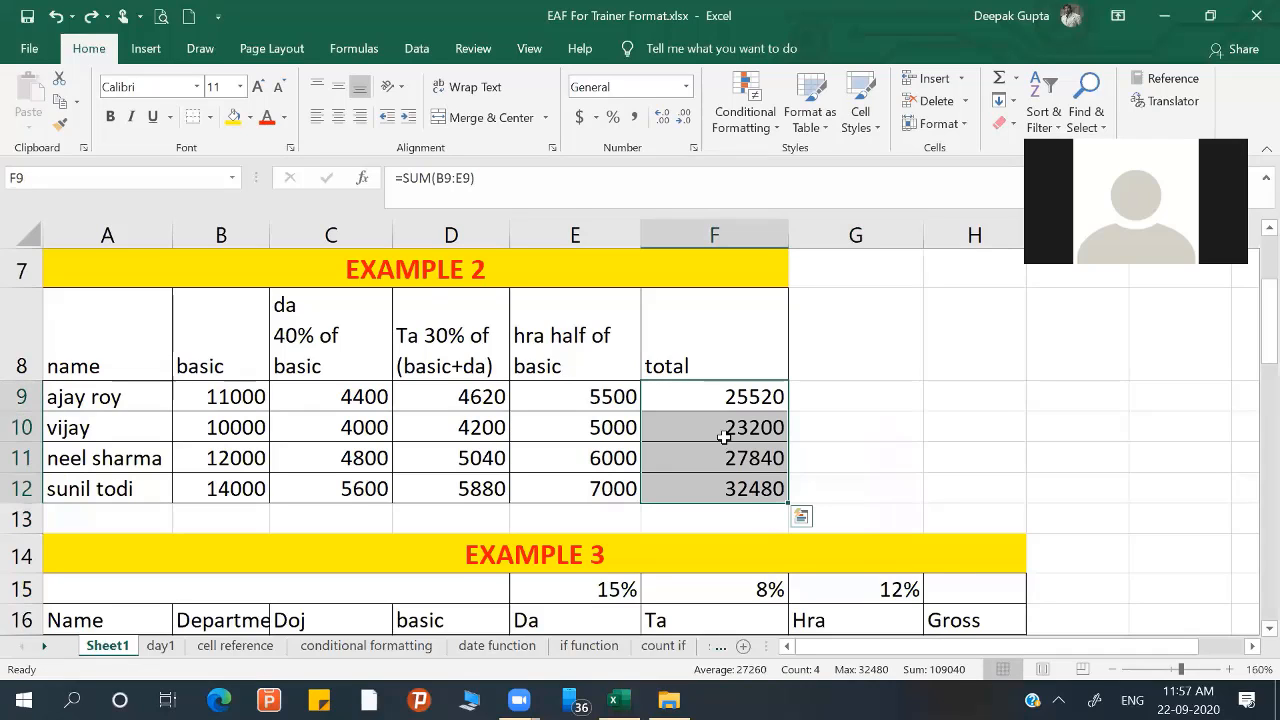
- Inspect the SUM formulas in total cells F10, F11 and F12, clearing any stray cell reference inserted into F11's formula
click(723, 448)
double_click(725, 430)
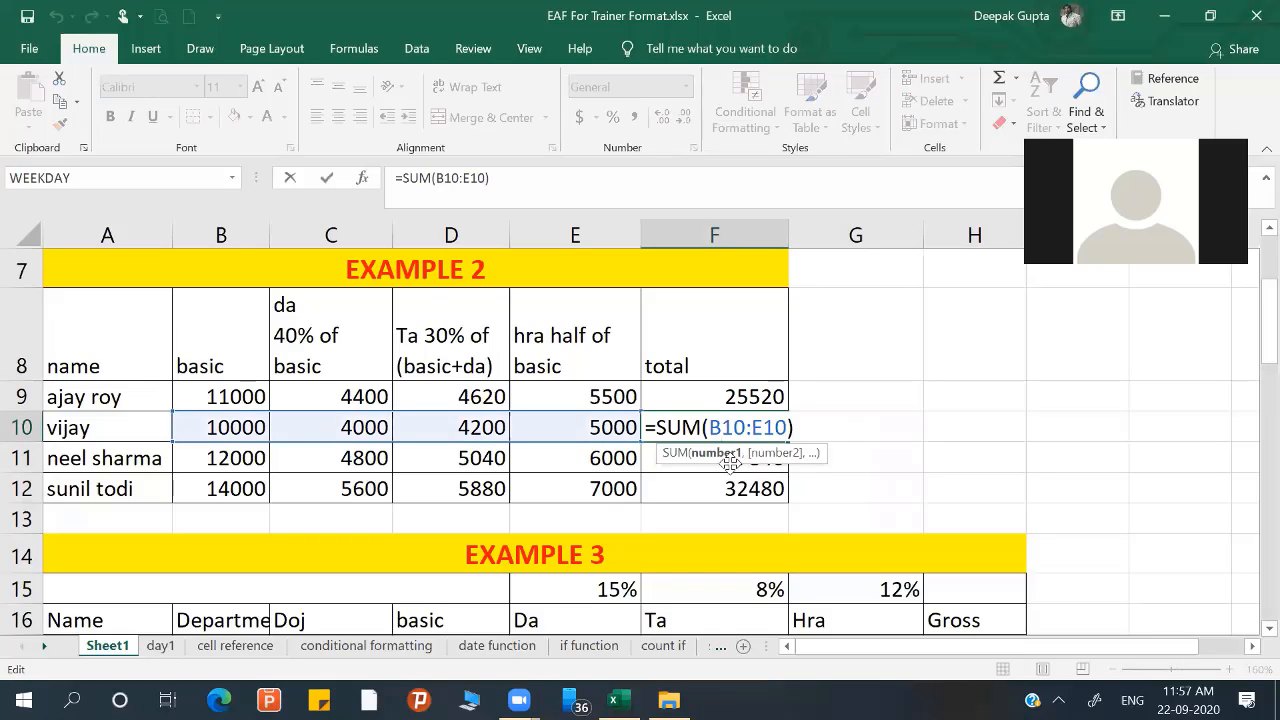
click(660, 459)
double_click(665, 458)
click(712, 478)
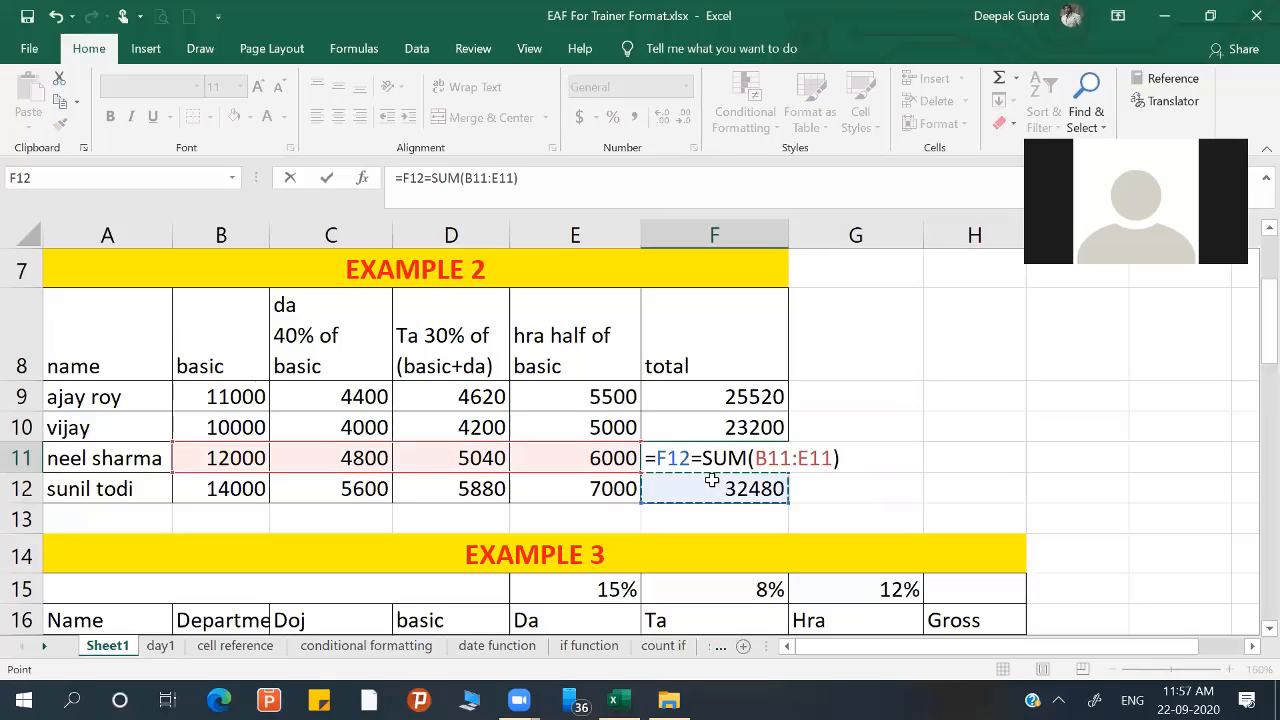
key(BackSpace)
key(BackSpace)
key(BackSpace)
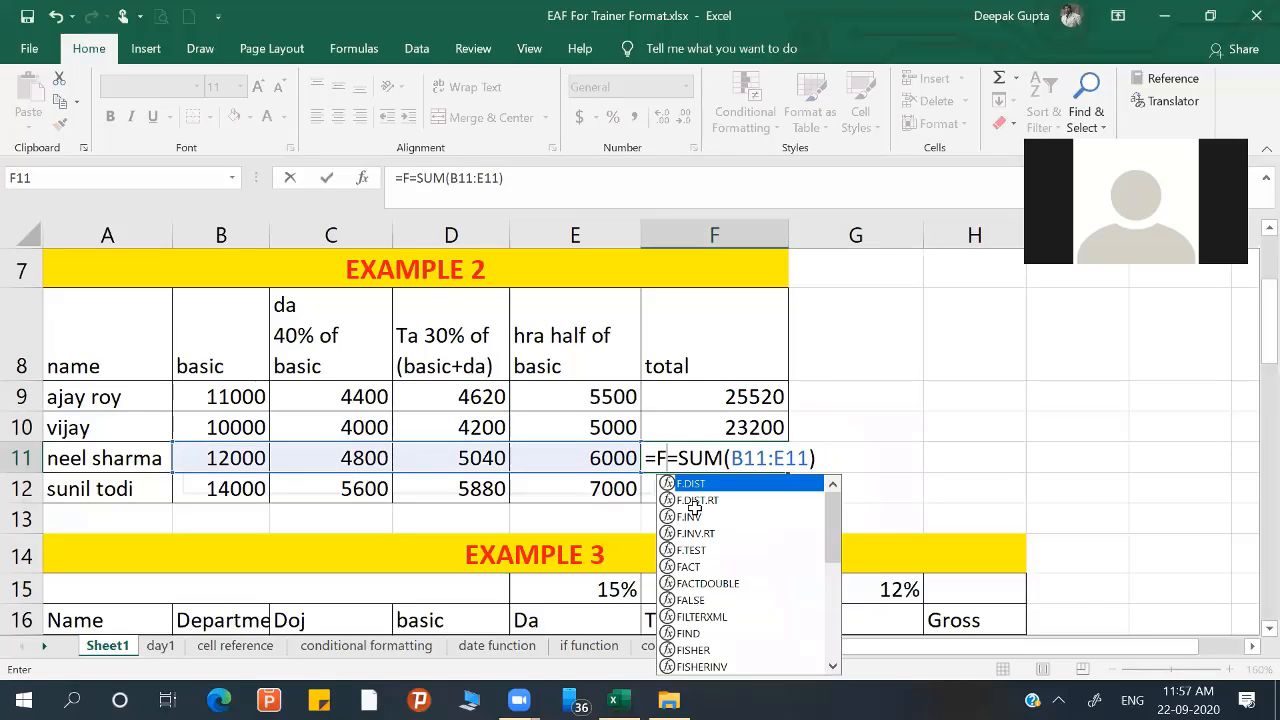
key(BackSpace)
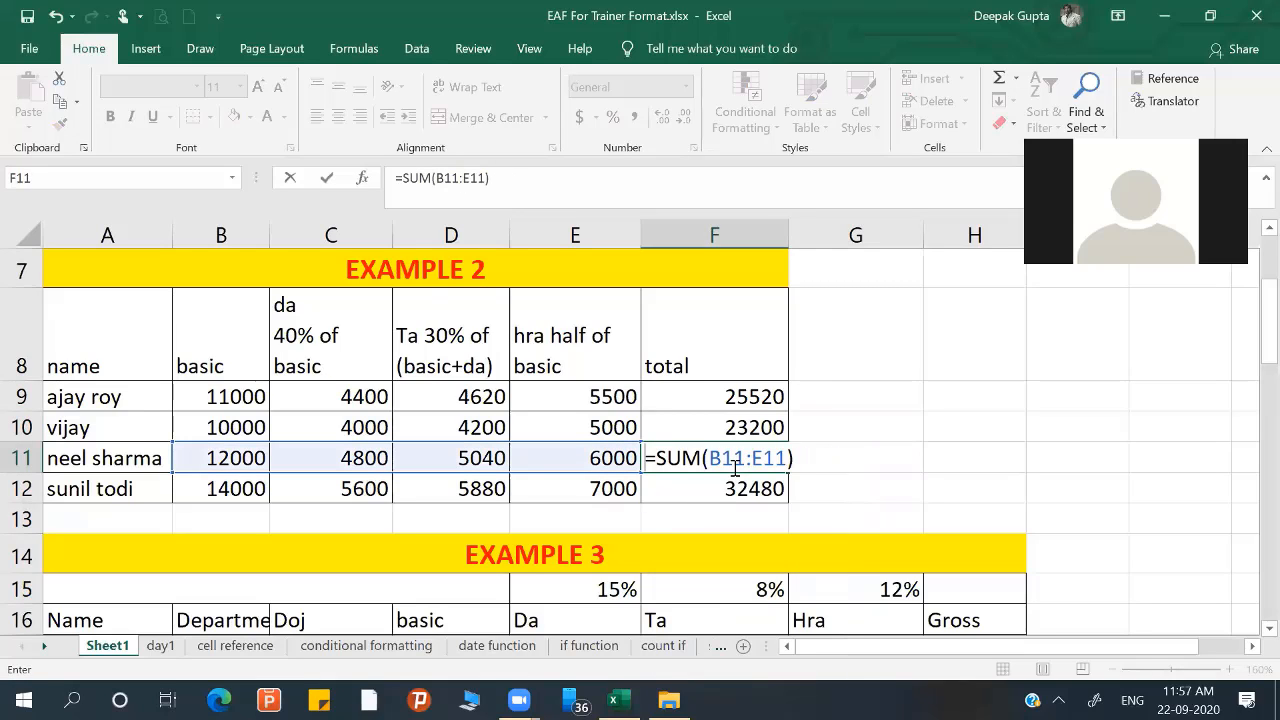
click(745, 488)
key(BackSpace)
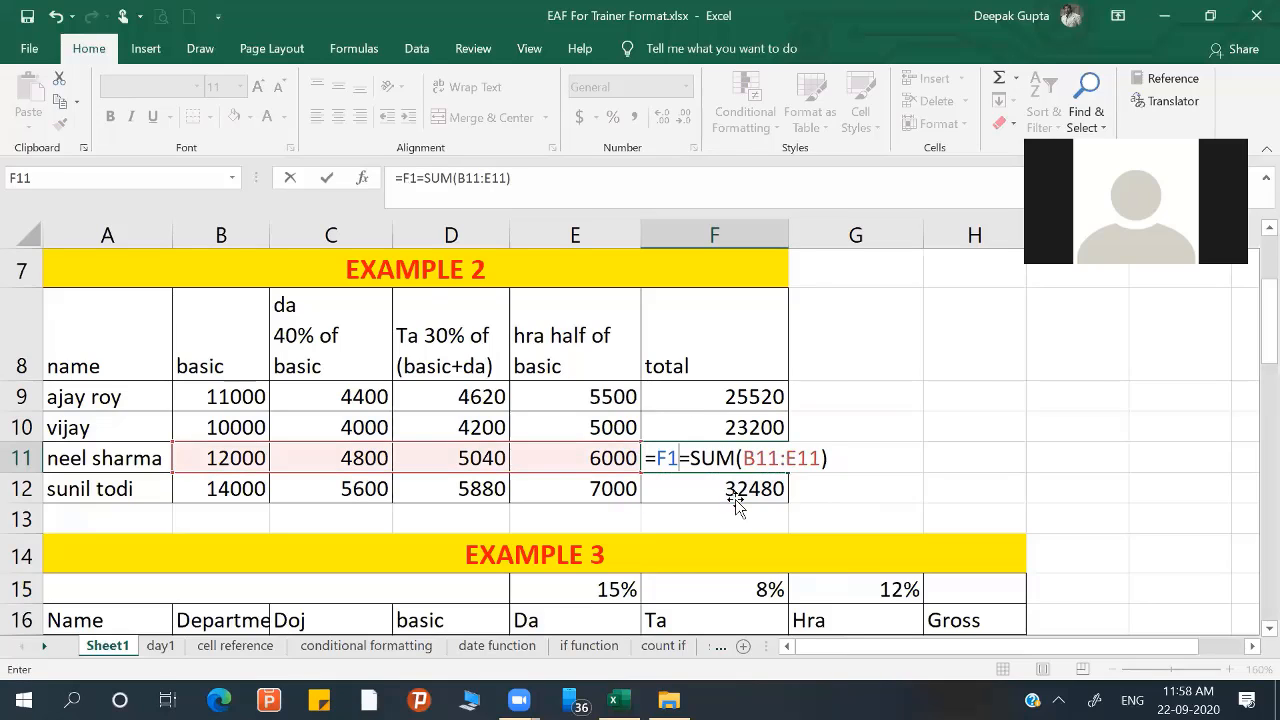
key(BackSpace)
key(BackSpace)
key(BackSpace)
key(Return)
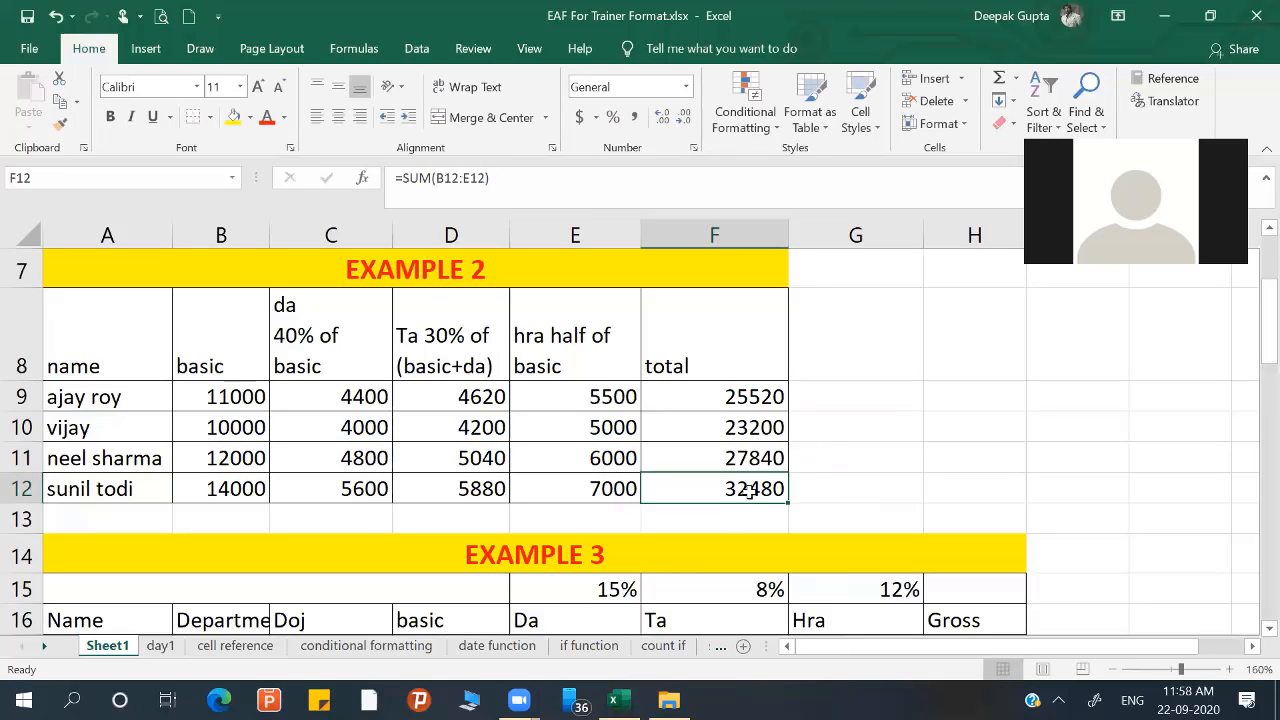
double_click(751, 490)
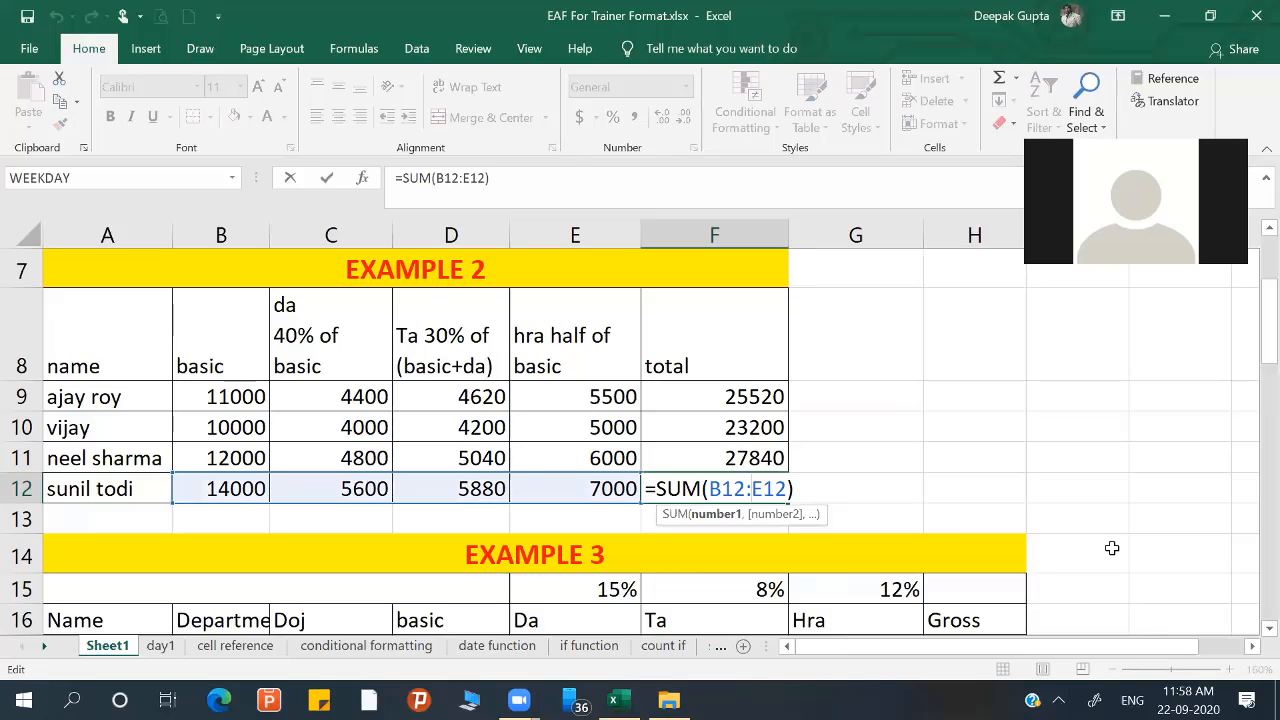
key(Return)
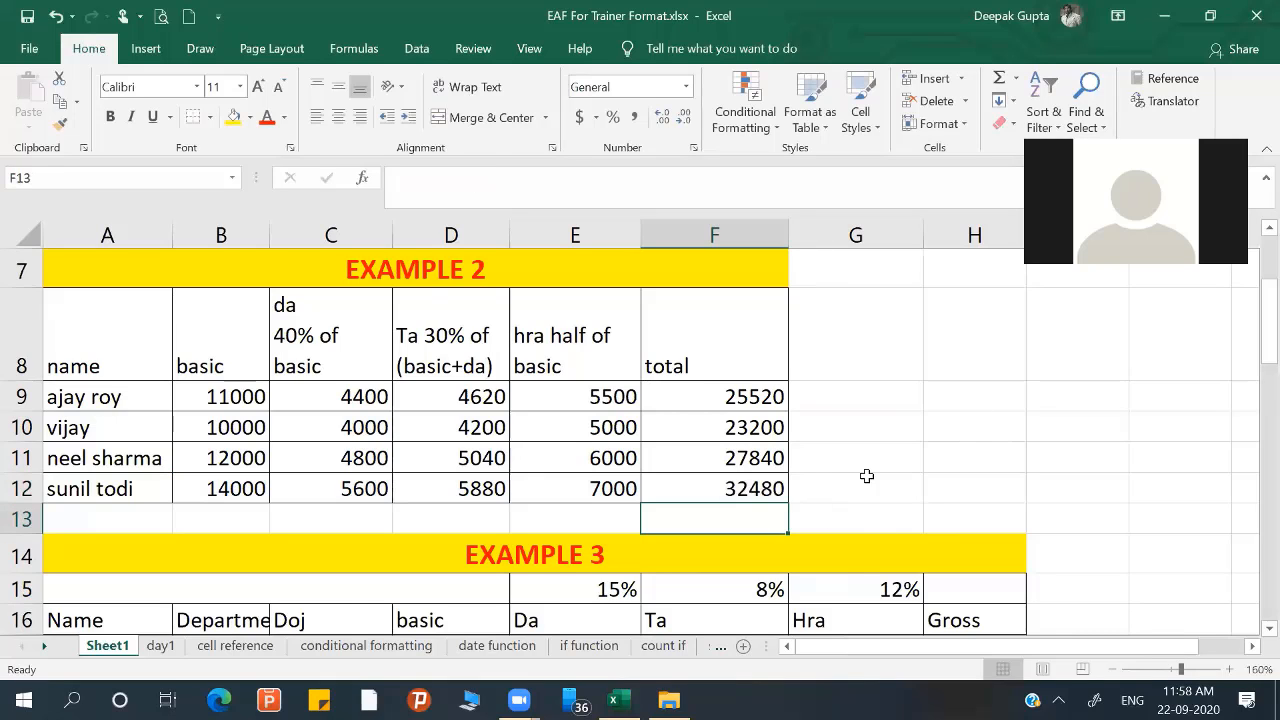
- Look over the Example 1 and 2 tables and examine the Da, Ta and Hra percentage rates in E15:G15 of Example 3
scroll(700, 490, down, 2)
scroll(690, 487, up, 4)
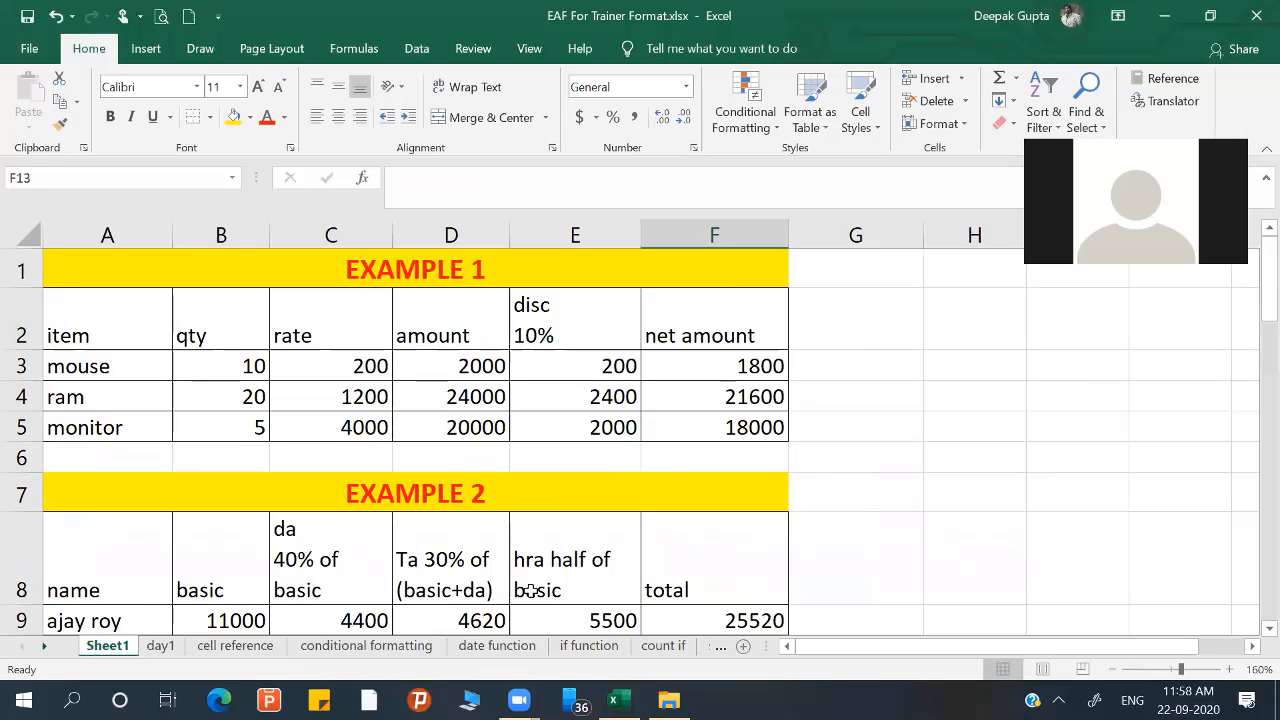
scroll(531, 590, down, 1)
right_click(502, 578)
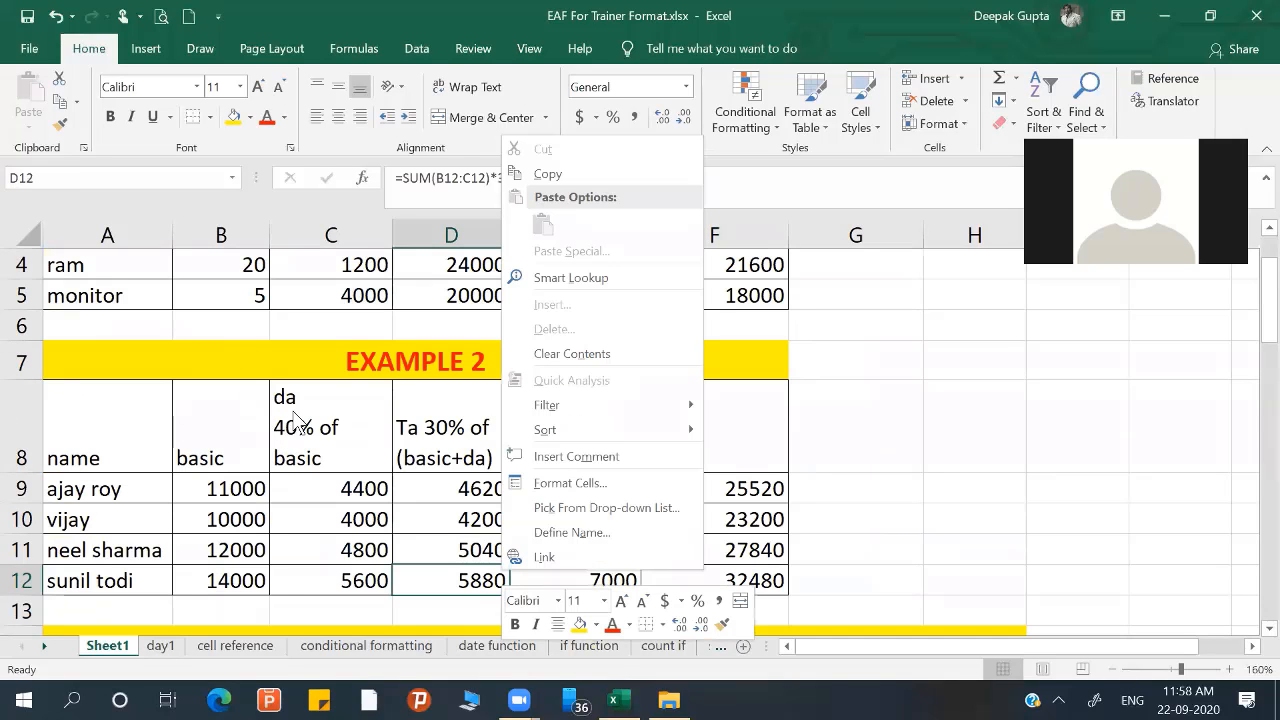
key(Escape)
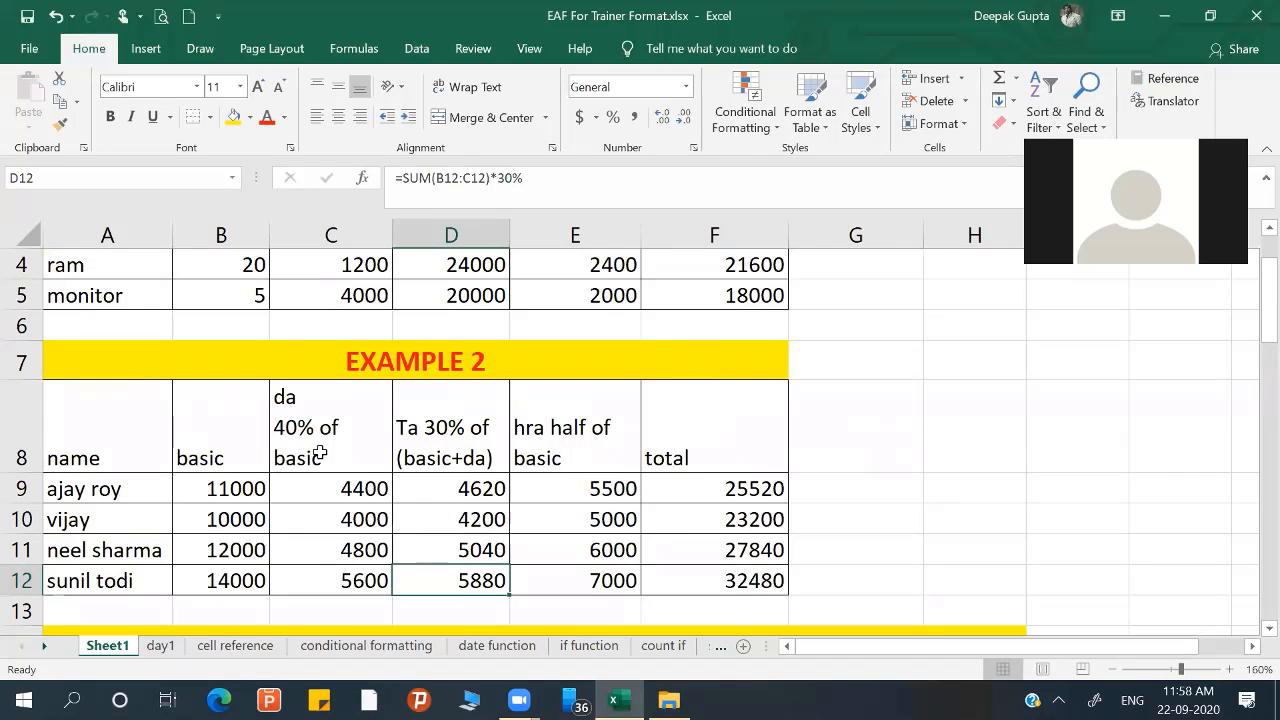
scroll(326, 491, down, 2)
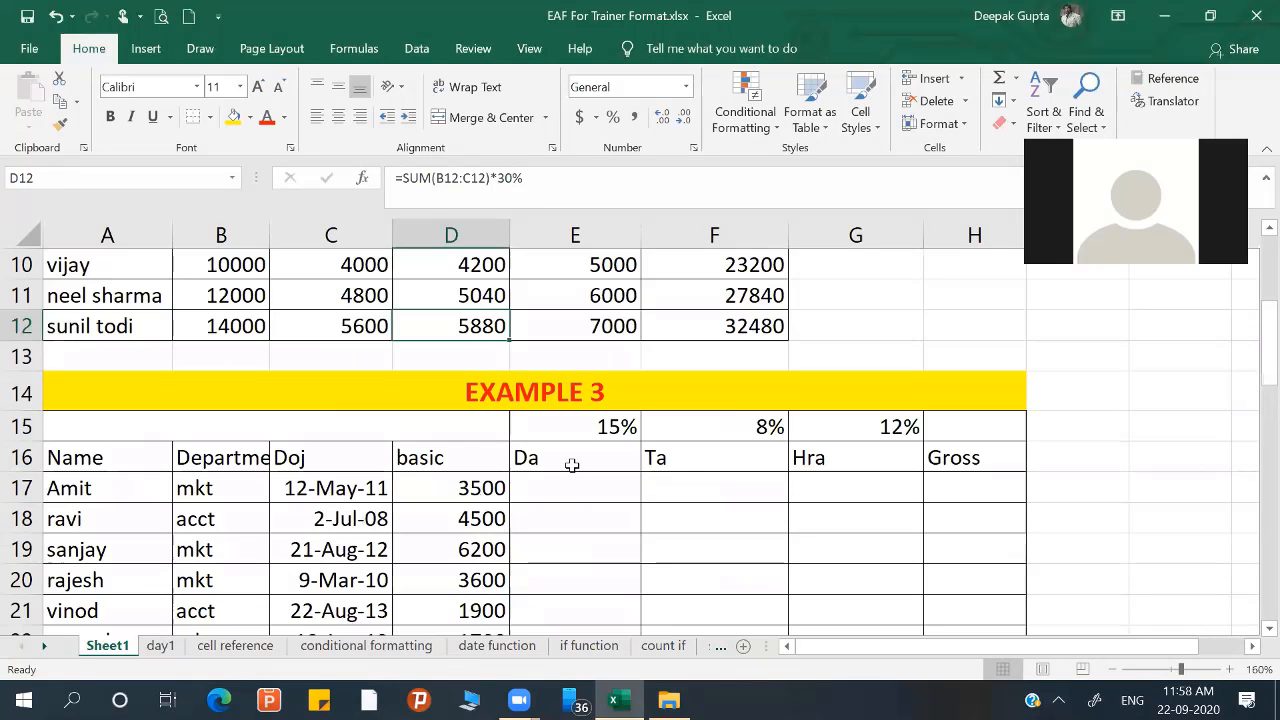
click(620, 426)
click(728, 428)
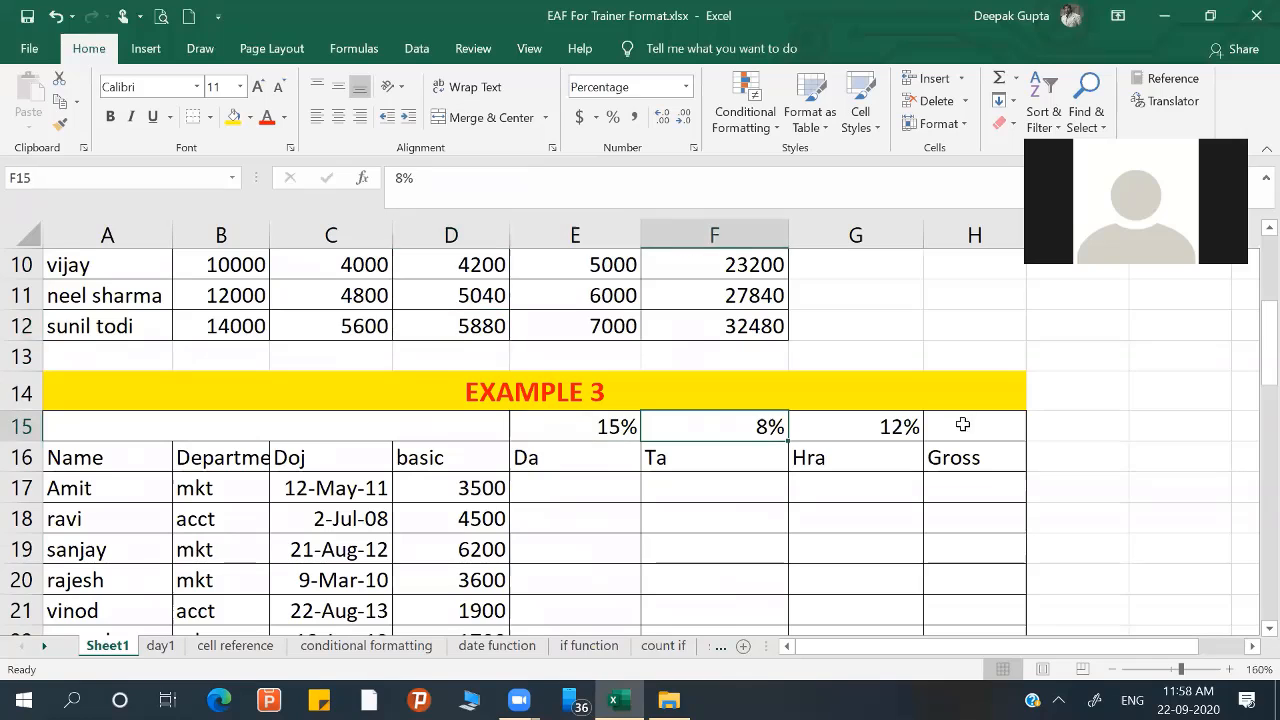
click(889, 427)
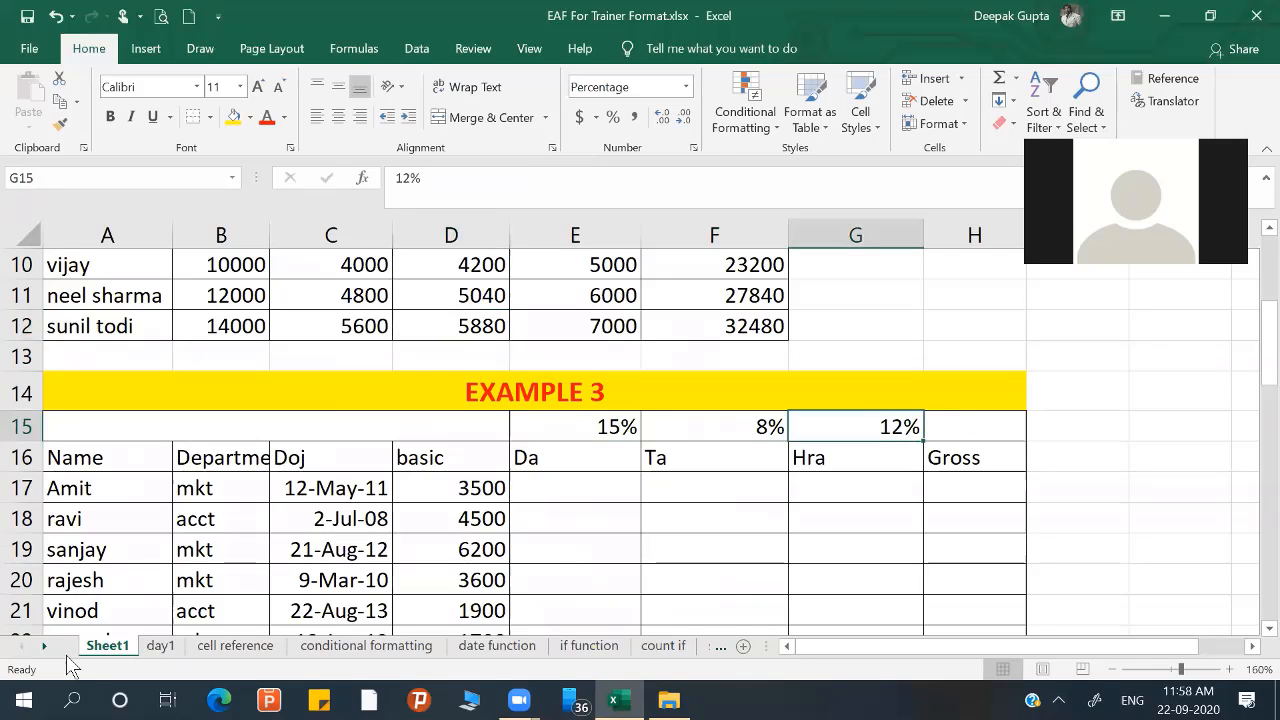
click(548, 430)
drag(716, 432, 834, 434)
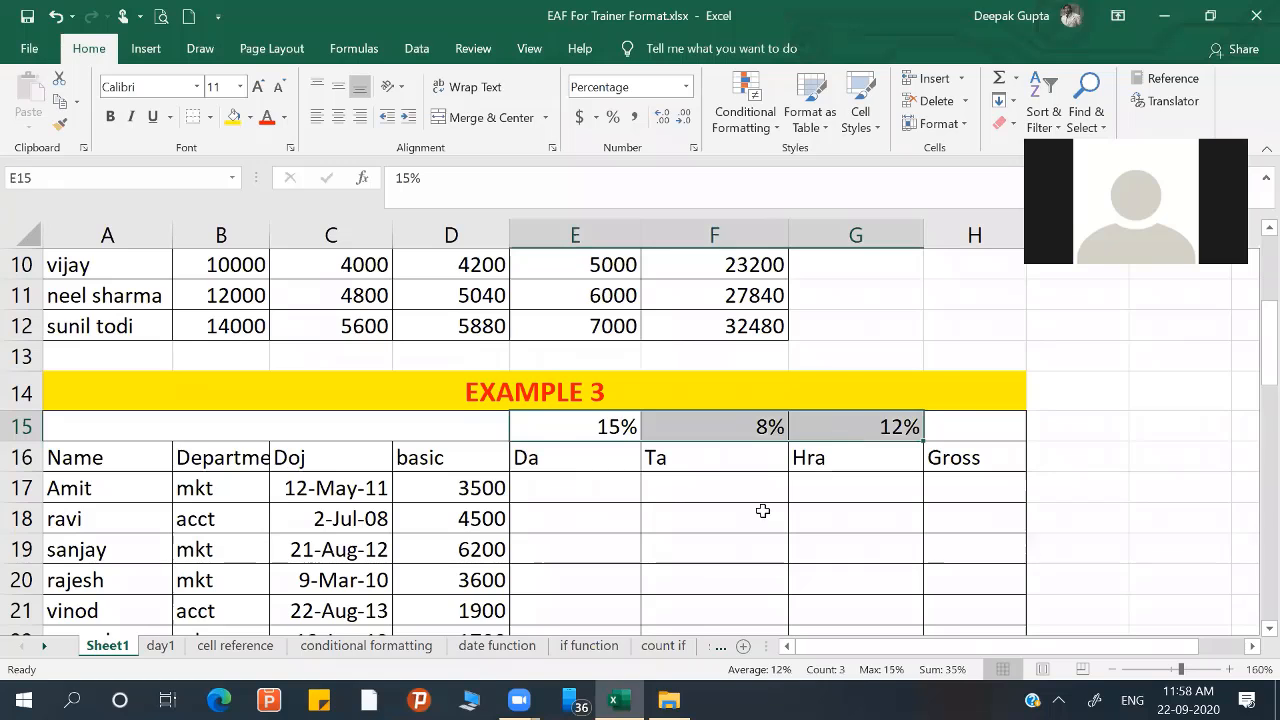
- Review the da formula in C9 of Example 2 to see how the percentage is applied to basic
scroll(488, 411, up, 2)
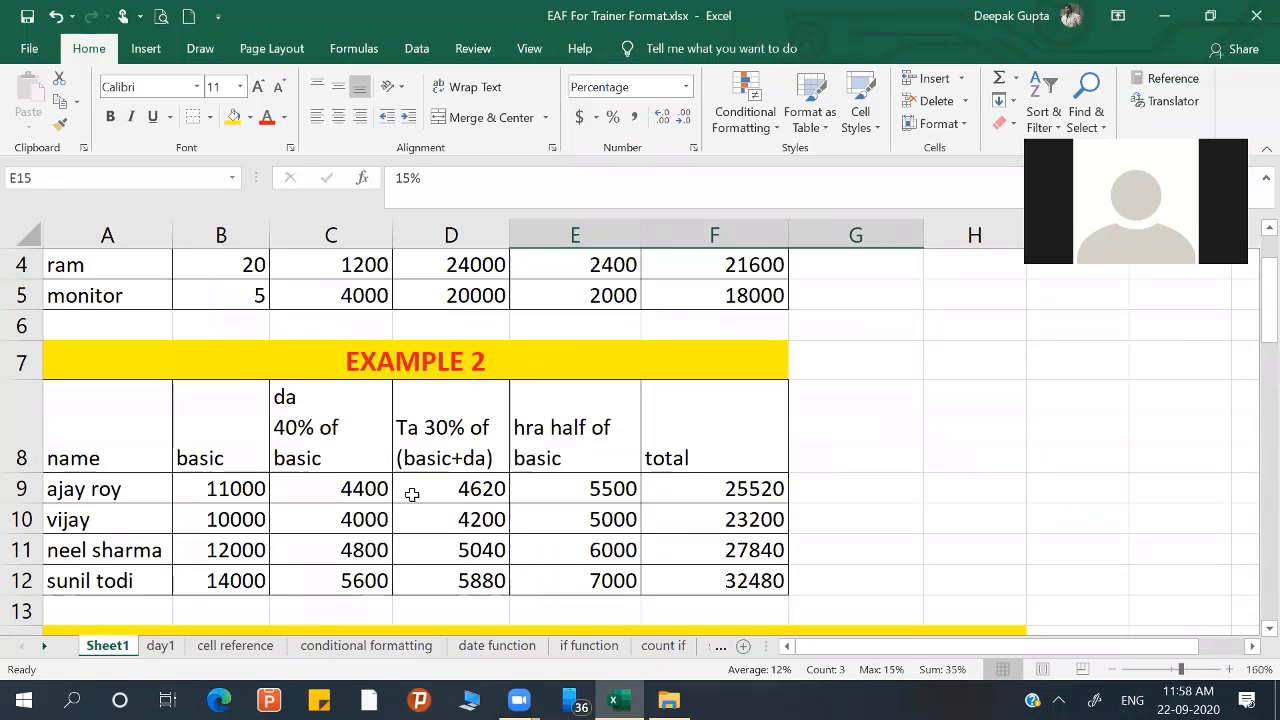
click(372, 488)
double_click(372, 488)
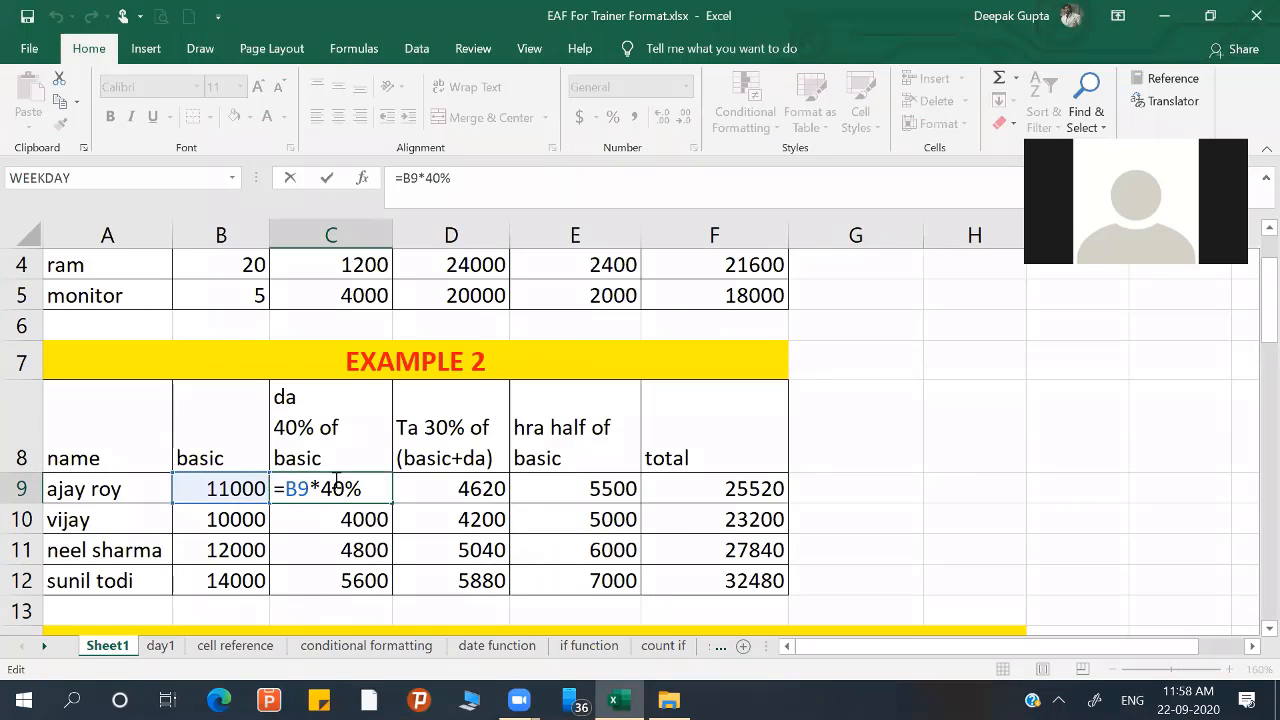
key(Return)
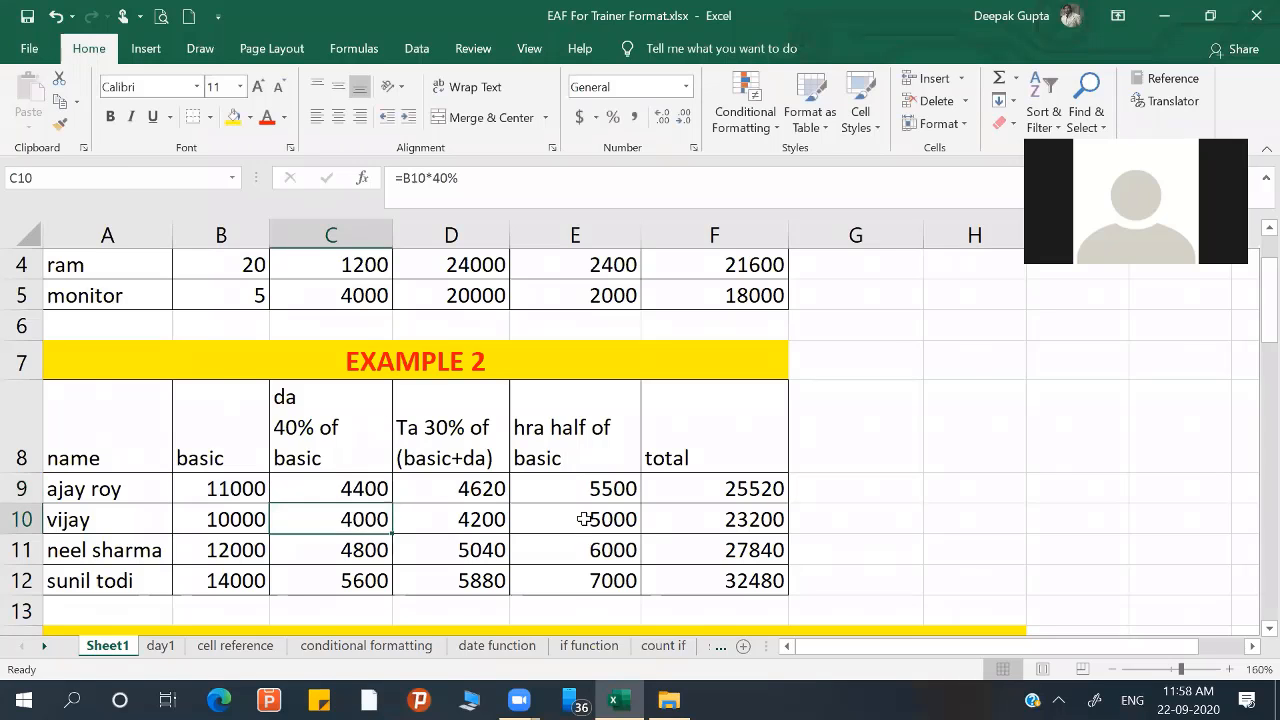
- Calculate Da in E17 of Example 3 with the formula =D17*15% and fill it down through E22
scroll(580, 470, down, 3)
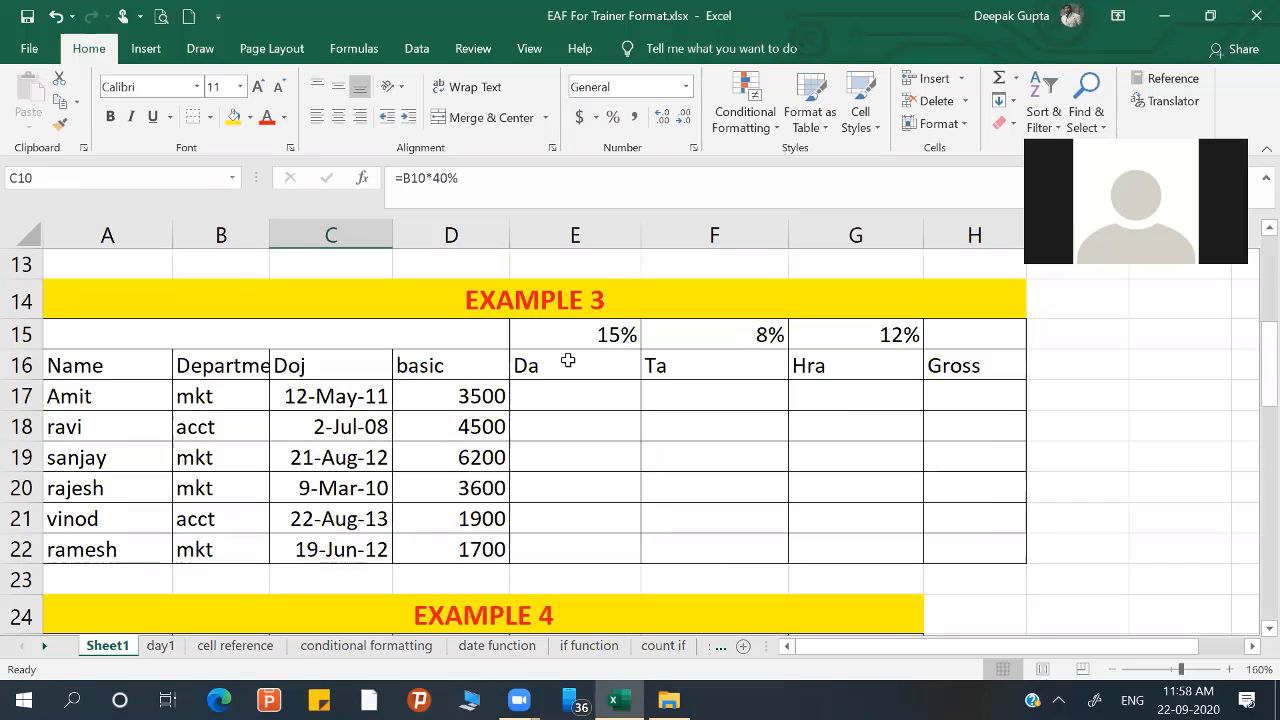
click(555, 397)
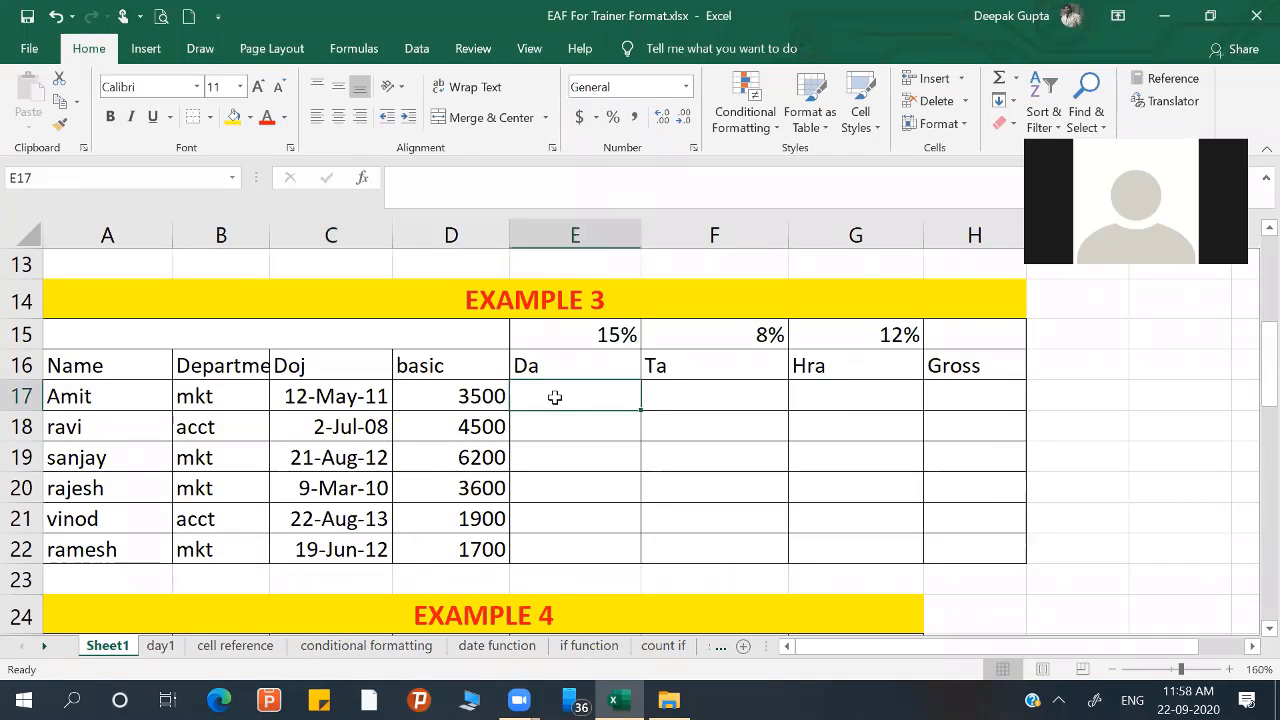
text(=)
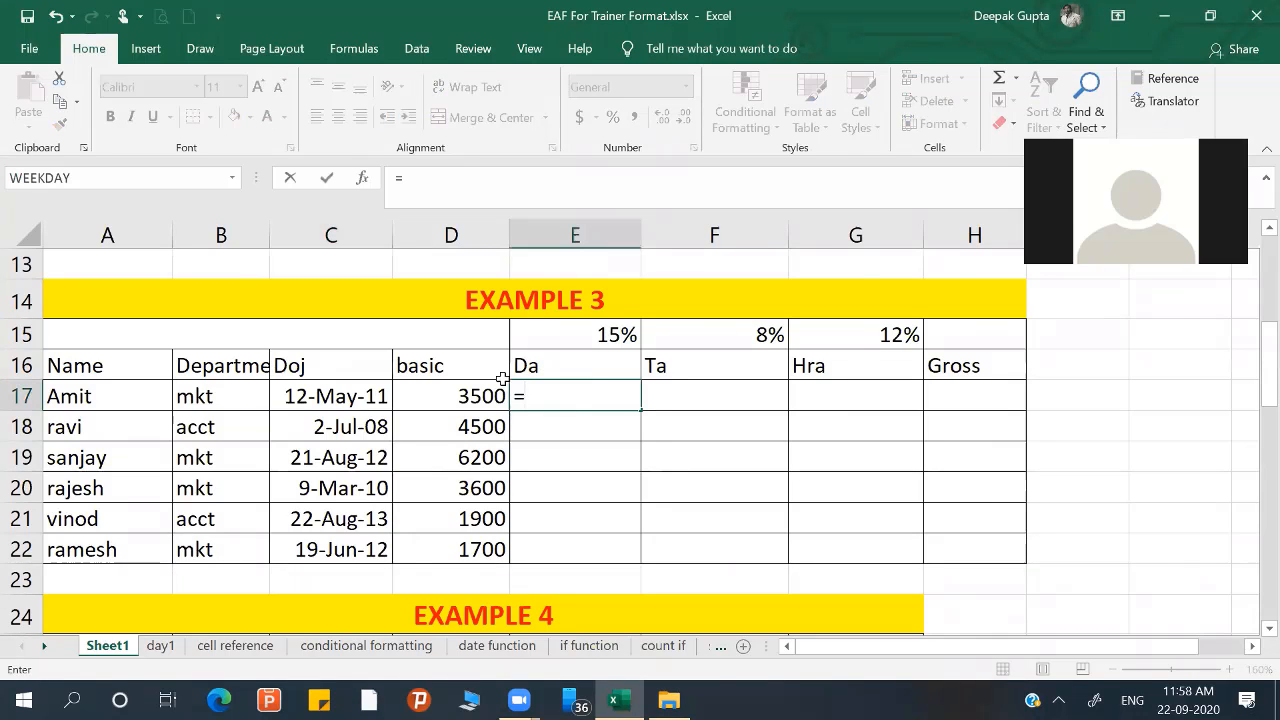
click(432, 396)
text(*)
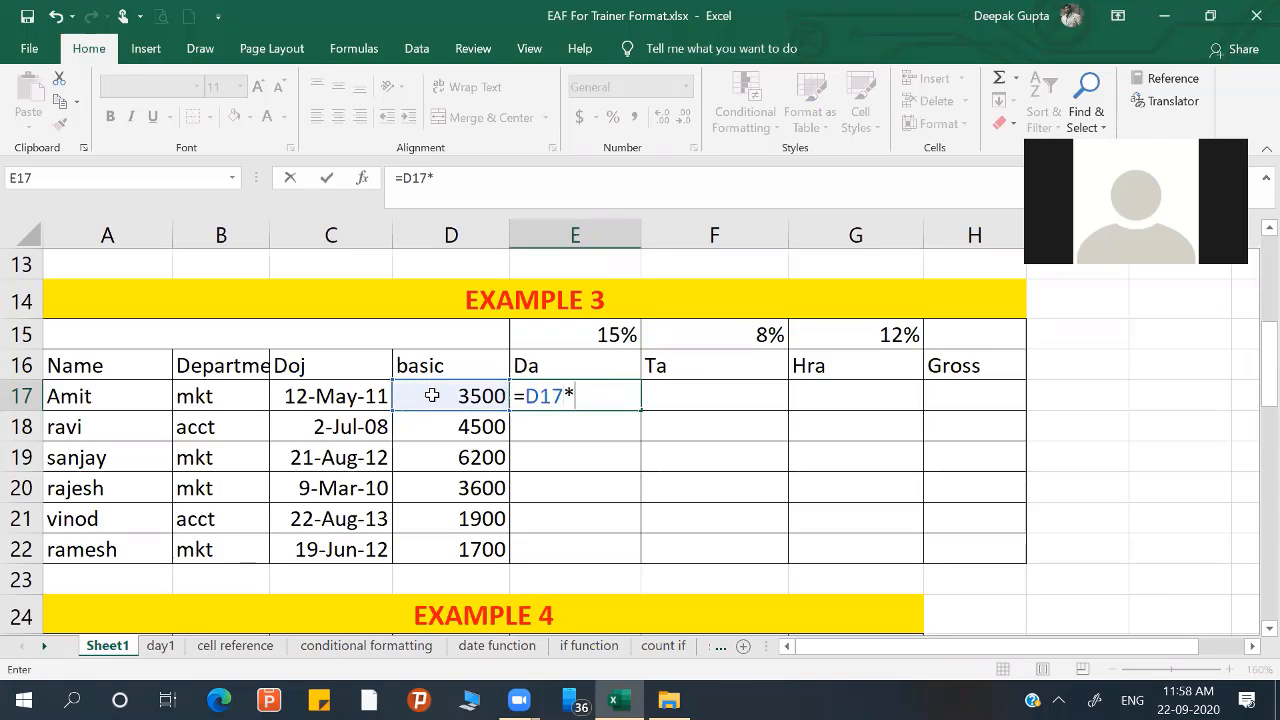
text(15%)
key(Return)
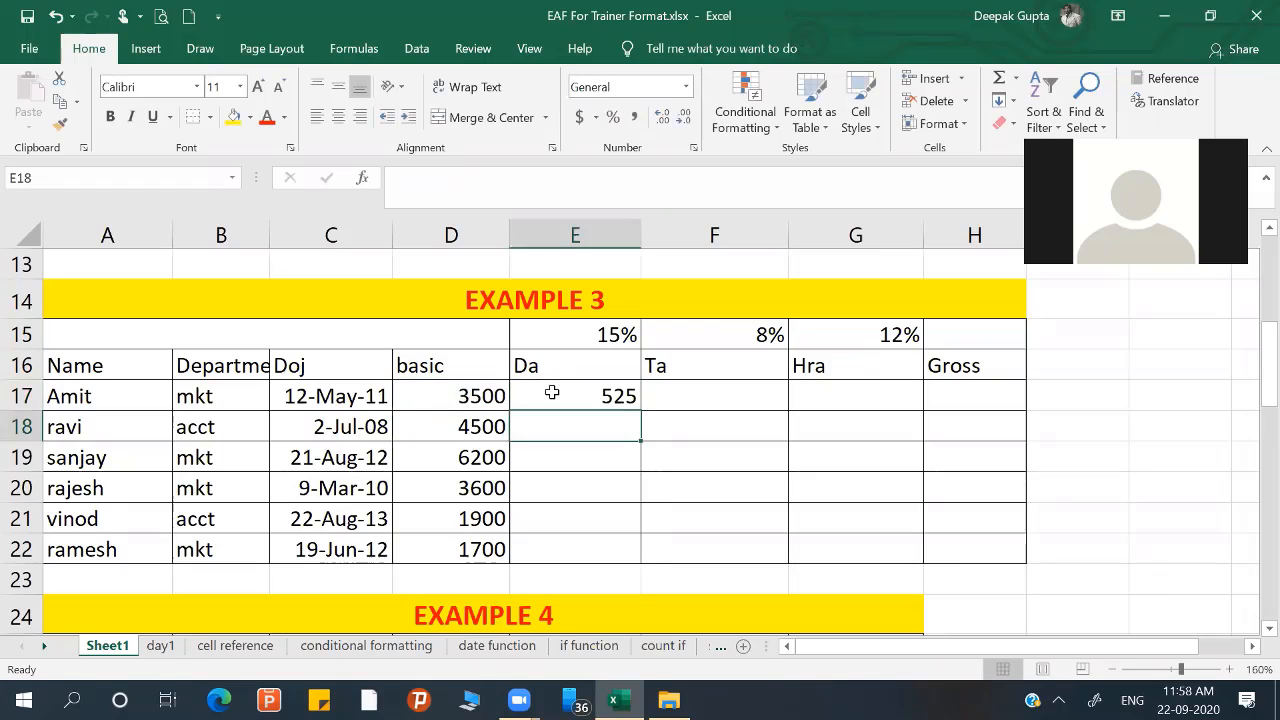
click(622, 403)
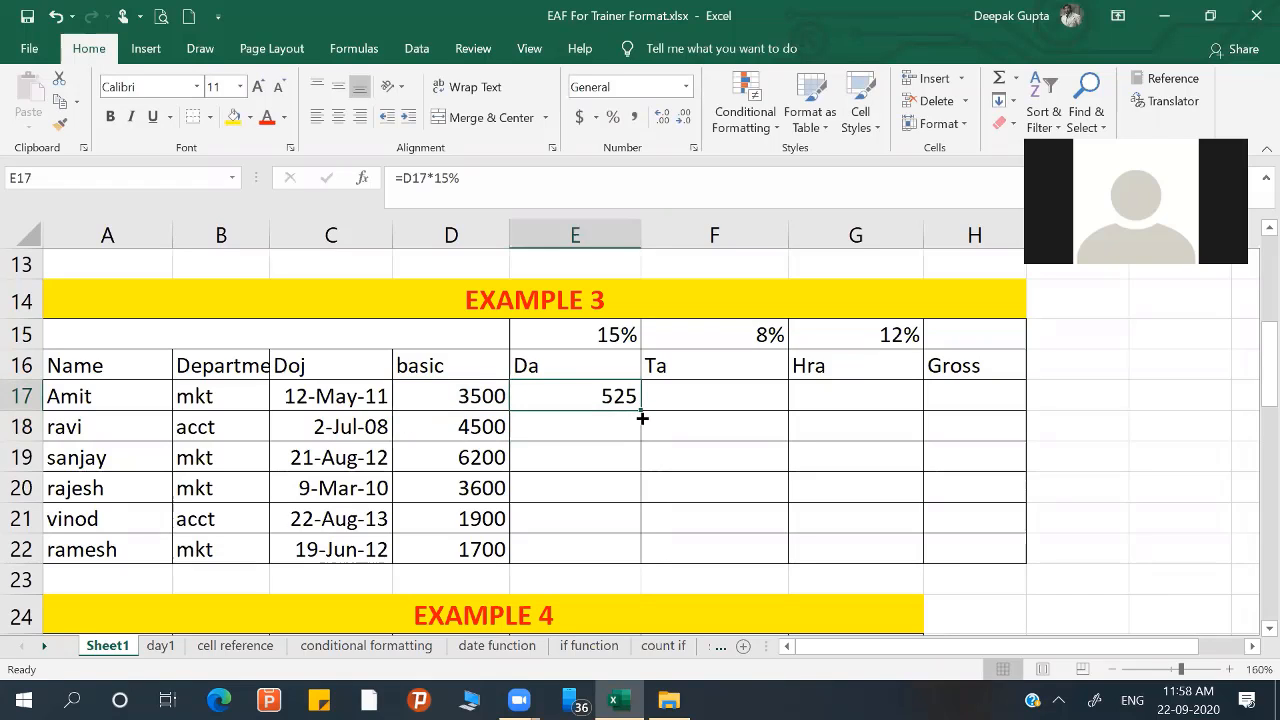
drag(641, 418, 628, 591)
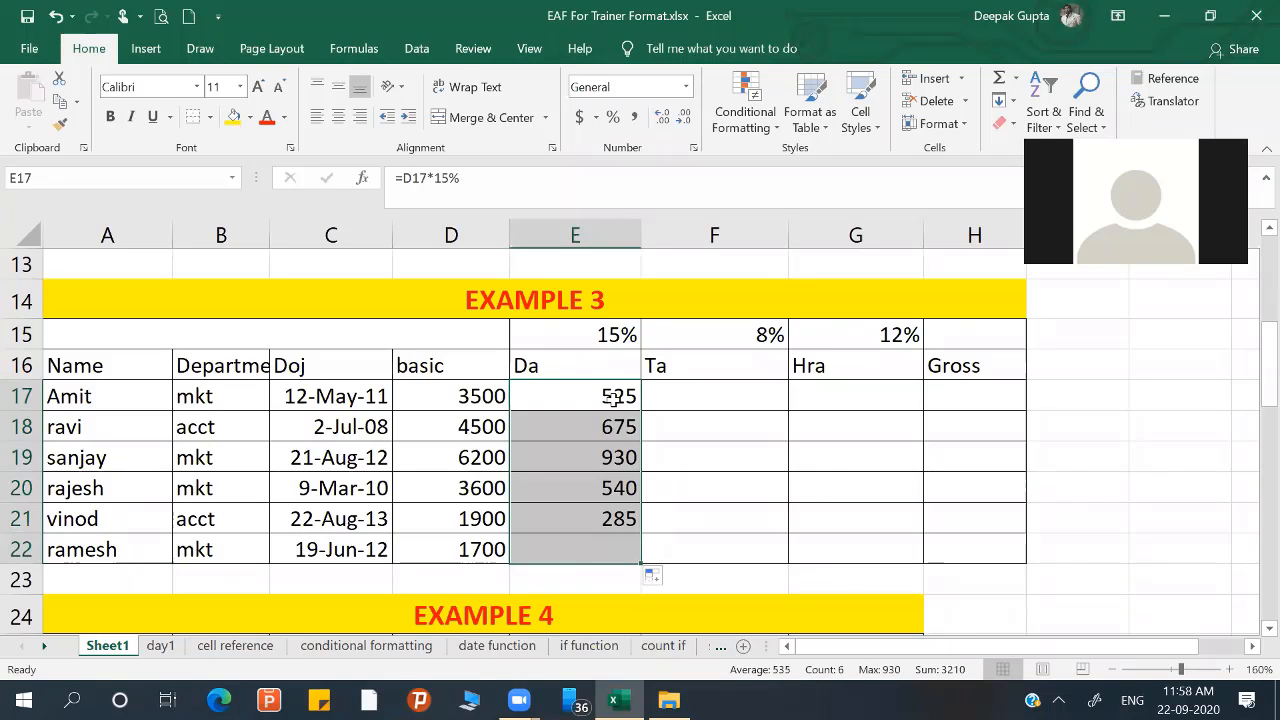
click(700, 457)
- Replace the Da formula in E17 with =D17*E15, referencing the rate cell, and fill it down through E22
click(610, 401)
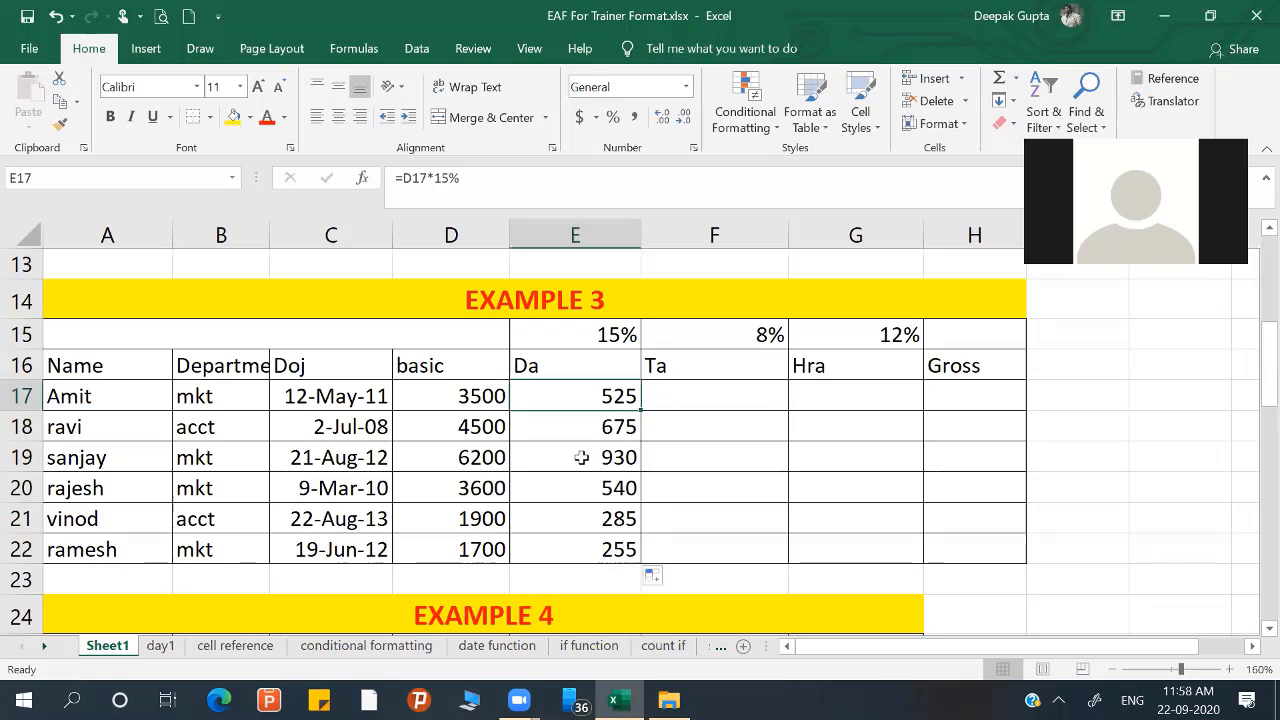
key(Delete)
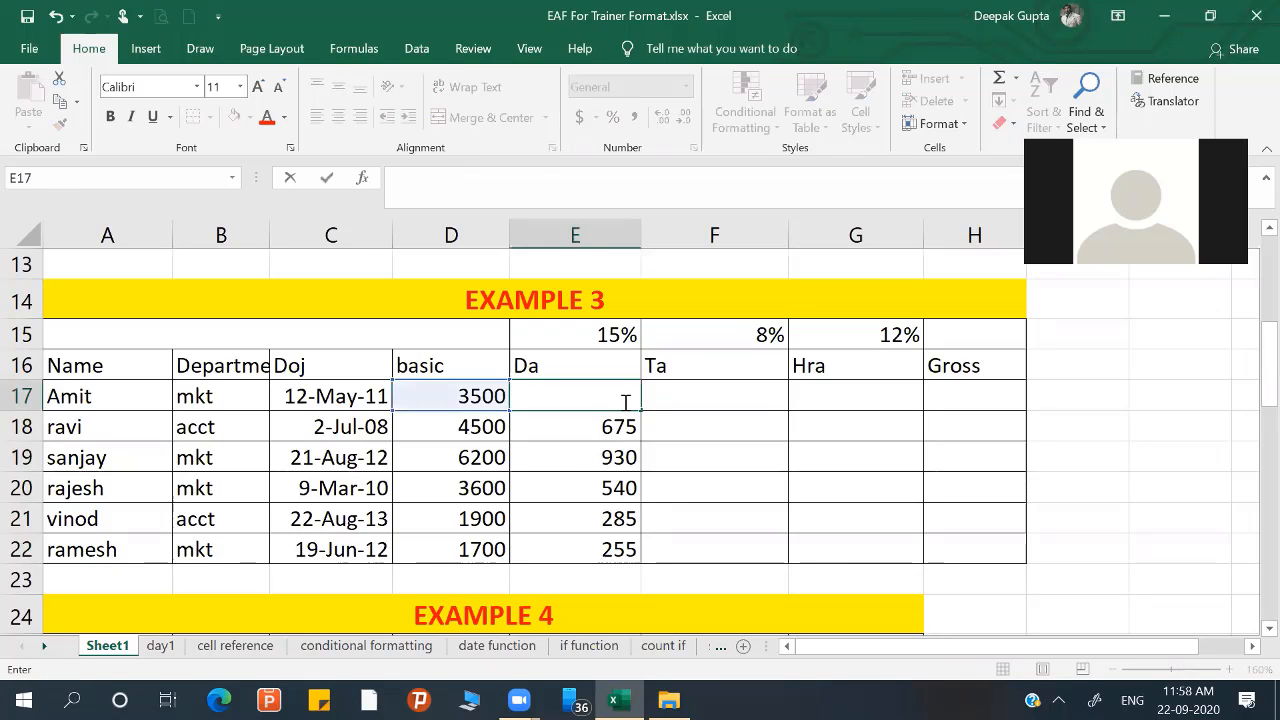
text(=)
click(500, 393)
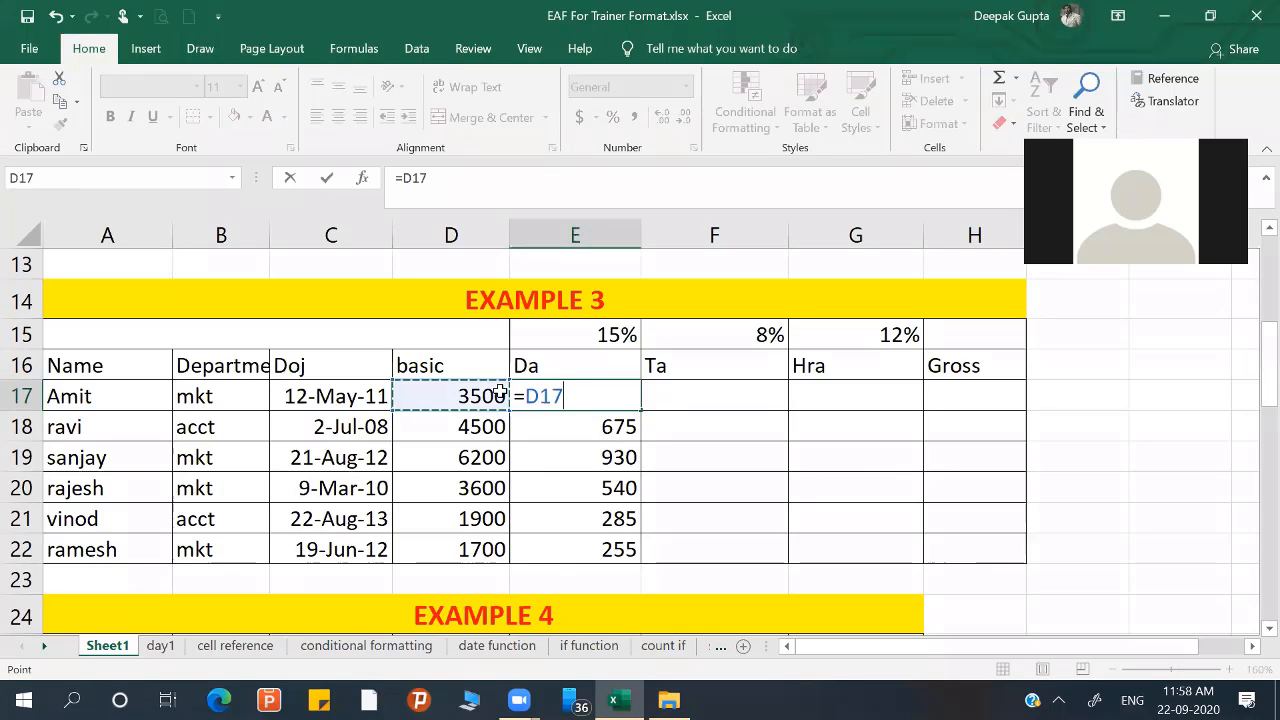
text(*)
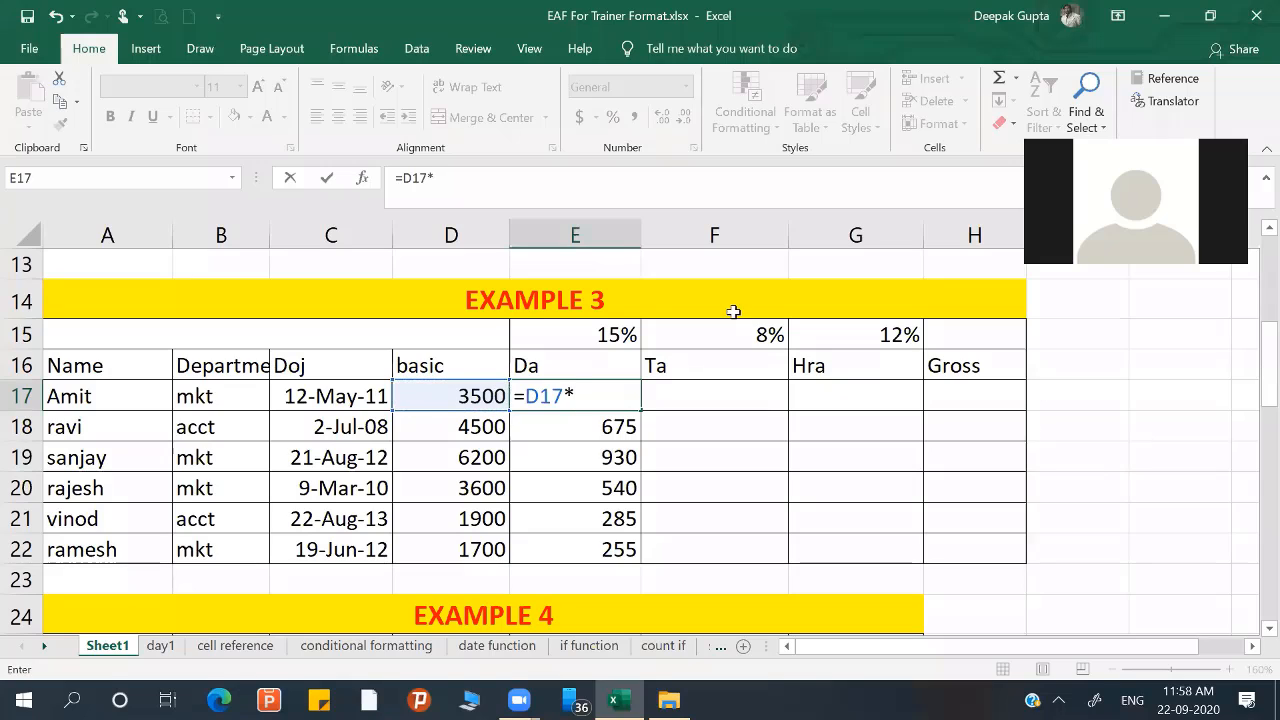
click(565, 340)
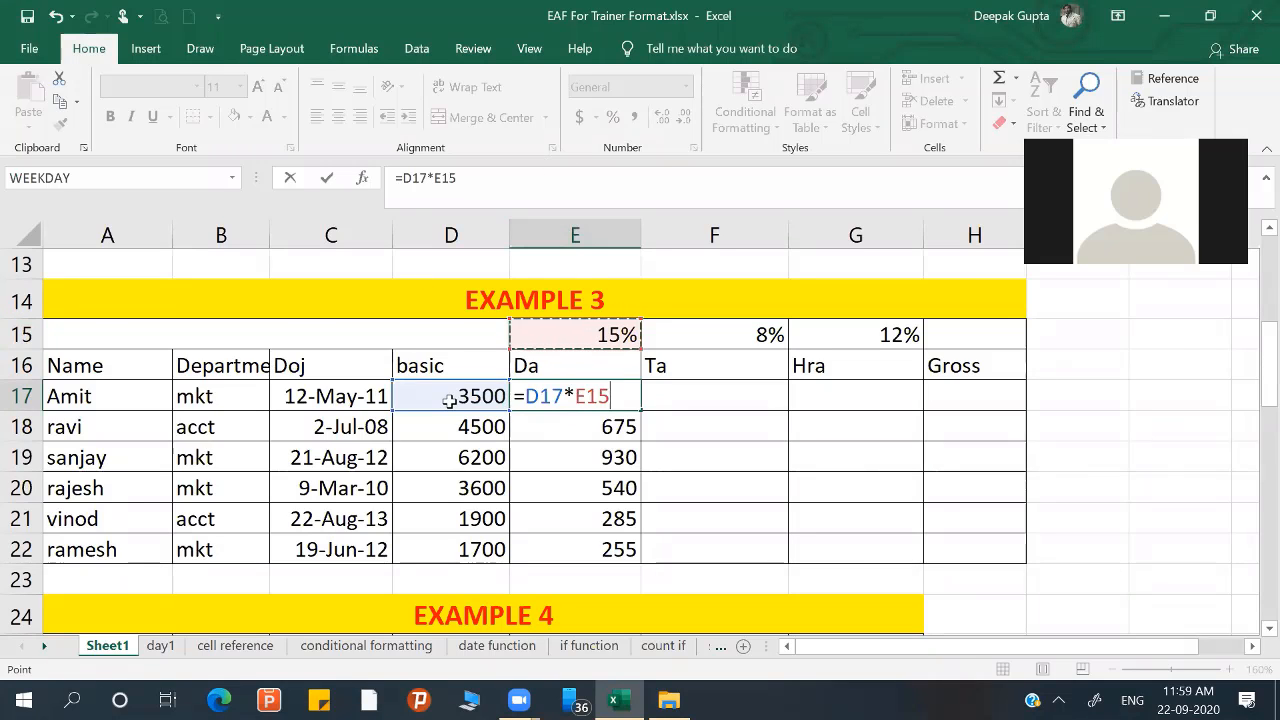
key(Return)
click(618, 396)
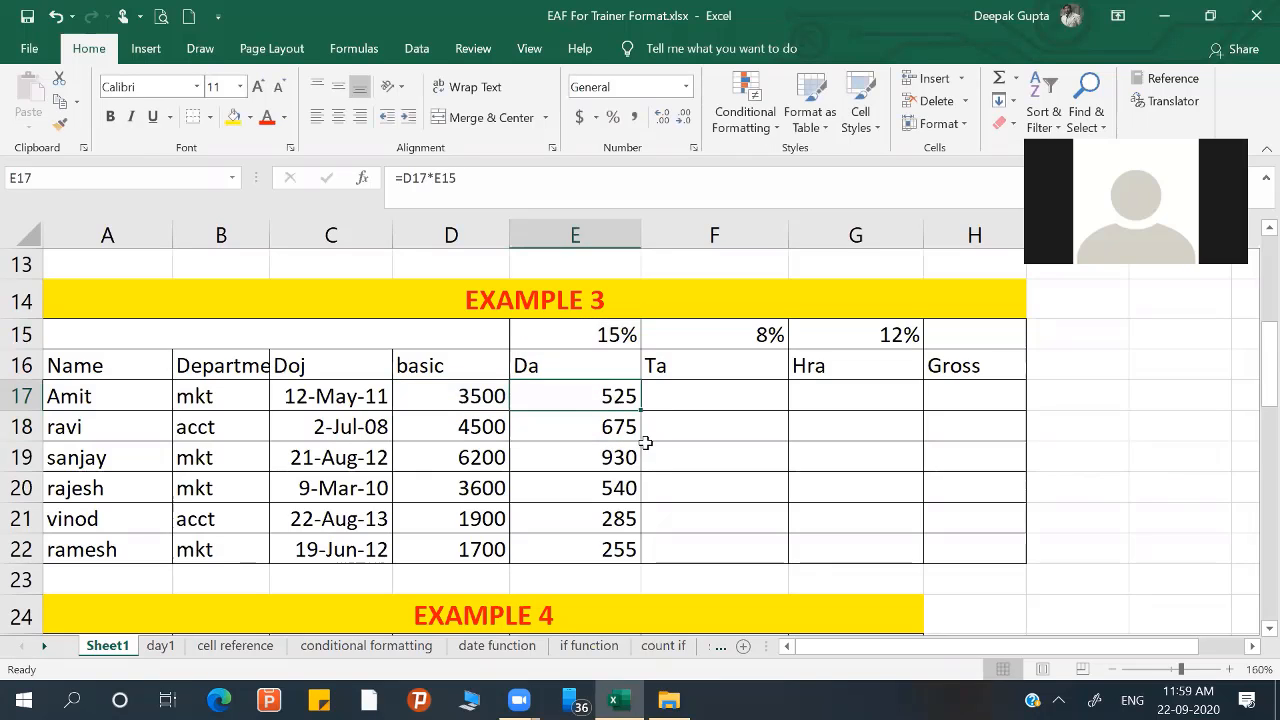
drag(643, 410, 791, 645)
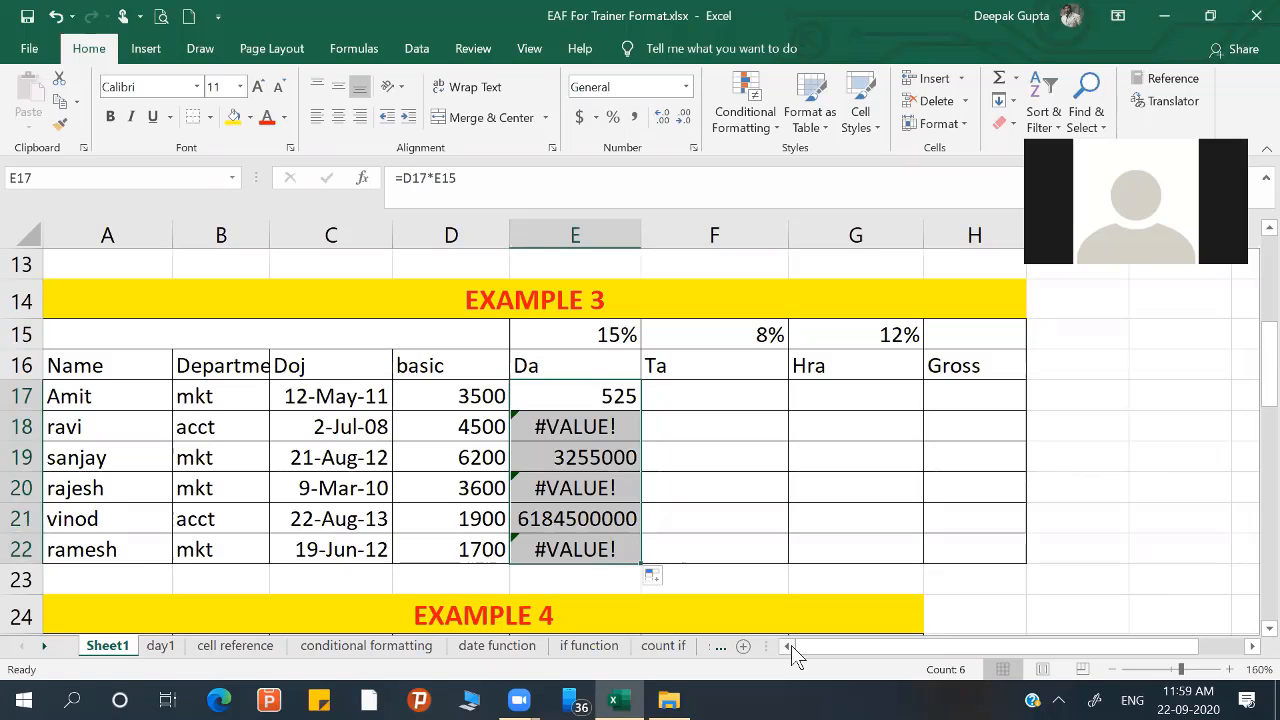
- Inspect the cell references in the filled Da formulas from E18 down to E22
click(568, 420)
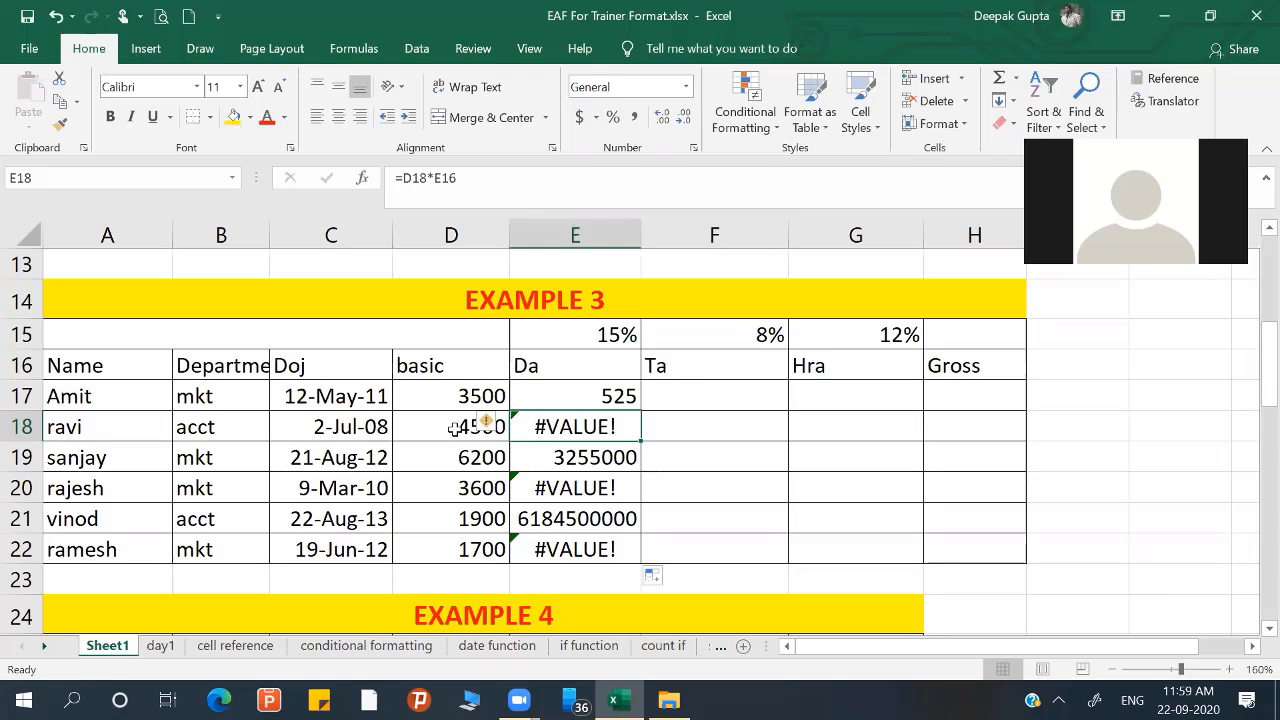
double_click(560, 427)
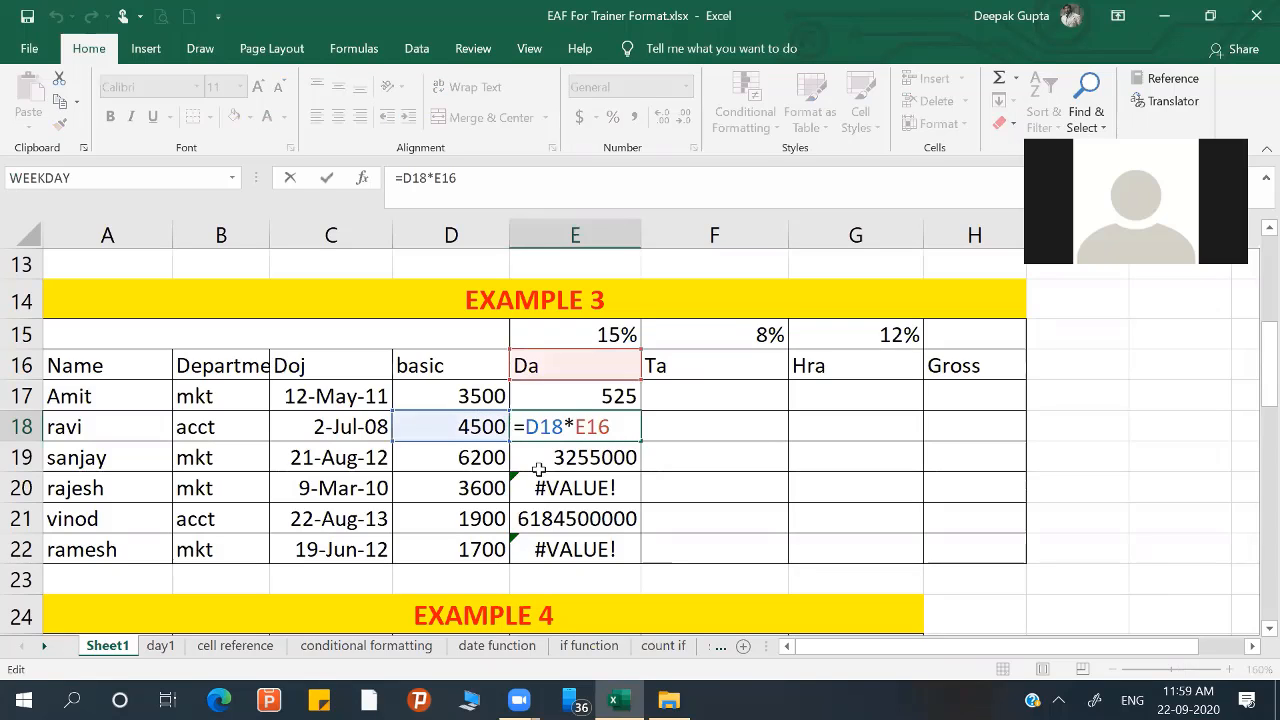
double_click(540, 465)
double_click(548, 487)
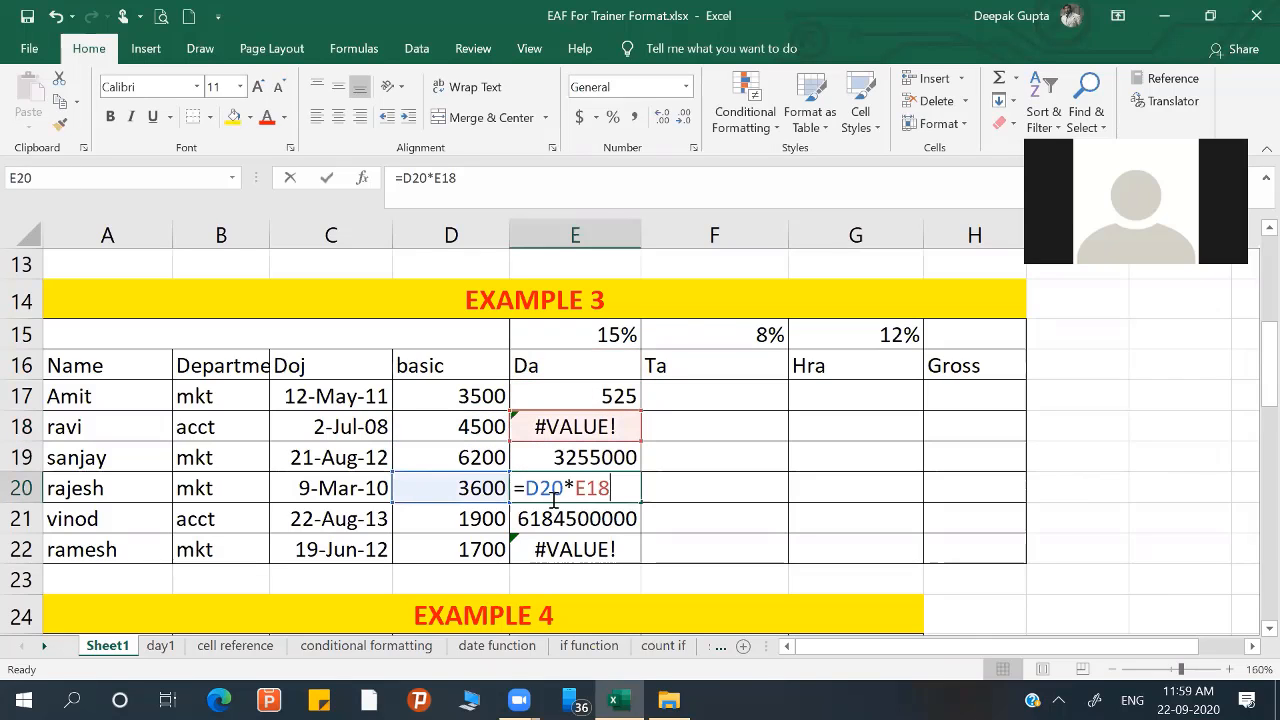
double_click(565, 518)
double_click(565, 547)
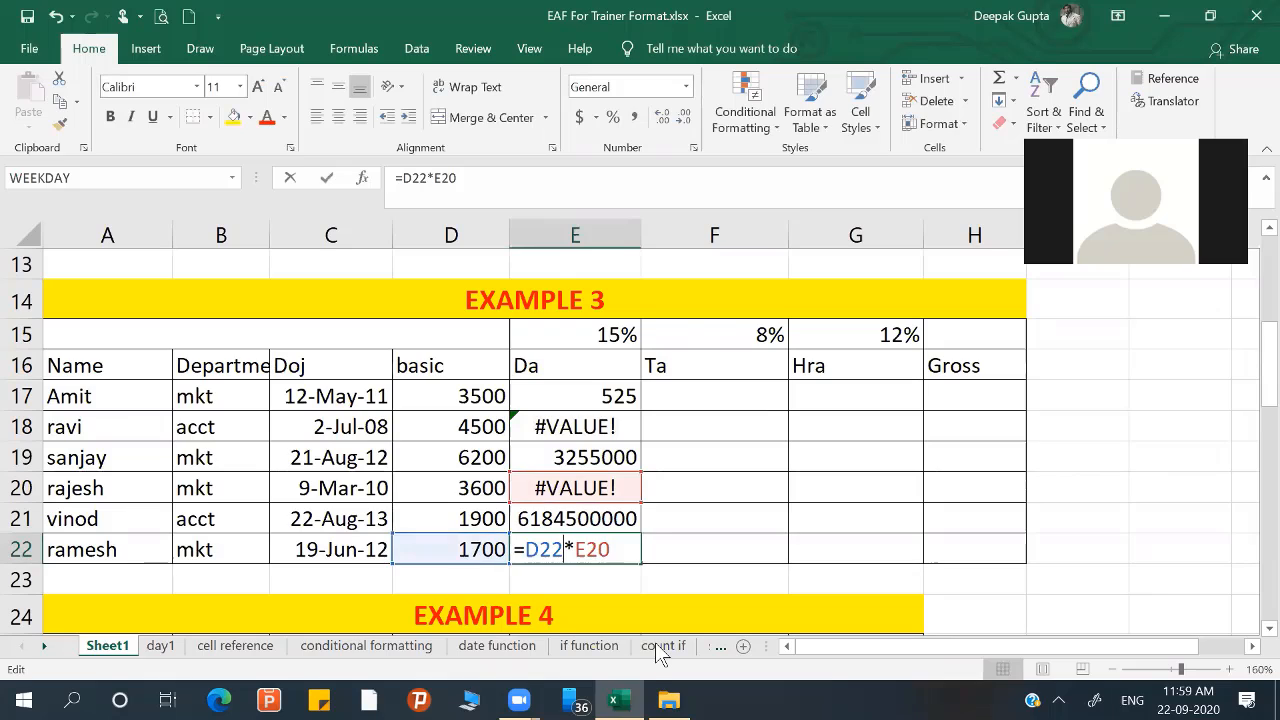
key(Return)
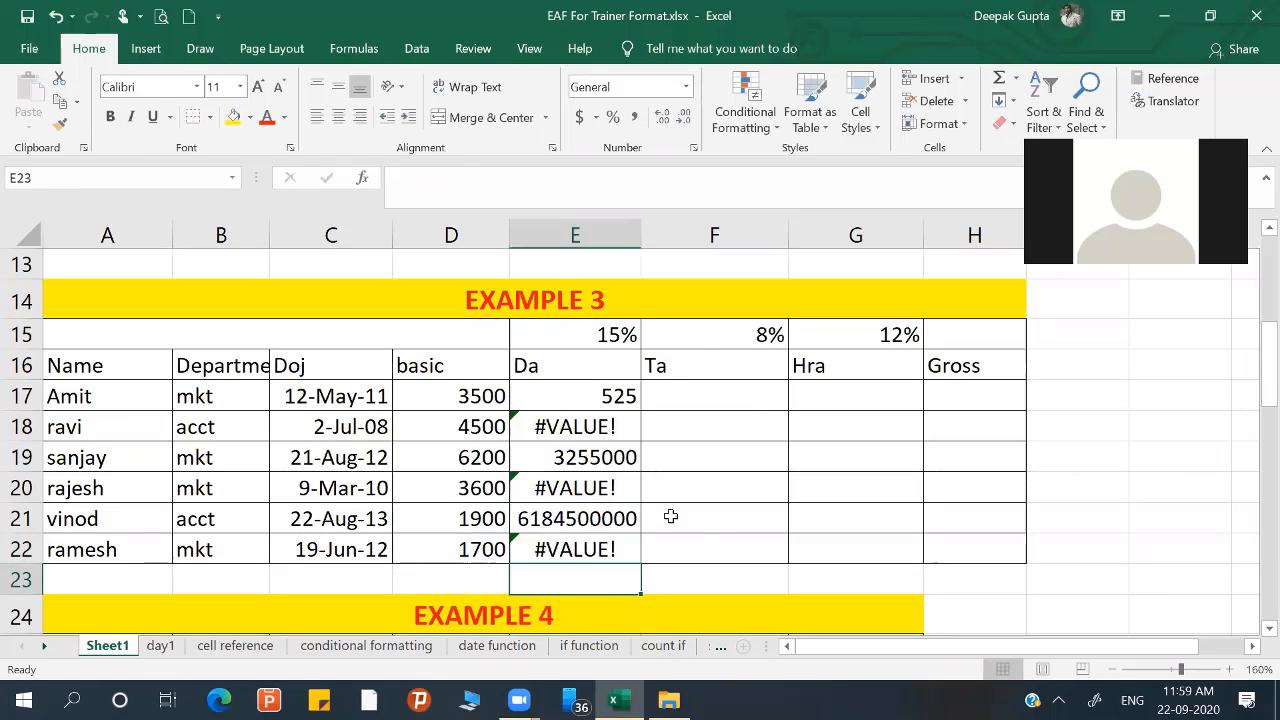
- Compare the Da formulas in E17 and E18, focusing on the rate cell reference in each
click(578, 400)
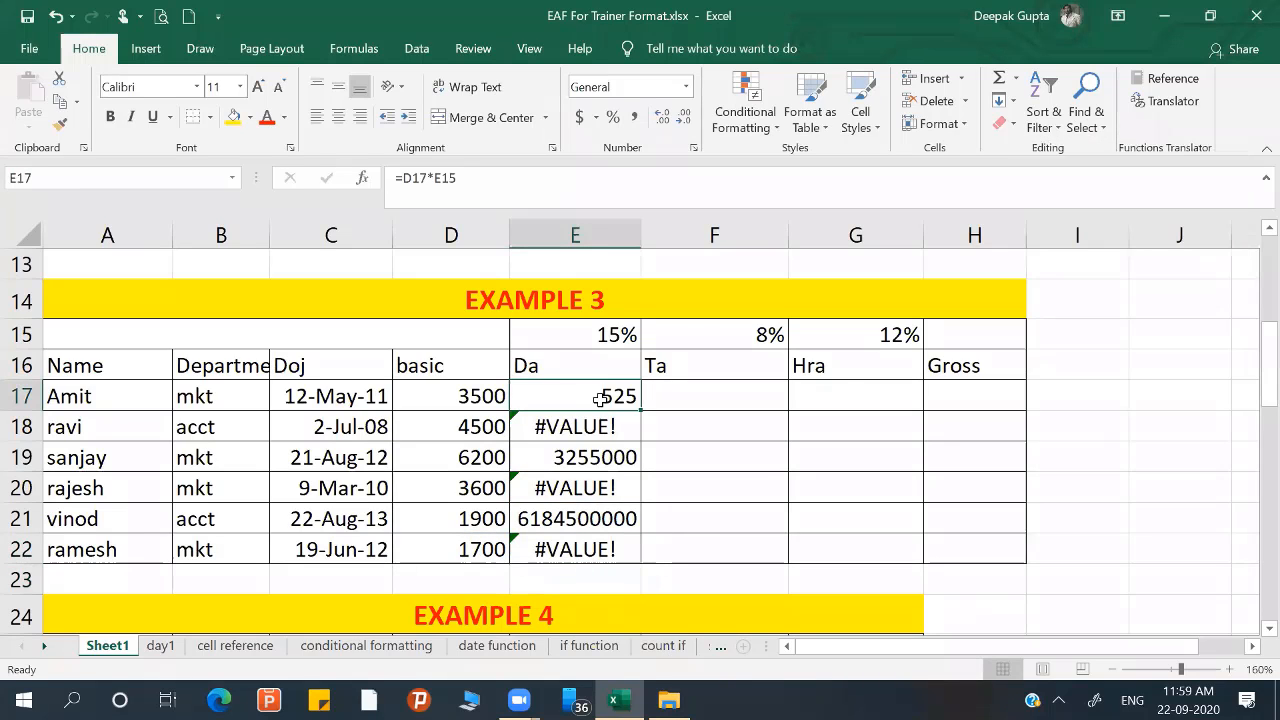
double_click(600, 400)
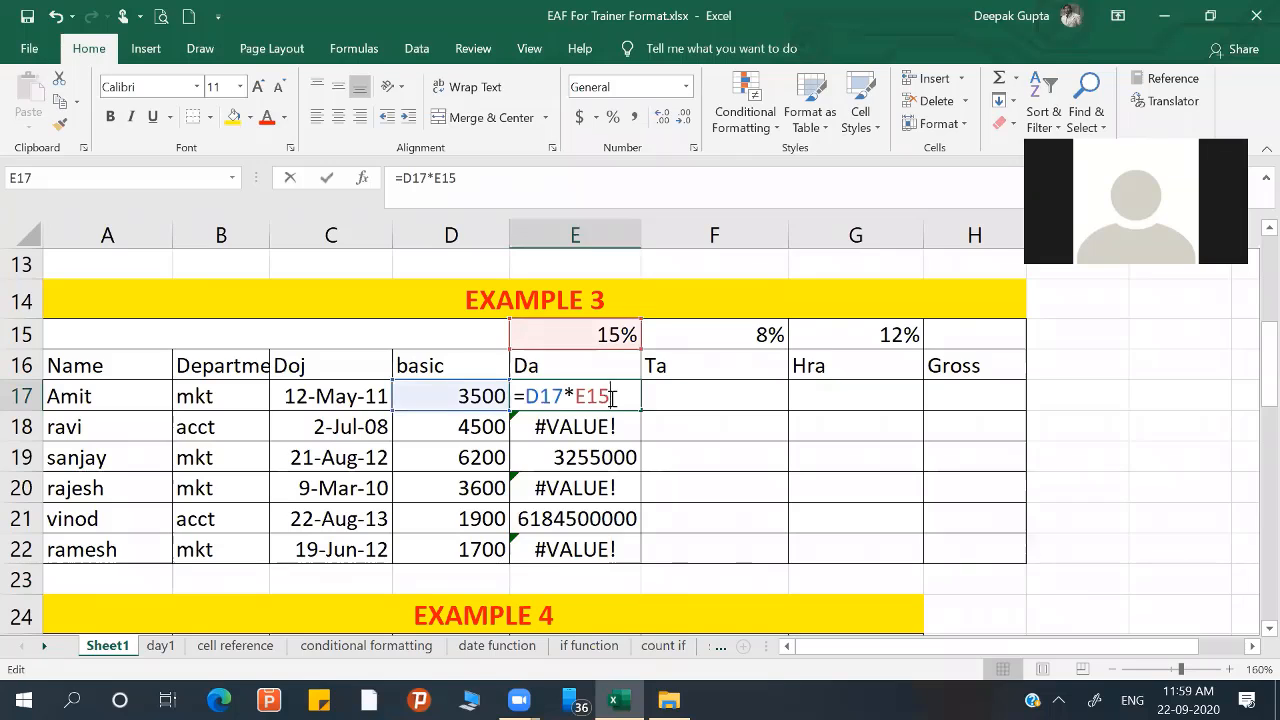
key(Return)
double_click(586, 428)
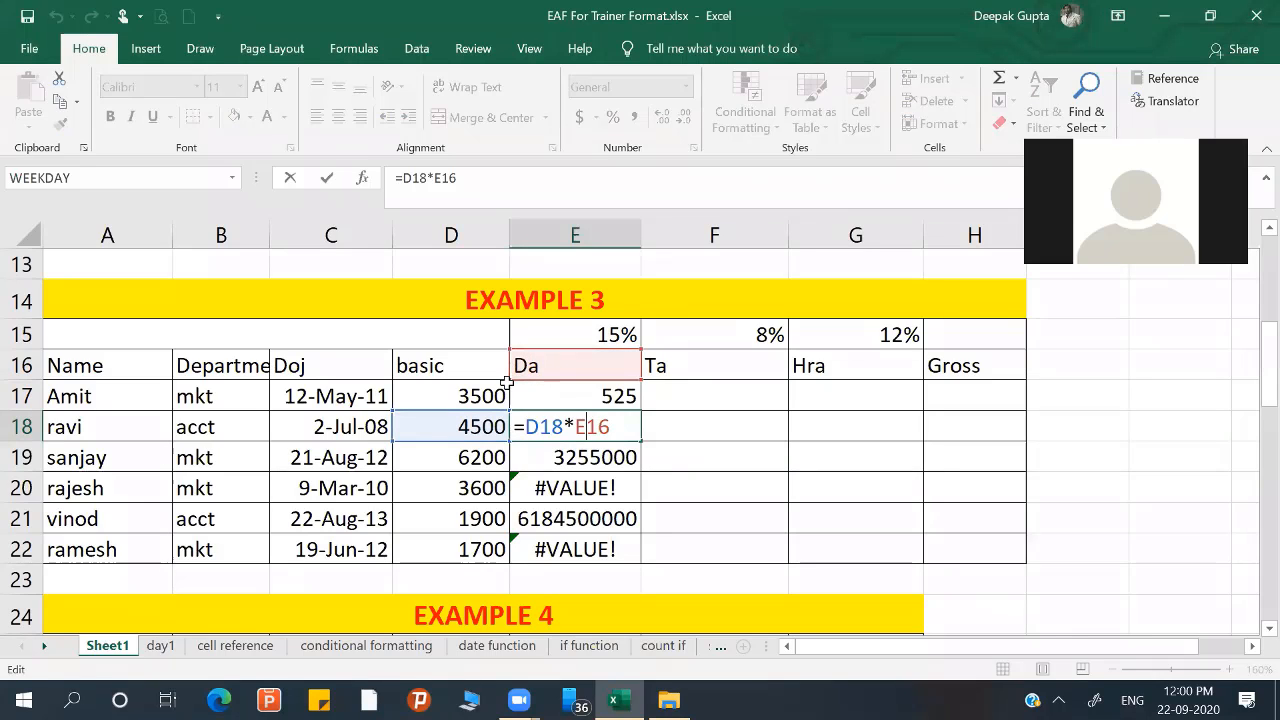
double_click(619, 400)
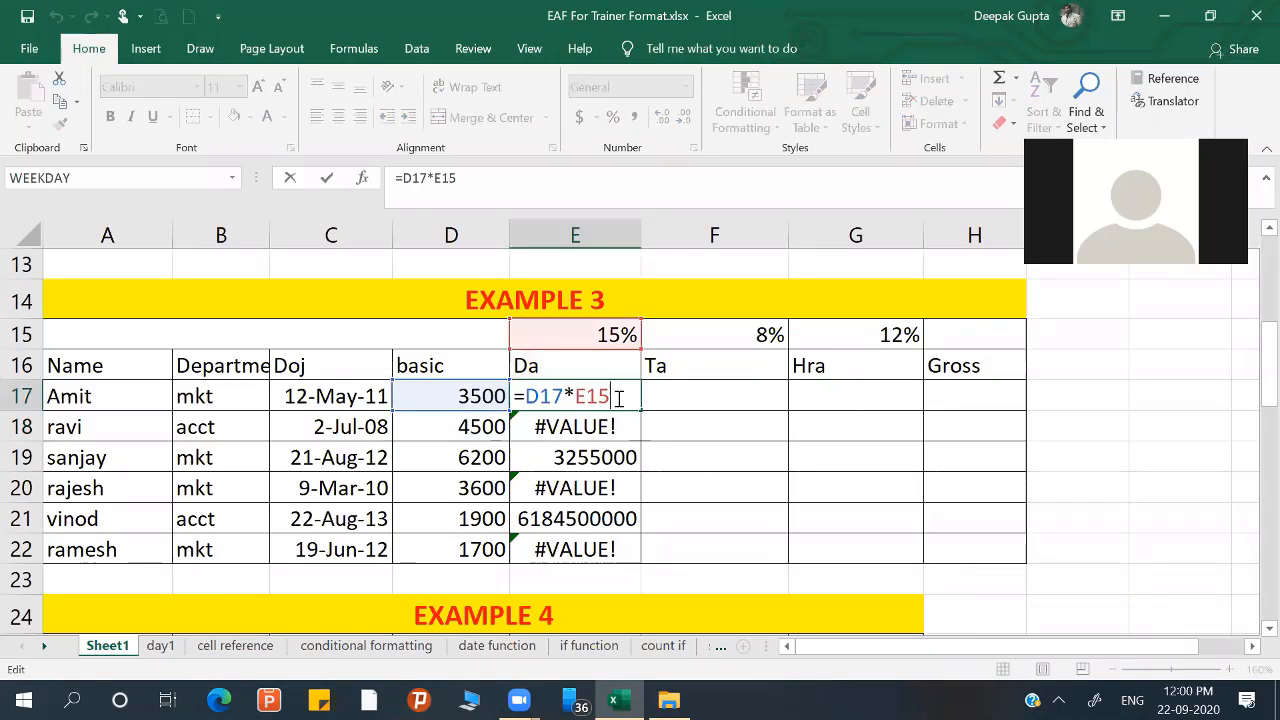
drag(617, 398, 574, 398)
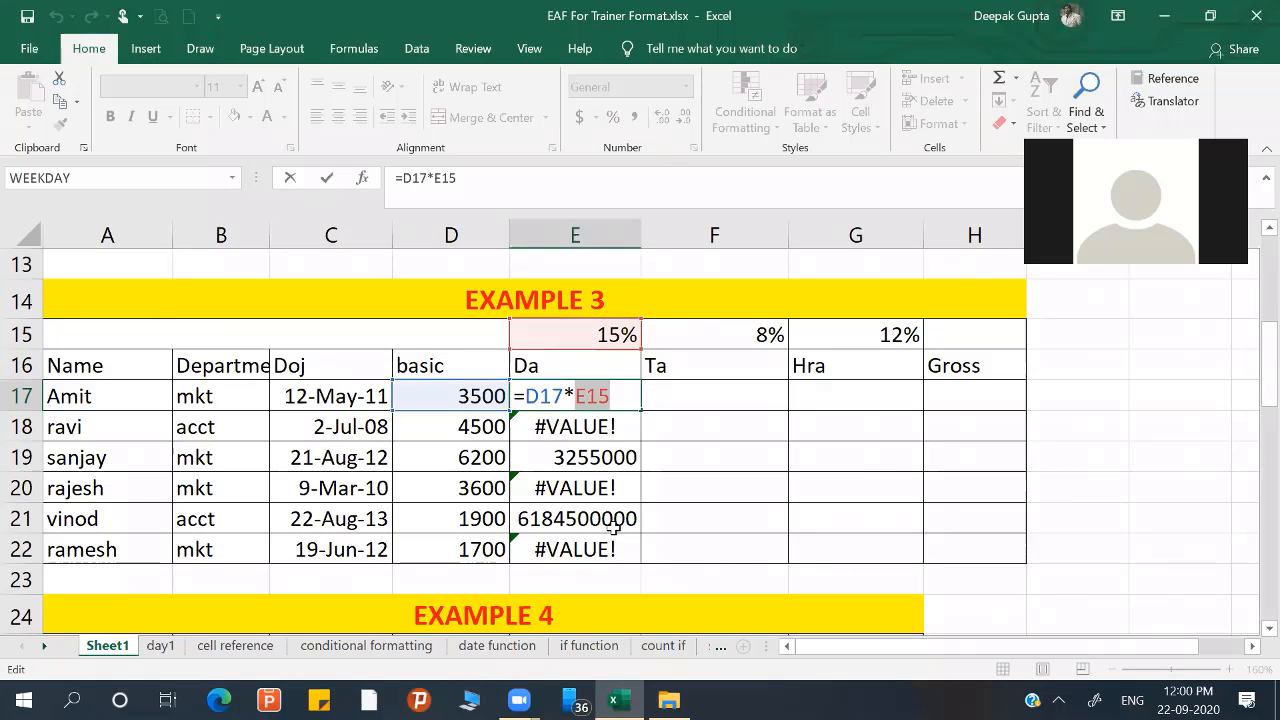
key(Return)
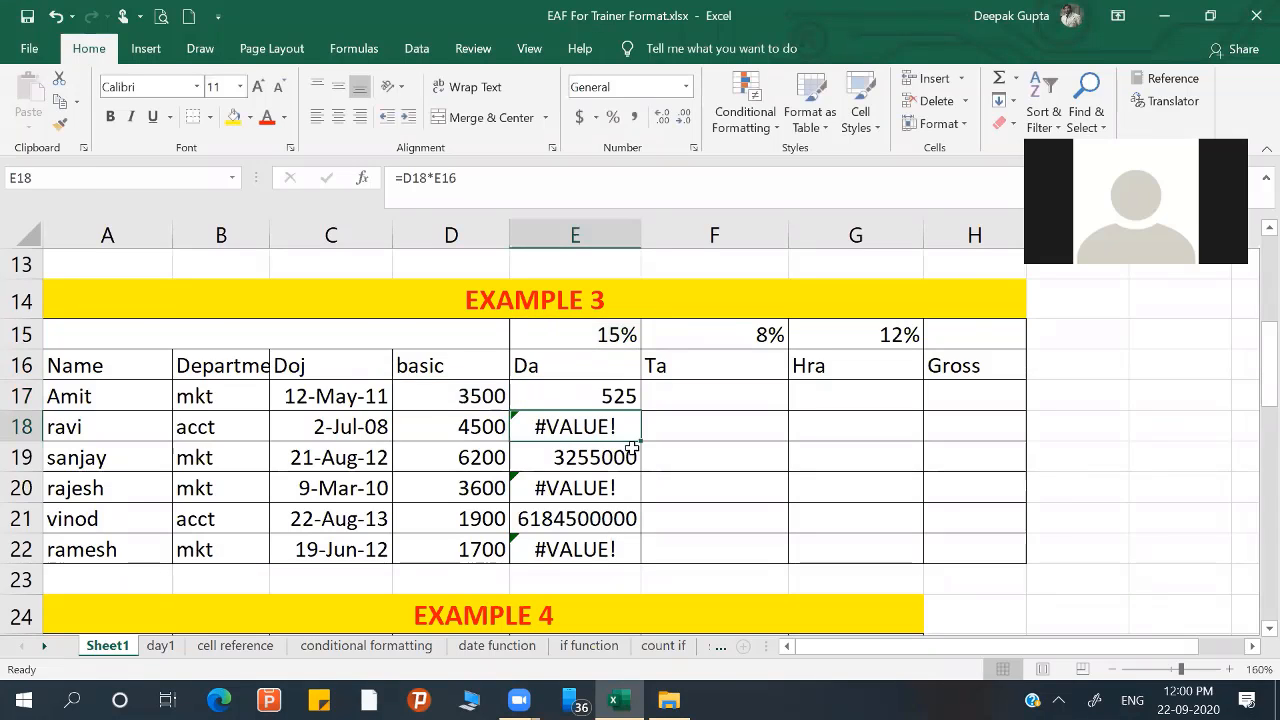
- Make the rate reference in E17 absolute so the formula reads =D17*$E$15, and fill it down through E22
double_click(620, 397)
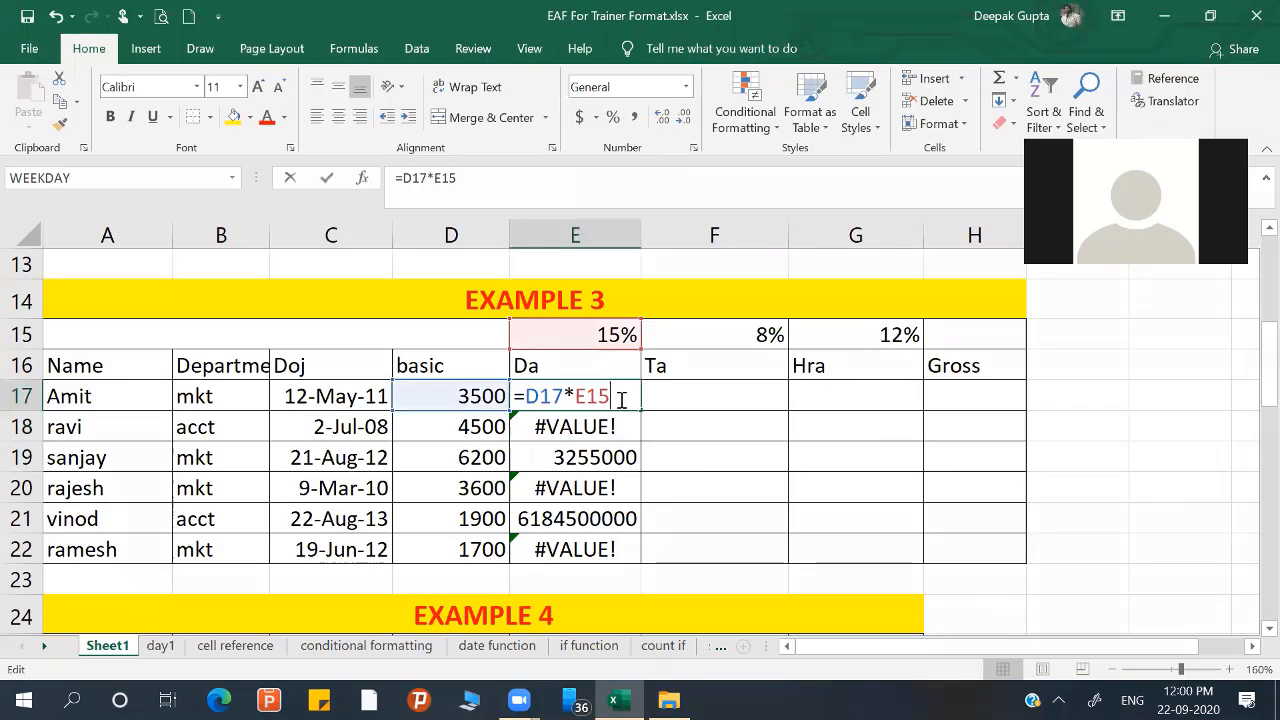
drag(615, 396, 576, 396)
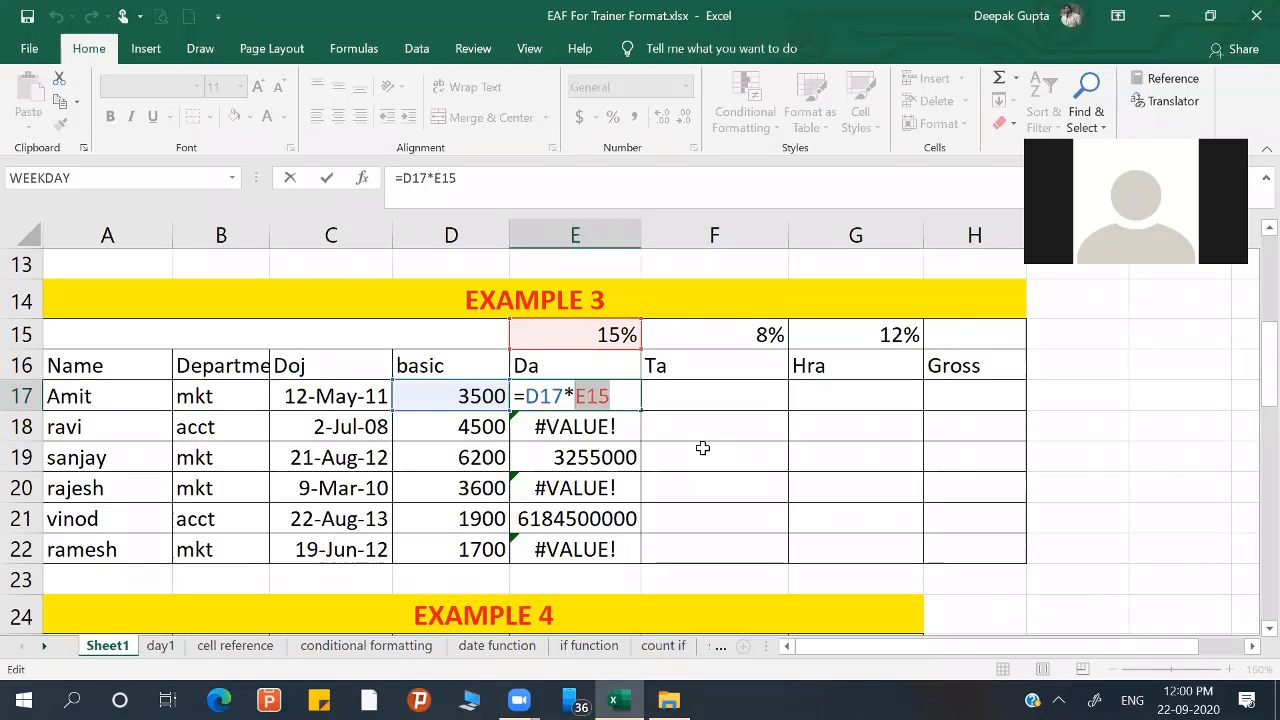
key(F4)
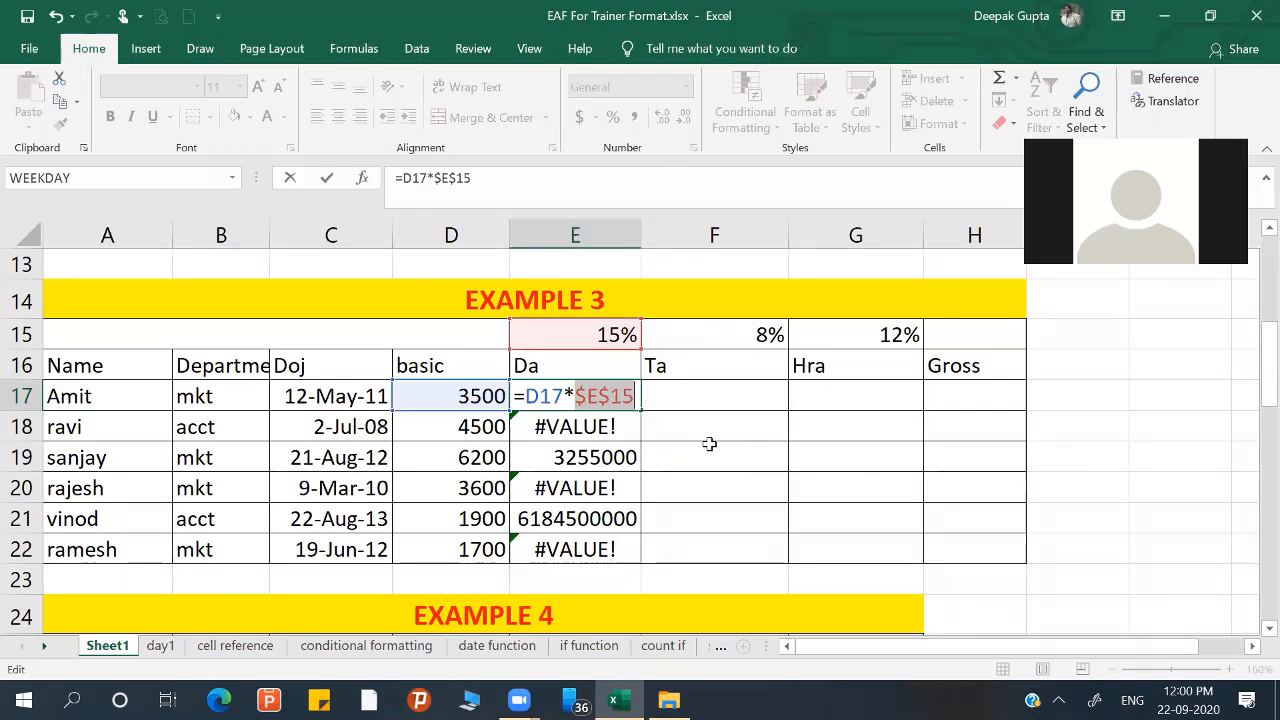
key(Return)
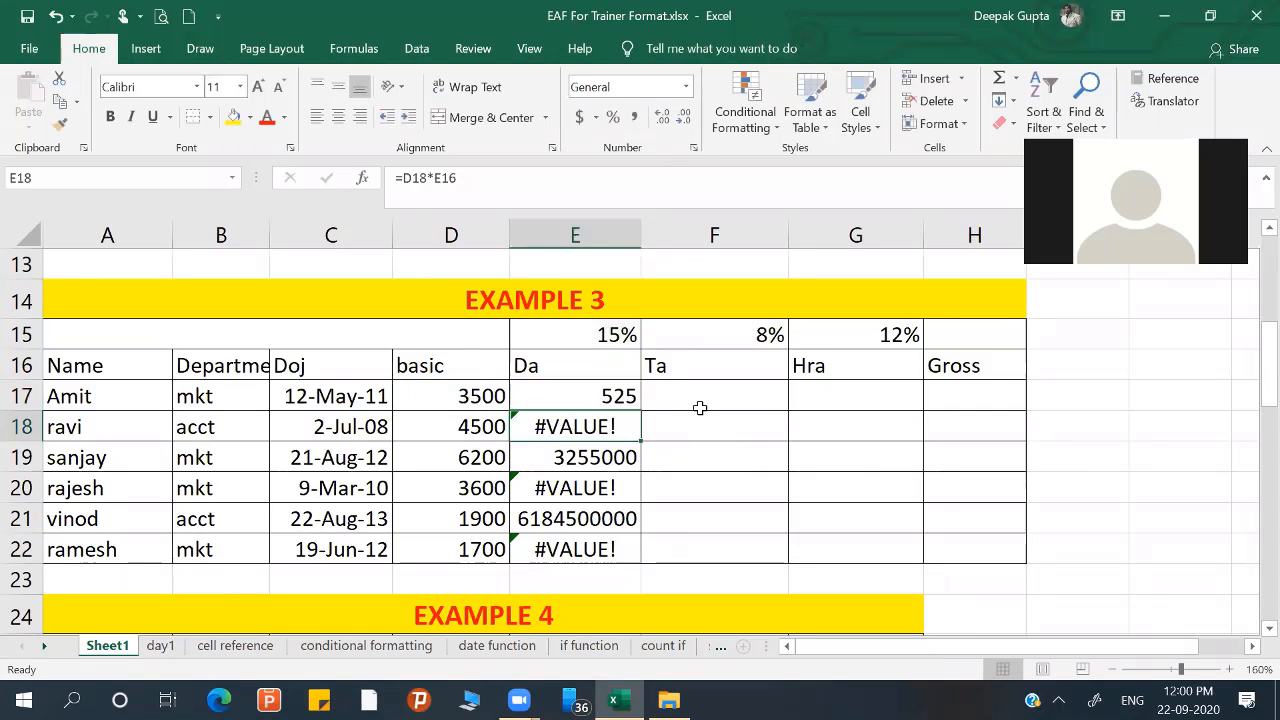
click(618, 401)
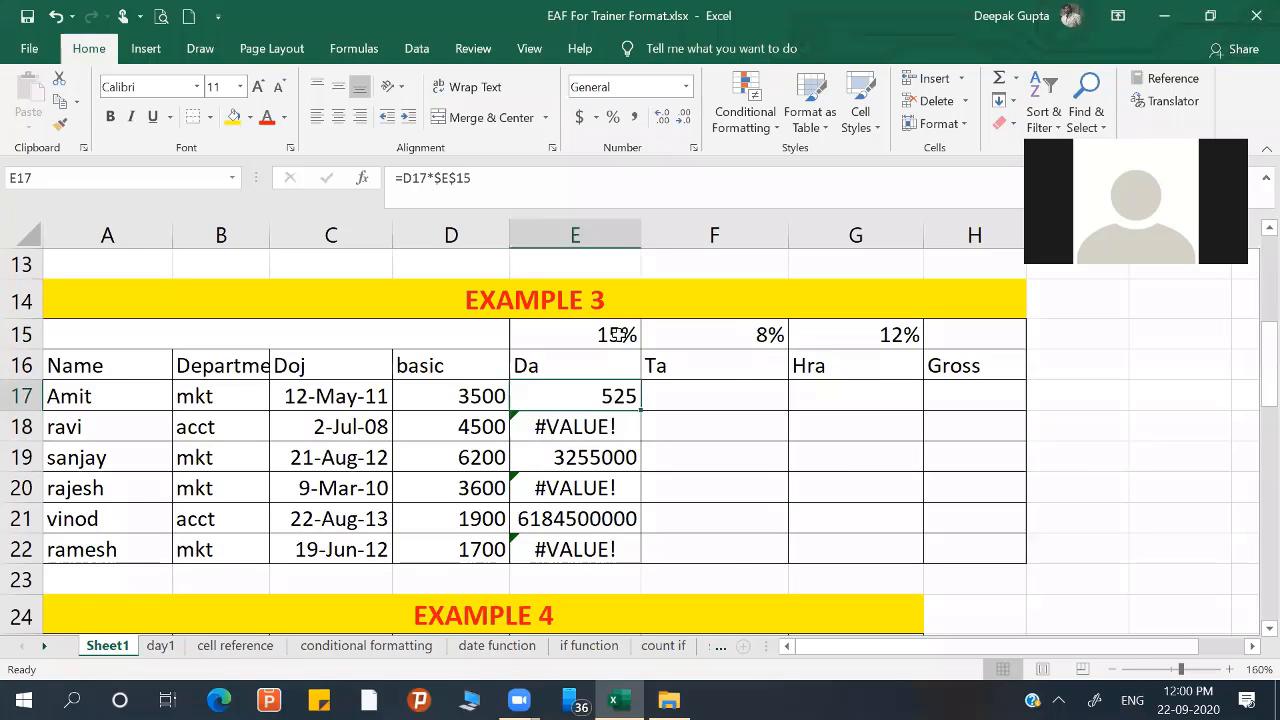
drag(642, 412, 632, 556)
- Check the basic and $E$15 rate references in the refilled Da formulas from E18 through E22
click(620, 425)
double_click(611, 430)
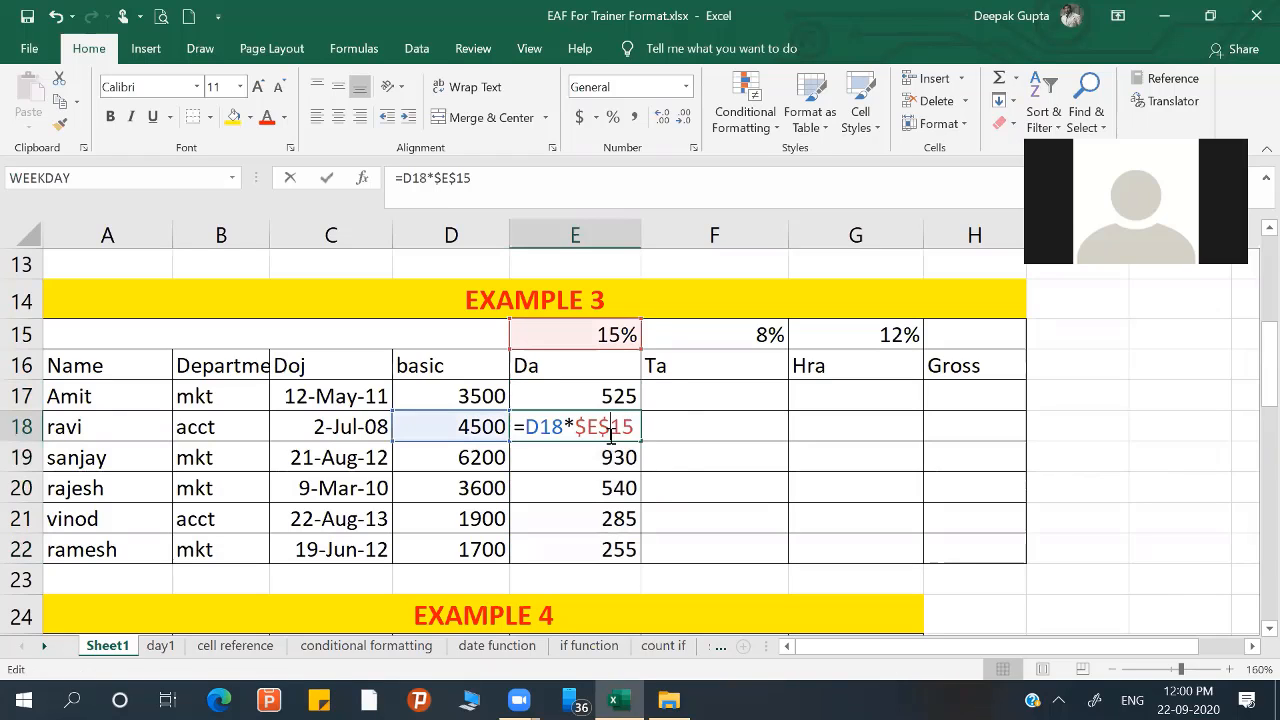
double_click(612, 458)
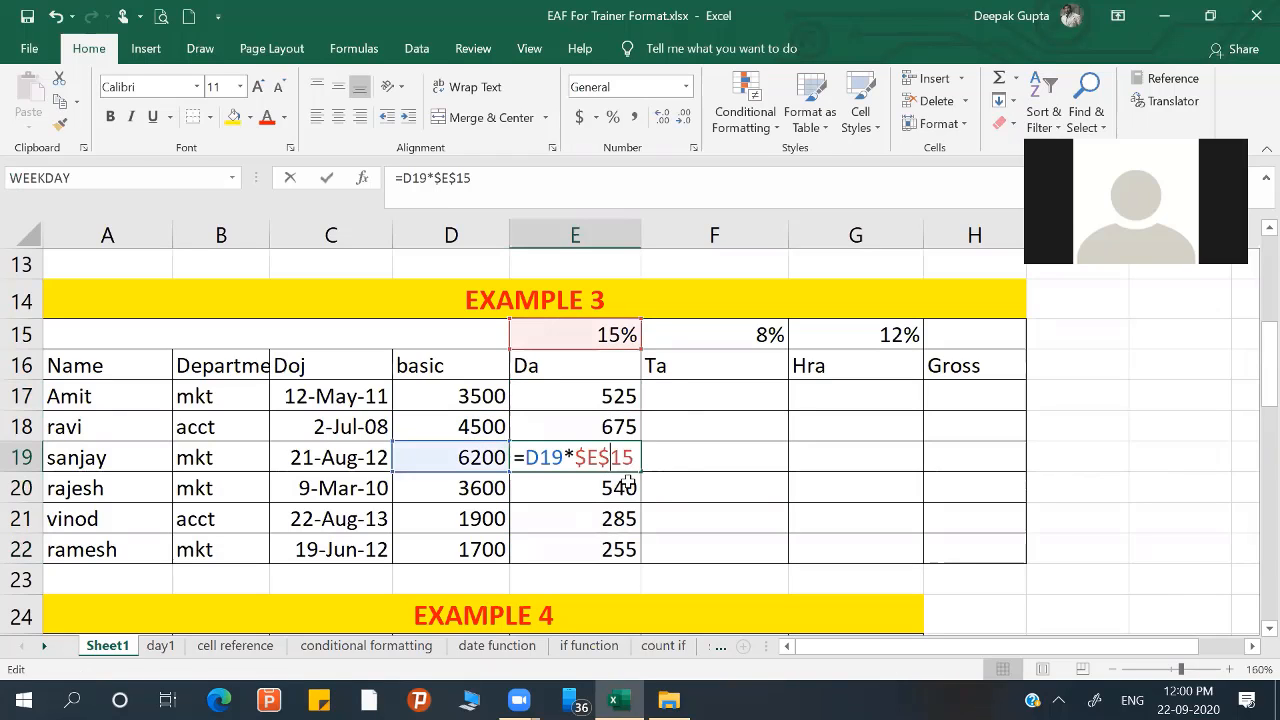
click(626, 486)
double_click(626, 490)
double_click(627, 516)
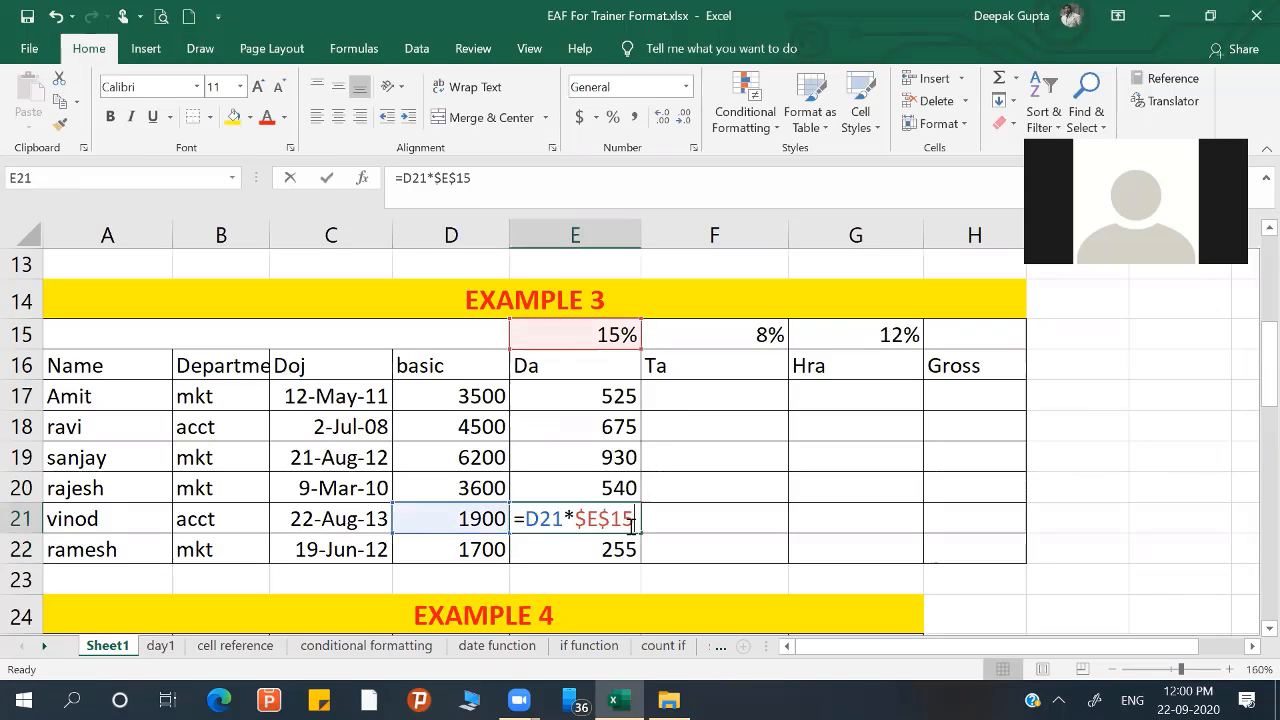
click(620, 549)
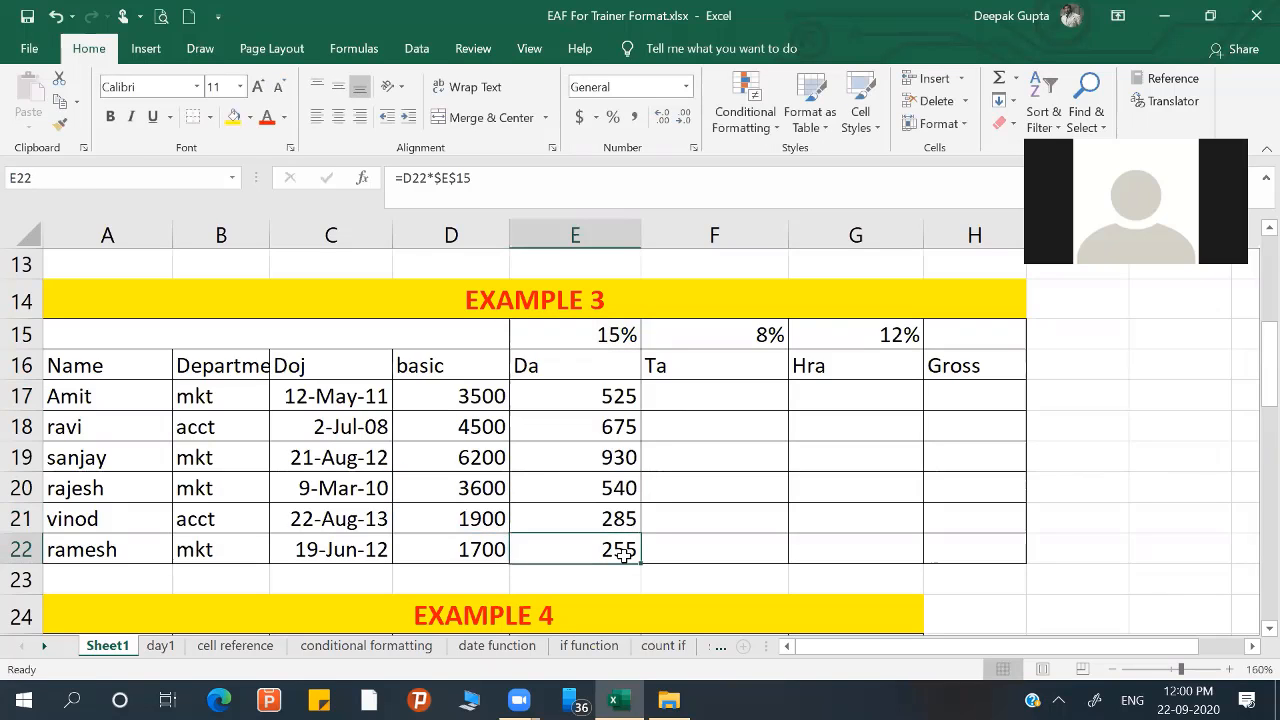
double_click(624, 555)
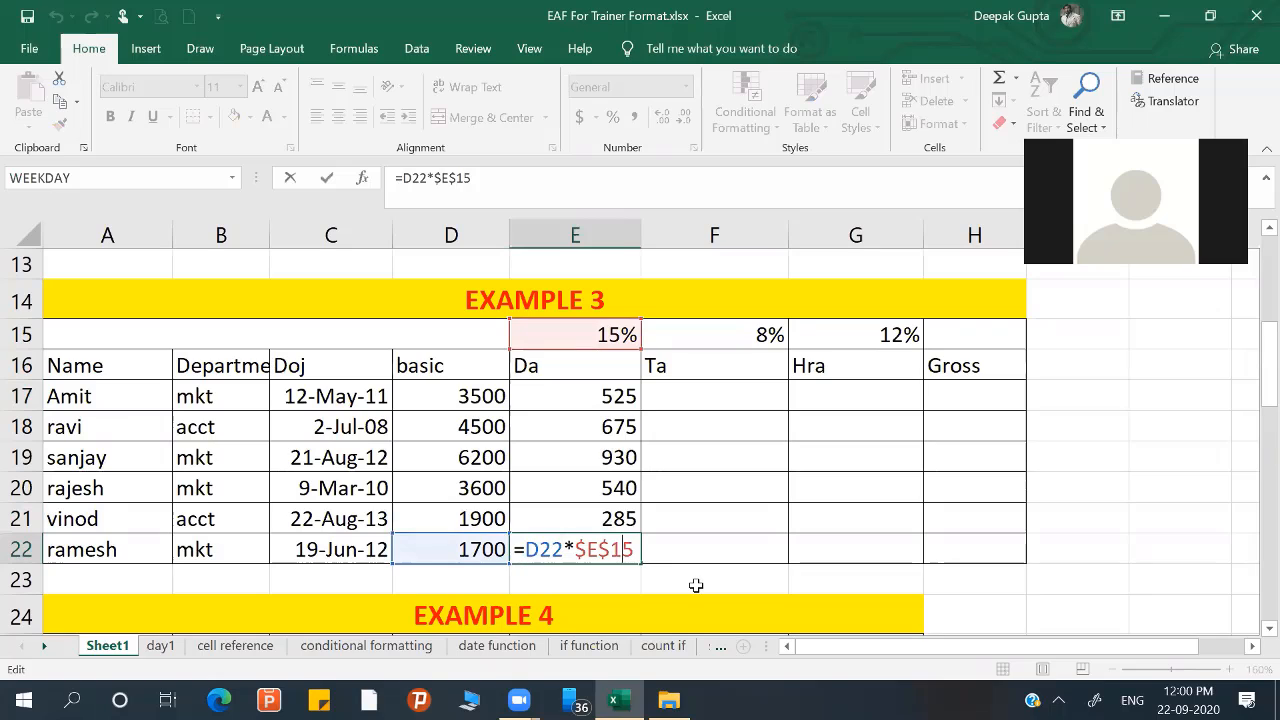
key(Return)
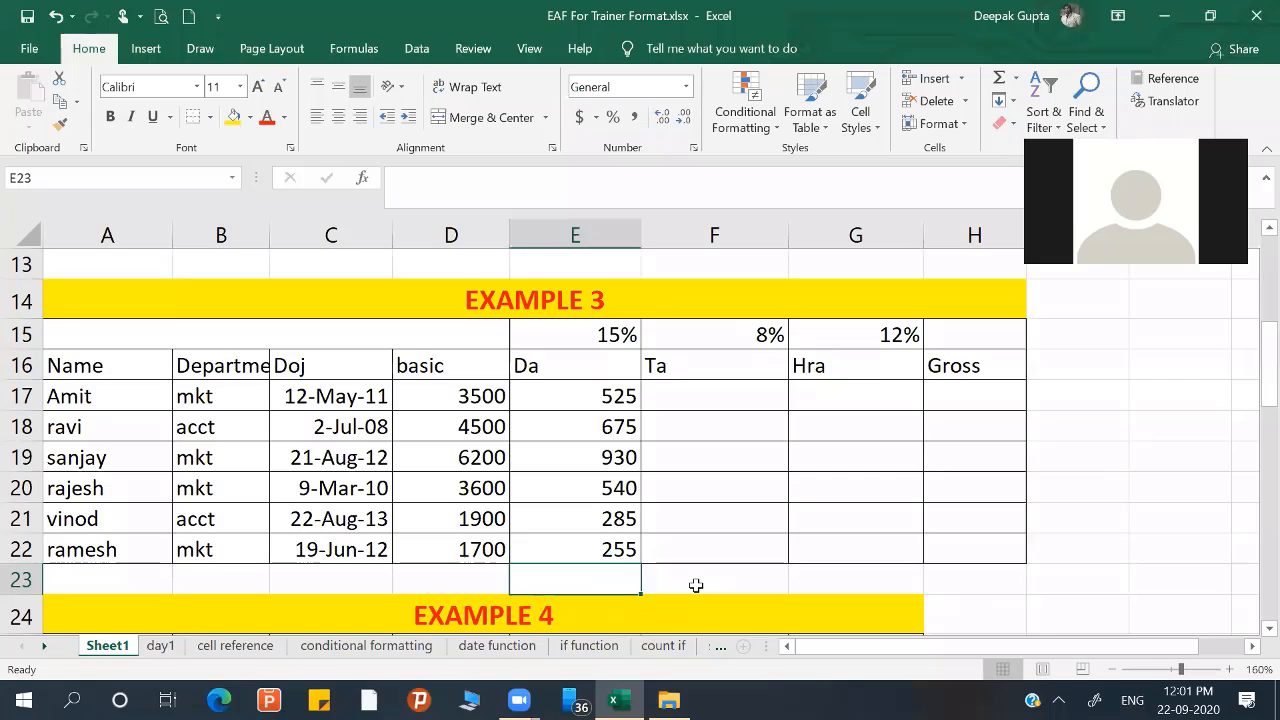
- Enter 14 as a sample Ta value in F17
click(725, 404)
text(1)
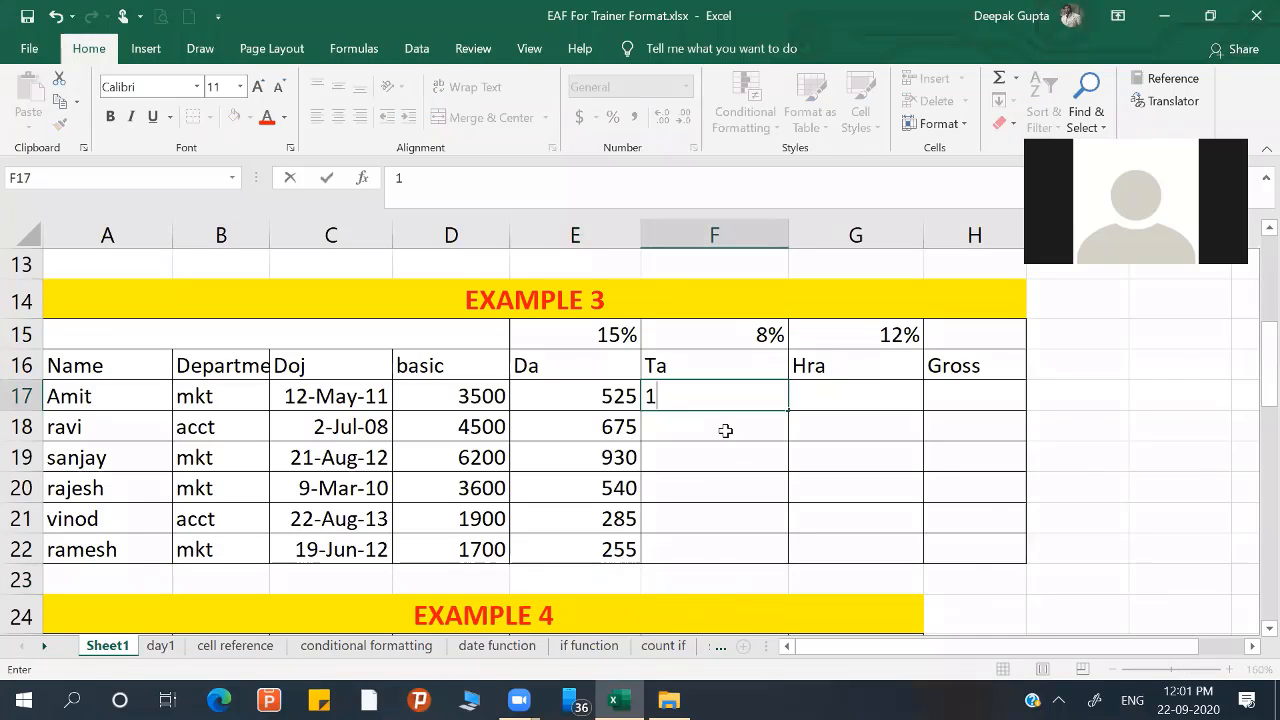
text(4)
key(Return)
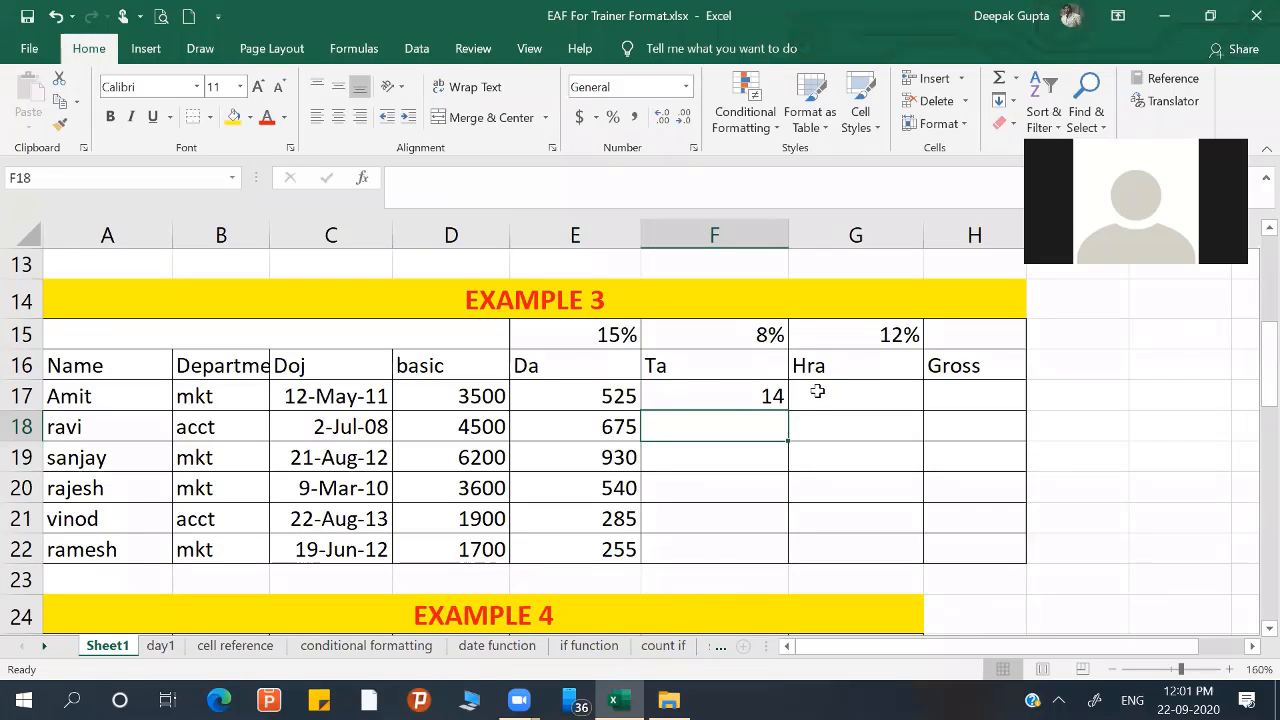
- Enter the relative formula =F17*F15 in Hra cell G17 and fill it down through G23
click(817, 392)
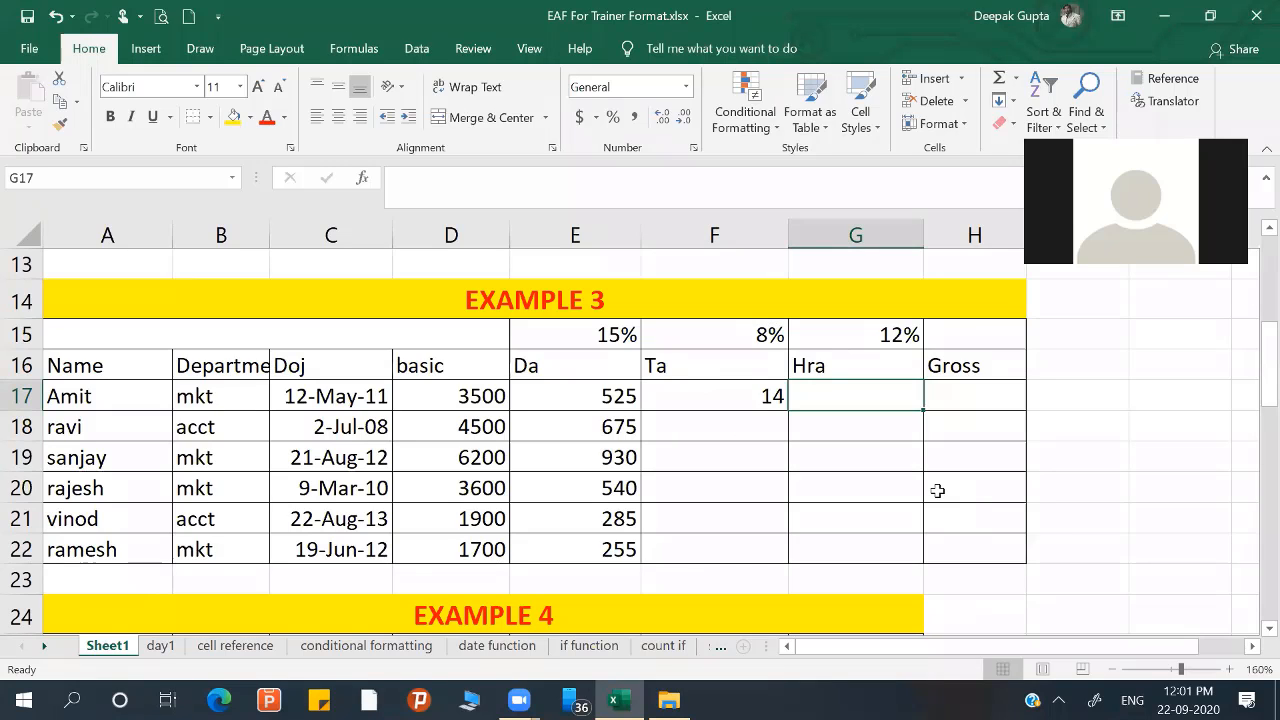
text(=)
click(751, 380)
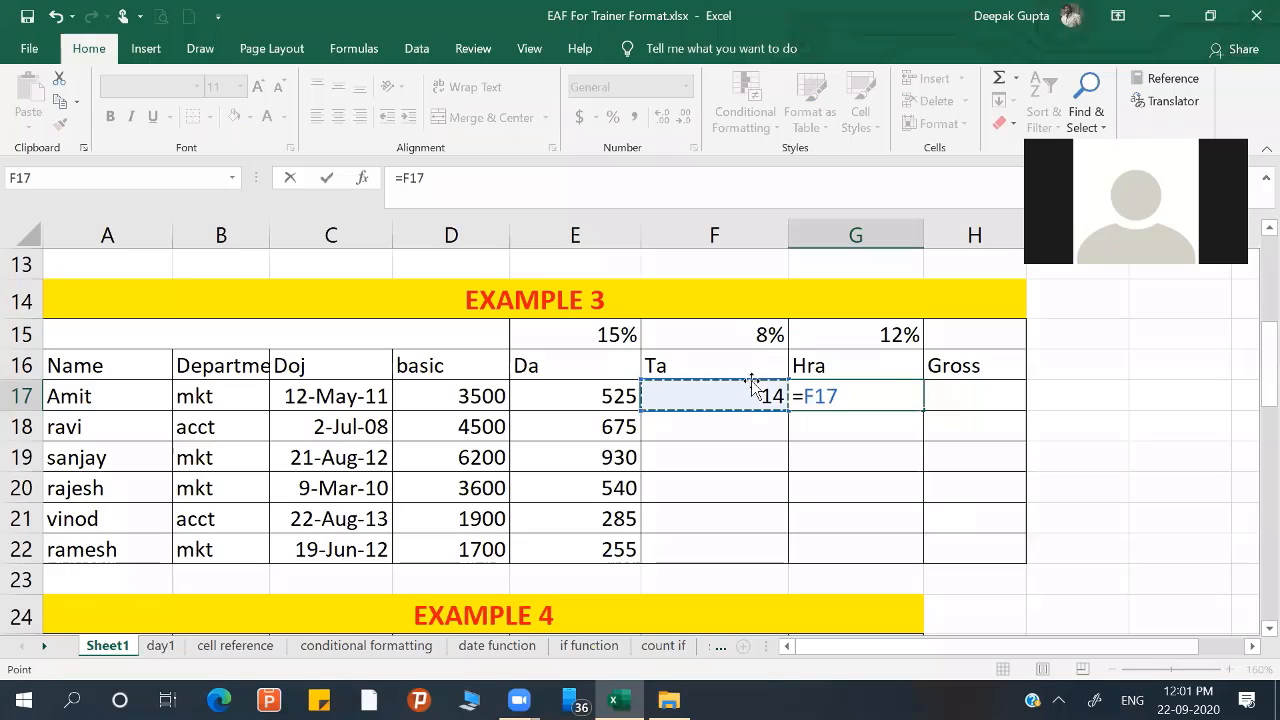
text(*)
click(762, 330)
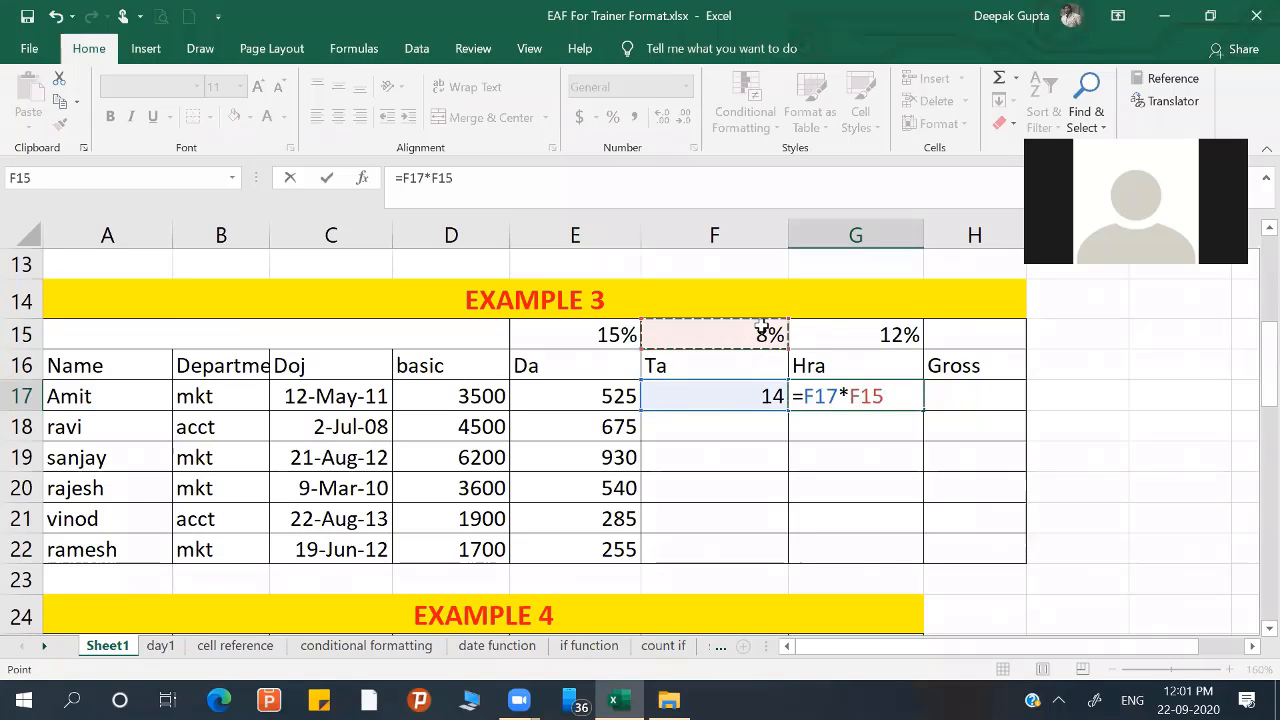
key(Return)
click(860, 392)
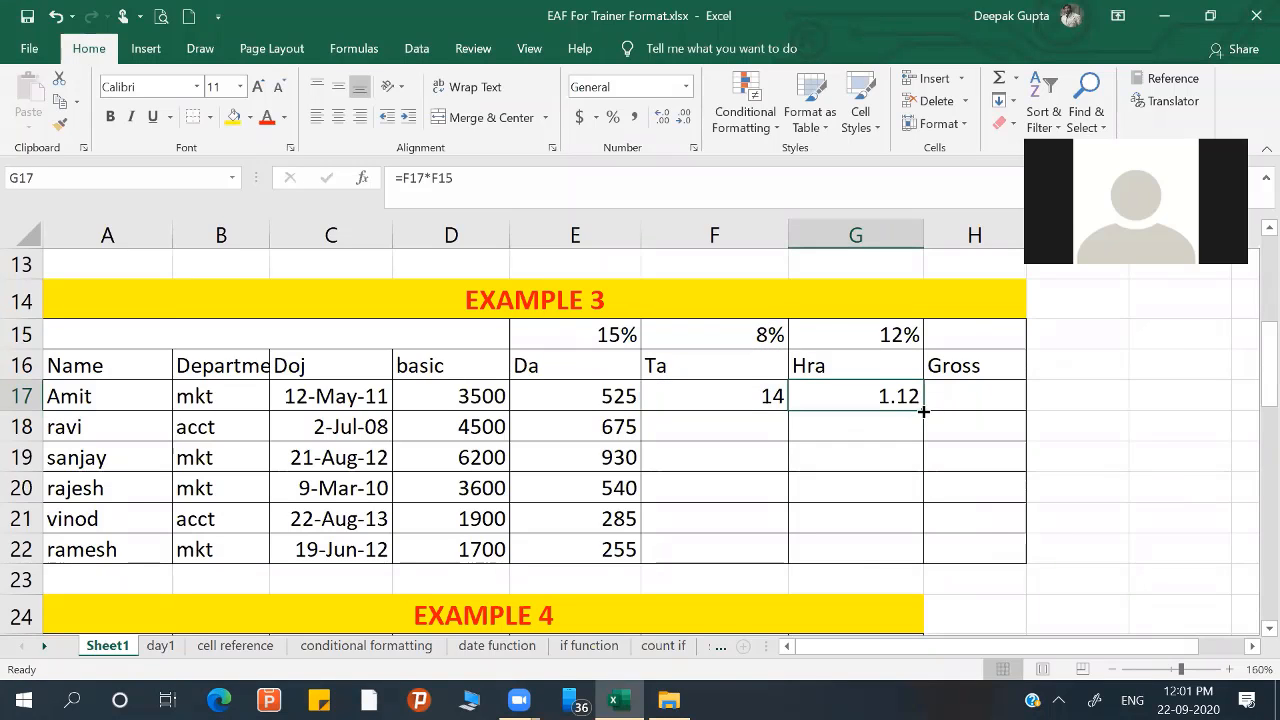
drag(923, 411, 948, 628)
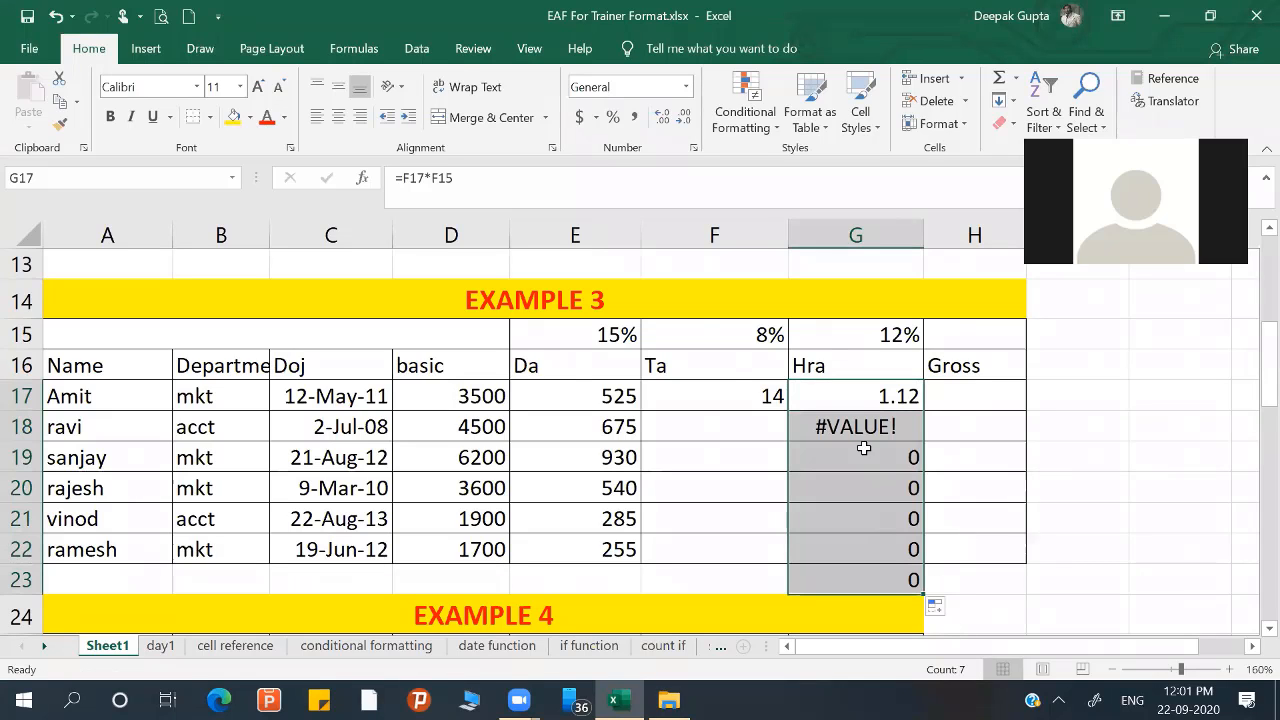
- Make the rate reference in G17 absolute so the formula reads =F17*$F$15, and fill it down through G22
click(881, 393)
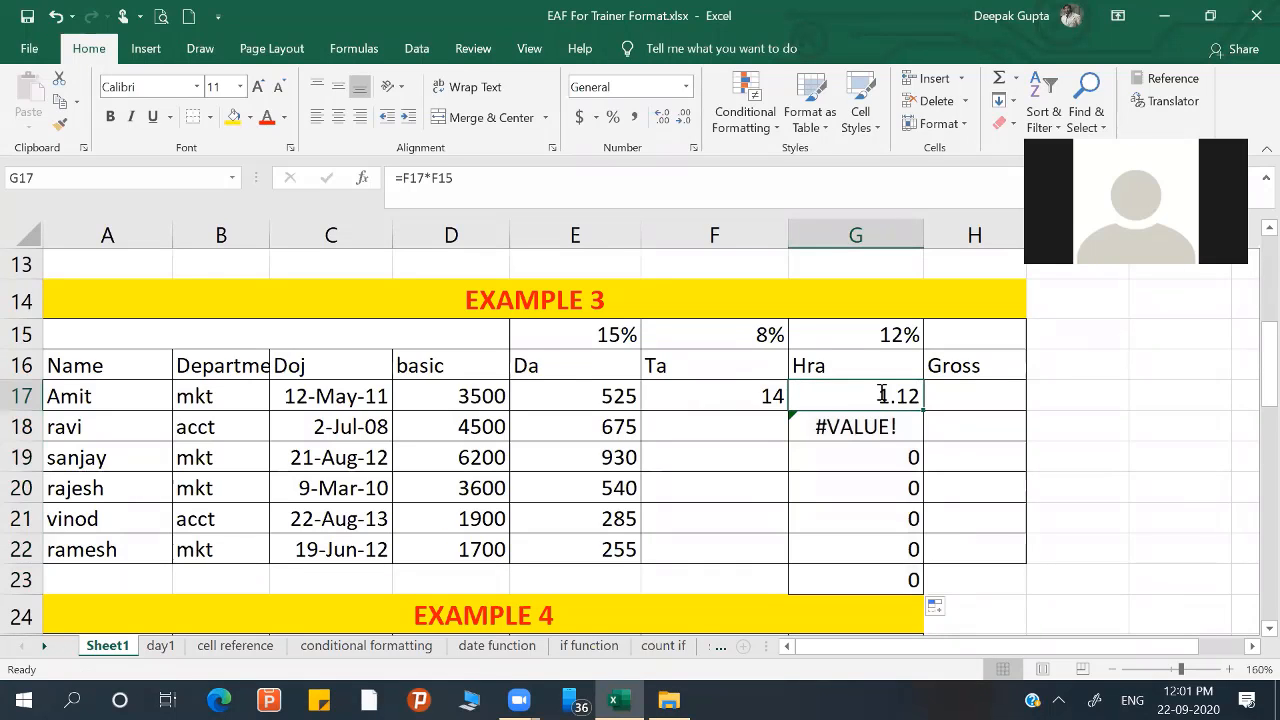
double_click(881, 393)
drag(884, 395, 850, 396)
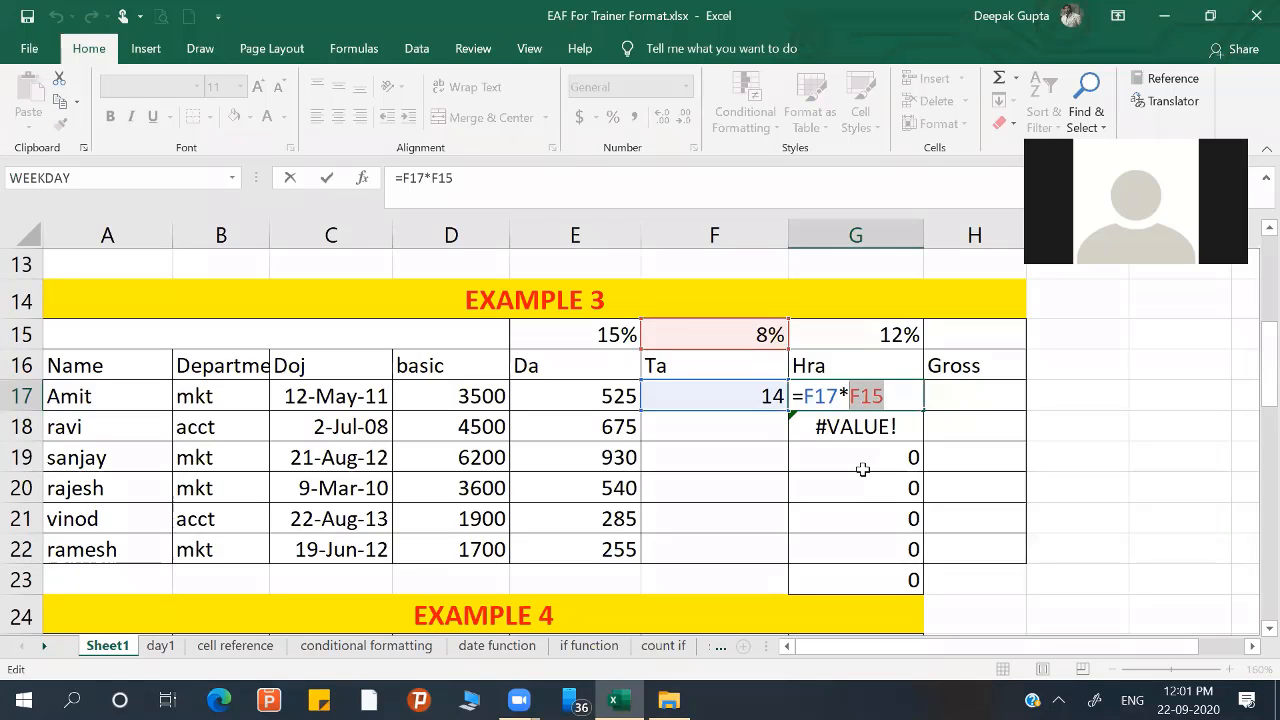
key(F4)
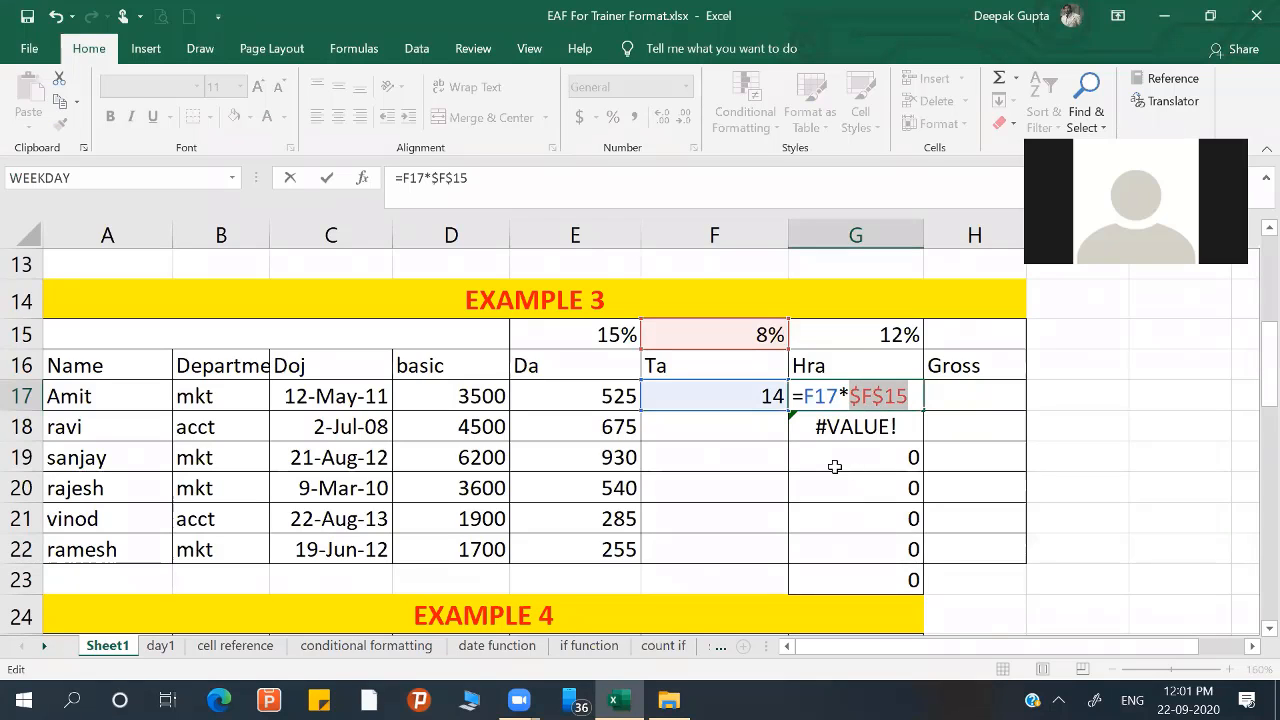
key(Return)
click(865, 393)
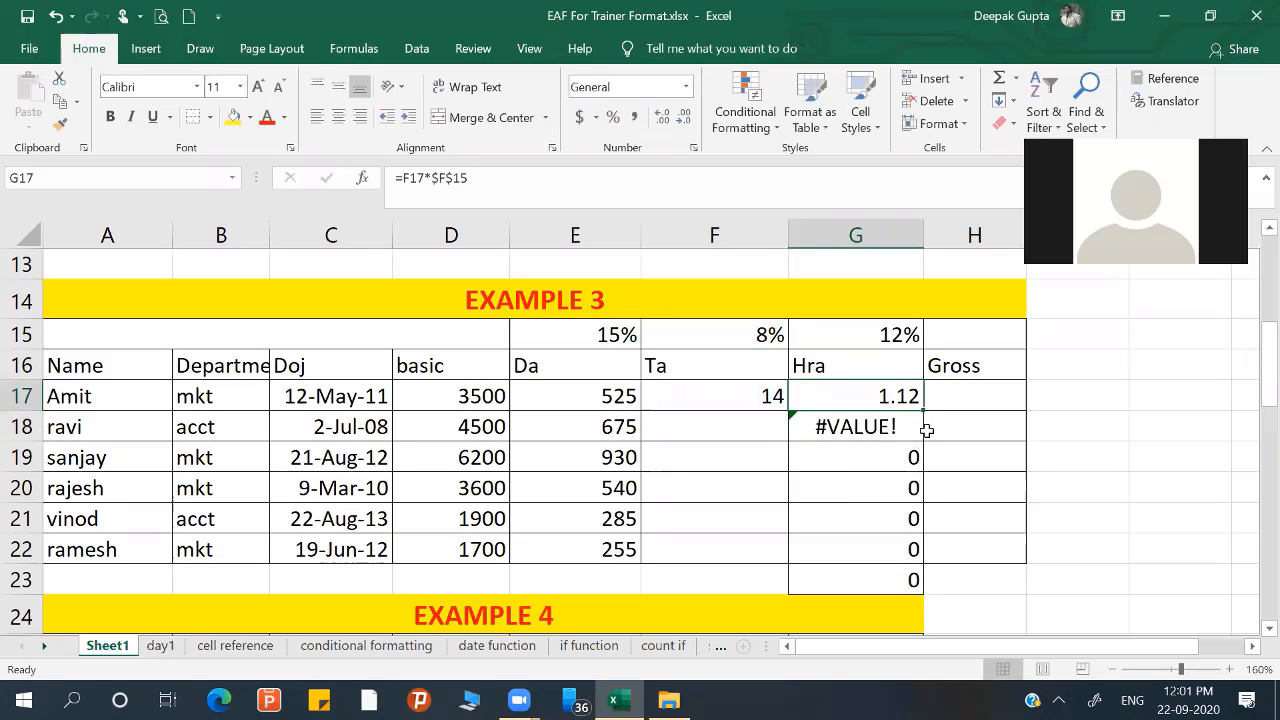
double_click(896, 396)
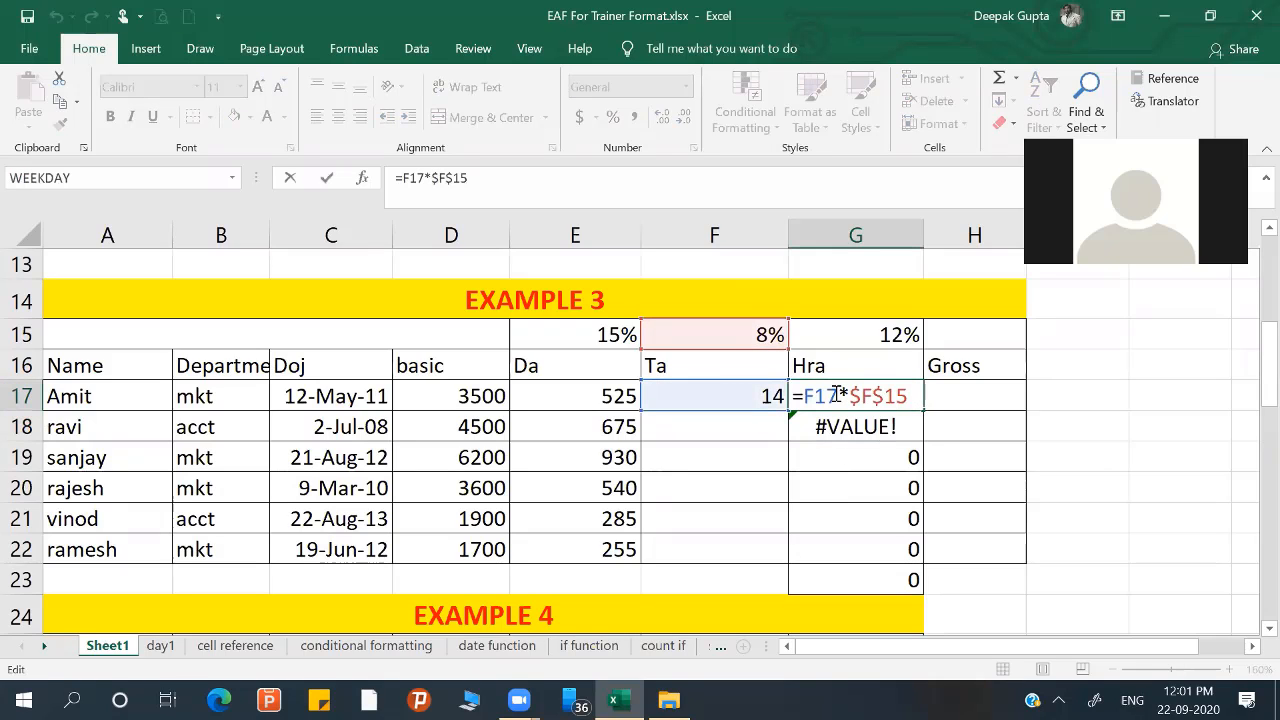
drag(838, 396, 803, 396)
mouse_move(906, 396)
mouse_down()
mouse_move(803, 396)
mouse_move(908, 396)
mouse_up()
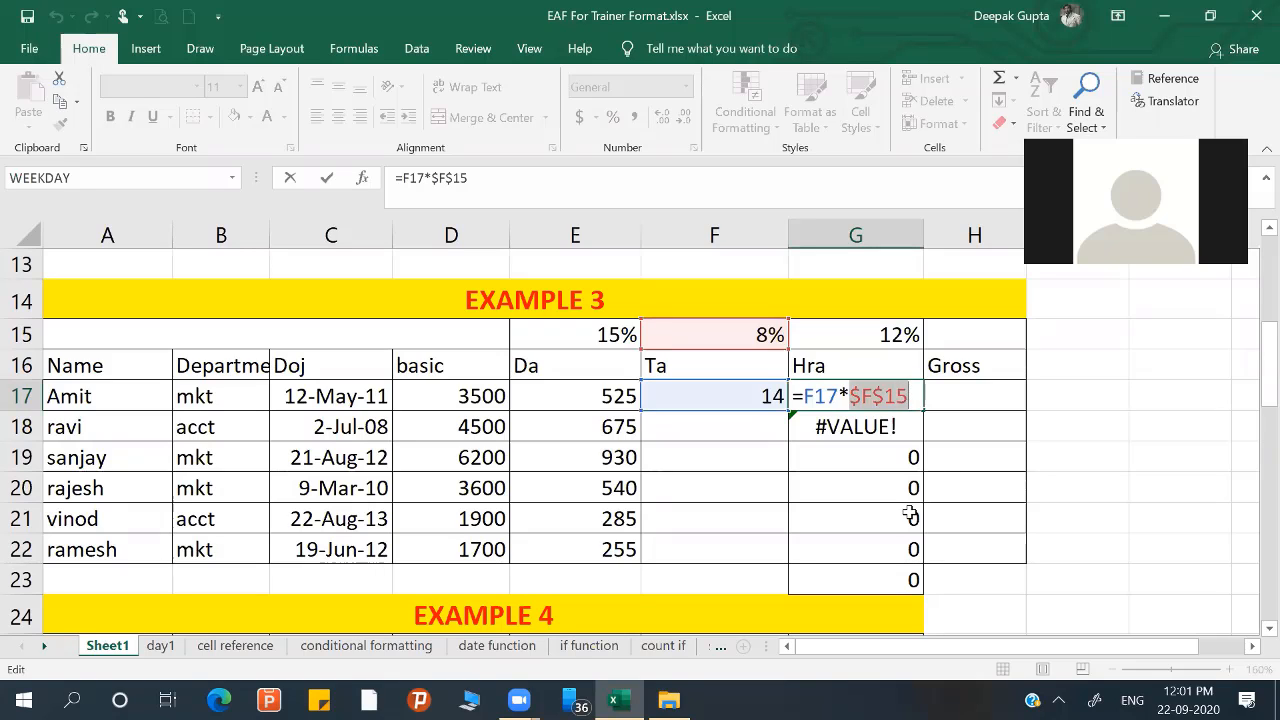
key(Return)
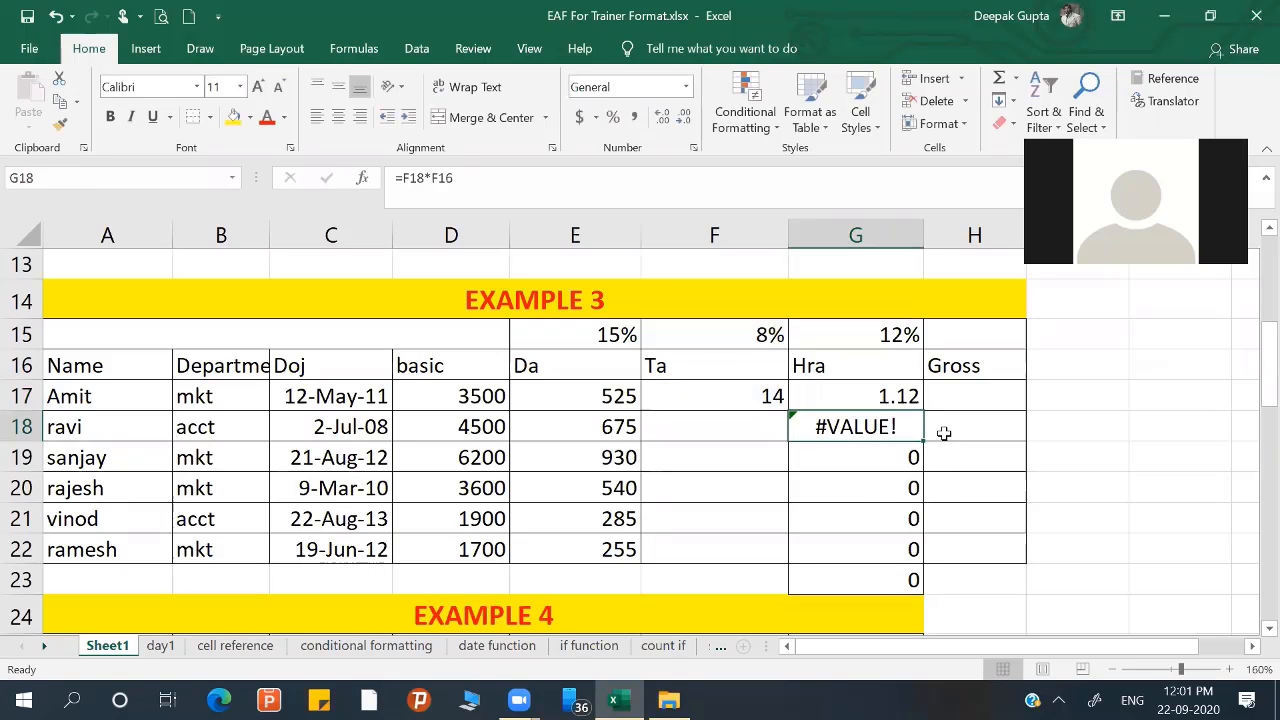
click(824, 388)
drag(926, 411, 915, 560)
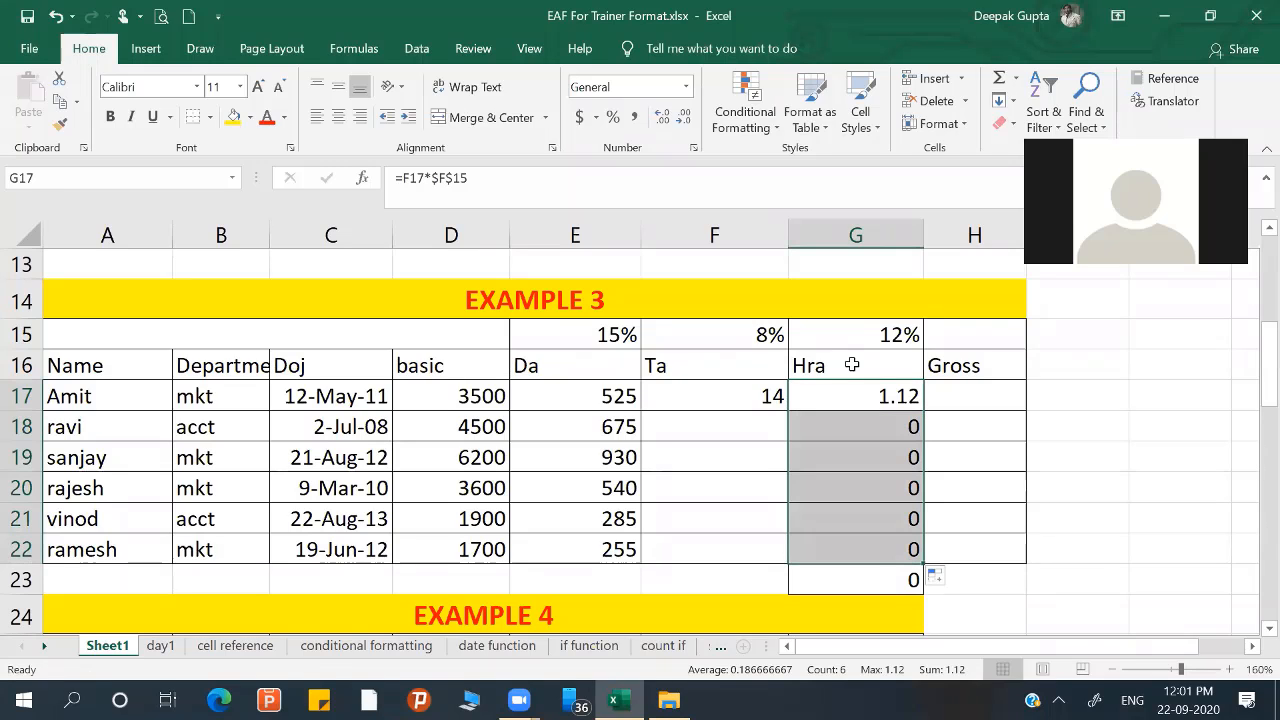
click(872, 400)
- Enter sample Ta values 15, 635, 32, 415 and 54 in cells F18 through F22
click(773, 417)
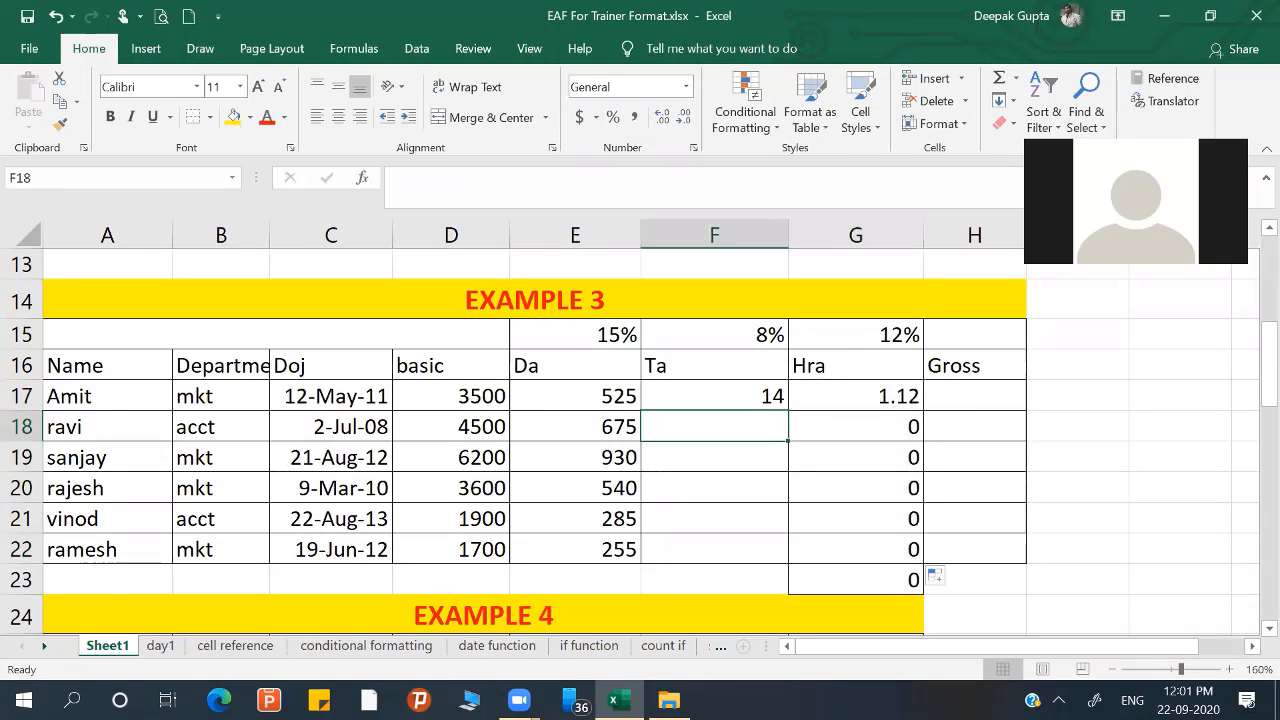
text(15)
key(Return)
text(635)
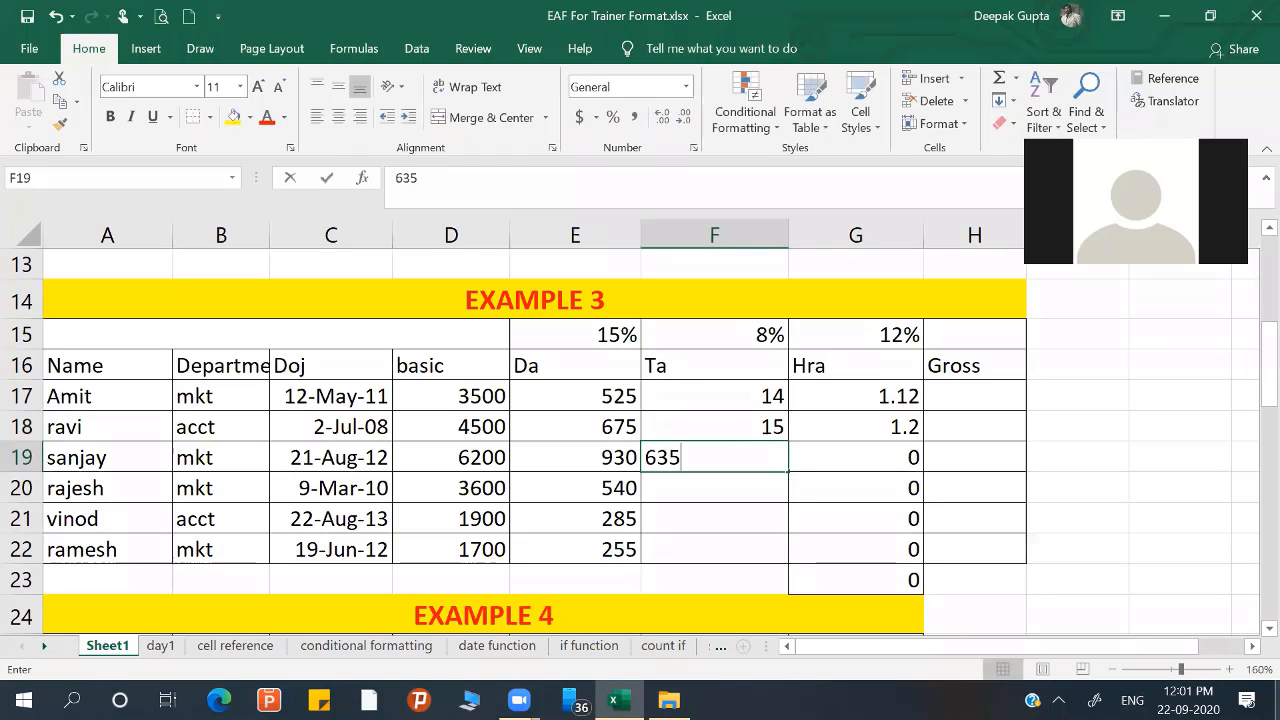
key(Return)
text(32)
key(Return)
text(415)
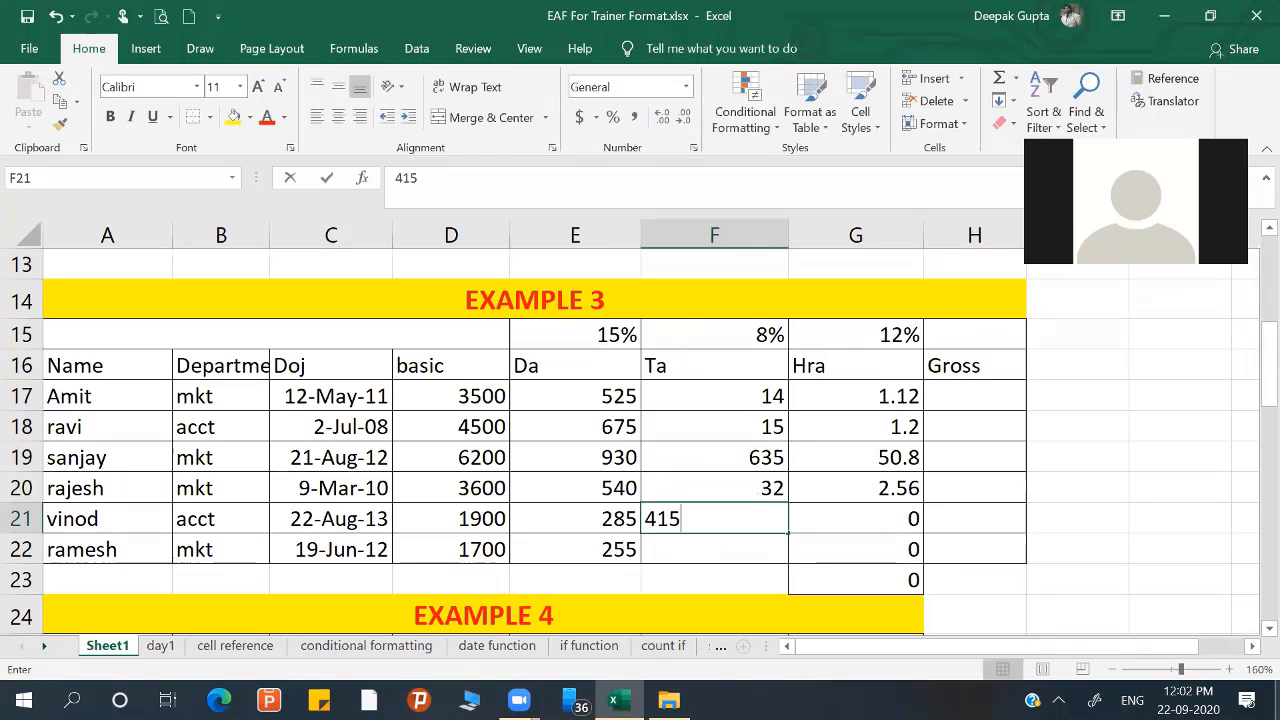
key(Return)
text(54)
key(Return)
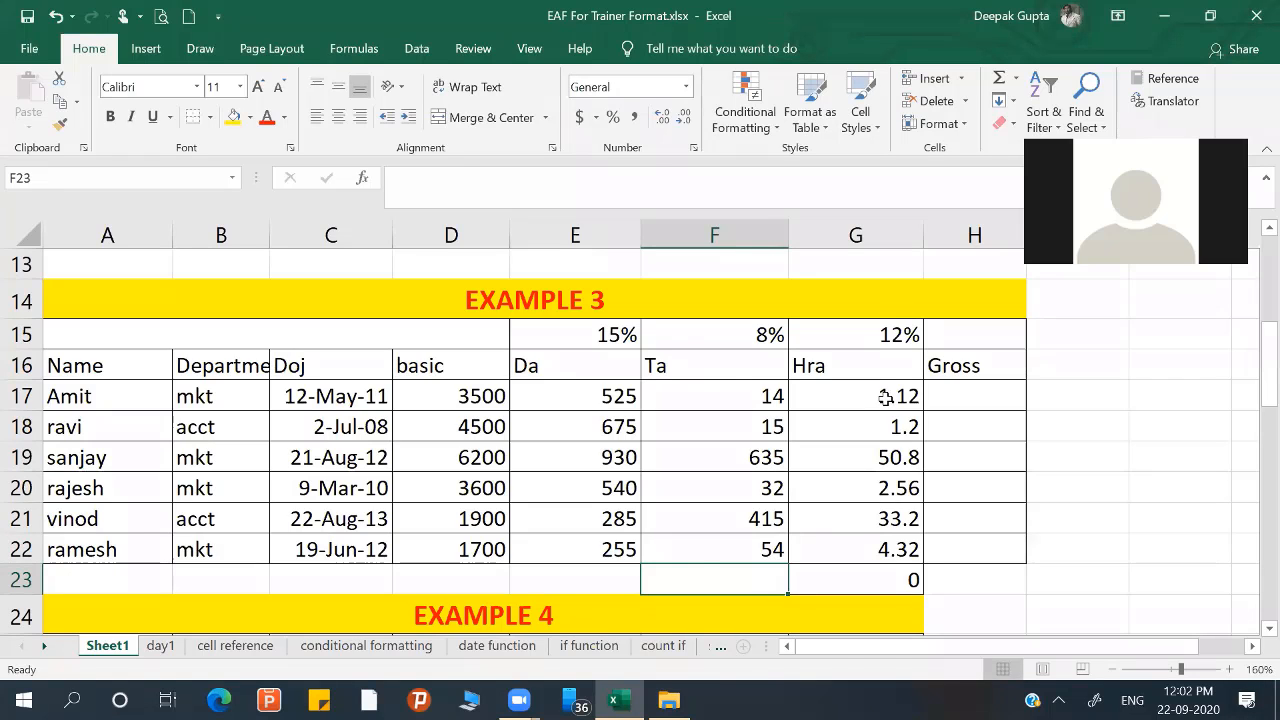
- Make the F17 reference in G17 absolute as well, giving =$F$17*$F$15, and fill it down through G22
drag(888, 397, 914, 553)
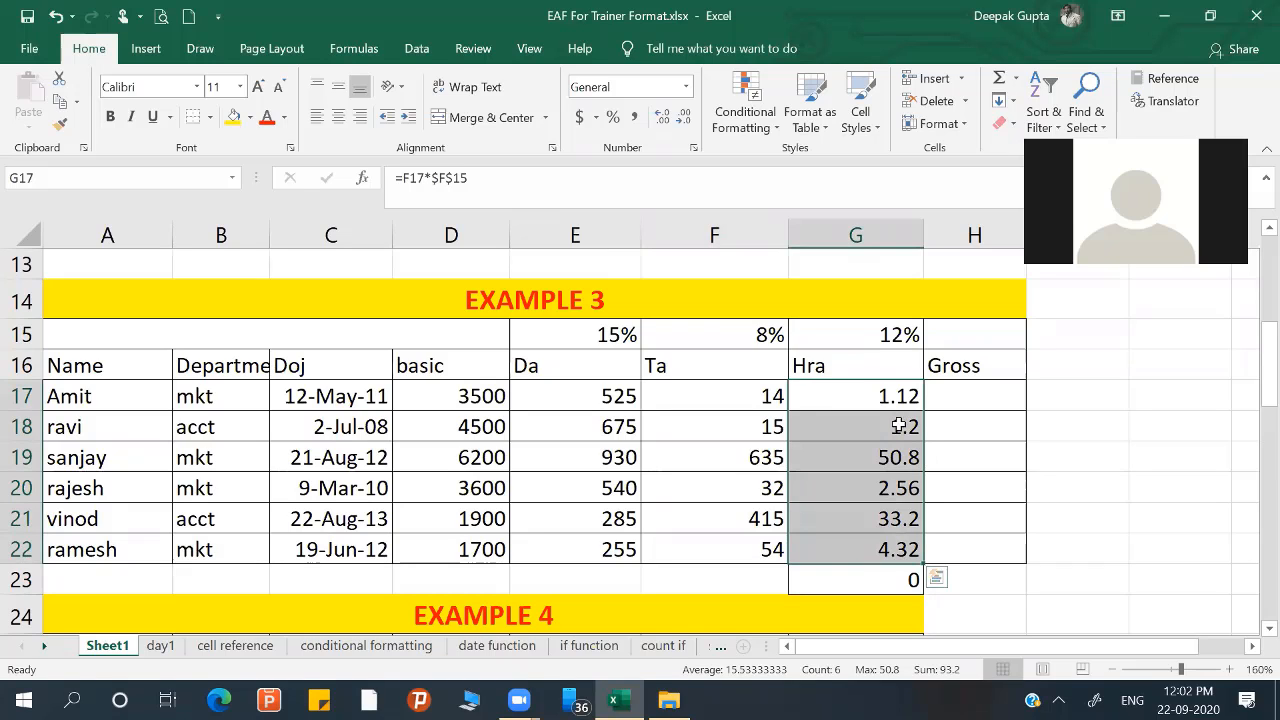
double_click(885, 400)
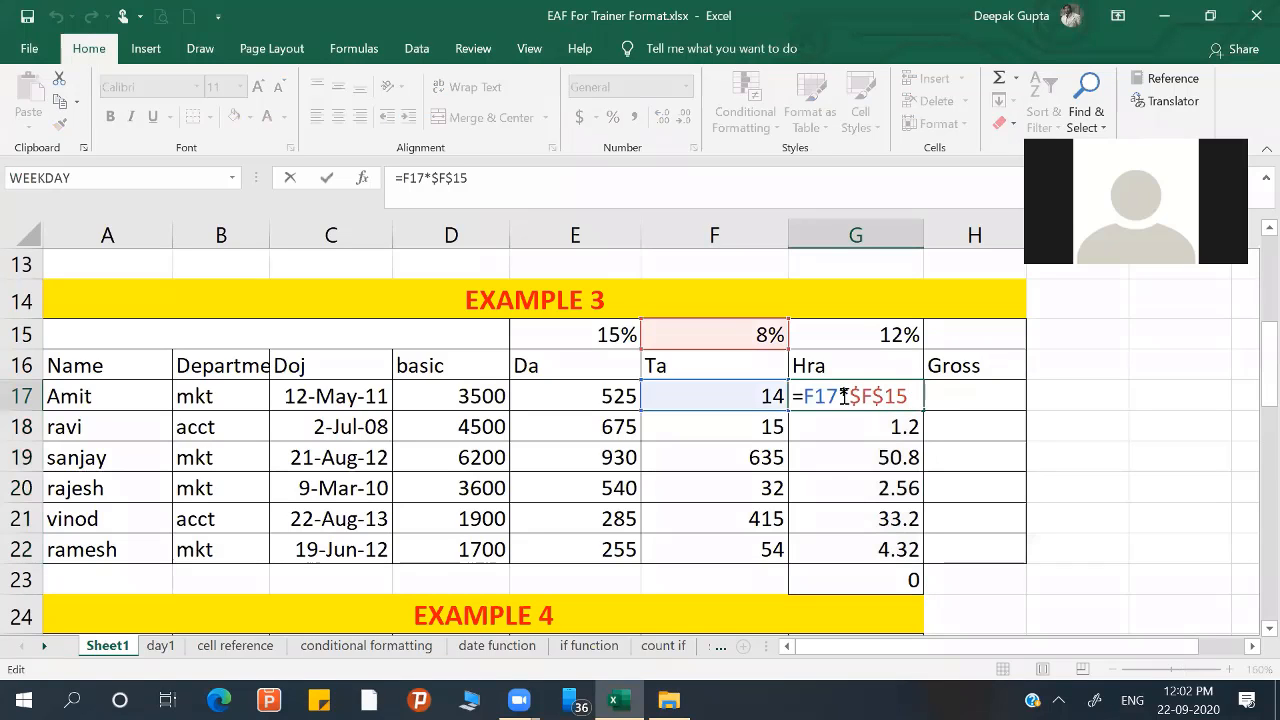
drag(838, 397, 804, 397)
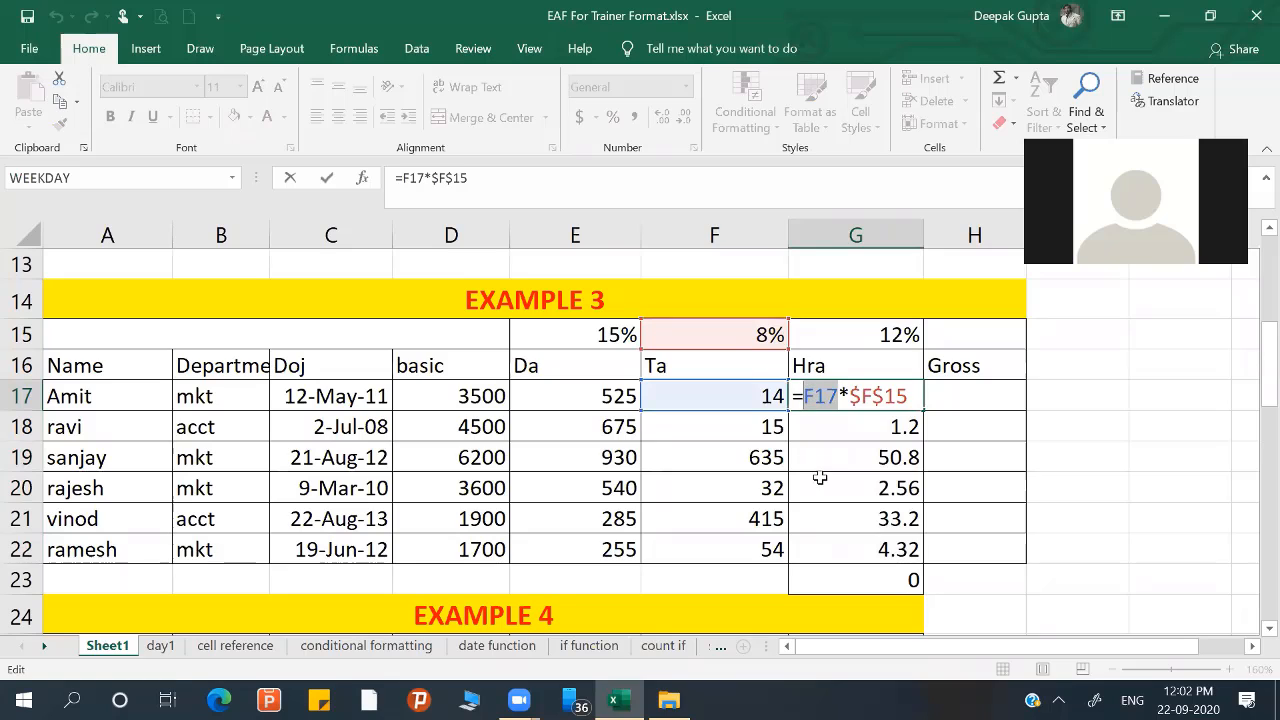
key(F4)
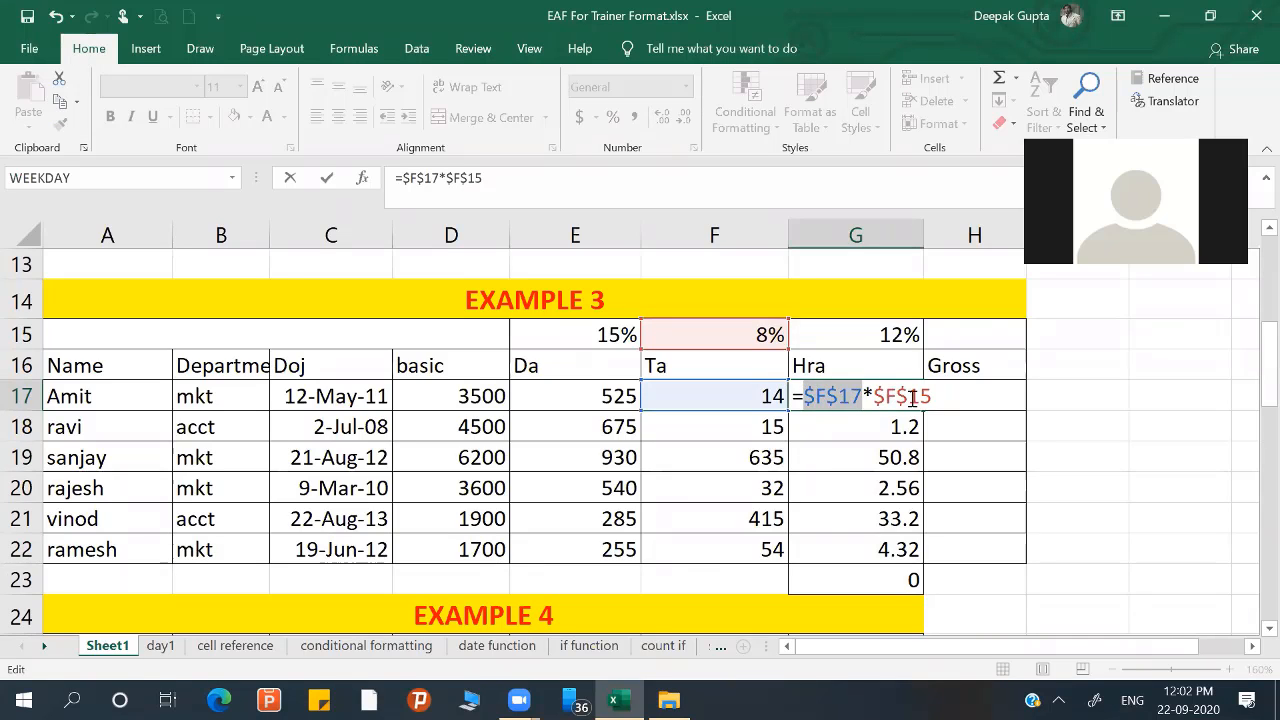
key(Return)
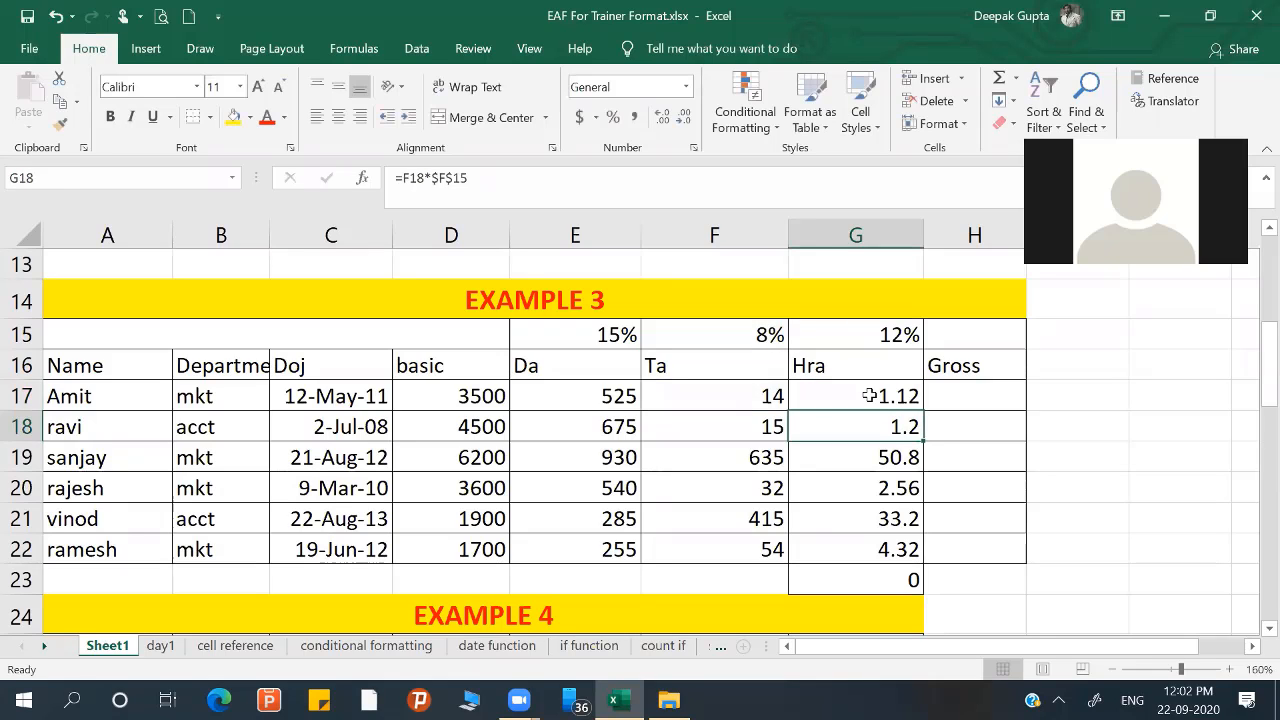
click(872, 398)
drag(923, 411, 918, 560)
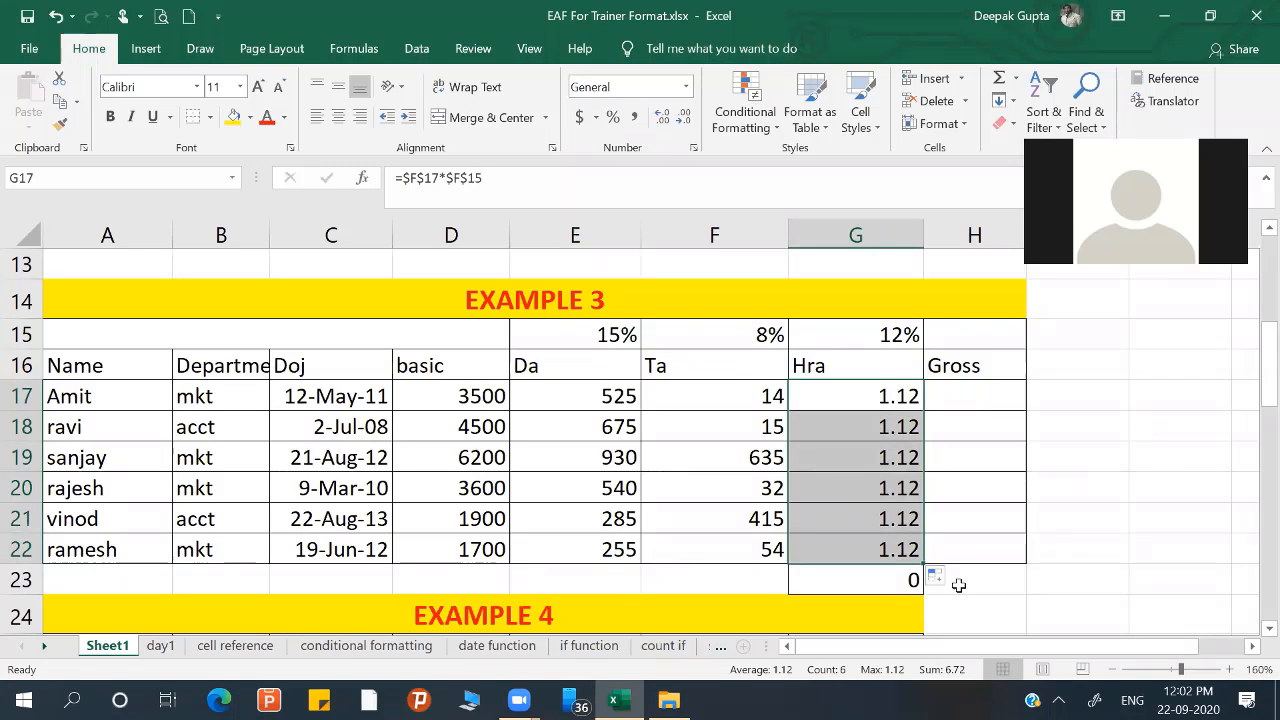
- Review the formula in G17 and clear the sample Ta and Hra entries in F17:G23
double_click(858, 405)
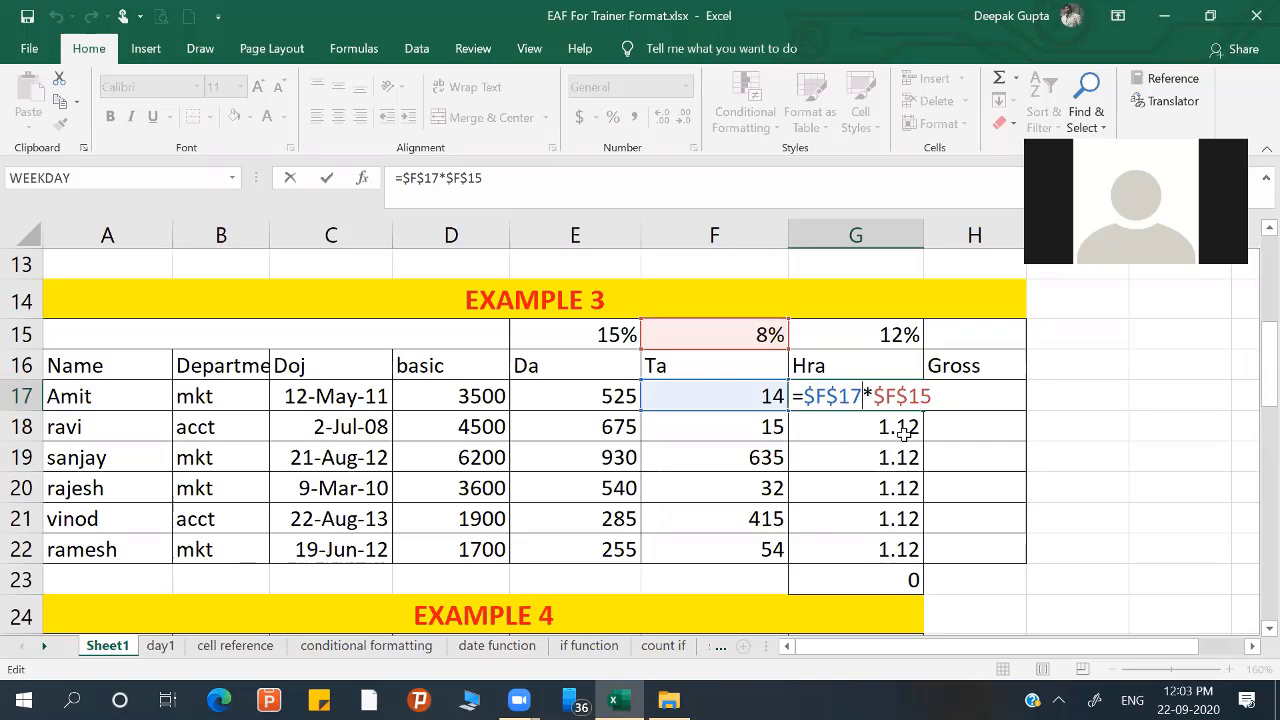
key(Return)
drag(768, 396, 900, 567)
key(shift+Down)
key(Delete)
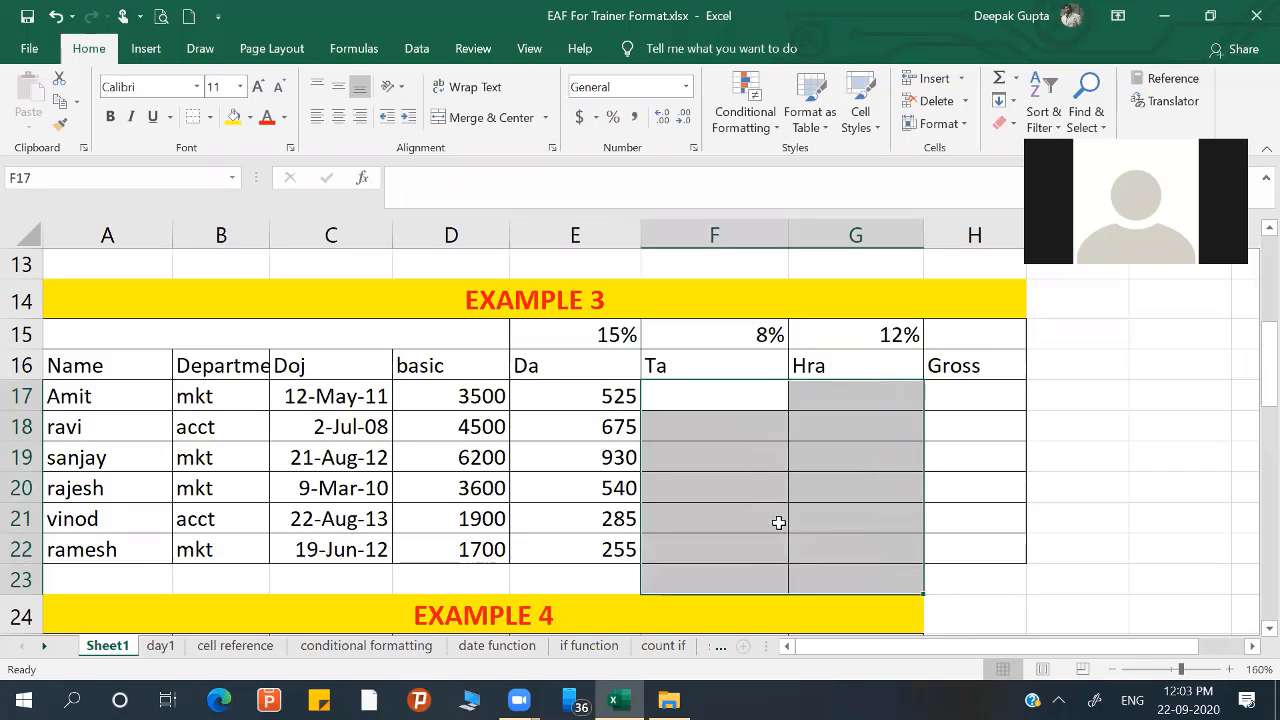
- Calculate Ta in F17 with =D17*$F$15, keeping the rate reference absolute, and fill it down through F22
click(703, 403)
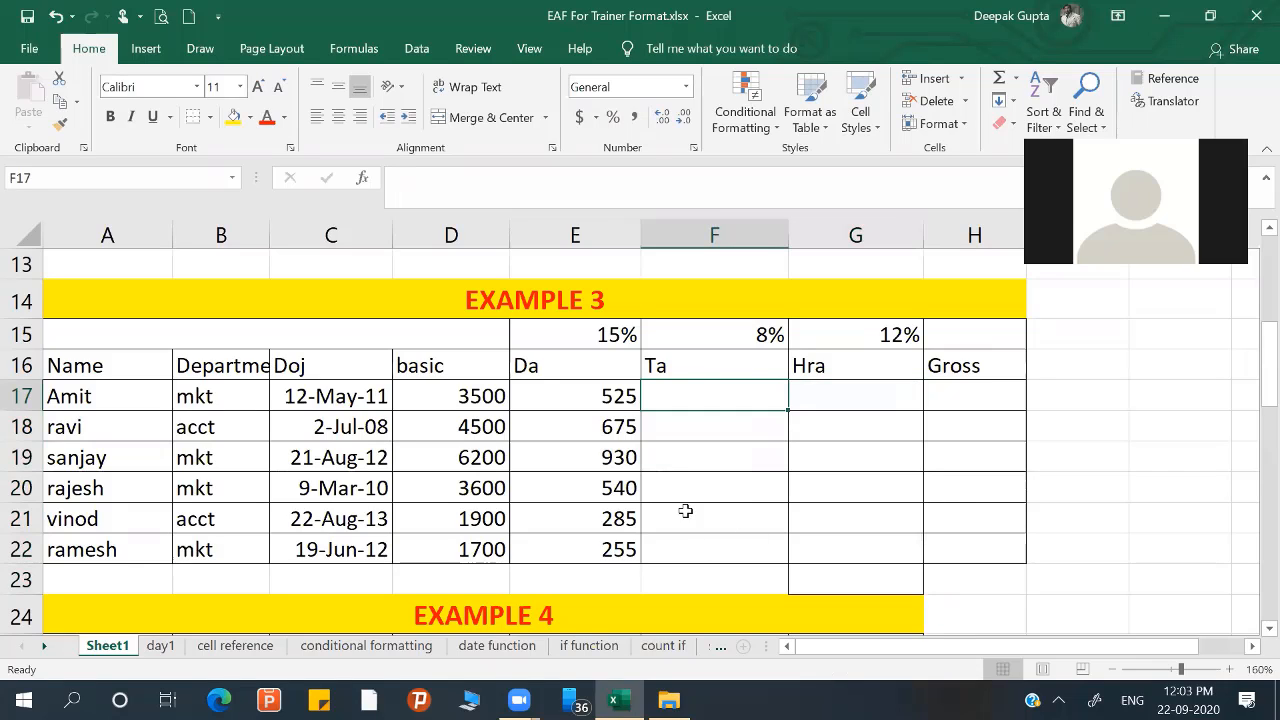
text(=)
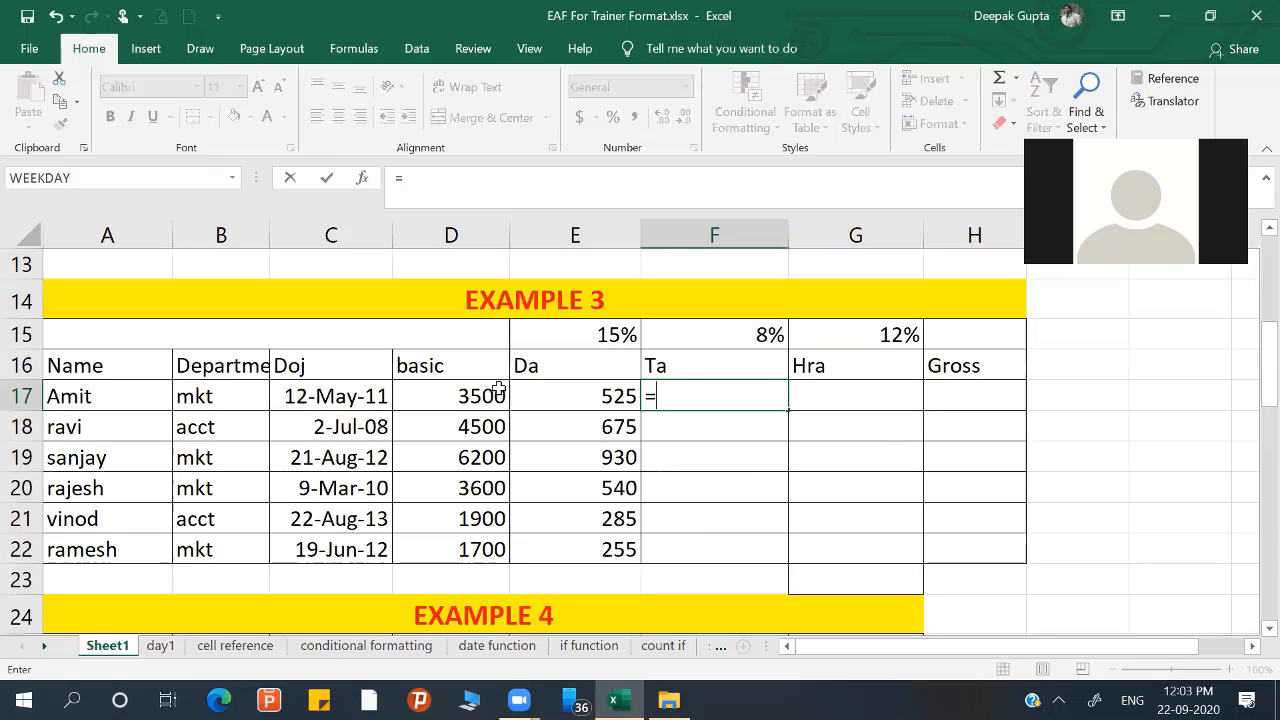
click(498, 392)
text(*)
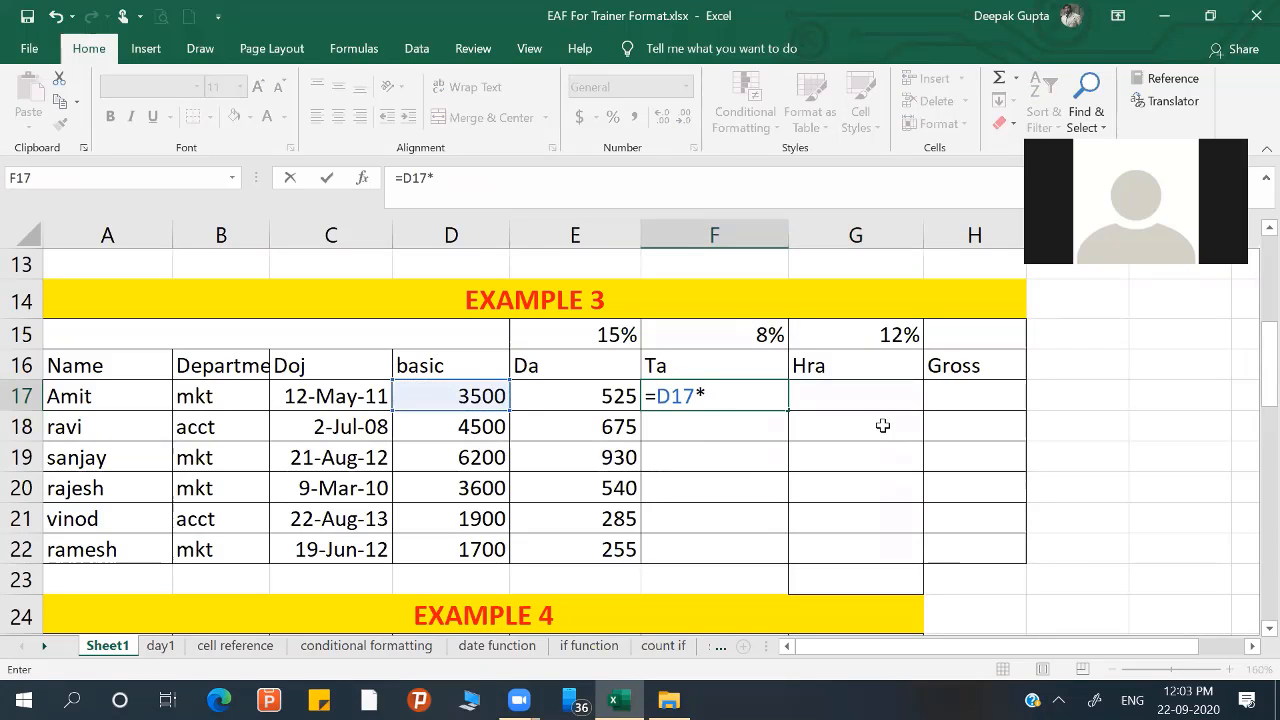
click(745, 327)
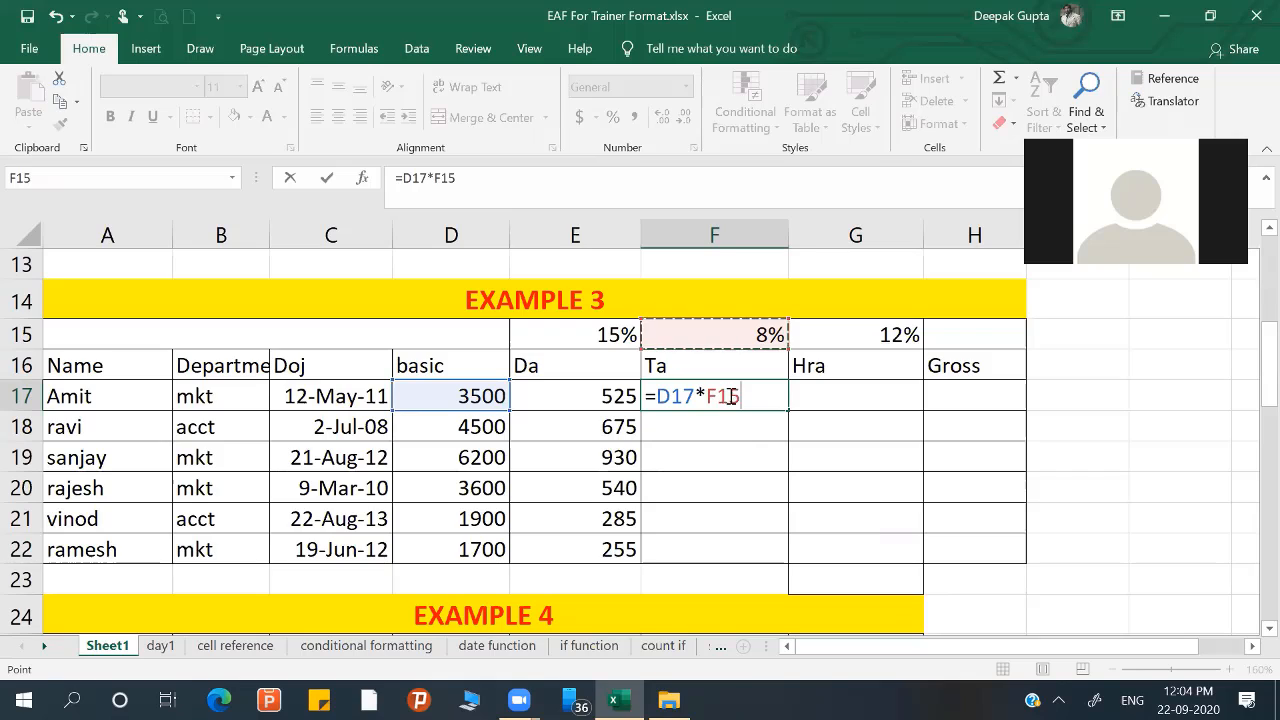
key(F4)
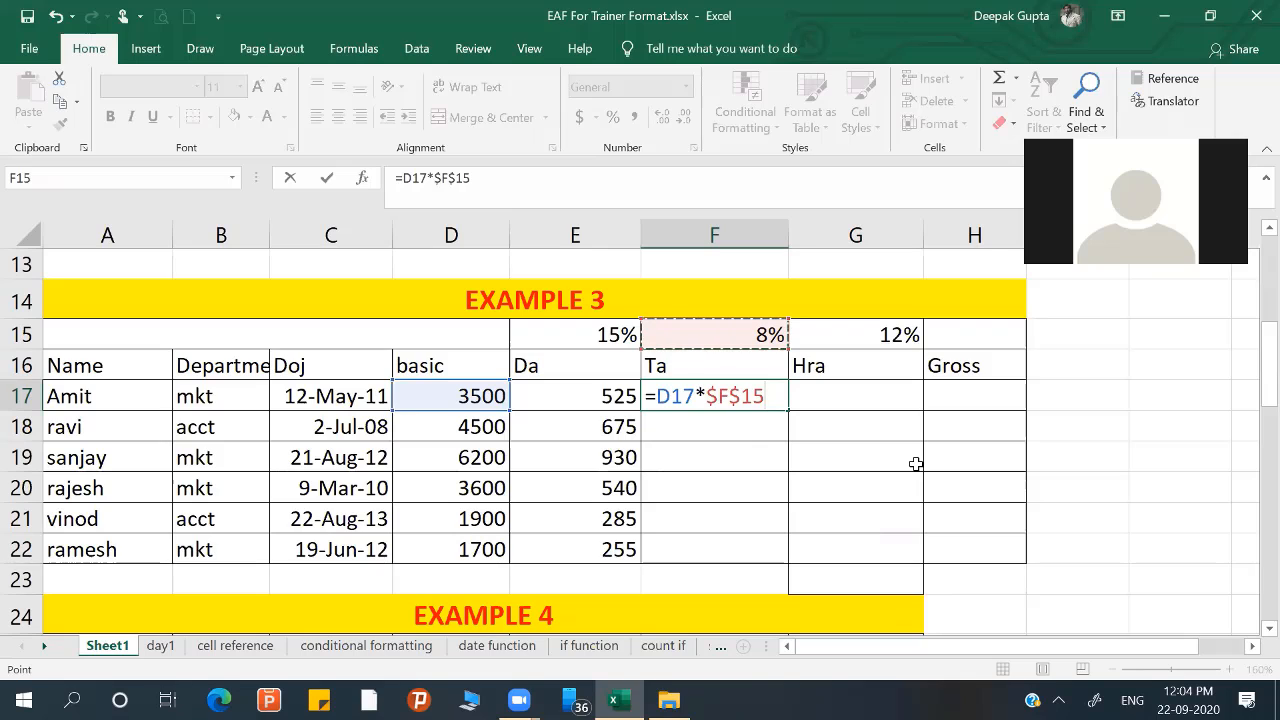
key(Return)
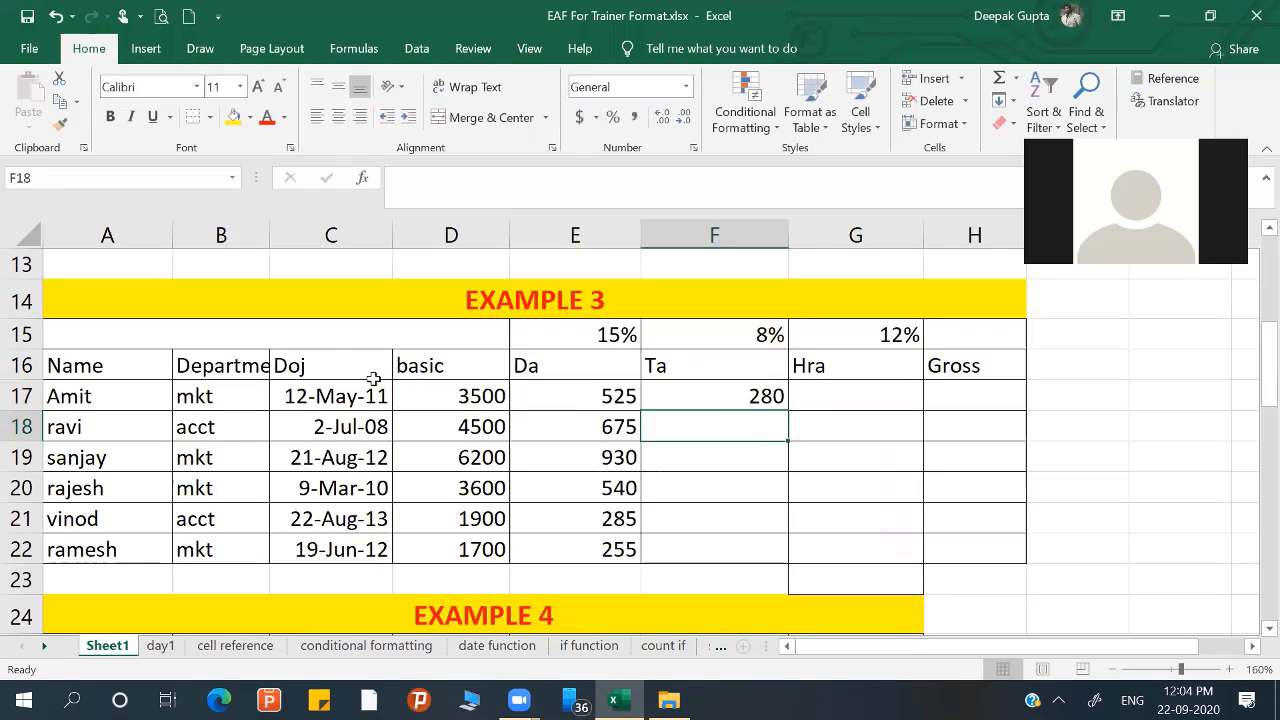
click(705, 405)
drag(785, 412, 750, 557)
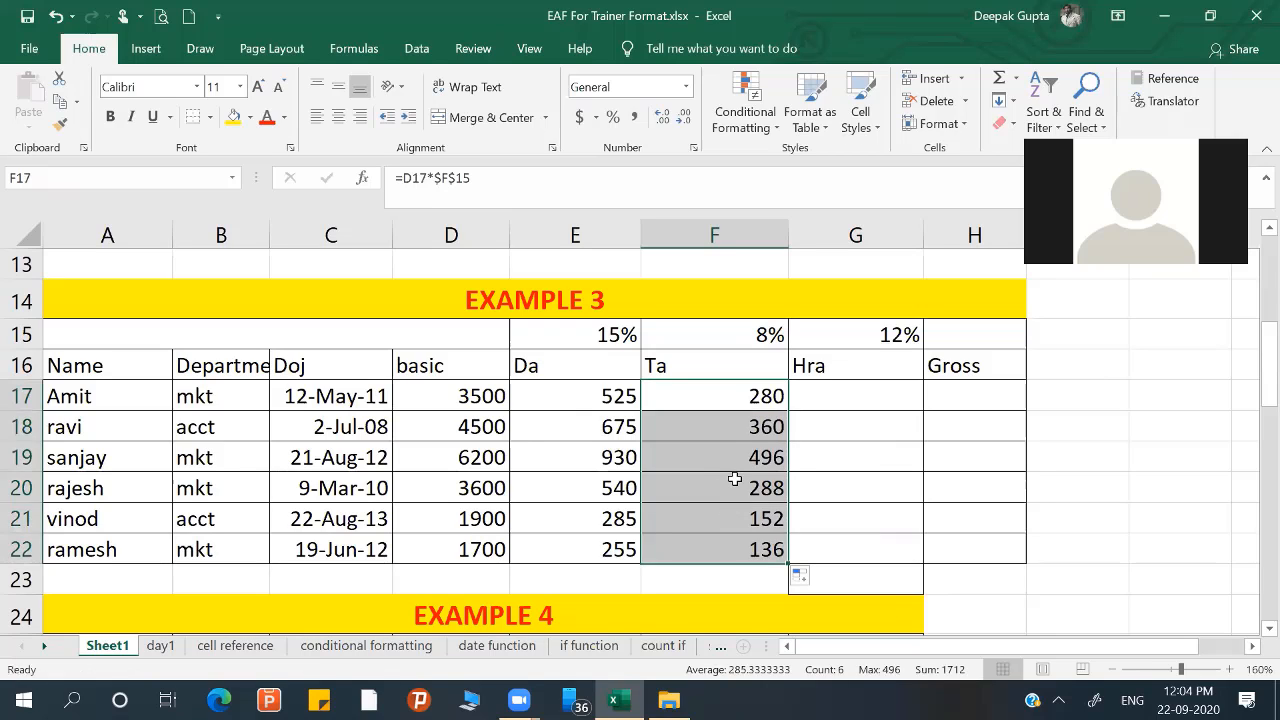
- Inspect the filled Ta formulas in F19 and F18 to compare their basic and rate references
click(738, 482)
double_click(738, 482)
double_click(752, 455)
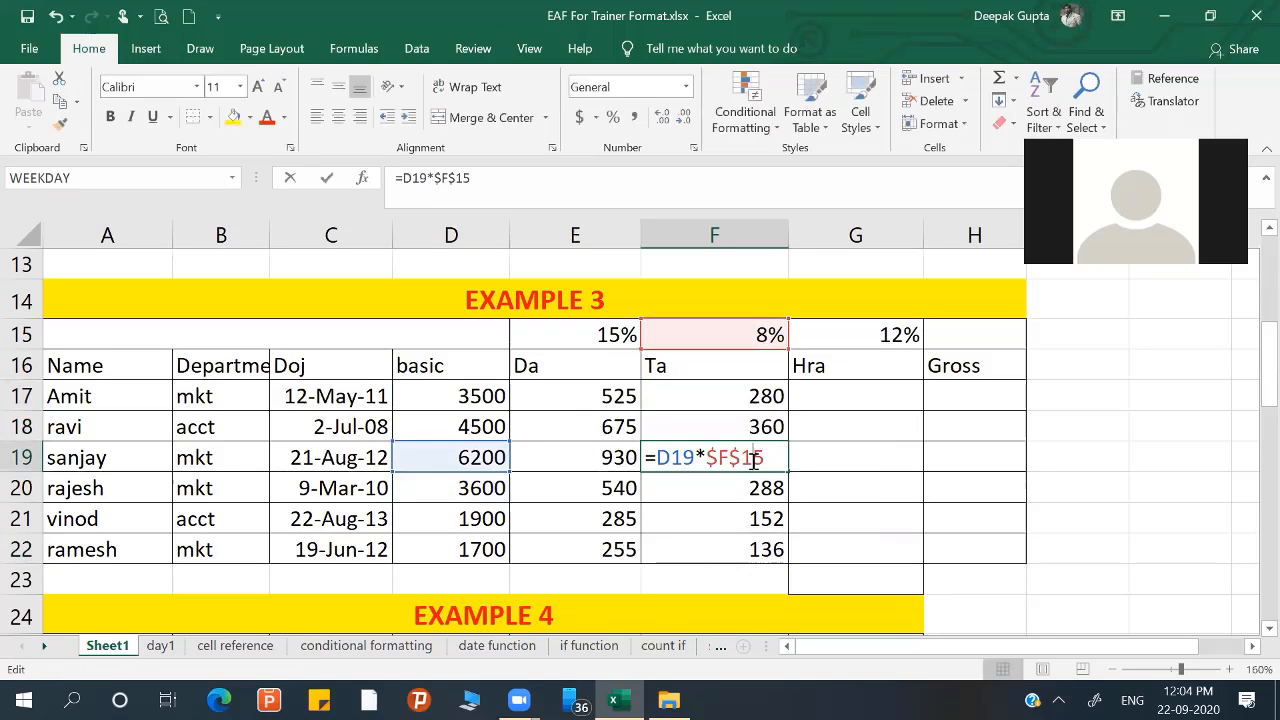
click(745, 434)
double_click(745, 434)
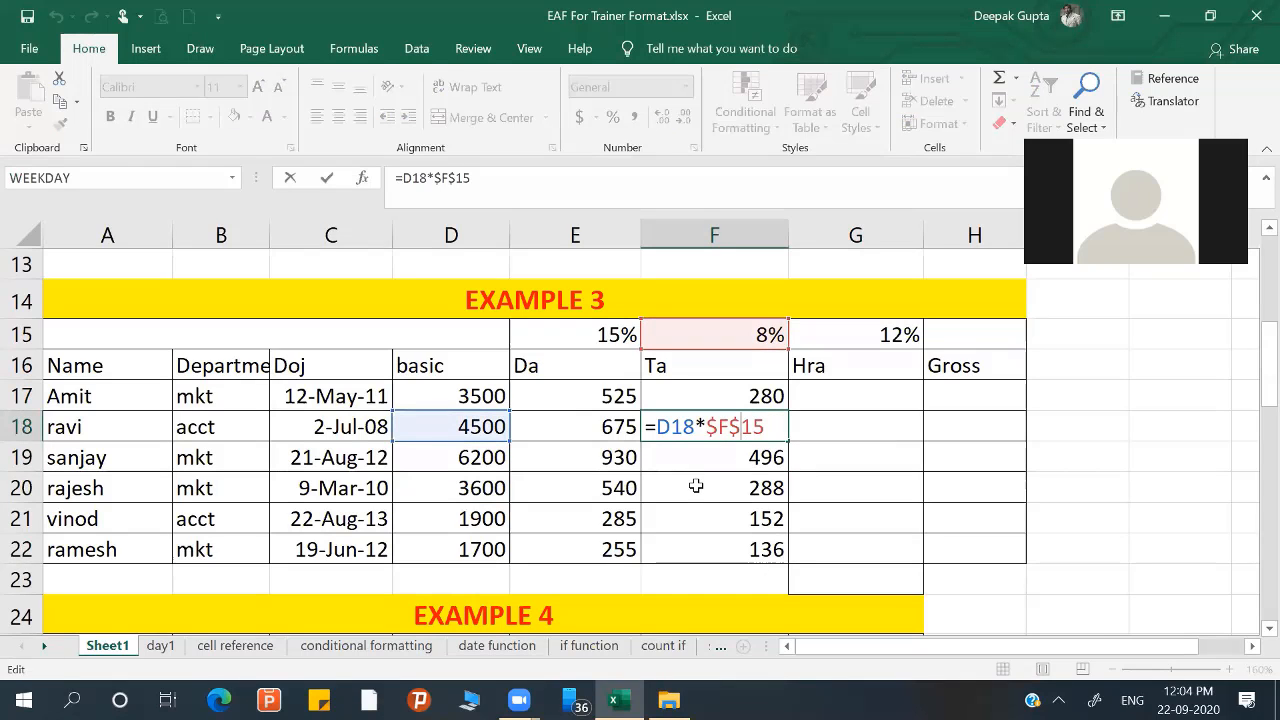
- Enter the Hra formula =D17*12% in G17 with the rate as a fixed value
click(917, 388)
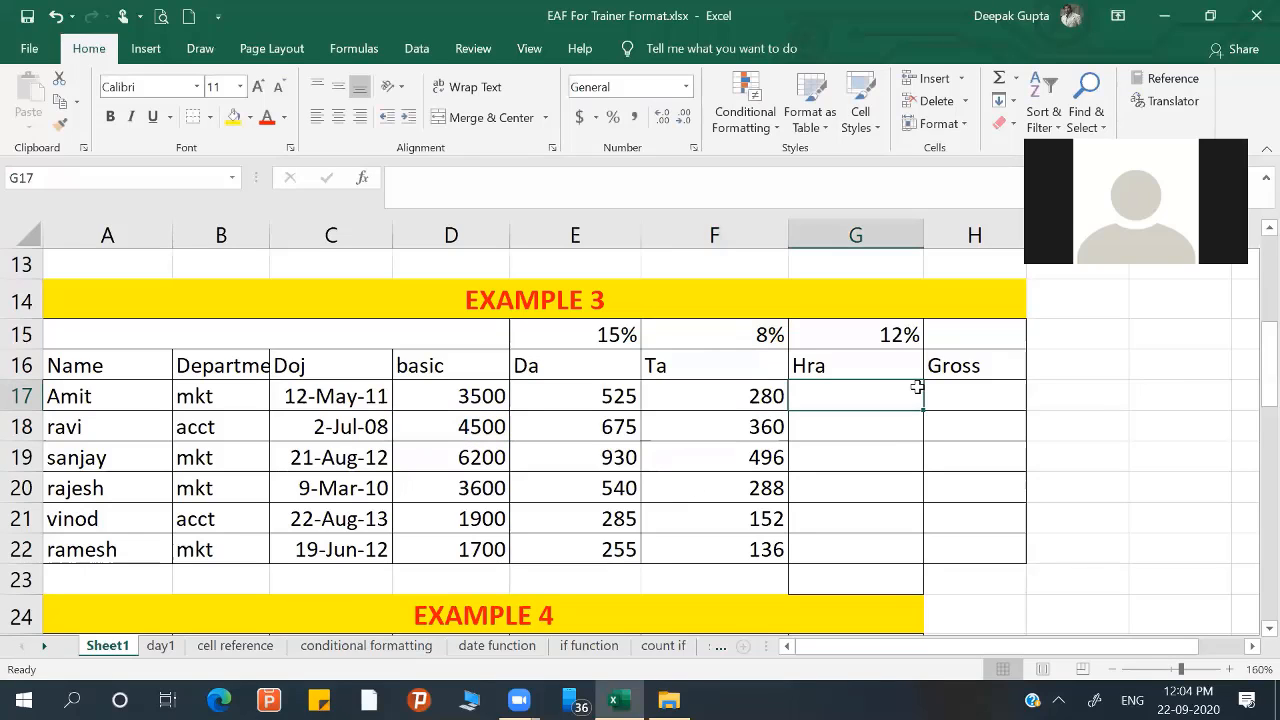
text(=)
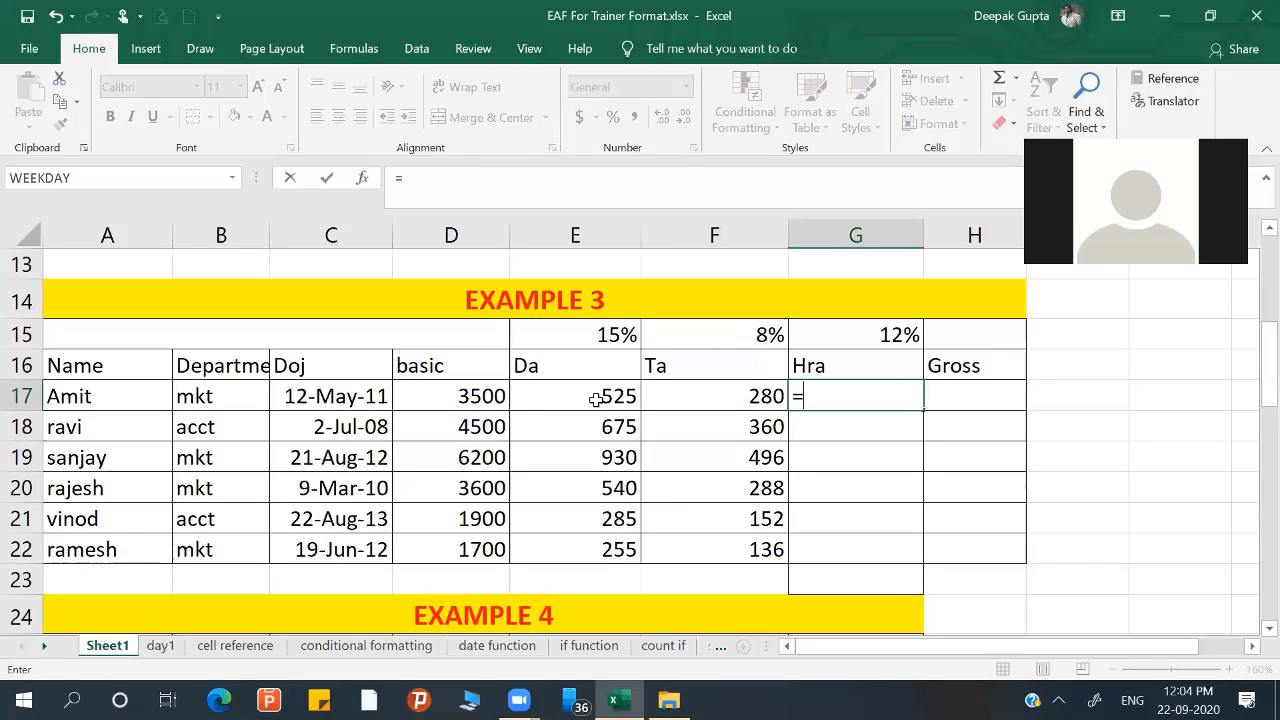
click(452, 399)
text(*12)
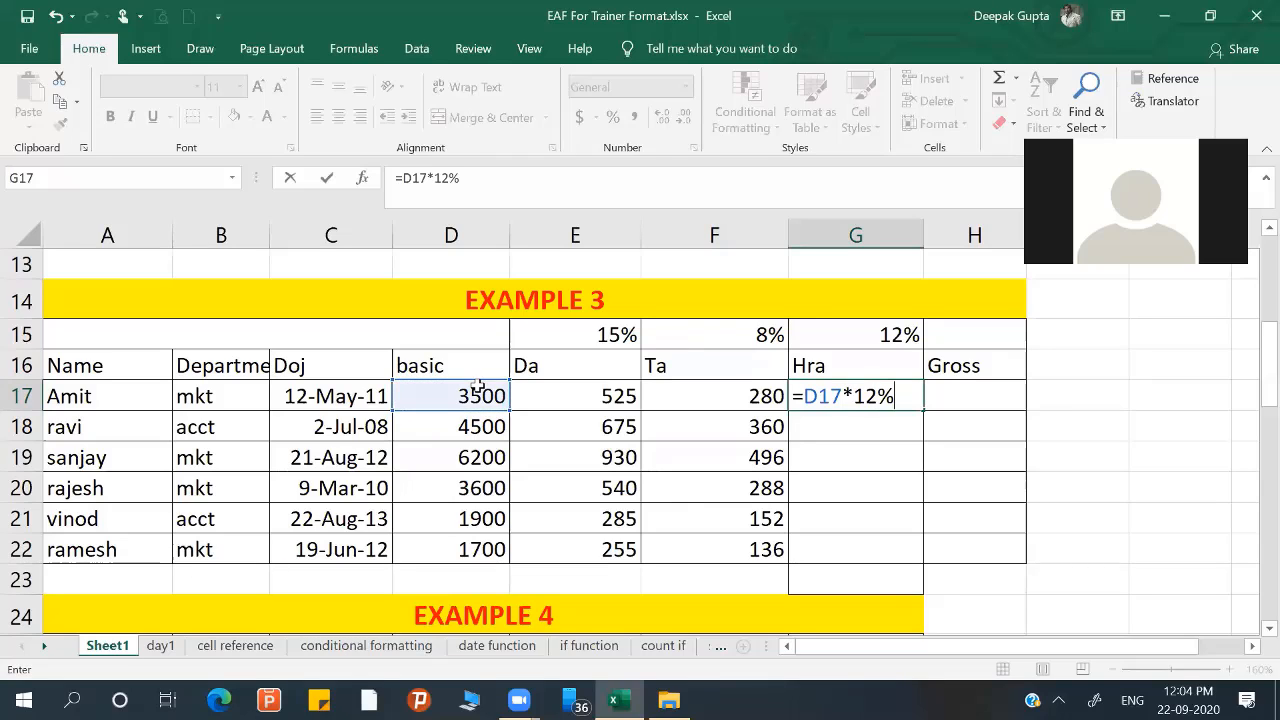
text(%)
key(Return)
- Replace the 12% in G17's formula with the absolute rate reference, giving =D17*$G$15, and fill it down through G22
click(885, 393)
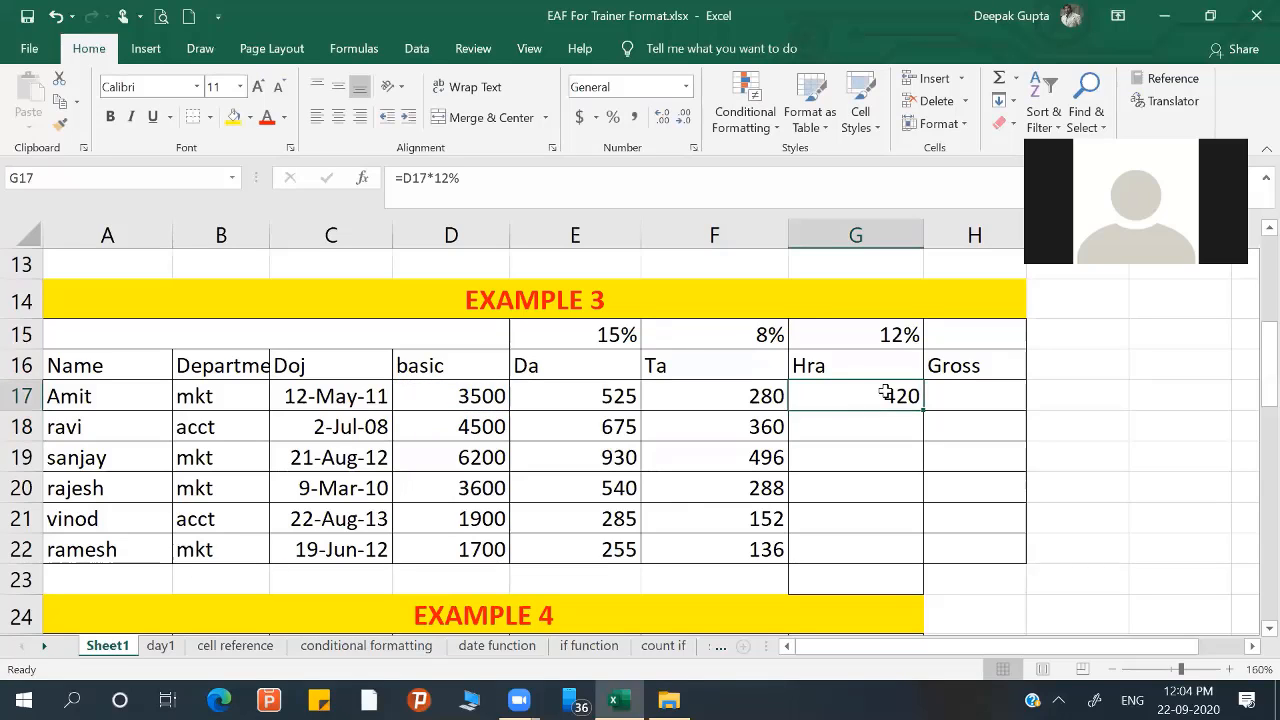
double_click(890, 395)
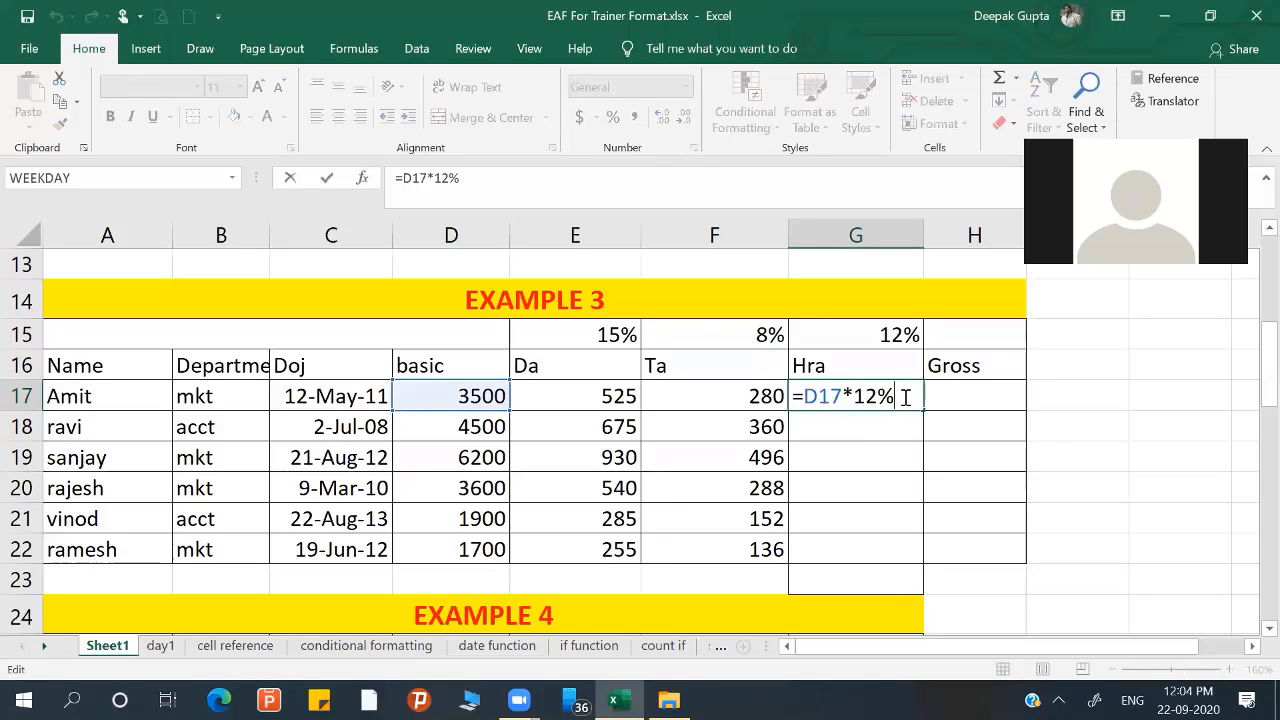
key(BackSpace)
key(BackSpace)
key(BackSpace)
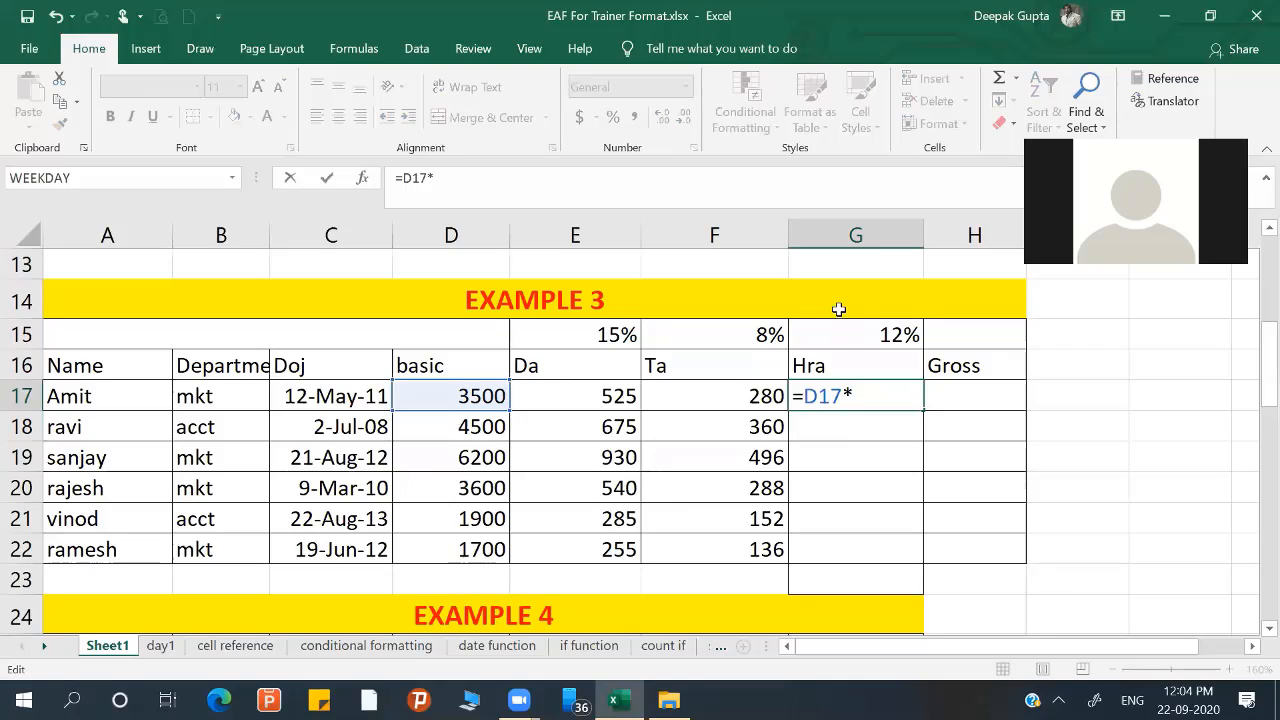
click(846, 323)
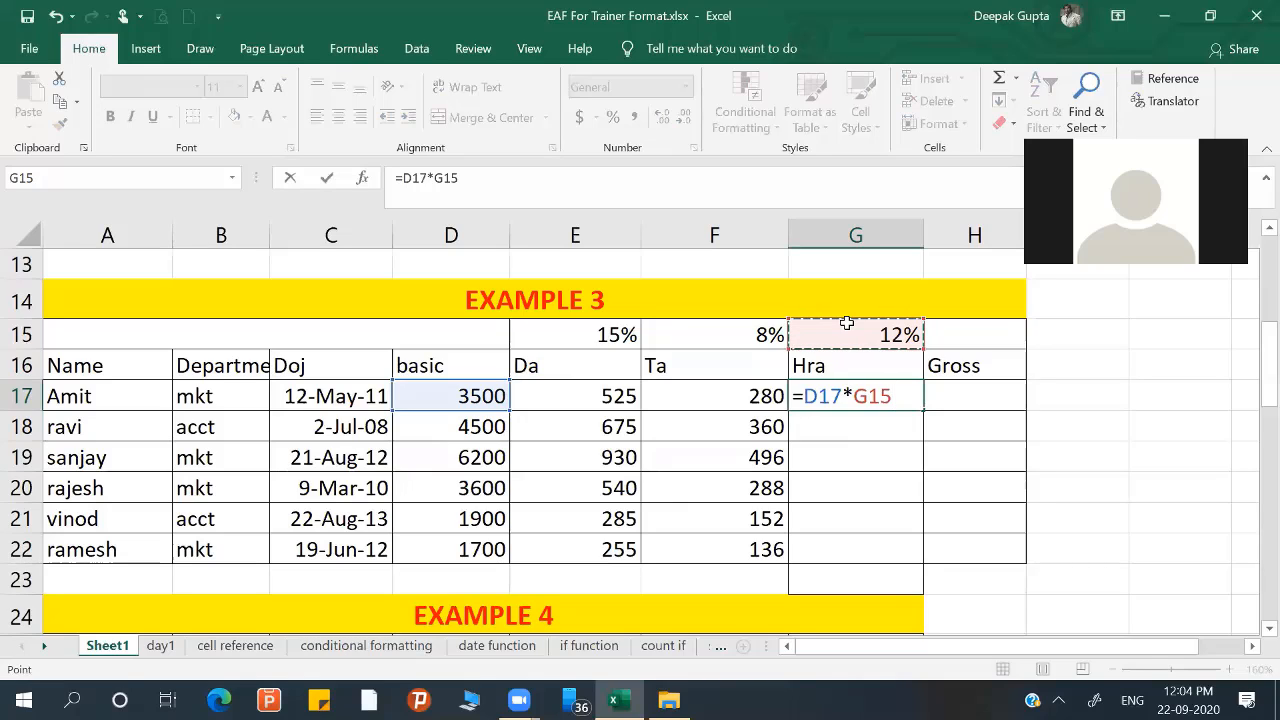
key(F4)
key(Return)
click(922, 406)
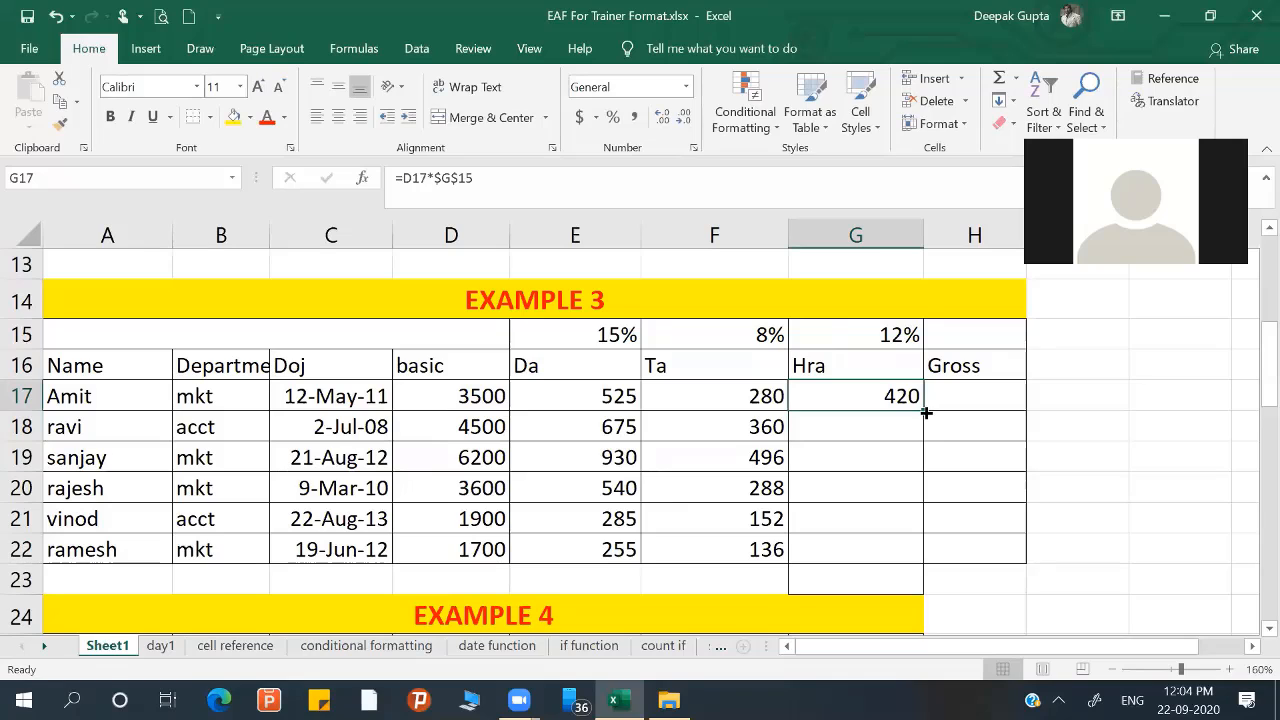
drag(926, 412, 920, 560)
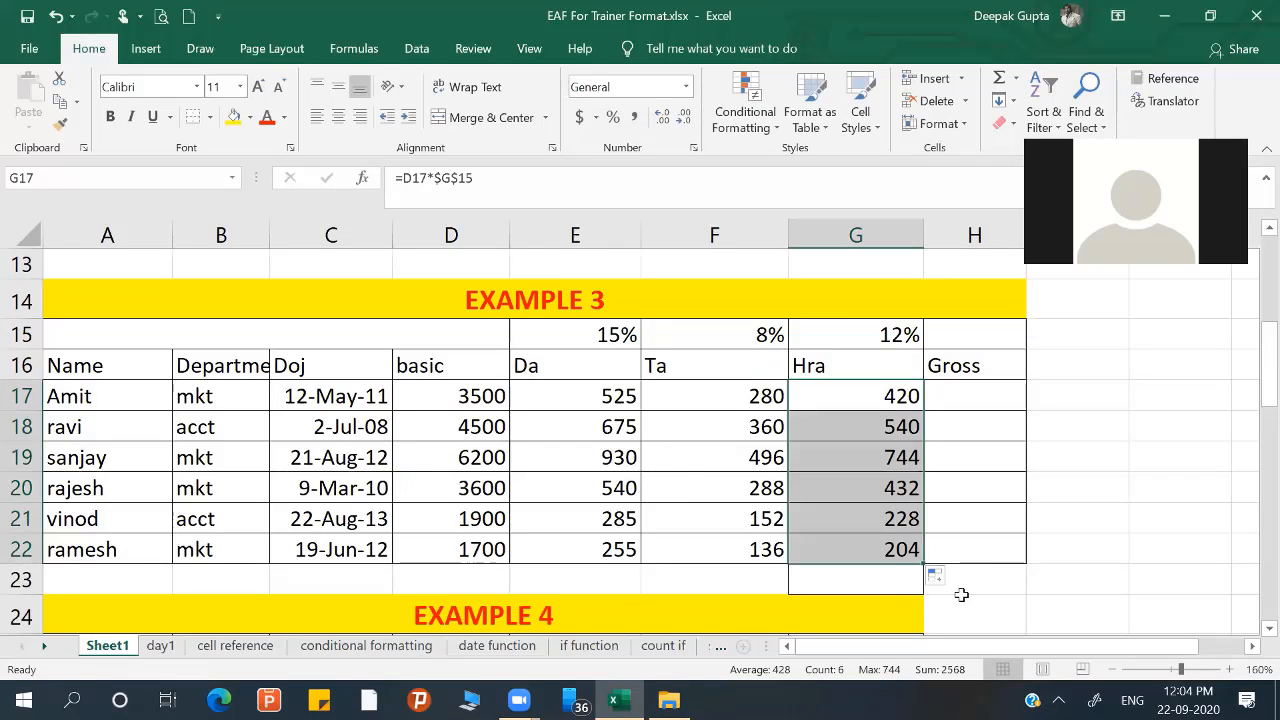
- Calculate Gross in H17 with =SUM(D17:G17) and fill it down through H22
click(941, 390)
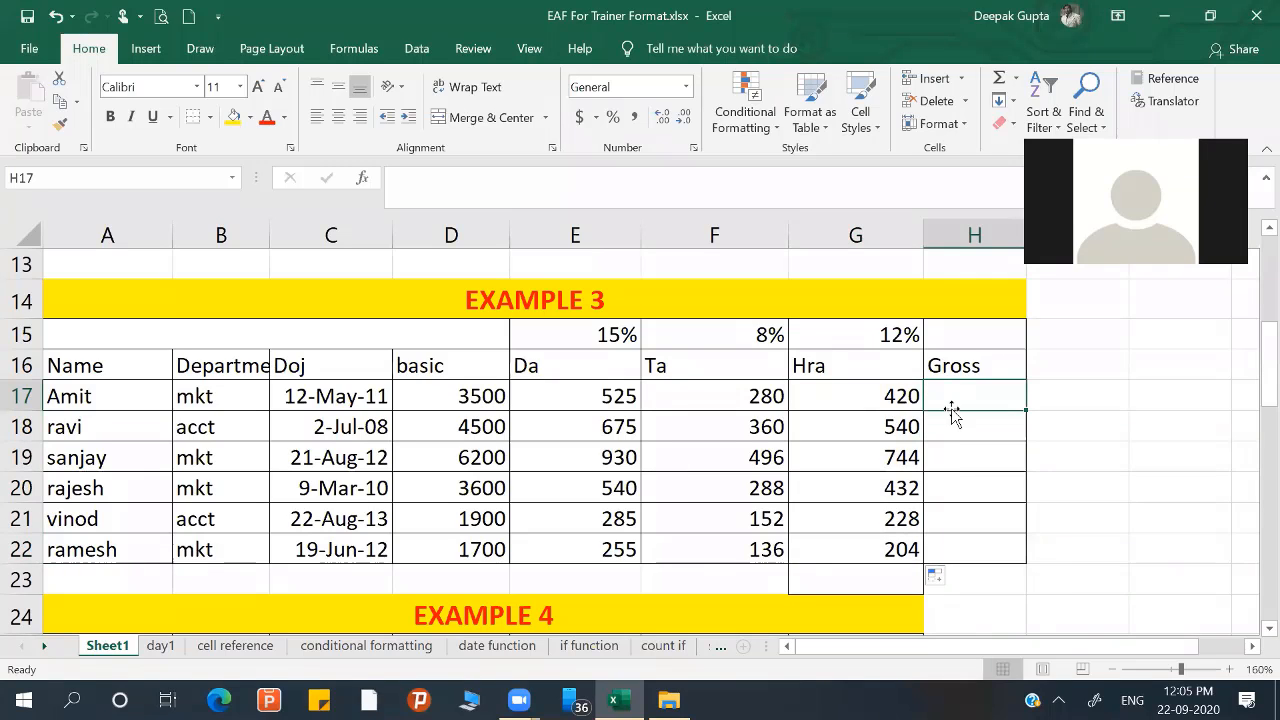
text(=)
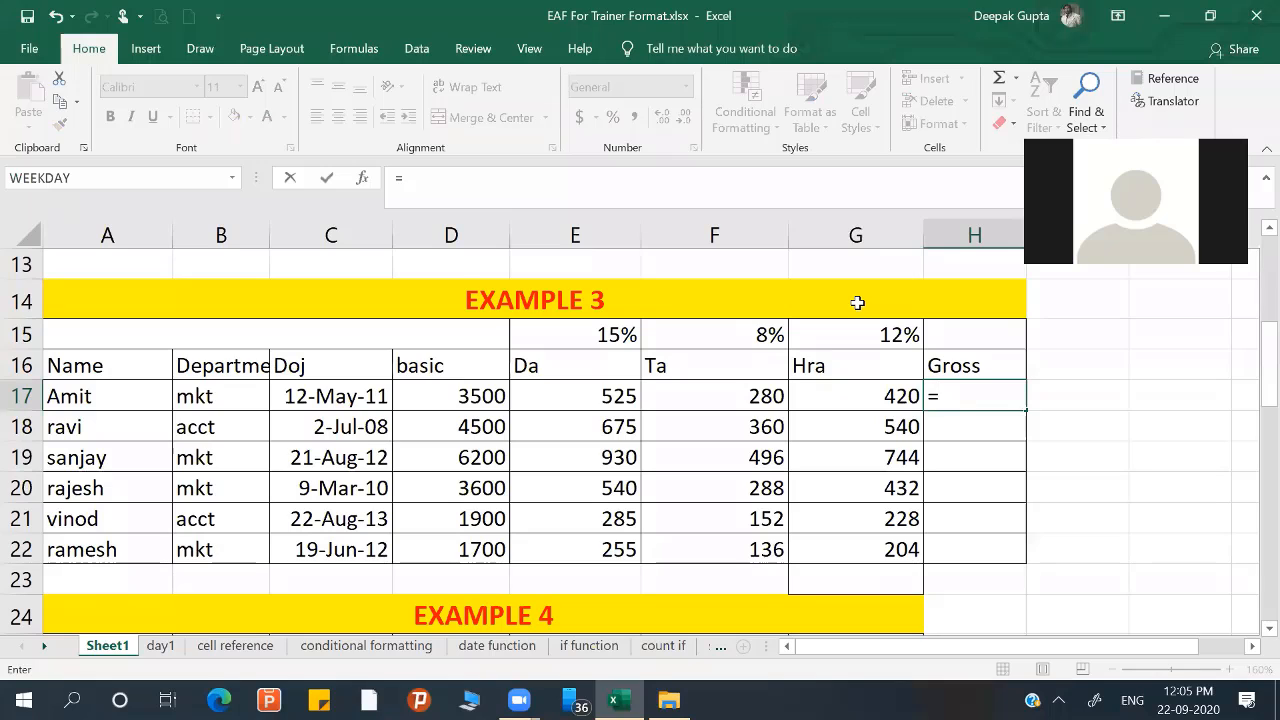
text(sum)
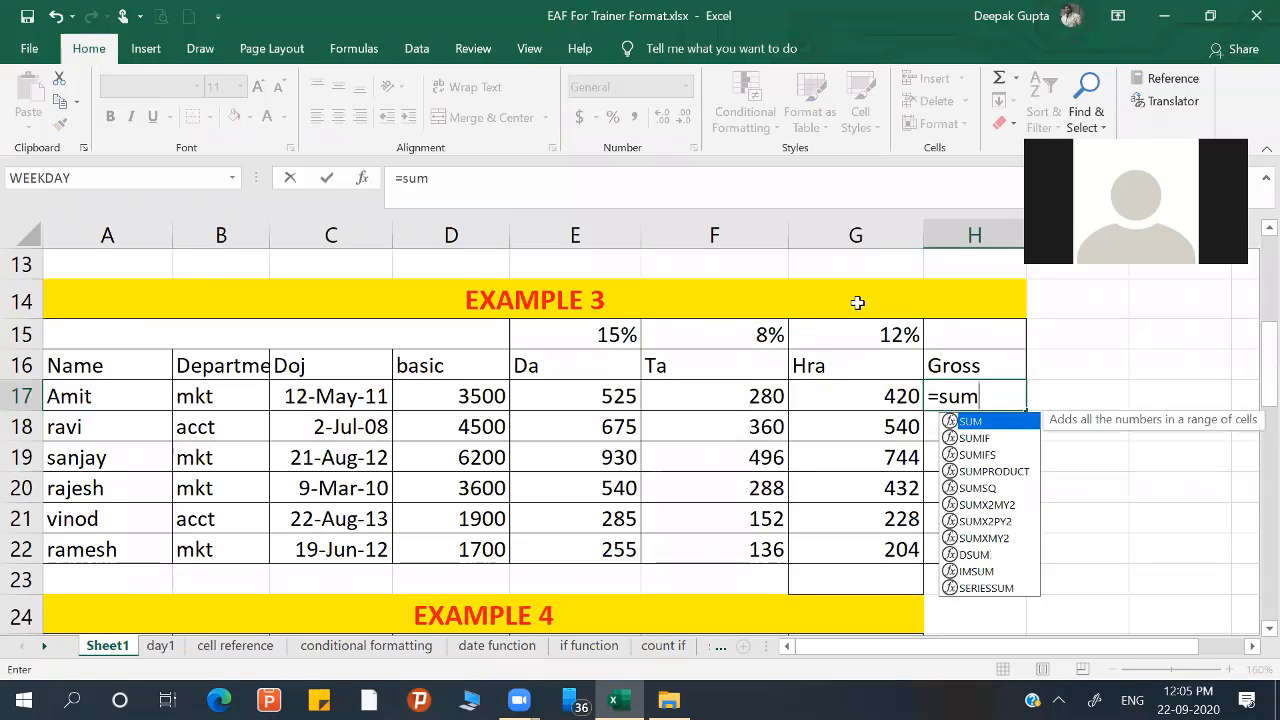
text(()
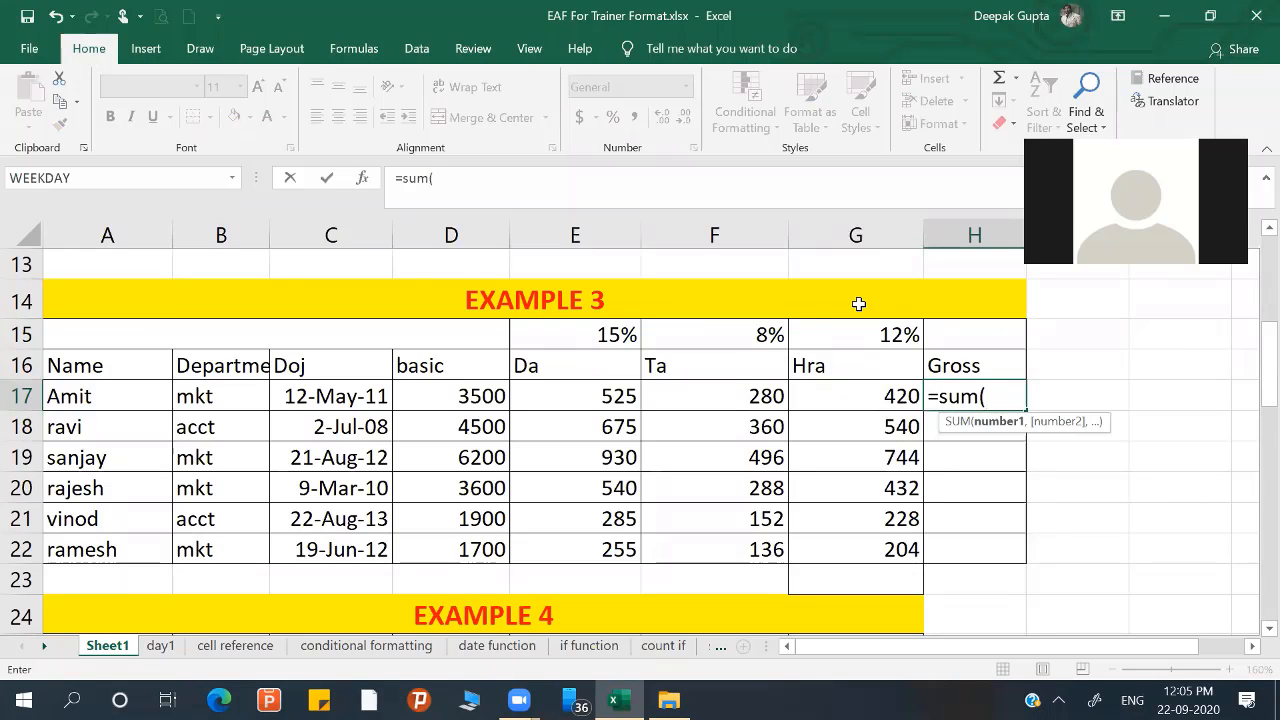
click(494, 395)
drag(621, 410, 895, 406)
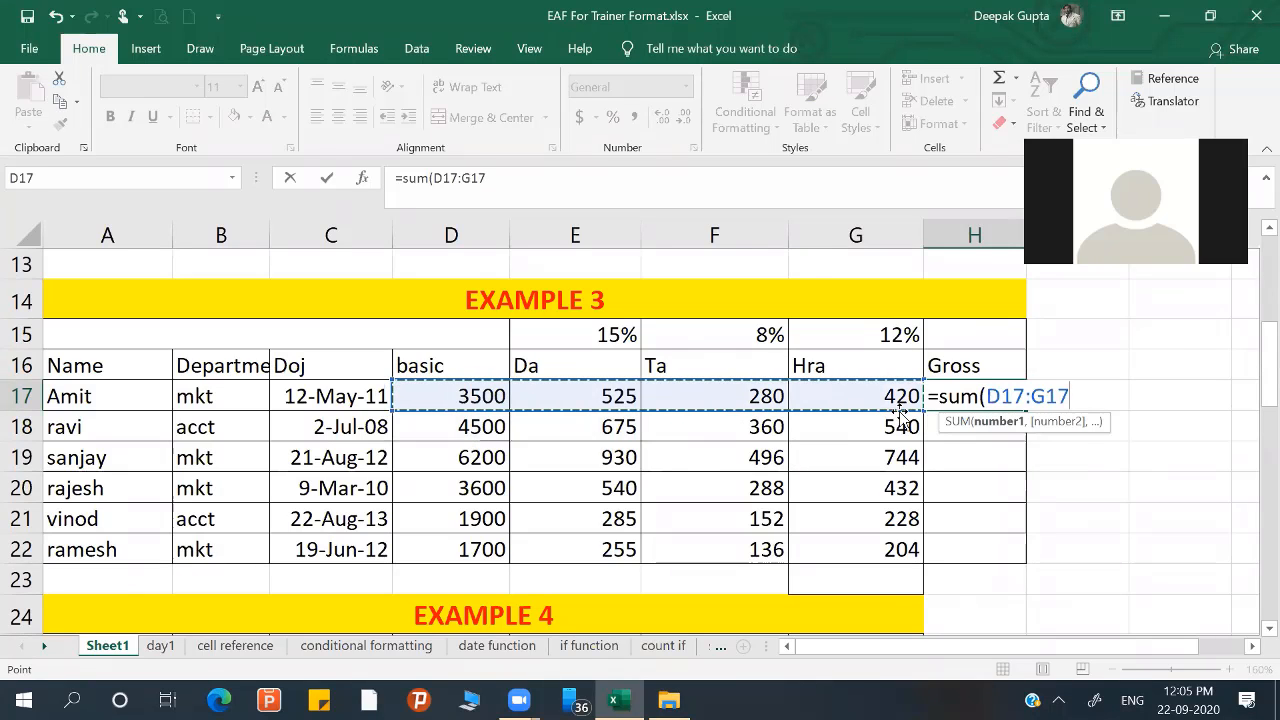
key(Return)
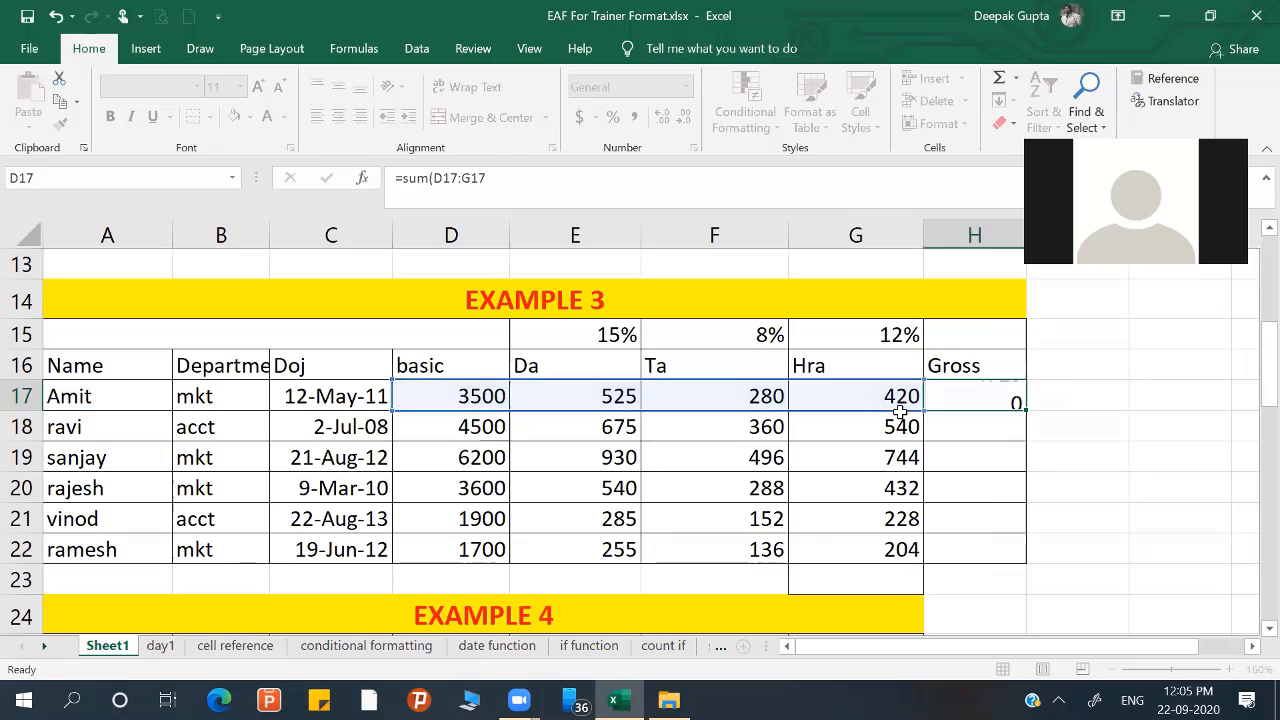
click(955, 392)
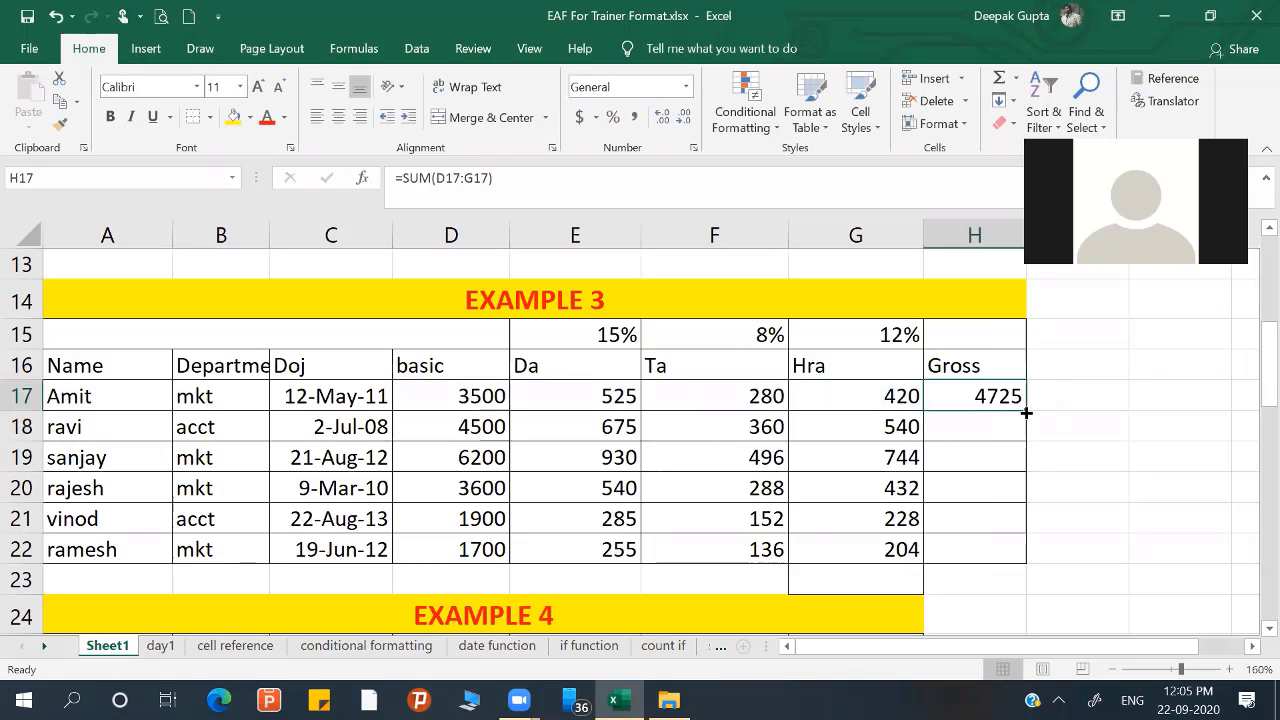
drag(1026, 411, 1015, 560)
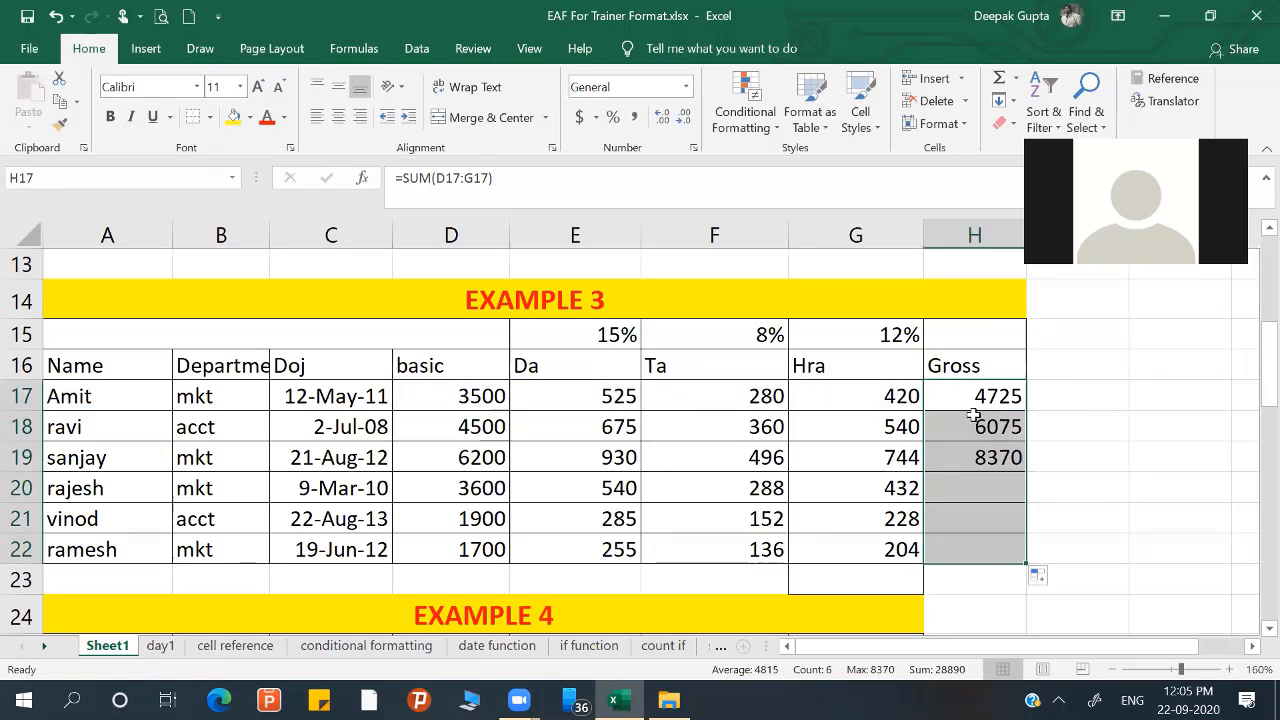
- Re-enter the SUM formula in H17 without its closing bracket, and check how the formula is stored
click(976, 398)
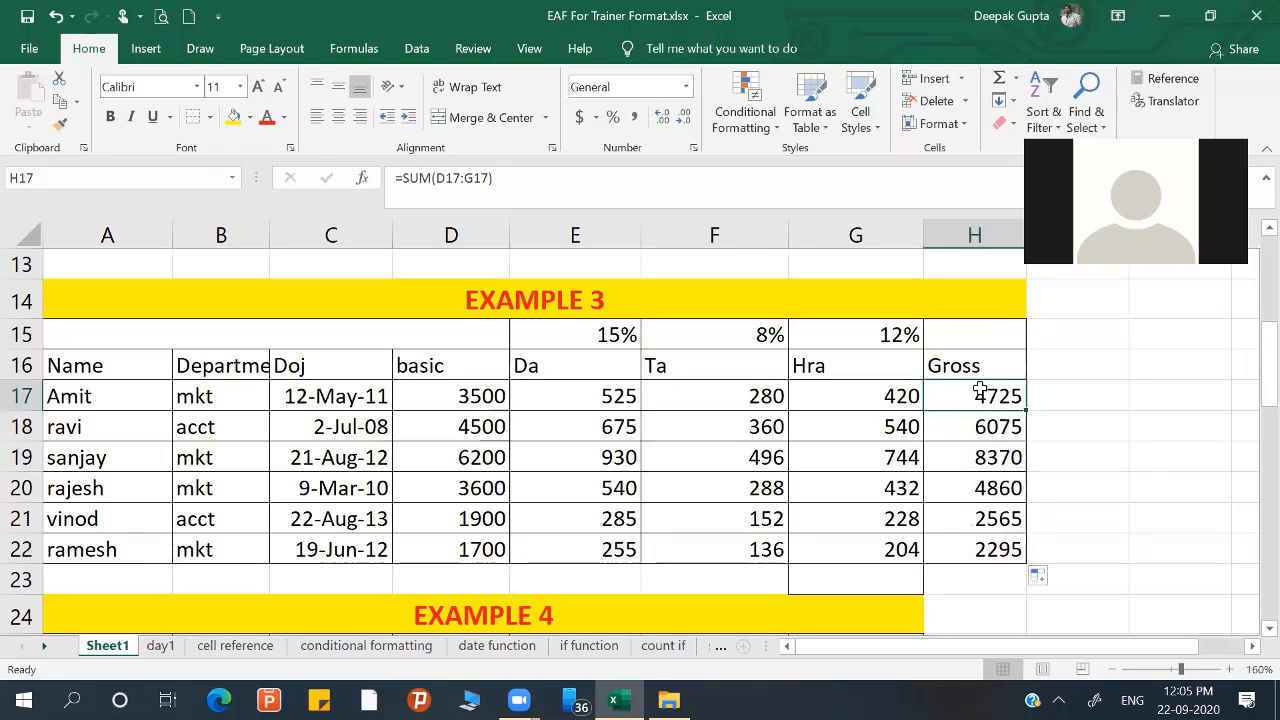
double_click(1015, 398)
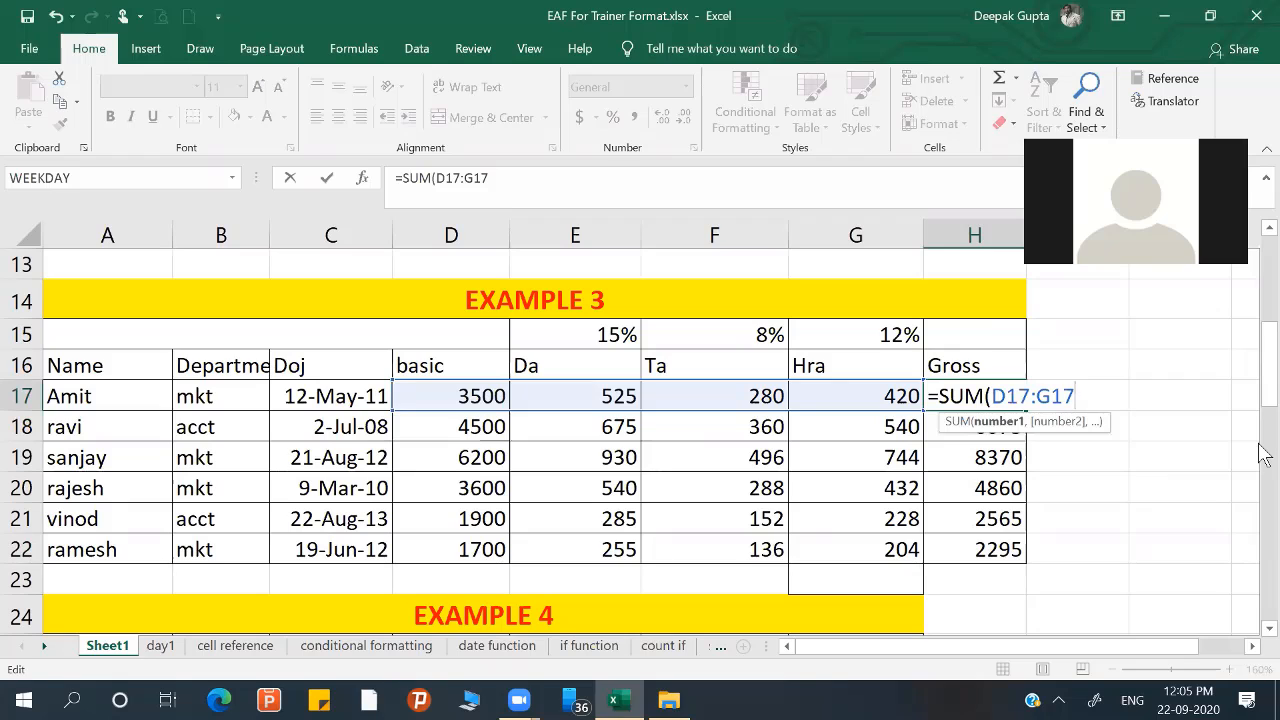
key(Return)
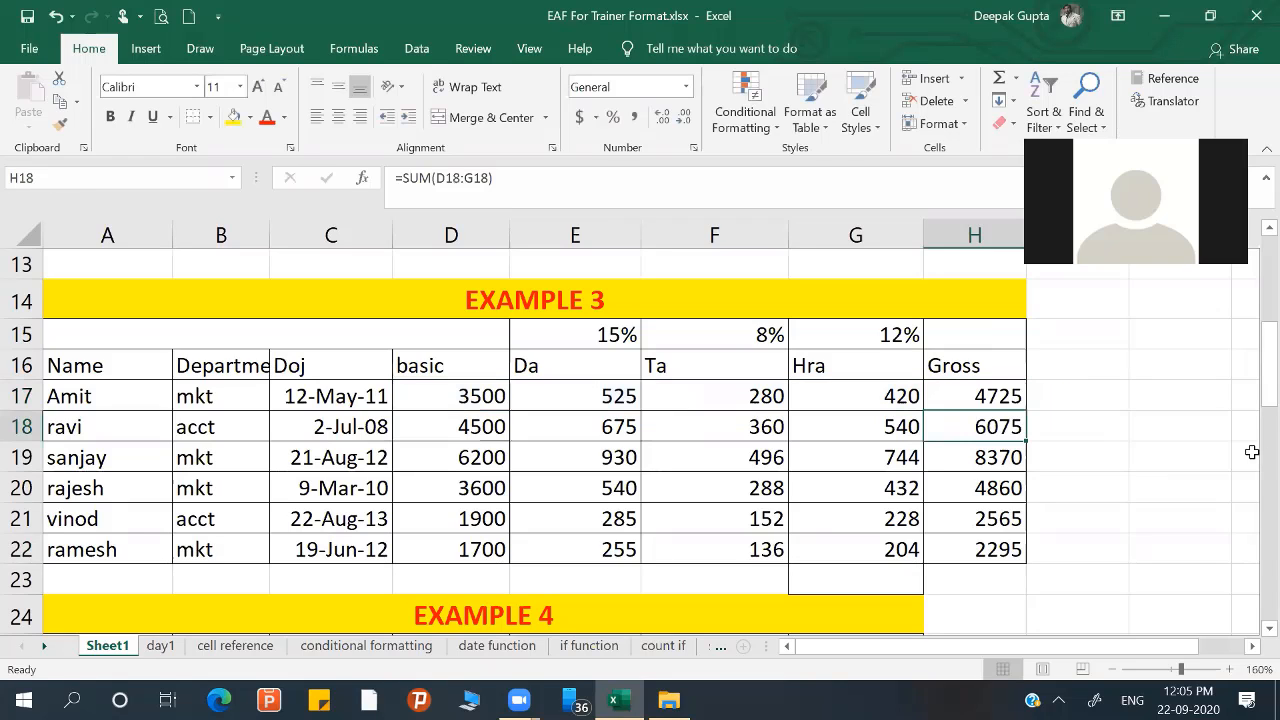
click(977, 396)
double_click(1005, 398)
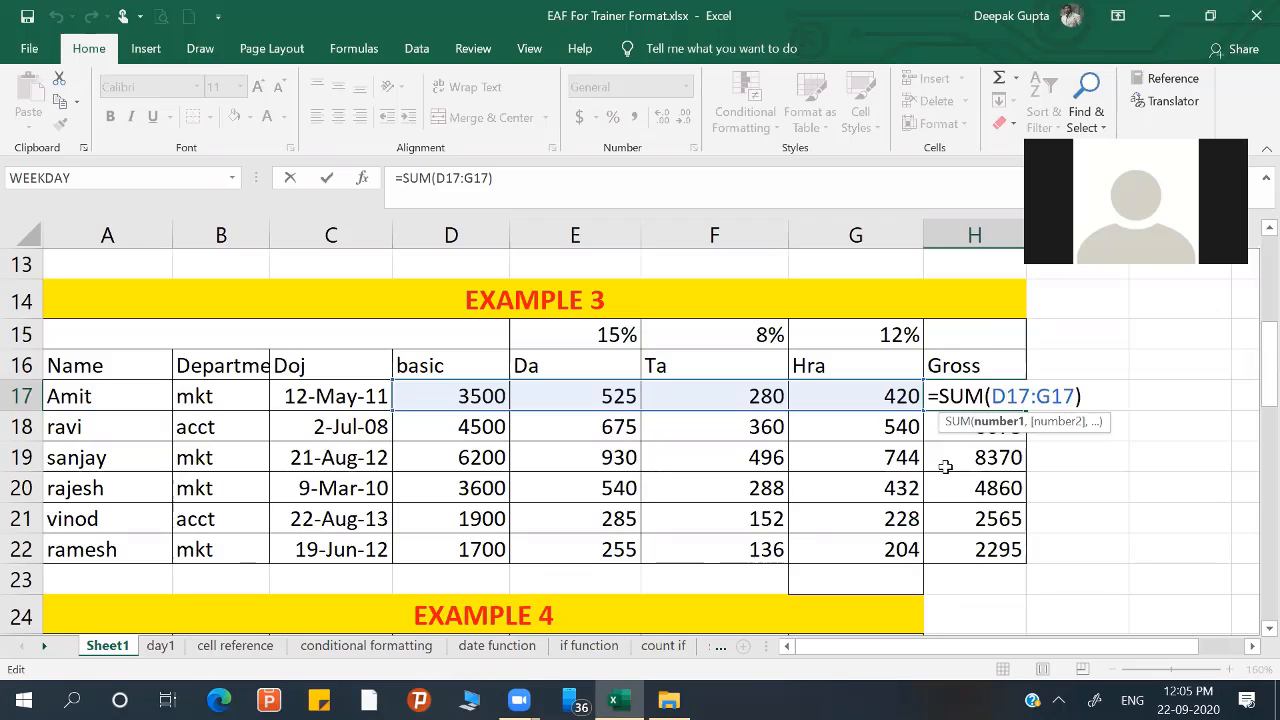
key(Return)
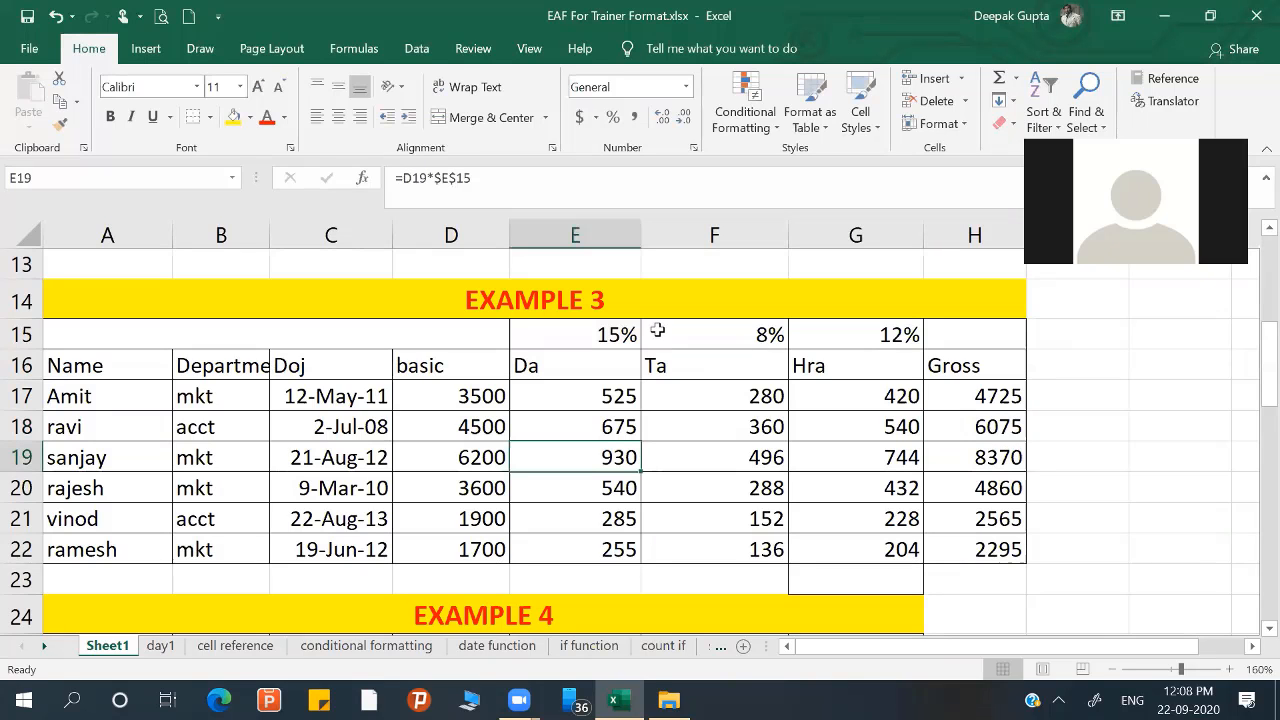
- Look over the Example 1, 2 and 3 tables and the Example 4 fees table with its questions
scroll(666, 363, up, 2)
scroll(479, 425, down, 1)
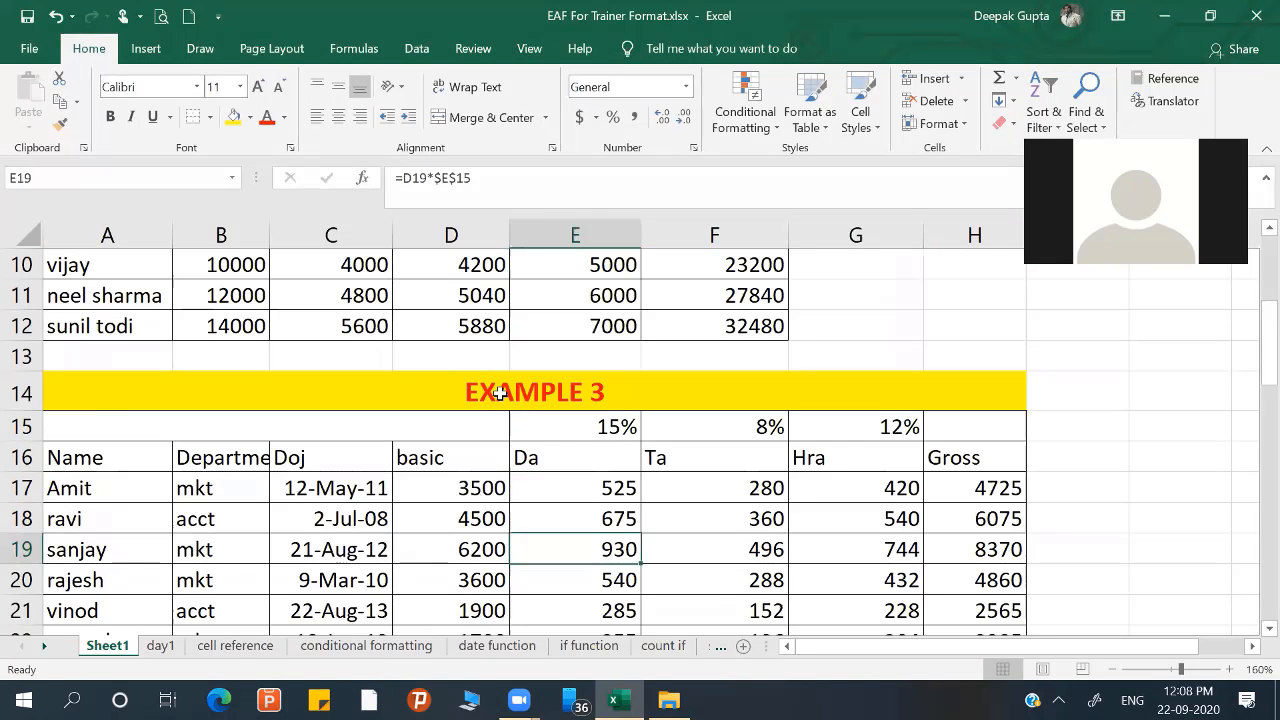
scroll(490, 400, up, 3)
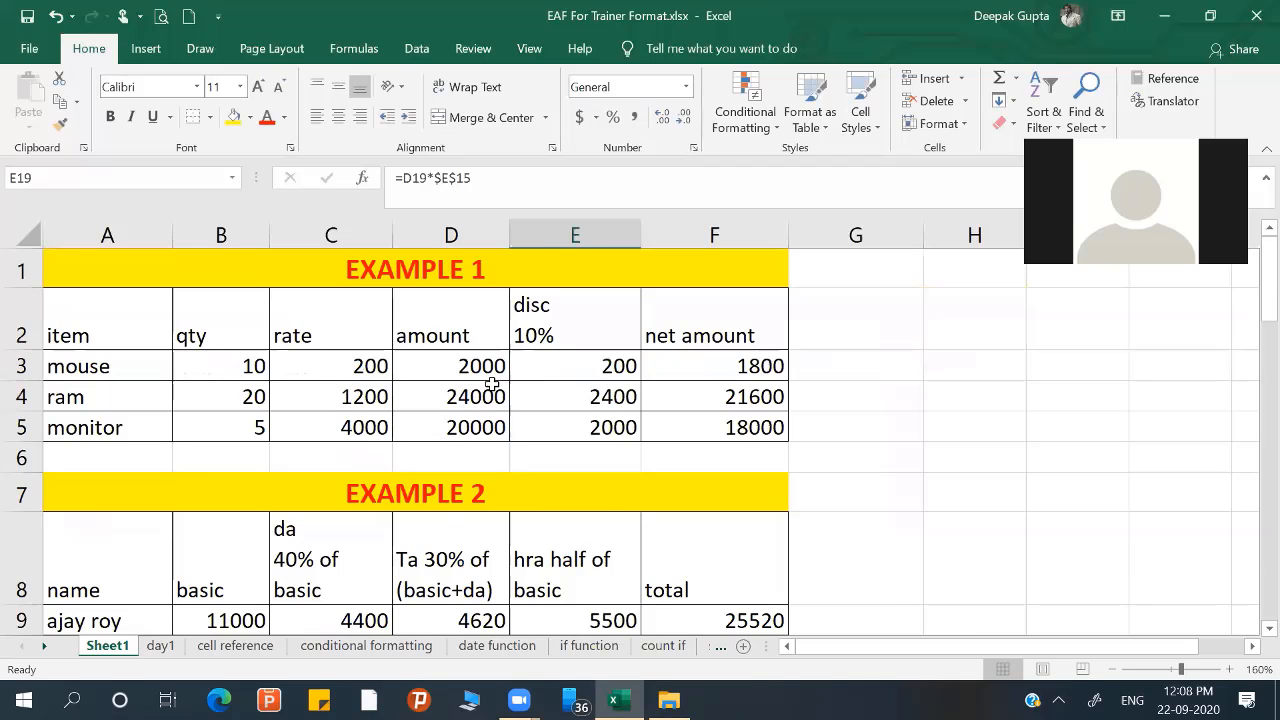
scroll(495, 383, down, 2)
scroll(495, 383, up, 2)
scroll(495, 383, down, 2)
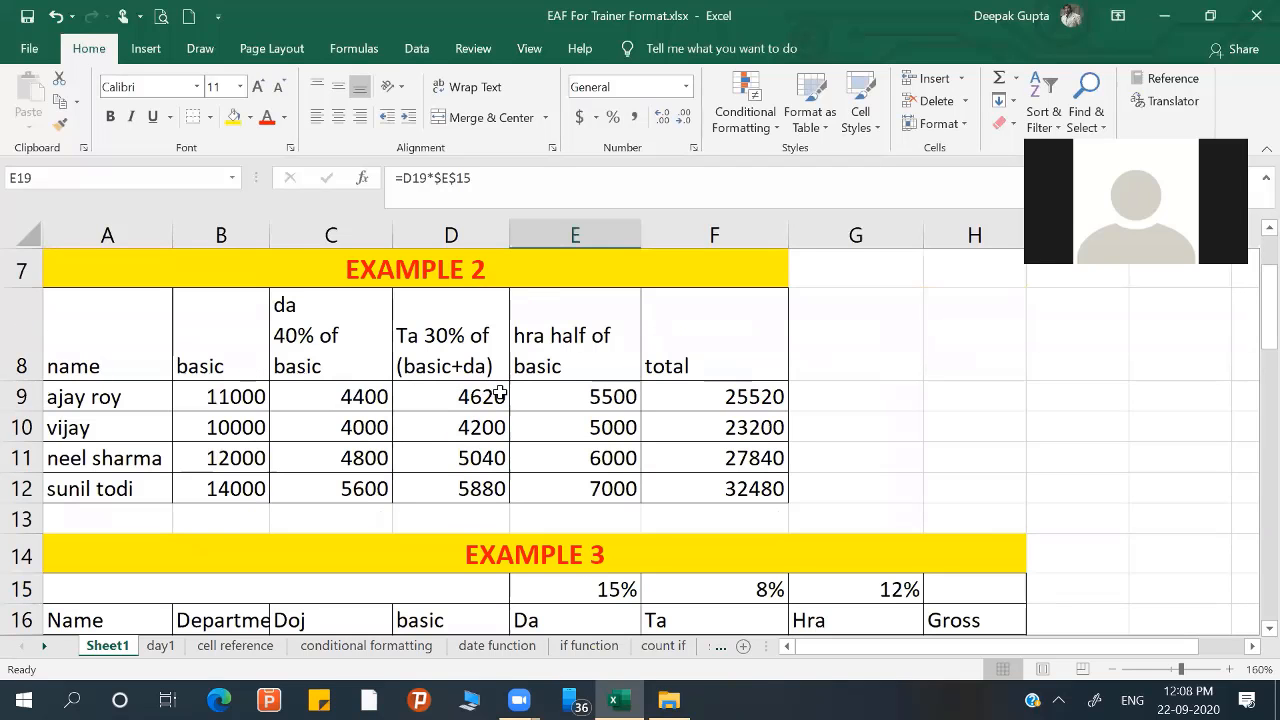
scroll(509, 395, down, 4)
scroll(510, 392, down, 2)
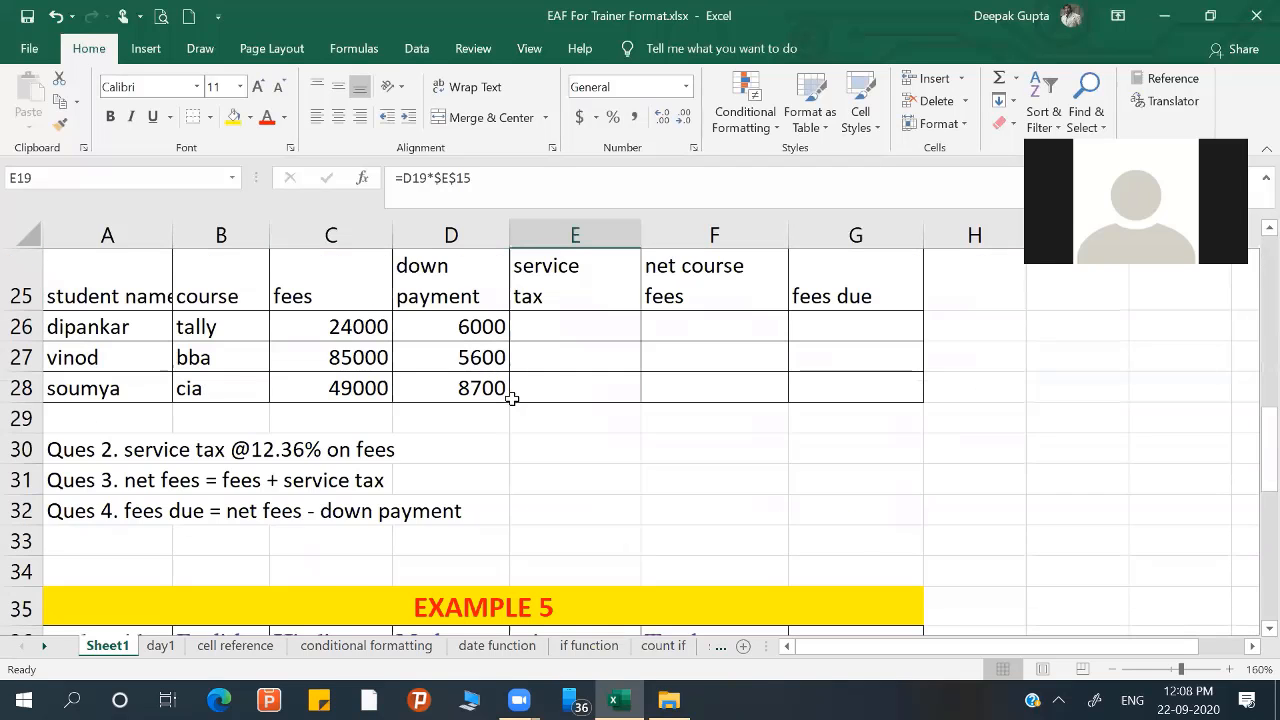
scroll(512, 392, up, 3)
scroll(477, 380, down, 2)
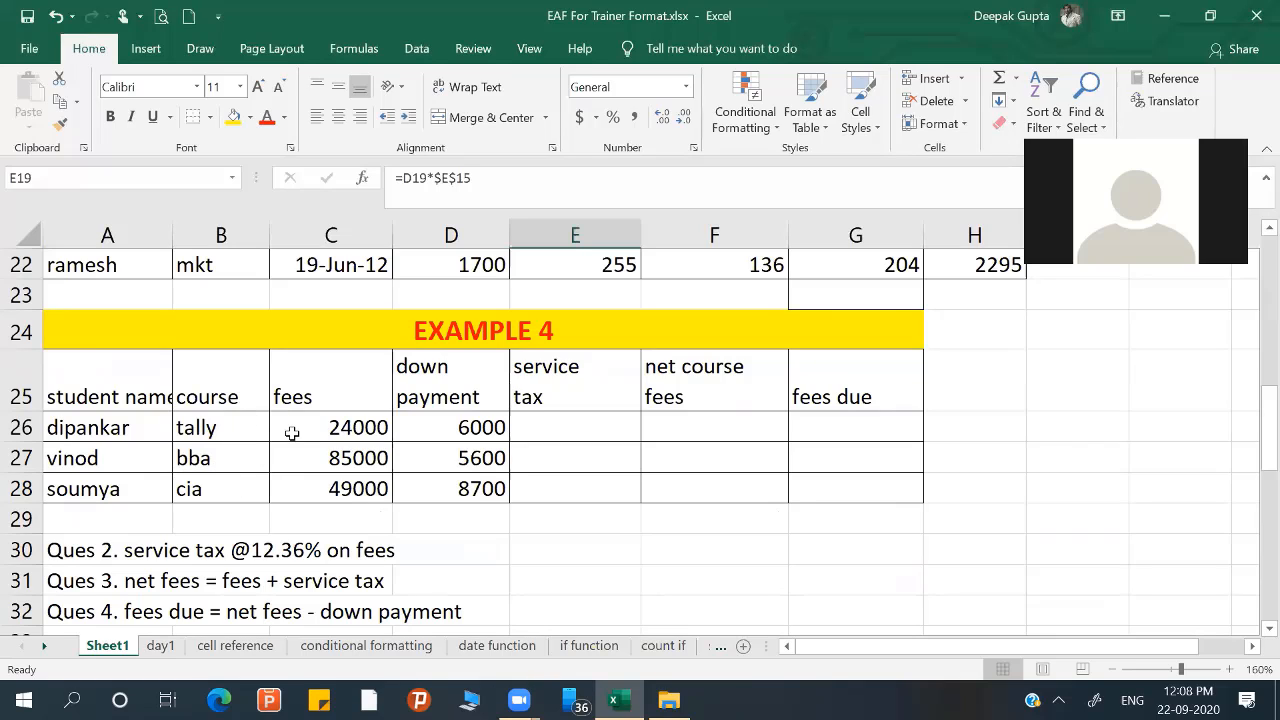
double_click(234, 484)
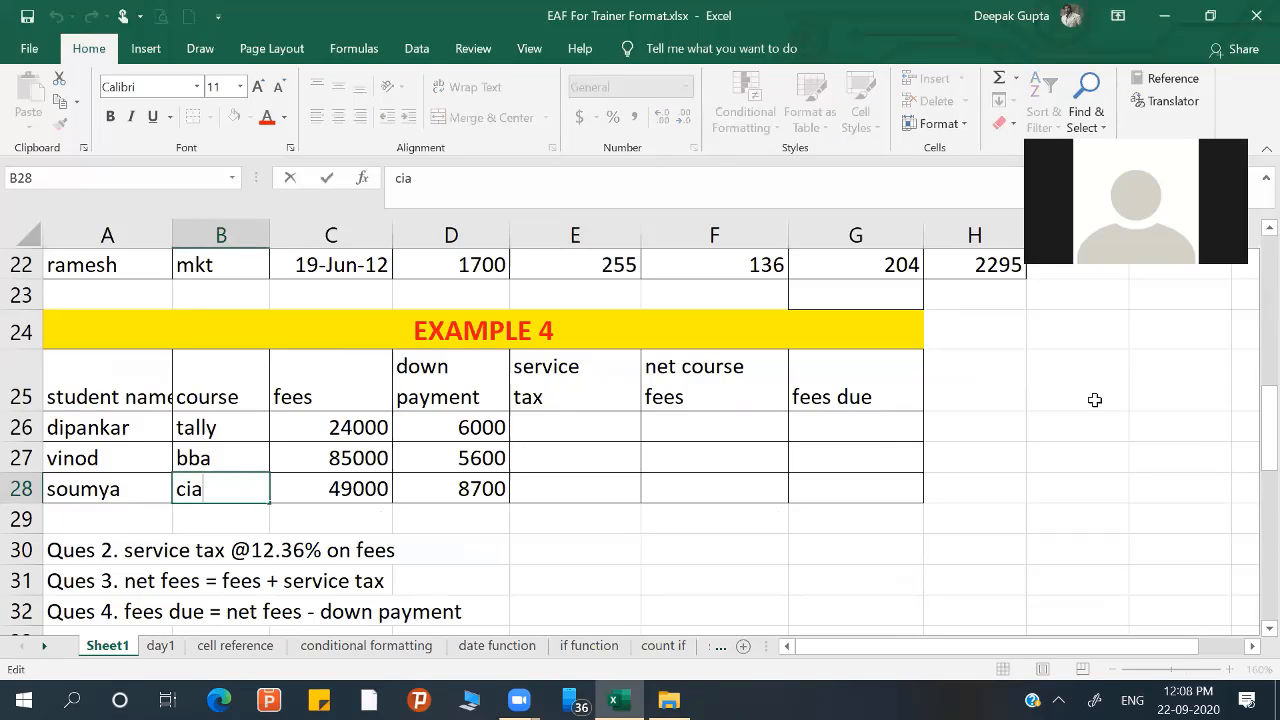
key(Escape)
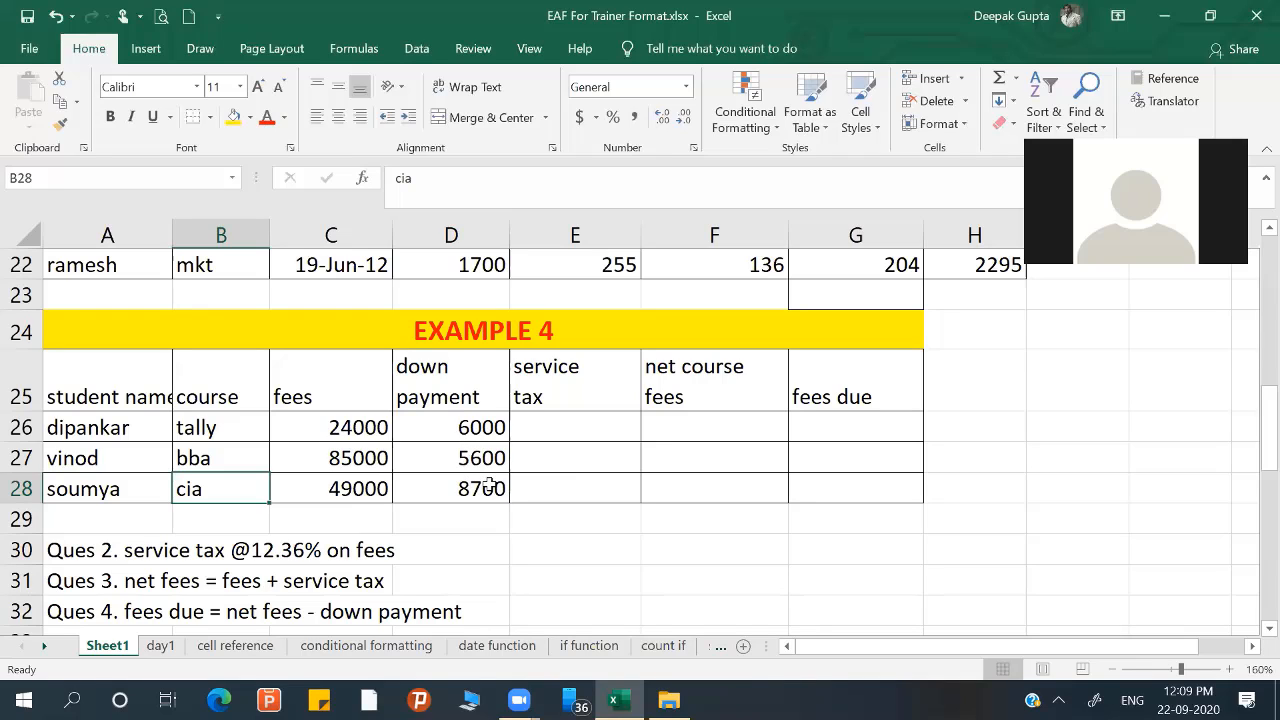
- Calculate the service tax in E26 with =C26*12.36% and fill it down through E28
click(528, 424)
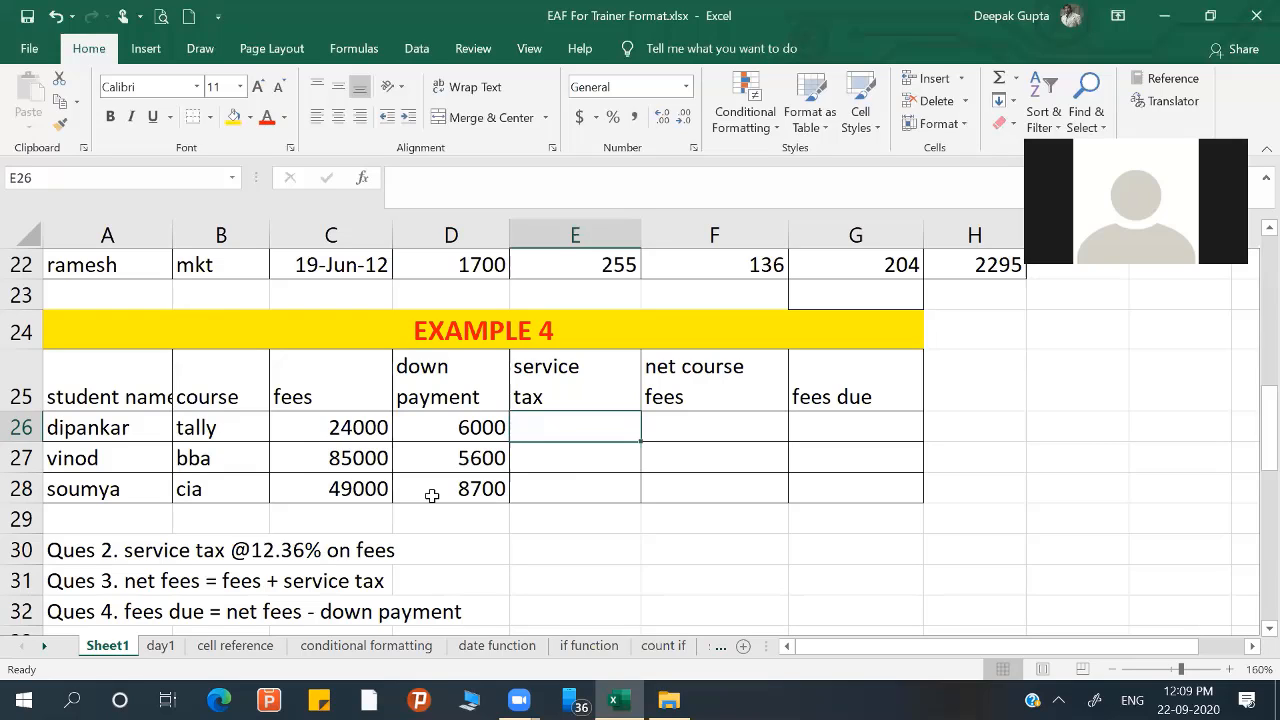
text(=)
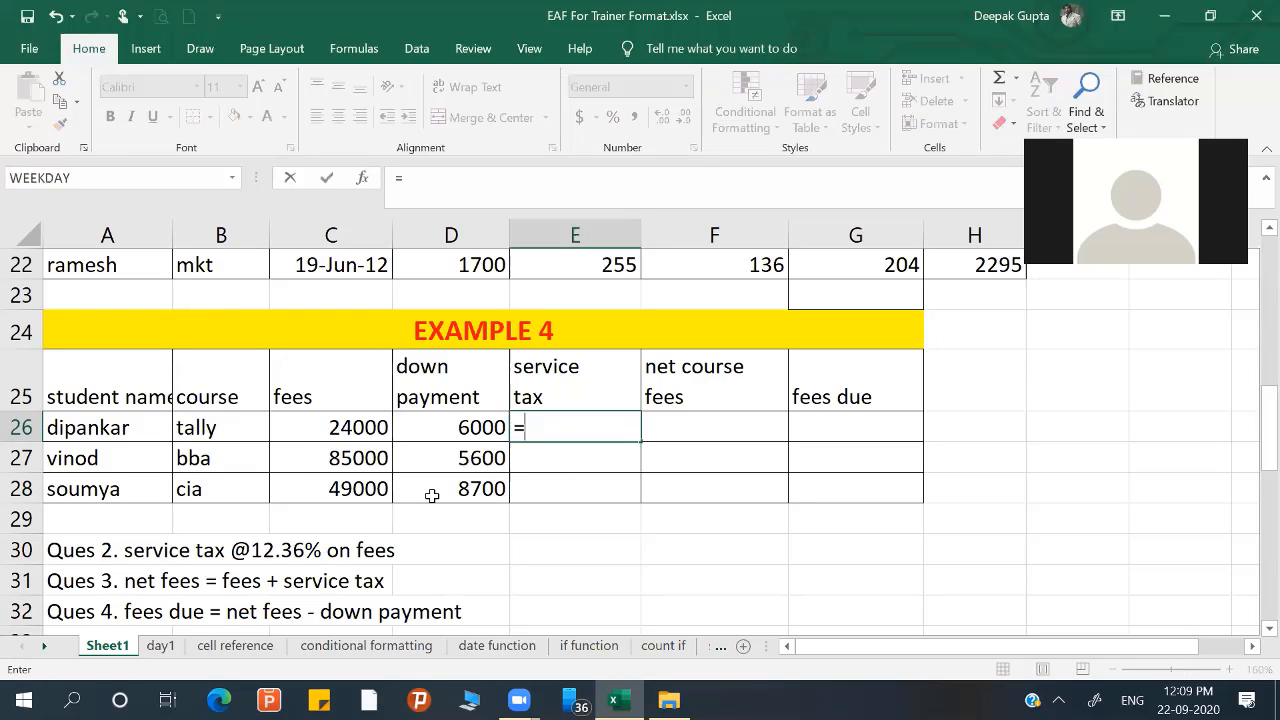
click(332, 427)
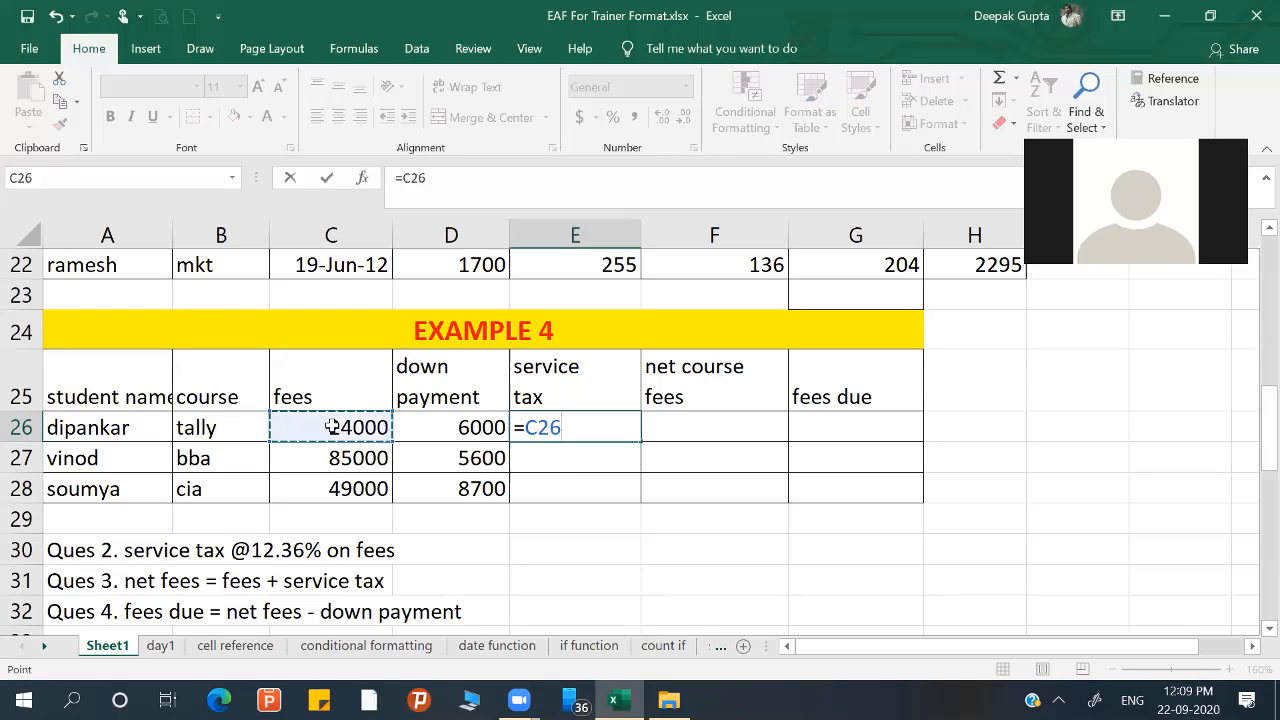
text(*12.36)
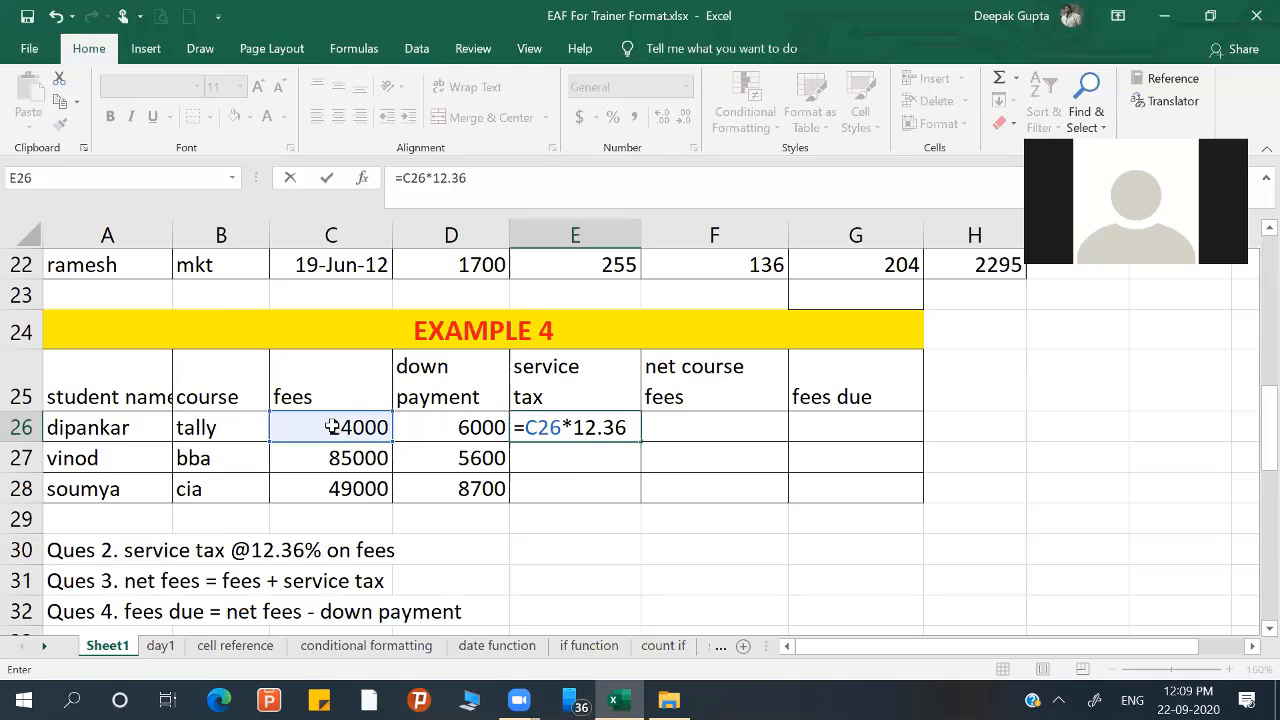
text(%)
key(Return)
click(588, 427)
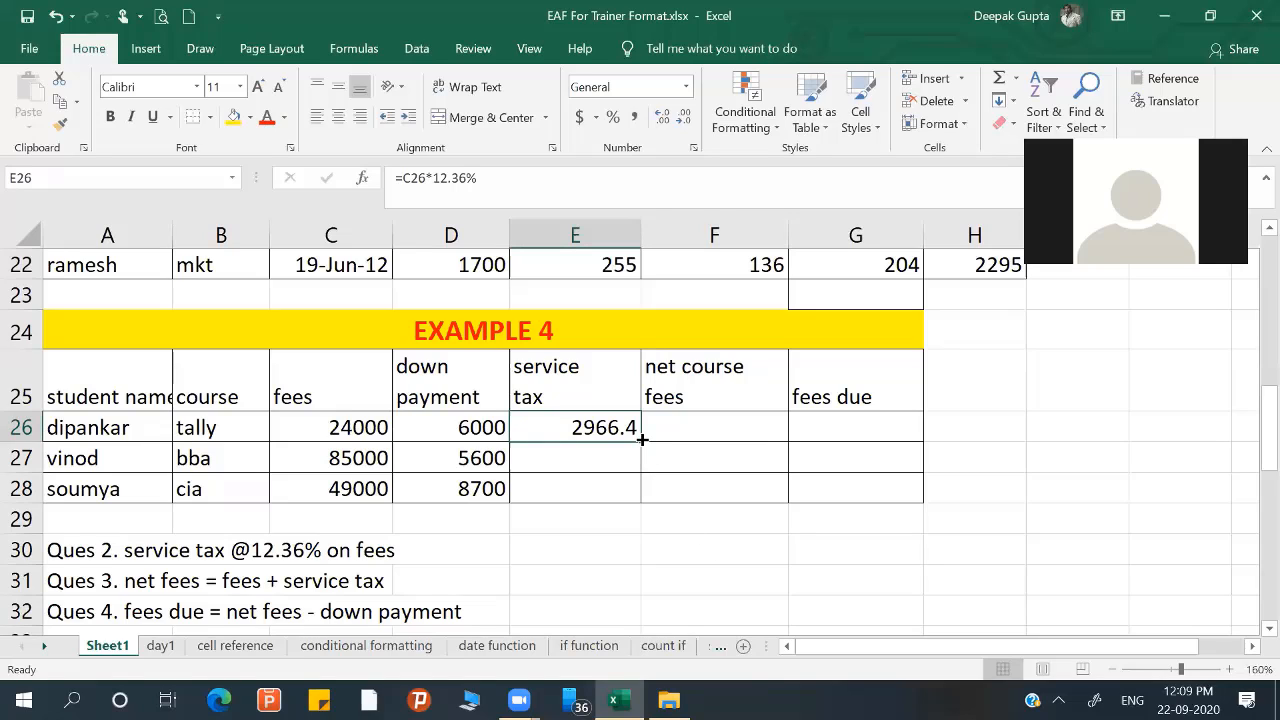
drag(641, 441, 622, 496)
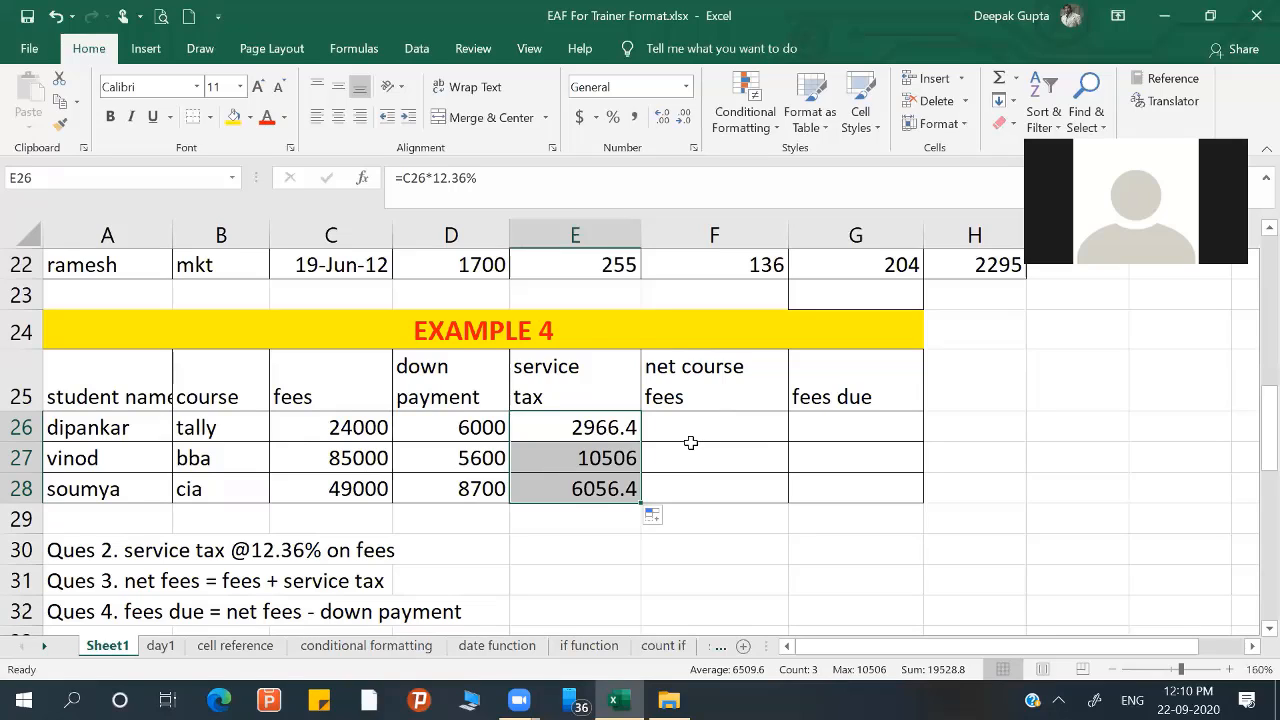
- Begin the net course fees formula in F26 of the Example 4 table
drag(690, 440, 690, 444)
text(=)
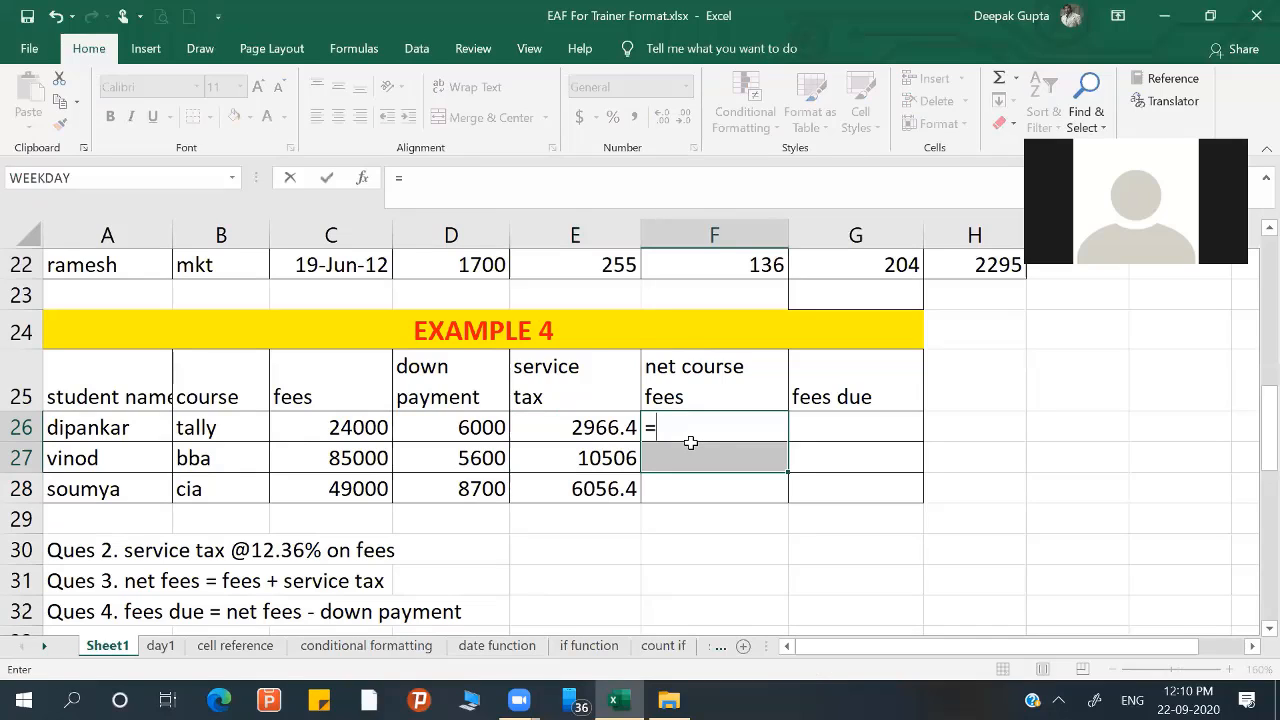
- Calculate the net course fees in F26 with the formula =C26+E26
click(360, 430)
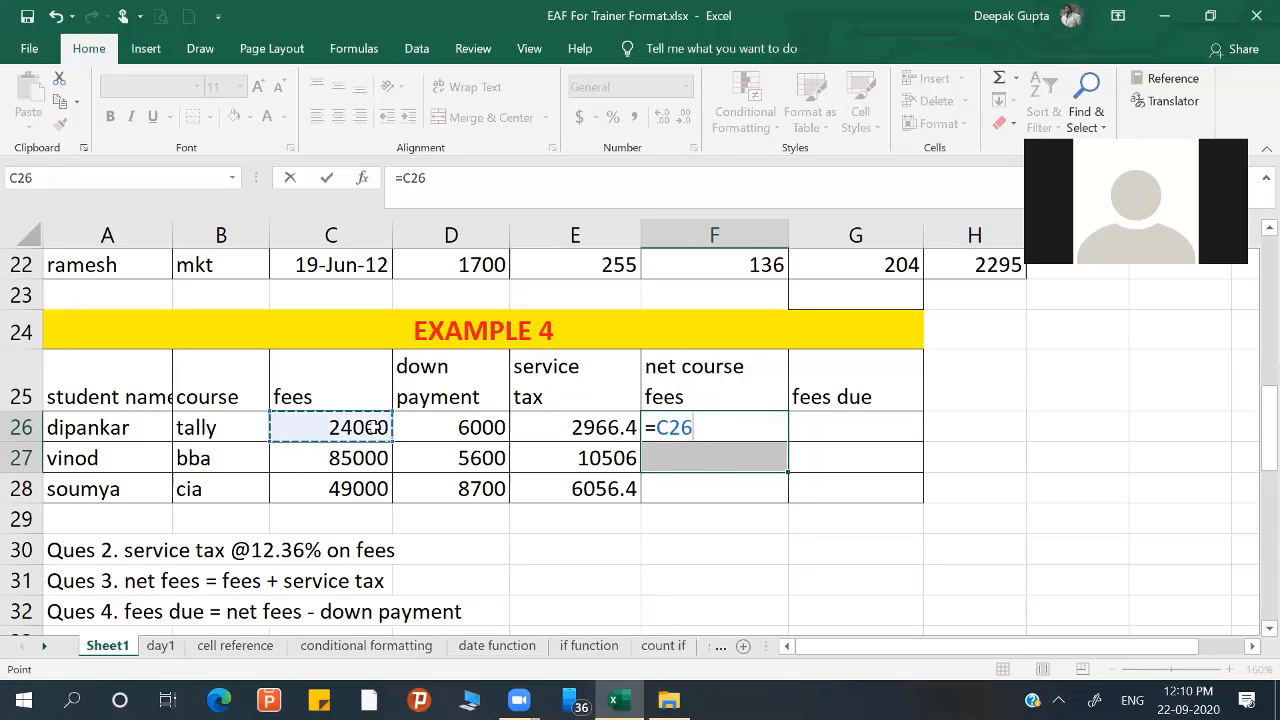
text(+)
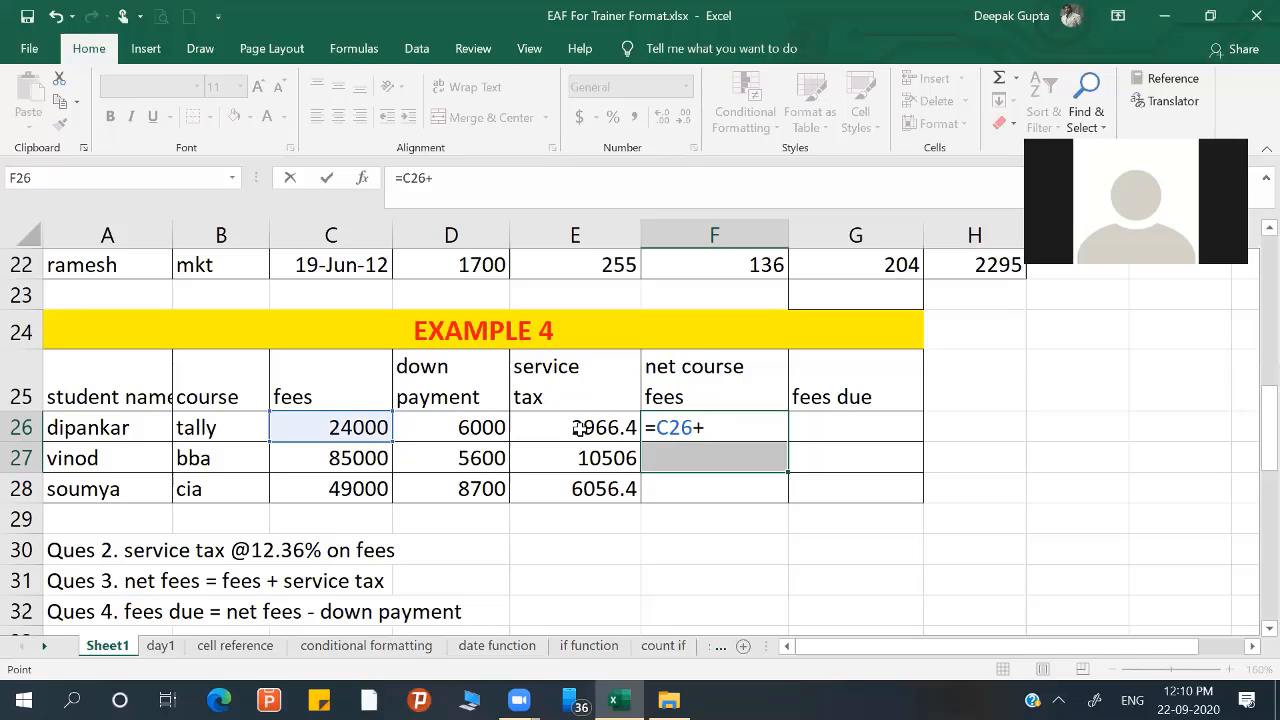
click(579, 428)
key(Return)
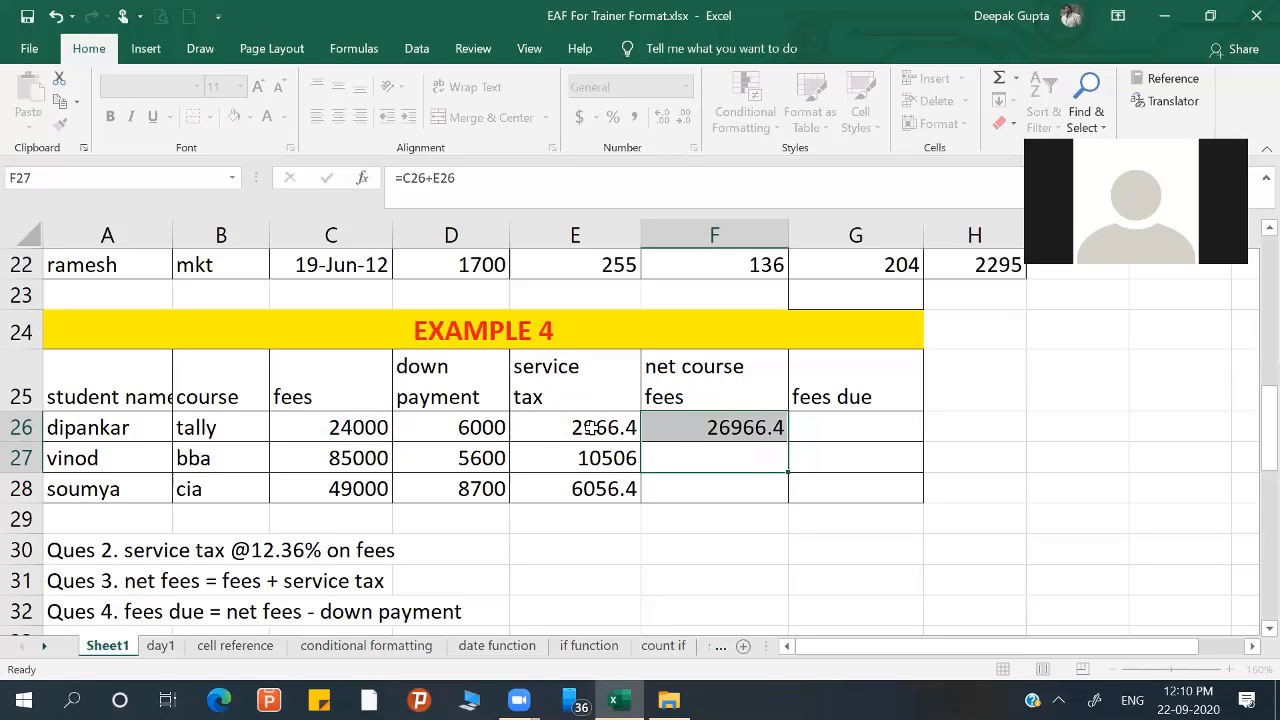
click(697, 428)
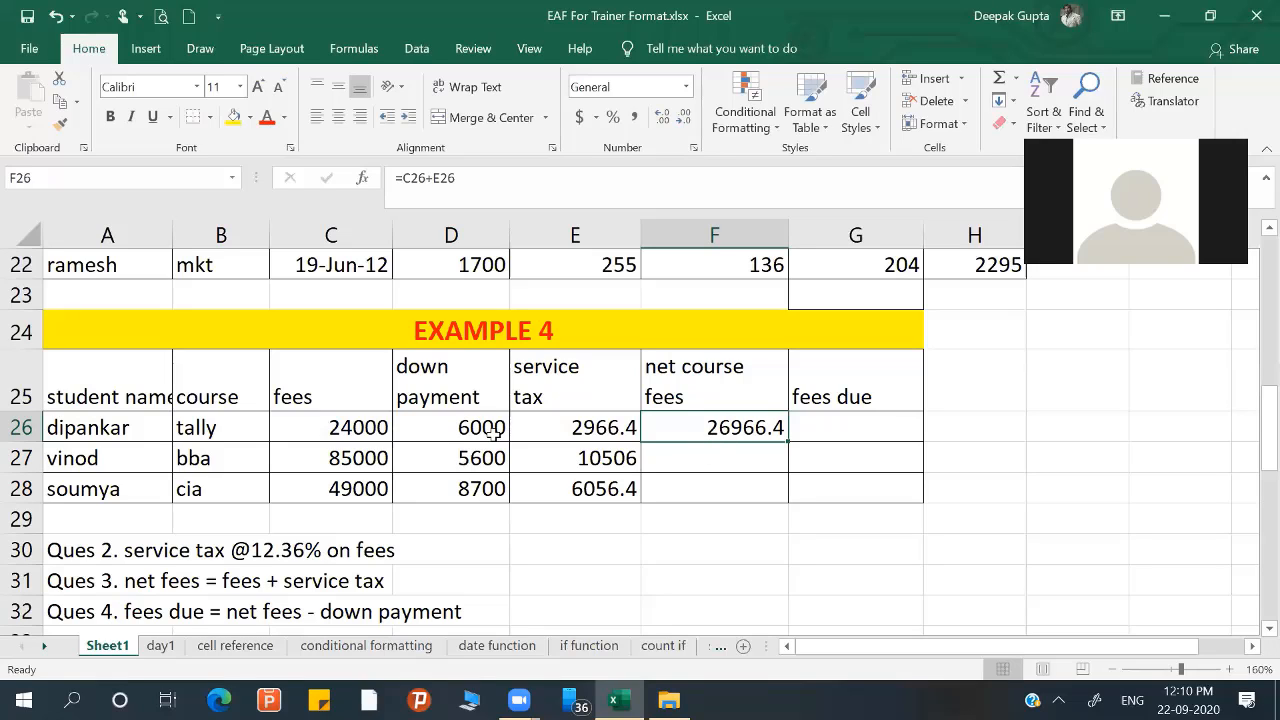
- Calculate the fees due in G26 as =F26-D26 and fill the F26:G26 formulas down to row 28
click(840, 426)
text(=)
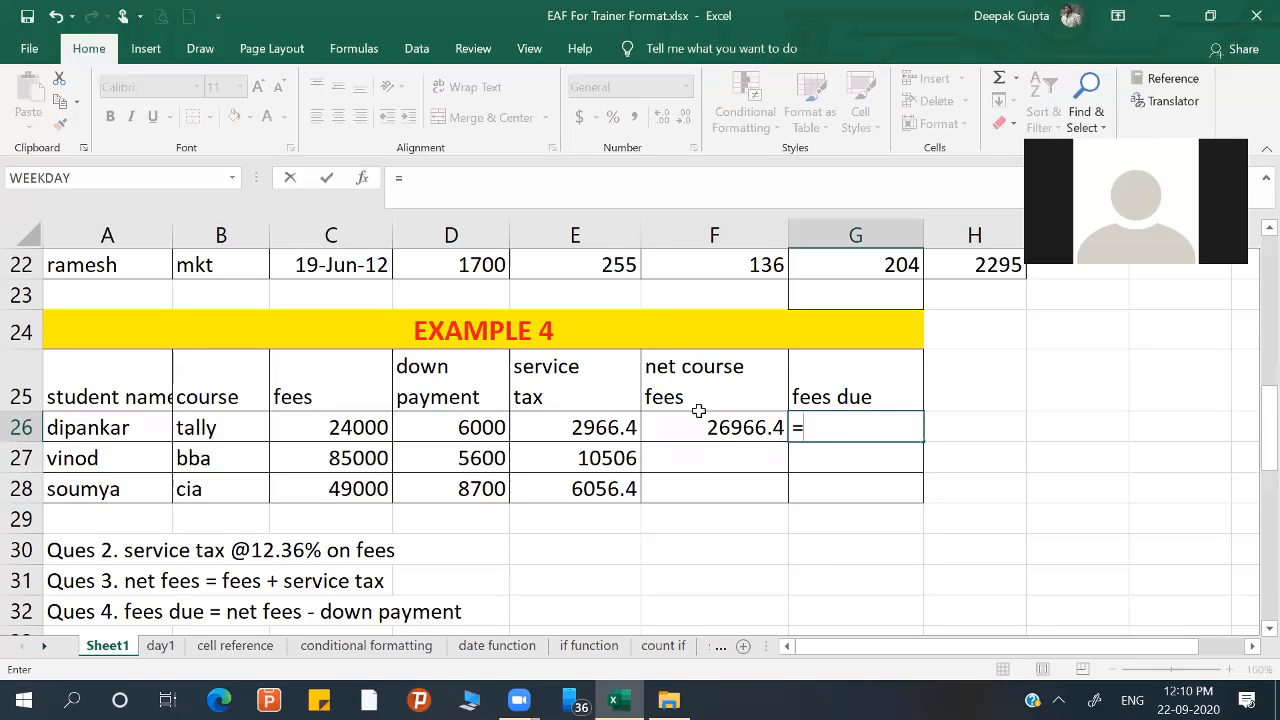
click(718, 427)
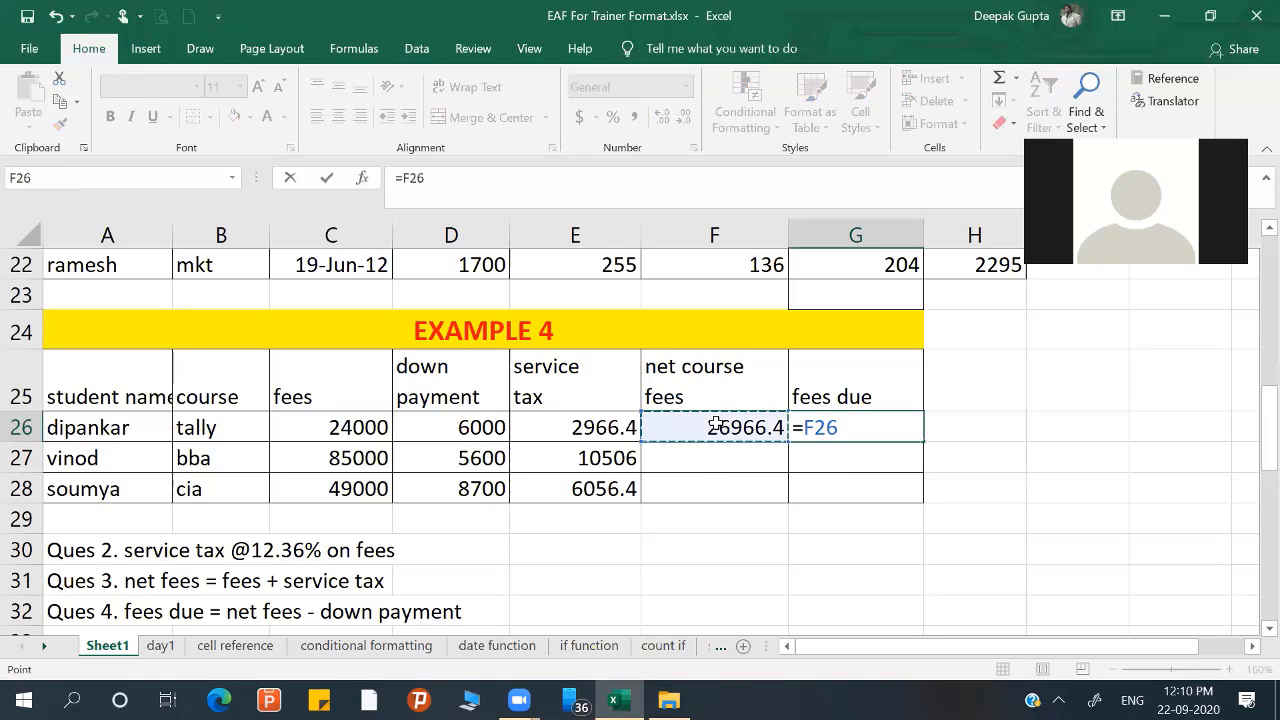
text(*)
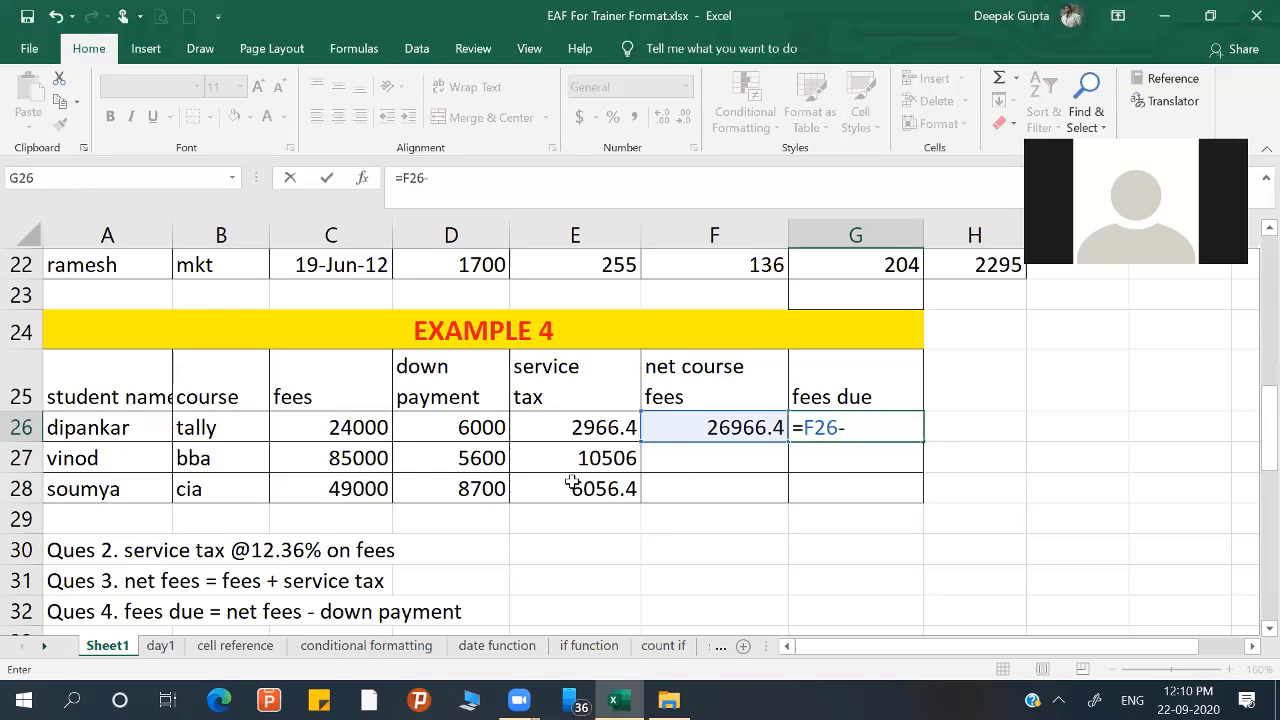
click(466, 427)
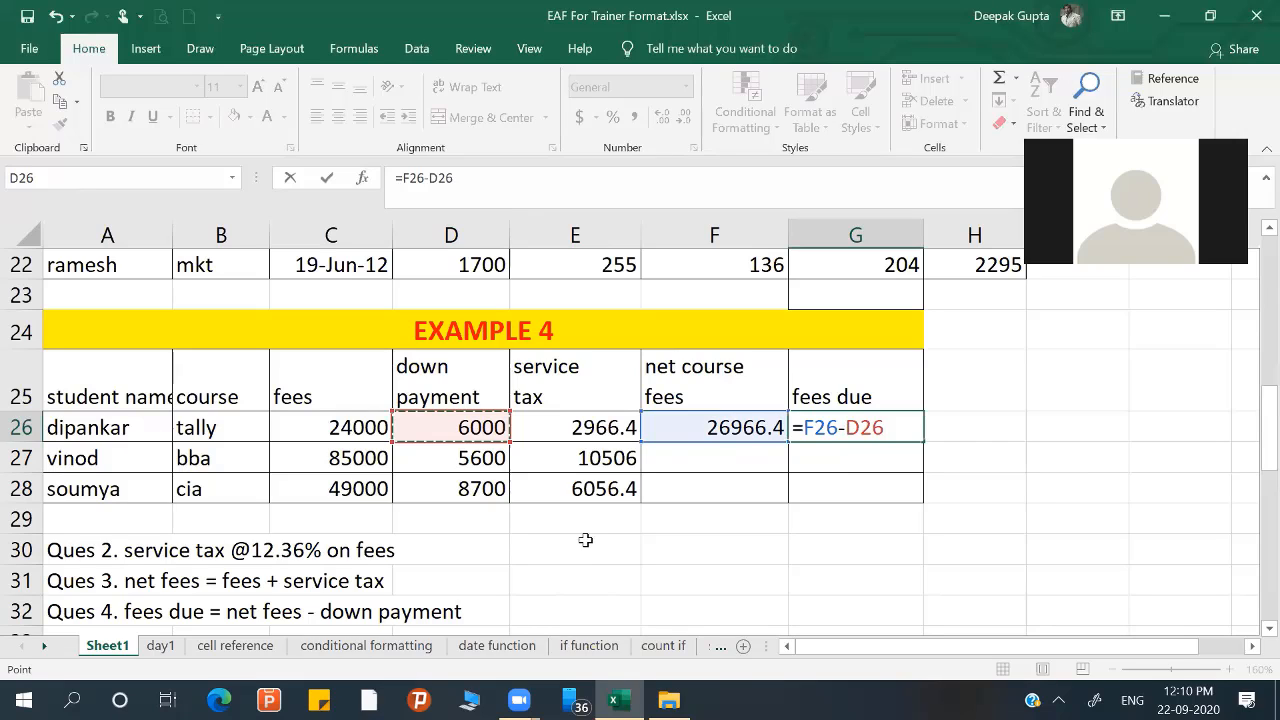
key(Return)
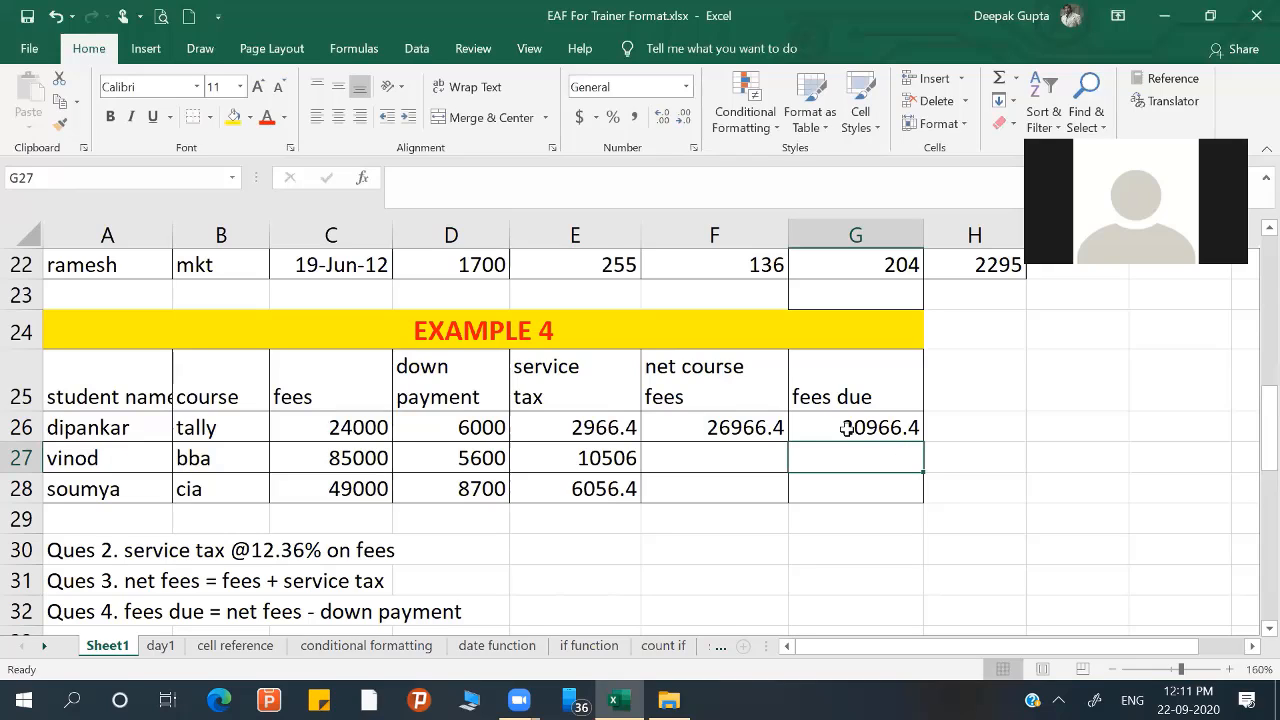
drag(750, 425, 811, 552)
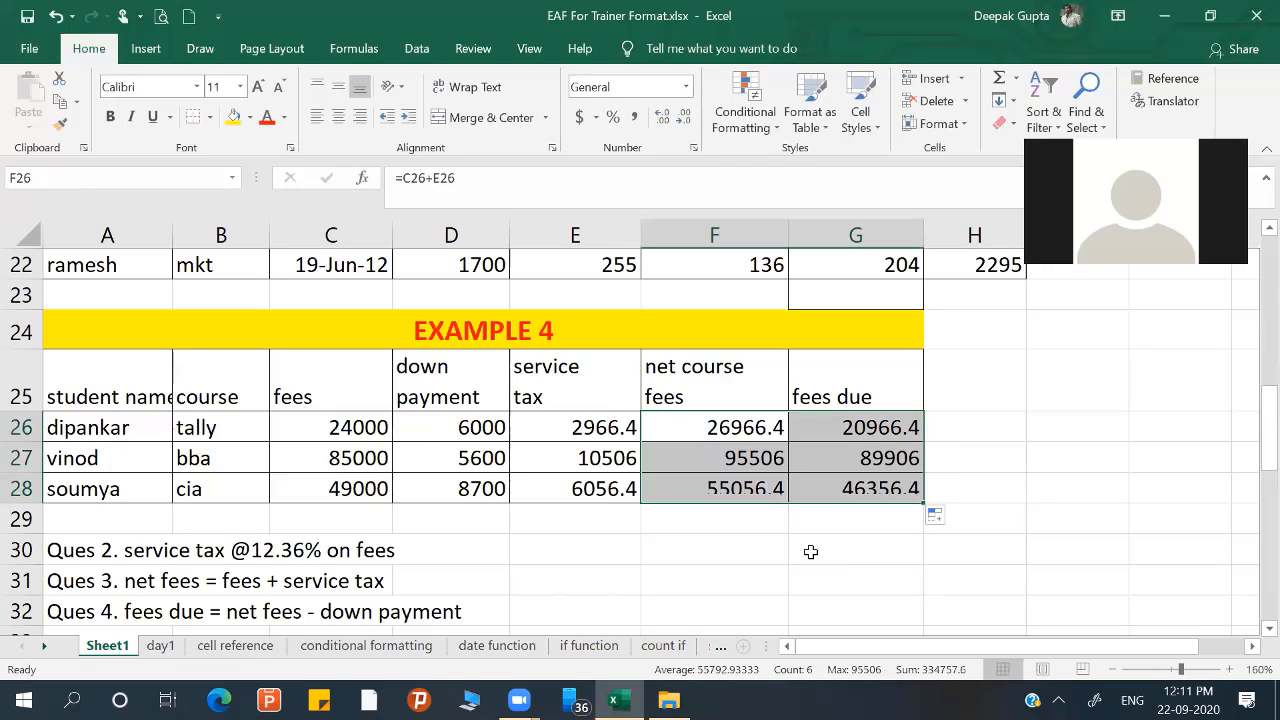
- Review the service tax, net course fees and fees due formulas in row 26 of Example 4
double_click(577, 427)
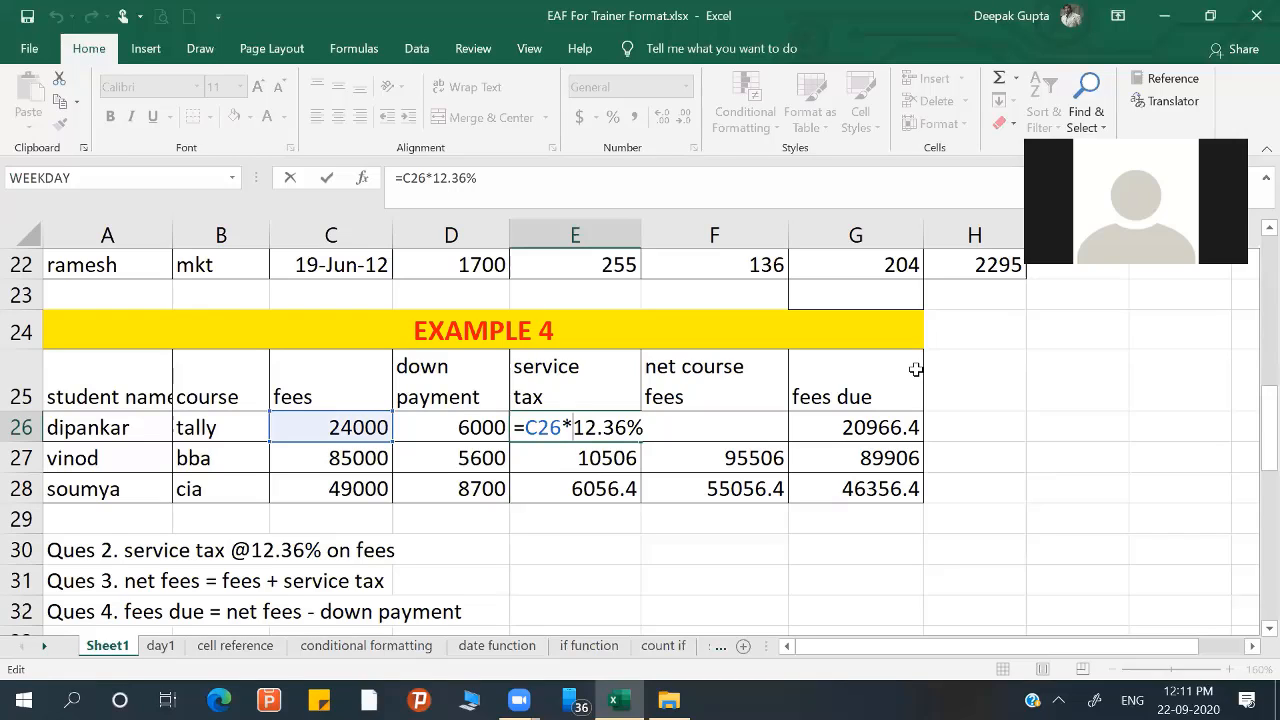
key(Return)
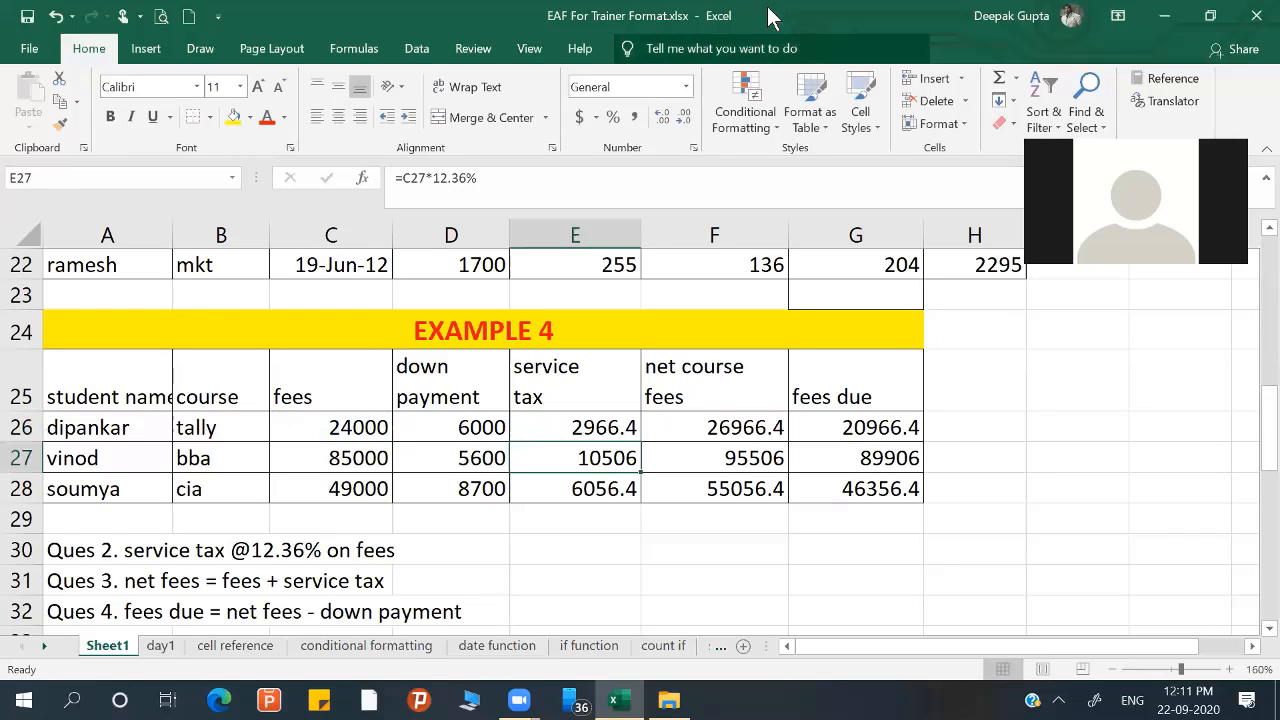
click(726, 440)
key(F2)
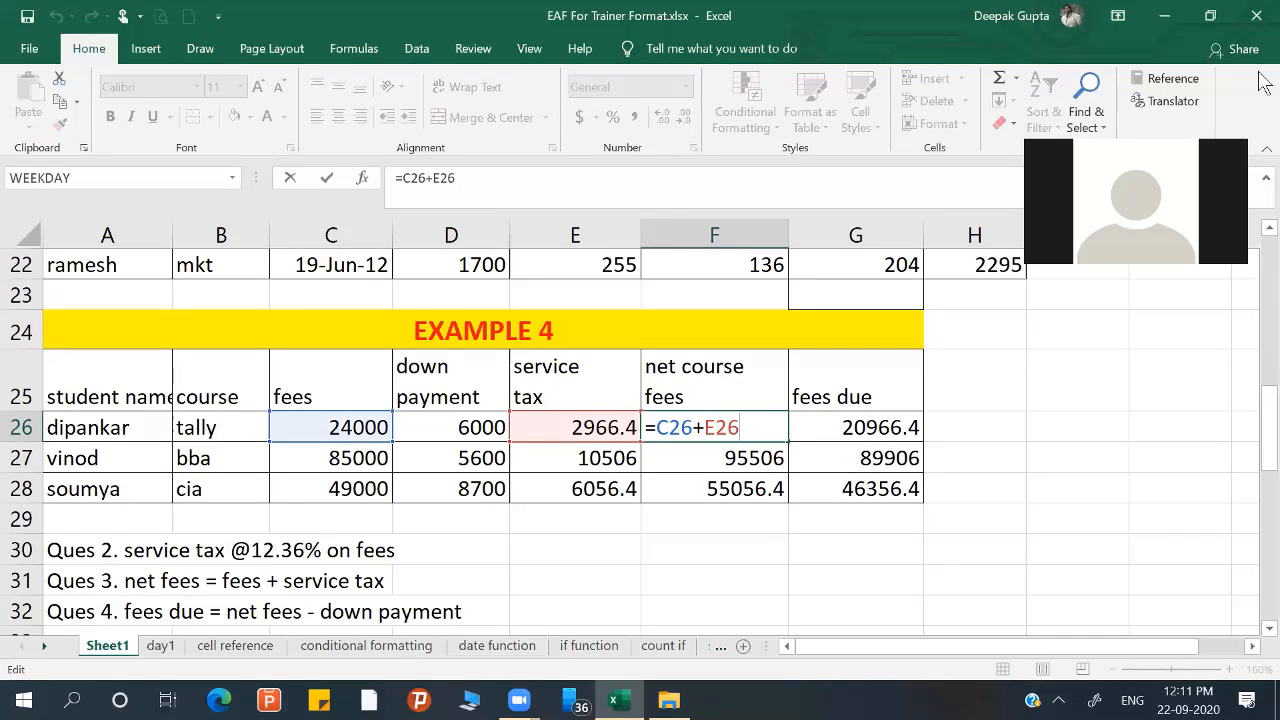
key(Tab)
key(F2)
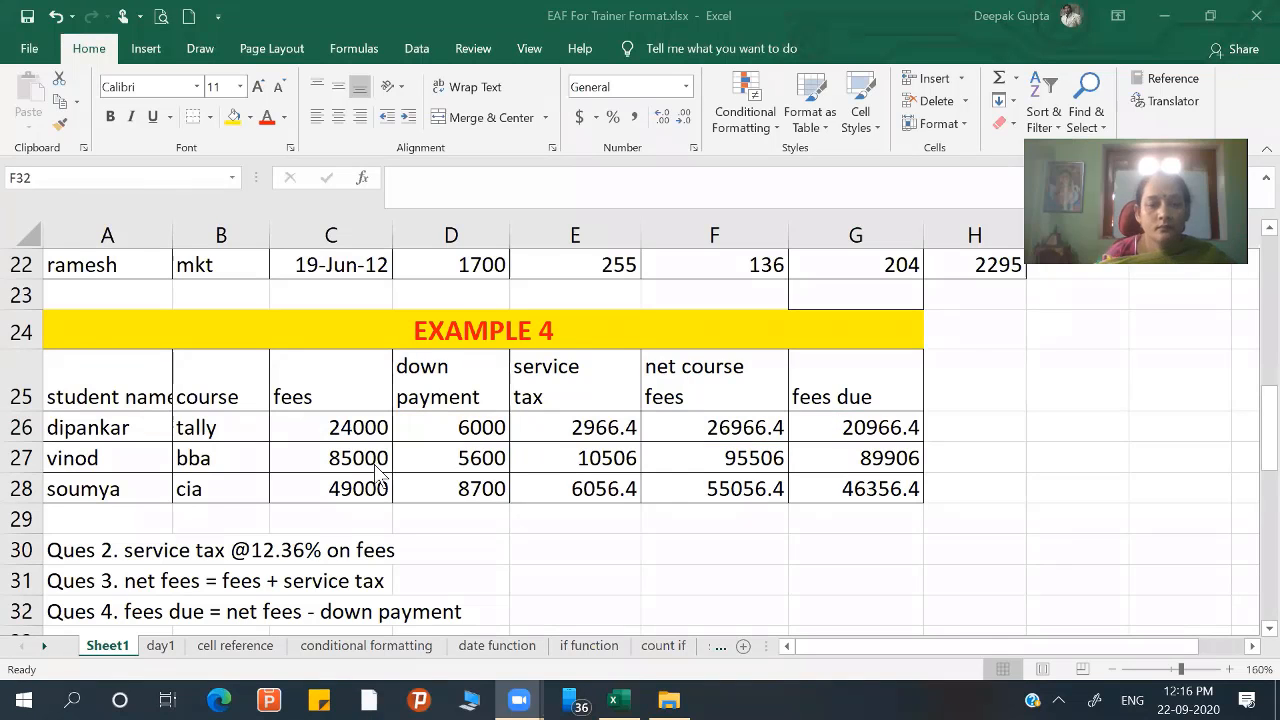
scroll(980, 640, down, 1)
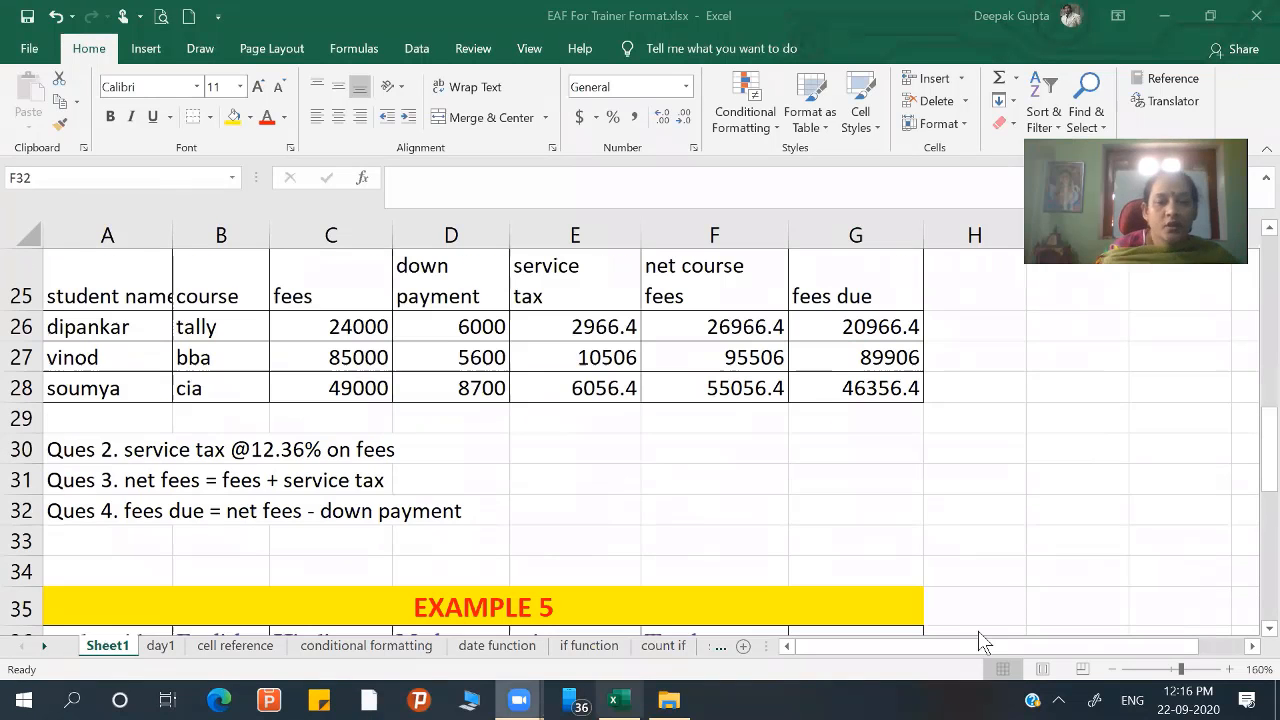
scroll(565, 335, down, 4)
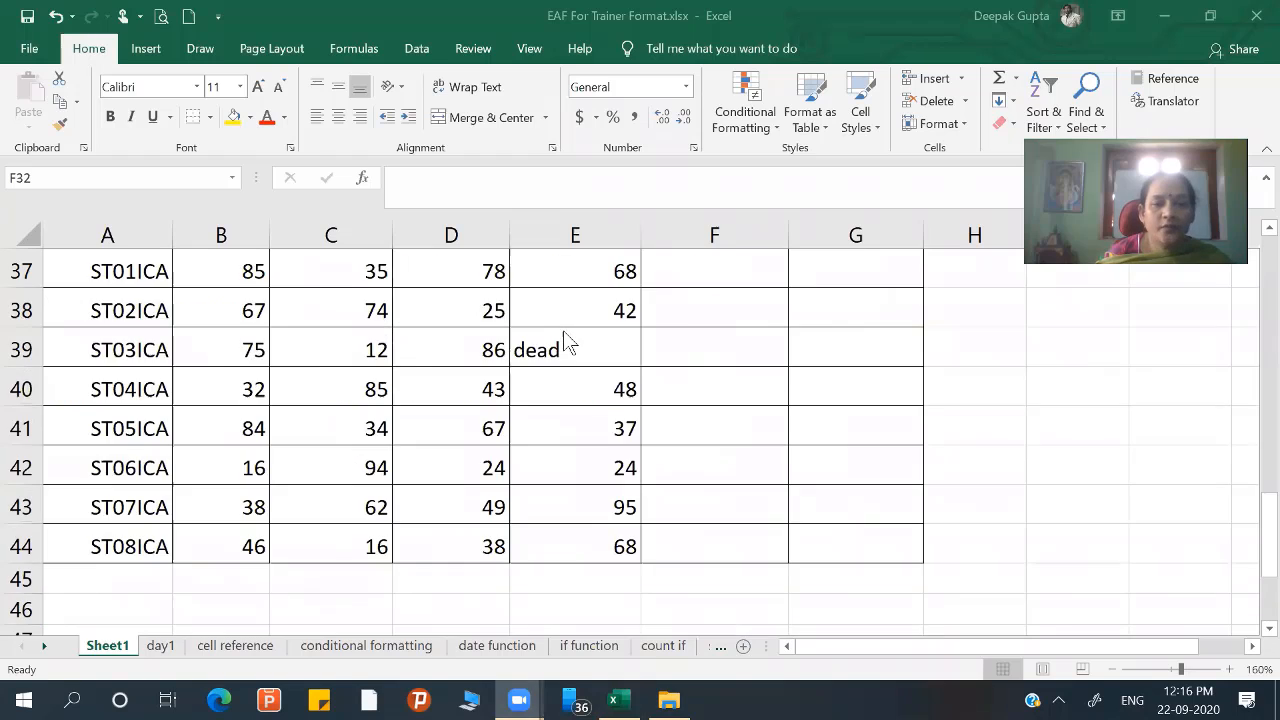
scroll(563, 337, up, 1)
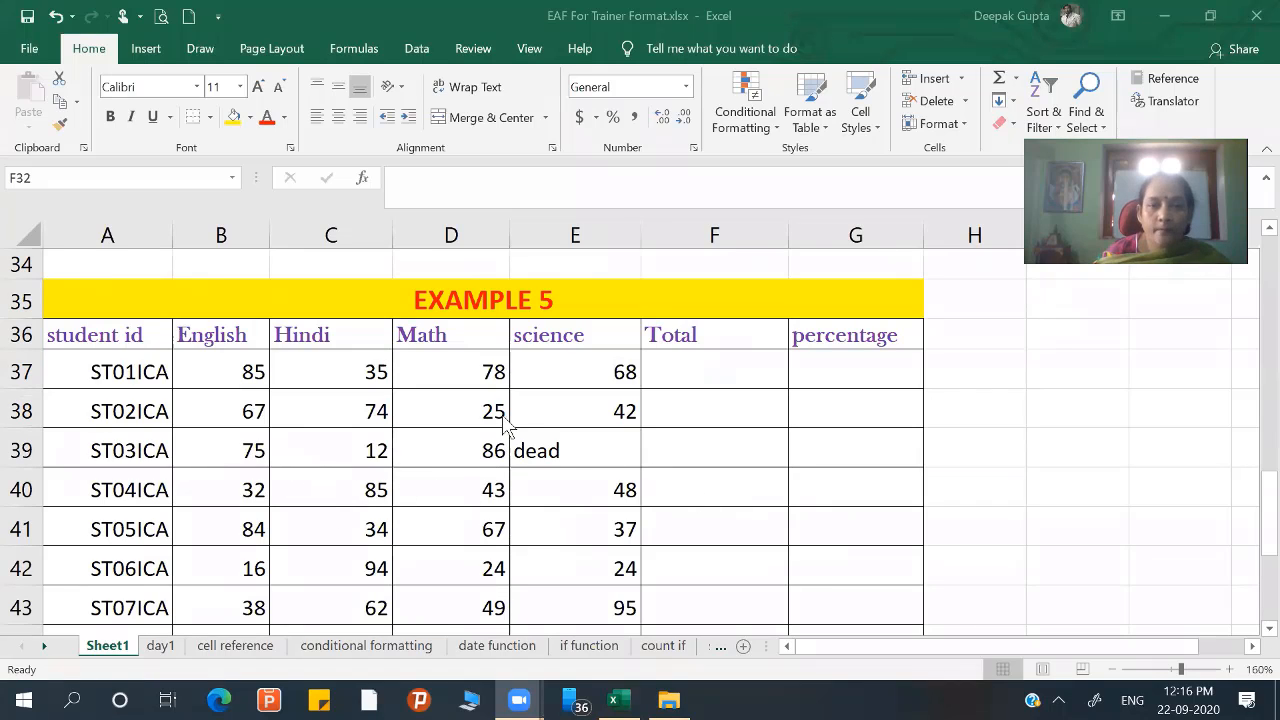
click(662, 370)
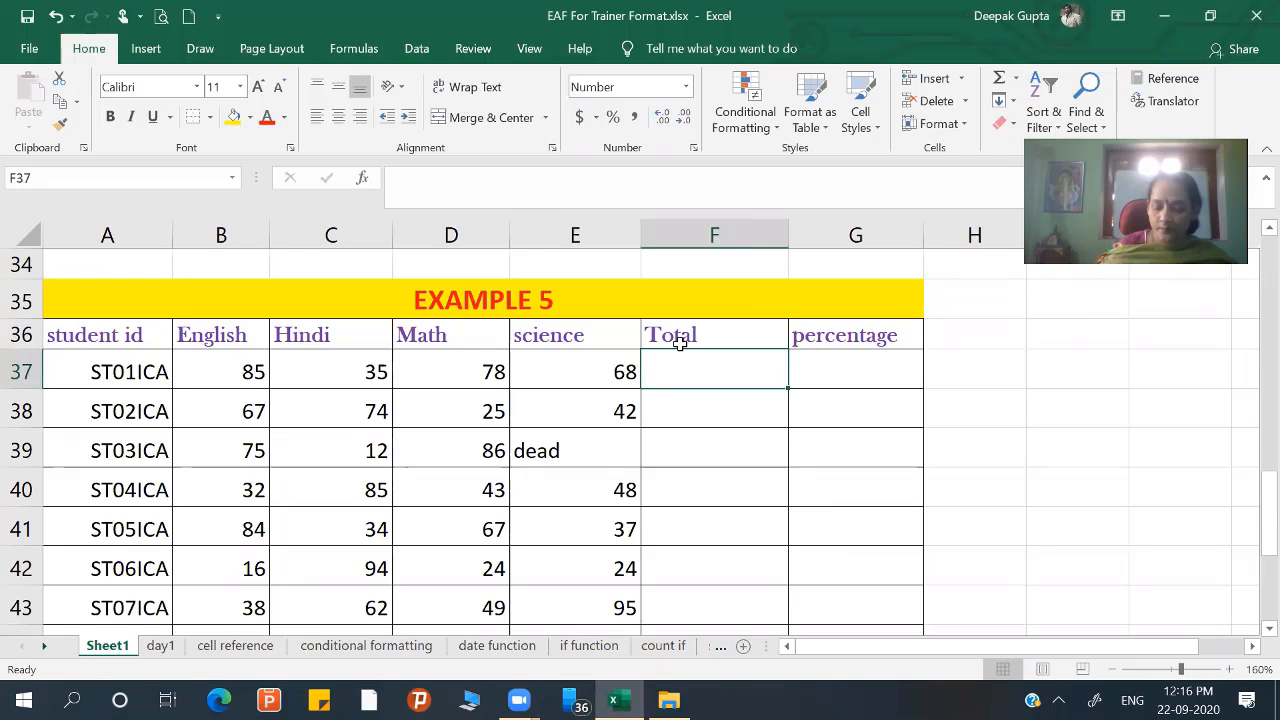
text(=)
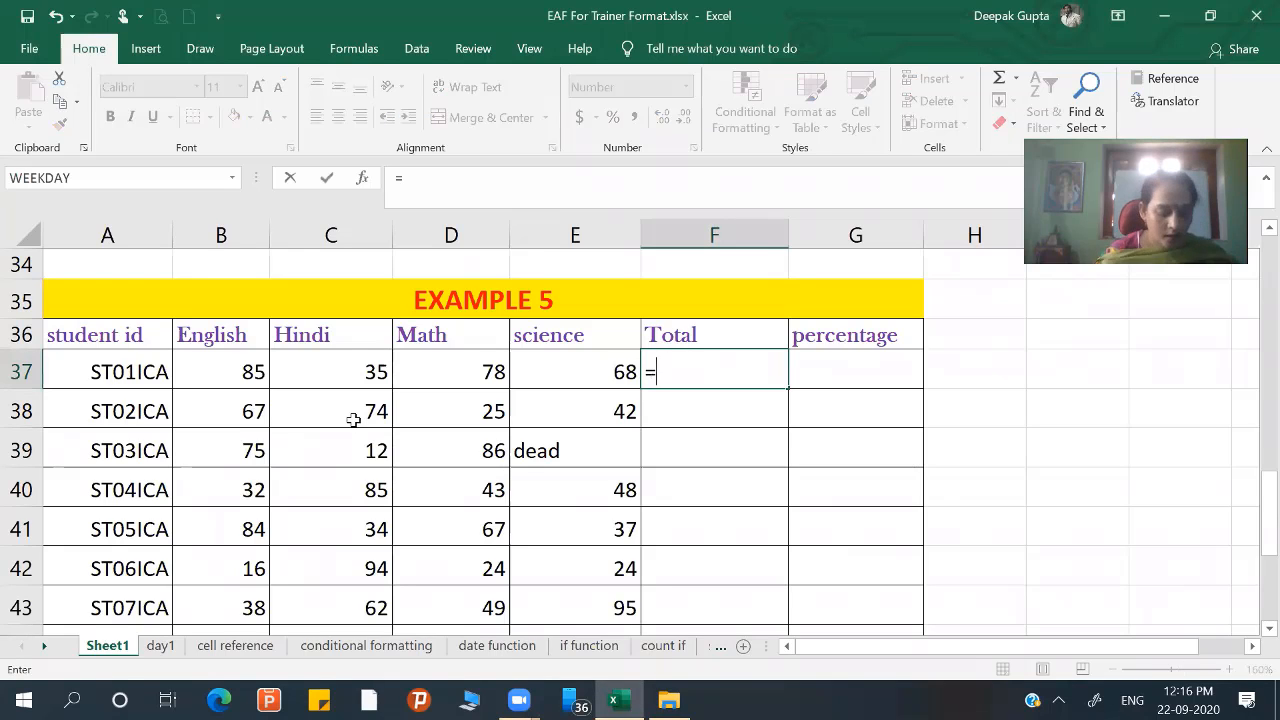
key(Escape)
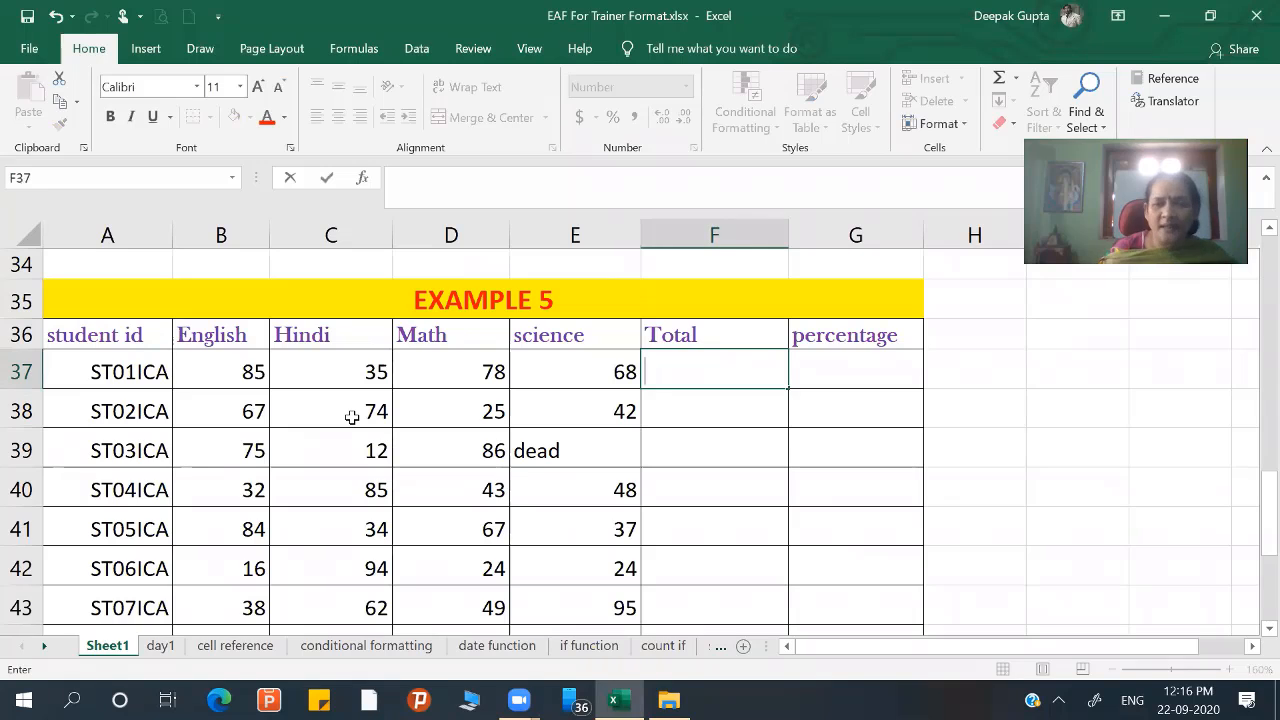
- Total the marks of every student in Example 5 by applying AutoSum to F37:F44
click(686, 471)
drag(671, 366, 686, 580)
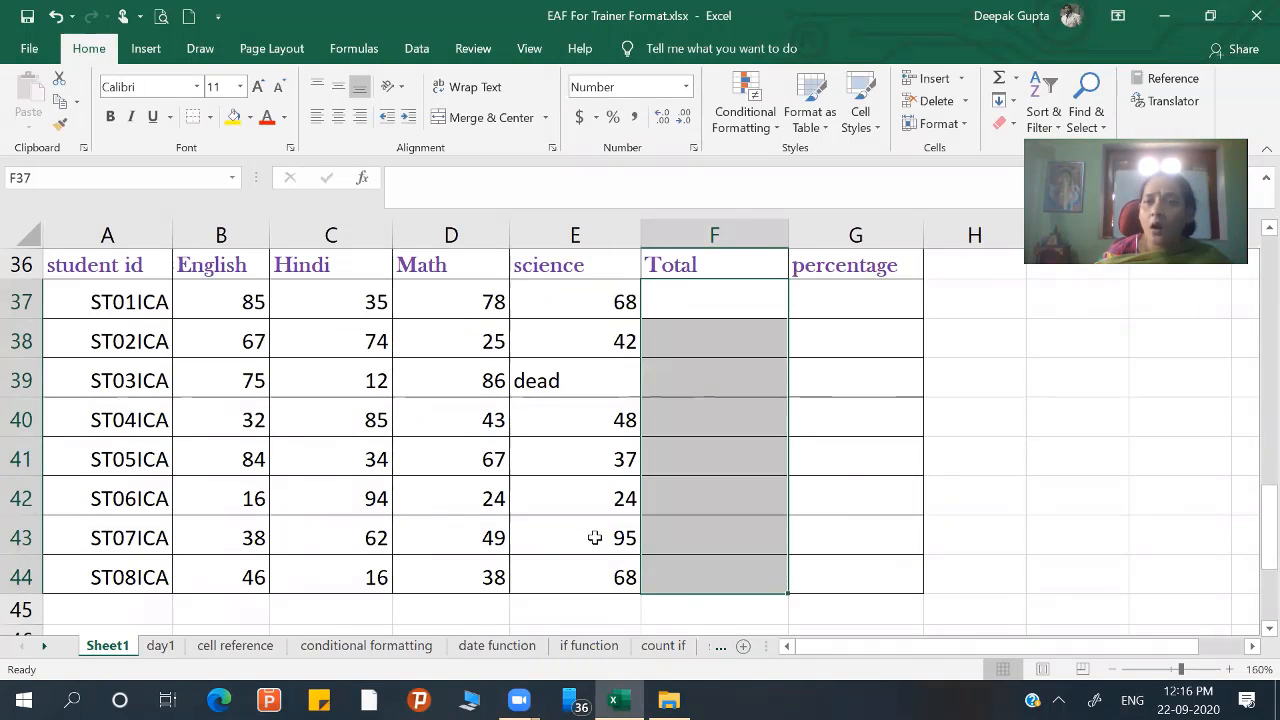
click(998, 80)
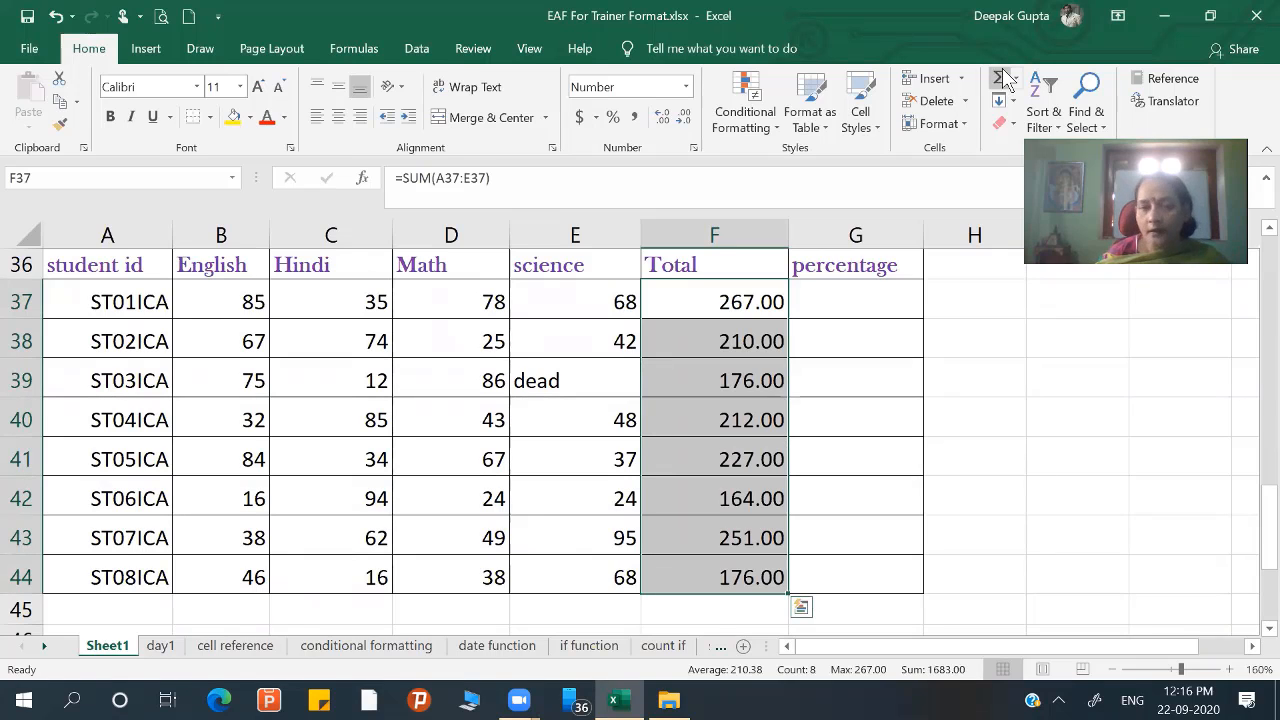
key(Return)
- Format the Example 5 totals in F37:F44 to show no decimal places
drag(702, 302, 765, 577)
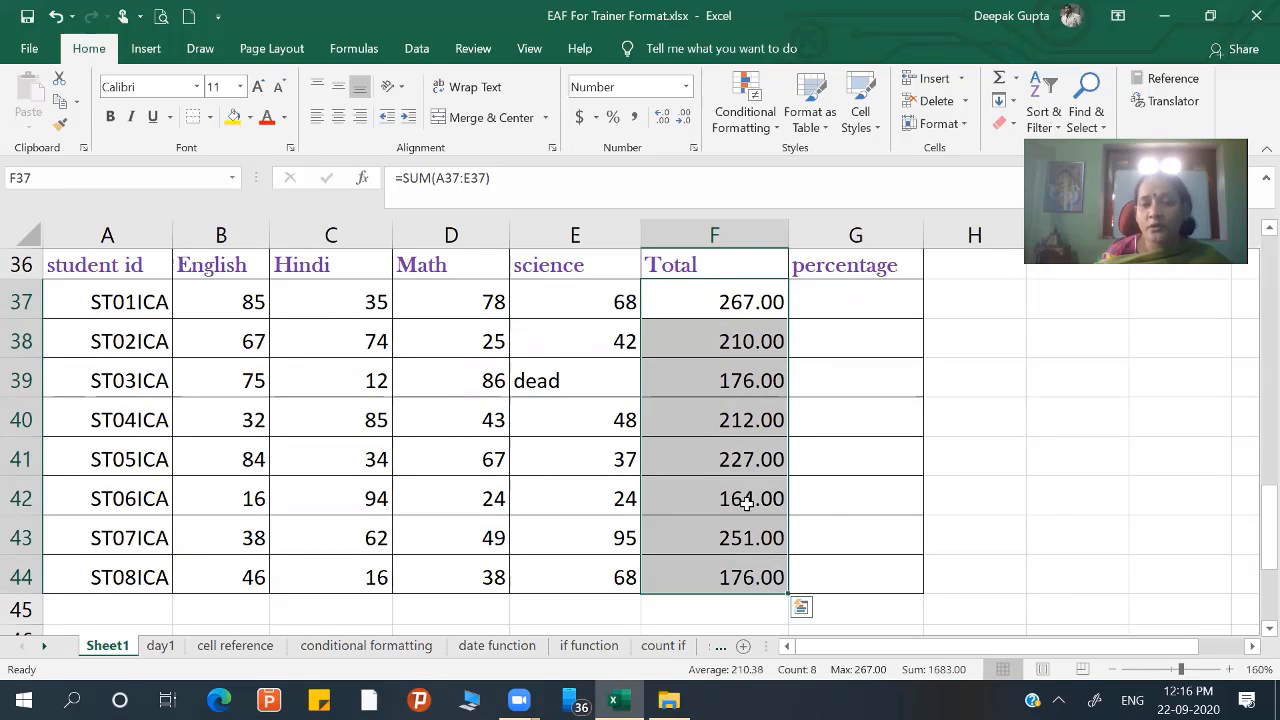
click(662, 117)
click(686, 118)
click(686, 118)
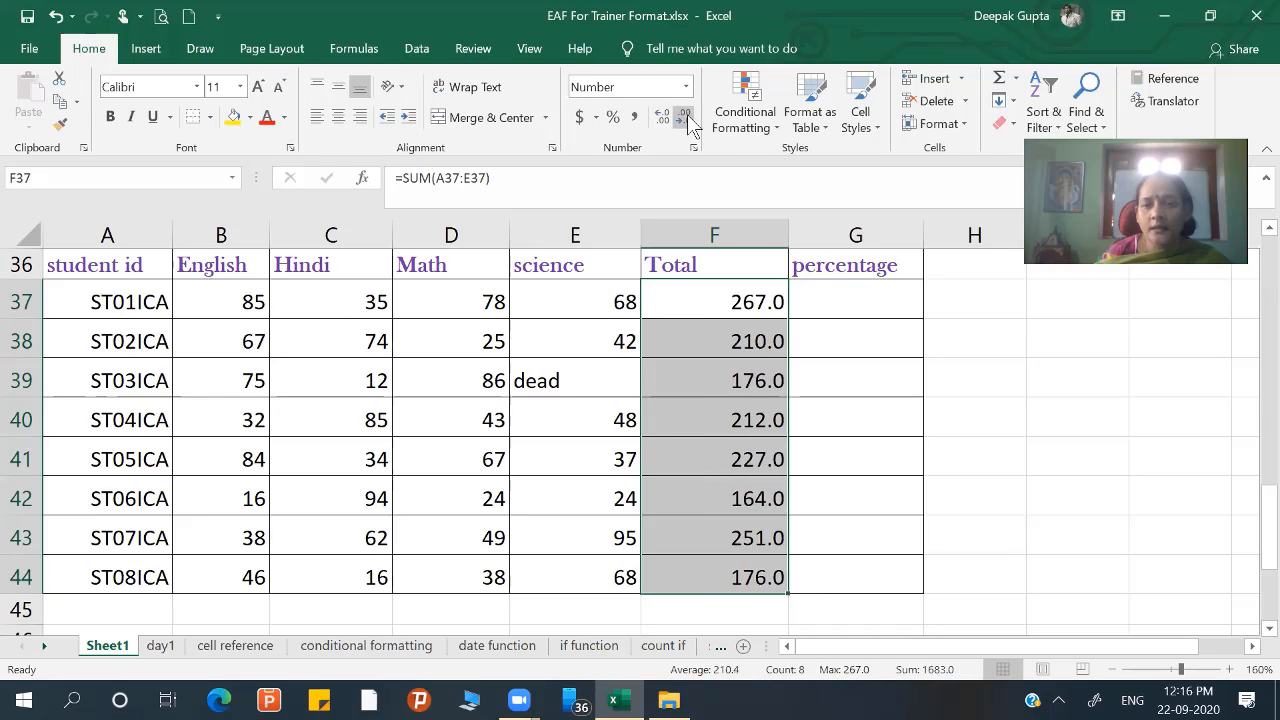
click(686, 118)
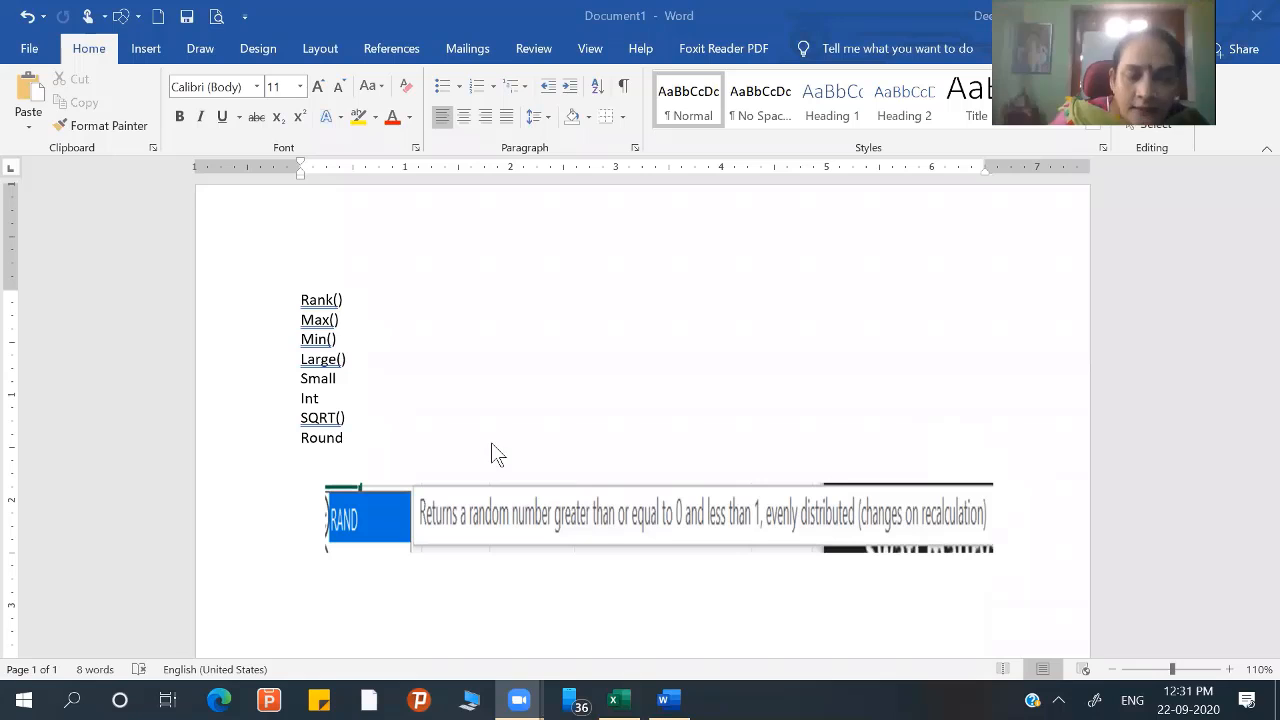
click(365, 303)
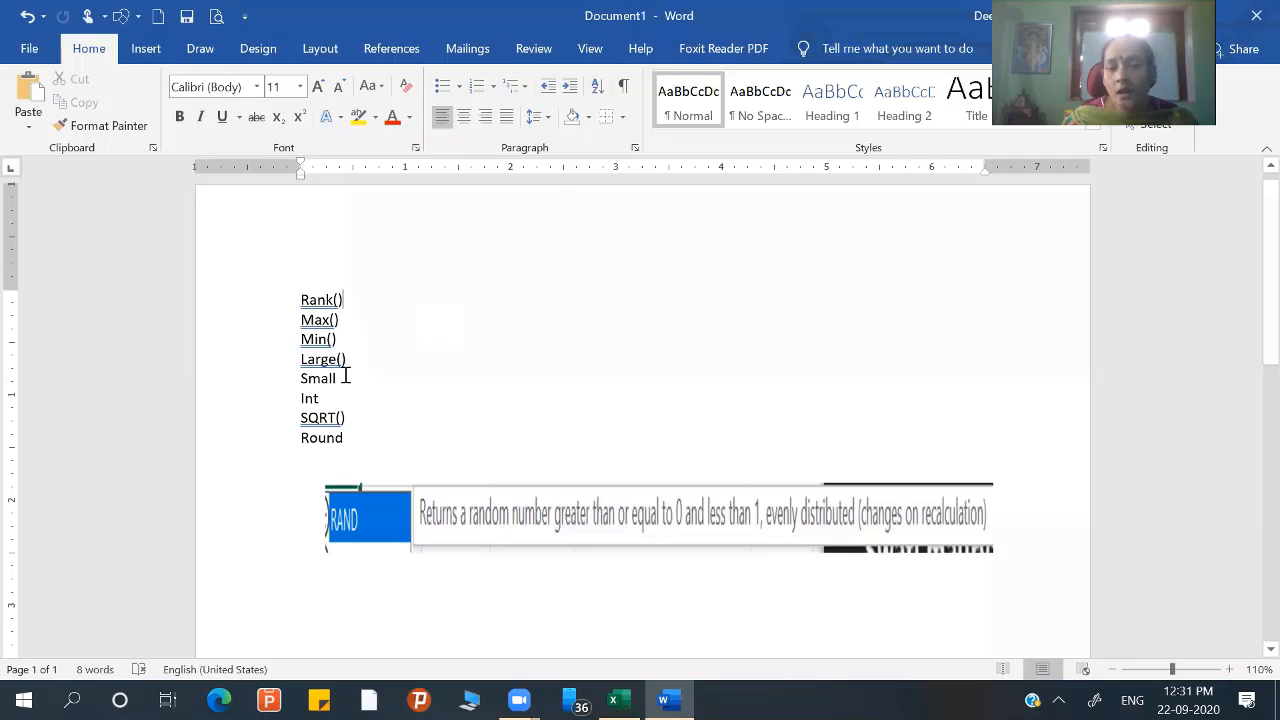
click(299, 437)
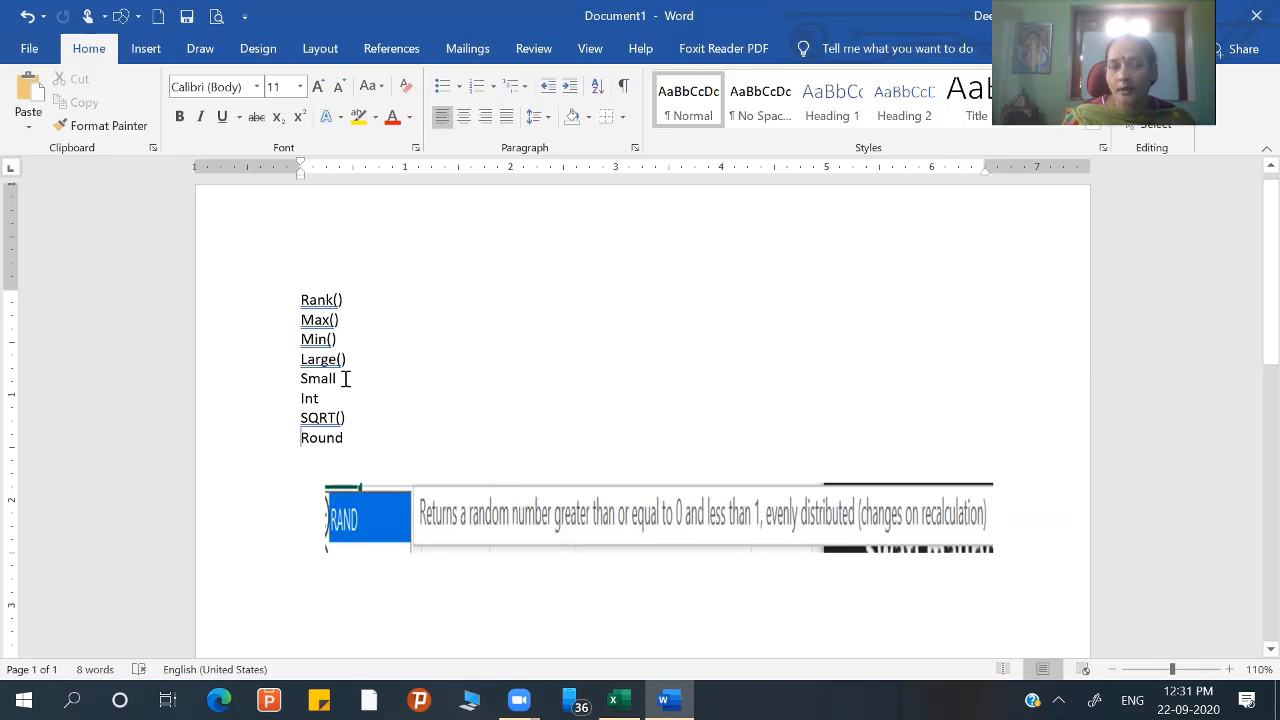
click(282, 437)
click(283, 320)
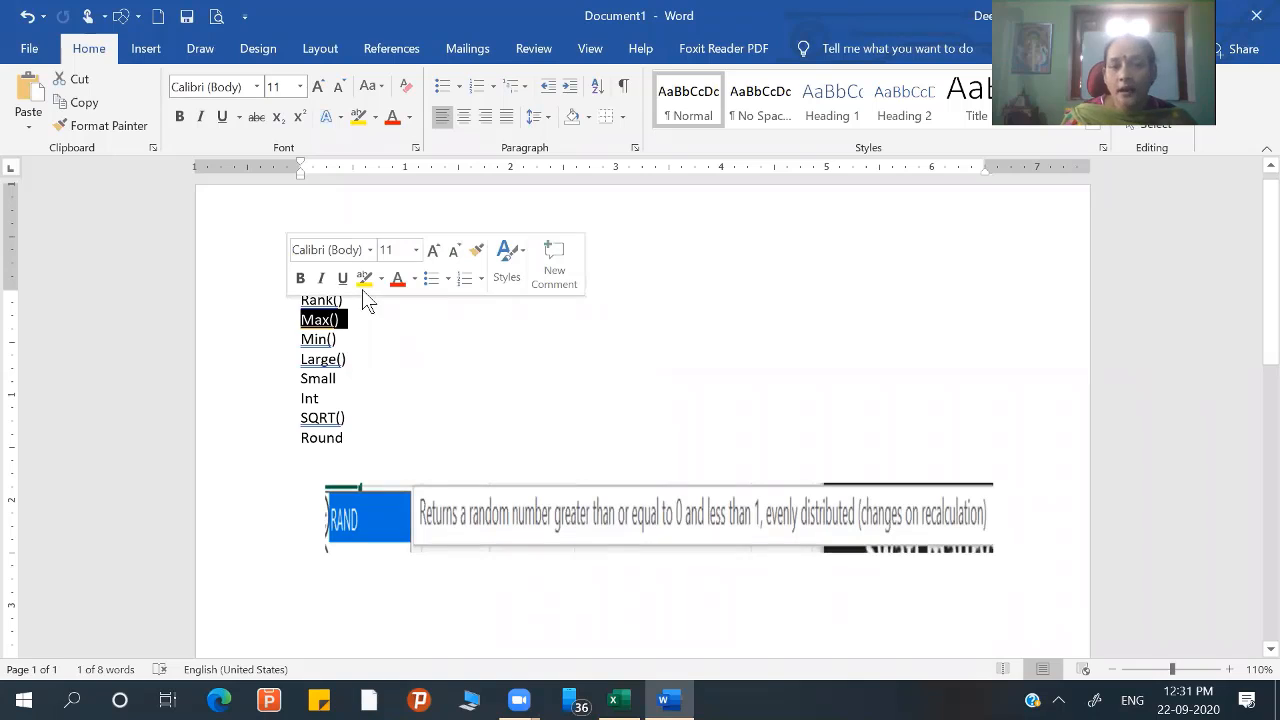
key(Right)
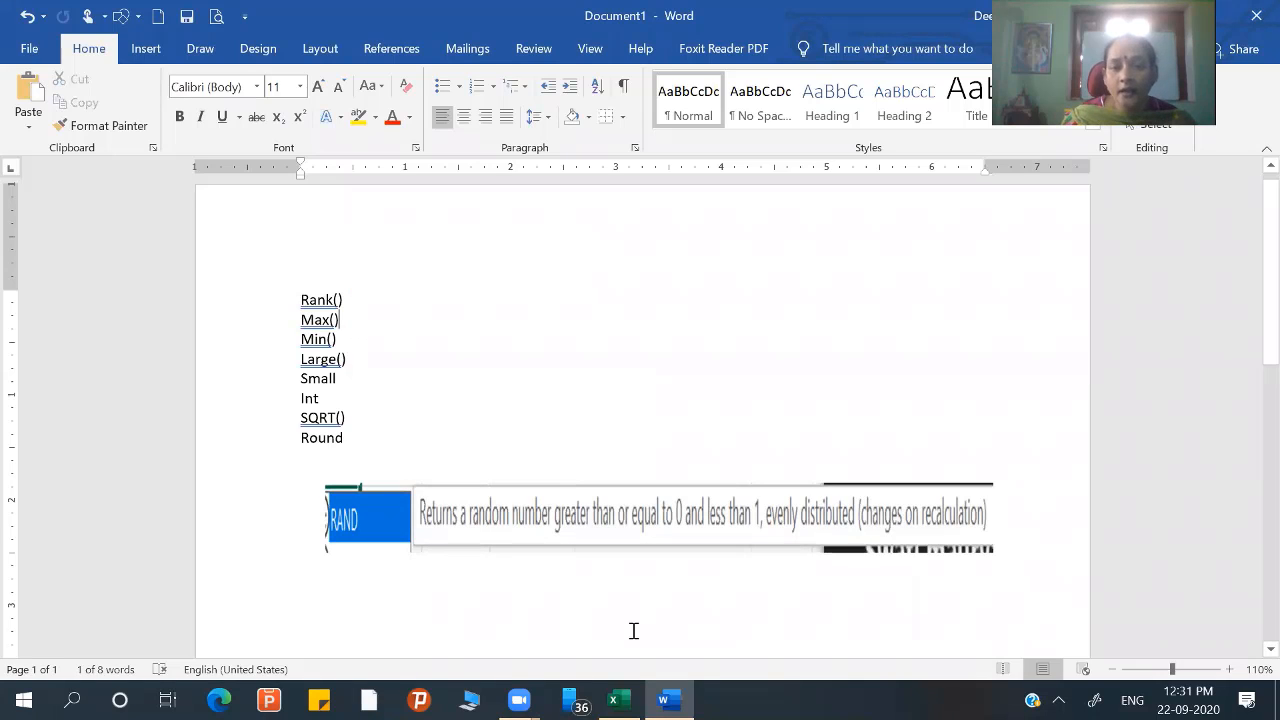
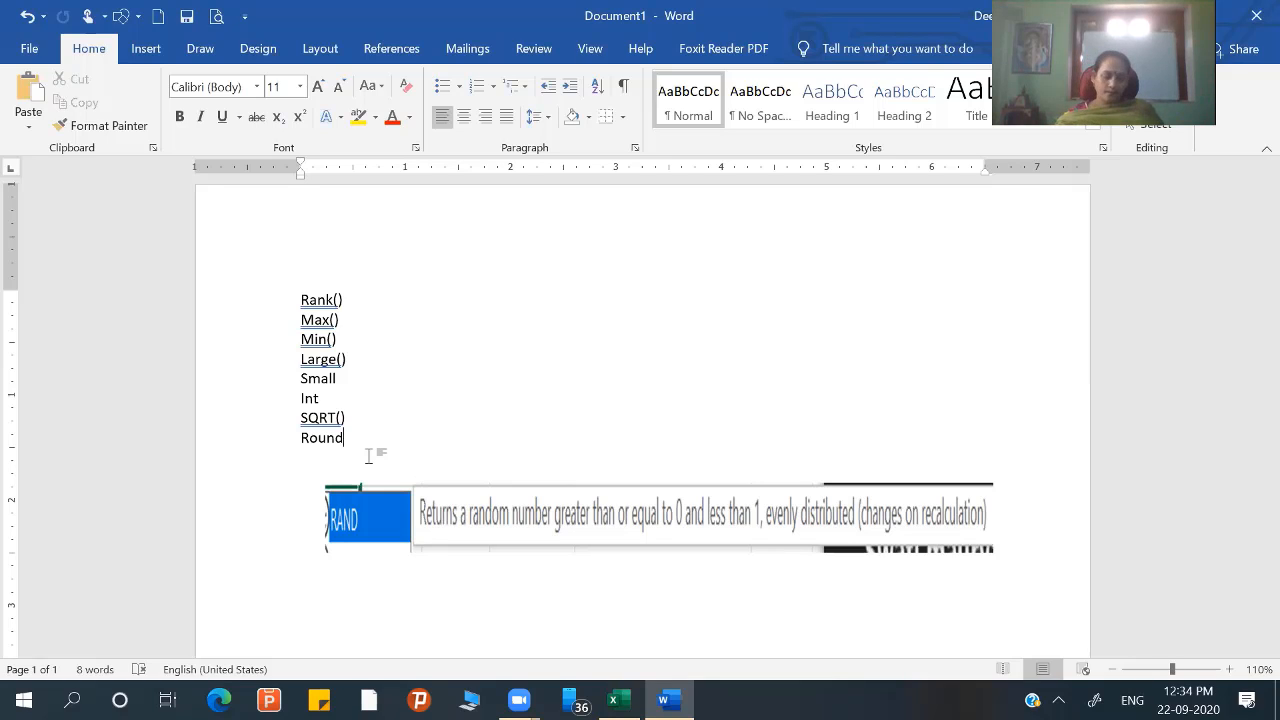
key(alt)
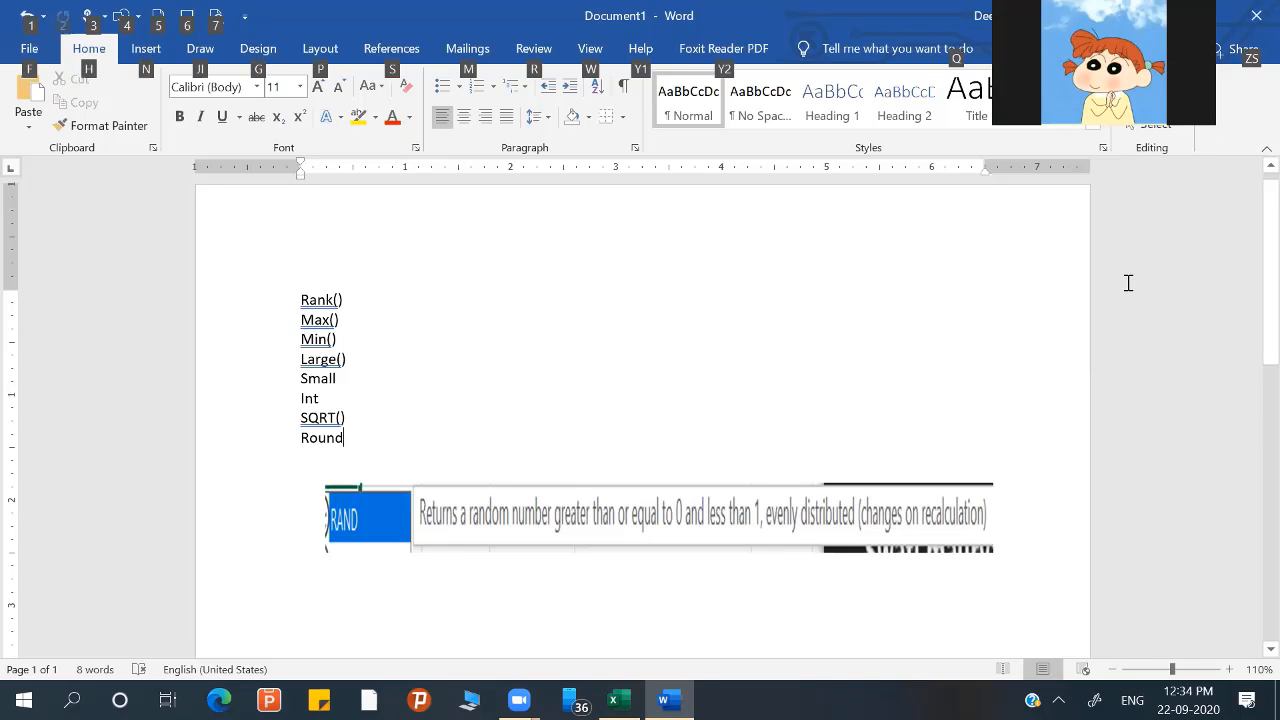
click(518, 700)
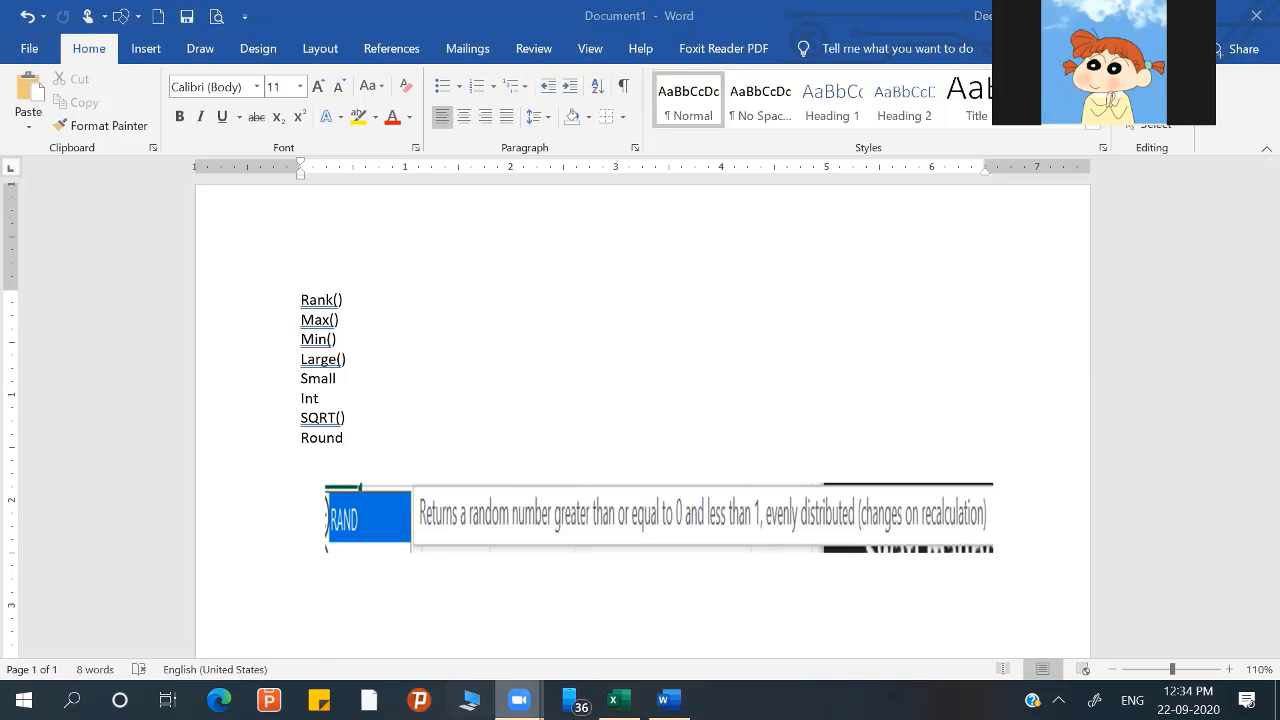
- Switch to the EAF For Trainer Format workbook in Excel and select the student ids A3:A10 in the Student report
click(620, 700)
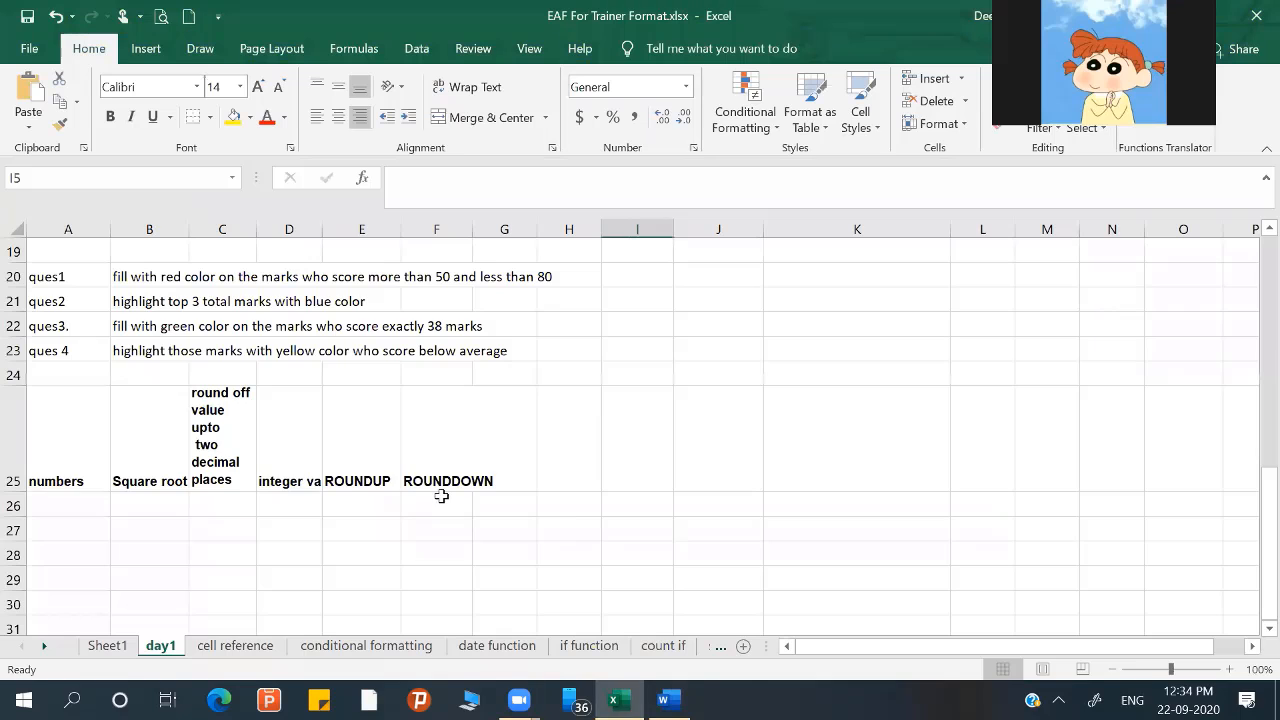
scroll(420, 490, up, 6)
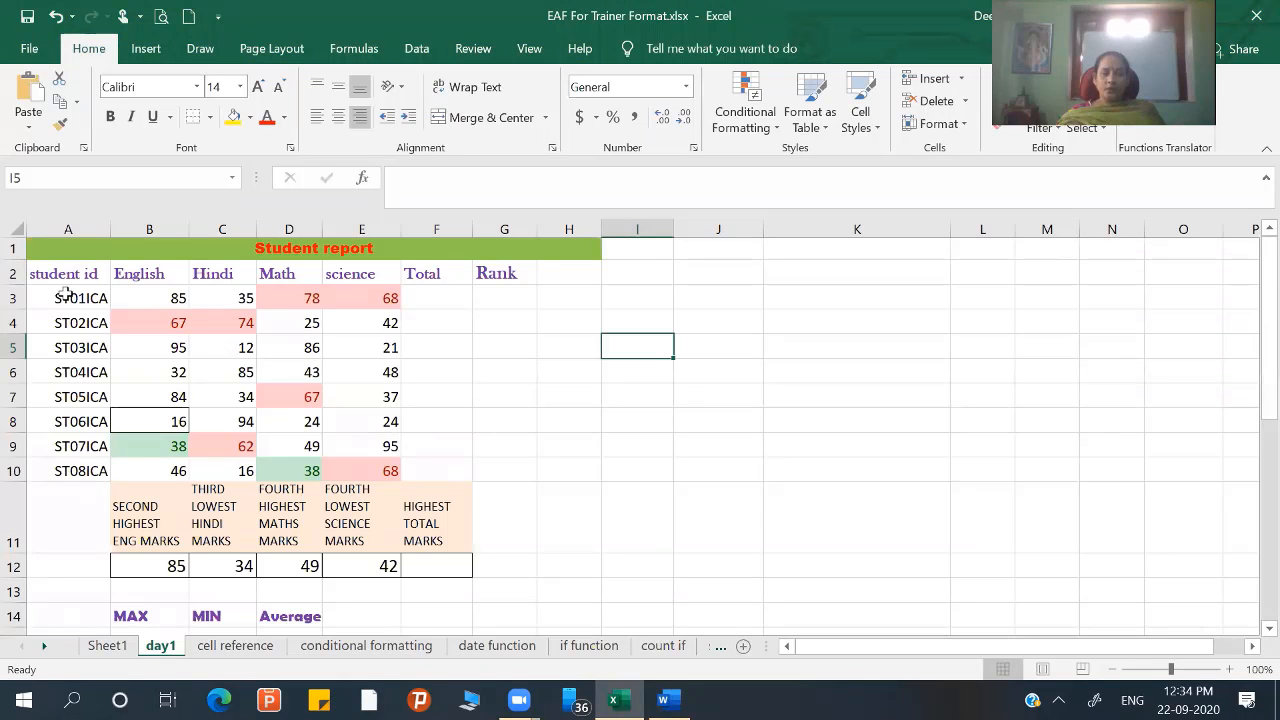
drag(64, 296, 67, 470)
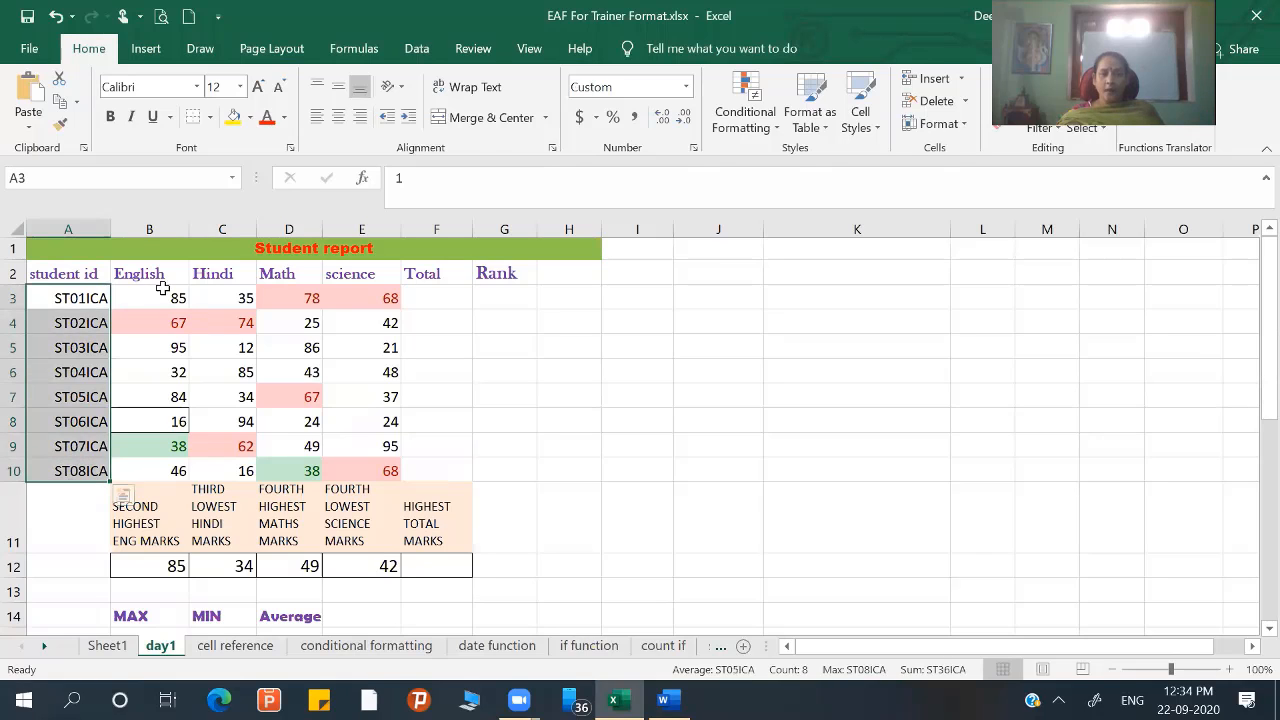
- Total the first student's English, Hindi, Math and science marks in F3 with =SUM(B3:E3)
drag(169, 294, 176, 446)
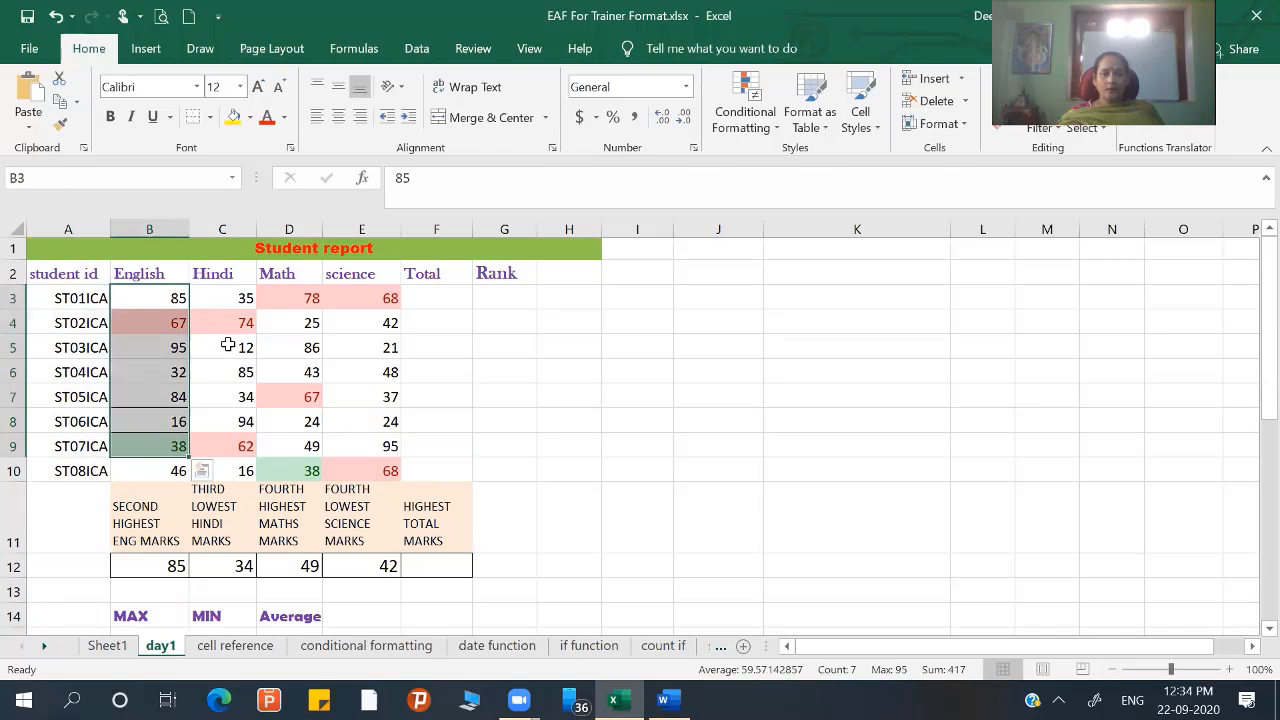
drag(228, 297, 229, 421)
drag(300, 297, 302, 421)
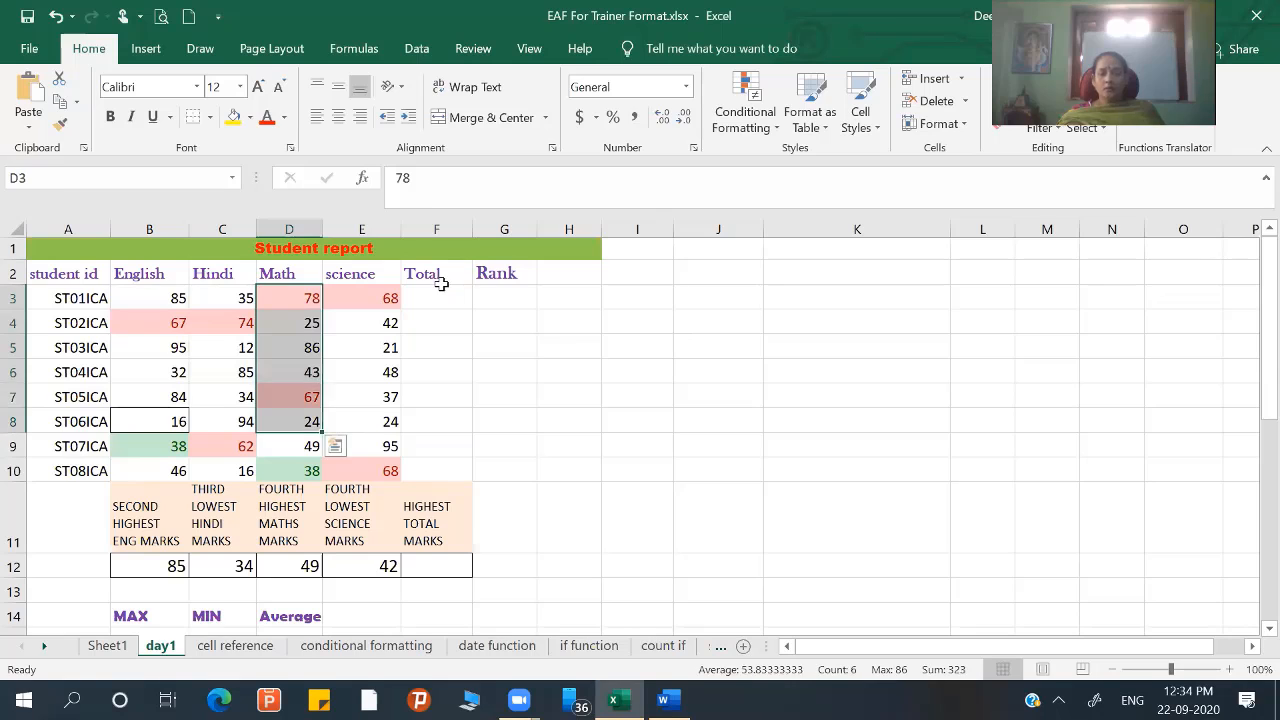
click(441, 296)
text(=)
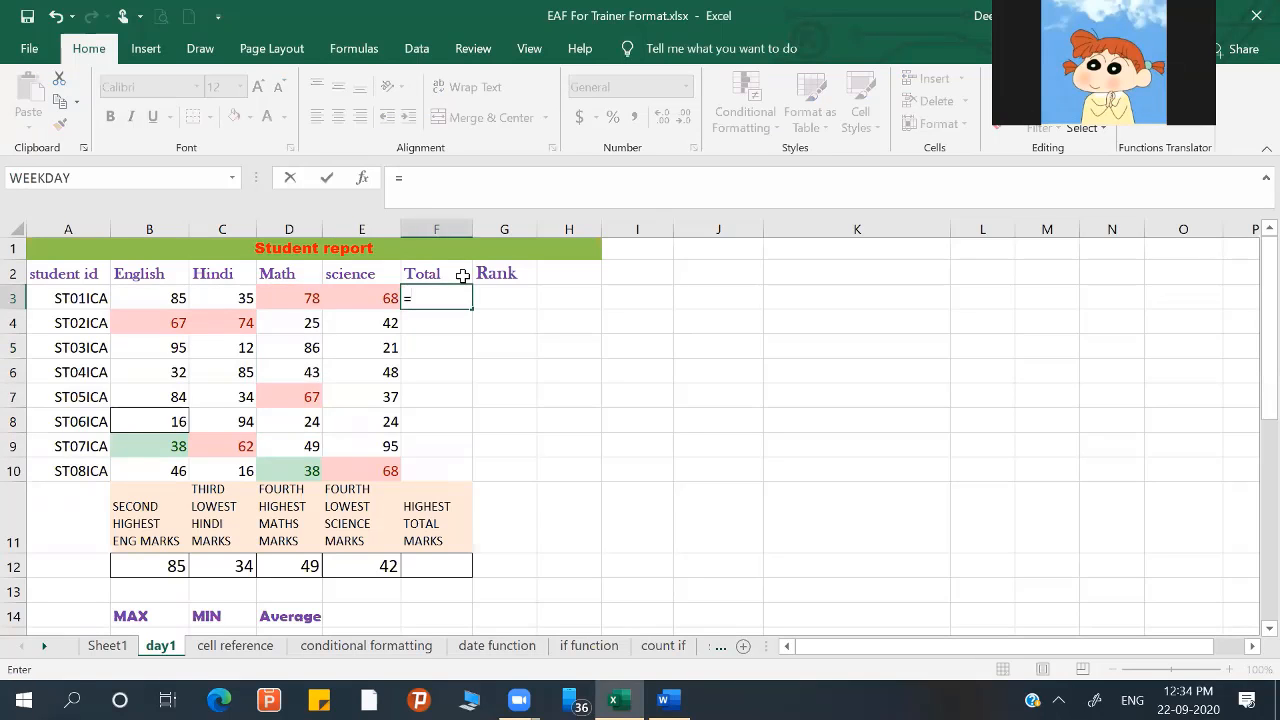
text(sum()
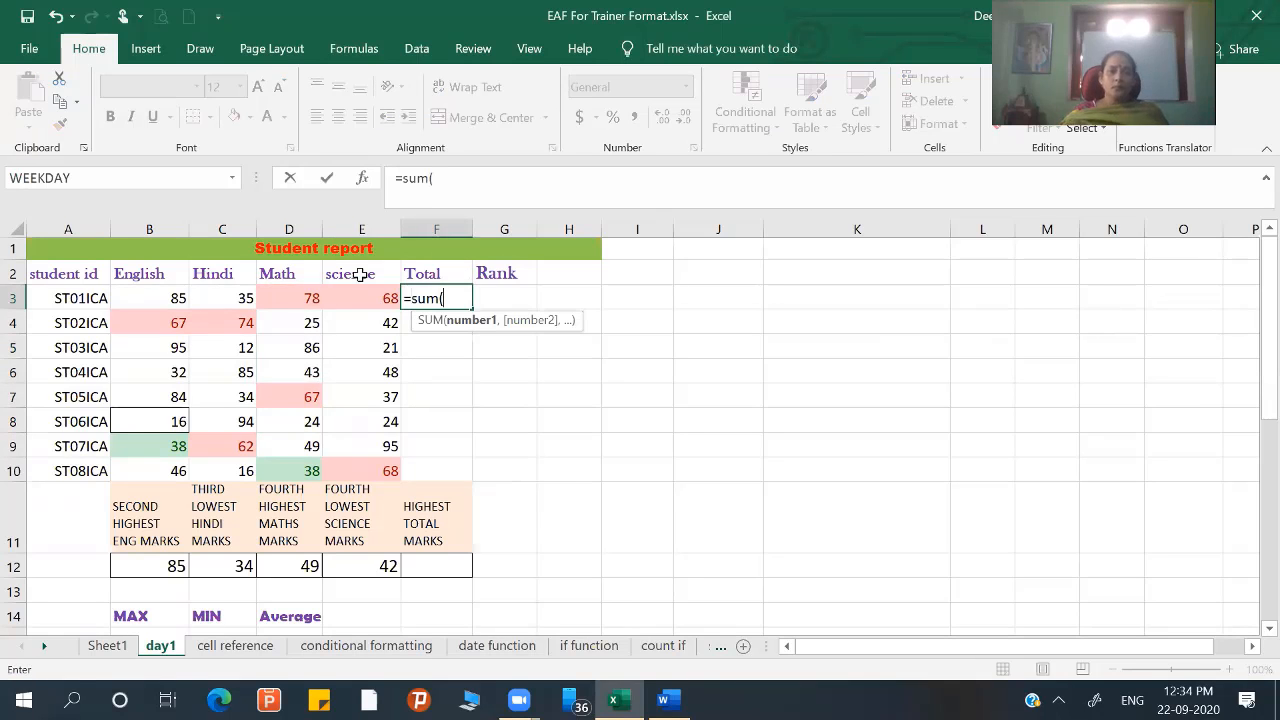
drag(160, 300, 347, 313)
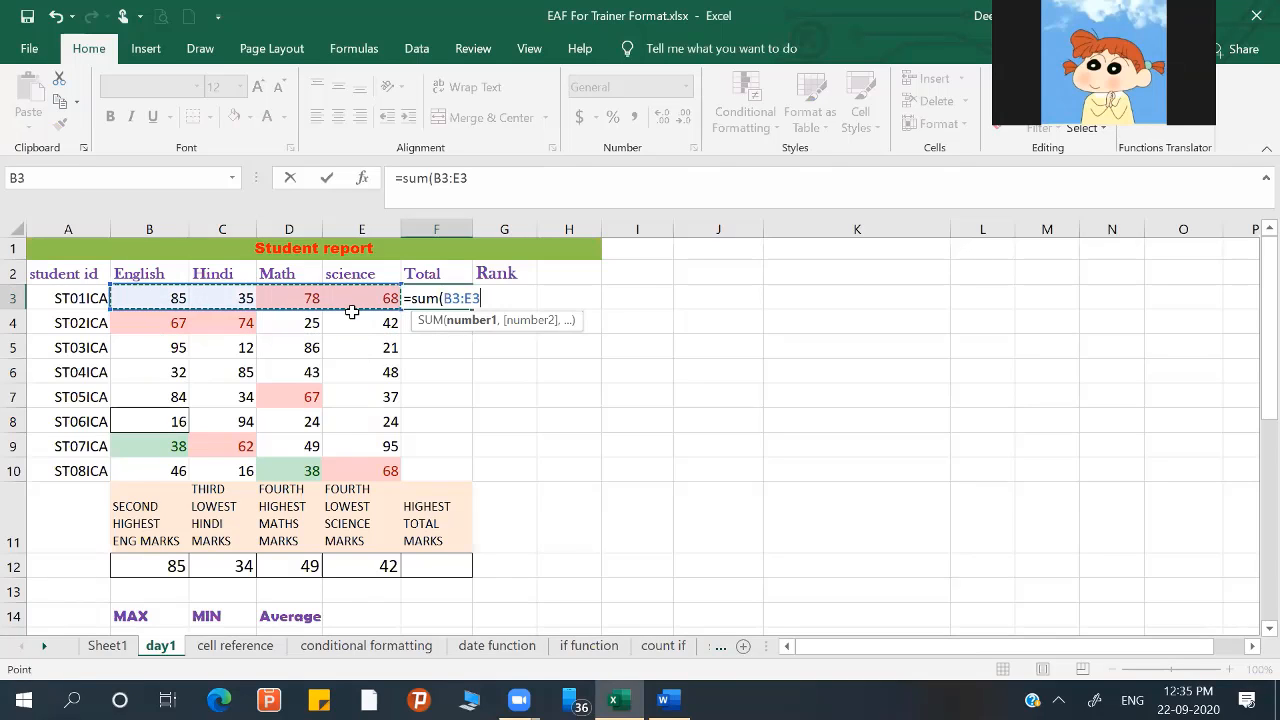
text())
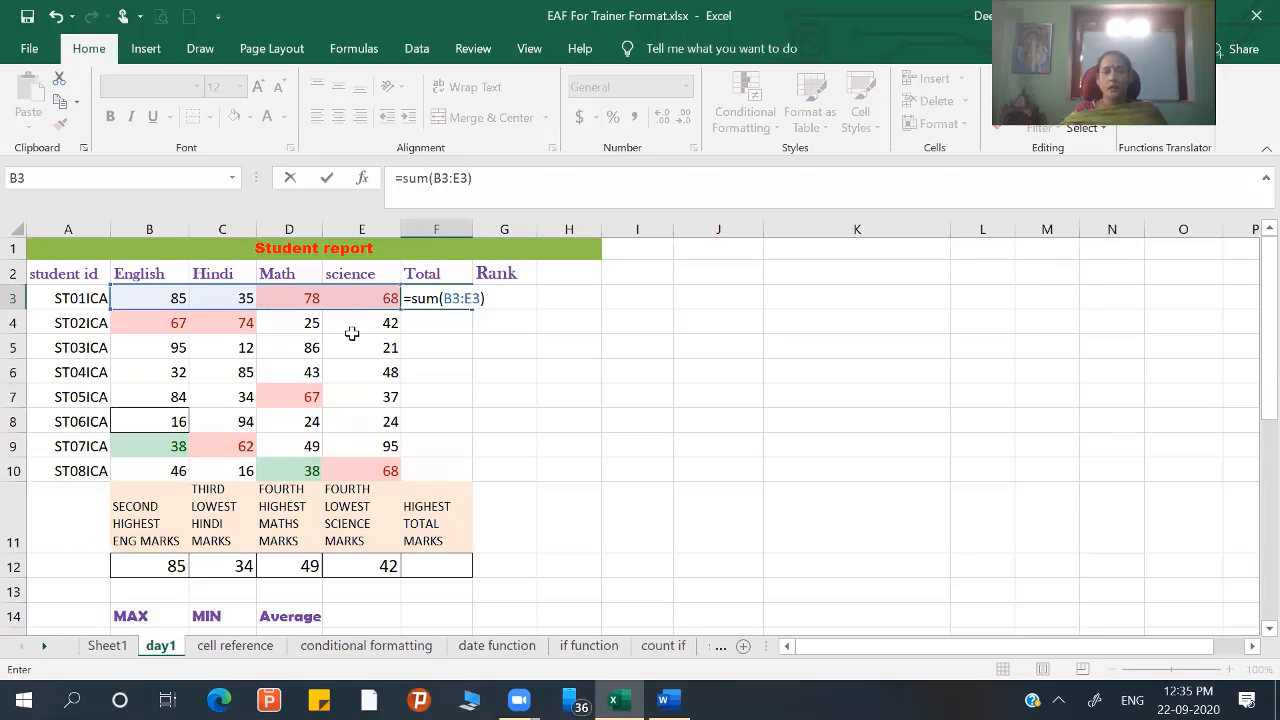
key(Return)
- Try to total the remaining students' marks by applying AutoSum to F4:F10
drag(426, 347, 428, 466)
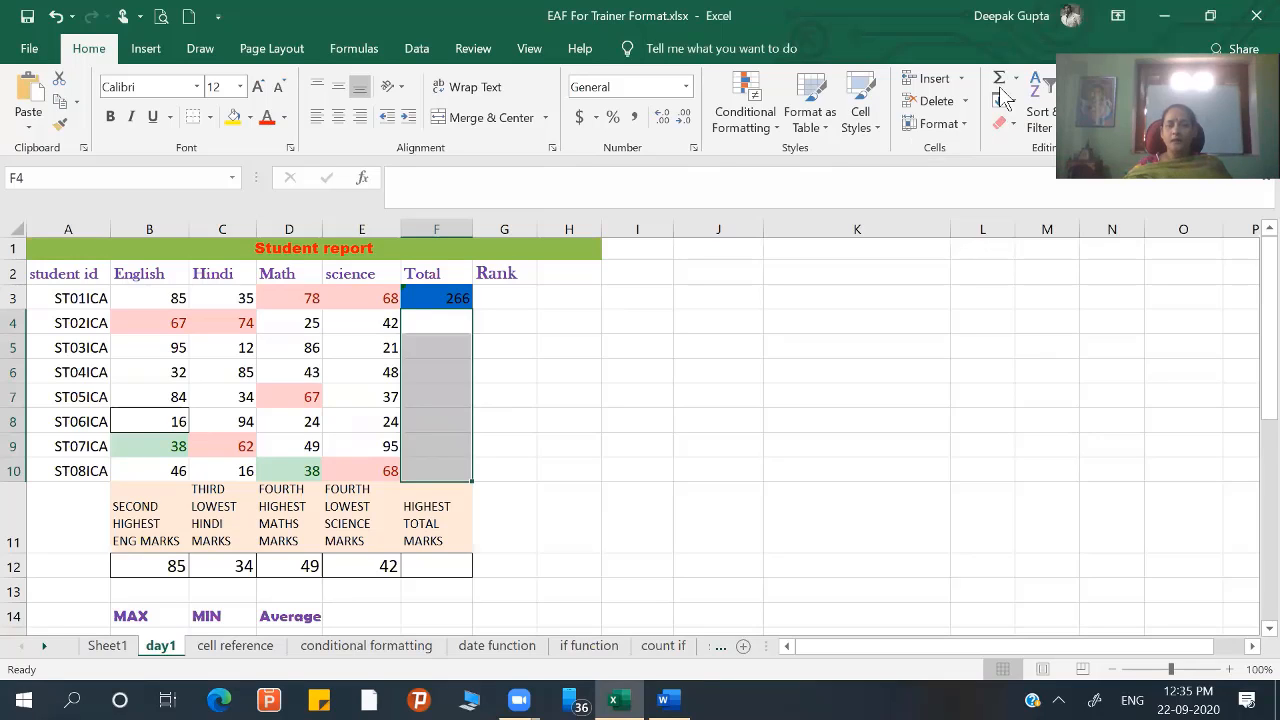
click(997, 80)
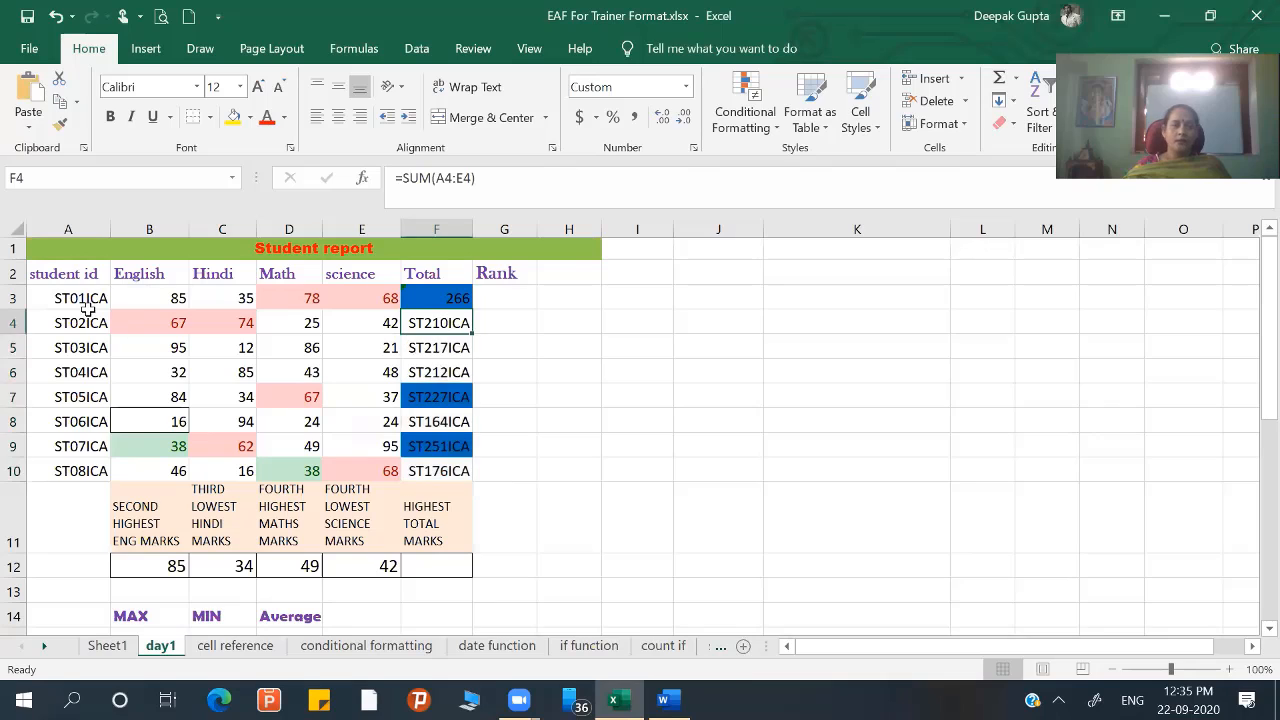
- Try the General number format on the student ids in A3:A10, and undo it
drag(94, 298, 95, 473)
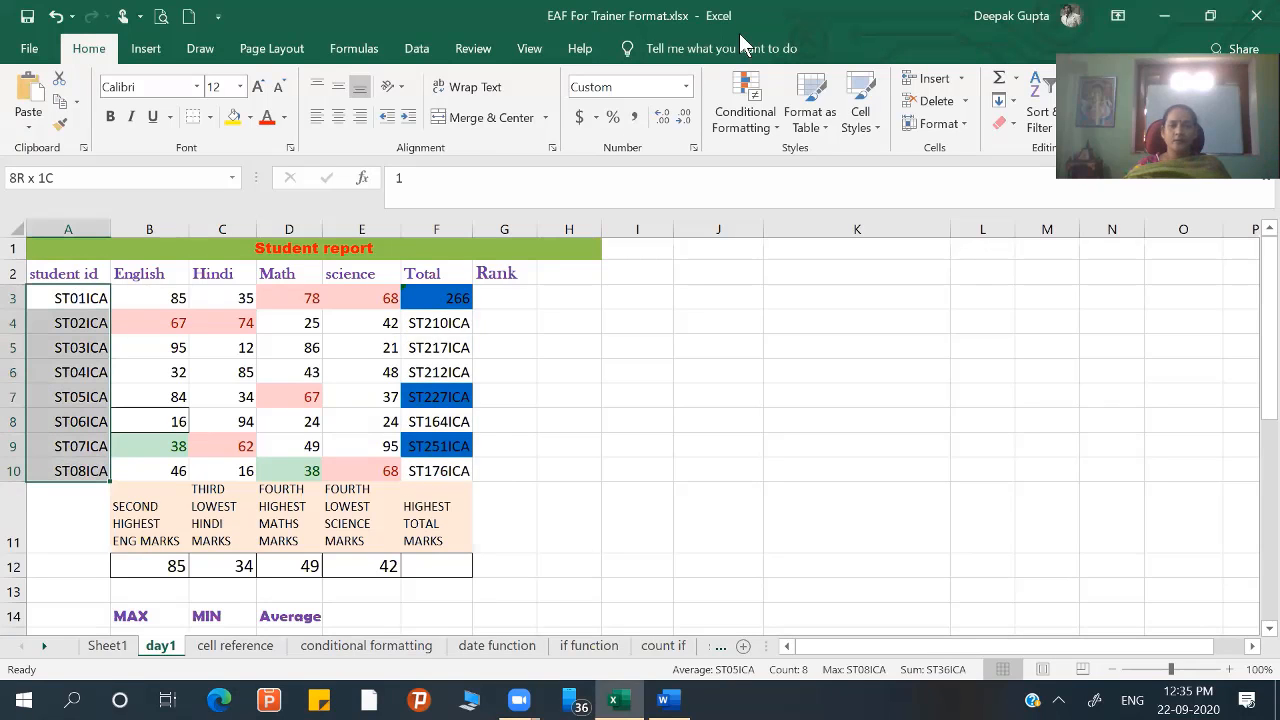
click(685, 86)
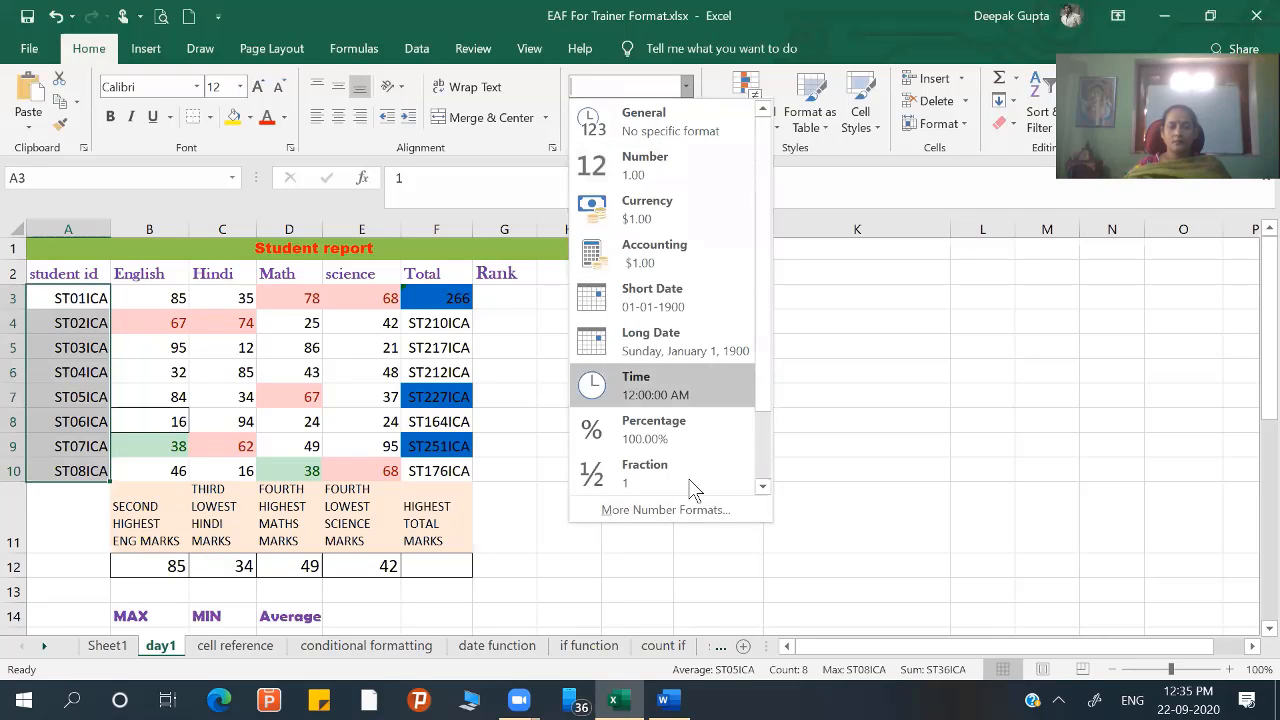
scroll(718, 405, down, 1)
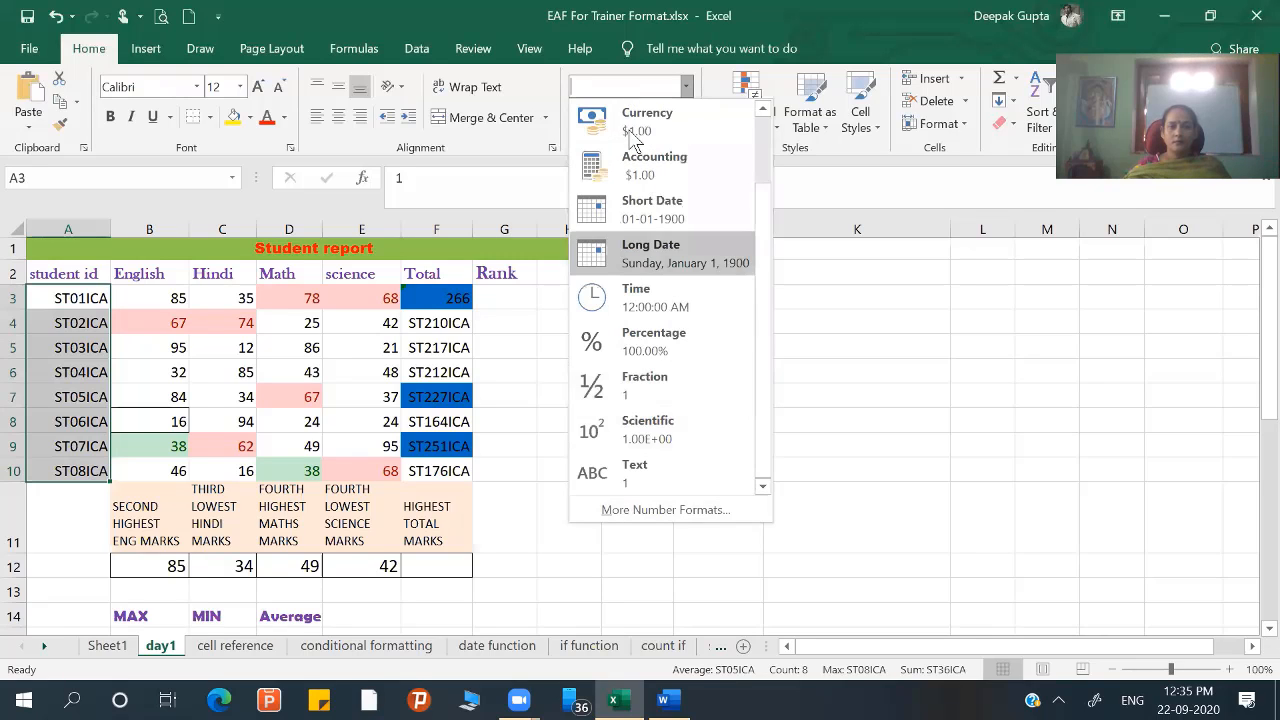
scroll(659, 151, up, 1)
key(Return)
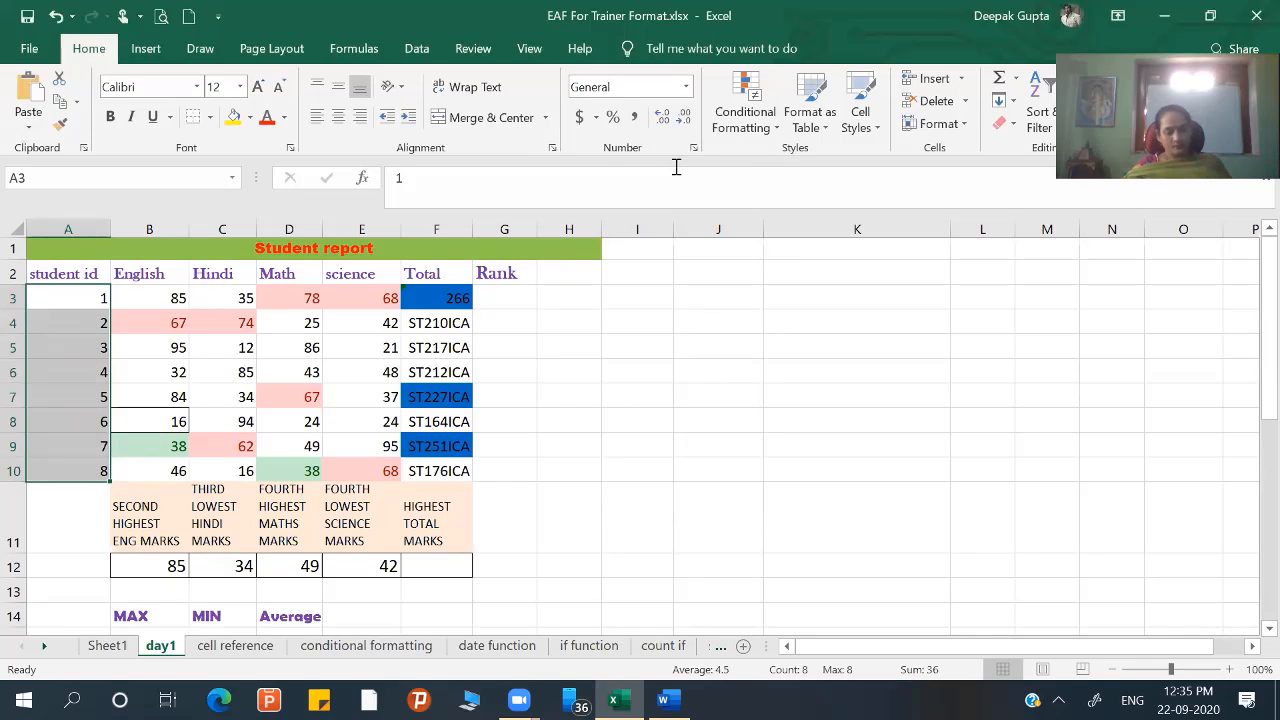
key(ctrl+z)
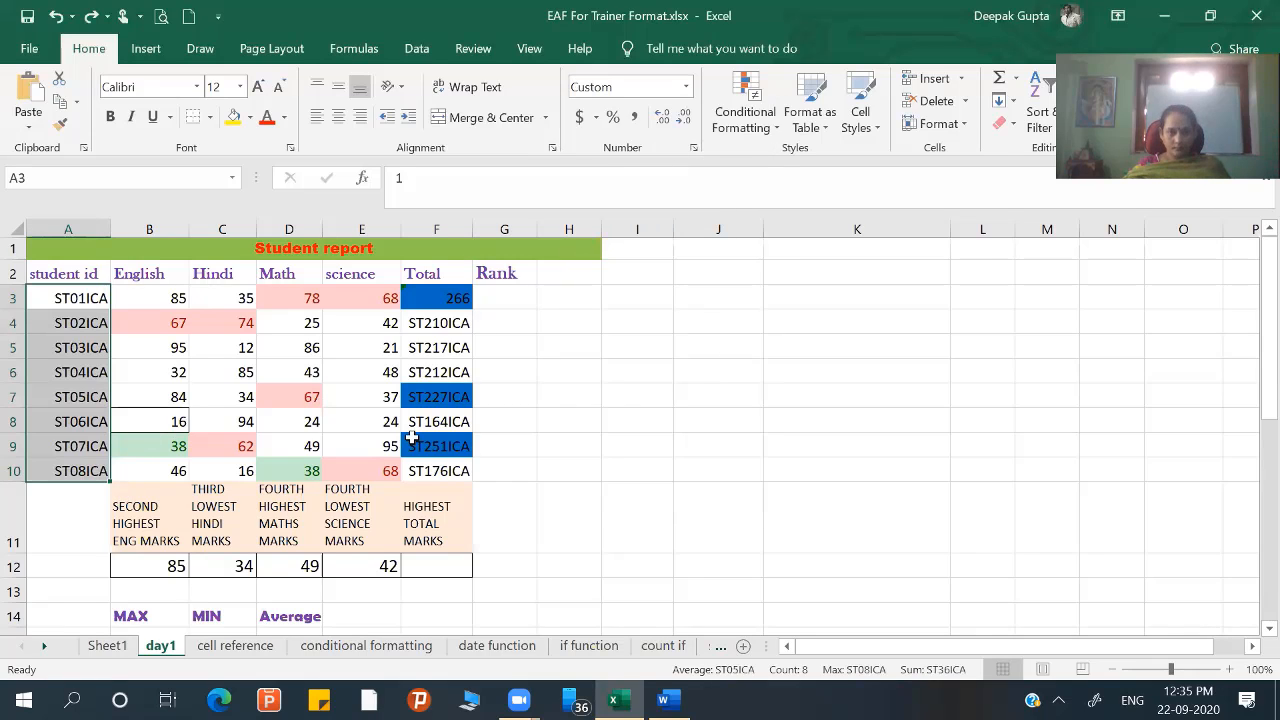
- Fill the SUM formula from F3 down to F10 and check the cell range used in F3
click(432, 298)
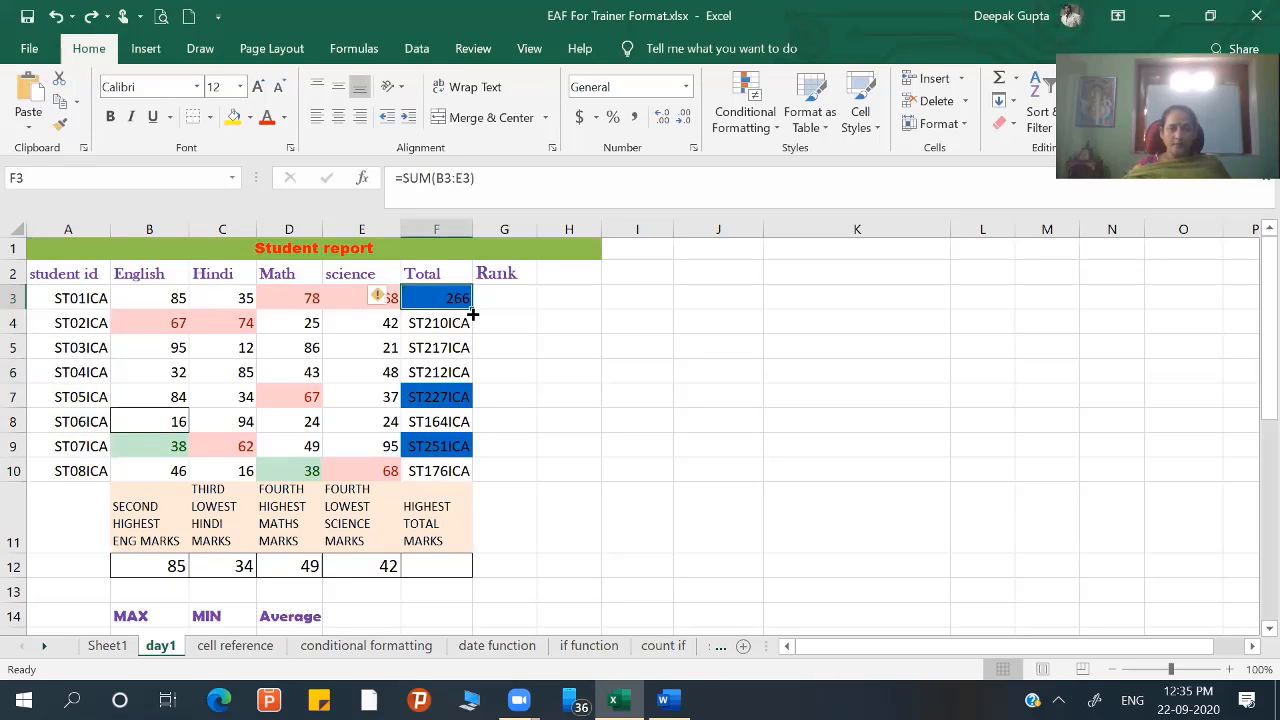
drag(472, 310, 445, 474)
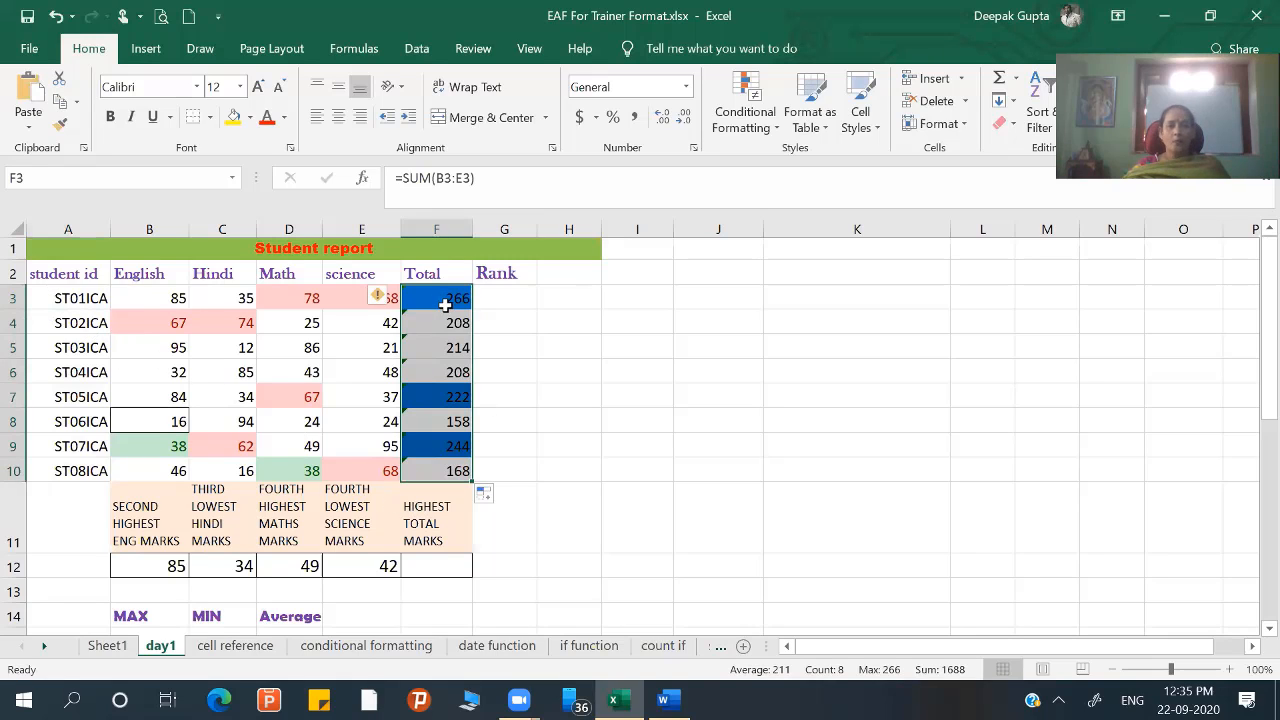
click(445, 302)
double_click(445, 302)
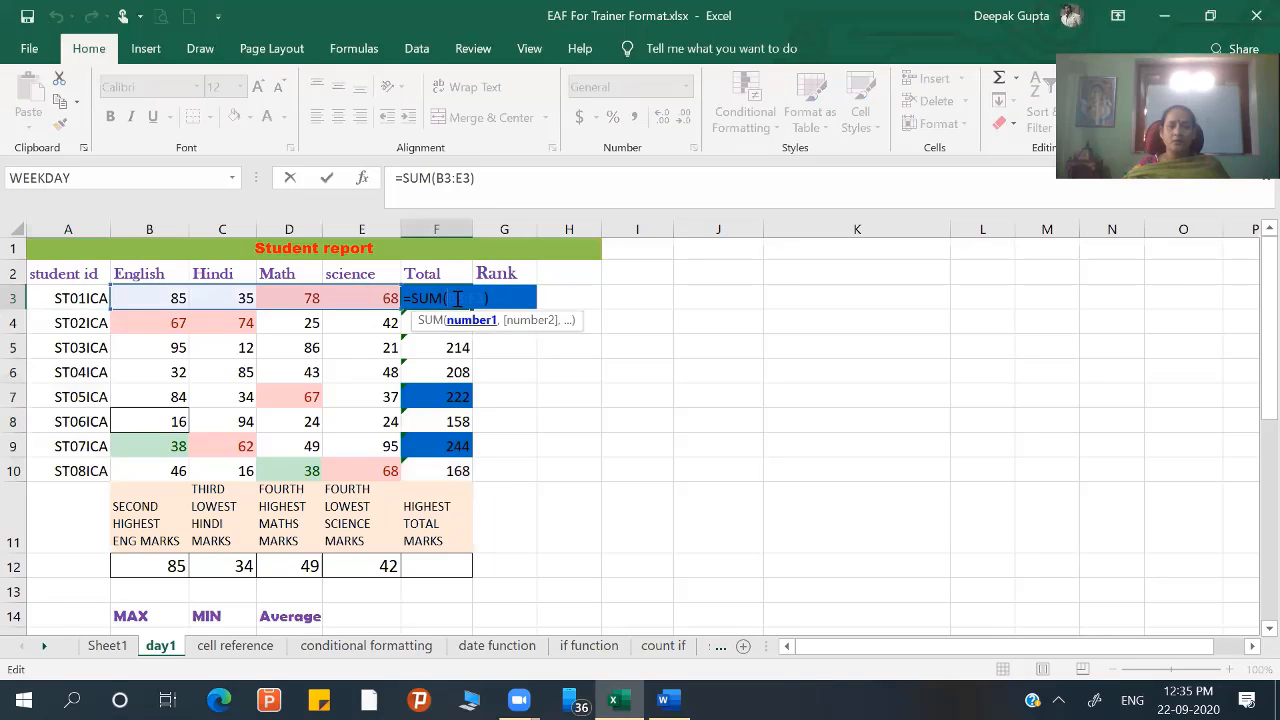
key(Return)
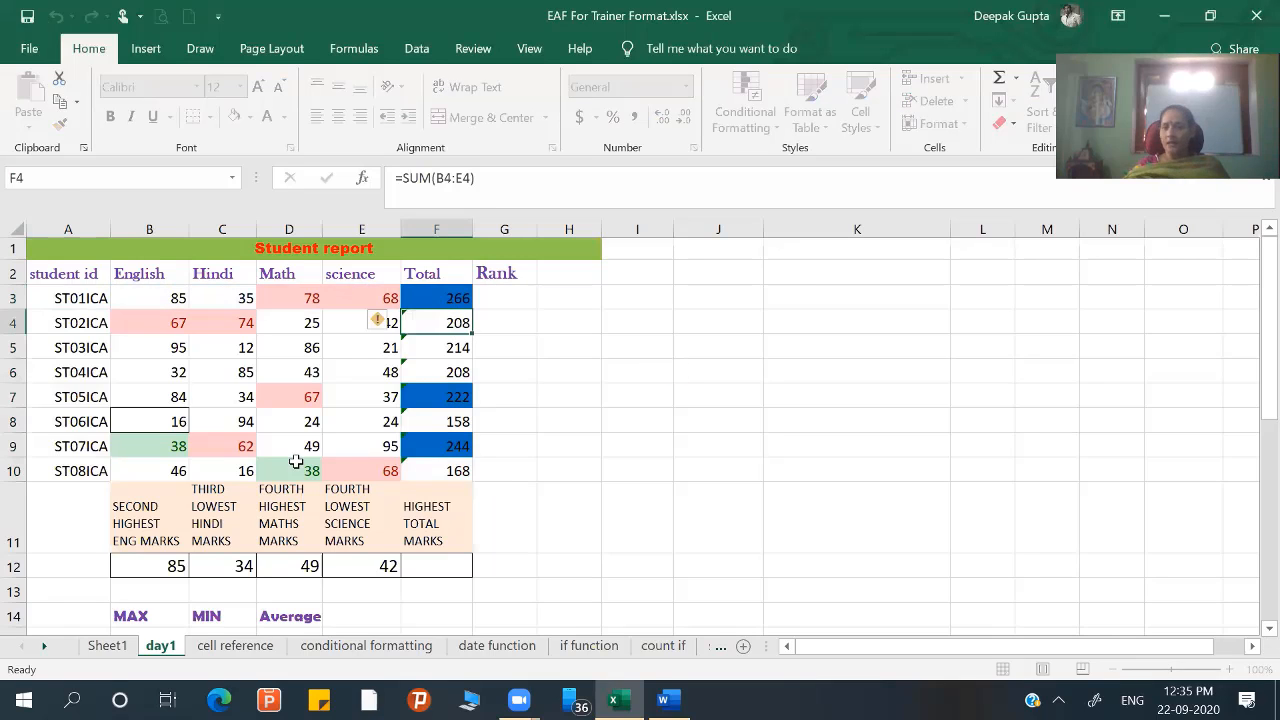
click(577, 371)
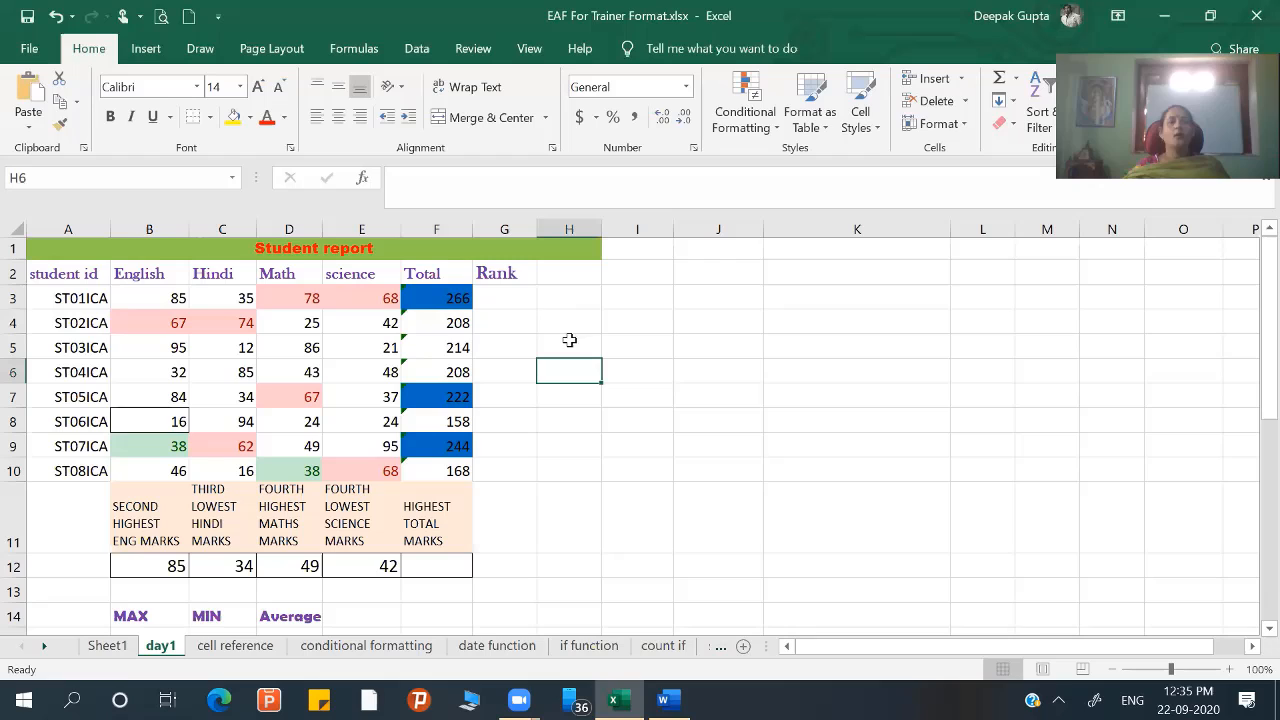
- Begin a RANK formula in the first student's Rank cell G3
click(508, 300)
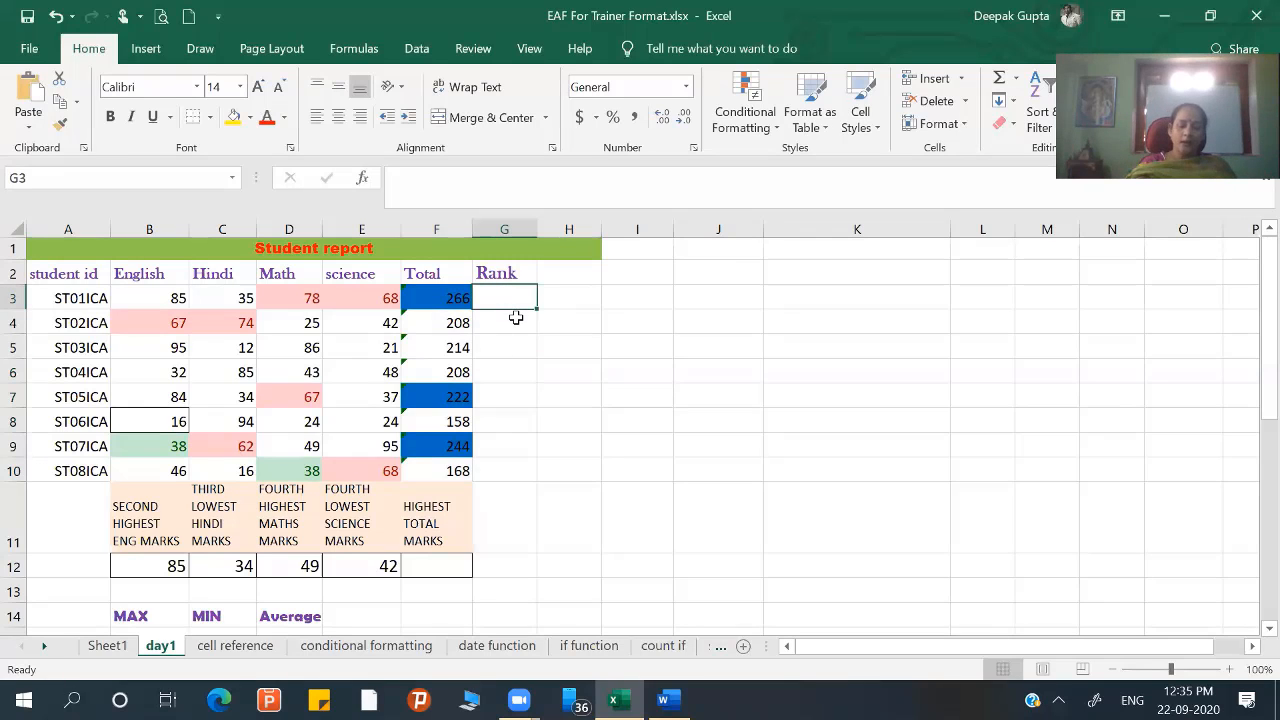
text(=)
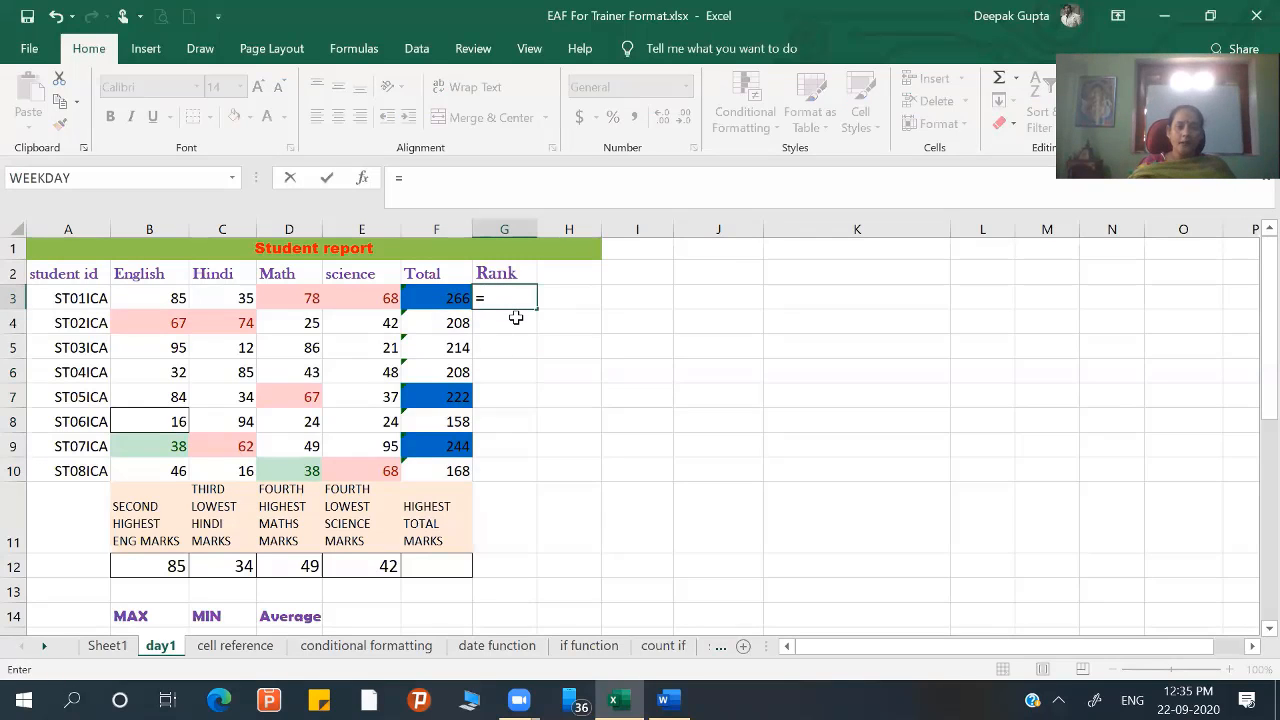
text(ra)
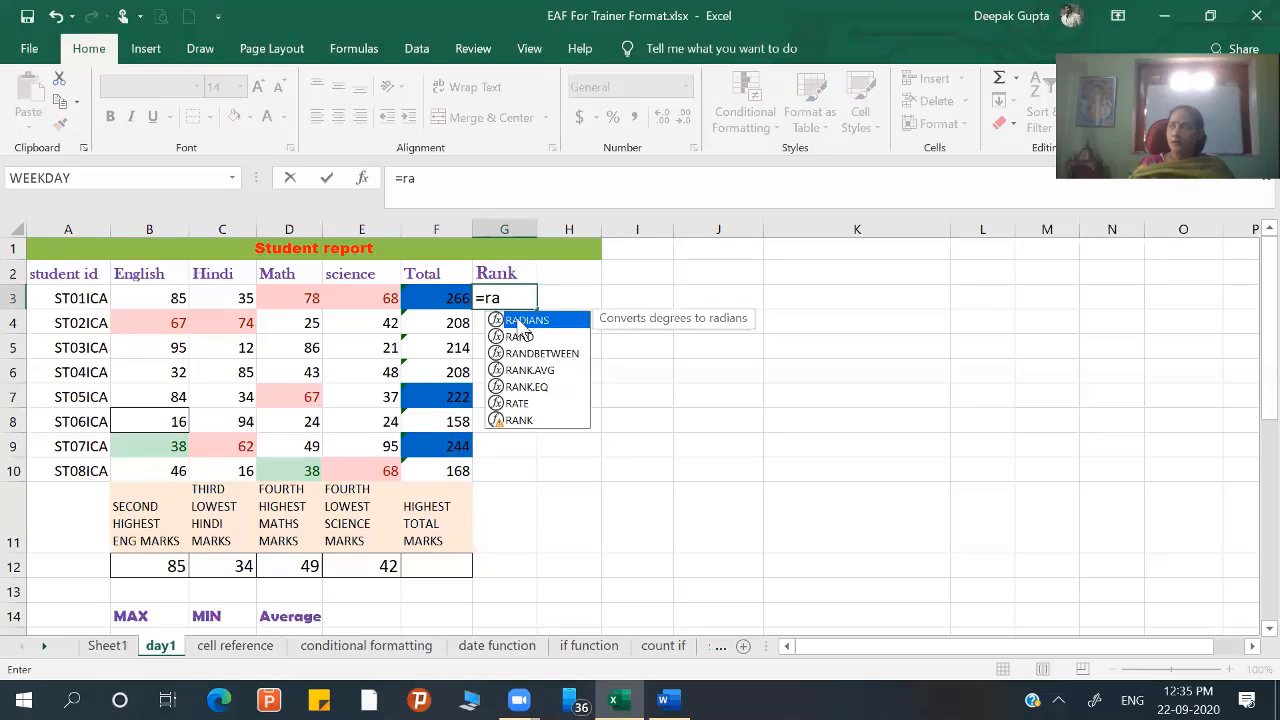
text(nk)
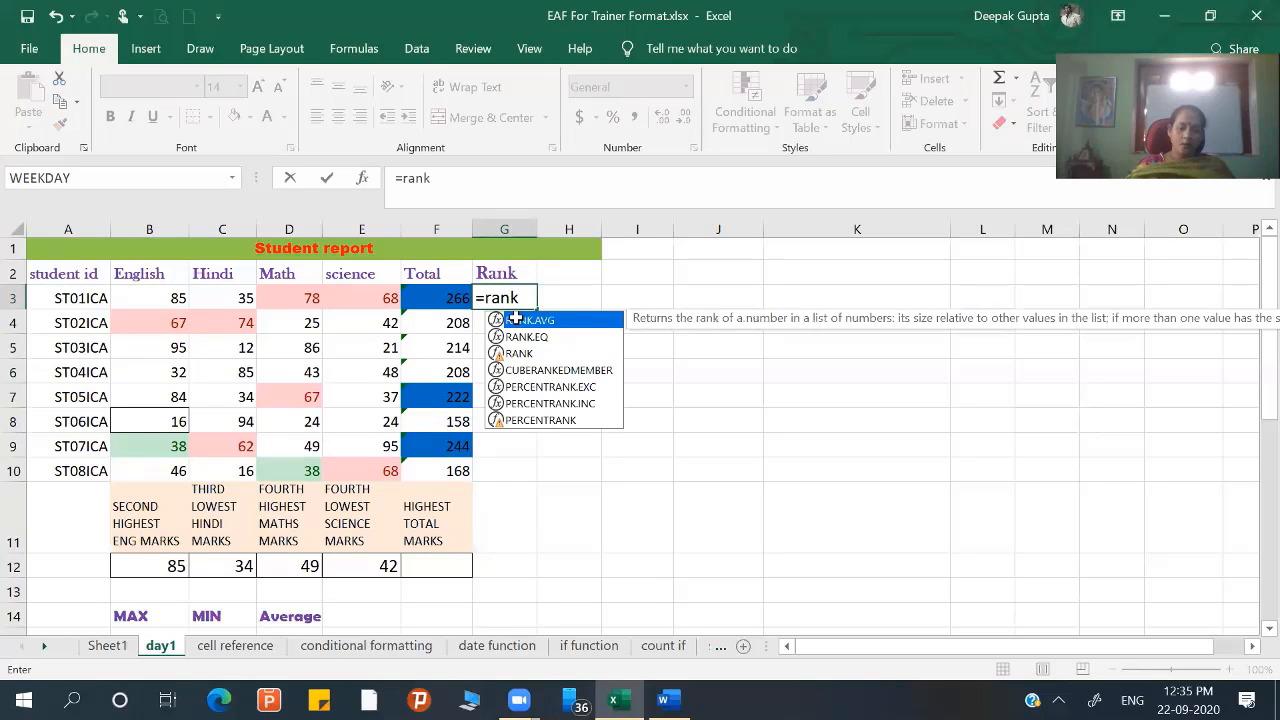
text(\\\\\\\\\\\\\\\\\\\\\\\\)
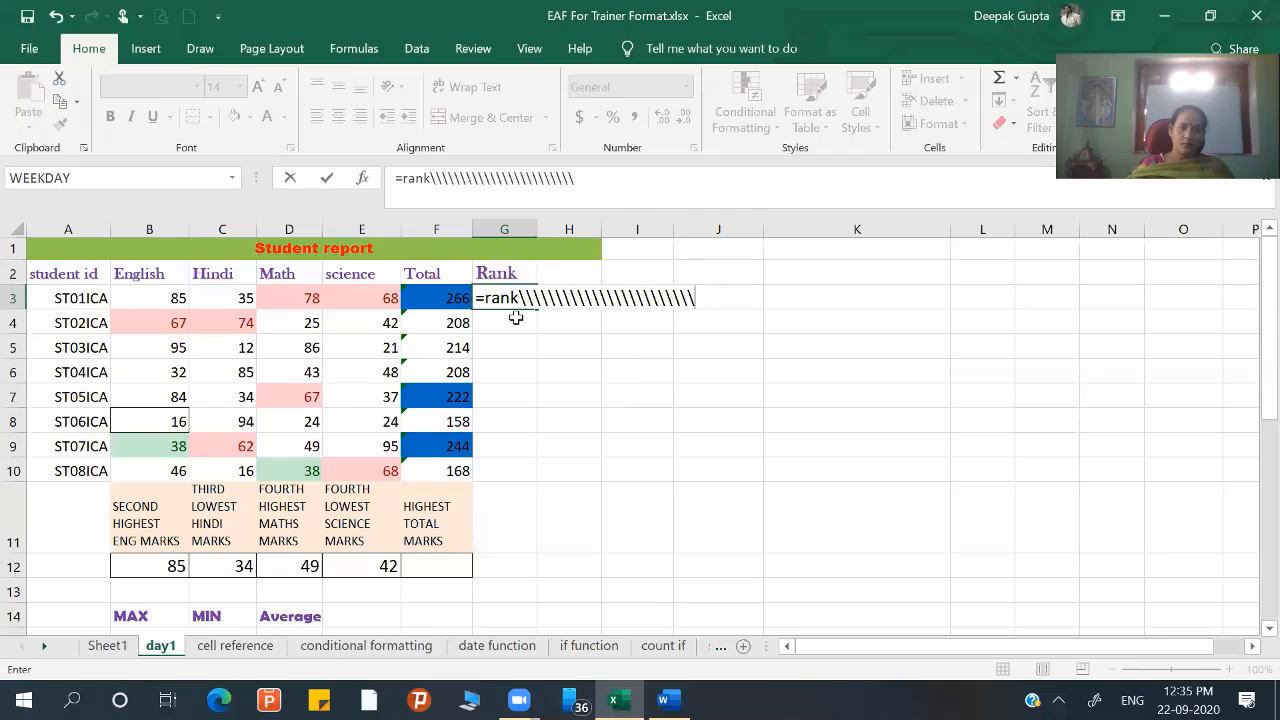
key(BackSpace)
key(BackSpace)
key(BackSpace)
key(BackSpace)
key(BackSpace)
key(BackSpace)
key(BackSpace)
key(BackSpace)
key(BackSpace)
key(BackSpace)
key(BackSpace)
key(BackSpace)
key(BackSpace)
key(BackSpace)
key(BackSpace)
key(BackSpace)
key(BackSpace)
key(BackSpace)
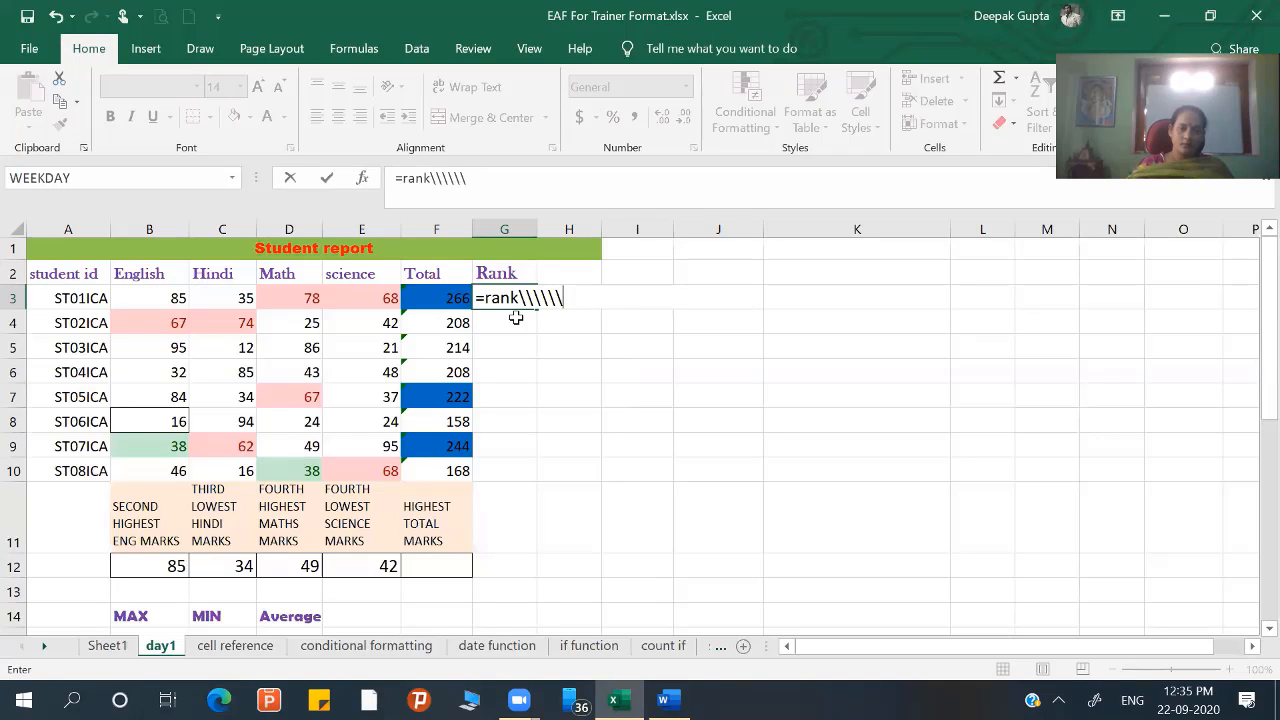
key(BackSpace)
key(BackSpace)
key(BackSpace)
key(BackSpace)
key(BackSpace)
key(BackSpace)
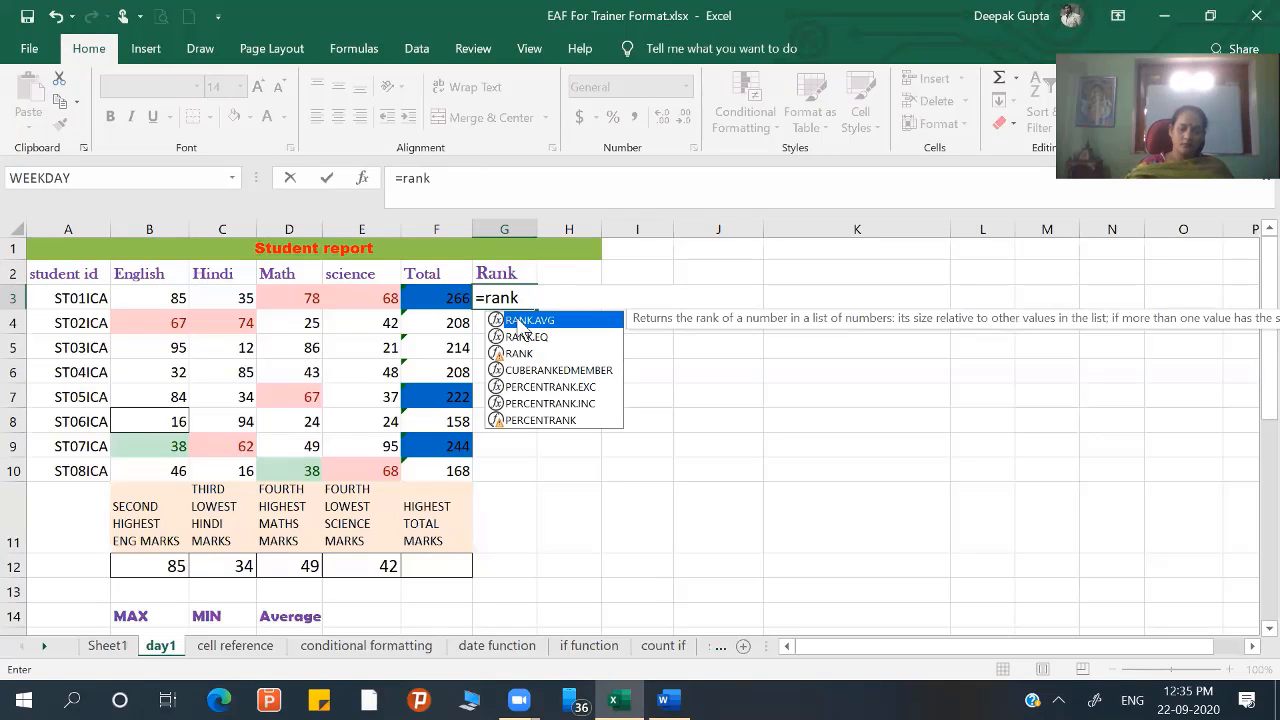
- Complete the G3 formula as =RANK(F3,F3:F10,0) to rank the first student's total in descending order
text(()
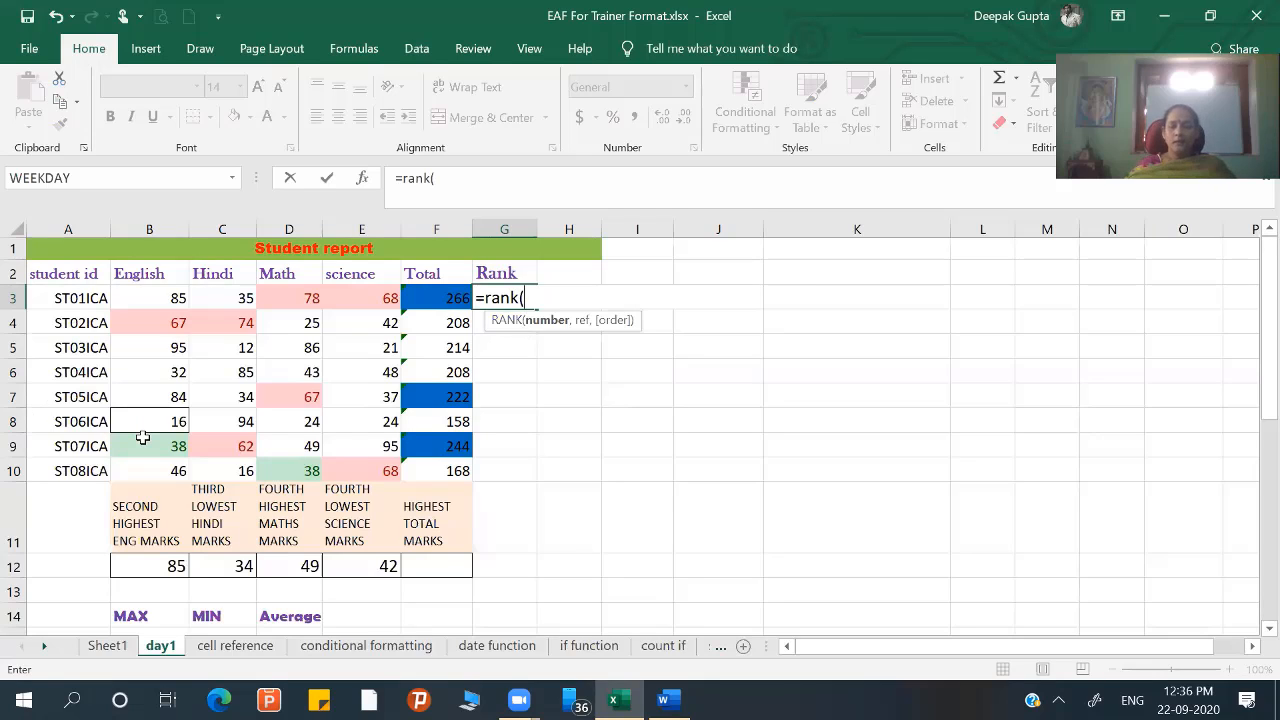
key(BackSpace)
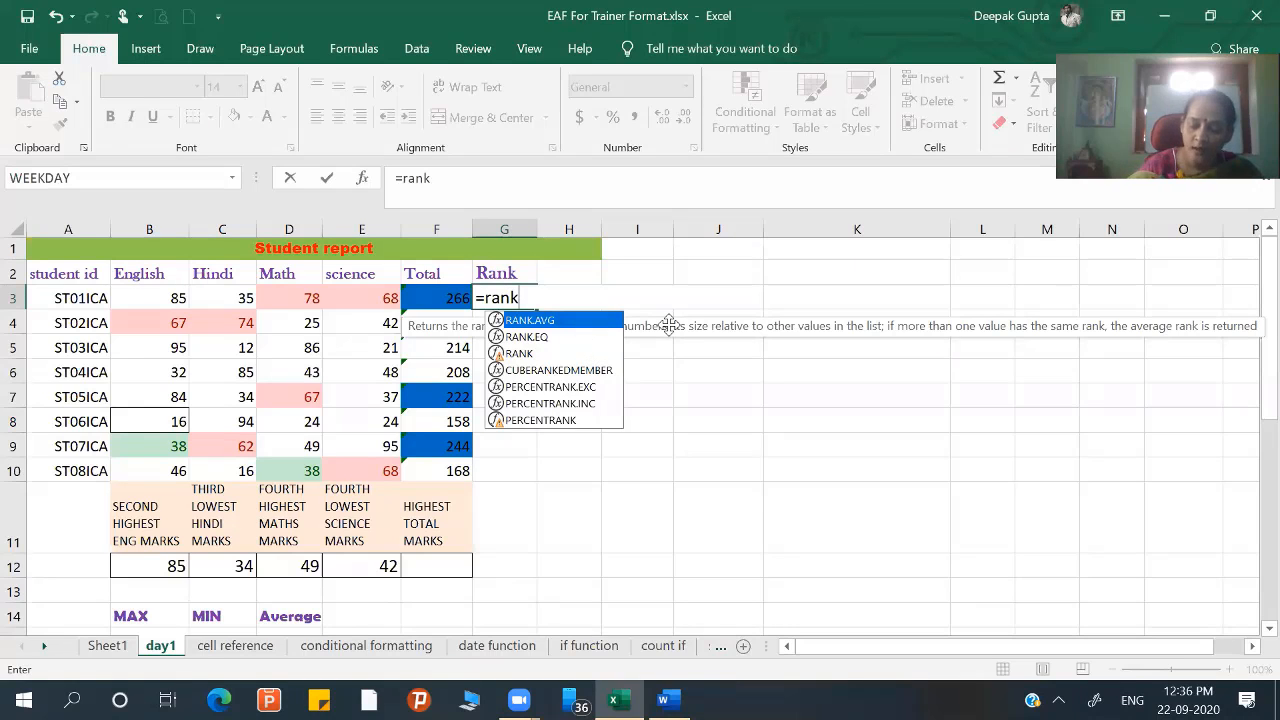
text(()
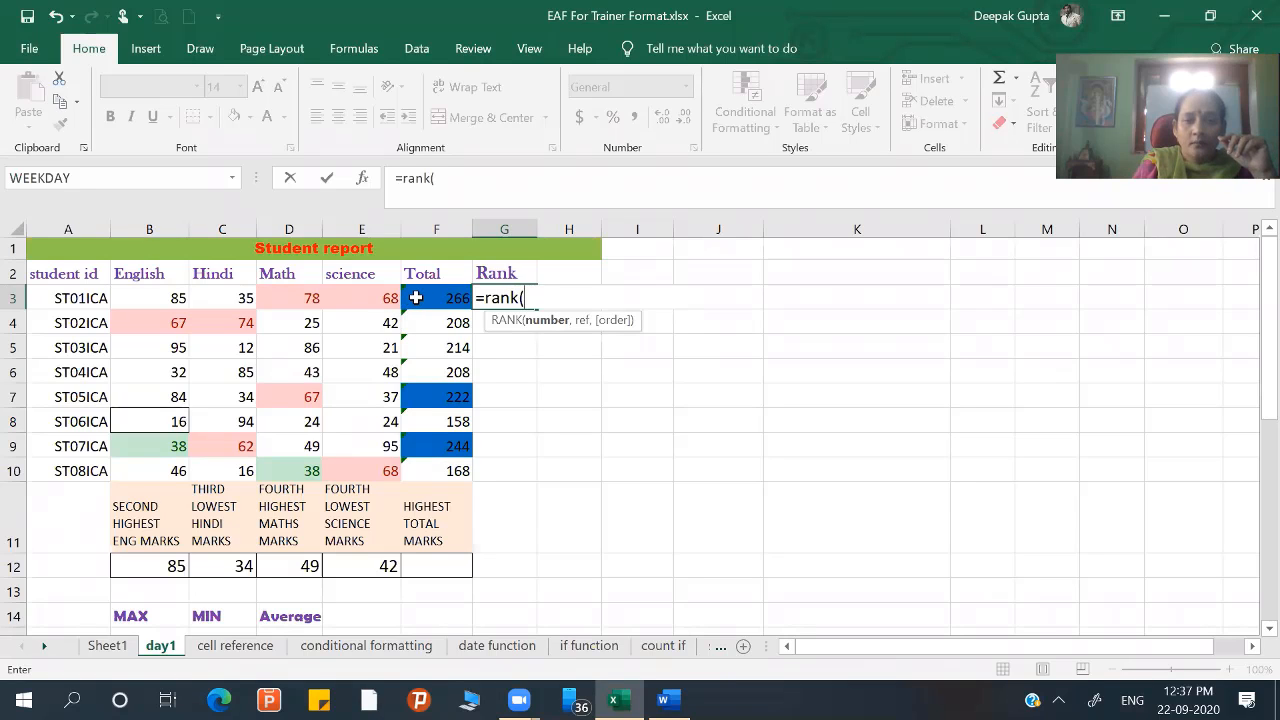
click(416, 298)
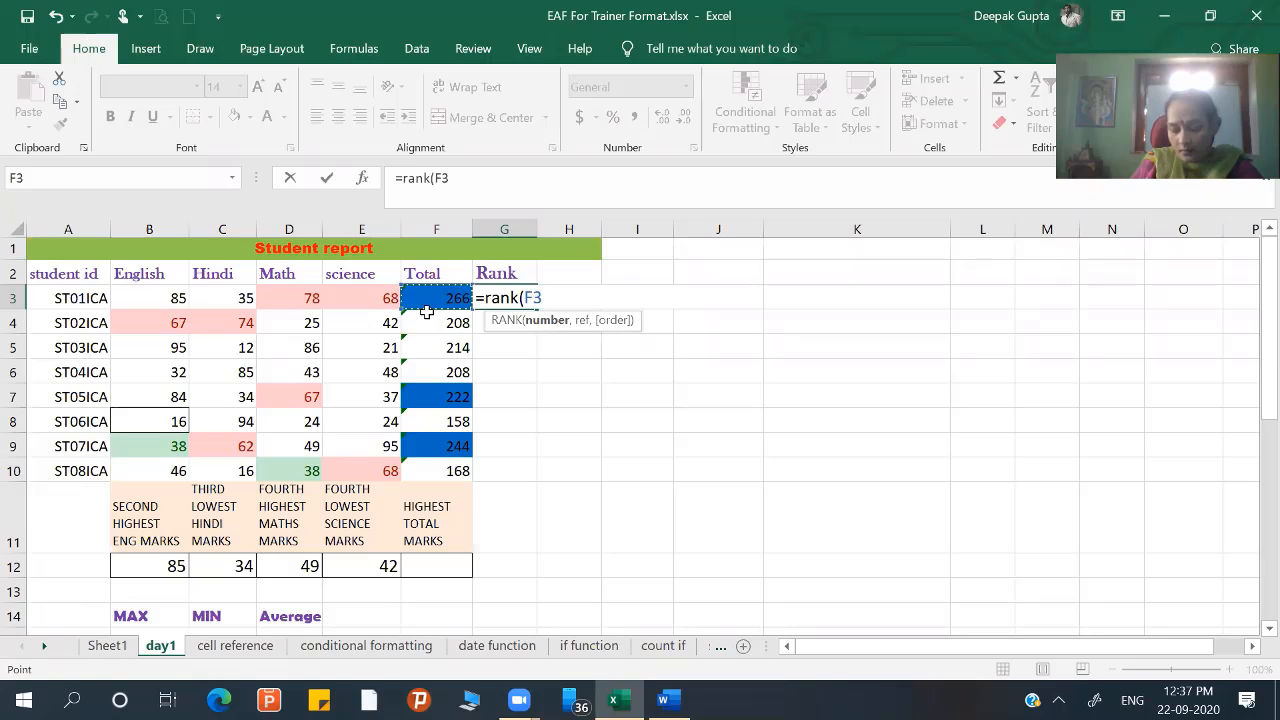
text(,)
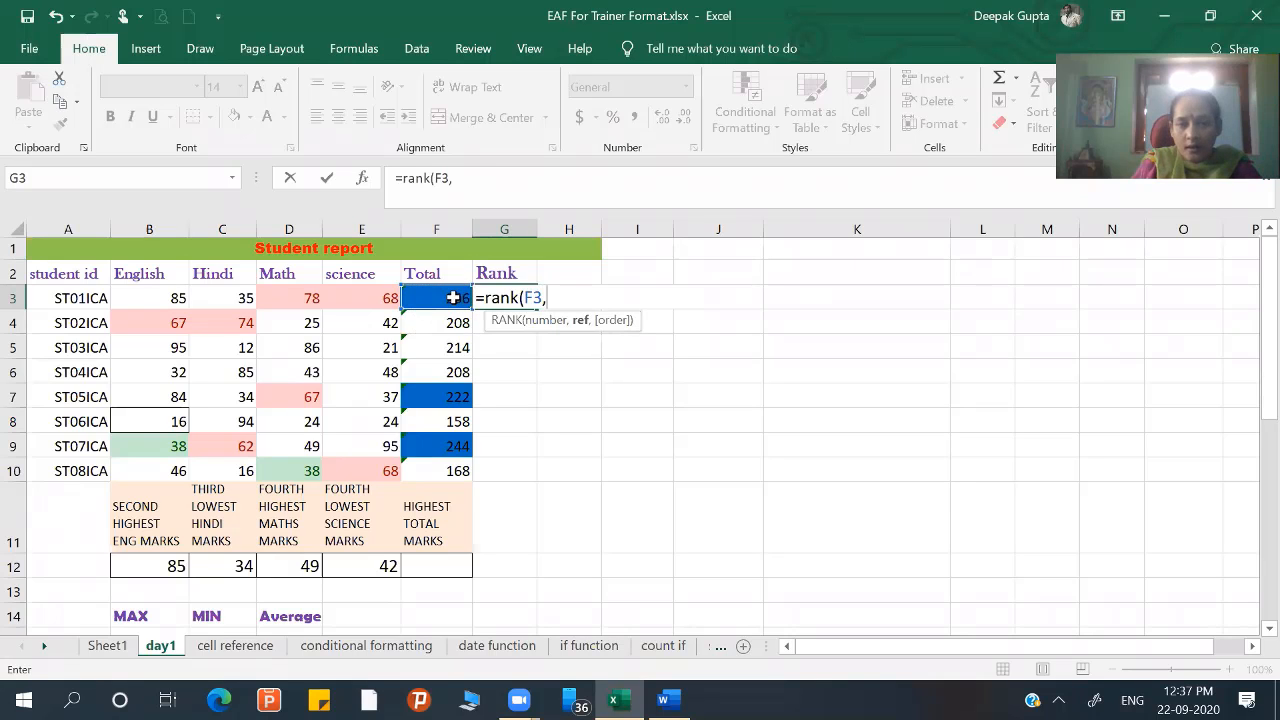
drag(453, 298, 455, 468)
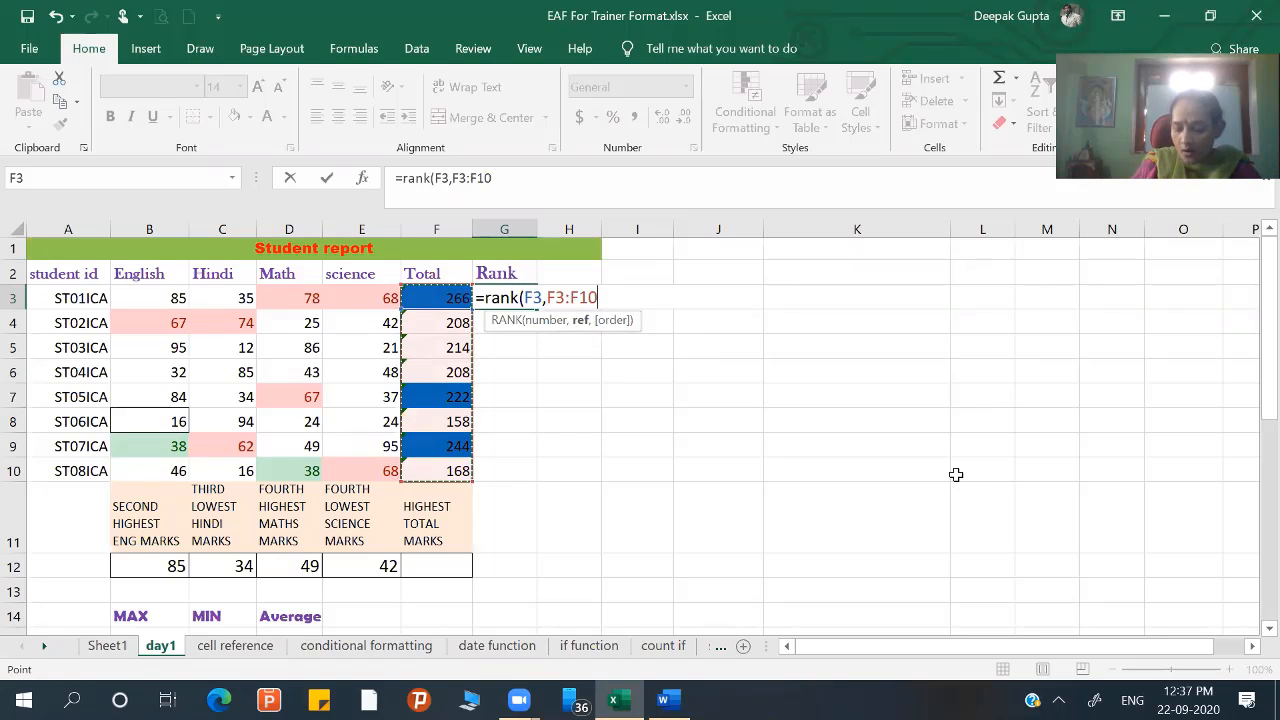
text(,0)
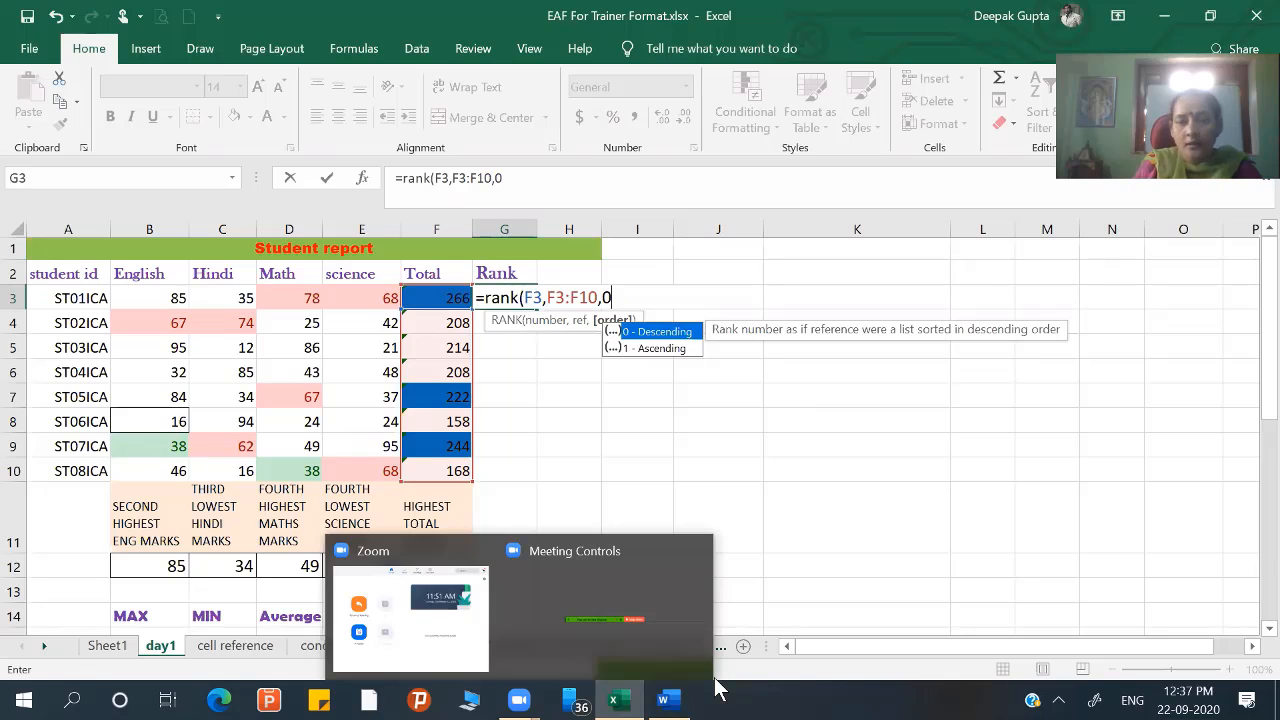
text())
key(Return)
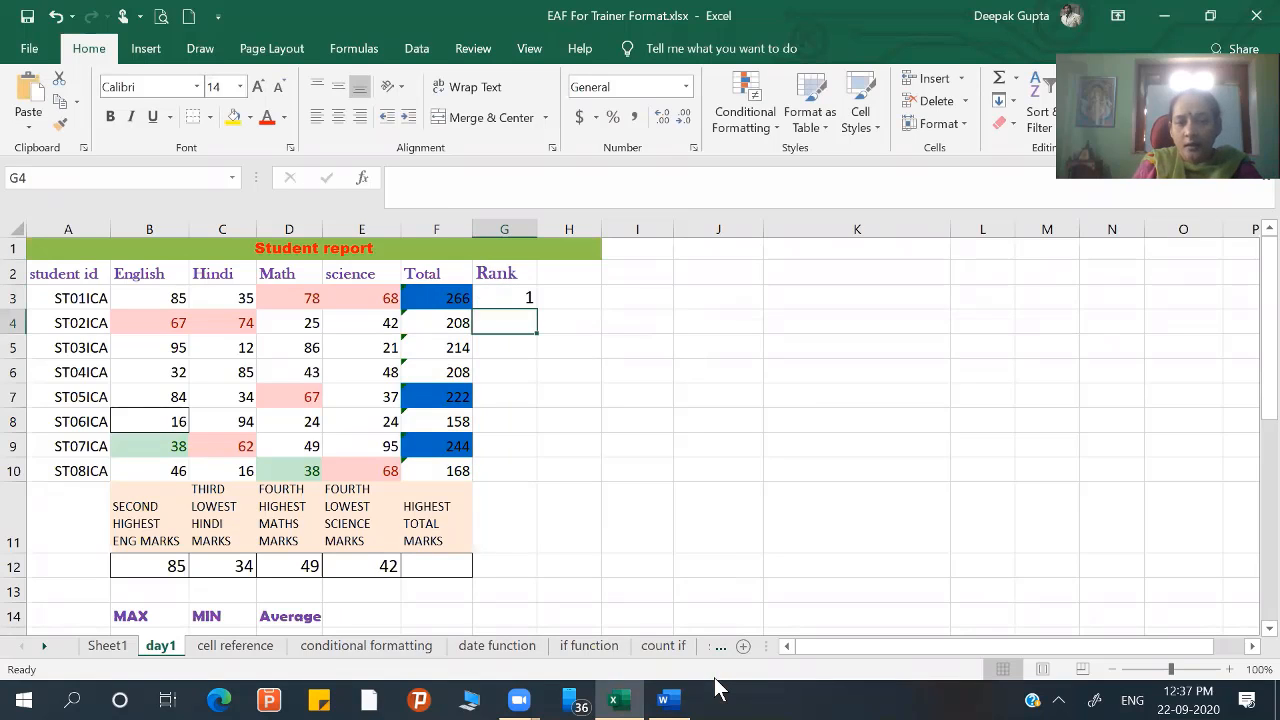
- Fill the RANK formula from G3 down to G10 and check the marks of the last student in row 10
click(530, 300)
drag(537, 310, 527, 498)
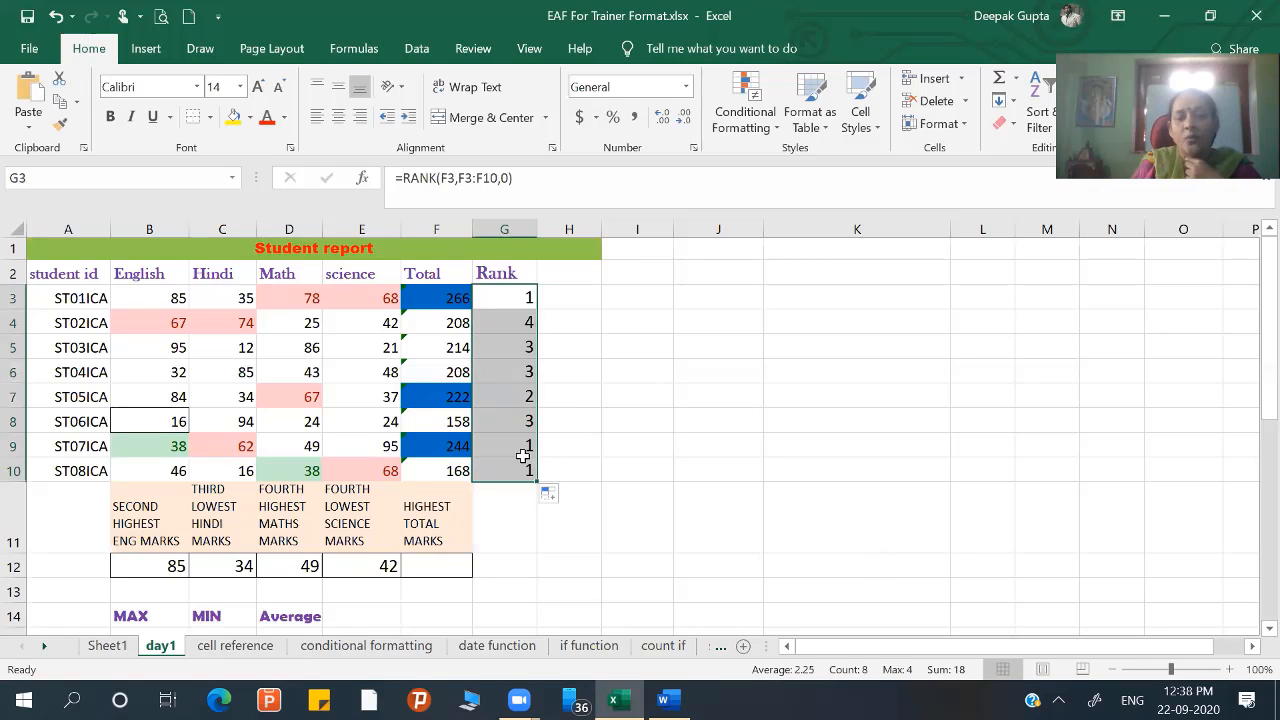
click(368, 470)
click(150, 478)
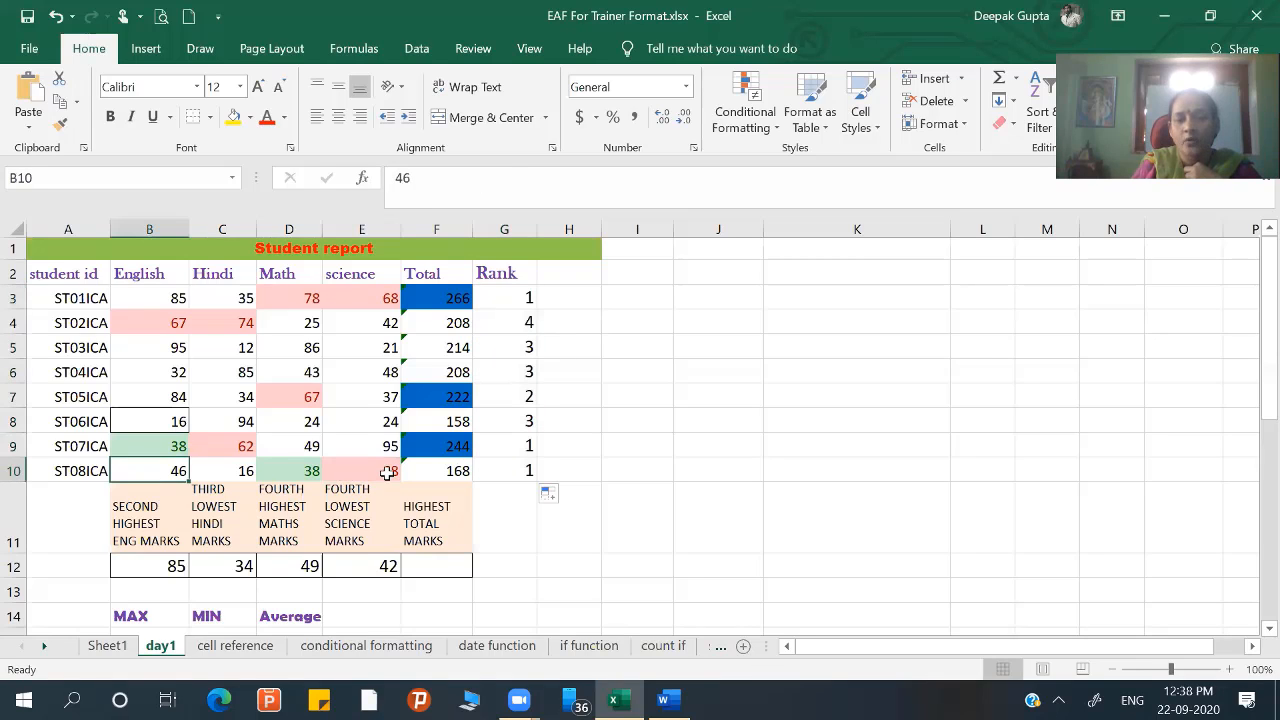
- Compare the RANK formulas in column G with the subject marks of the students in rows 7 and 10
click(386, 472)
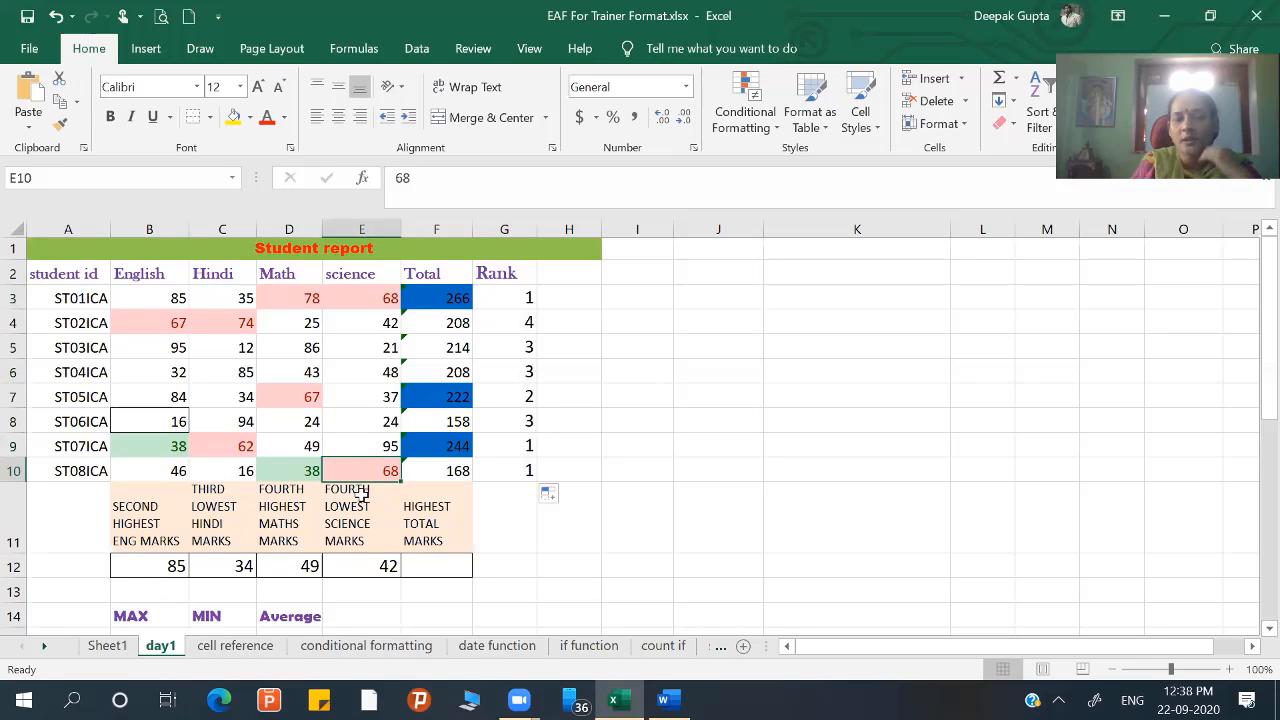
drag(354, 466, 150, 472)
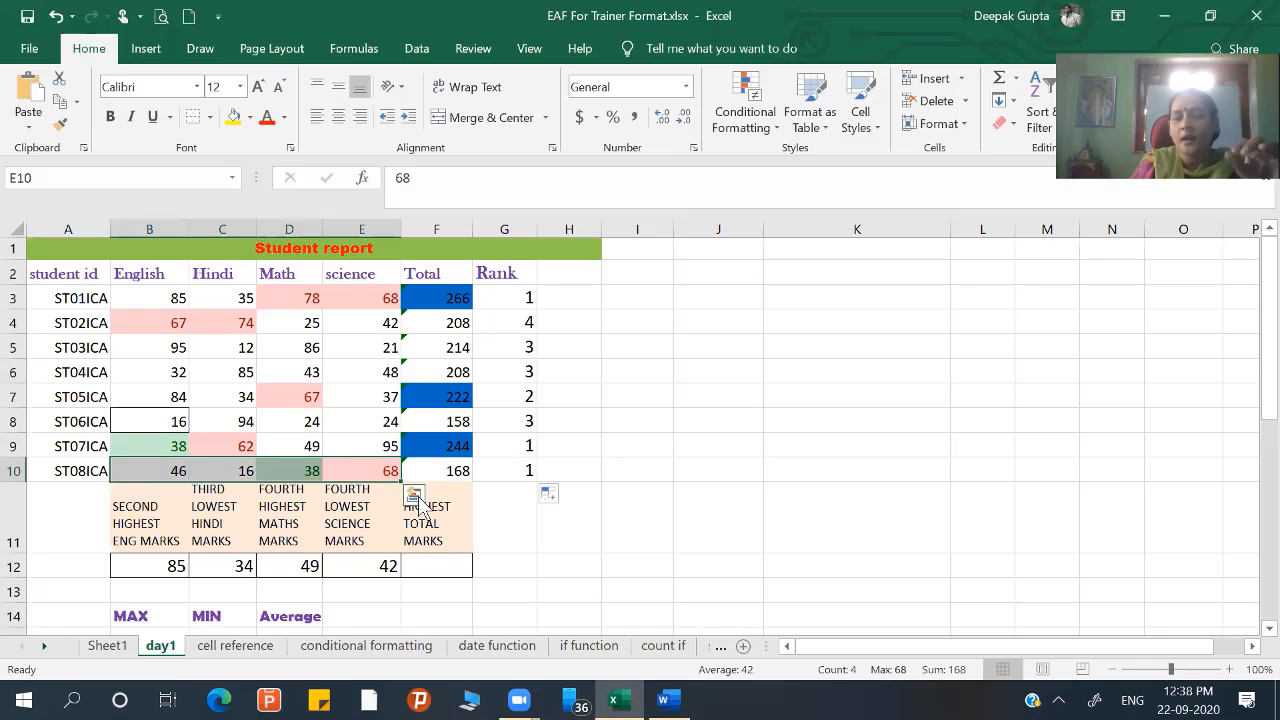
click(515, 447)
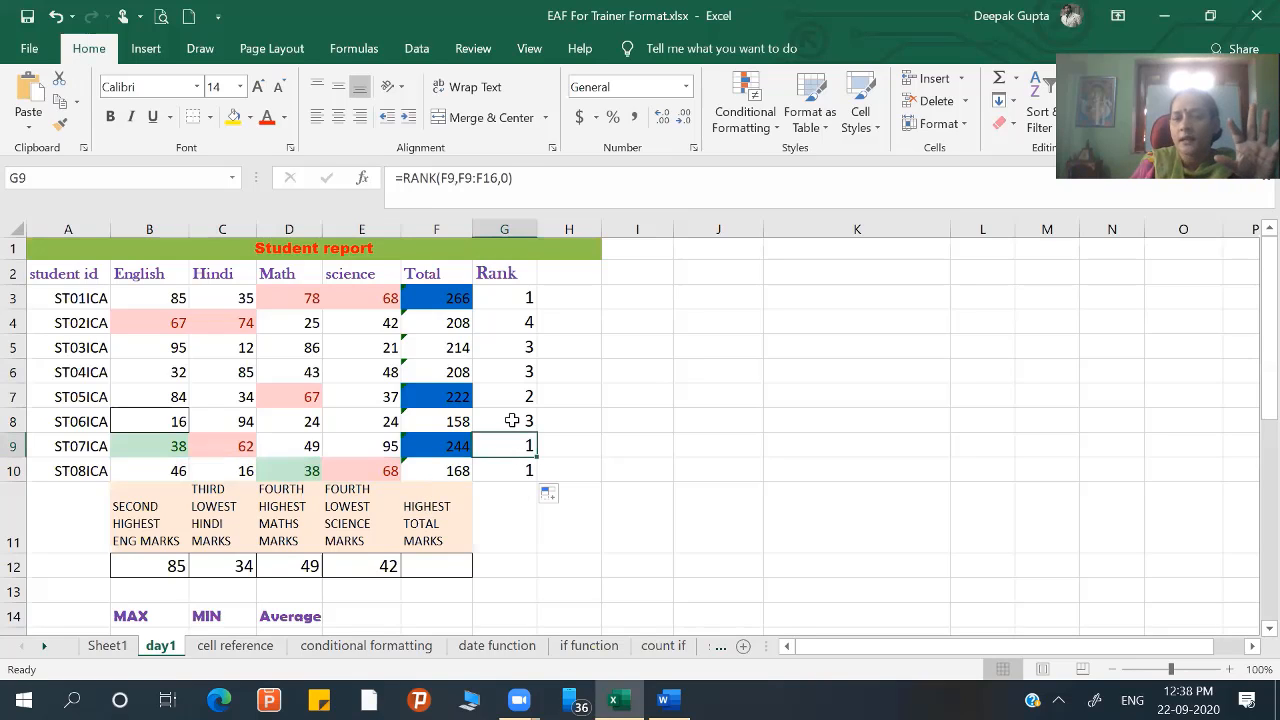
click(512, 420)
click(523, 397)
click(524, 352)
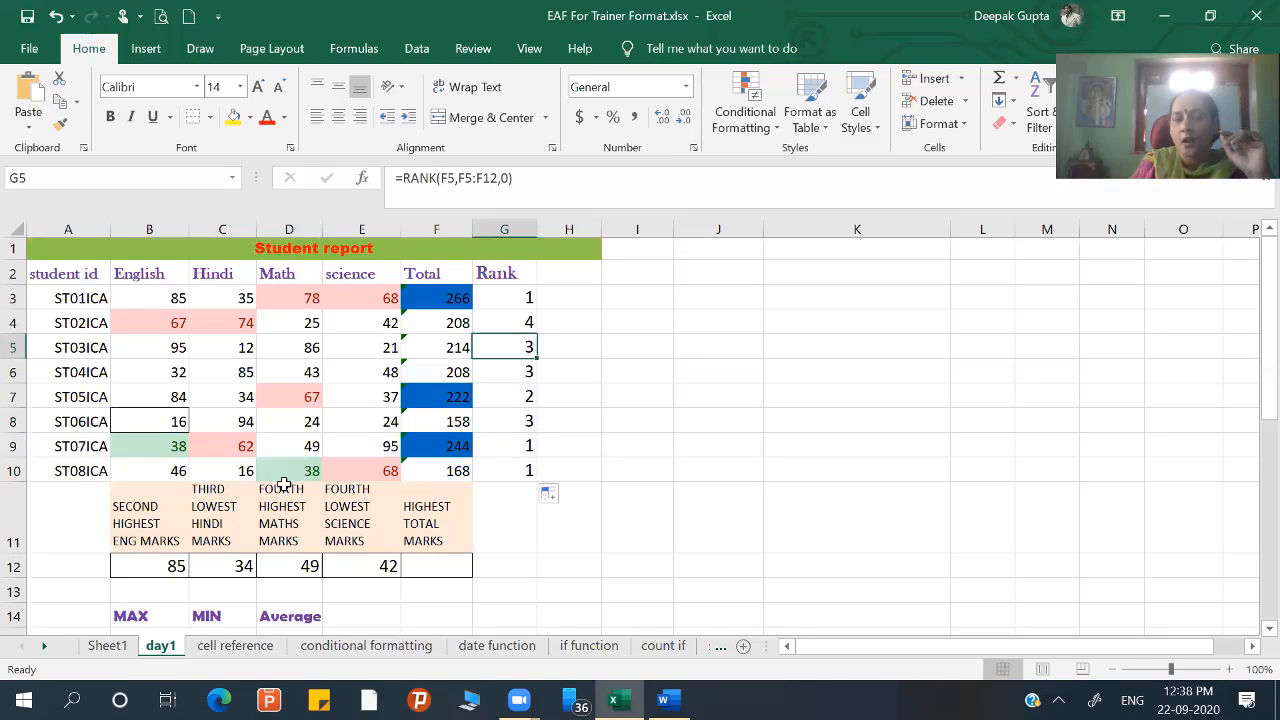
click(500, 428)
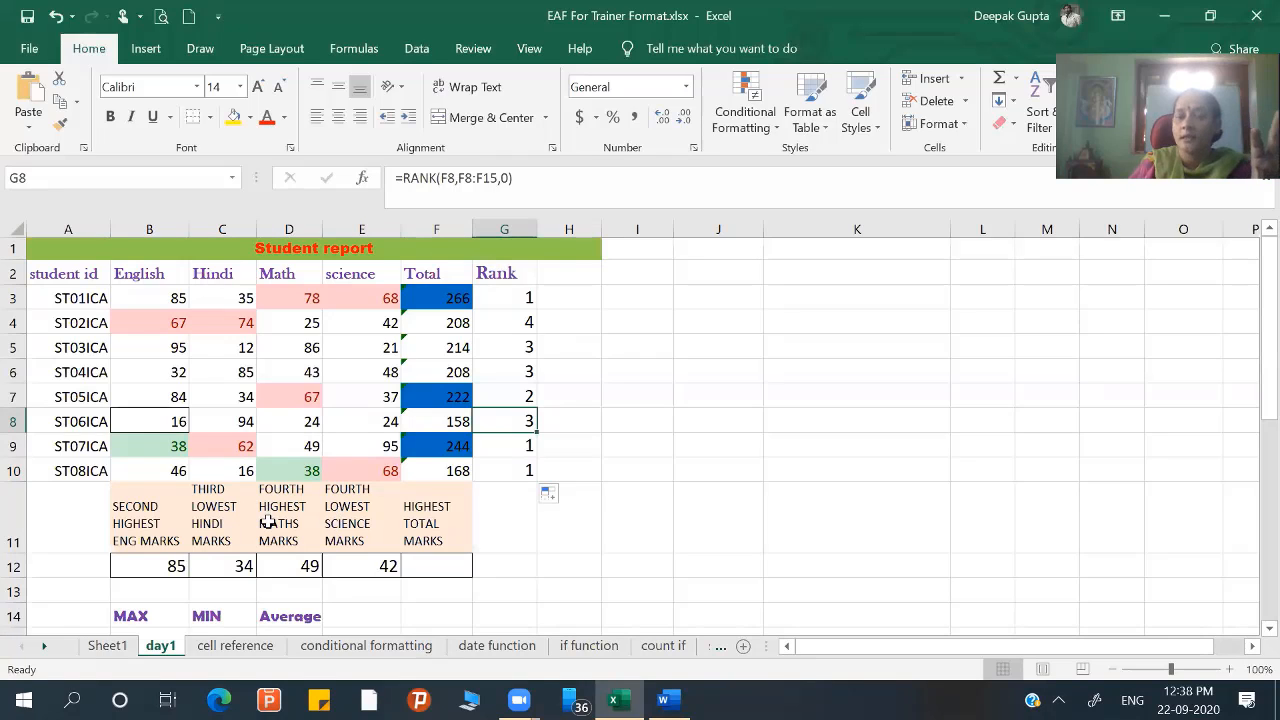
click(186, 470)
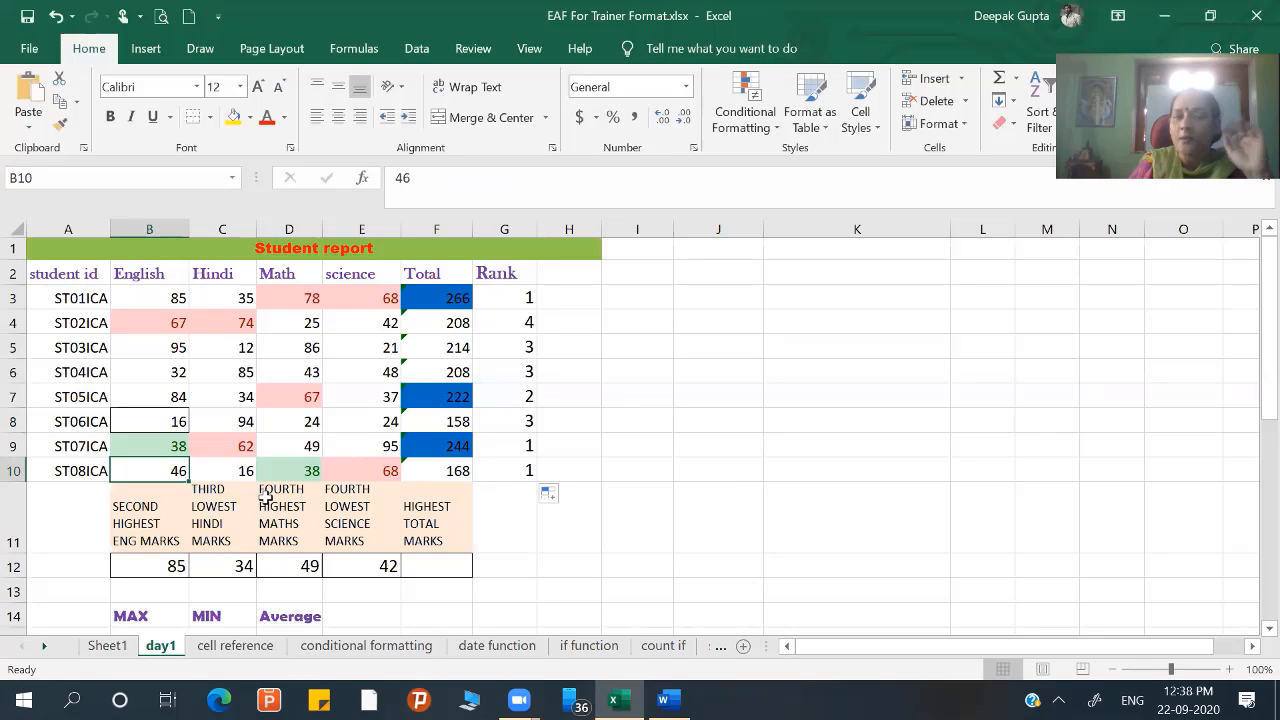
key(Right)
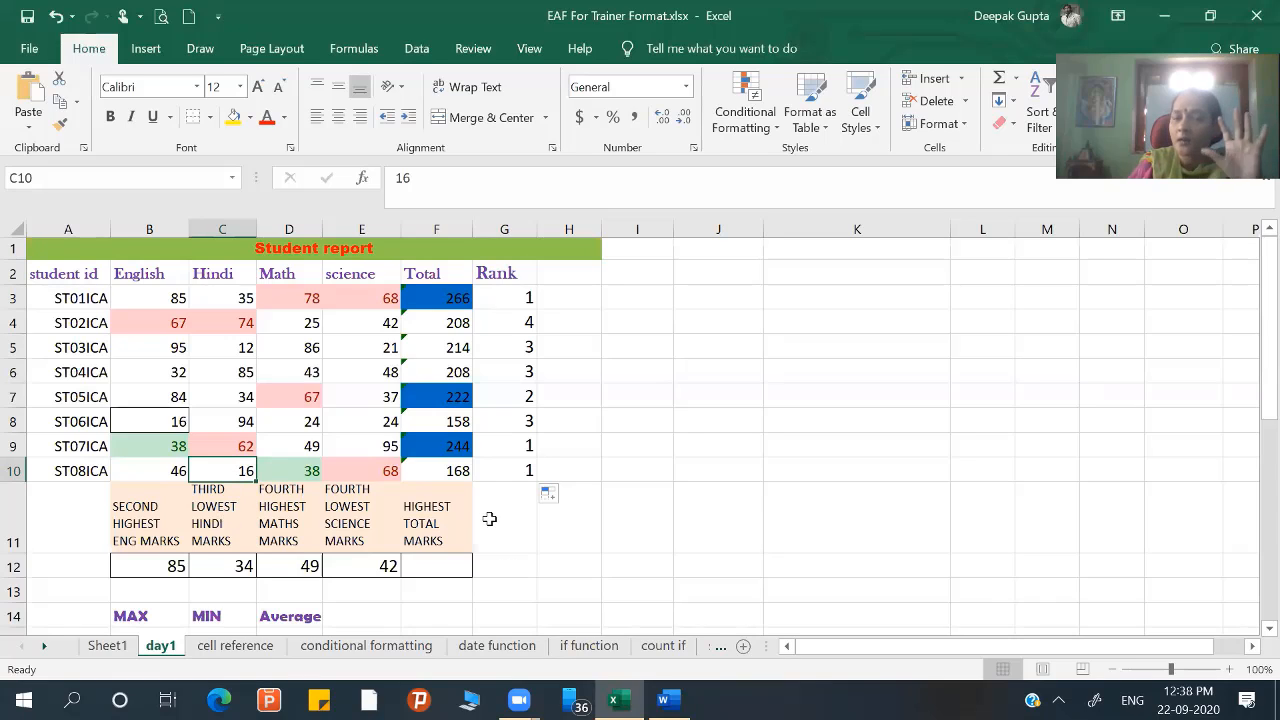
click(519, 476)
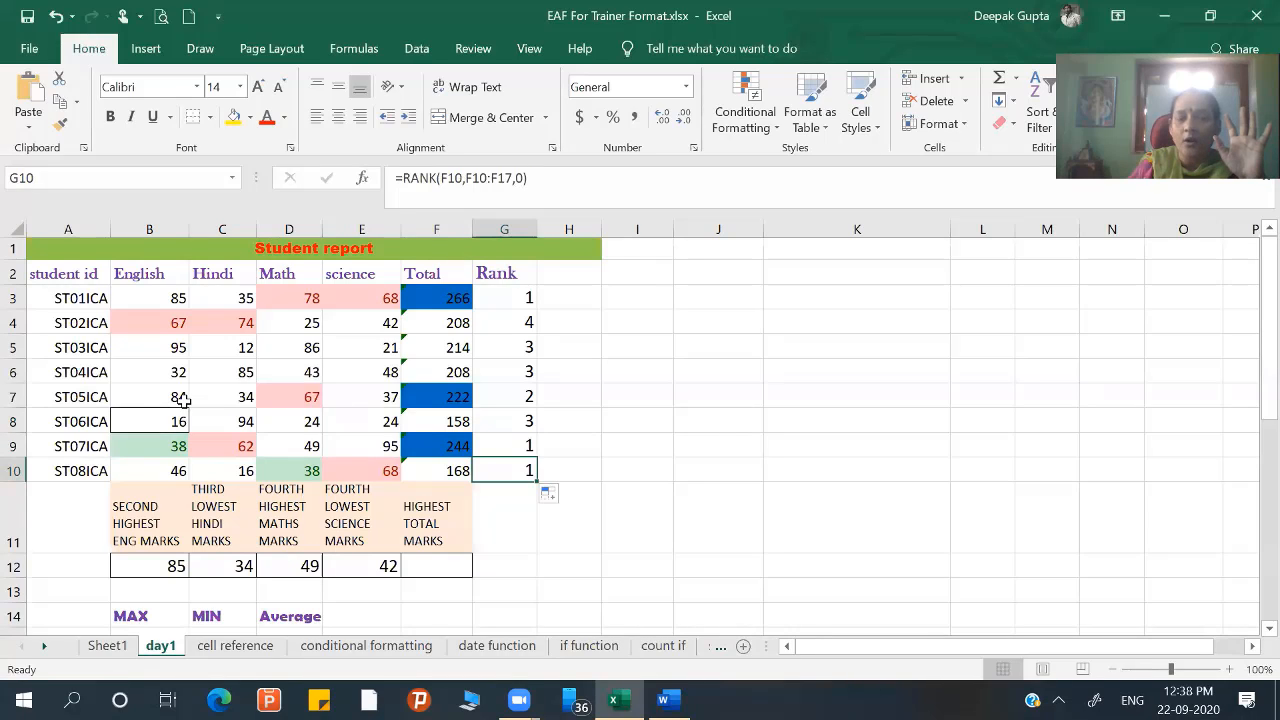
drag(185, 400, 350, 398)
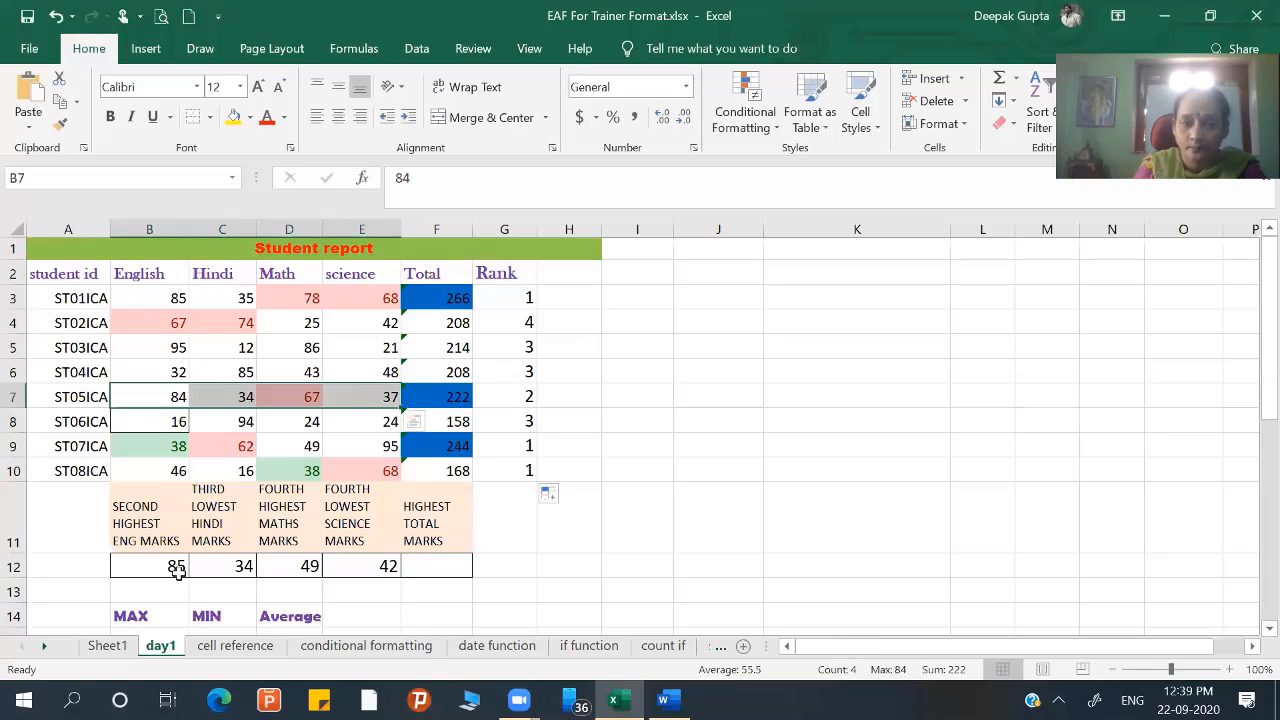
- Re-enter the second highest English marks formula in B12 as =LARGE(B3:B10,2)
scroll(150, 510, down, 1)
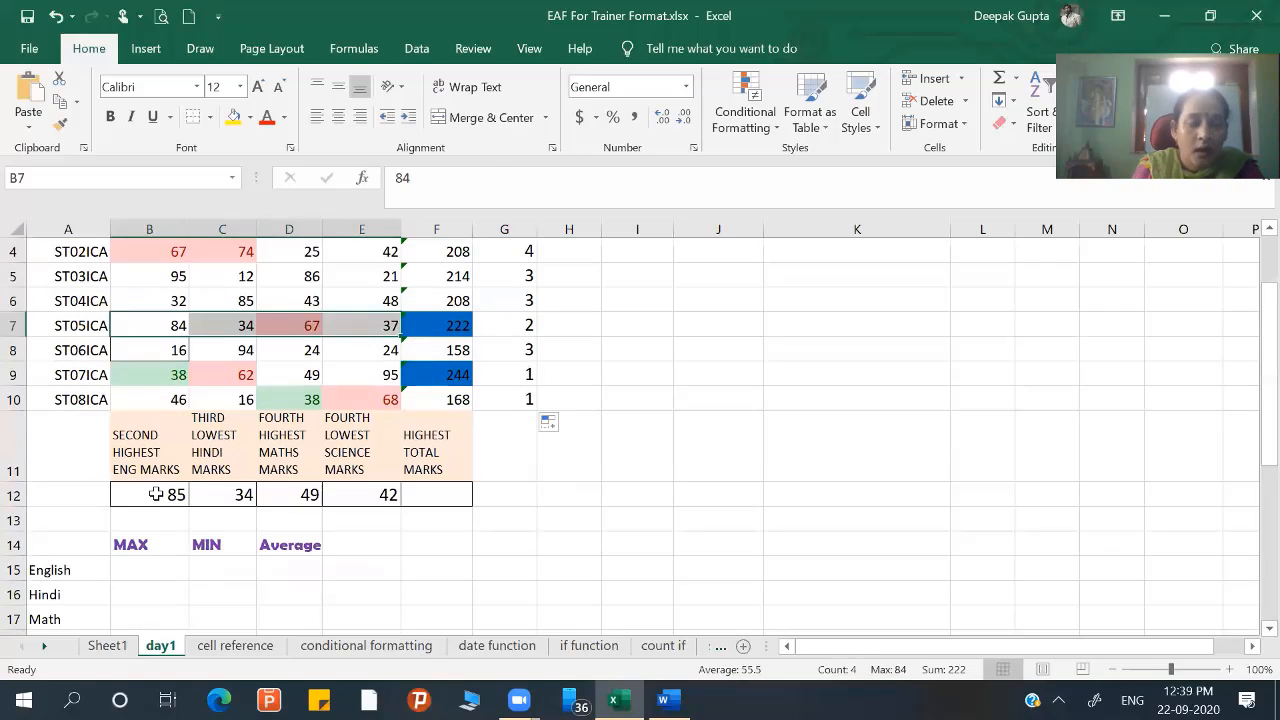
click(166, 494)
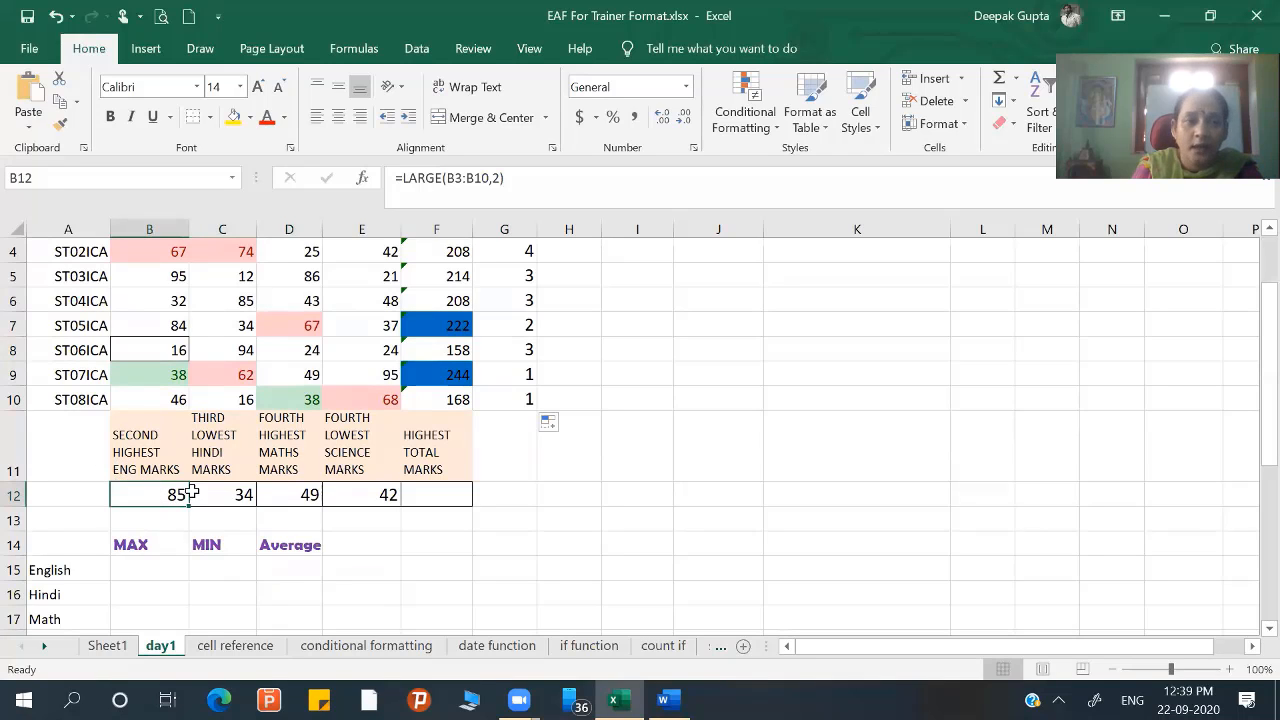
scroll(192, 491, up, 1)
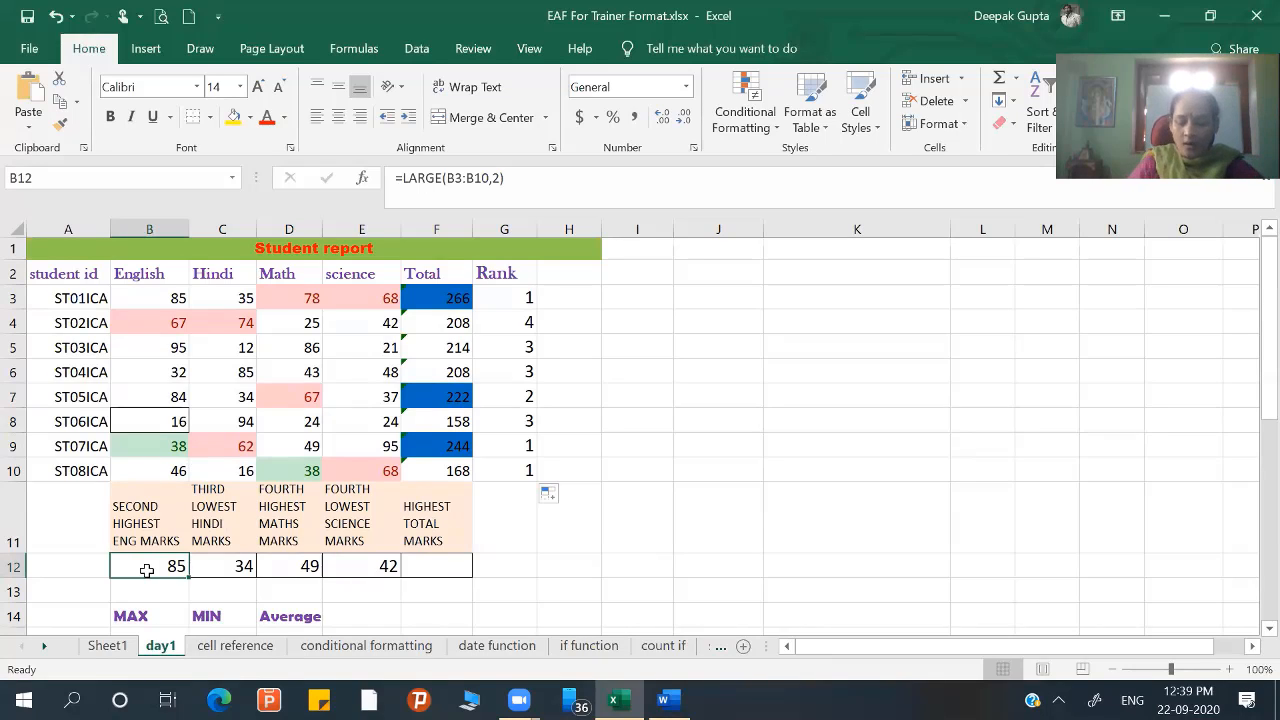
text(=)
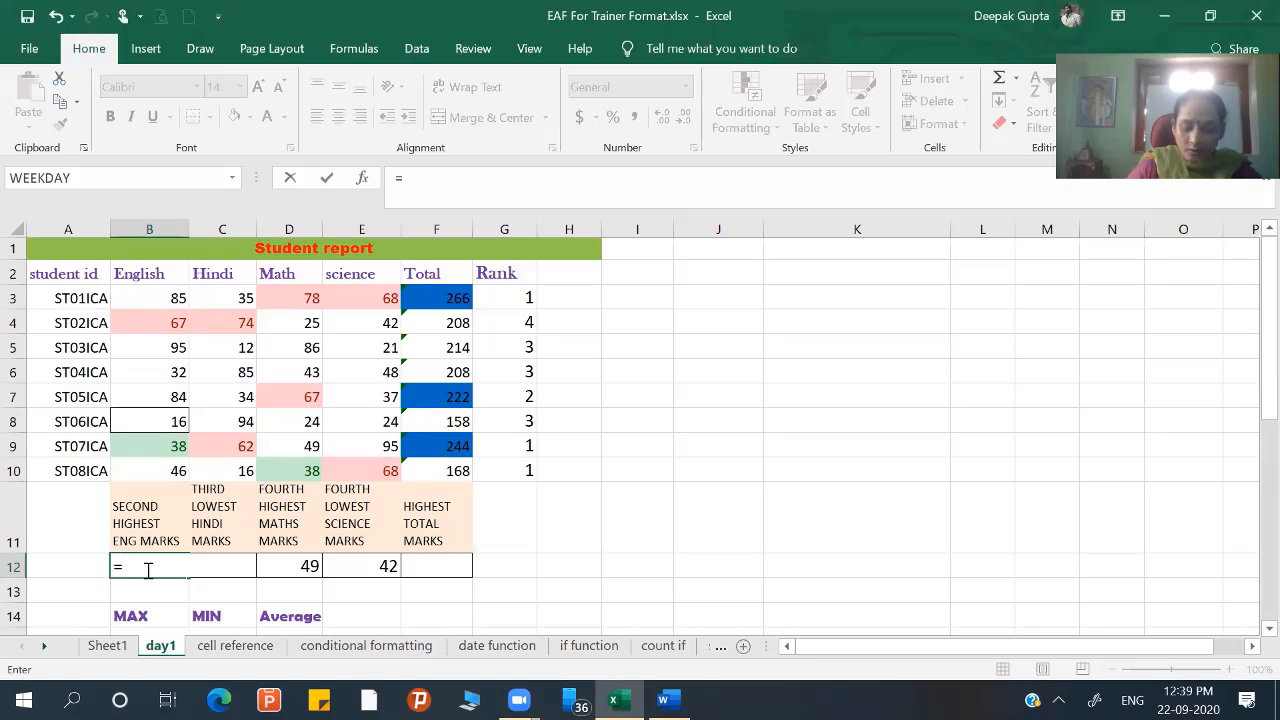
text(larg)
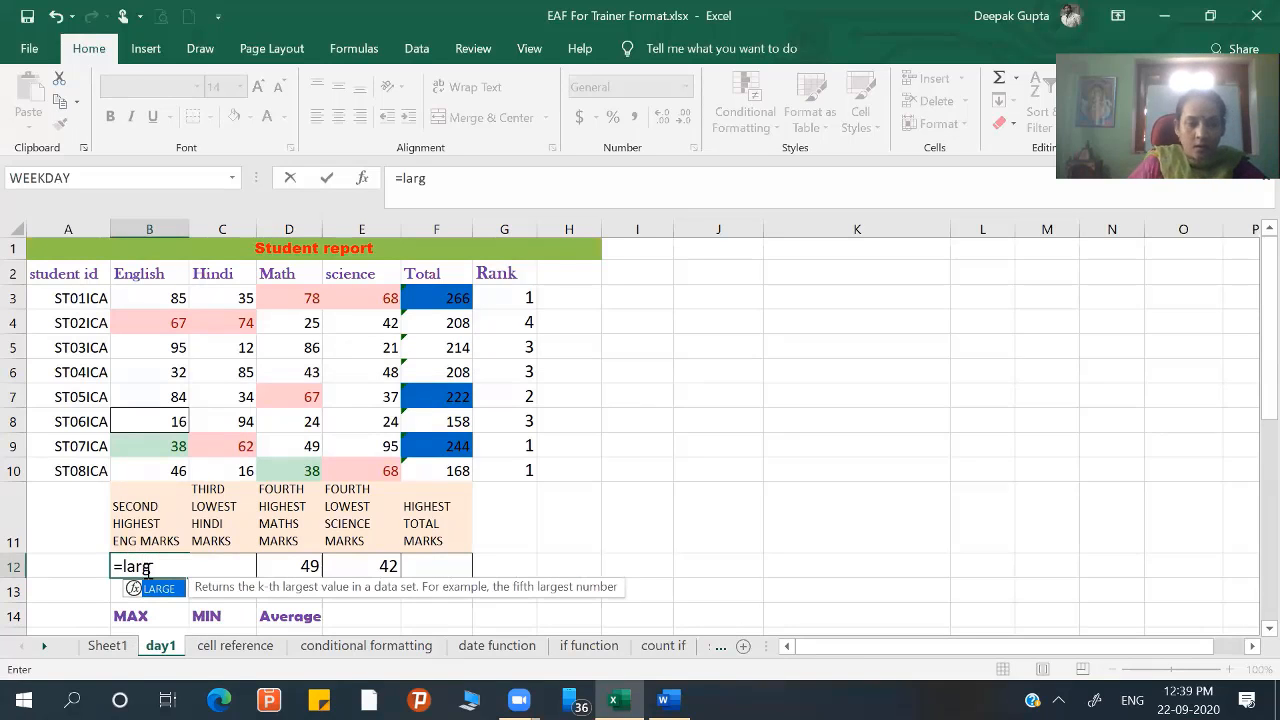
text(e()
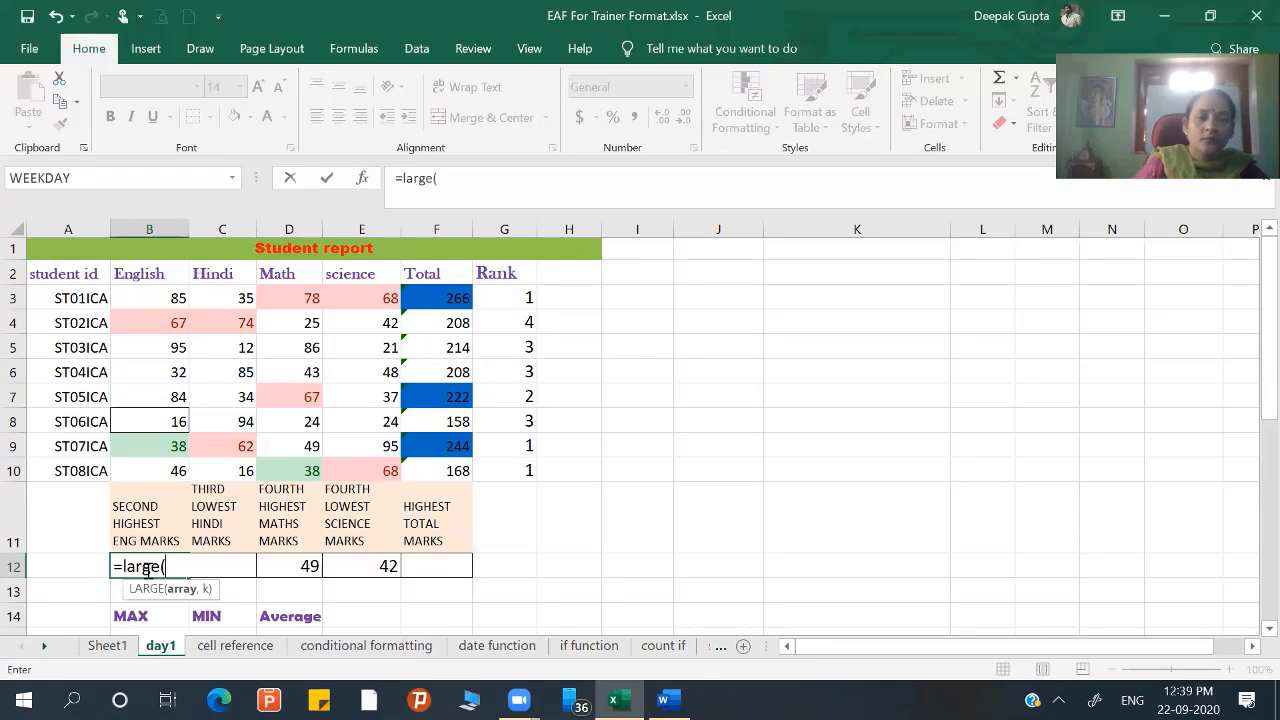
drag(152, 296, 170, 485)
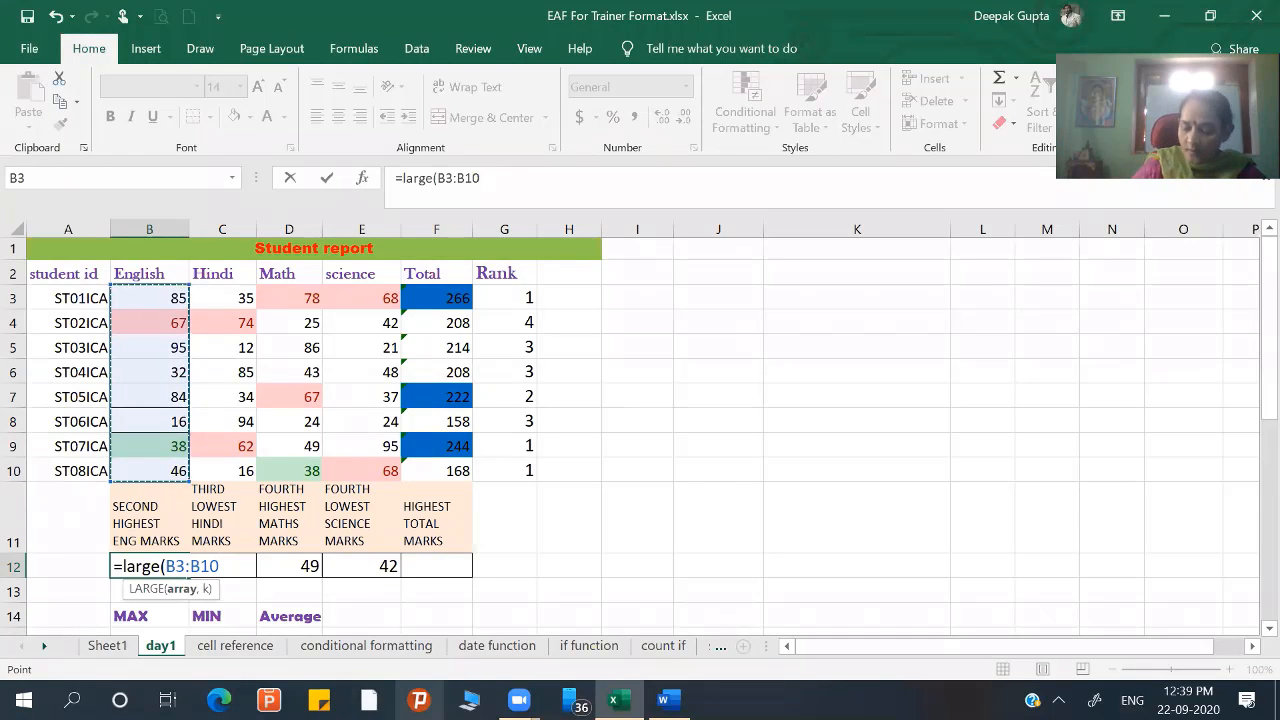
text(,2)
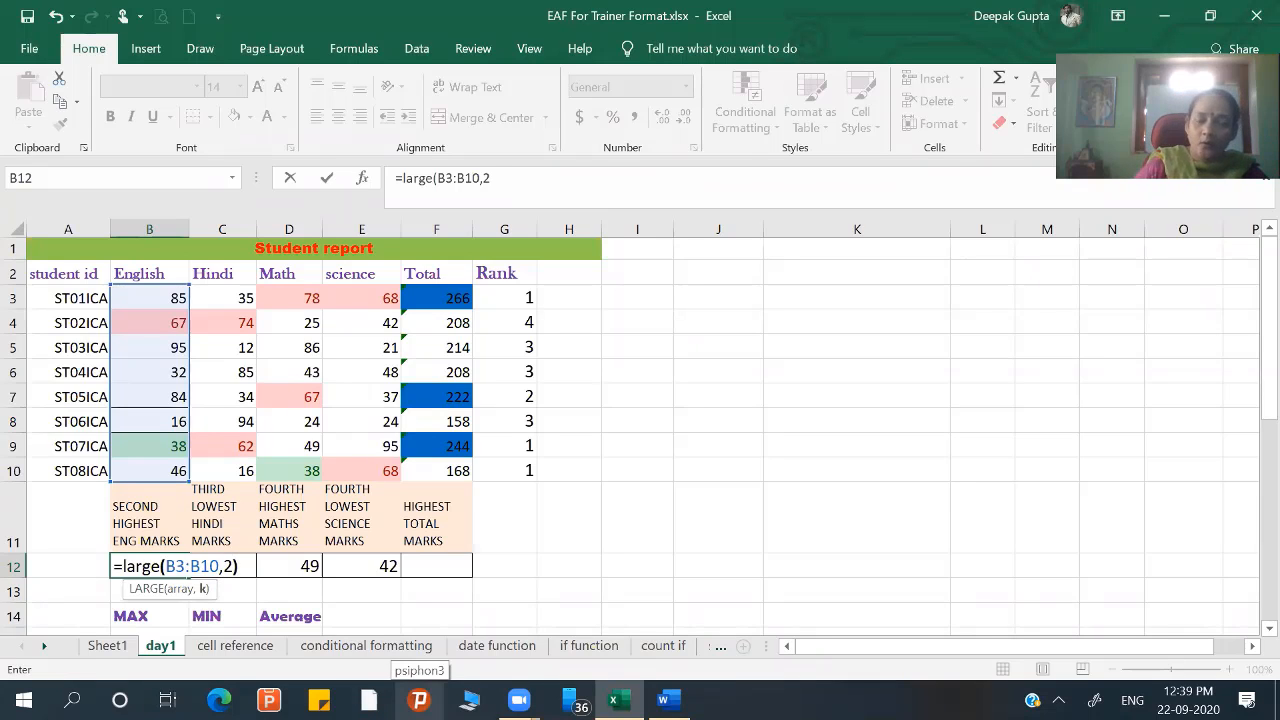
text())
key(Return)
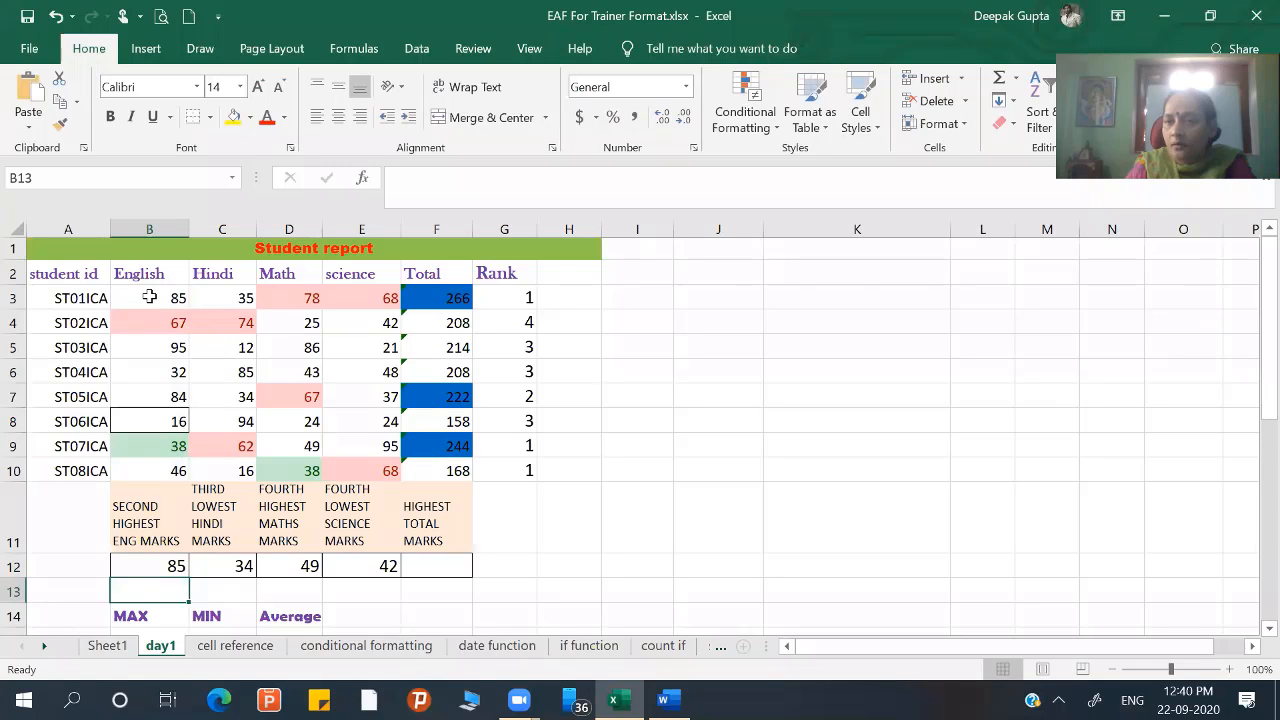
- Change the first student's English mark in B3 to 56 to test the LARGE formula
click(152, 298)
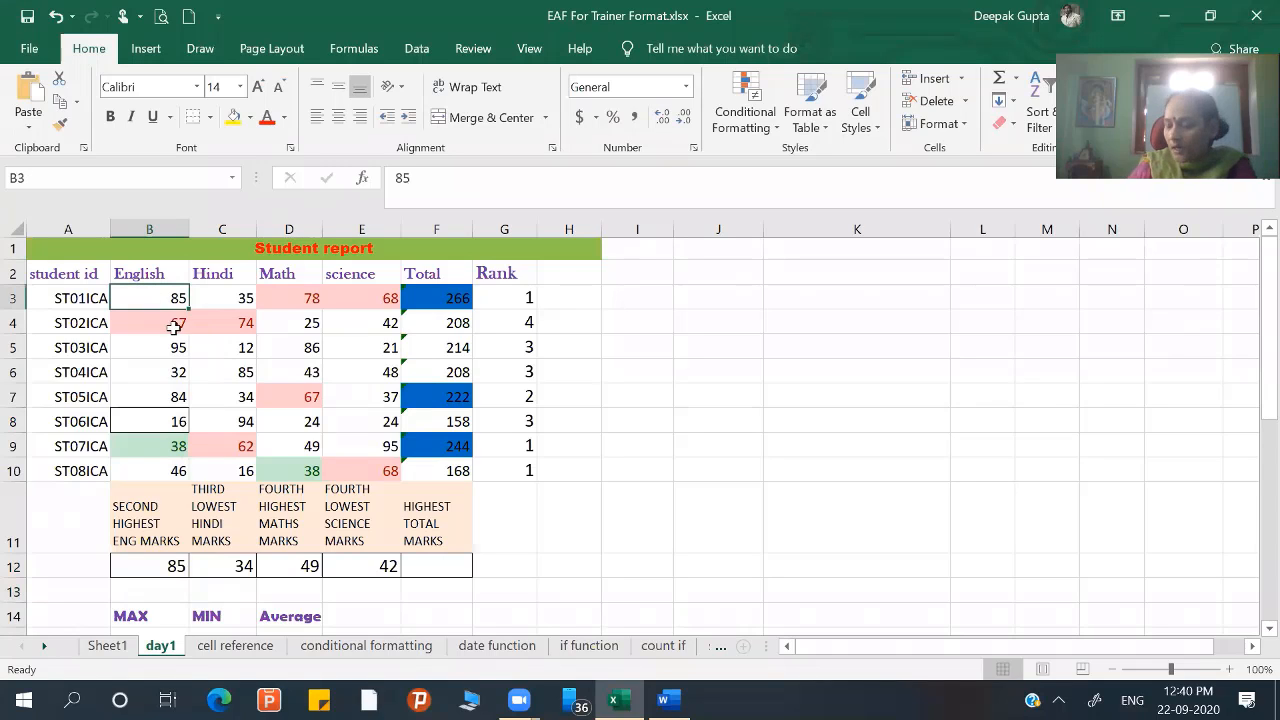
text(56)
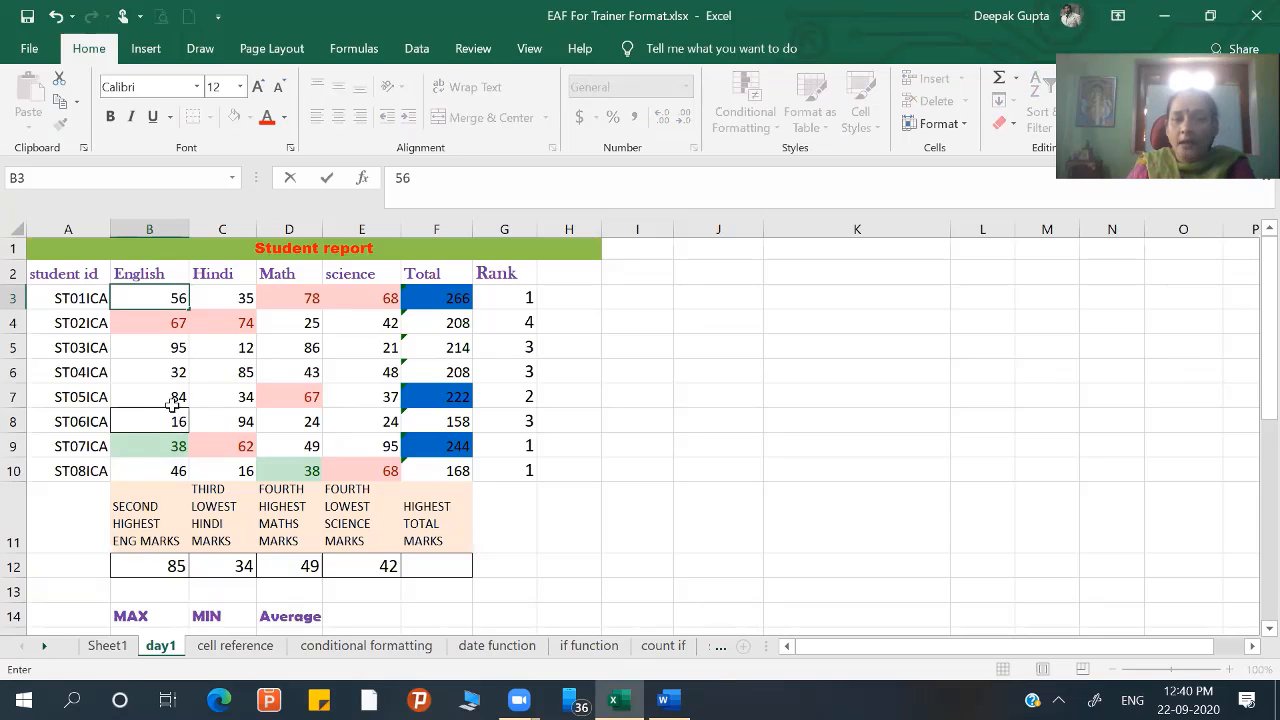
key(Return)
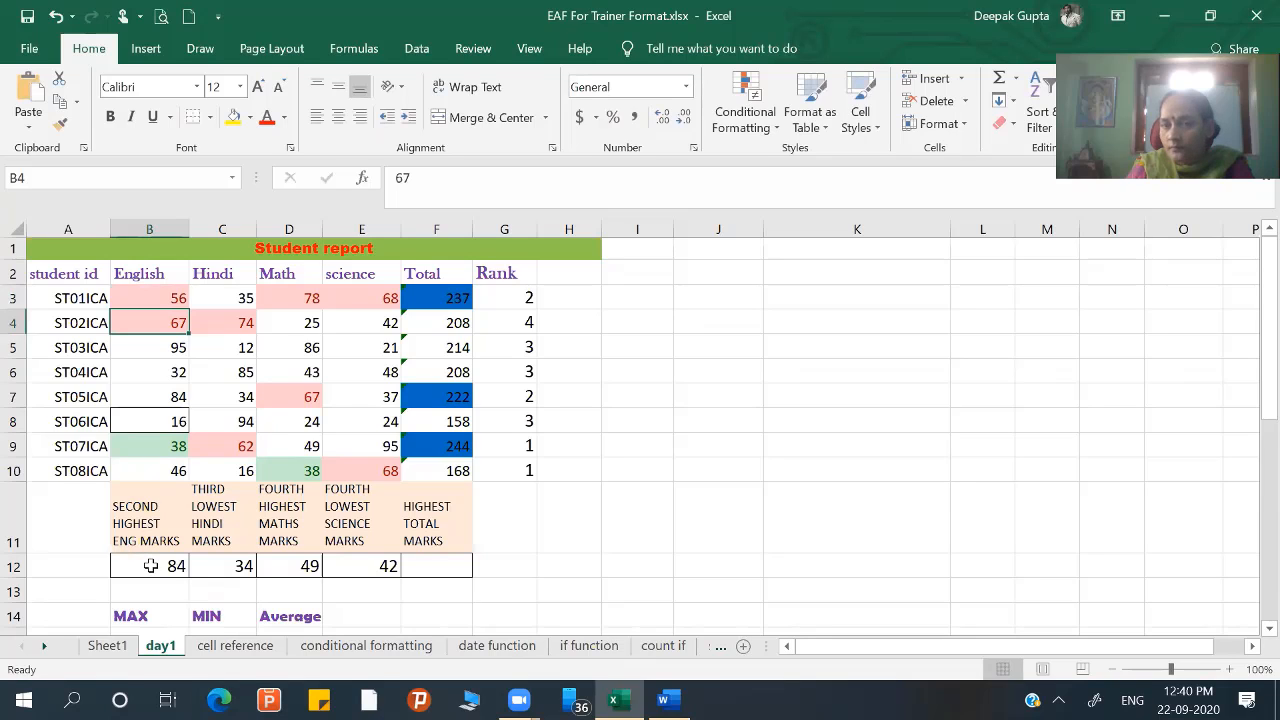
- Start a SMALL formula for the third lowest Hindi marks in C12, using the range C3:C11
click(242, 562)
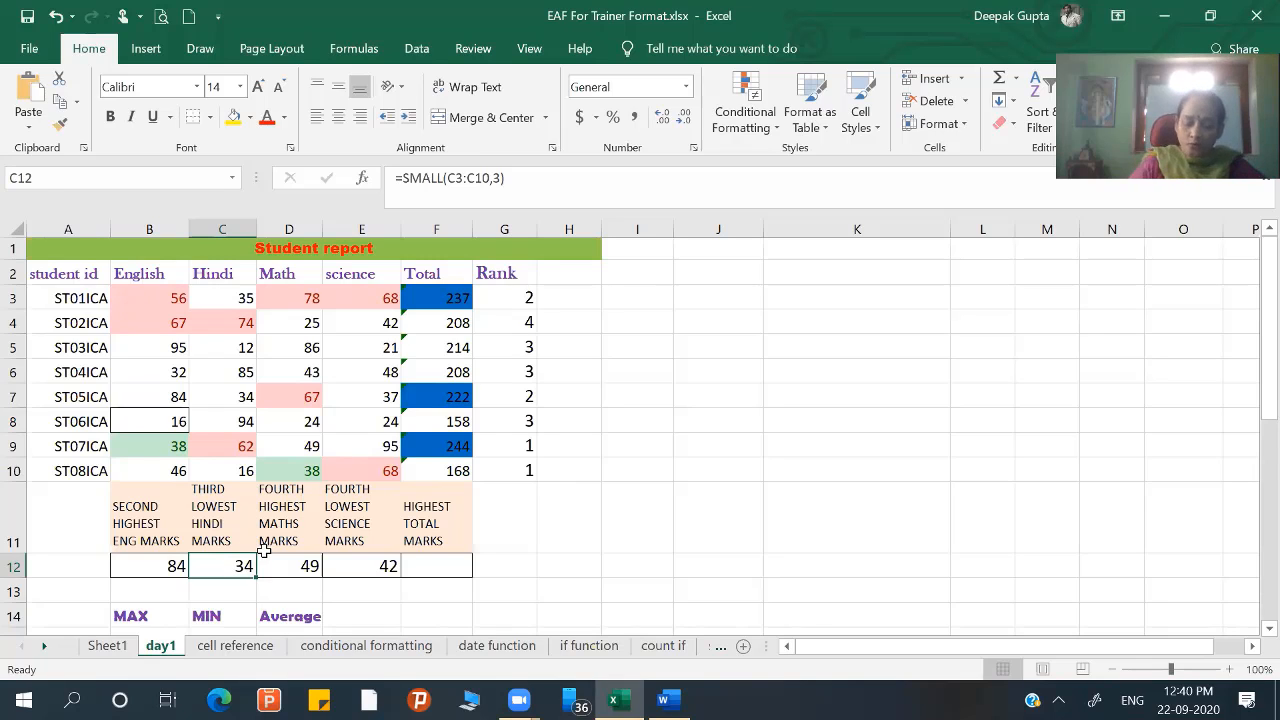
text(=smas)
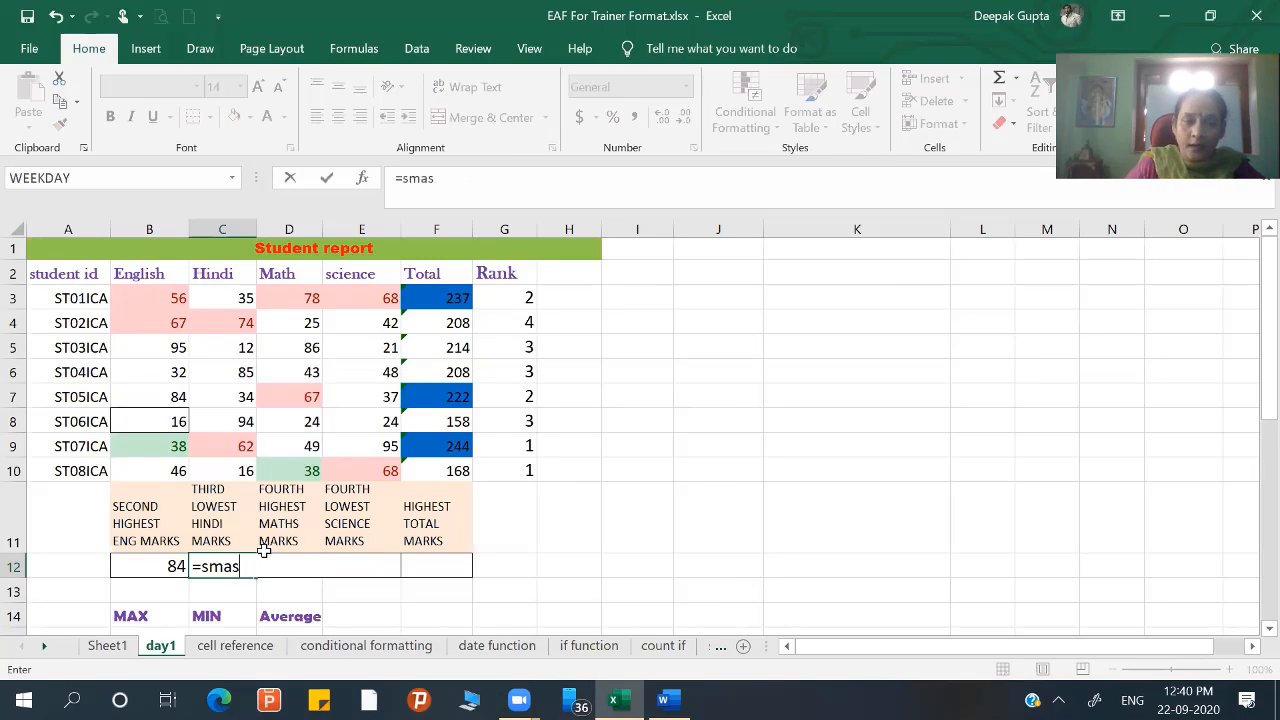
text(l)
key(BackSpace)
key(BackSpace)
key(BackSpace)
key(BackSpace)
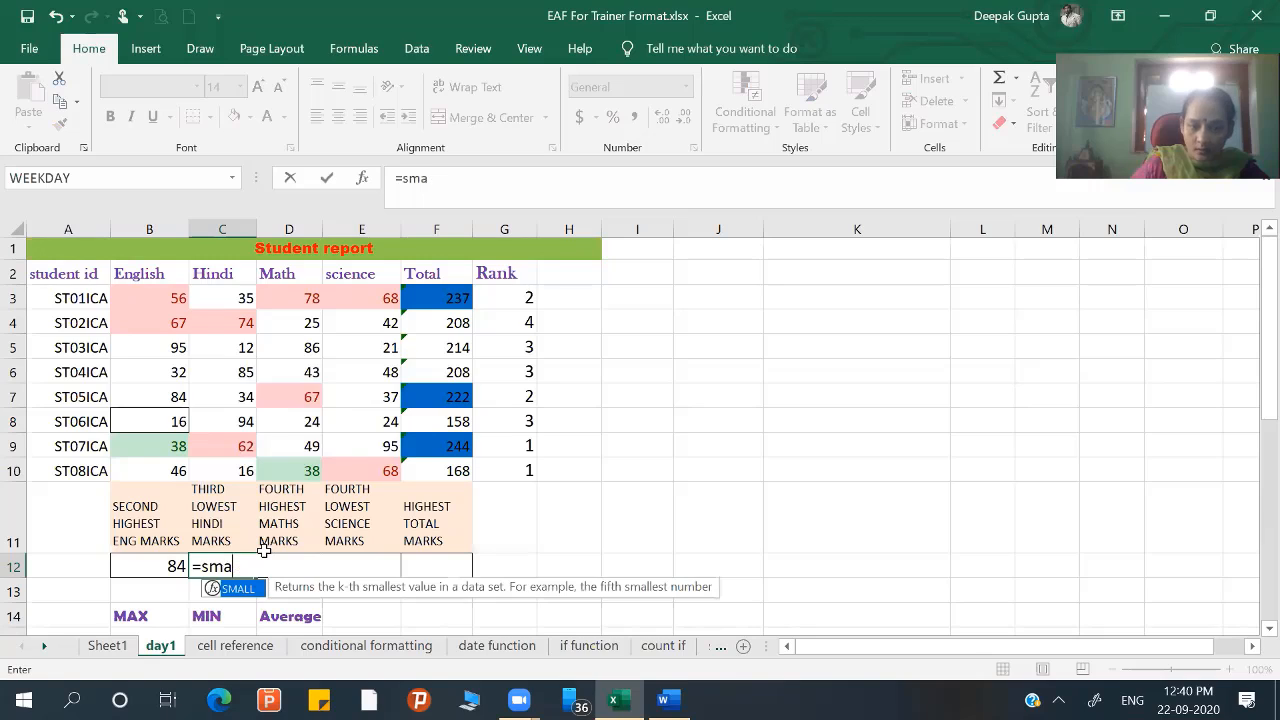
text(ll)
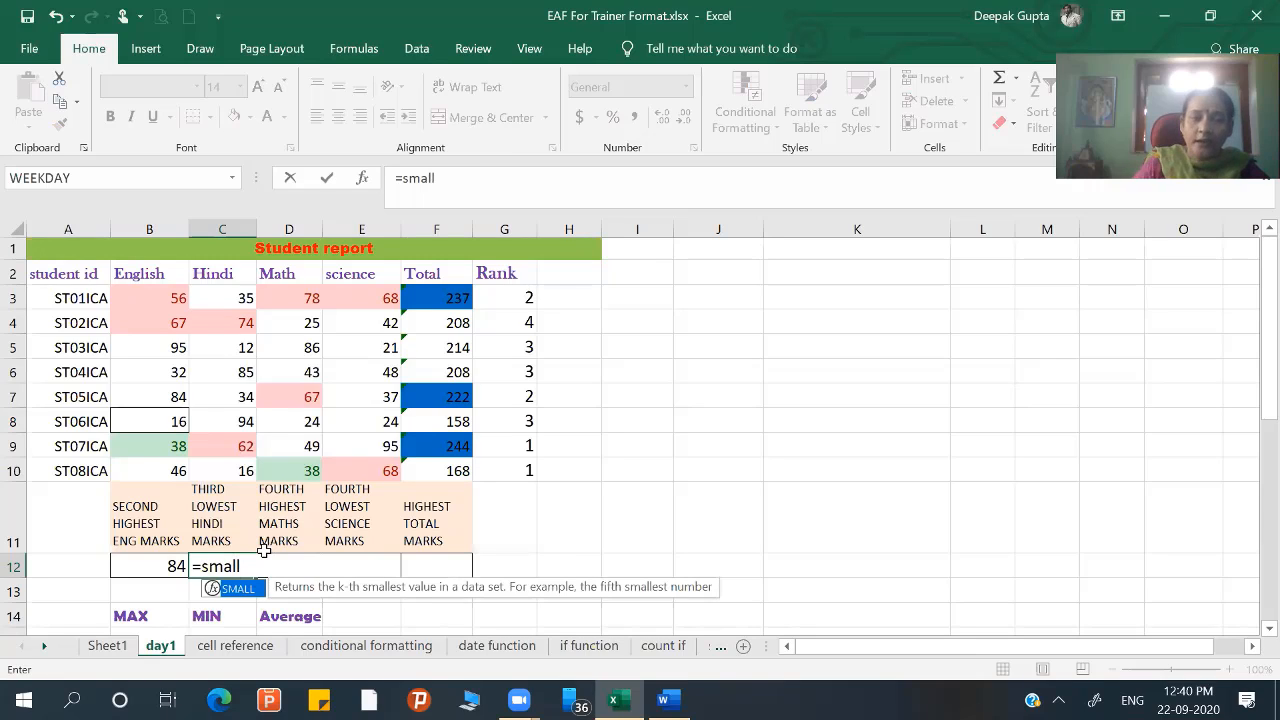
text(()
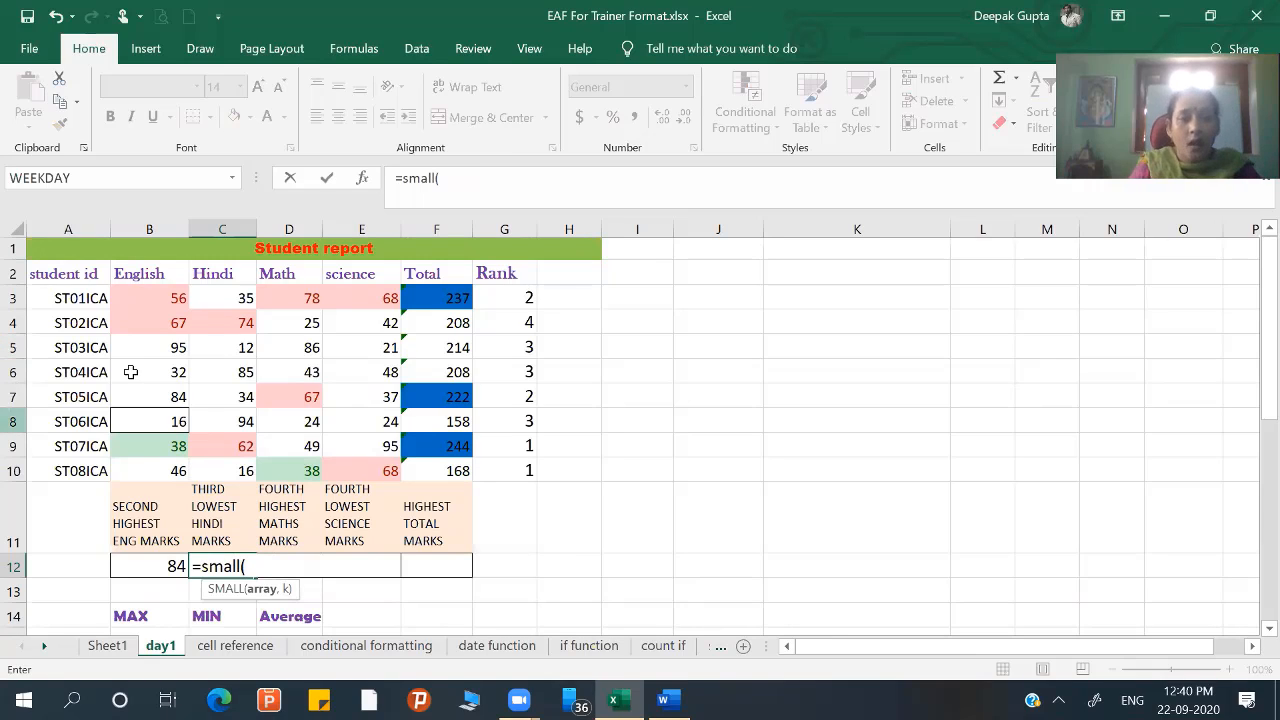
drag(222, 298, 215, 530)
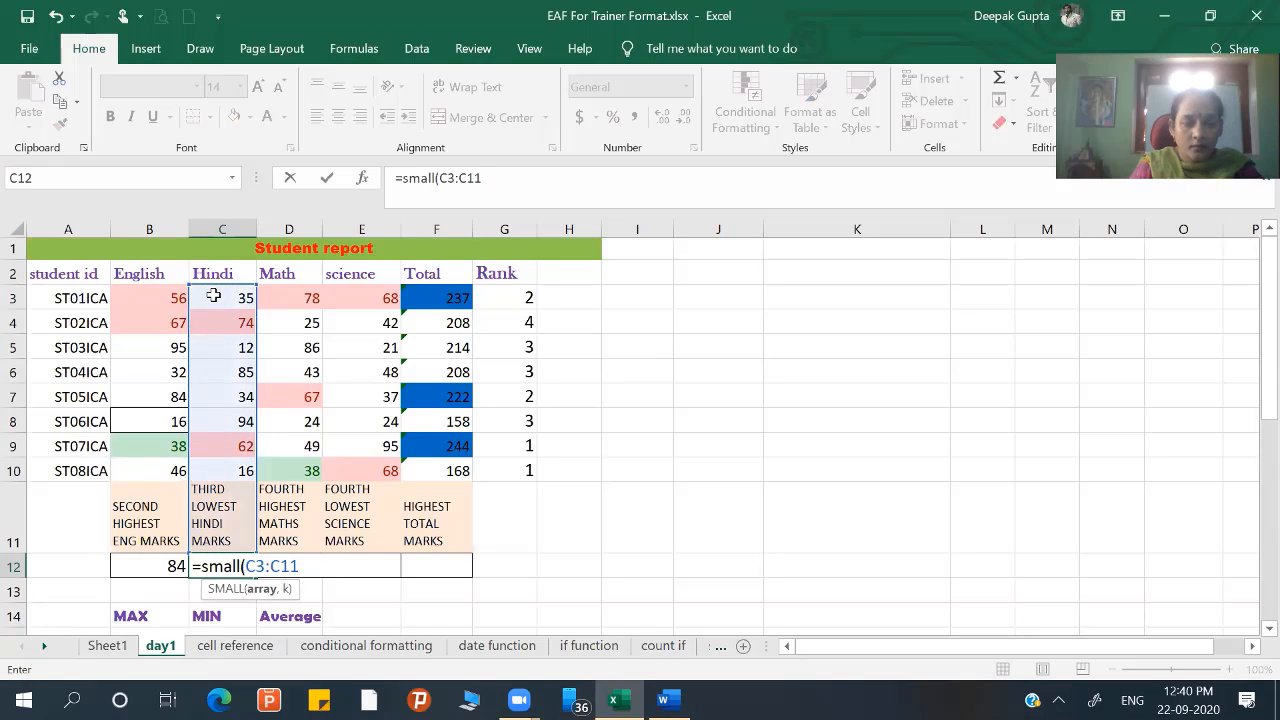
key(Return)
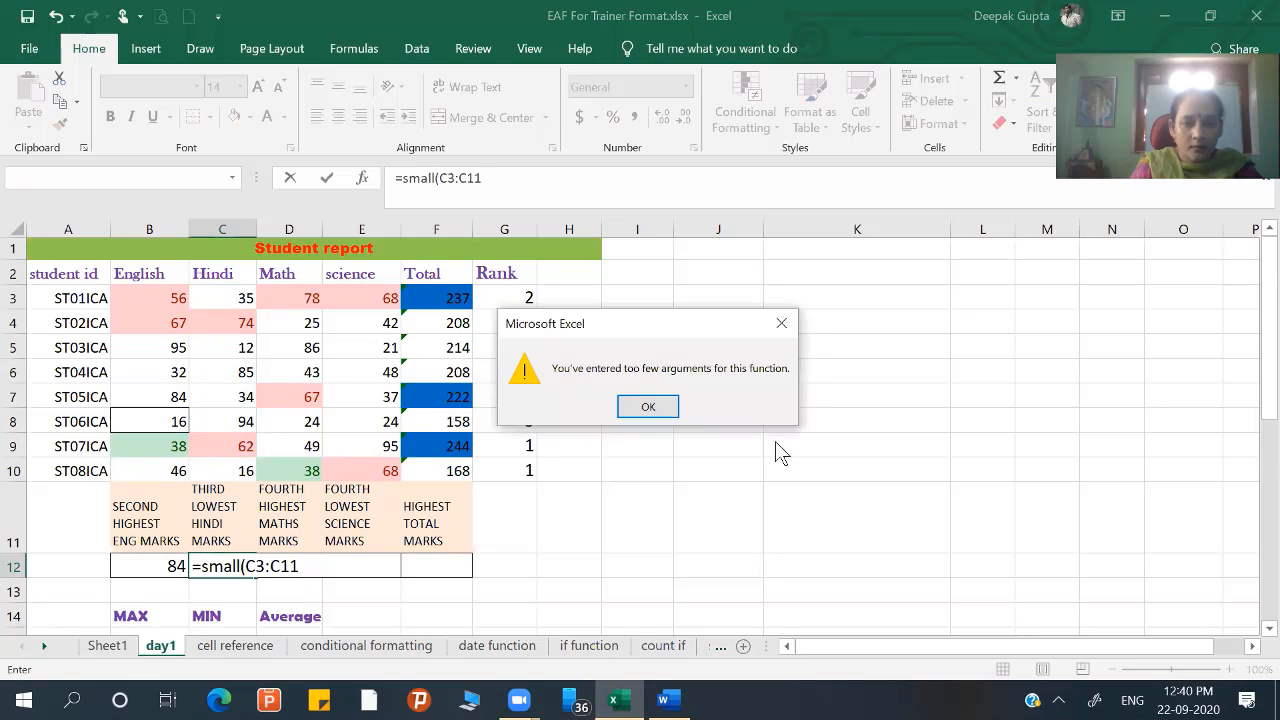
click(668, 404)
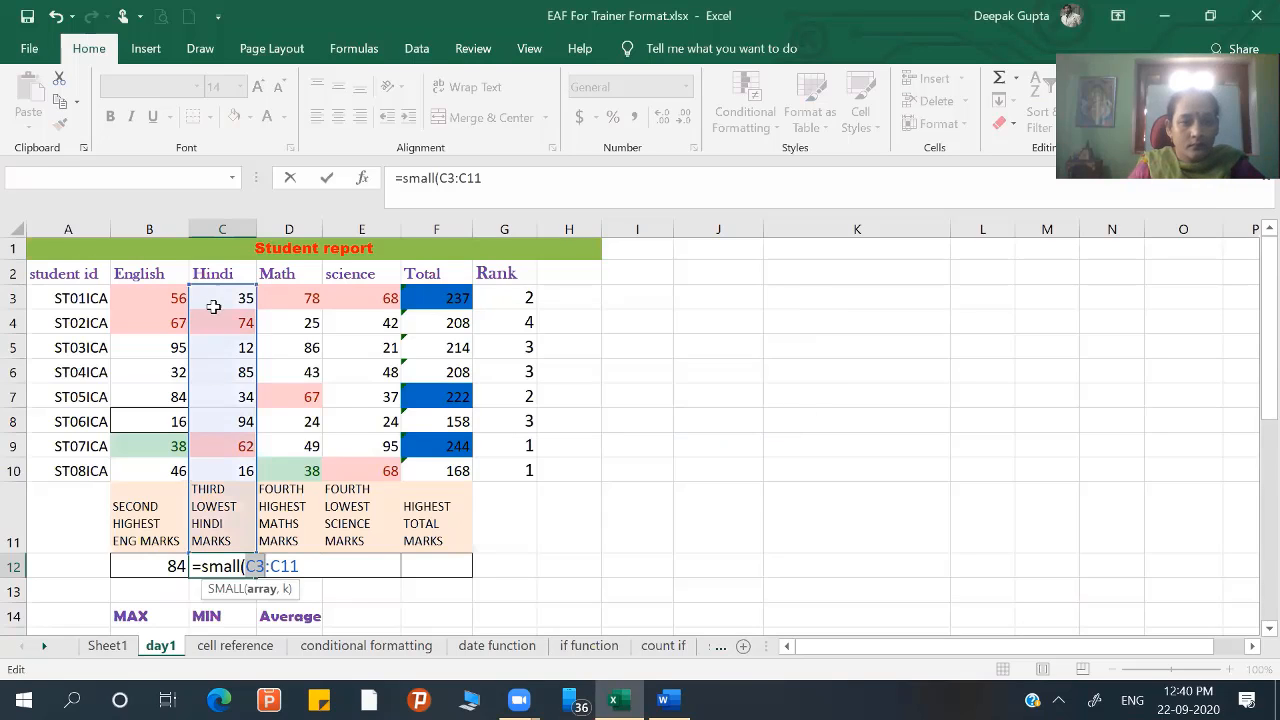
- Correct the SMALL formula's range in C12 to C3:C10 and complete it with 3 as the k argument
drag(213, 306, 202, 459)
key(Delete)
key(Delete)
key(Delete)
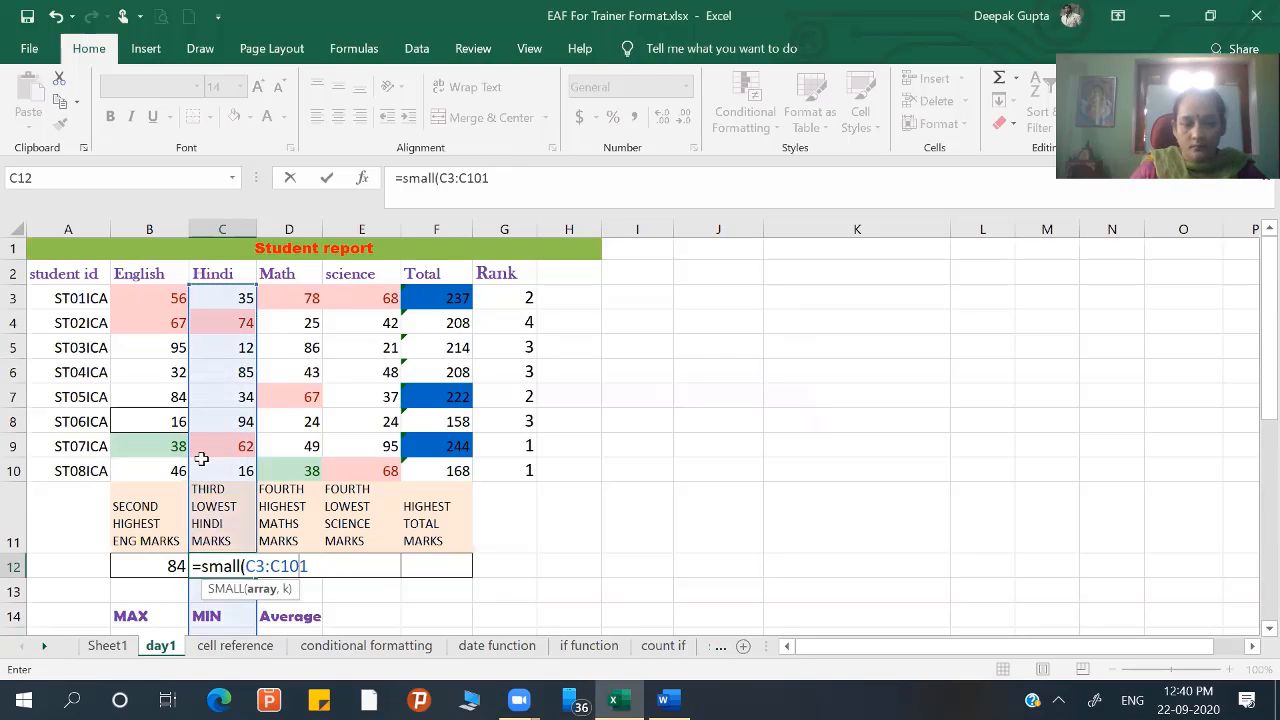
key(Delete)
text(,)
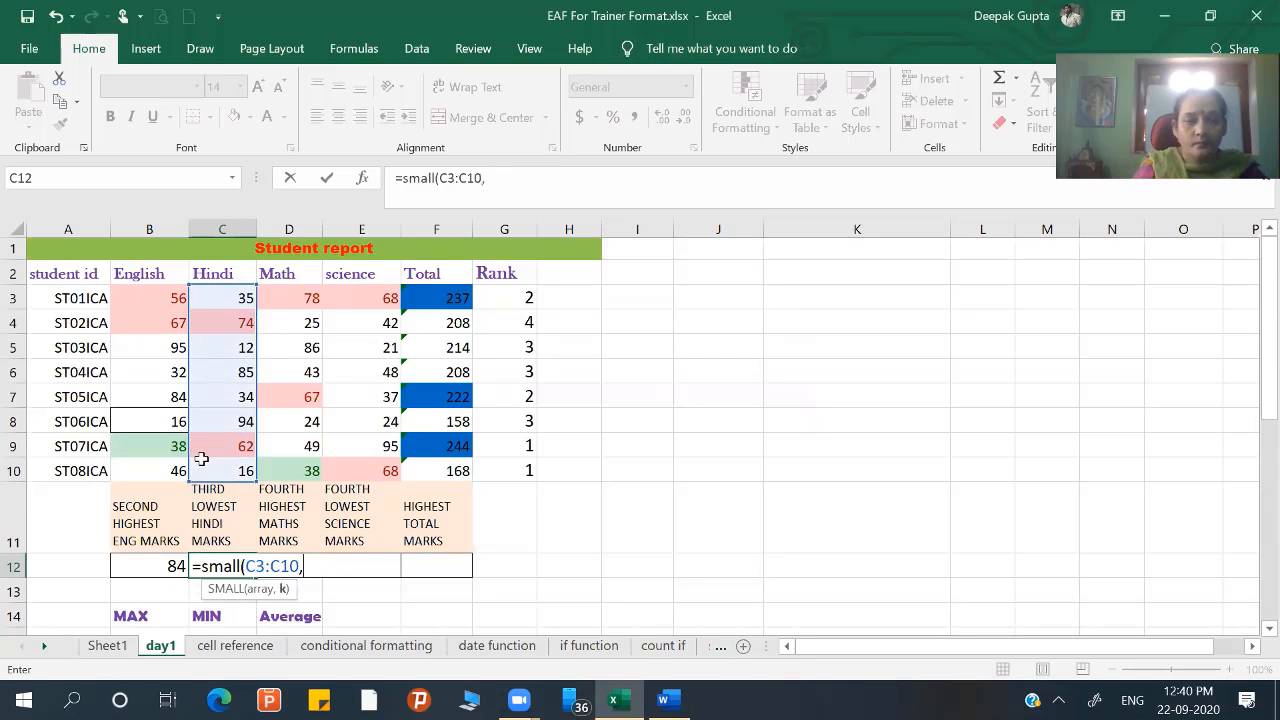
text(3)
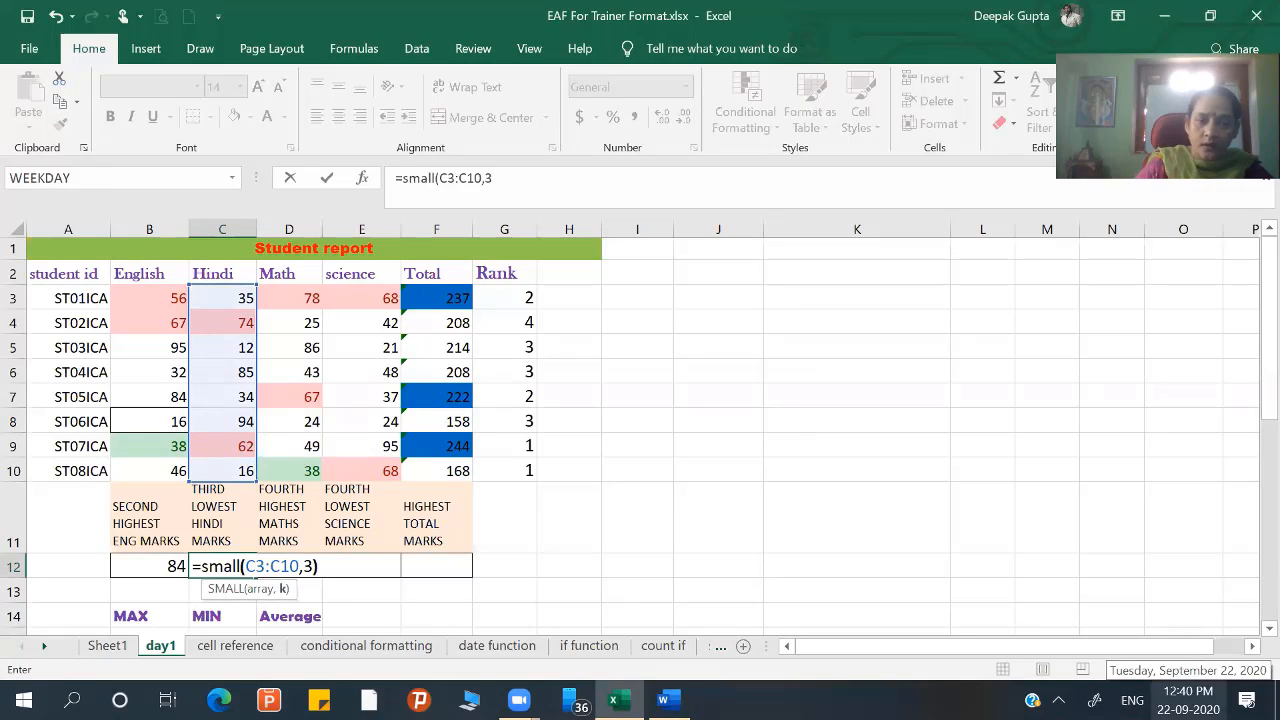
text())
key(Return)
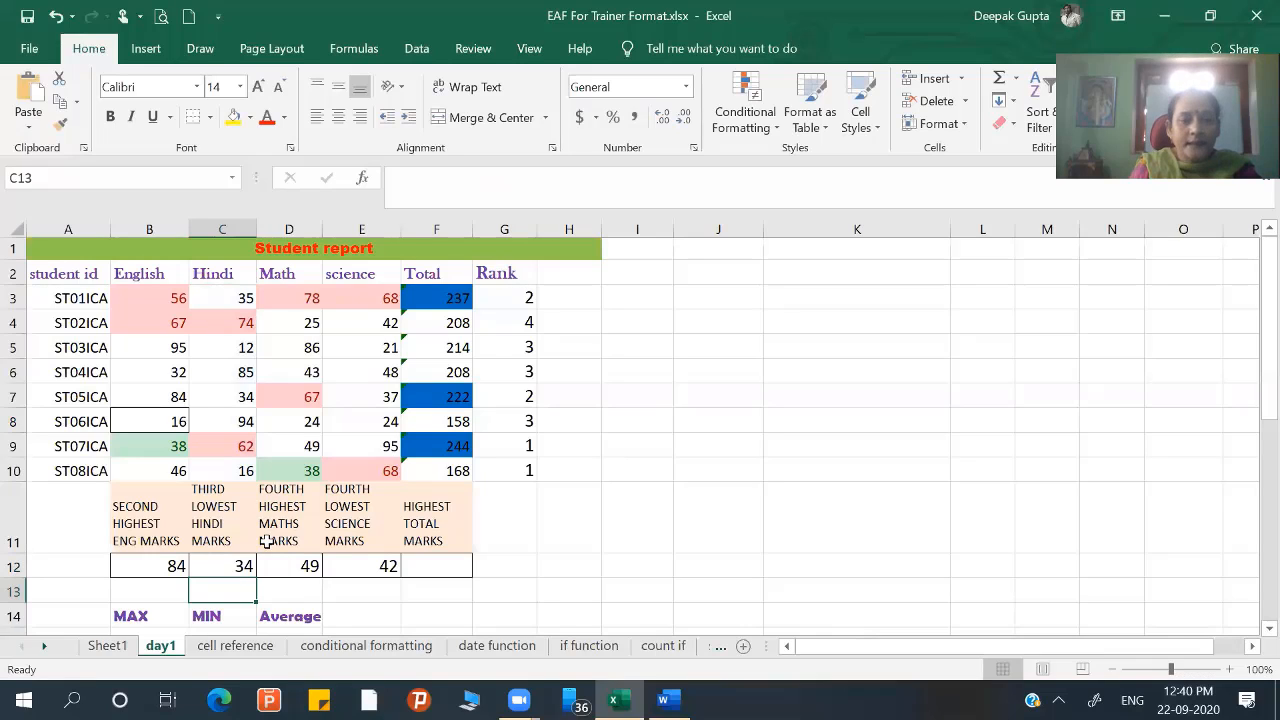
- Check the range and k argument of the LARGE formula for the fourth highest Maths marks in D12
click(310, 567)
double_click(310, 567)
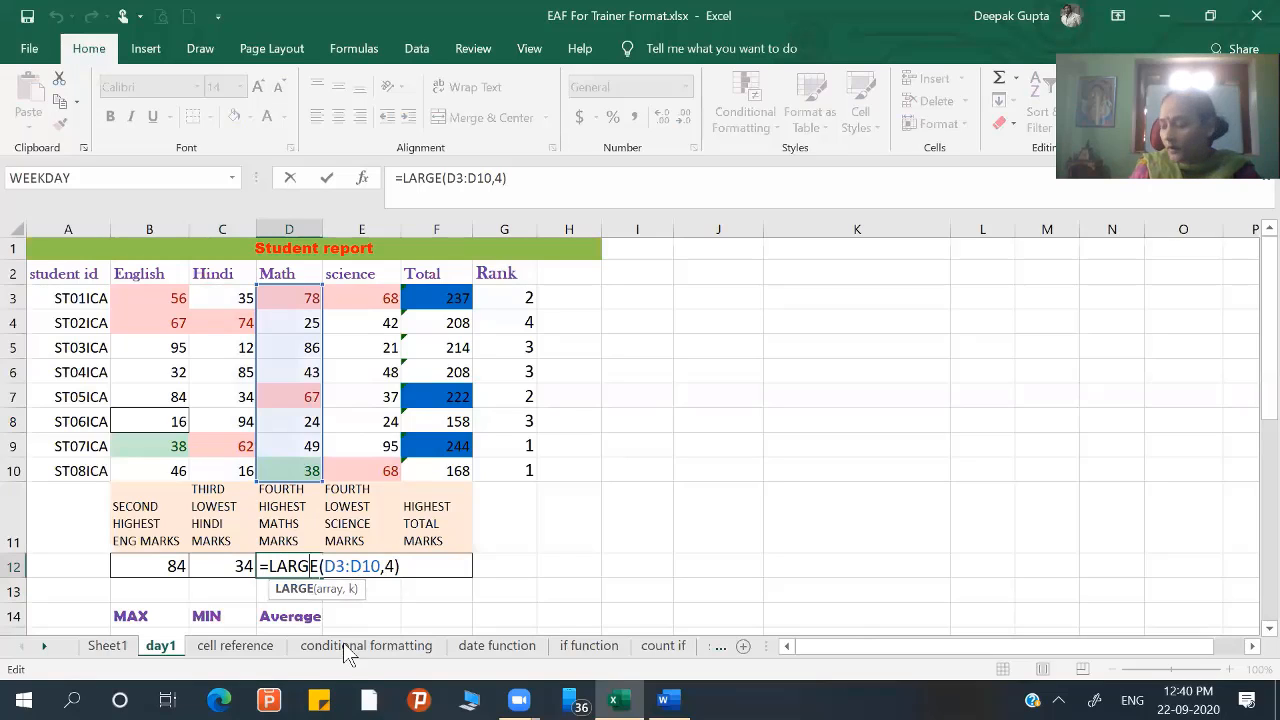
key(Return)
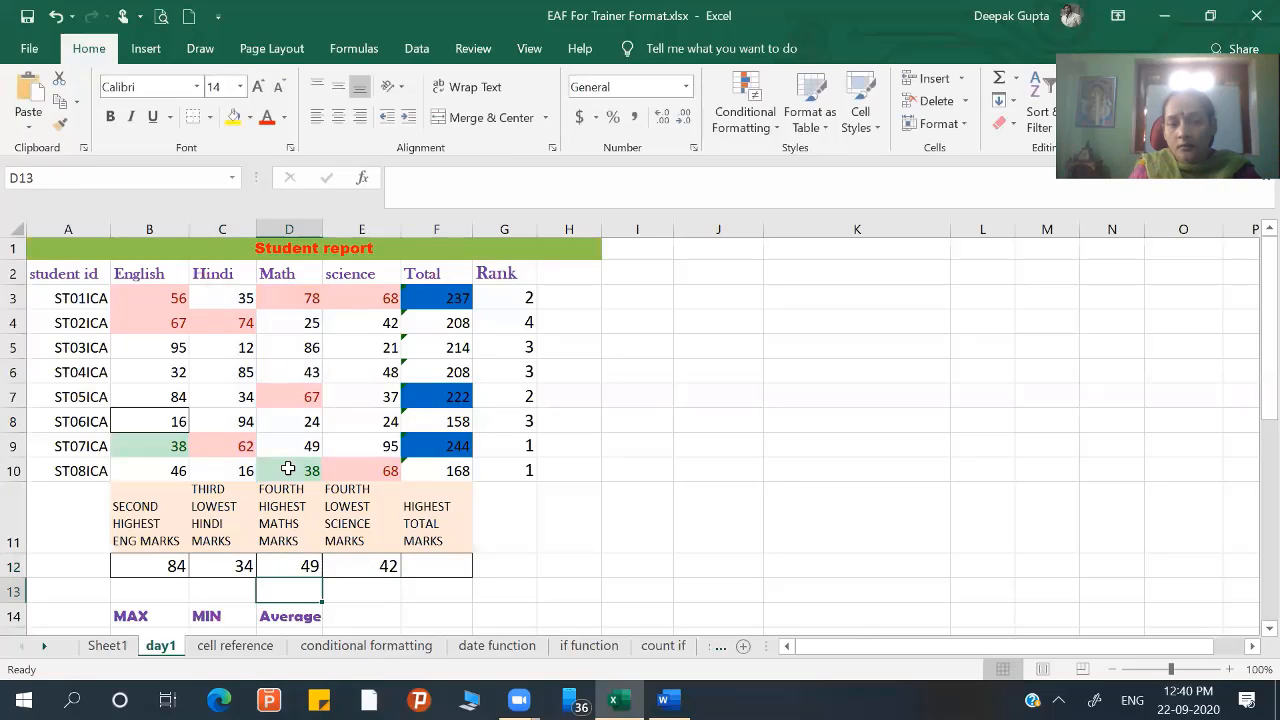
- Check the range and k argument of the SMALL formula for the fourth lowest Science marks in E12
click(366, 566)
double_click(368, 566)
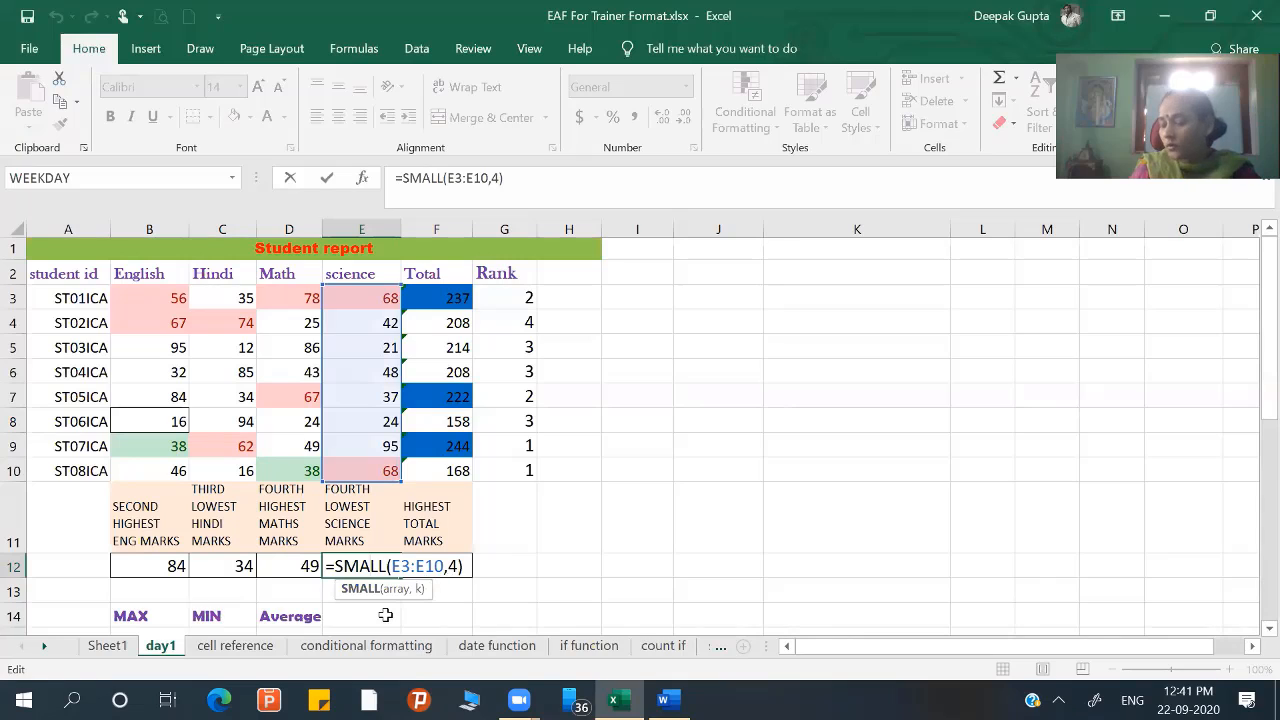
key(Return)
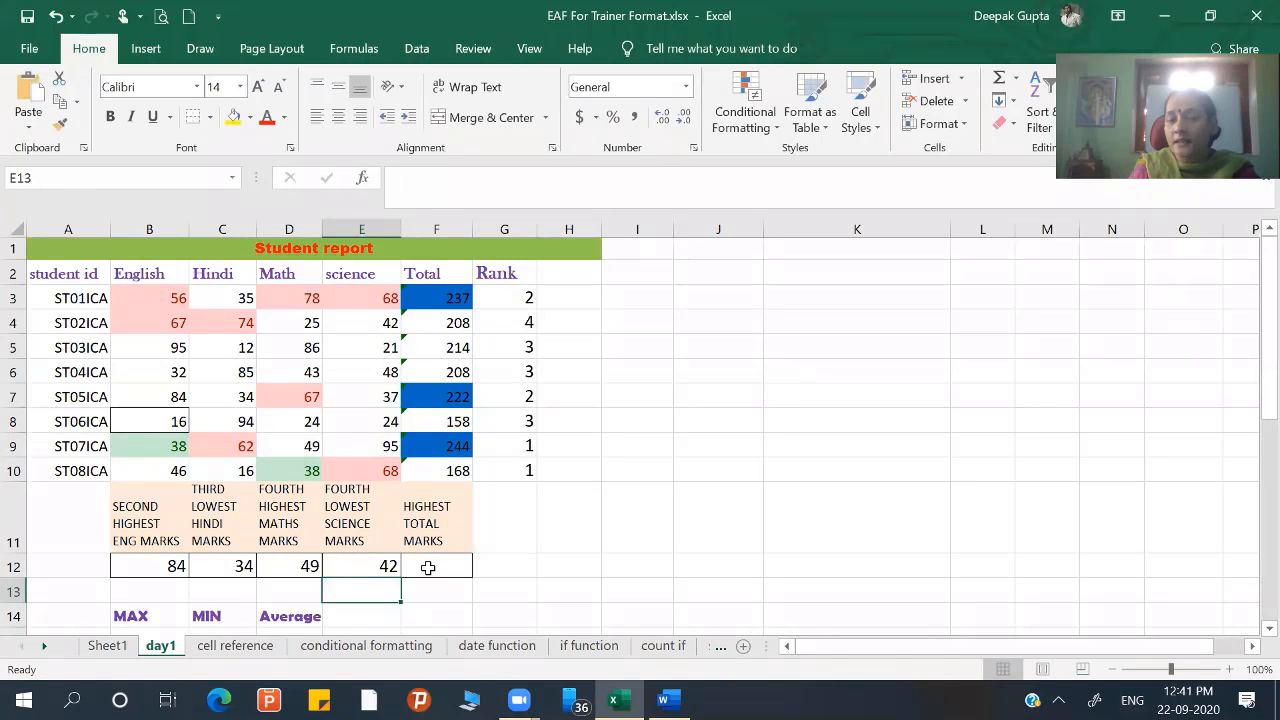
- Enter a MAX formula in F12 for the highest total marks, using the range F3:F10
click(429, 572)
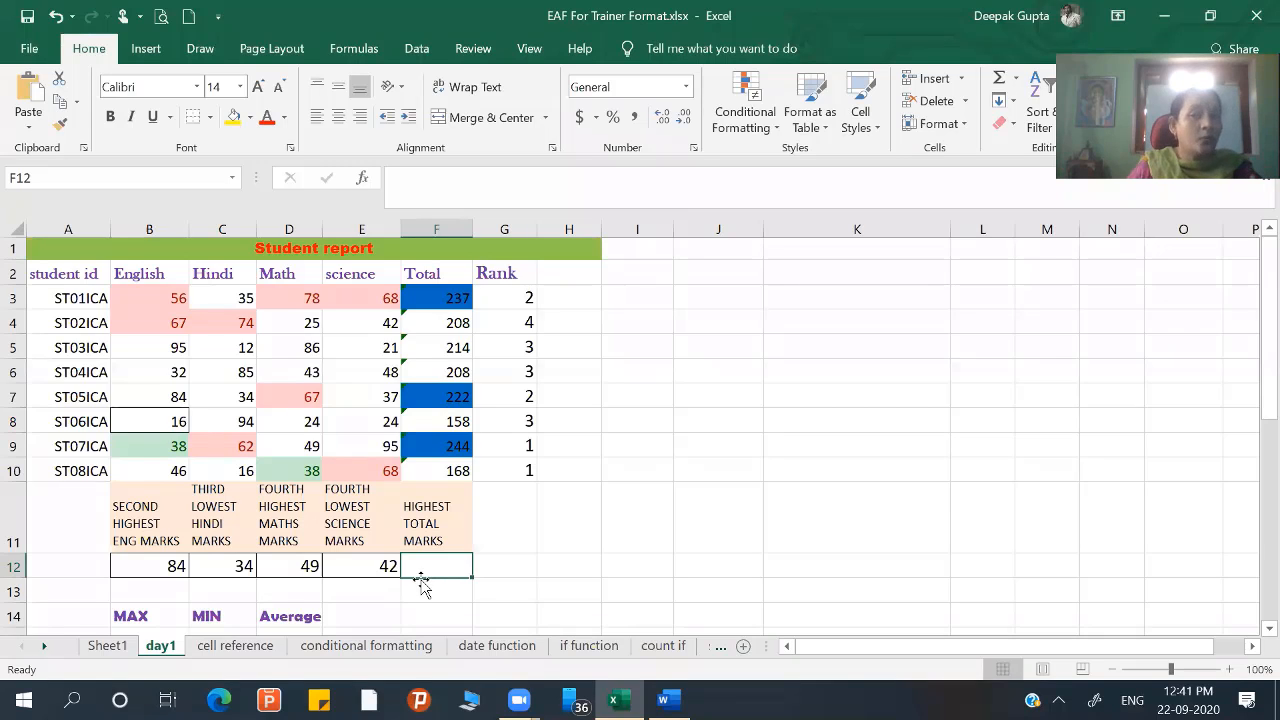
text(=)
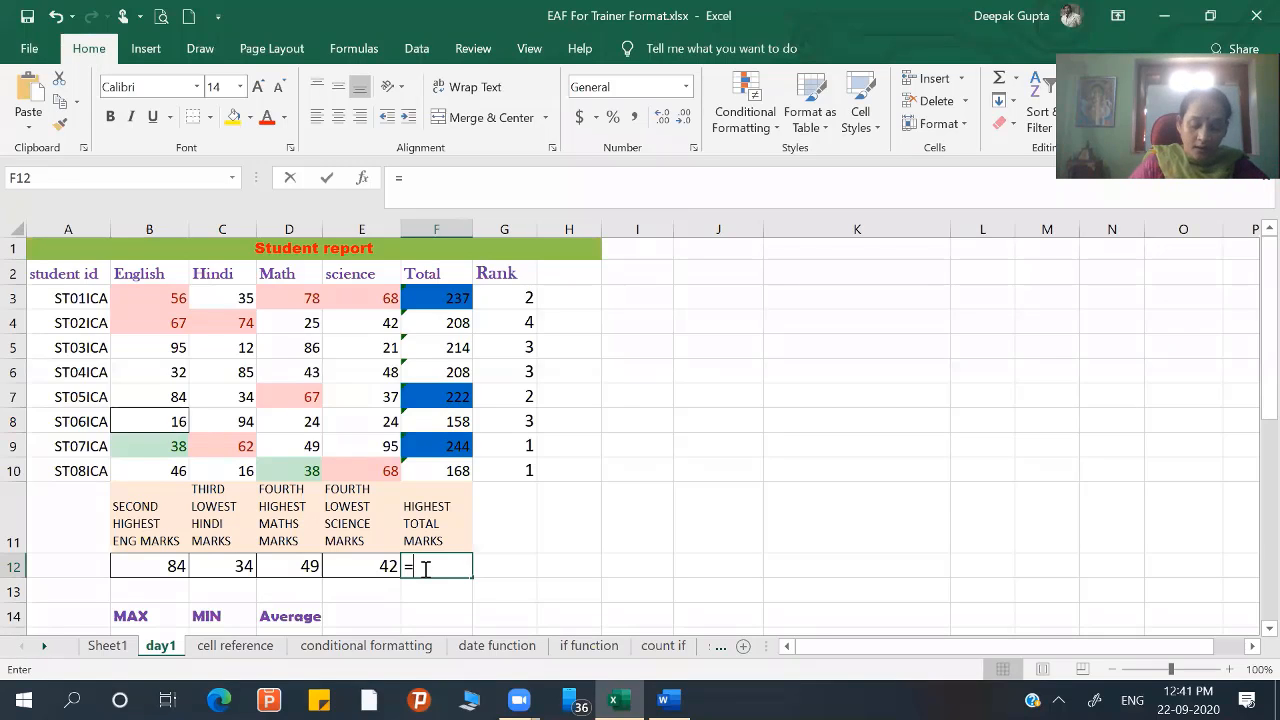
text(max)
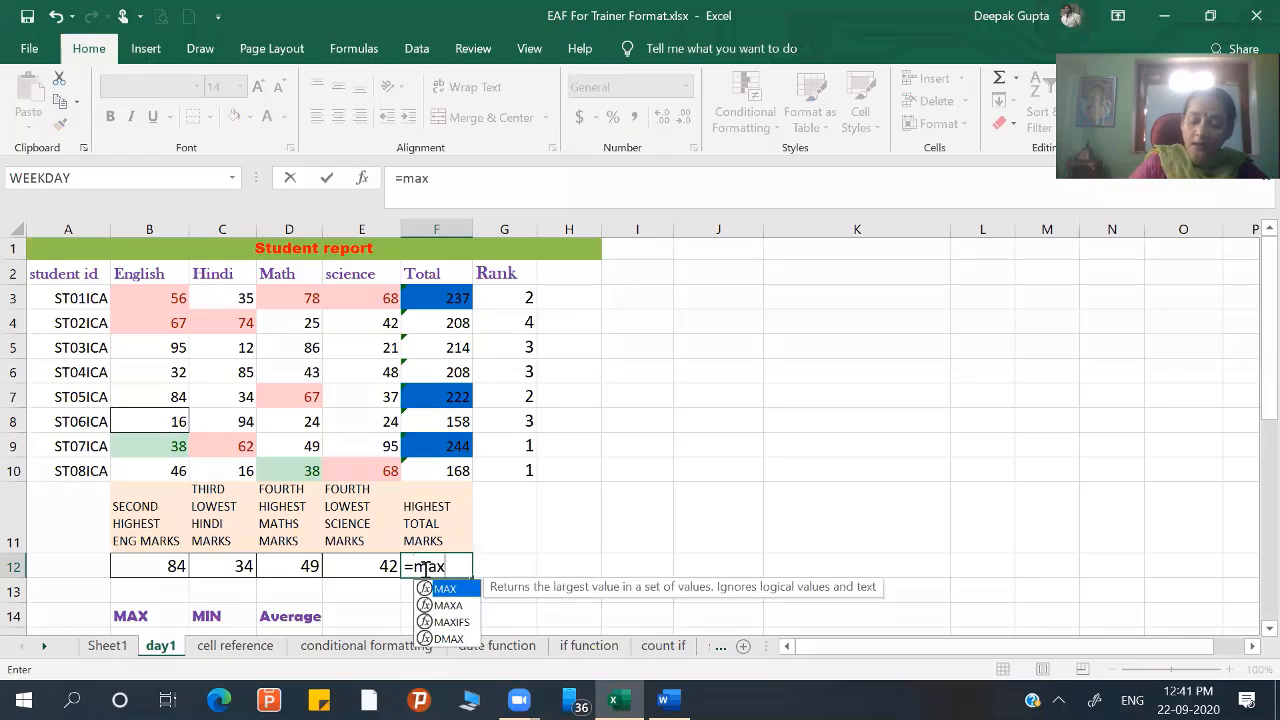
text(()
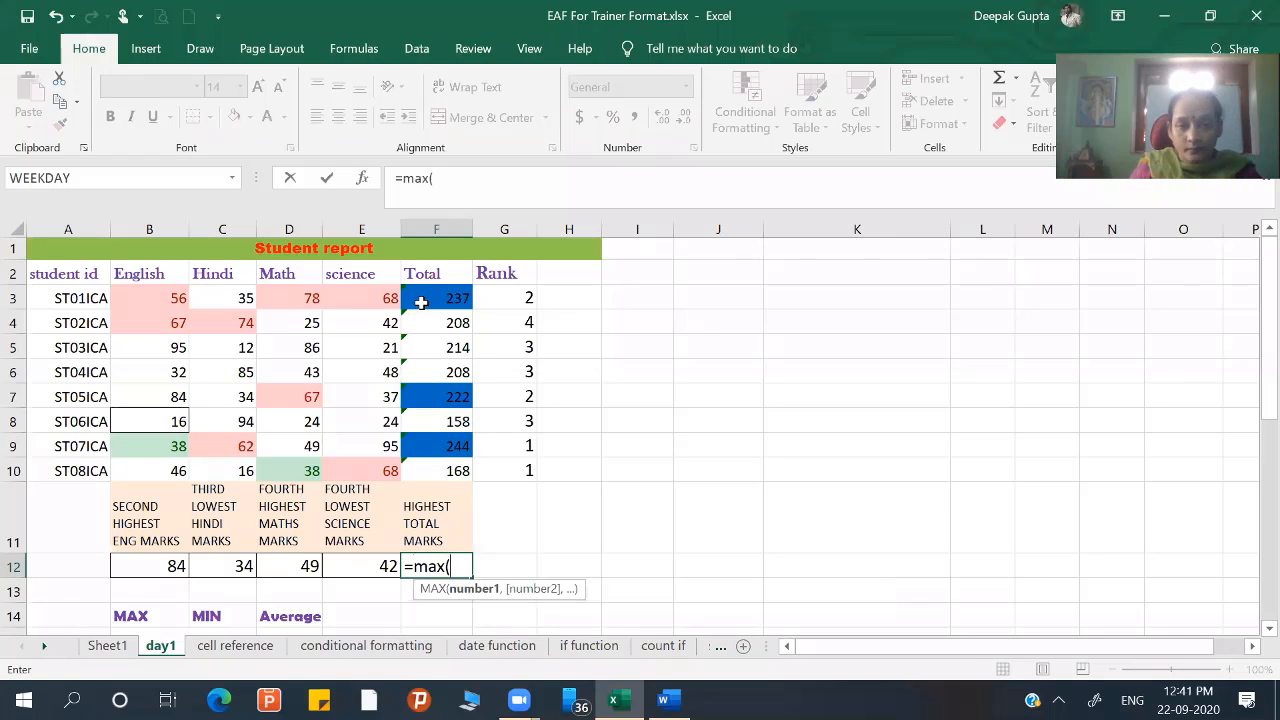
drag(421, 302, 429, 472)
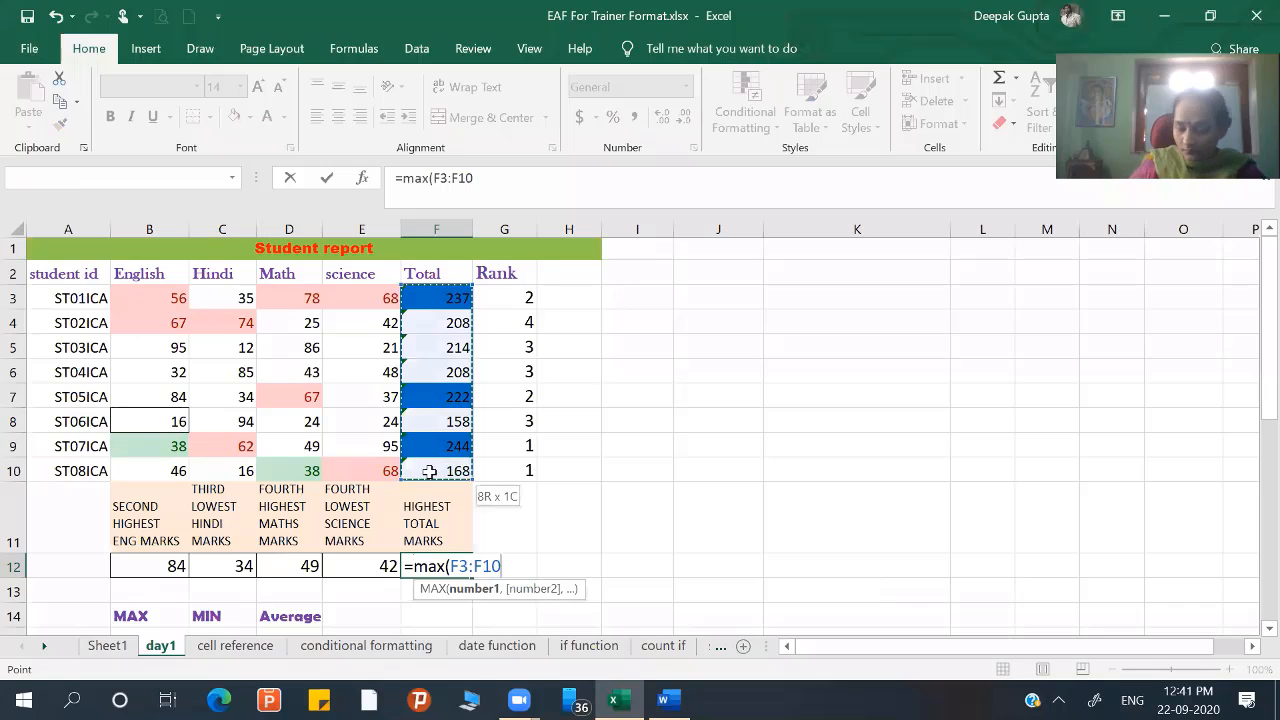
key(Return)
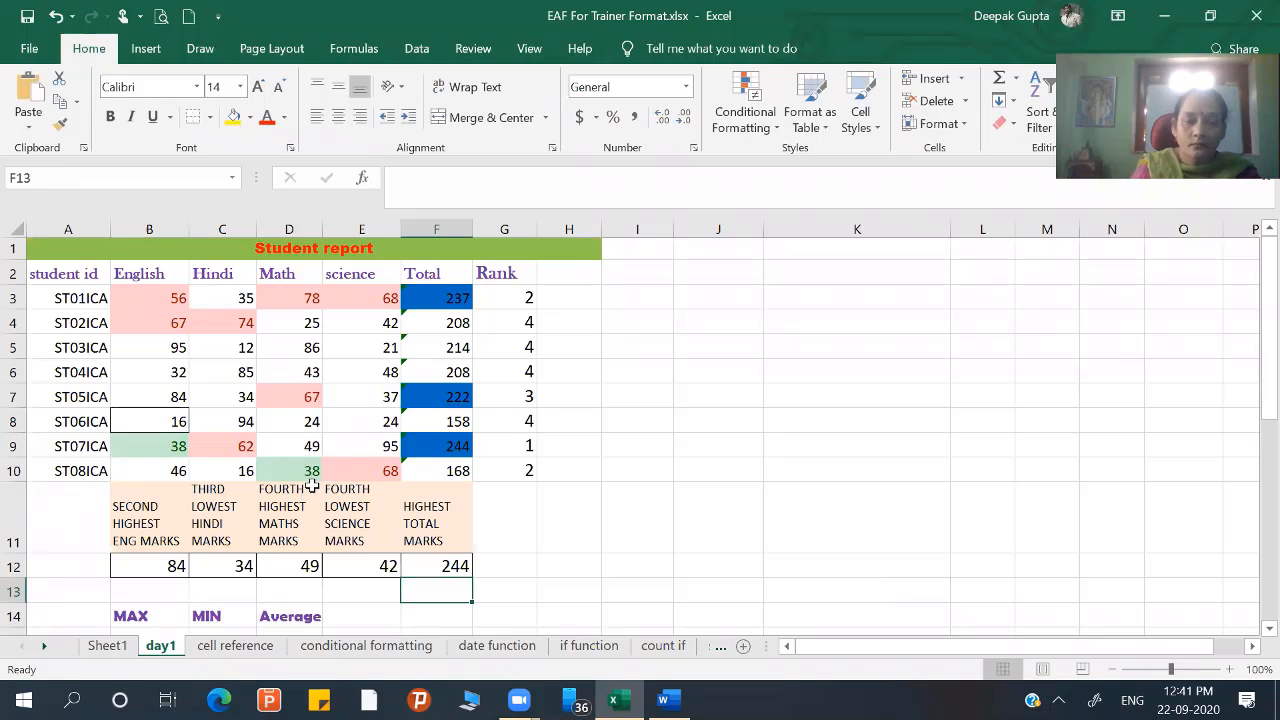
- Enter a MAX formula for the English marks in B15, using the range B3:B10
scroll(268, 480, down, 3)
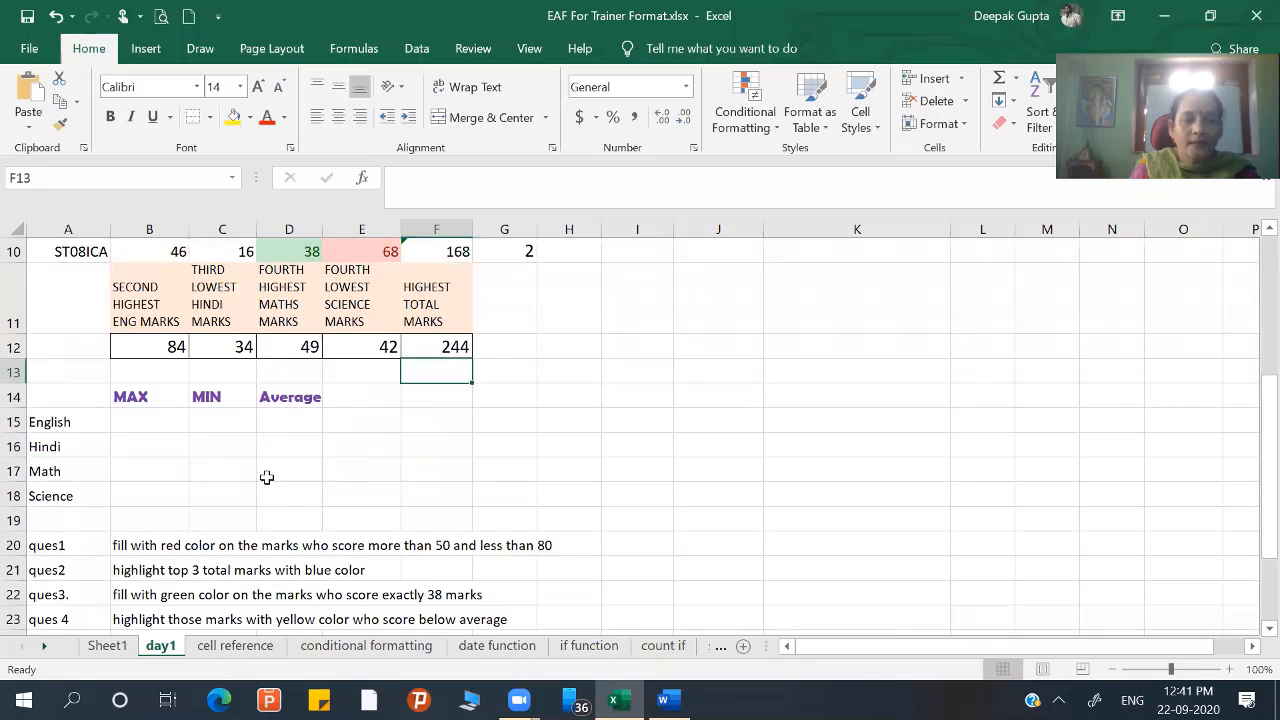
scroll(266, 474, down, 2)
scroll(128, 450, up, 2)
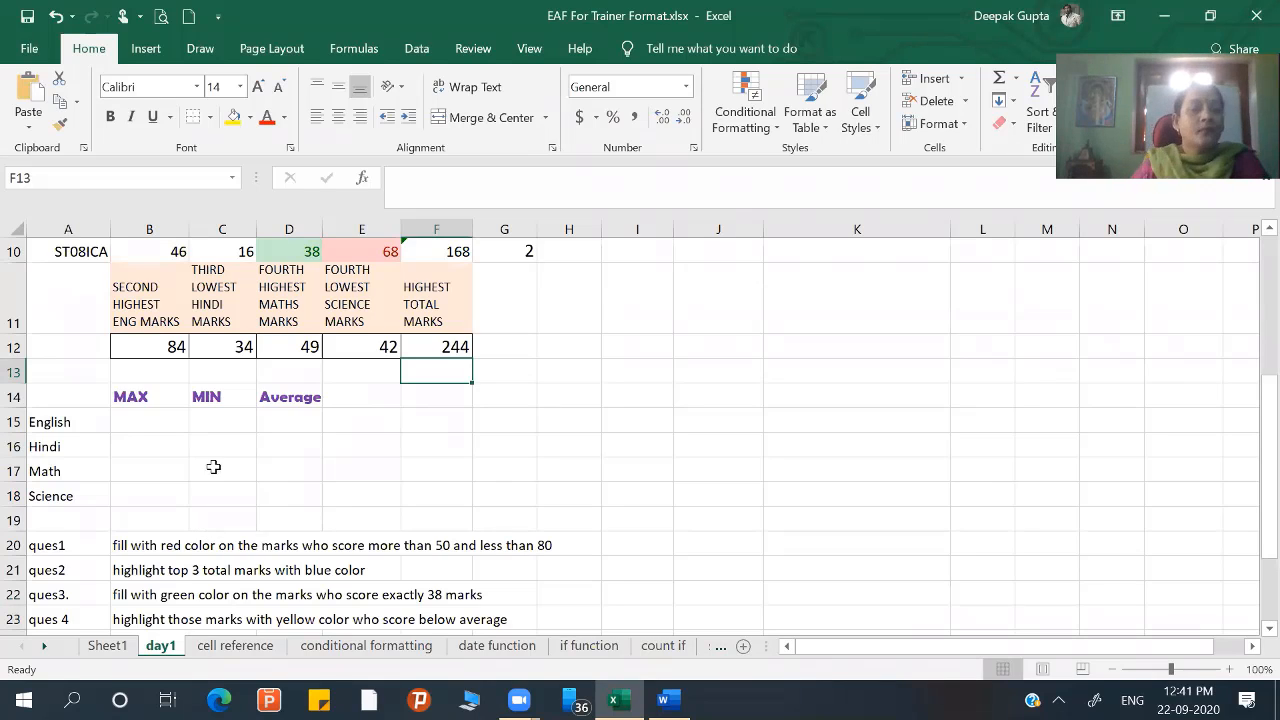
click(136, 415)
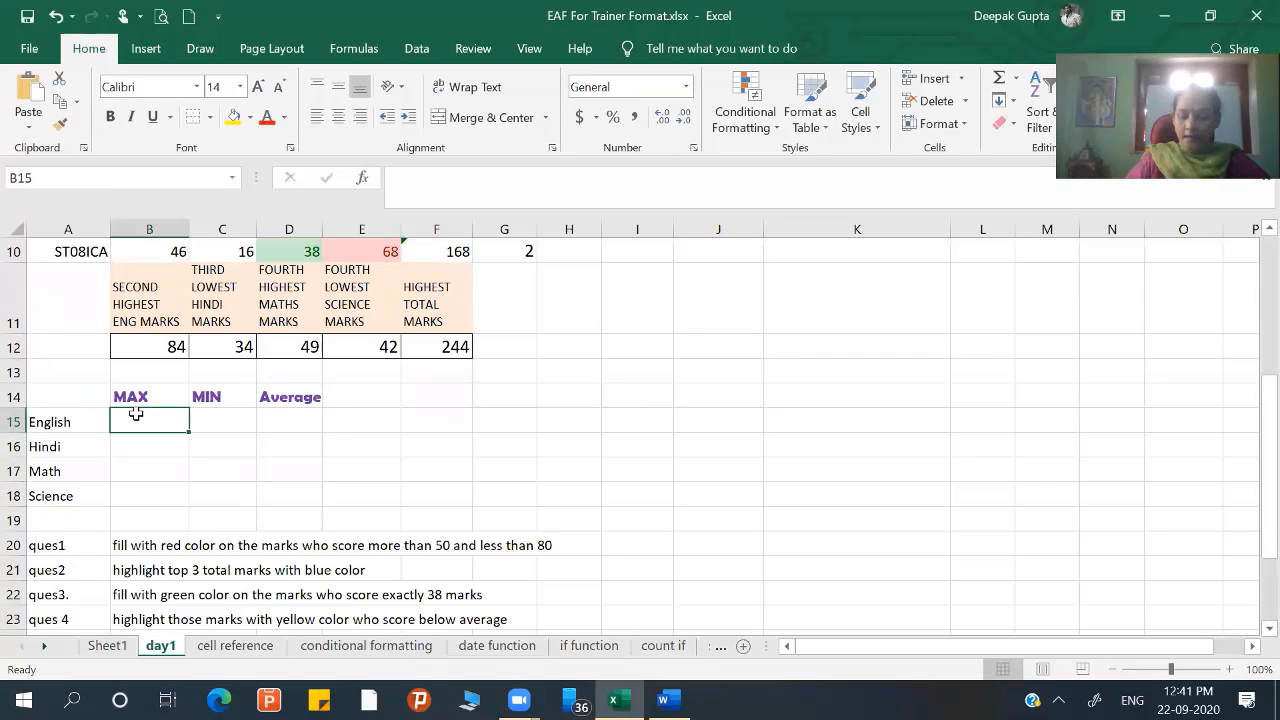
text(=ma)
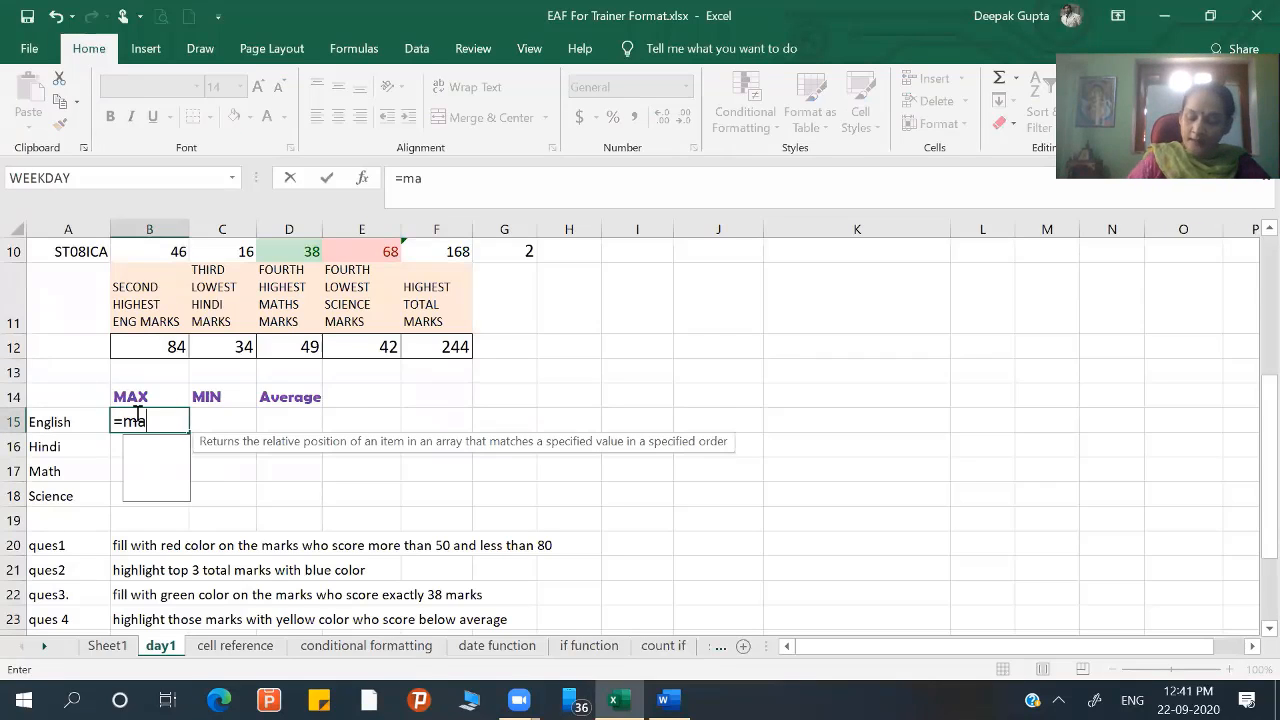
text(x()
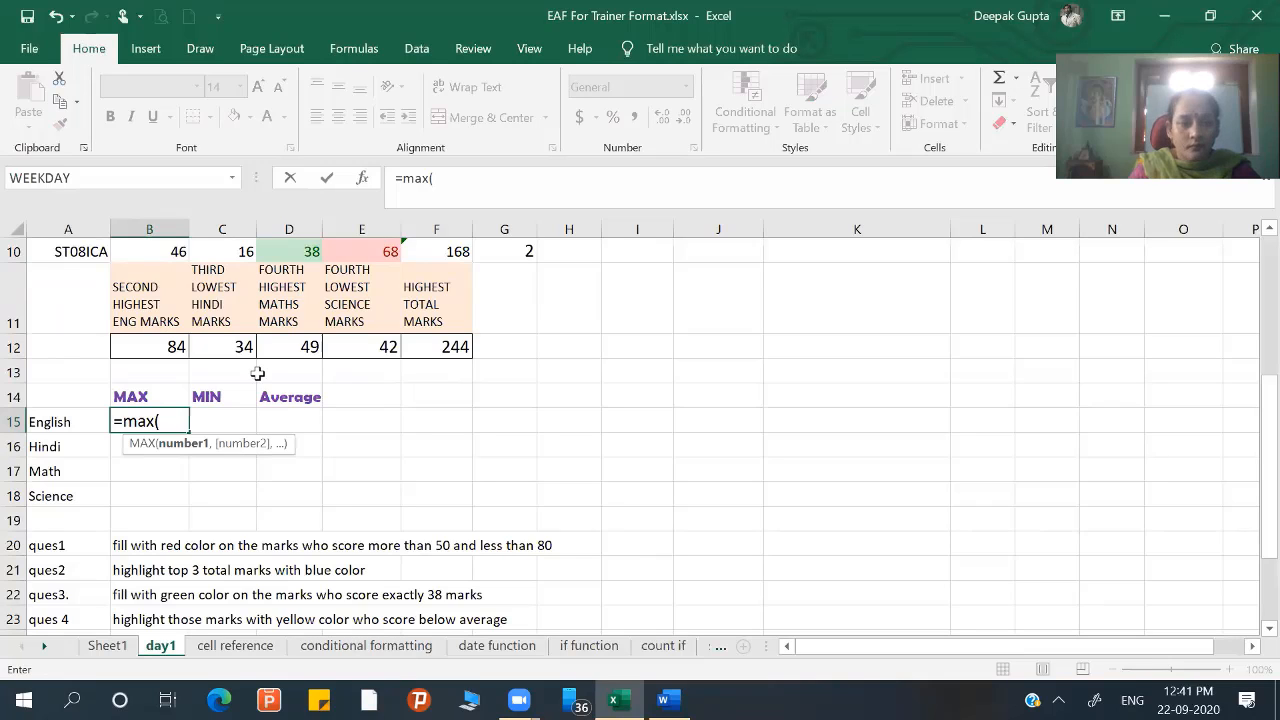
scroll(302, 498, up, 1)
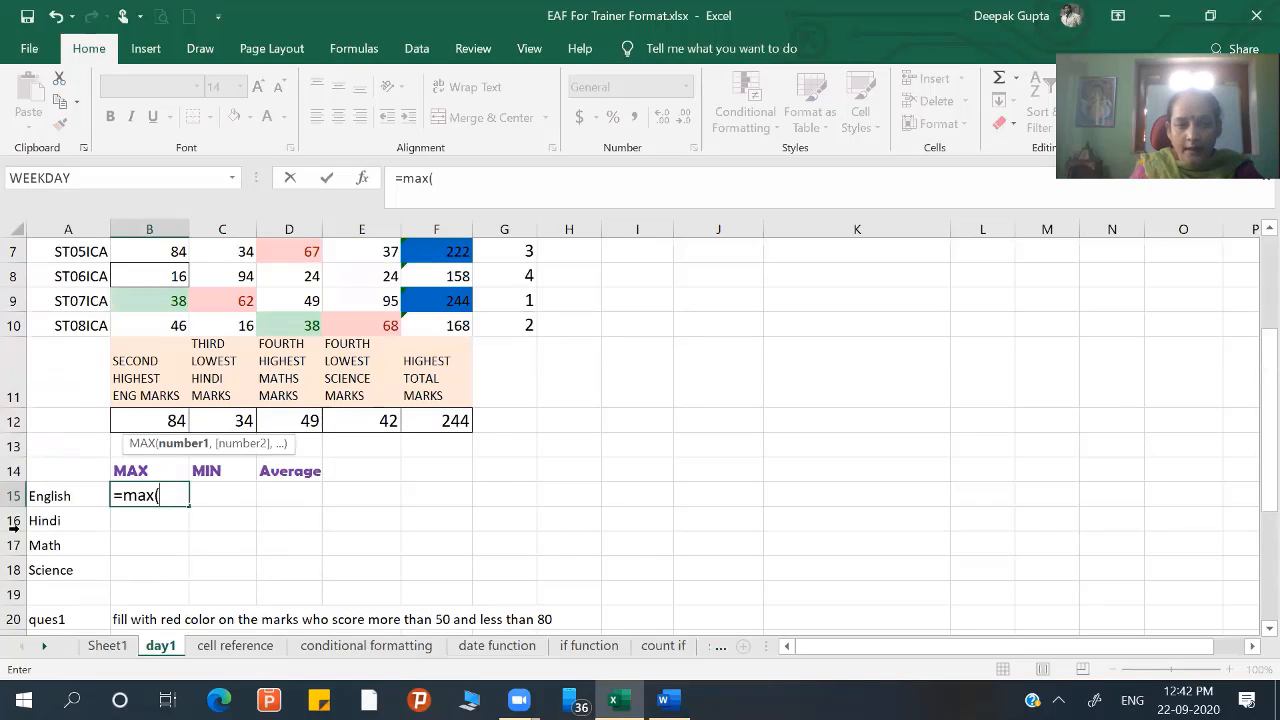
scroll(300, 498, up, 2)
drag(160, 365, 173, 476)
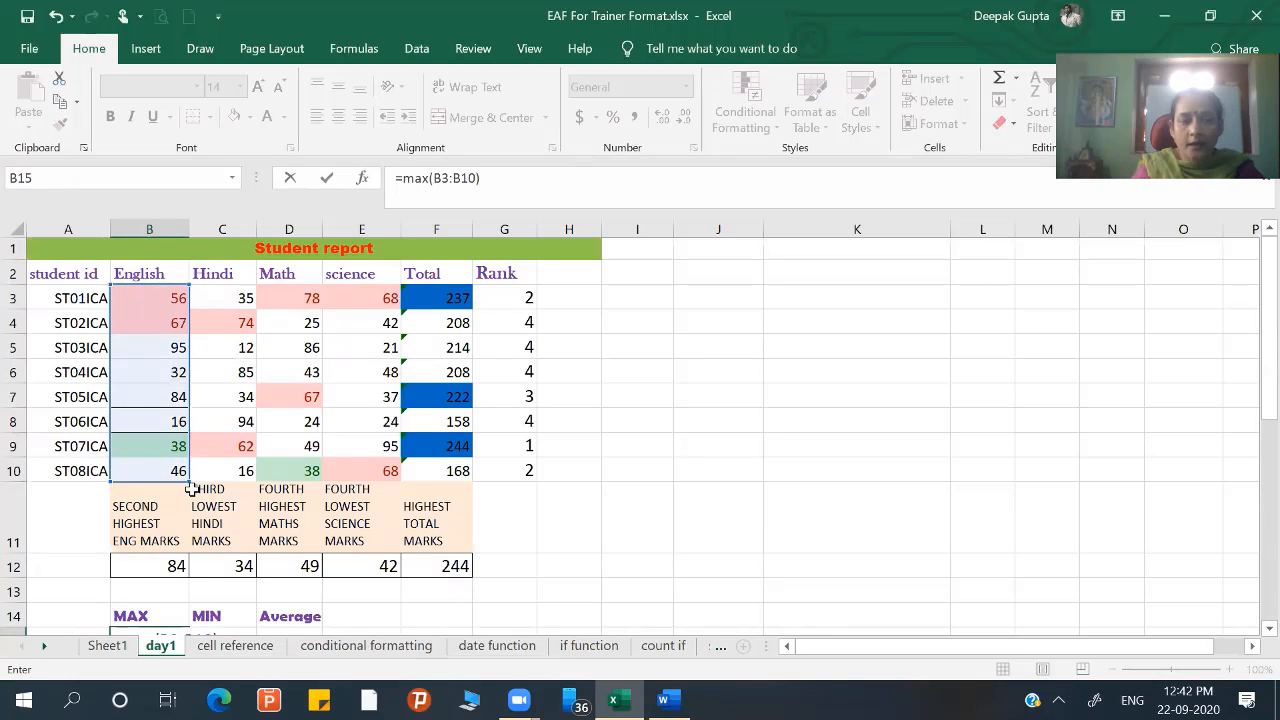
key(Return)
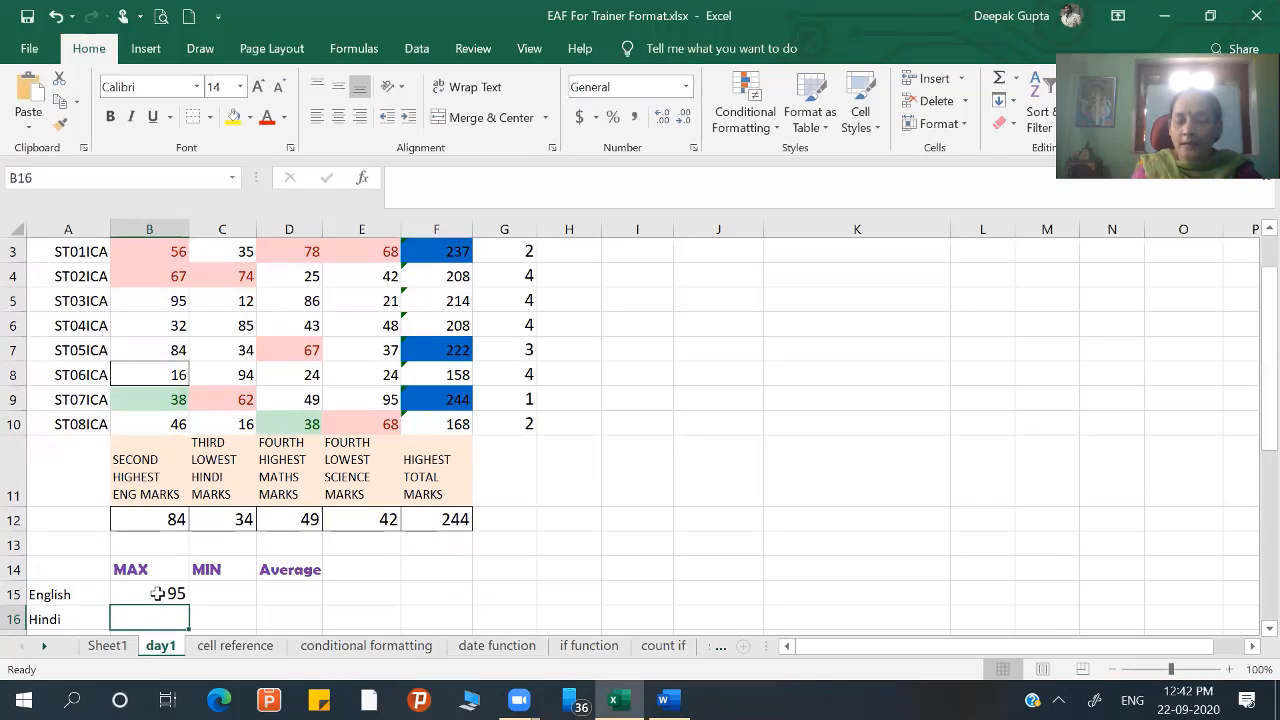
- Enter a MIN formula in the English row at C15, using the range C3:C10
click(157, 594)
click(216, 593)
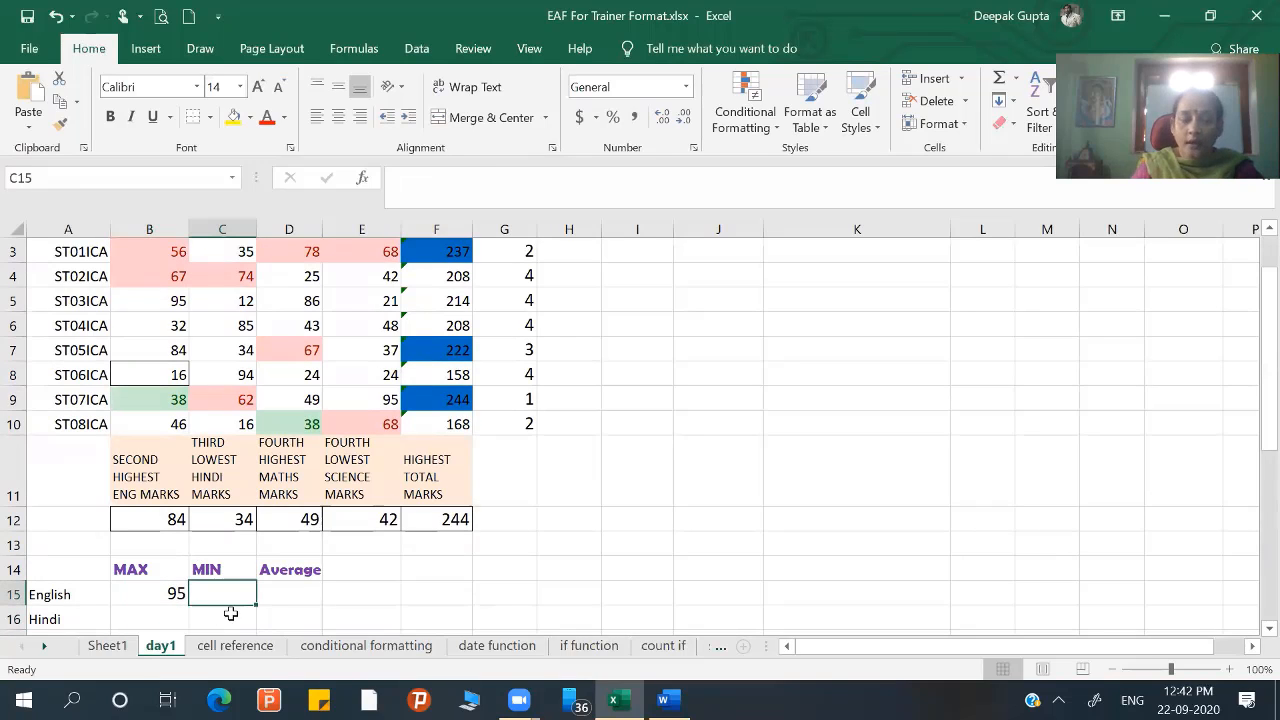
text(=min)
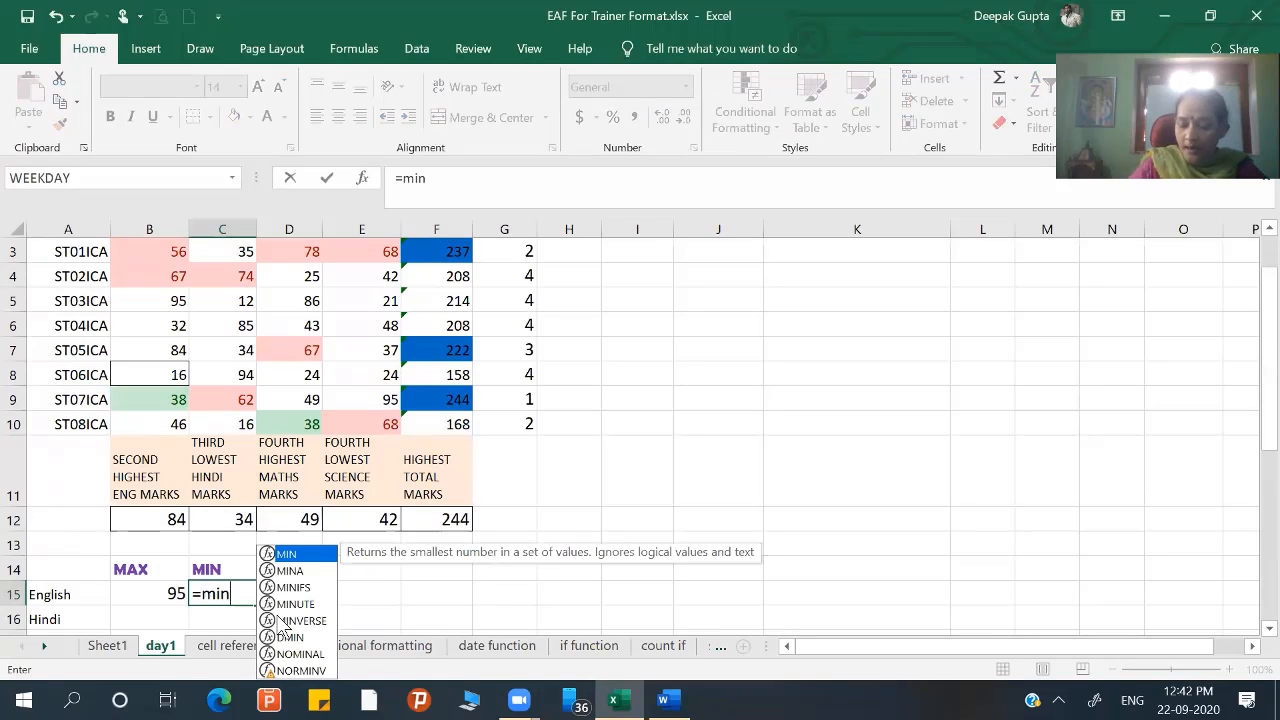
text(()
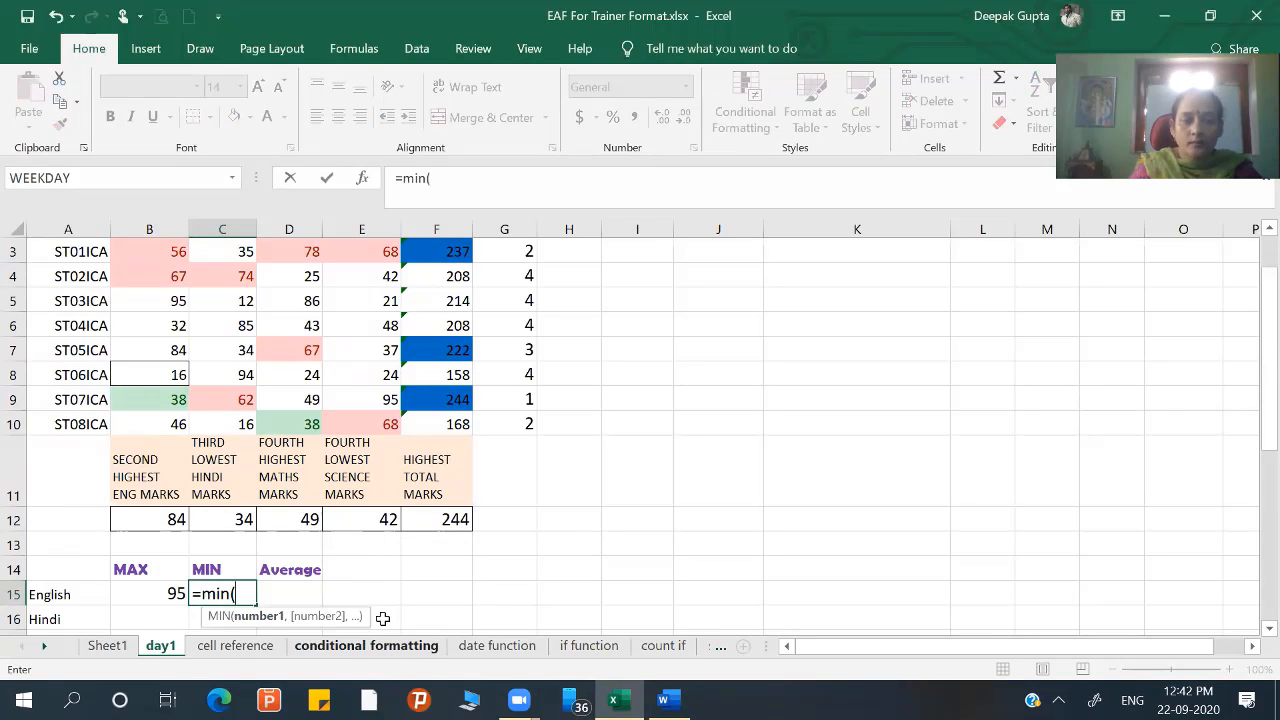
scroll(200, 378, up, 2)
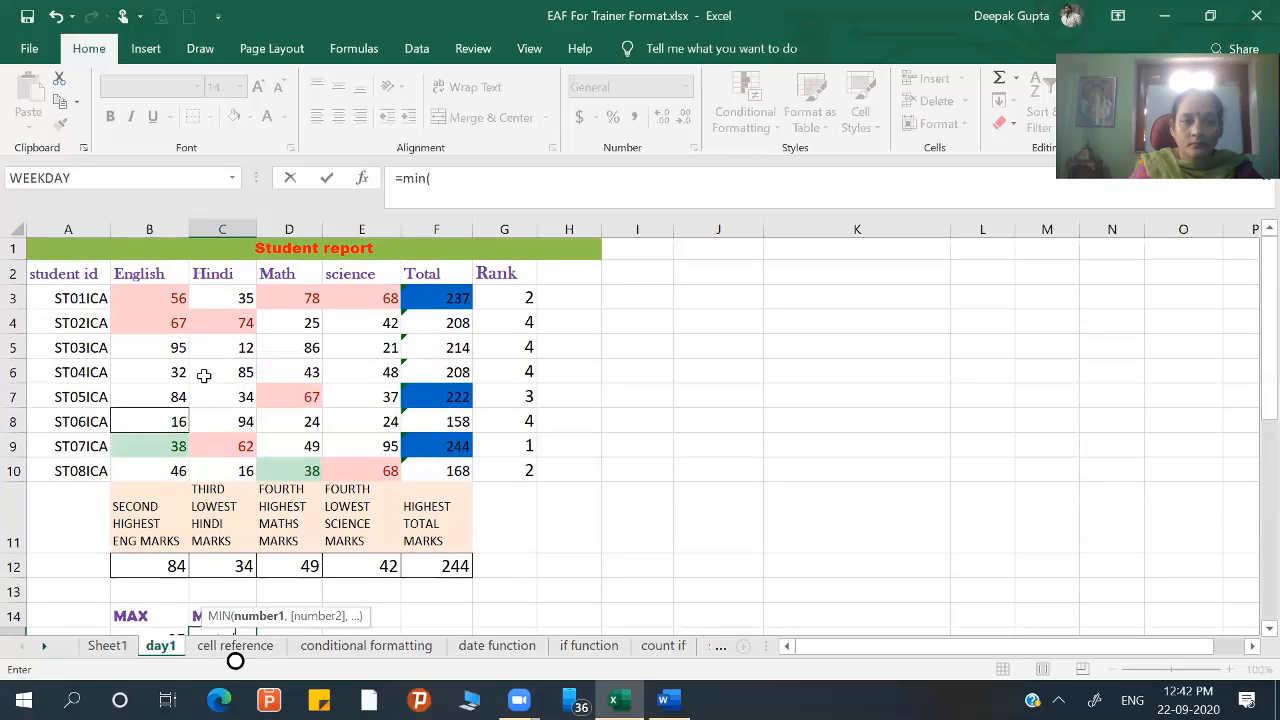
drag(236, 298, 240, 466)
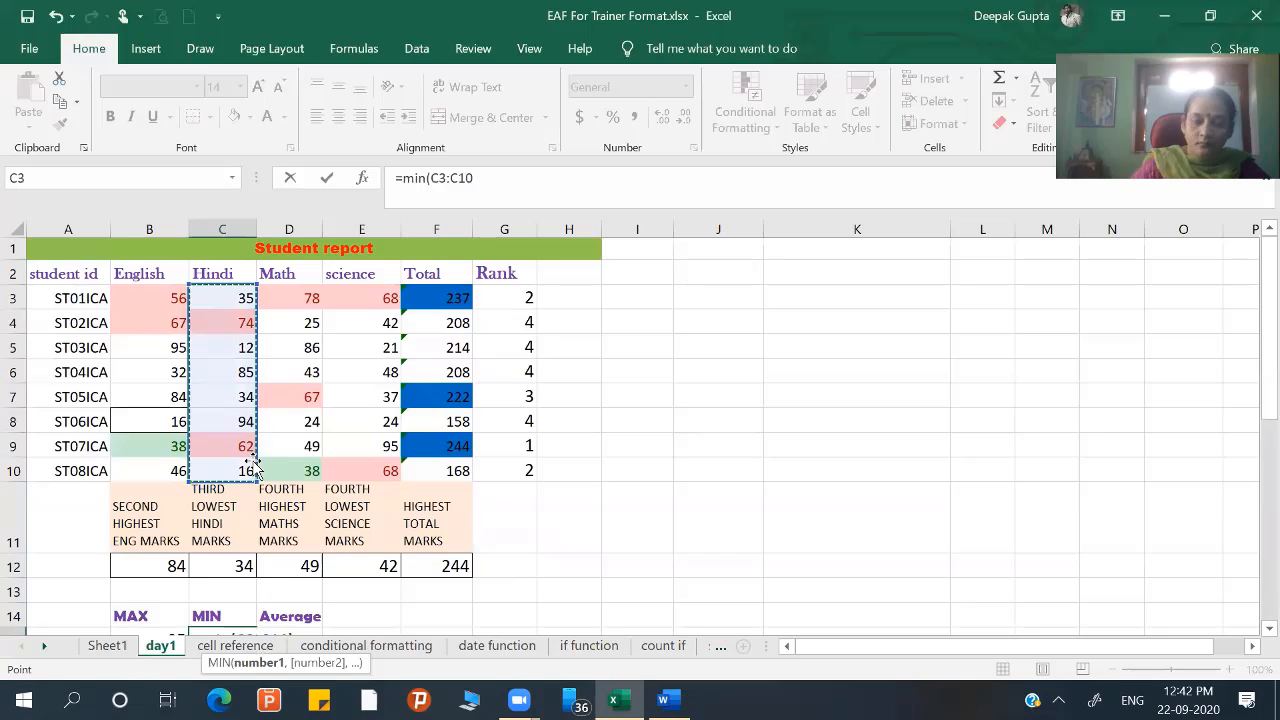
key(Return)
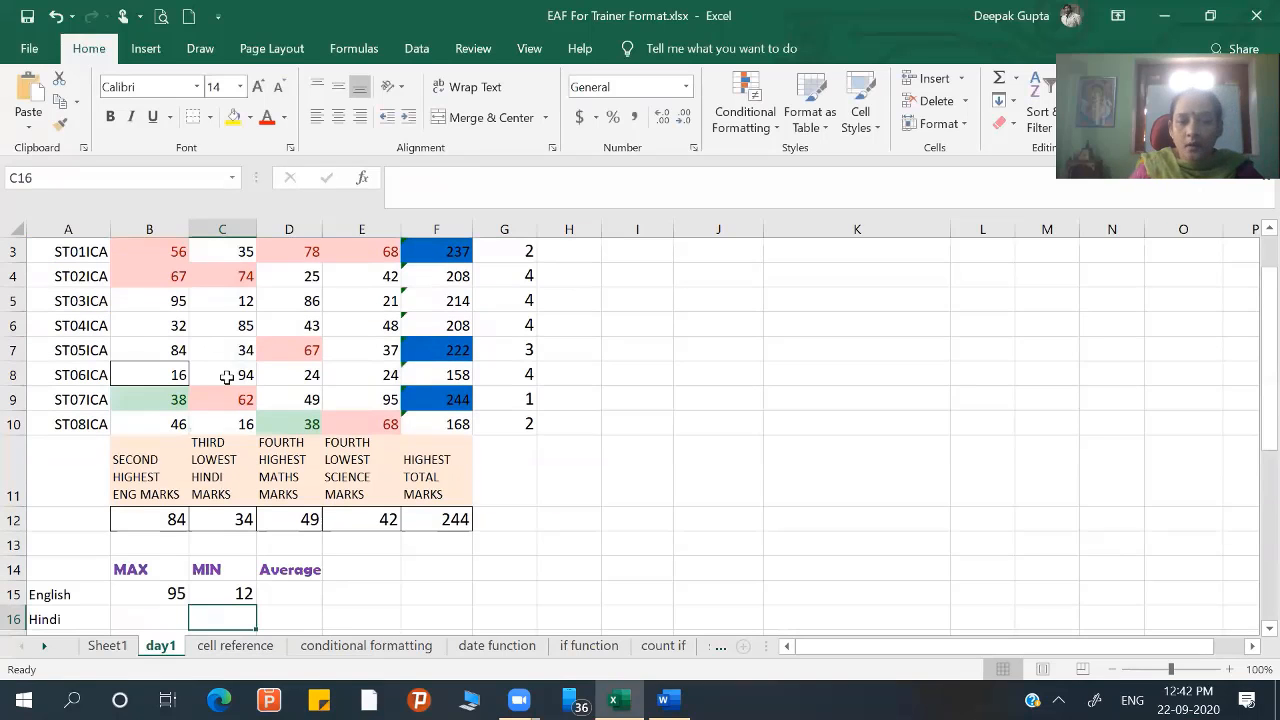
- Enter an AVERAGE formula in the English row at D15, with B10 as its reference
click(289, 594)
text(=)
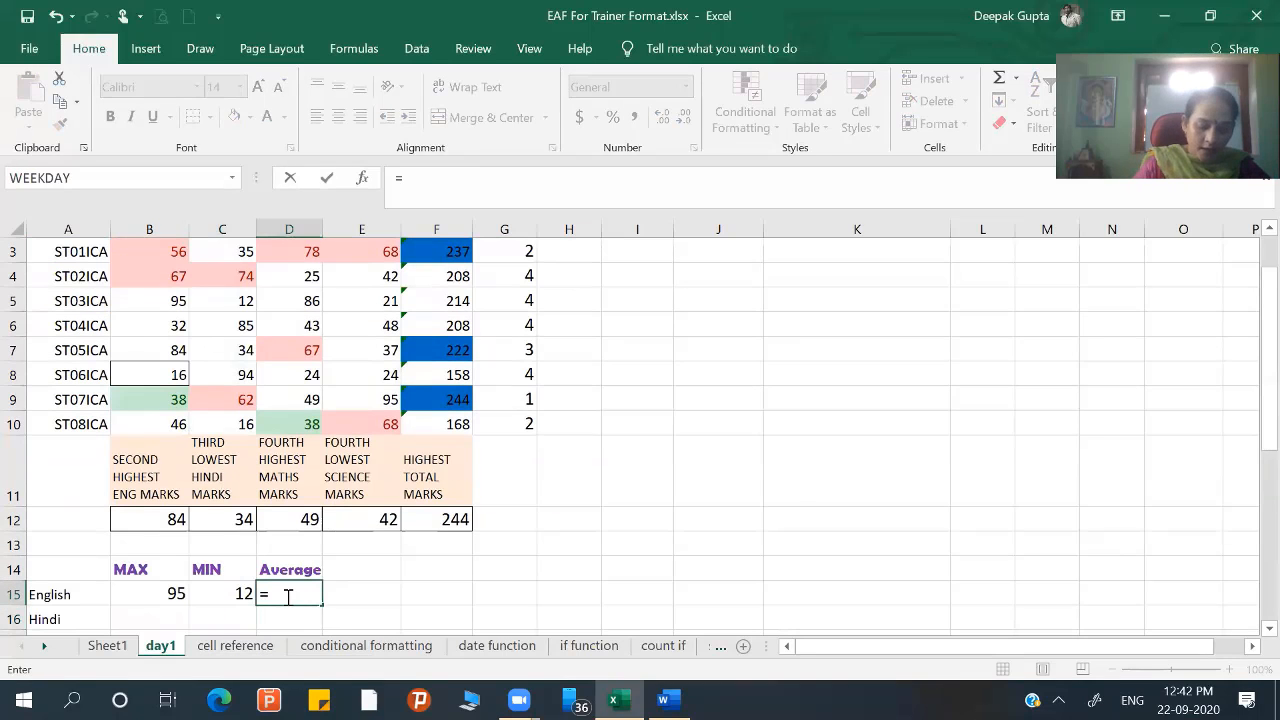
text(average)
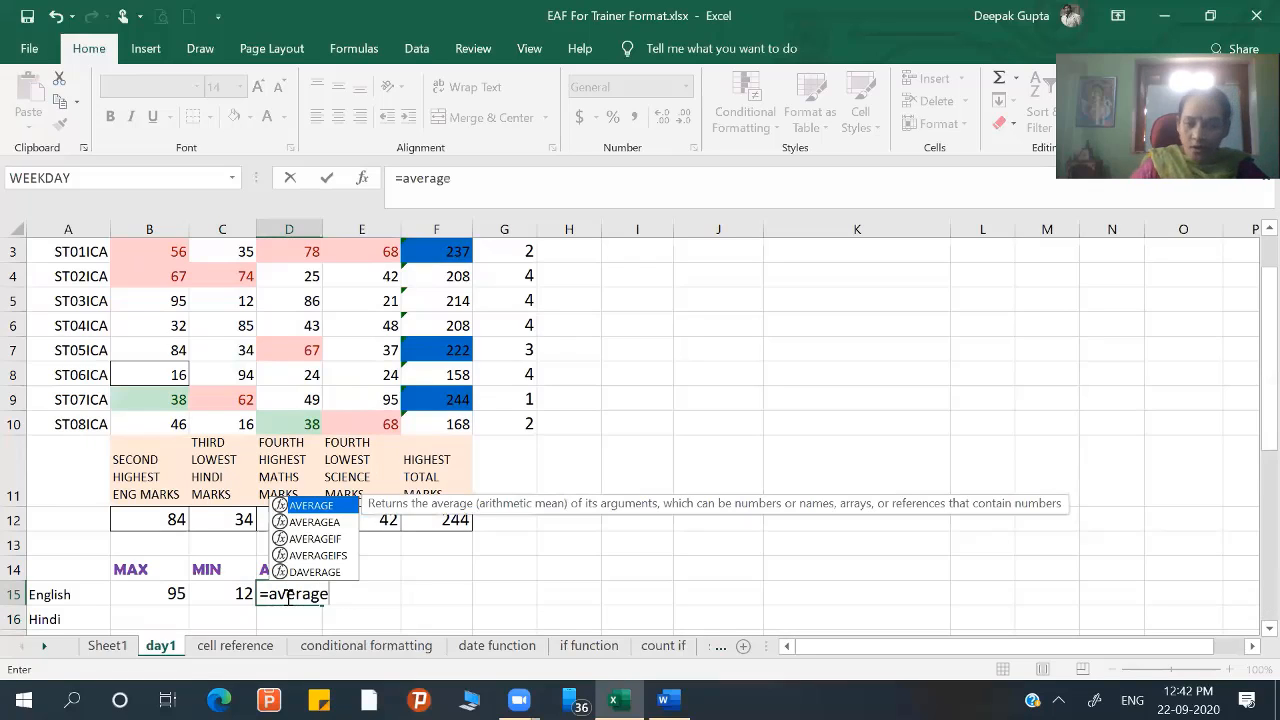
text(()
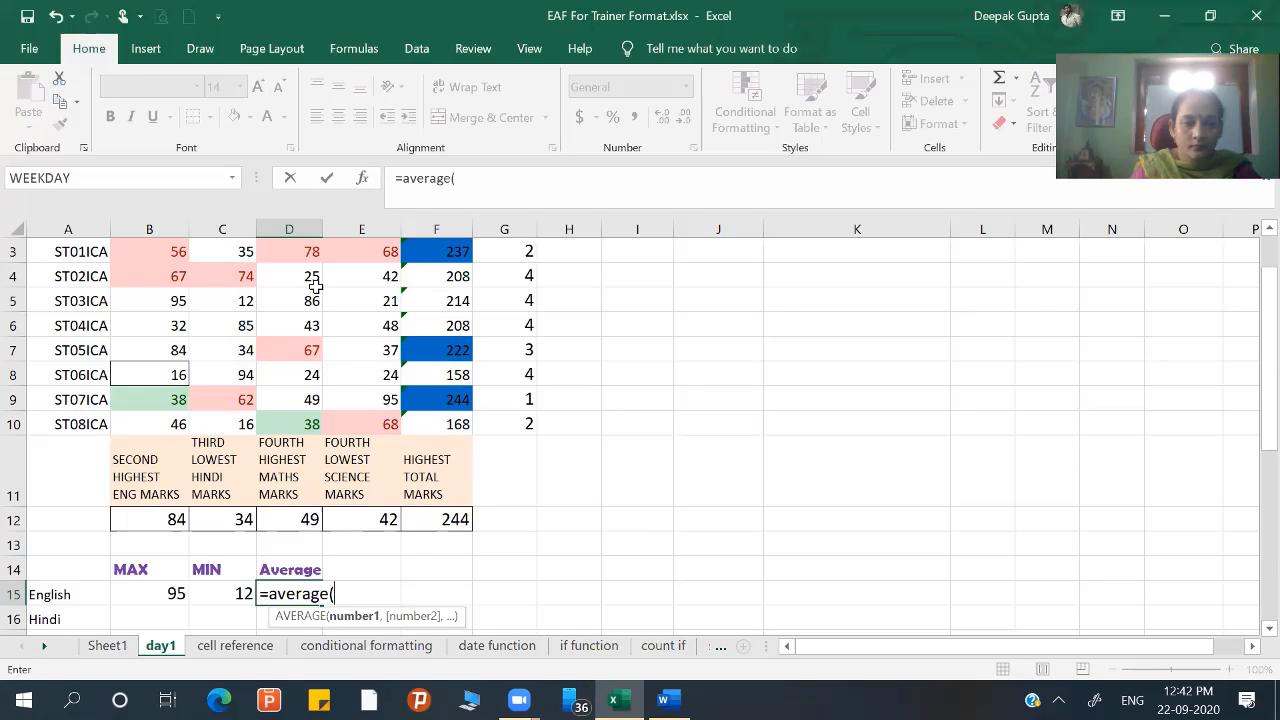
scroll(171, 296, up, 1)
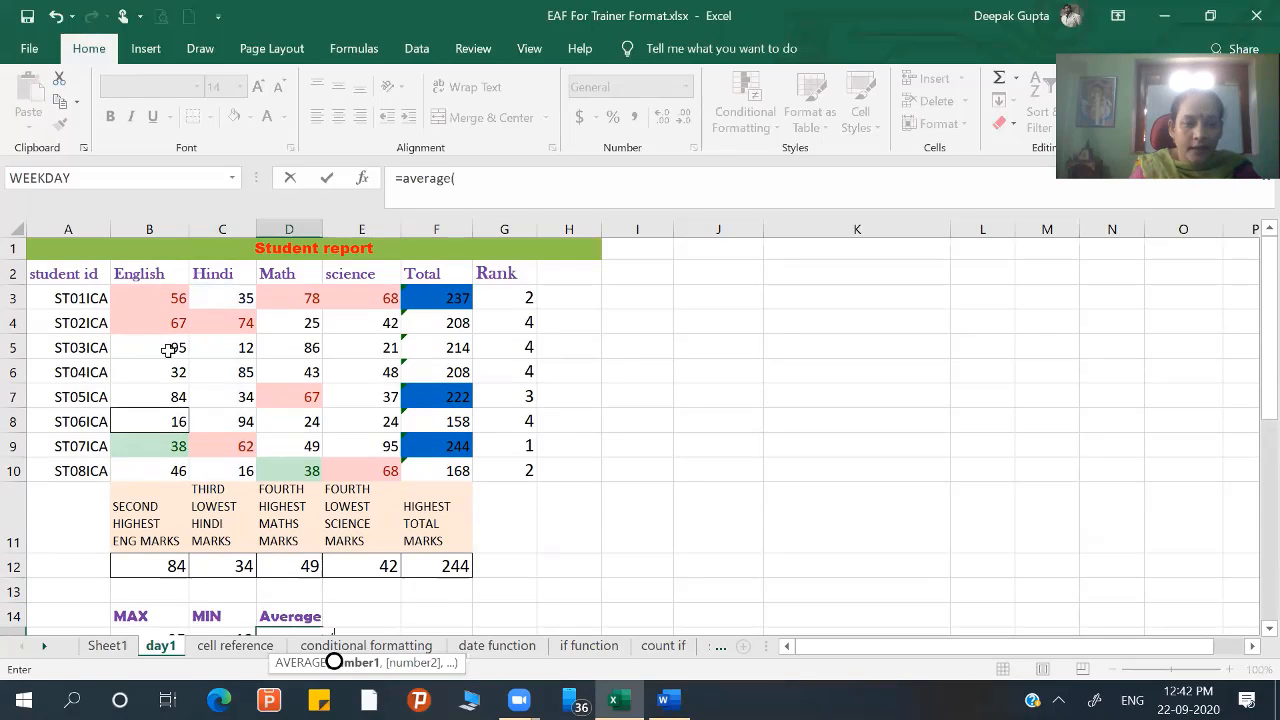
drag(165, 298, 172, 466)
click(172, 466)
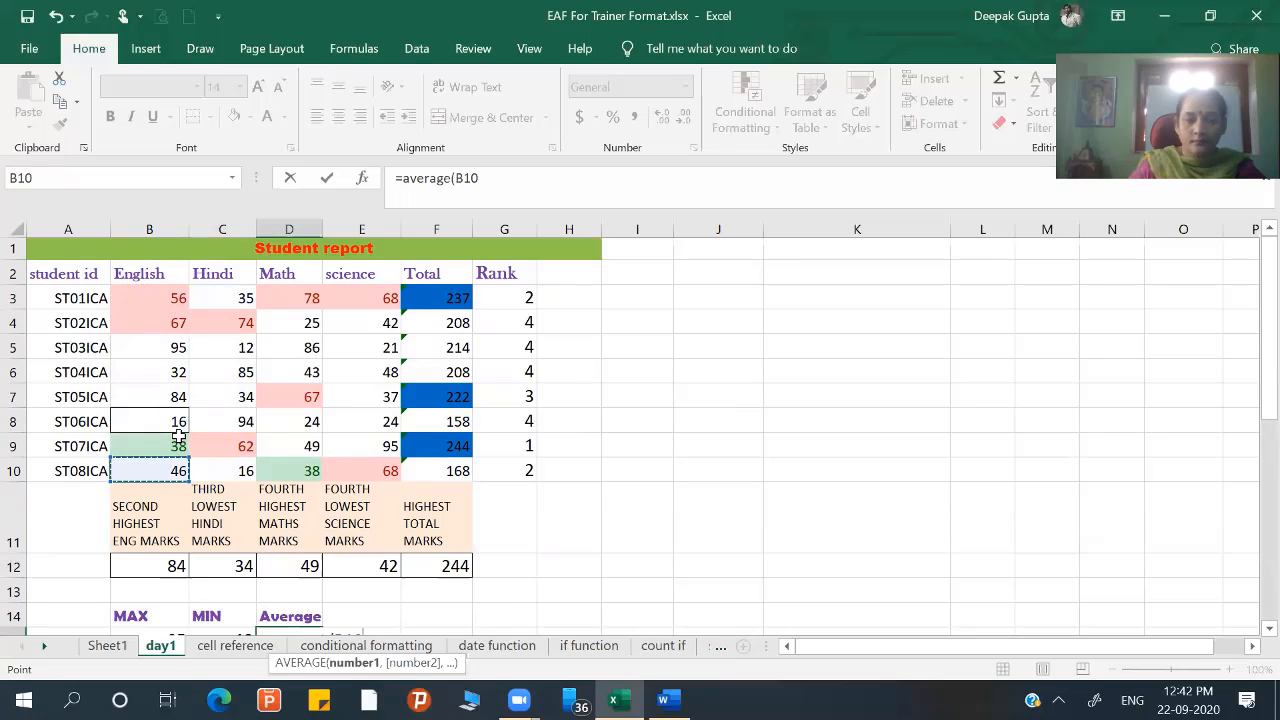
key(Return)
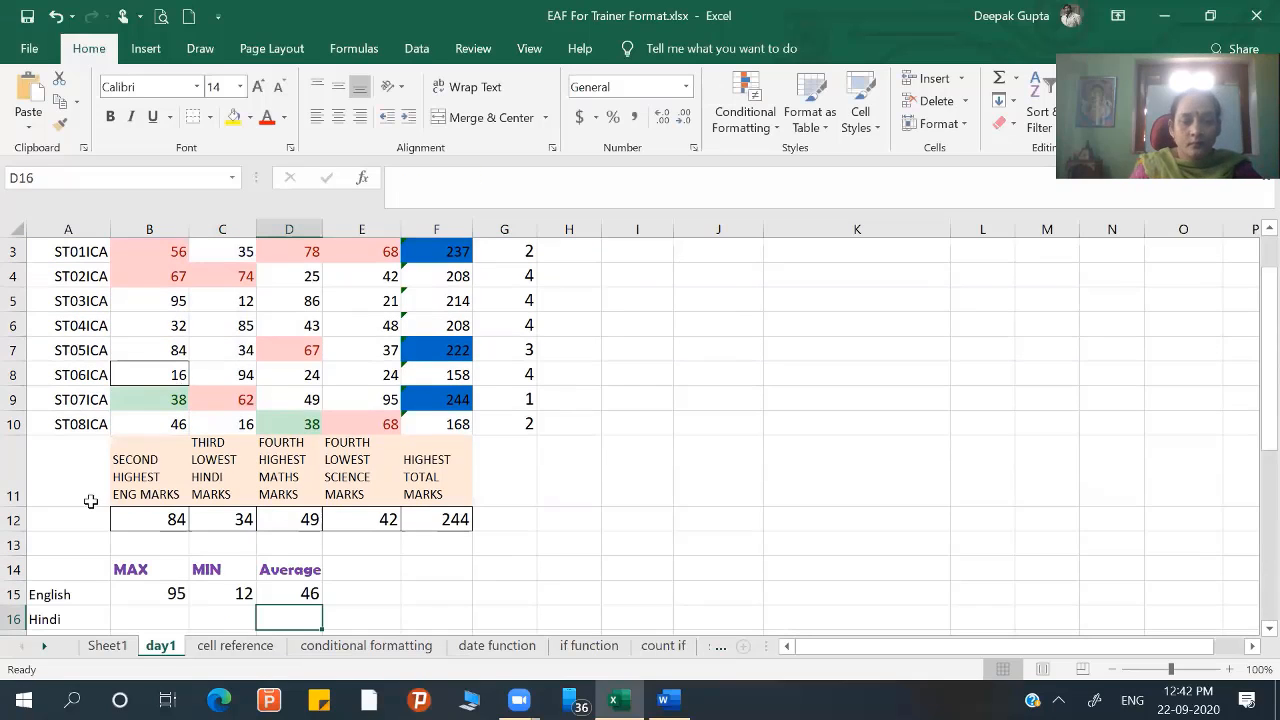
- Correct the MIN formula's range in C15 to the English marks in B3:B10
click(235, 594)
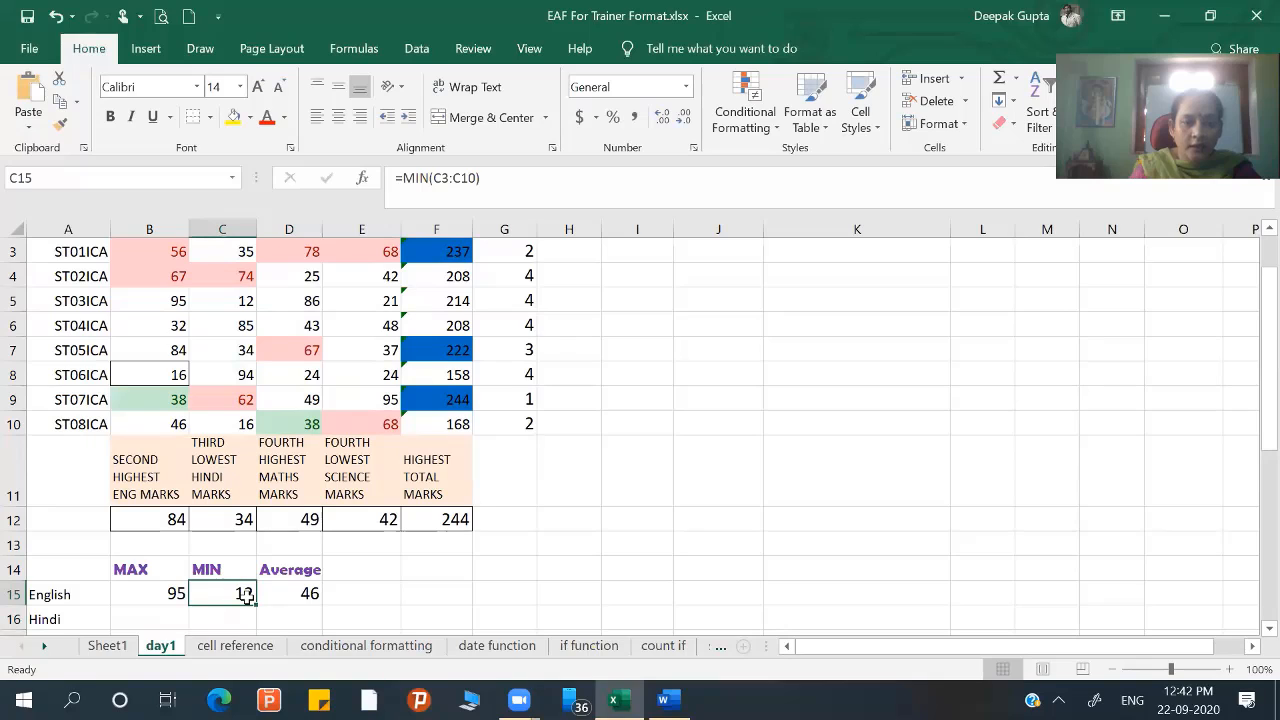
double_click(247, 594)
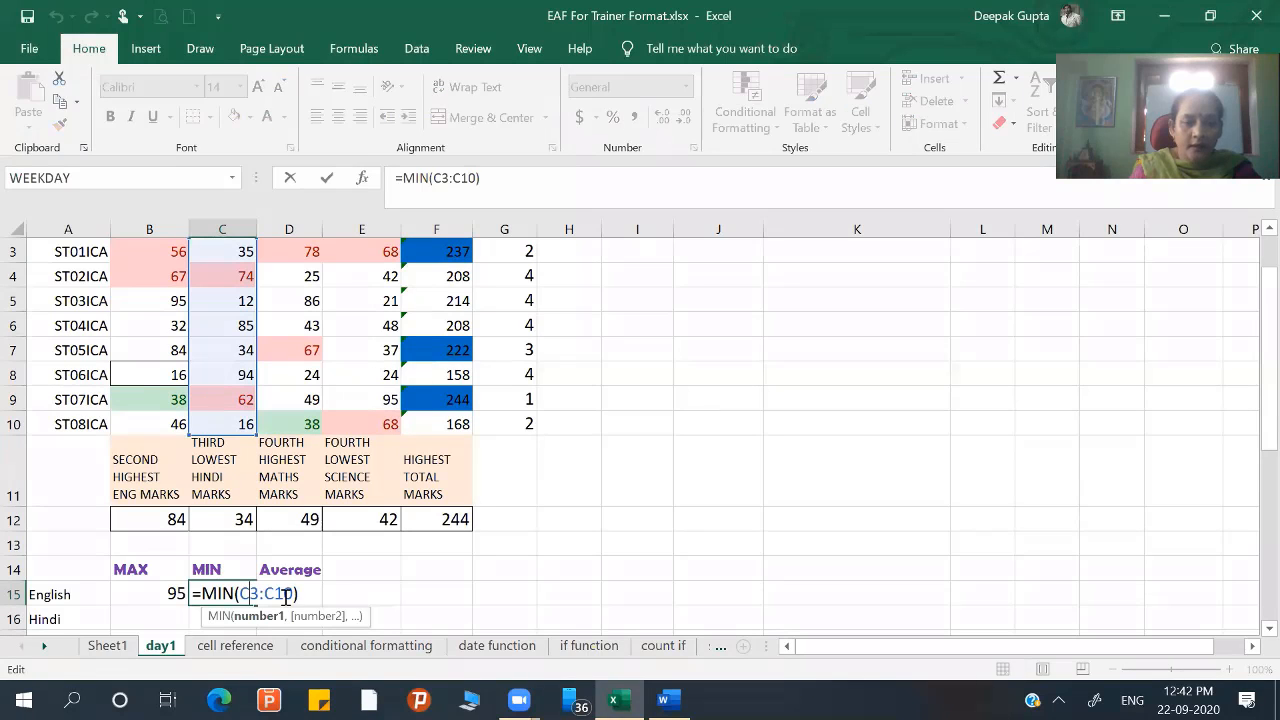
drag(294, 594, 240, 594)
scroll(160, 380, up, 1)
drag(150, 298, 178, 467)
key(Return)
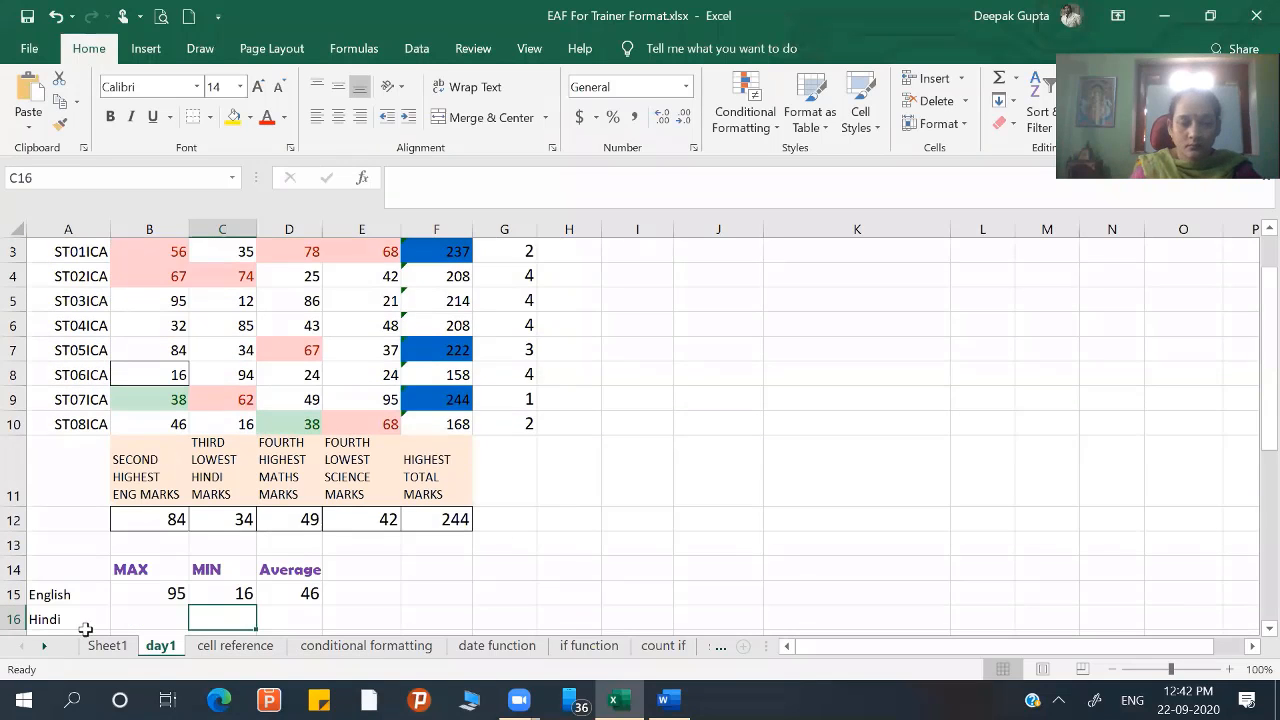
- Look over the empty Hindi, Math and Science rows and the highlighting questions in rows 20 to 23
scroll(141, 545, down, 1)
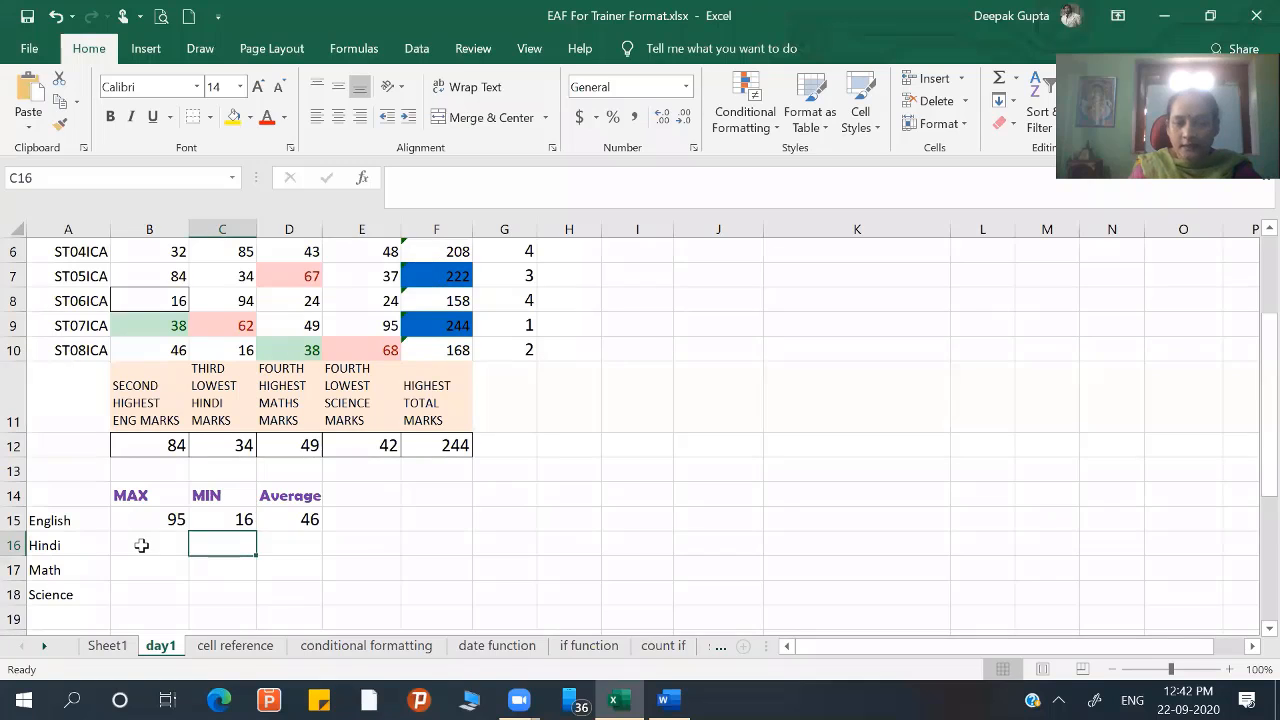
click(141, 545)
click(153, 578)
click(151, 597)
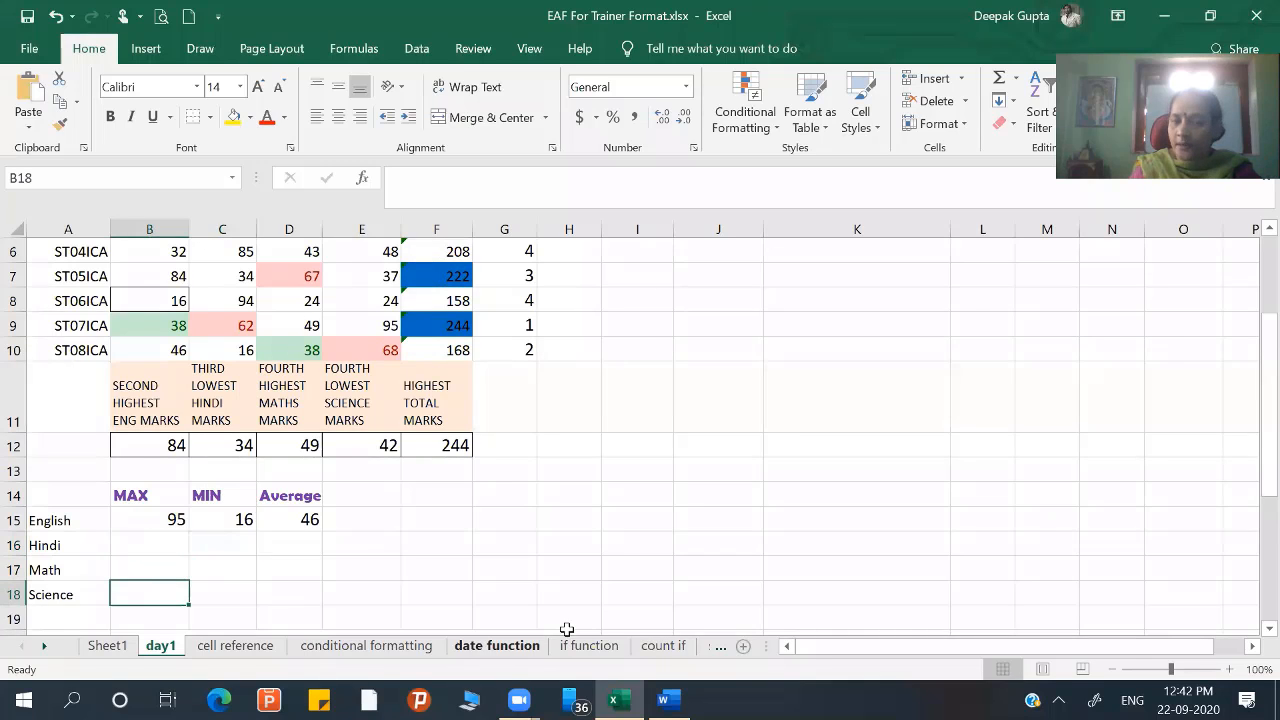
scroll(393, 519, down, 2)
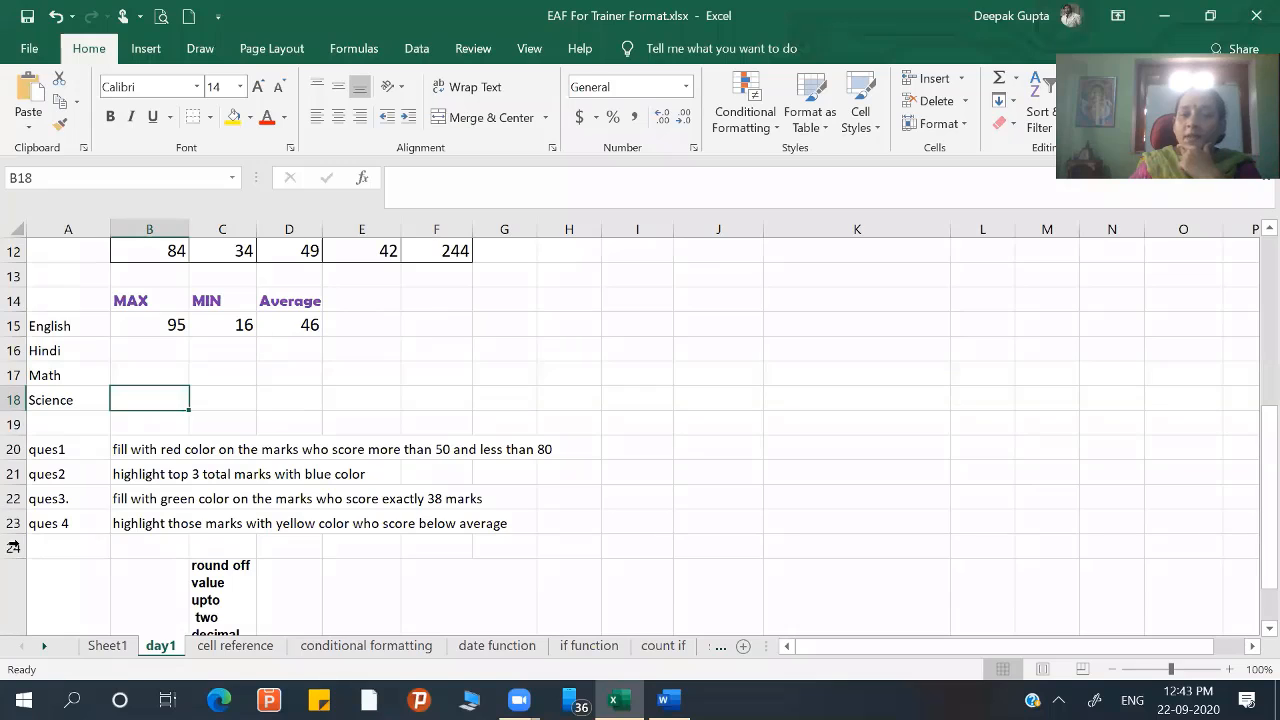
scroll(127, 460, down, 1)
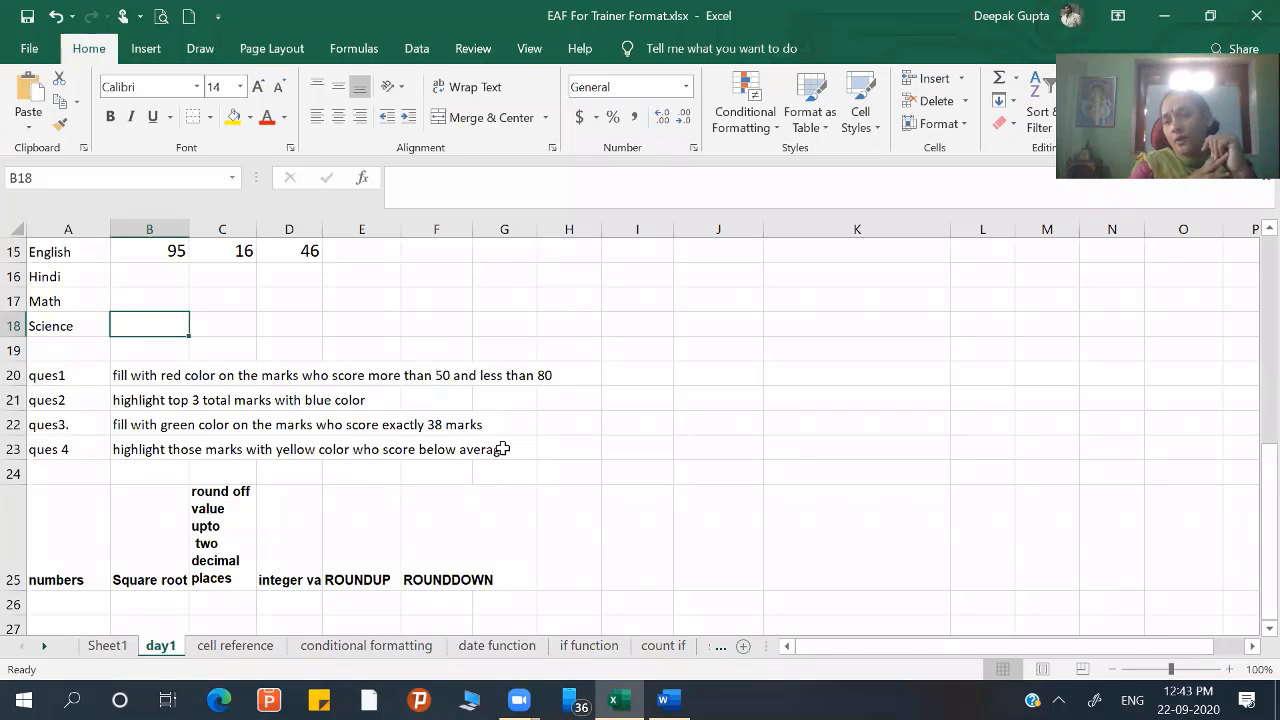
- Clear the conditional formatting rules from the entire sheet
scroll(451, 399, up, 5)
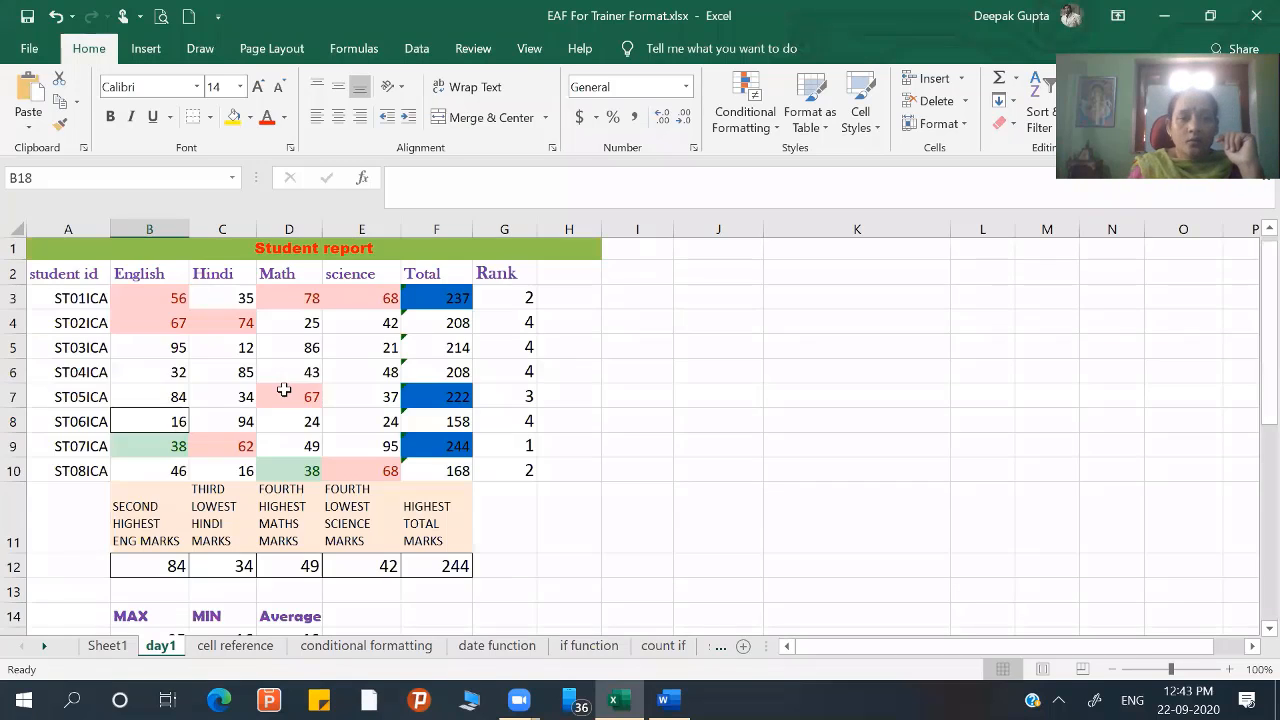
drag(126, 296, 521, 470)
click(787, 133)
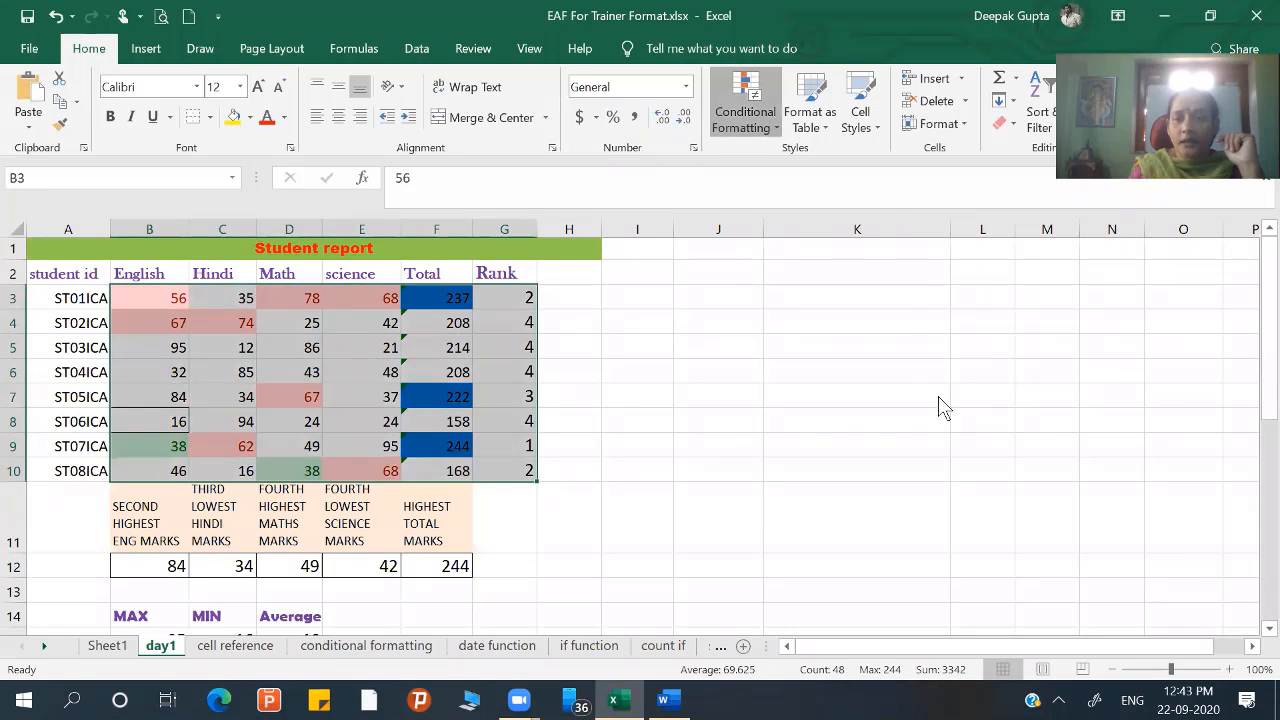
mouse_move(777, 400)
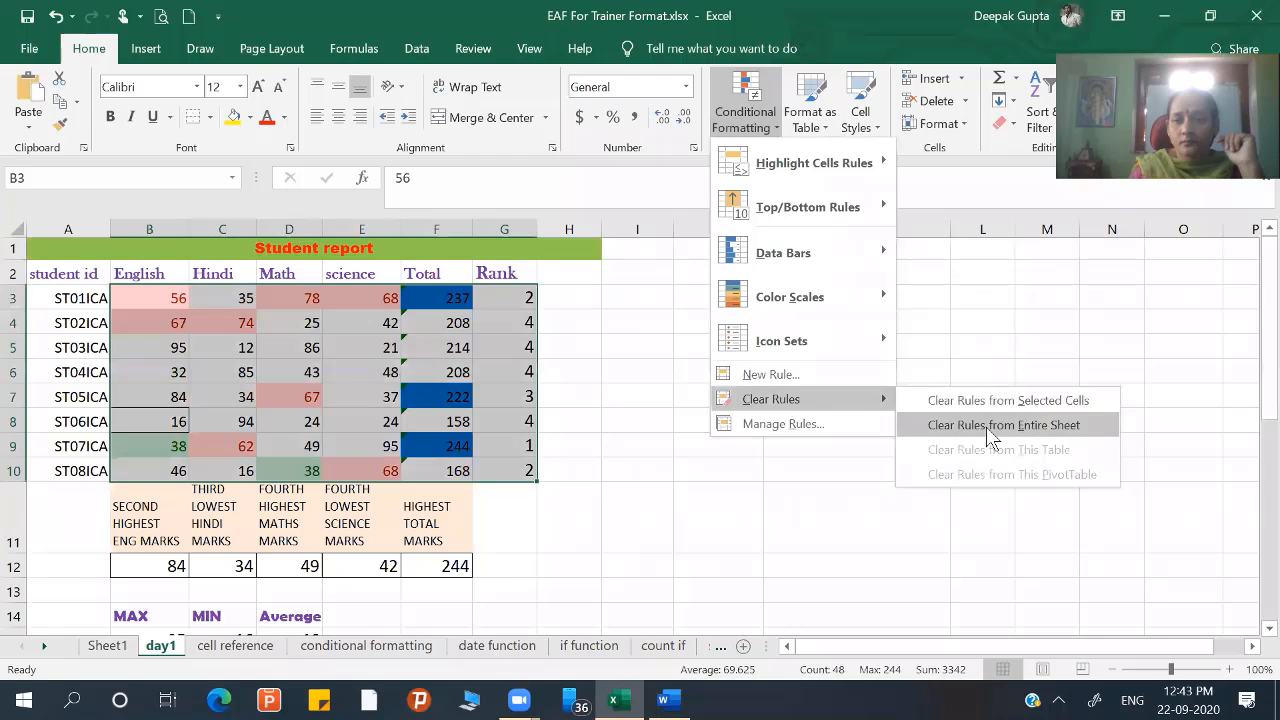
click(987, 434)
click(545, 392)
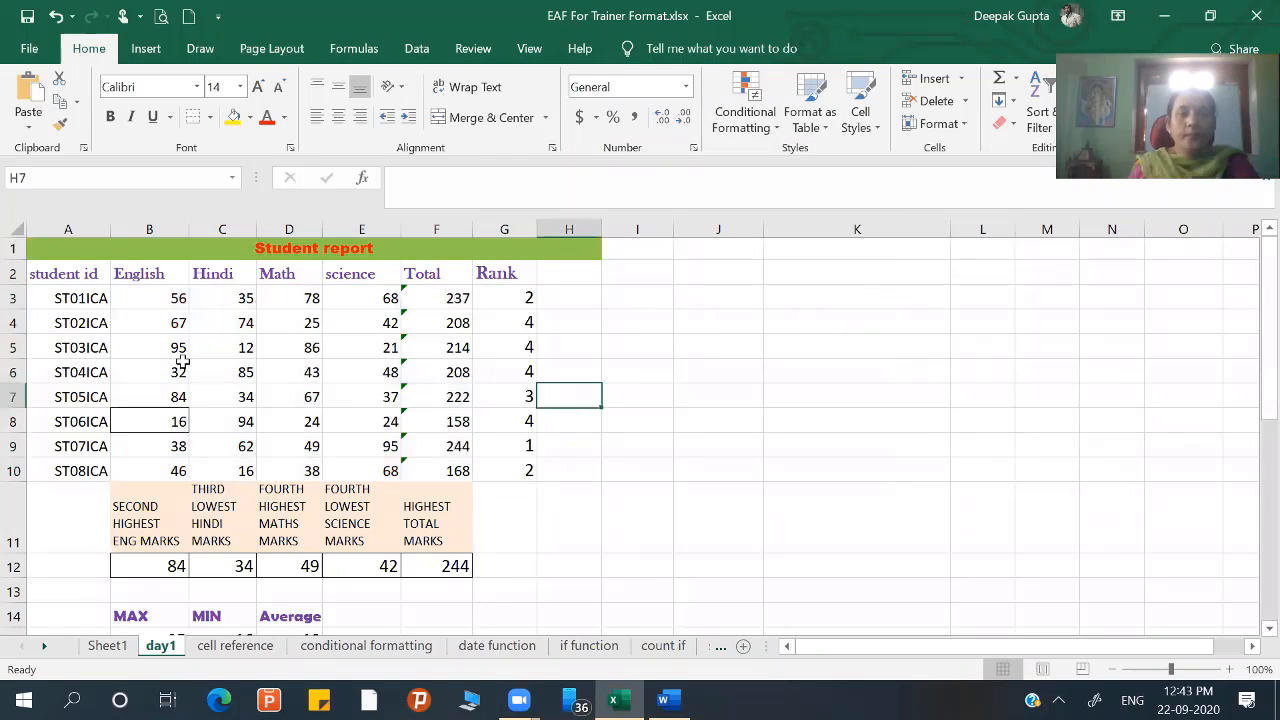
- Highlight the subject marks in B3:E10 that are between 50 and 80 with Light Red Fill with Dark Red Text
drag(150, 298, 383, 470)
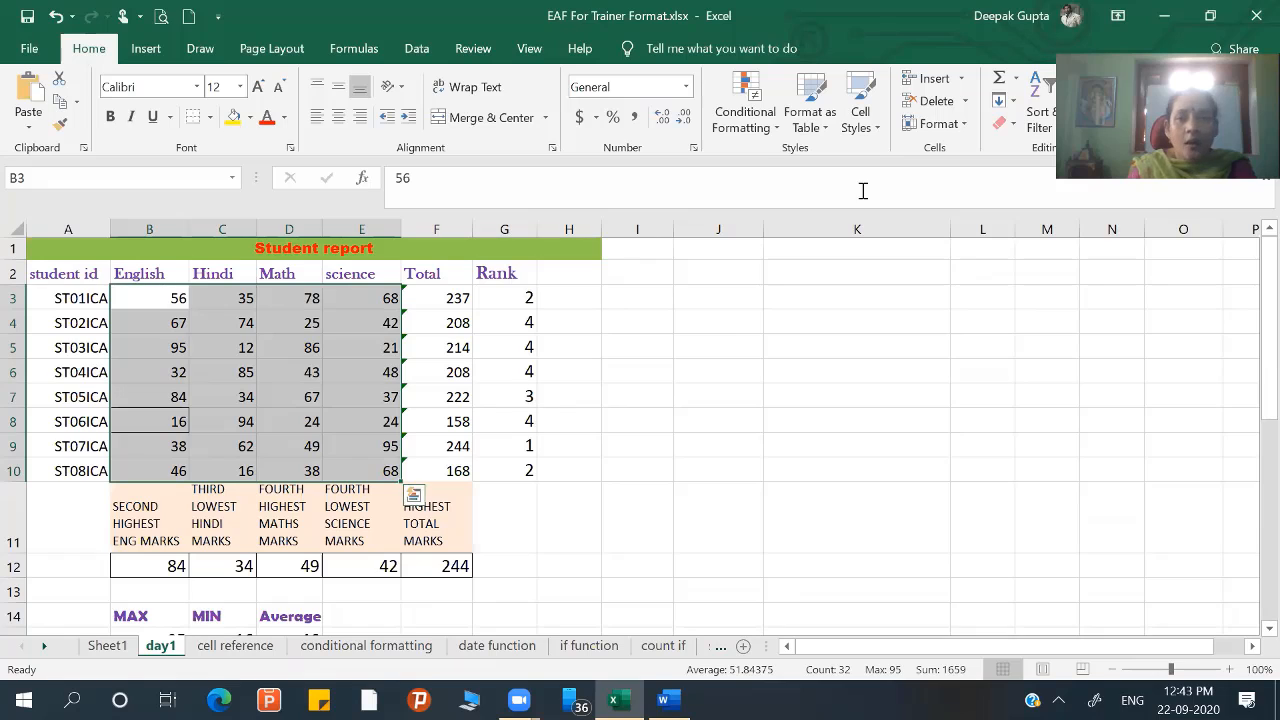
click(775, 127)
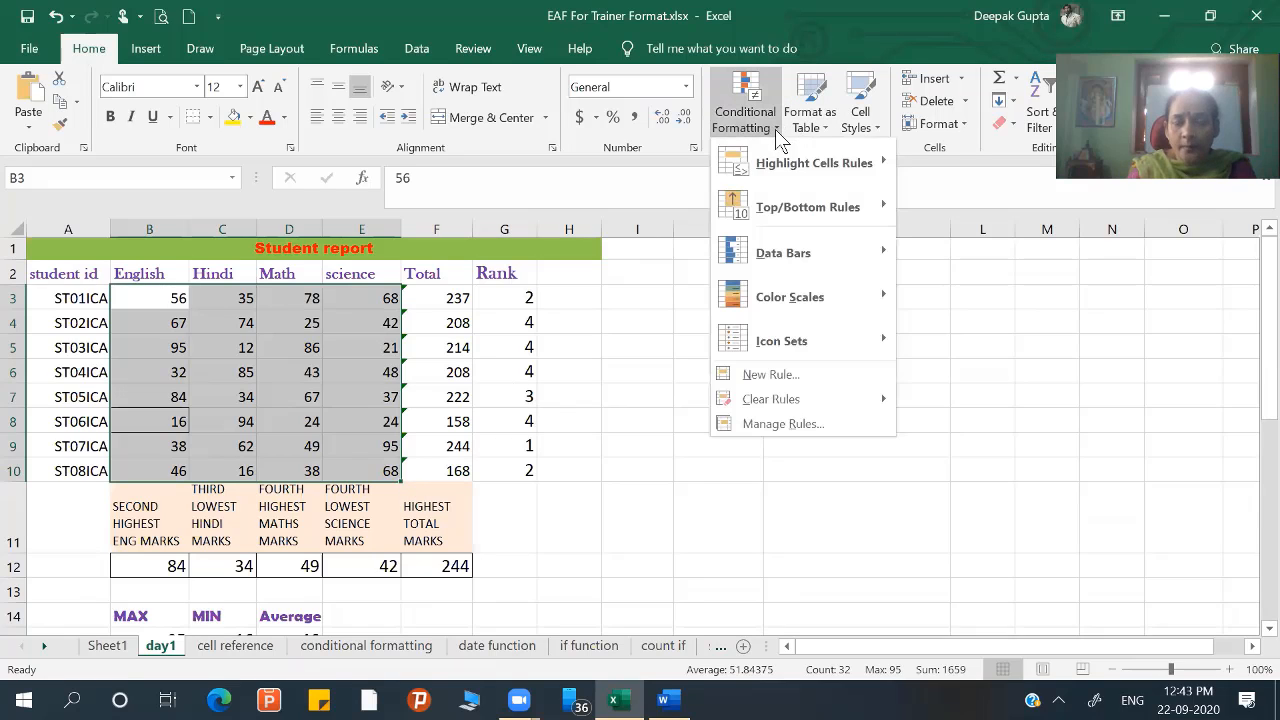
mouse_move(867, 178)
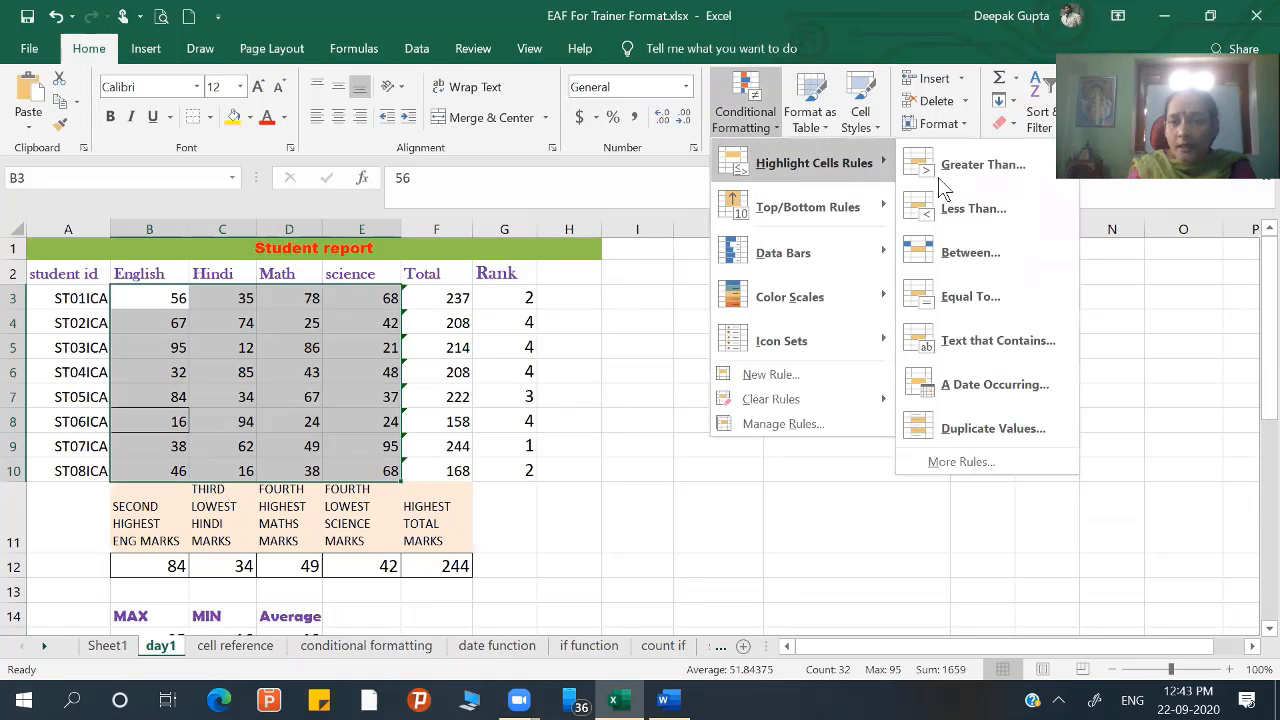
click(959, 252)
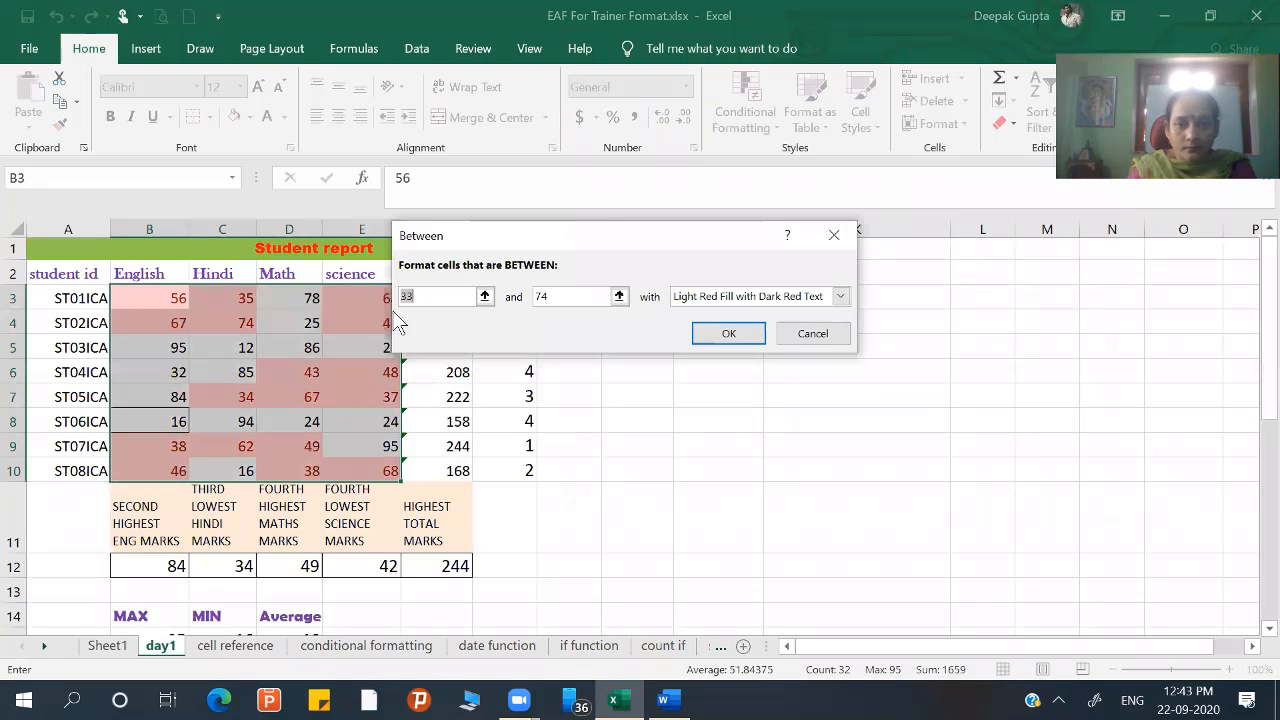
text(50)
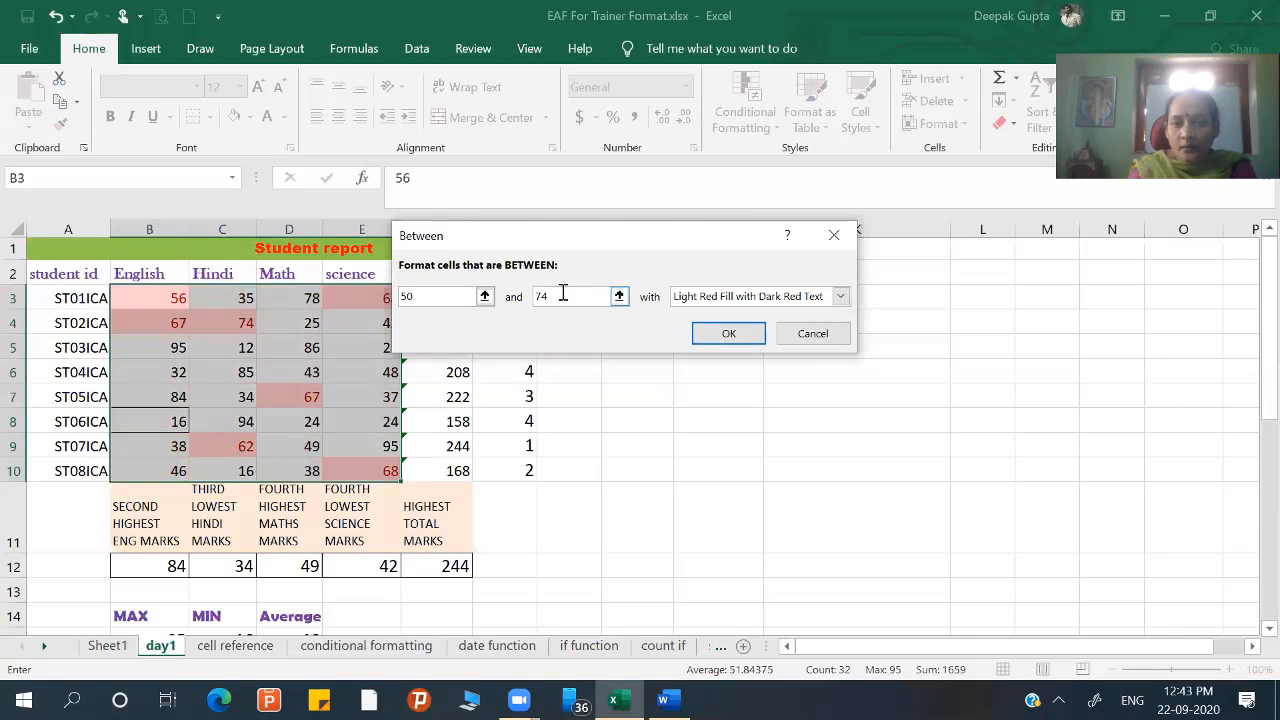
drag(563, 293, 461, 293)
text(50)
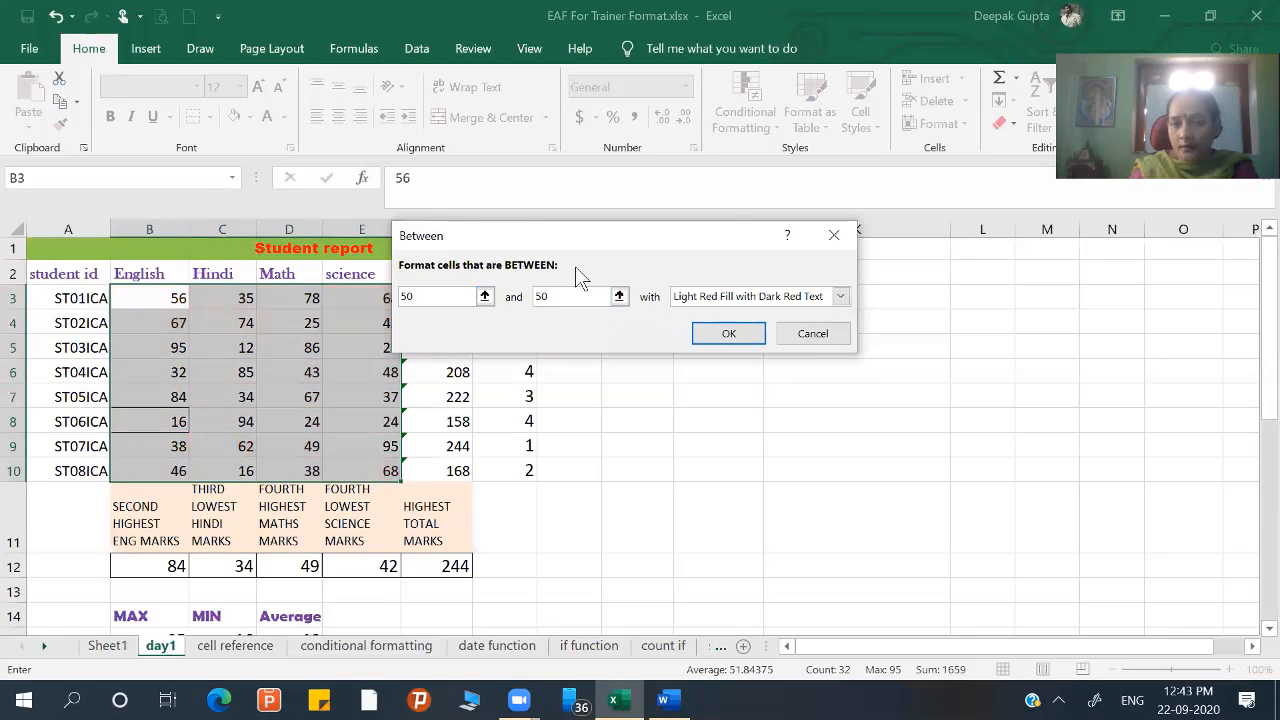
key(BackSpace)
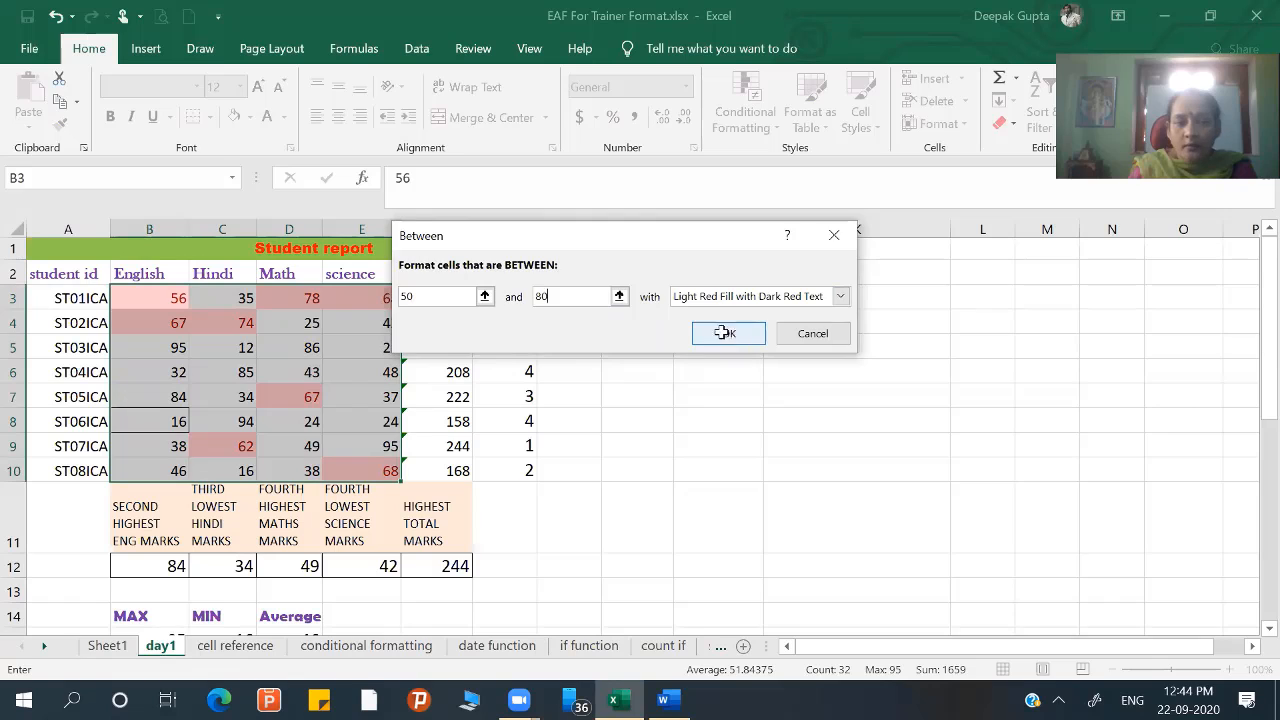
click(724, 333)
click(158, 420)
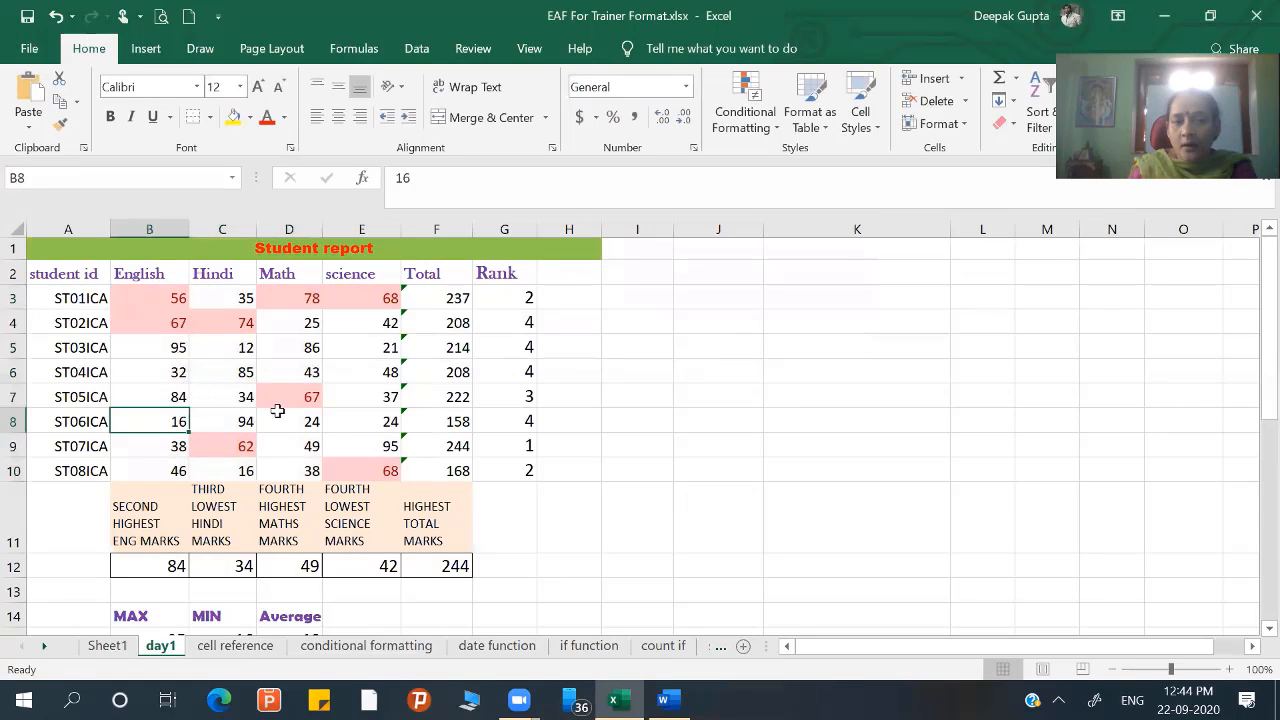
- Change the Math mark of student ST03ICA in D5 to 80
click(330, 347)
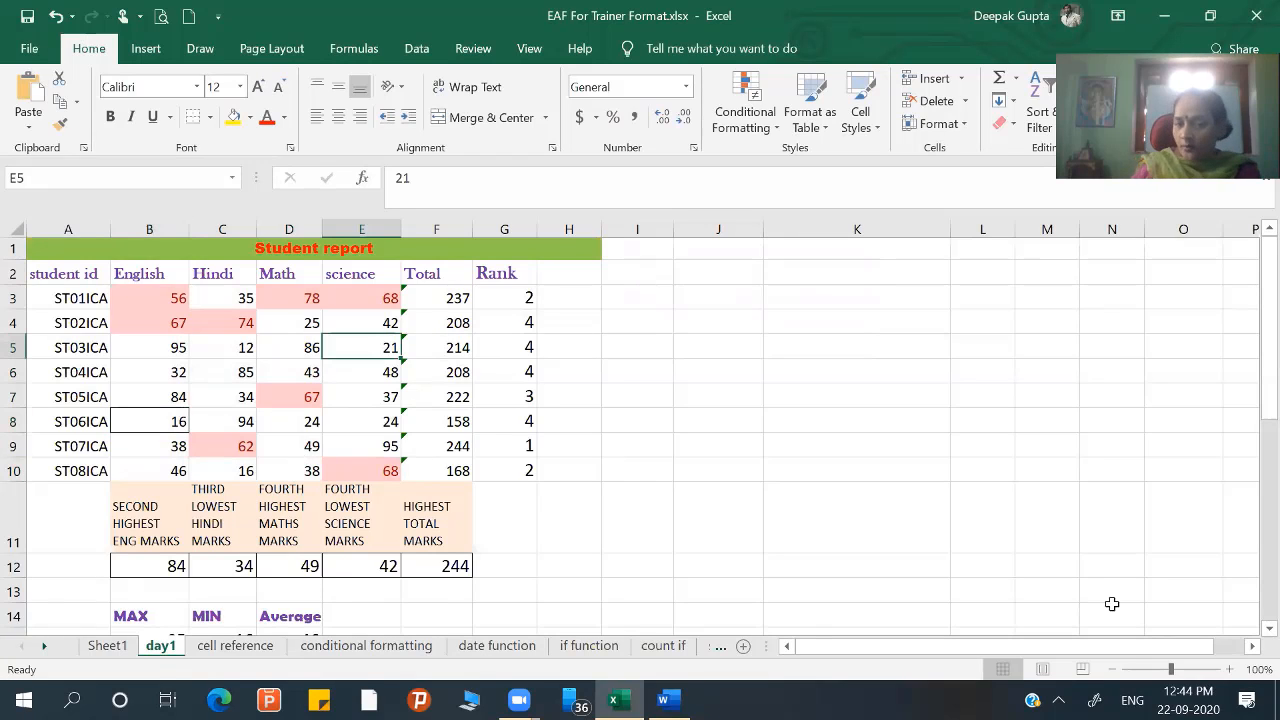
key(Left)
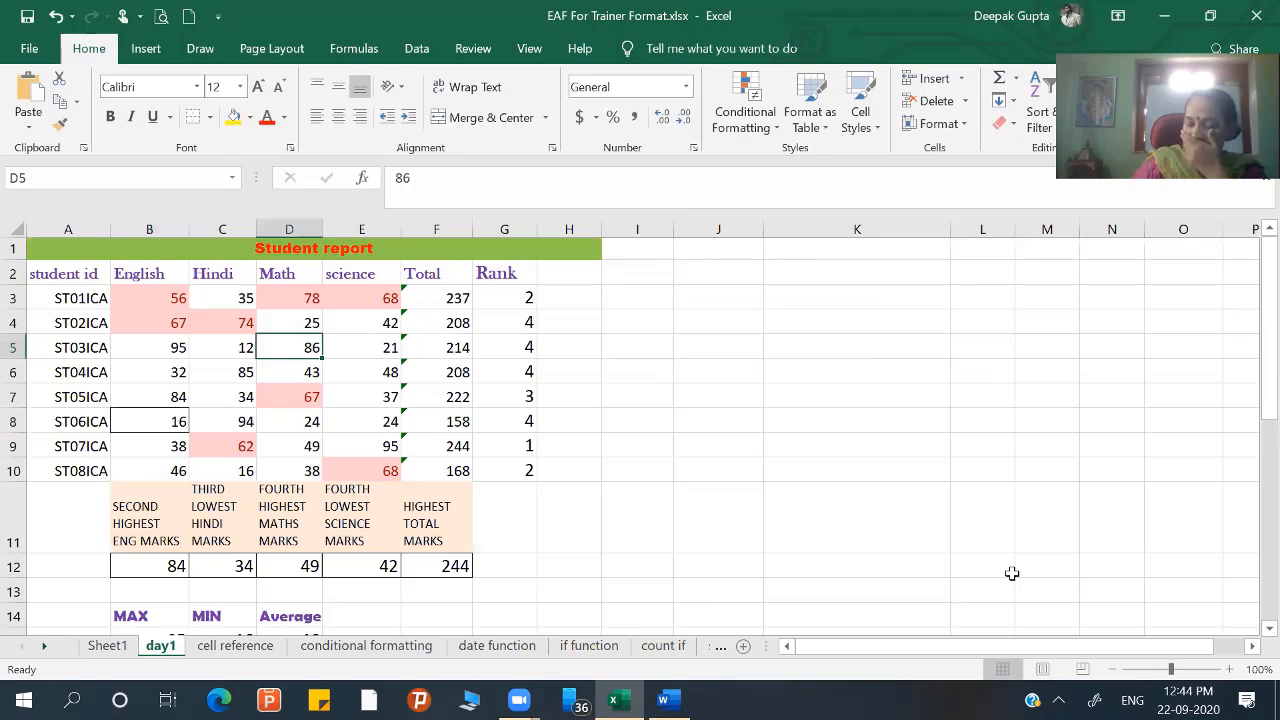
text(80)
key(Return)
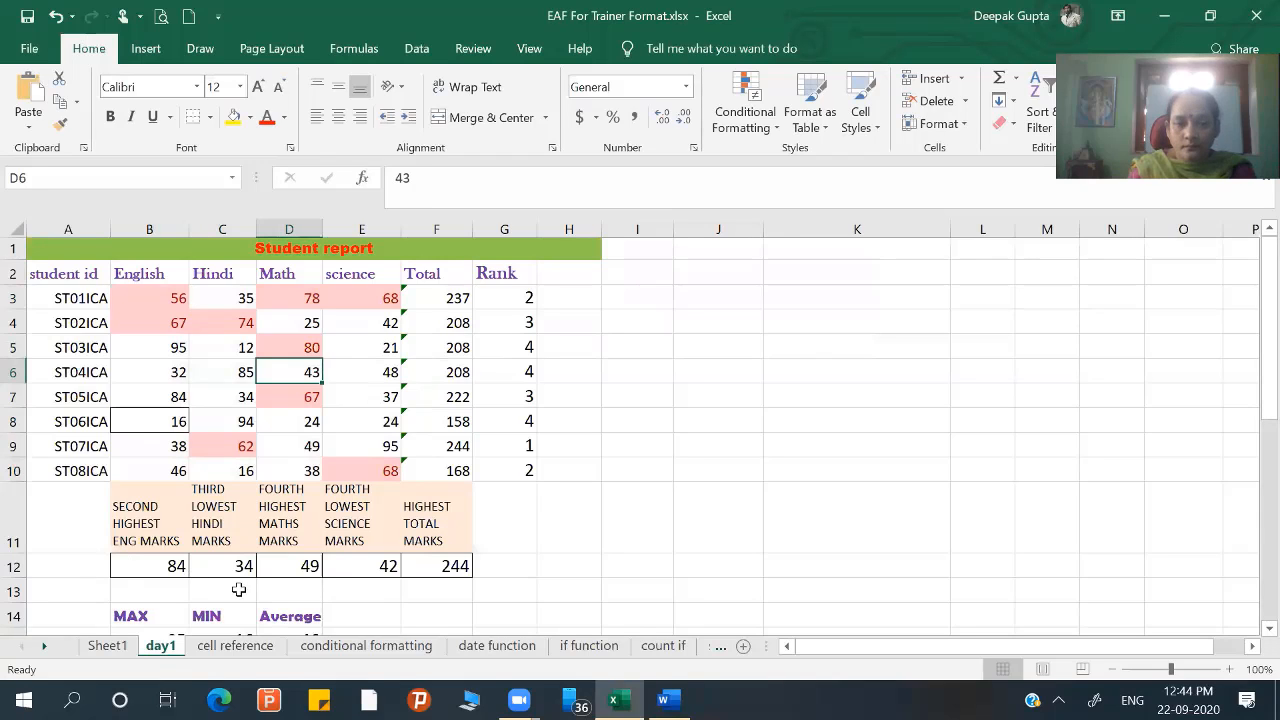
- Check the wording of question 2 and select the total marks in F3:F10
scroll(278, 562, down, 4)
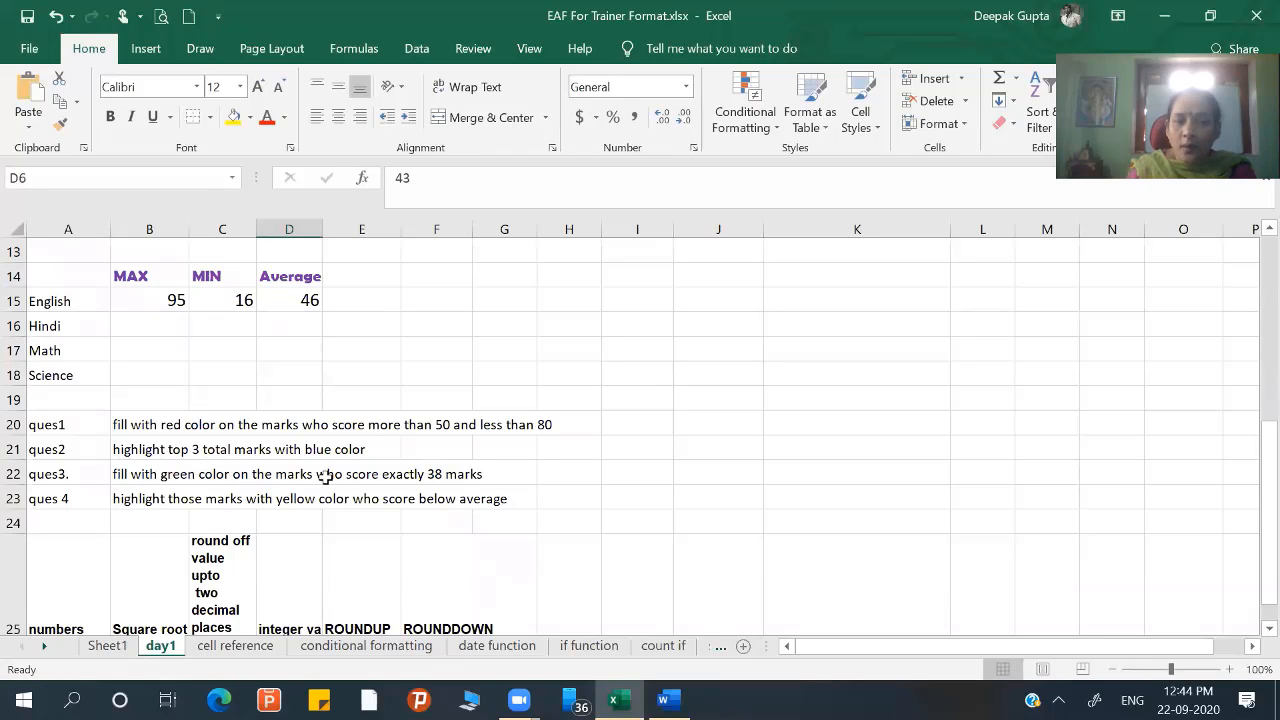
scroll(369, 494, up, 4)
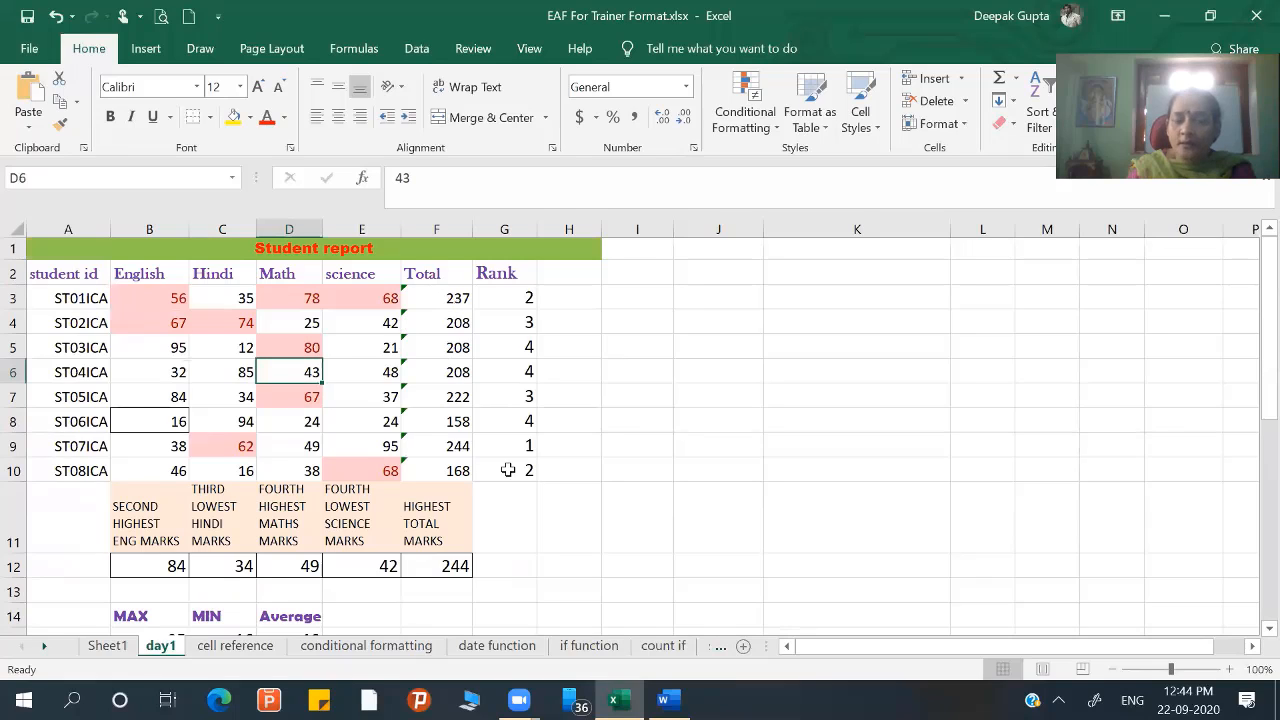
click(443, 299)
drag(447, 359, 455, 470)
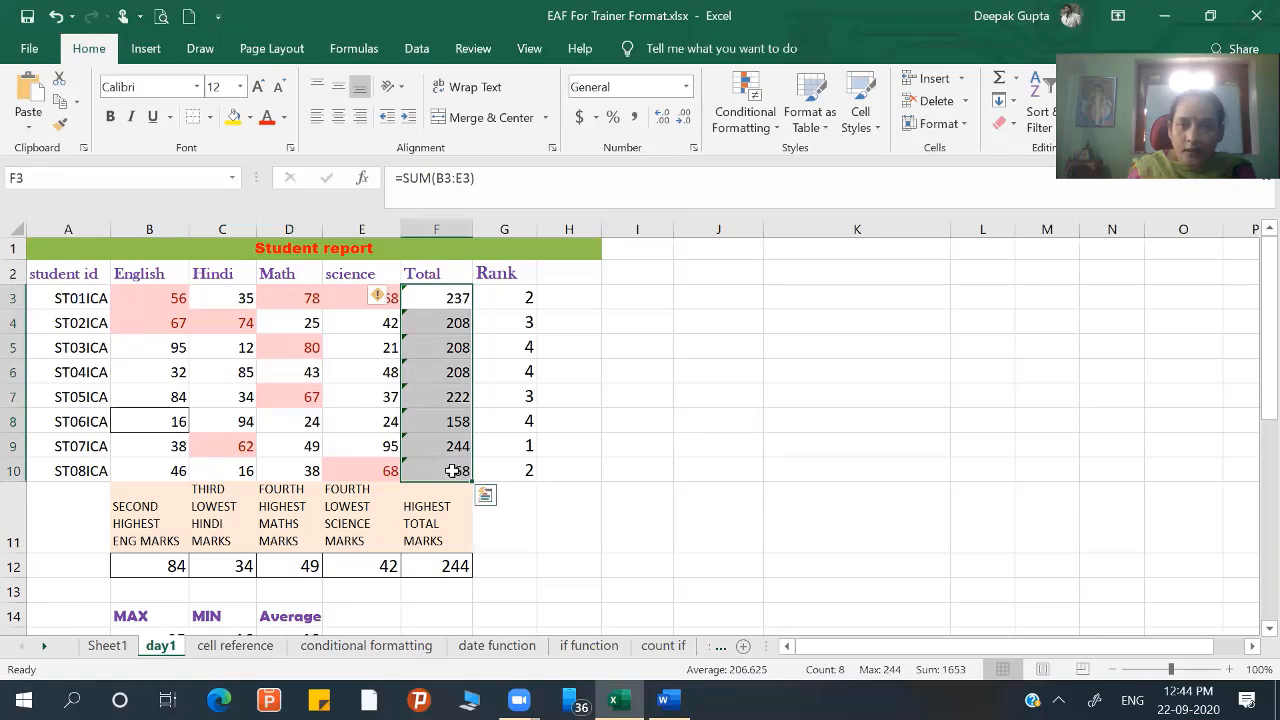
click(770, 125)
mouse_move(795, 166)
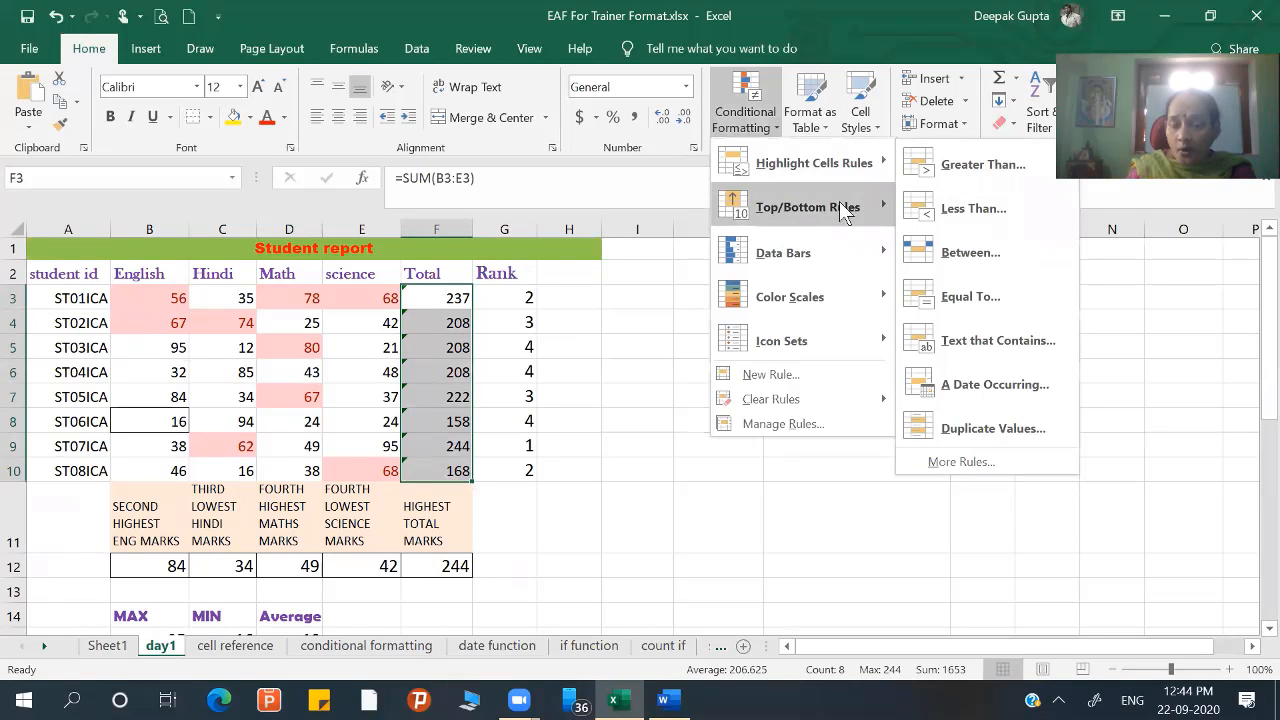
mouse_move(840, 204)
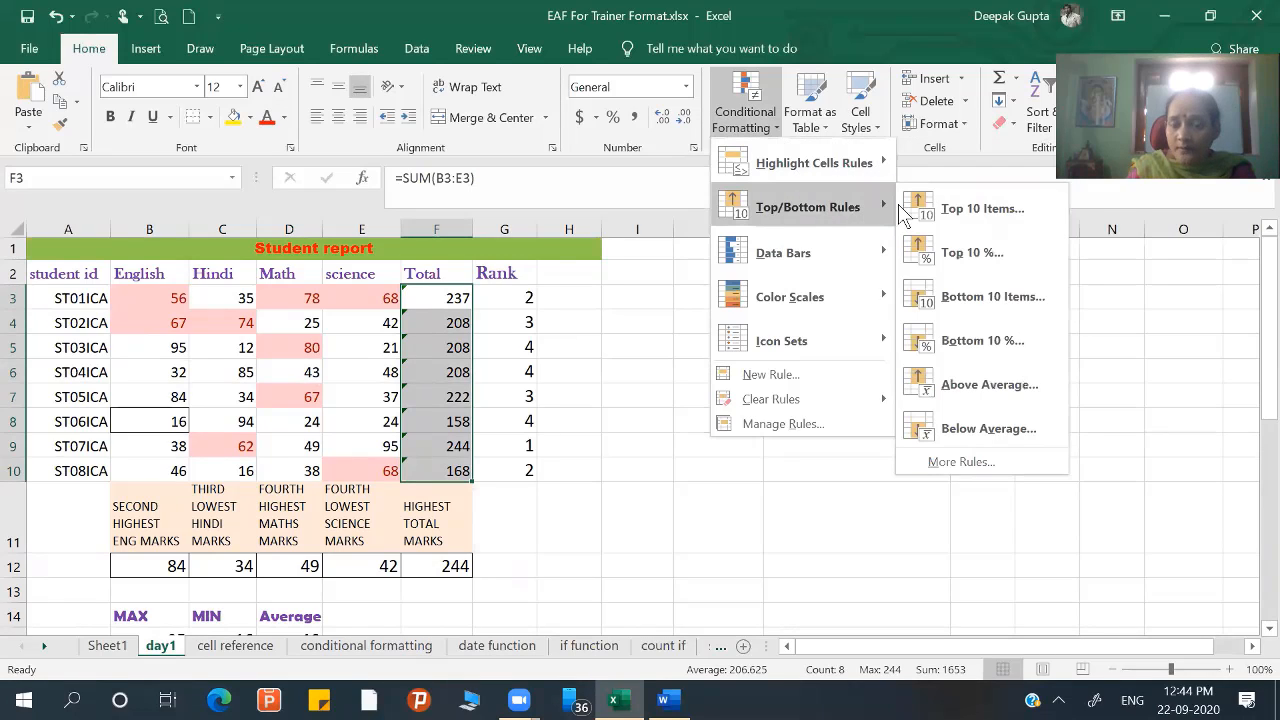
click(968, 212)
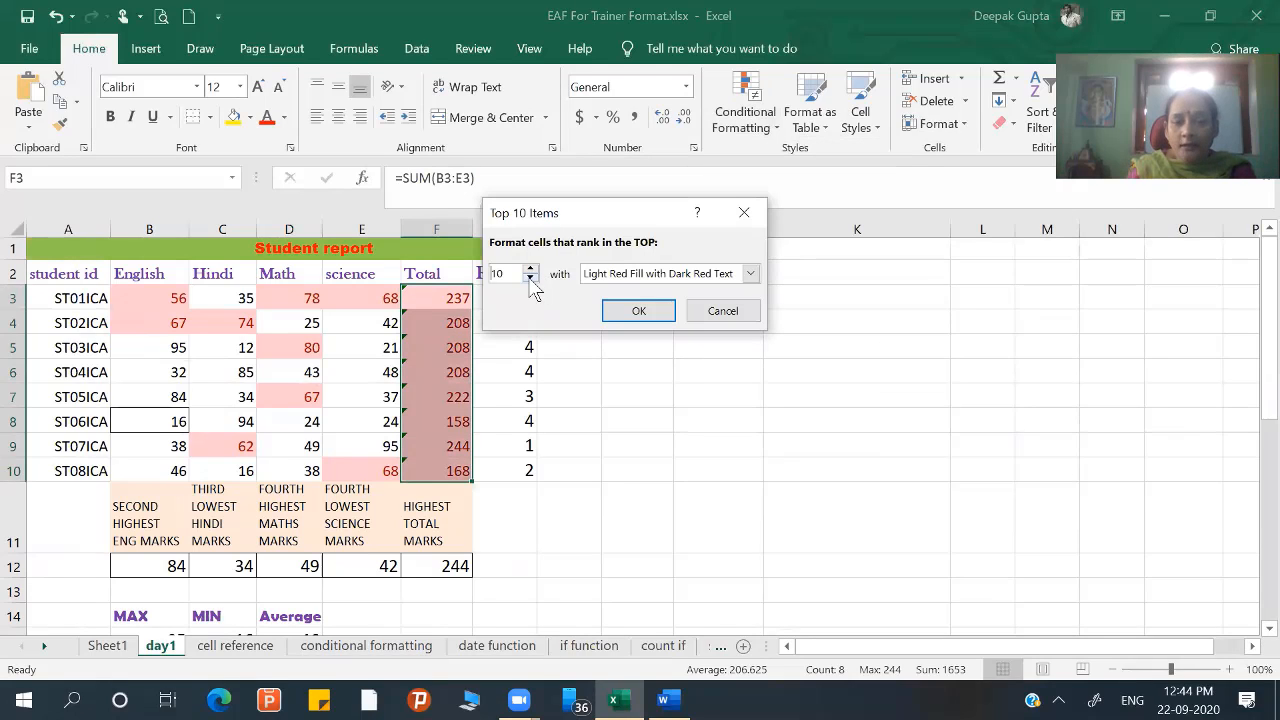
click(530, 279)
click(530, 279)
click(530, 279)
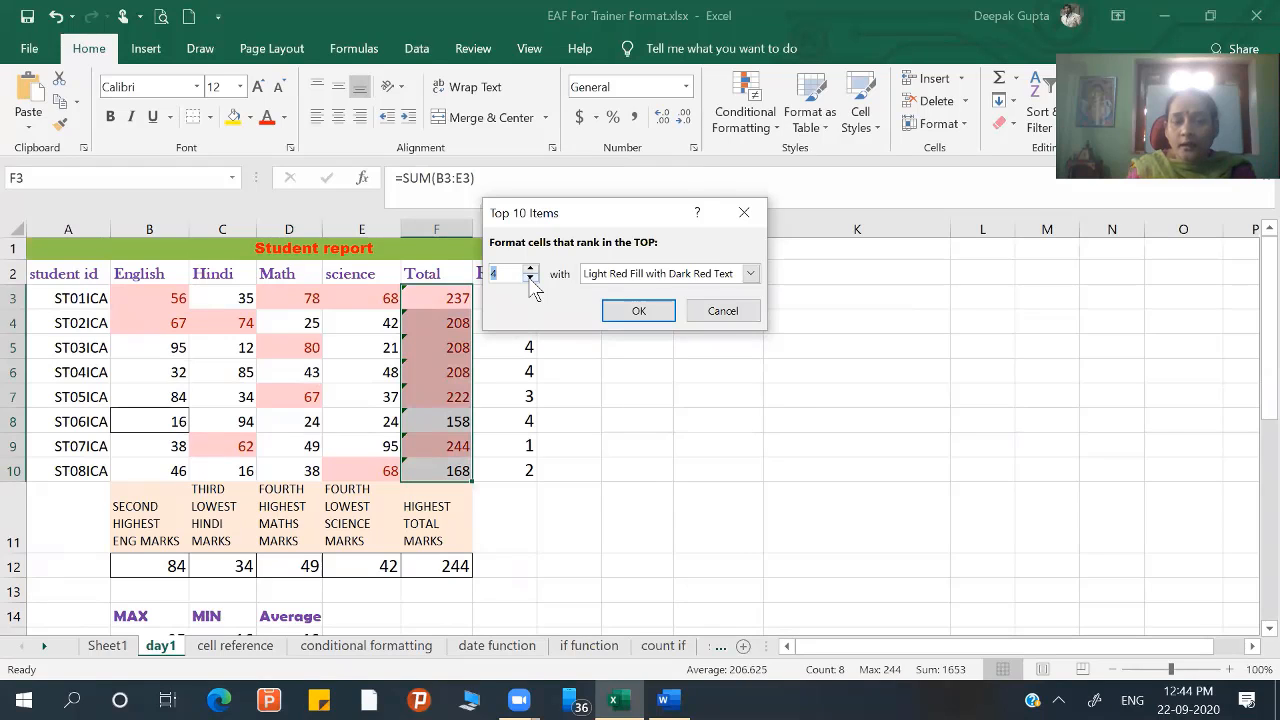
click(505, 325)
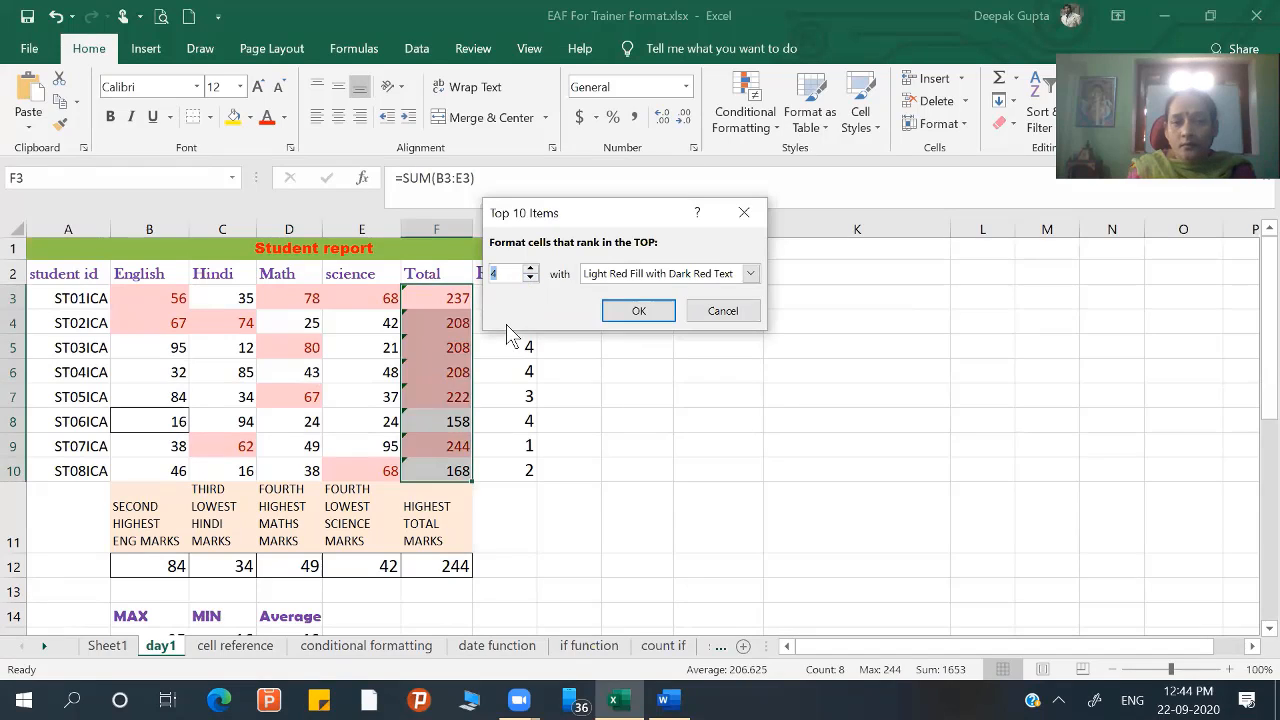
click(531, 279)
click(690, 276)
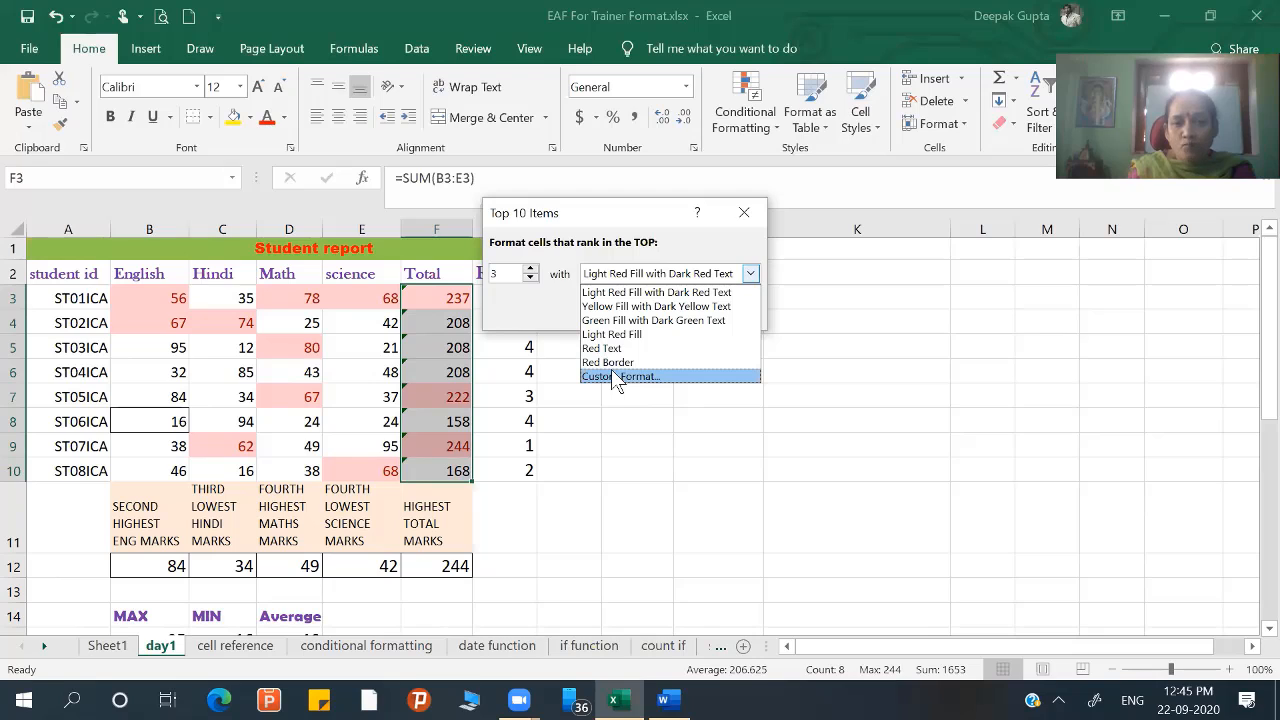
click(745, 214)
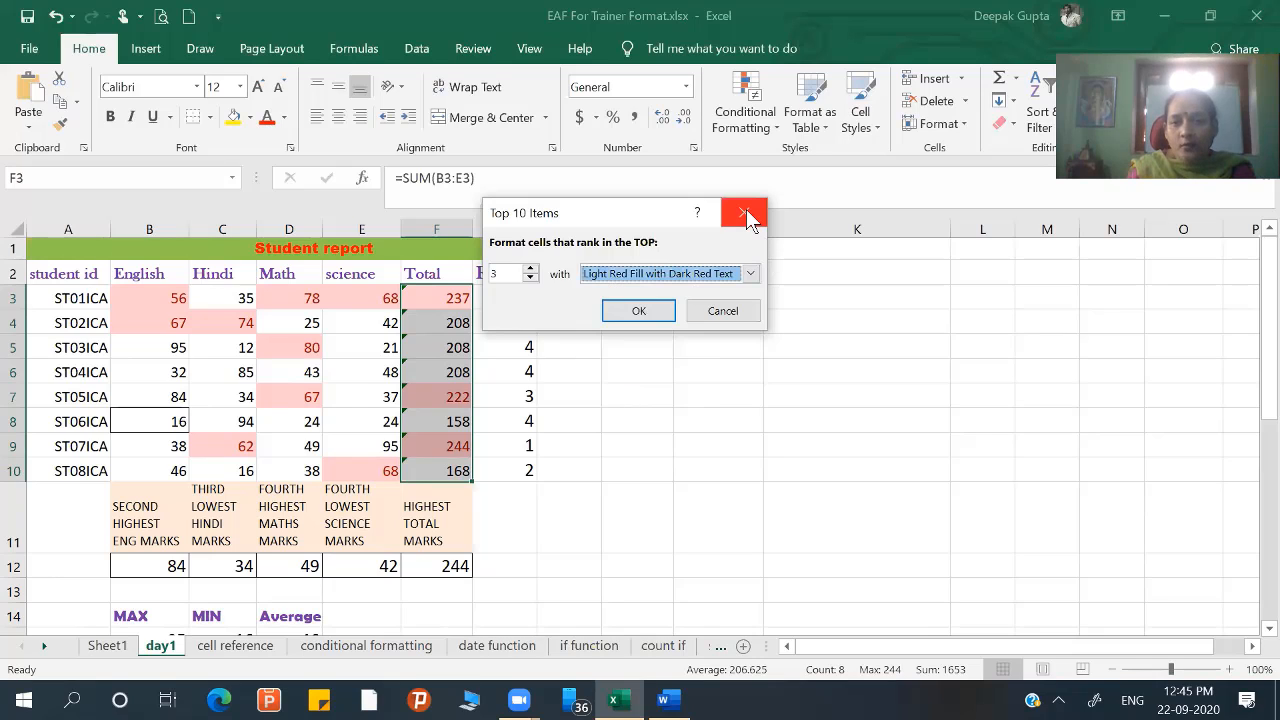
click(748, 212)
- Start a new formatting rule for the selected totals that formats only top or bottom ranked values, set to Top 3
click(757, 135)
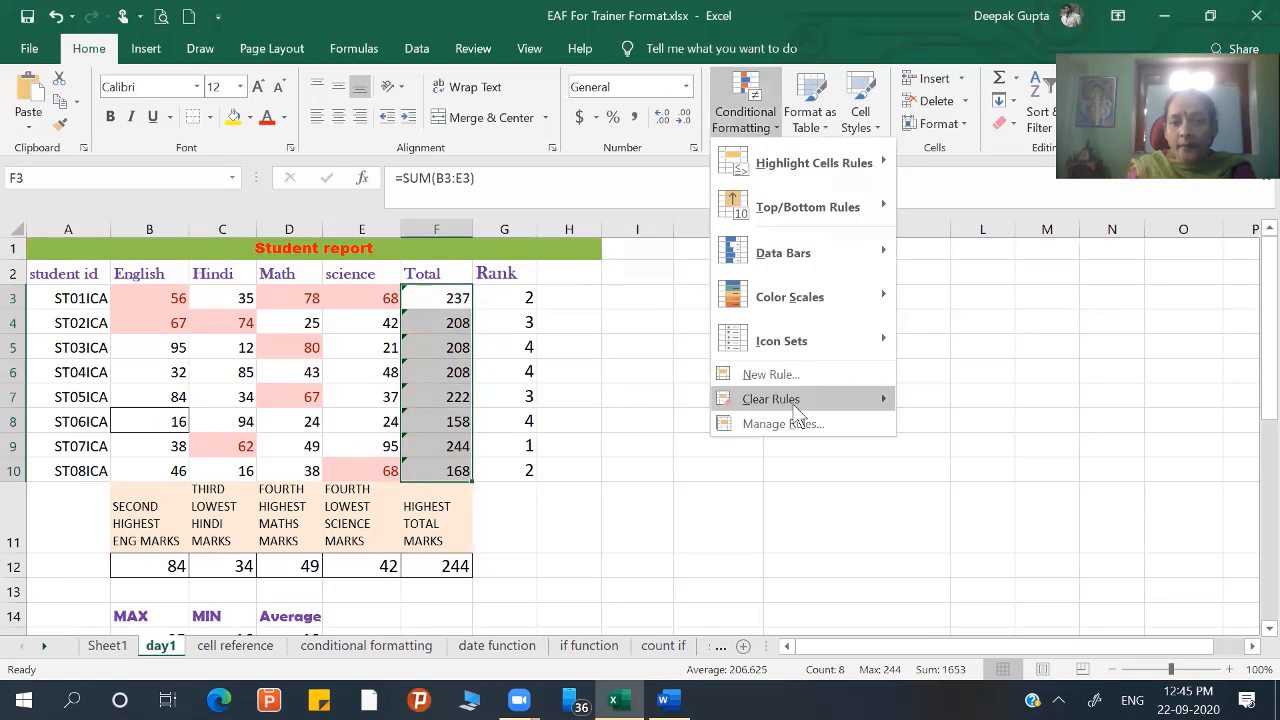
click(791, 374)
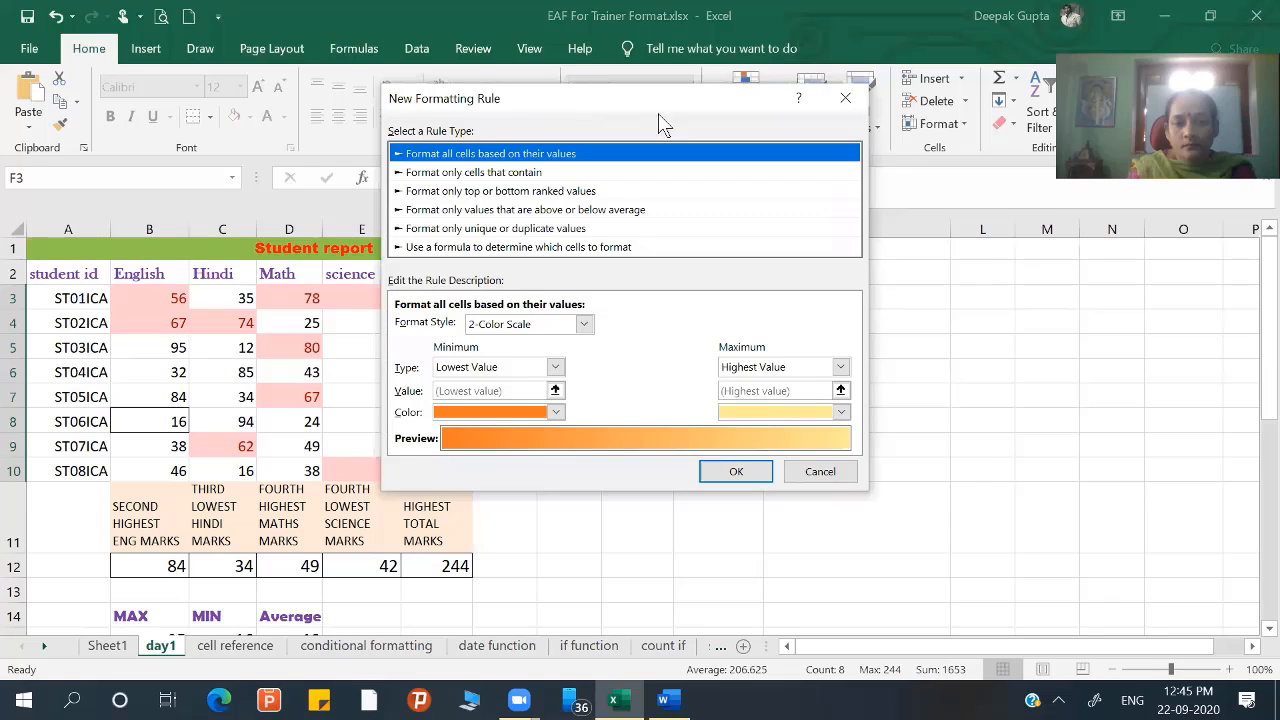
drag(660, 116, 760, 114)
key(Down)
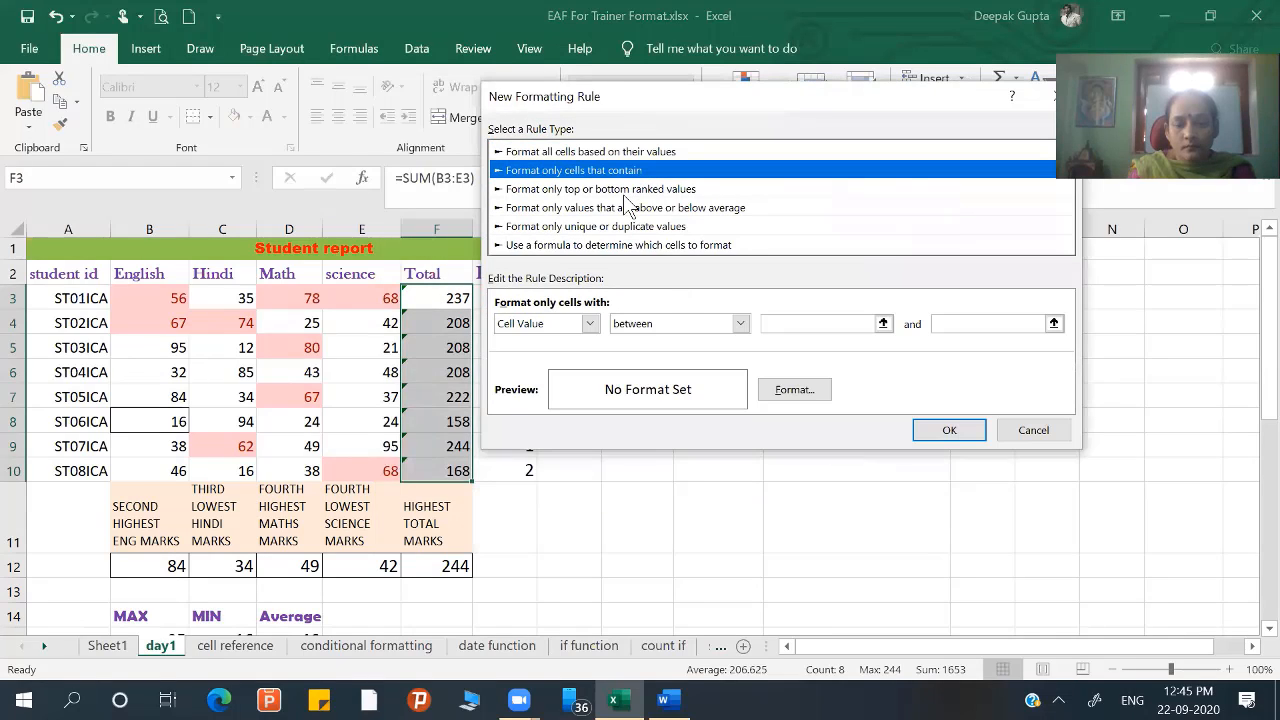
click(739, 324)
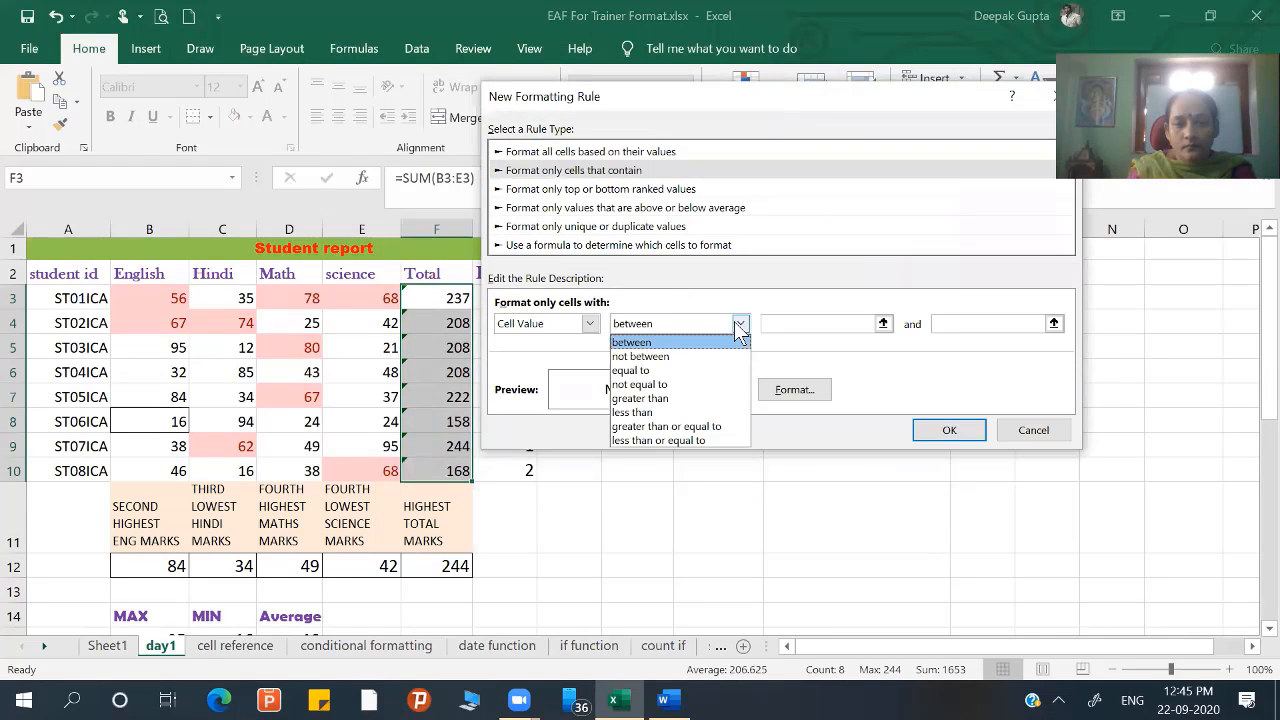
click(620, 207)
click(612, 190)
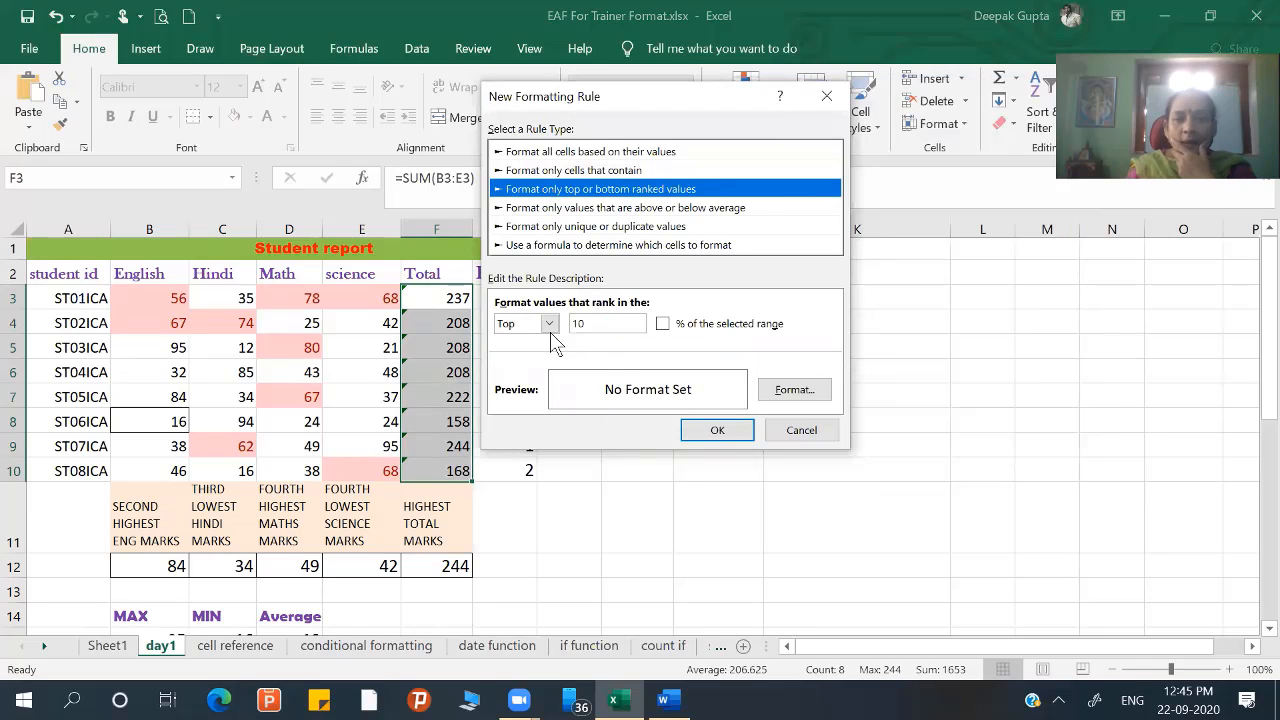
click(631, 324)
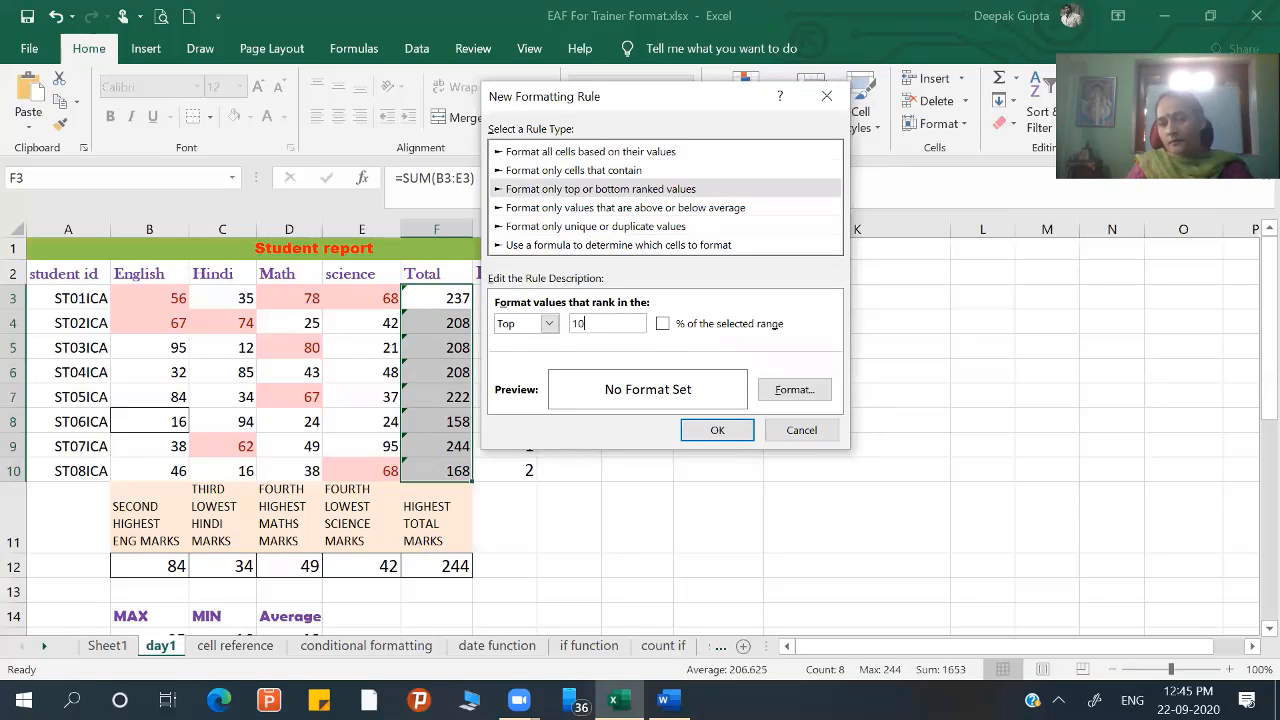
key(BackSpace)
key(BackSpace)
text(3)
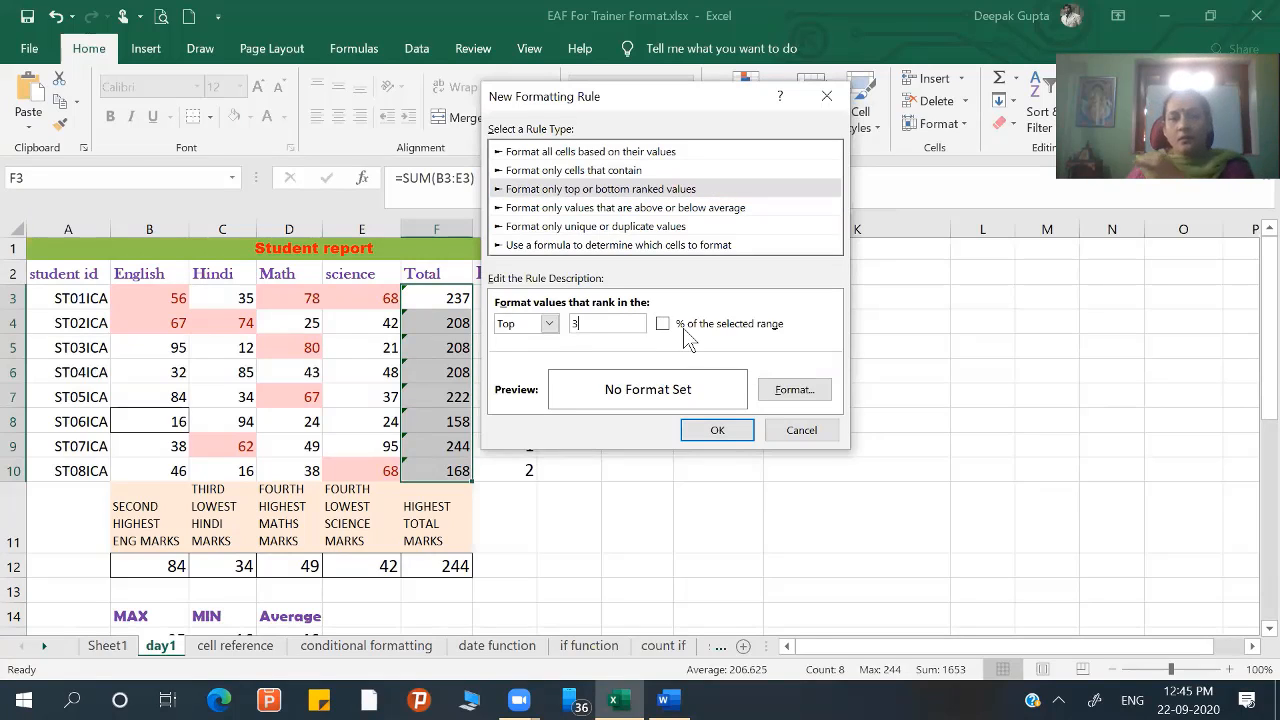
- Set the font color of the top 3 totals rule to the dark blue theme color
click(795, 390)
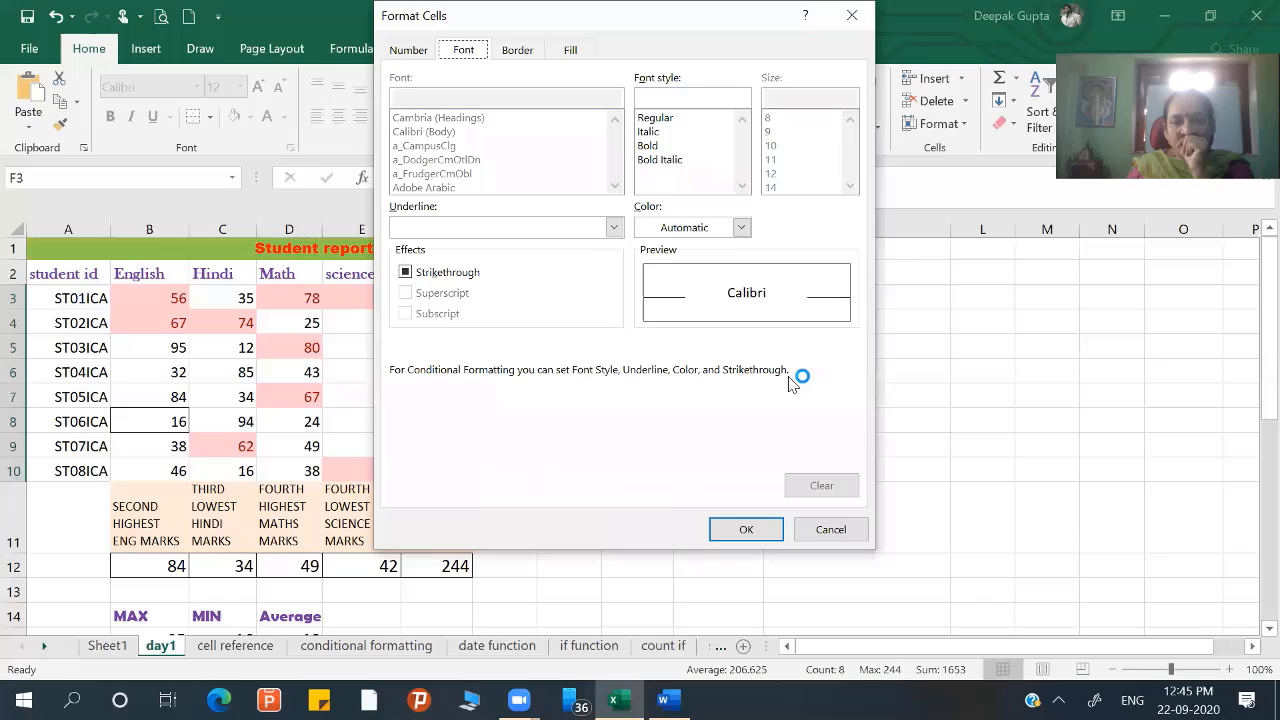
click(712, 232)
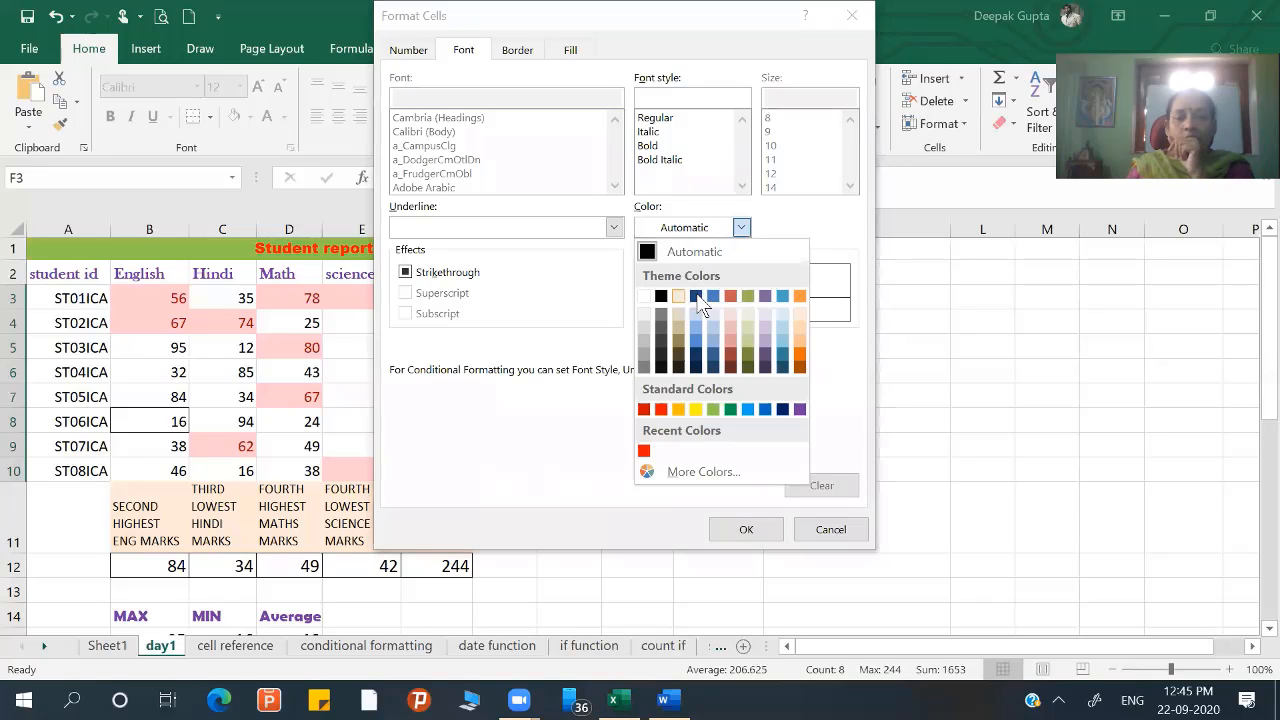
click(712, 295)
click(690, 228)
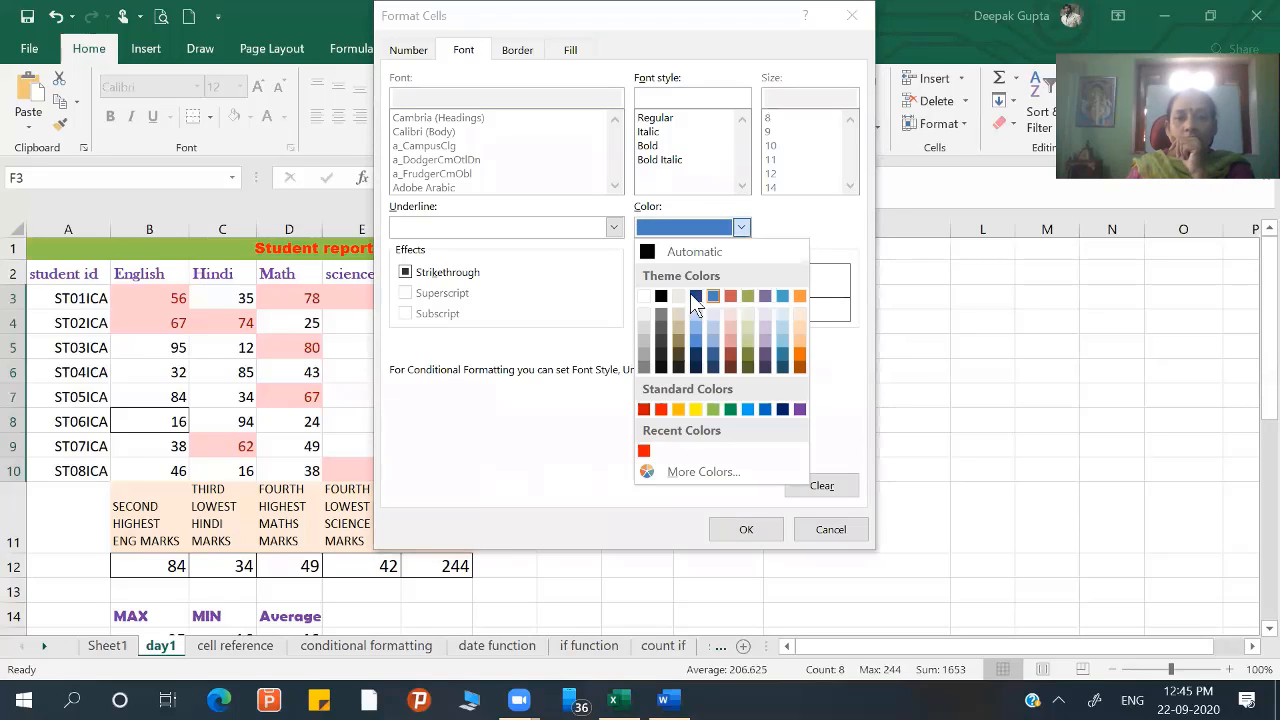
click(697, 298)
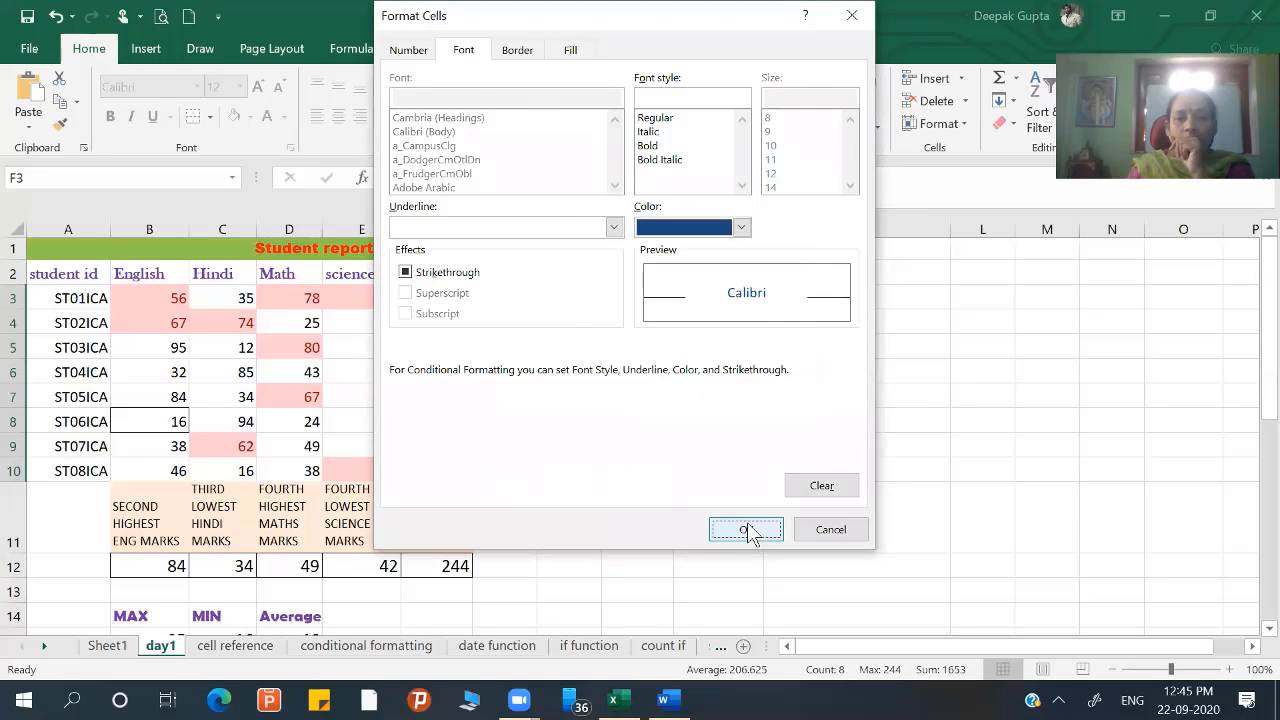
click(748, 530)
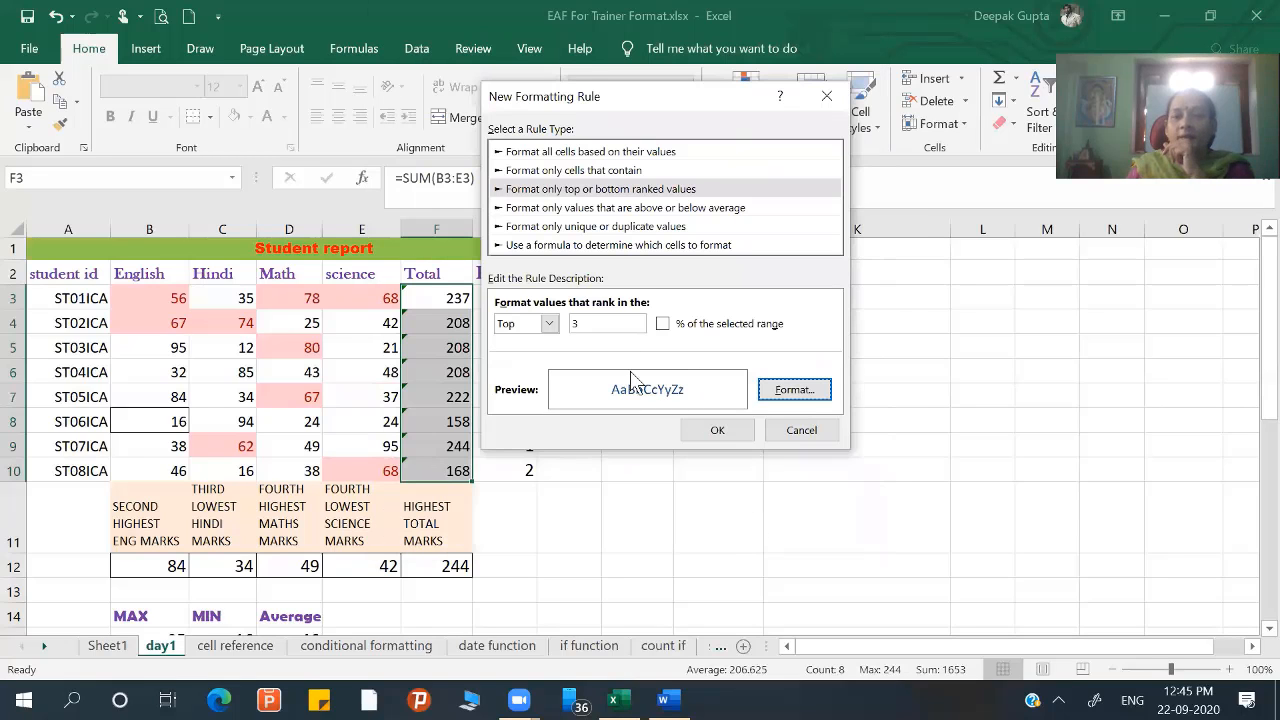
click(614, 245)
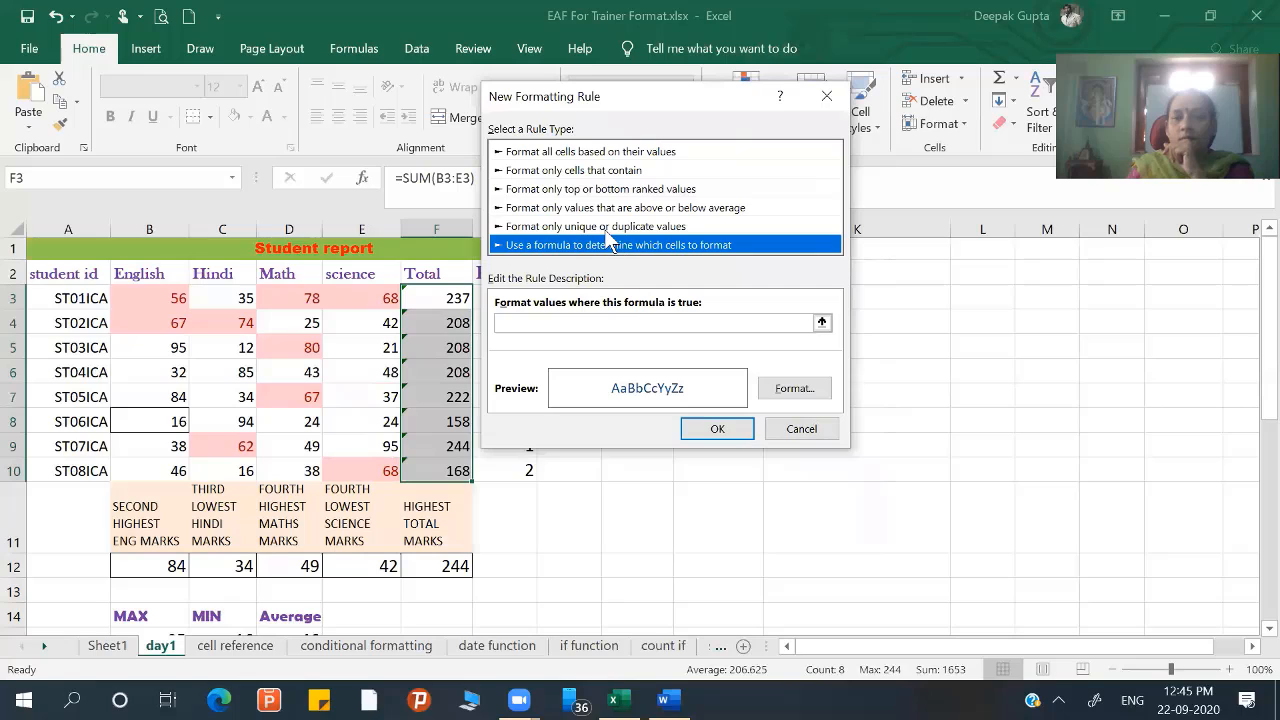
click(606, 226)
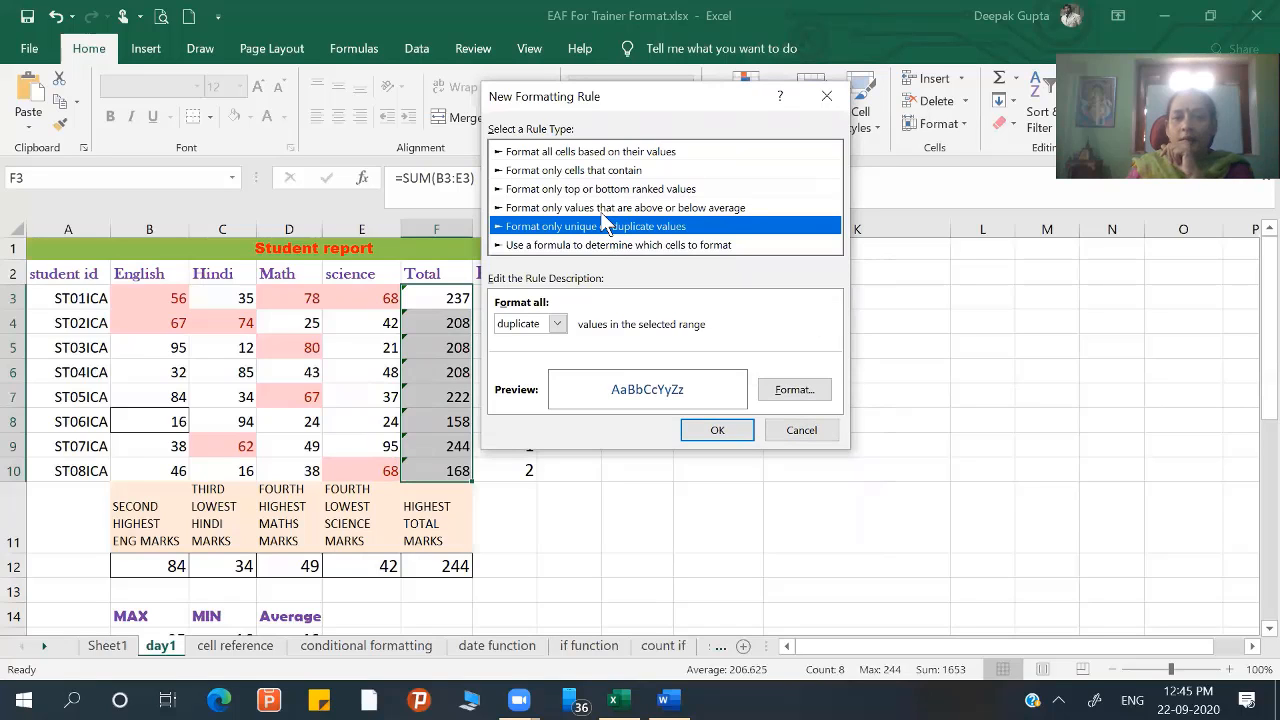
click(602, 208)
click(598, 189)
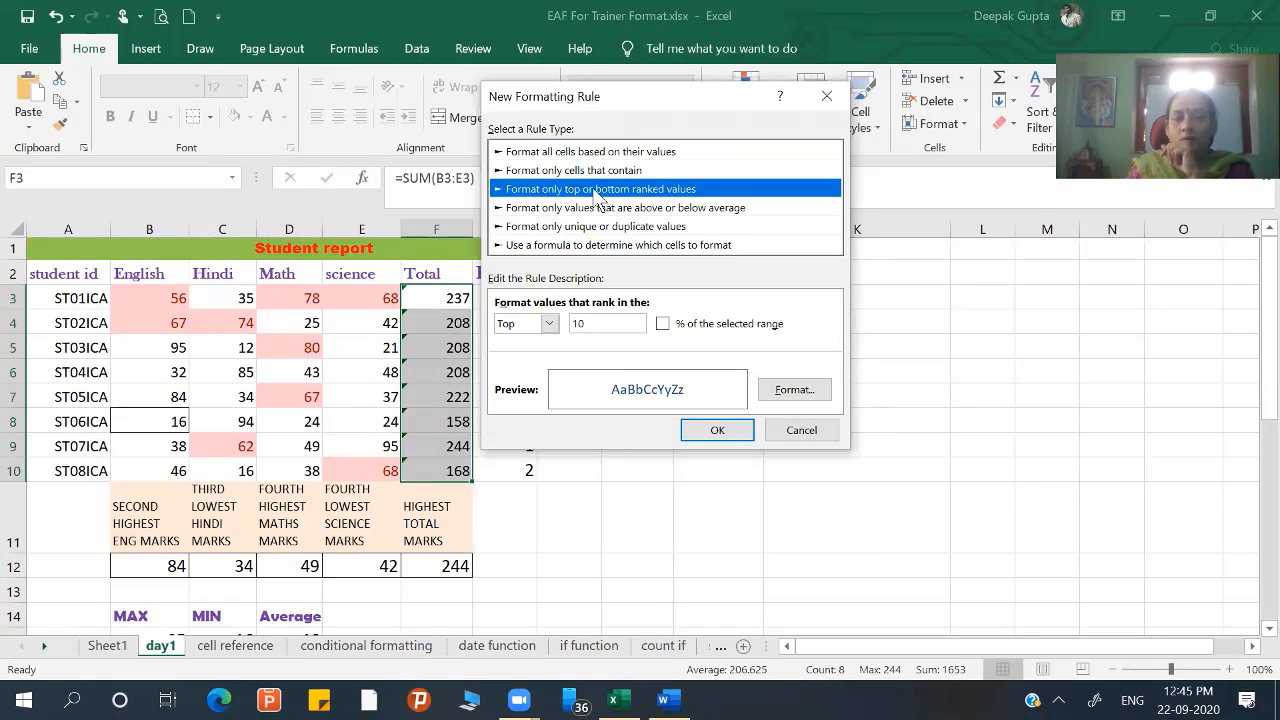
- Format the totals in F3:F10 based on their values with a 2-Color Scale, using dark blue for the highest value
click(590, 152)
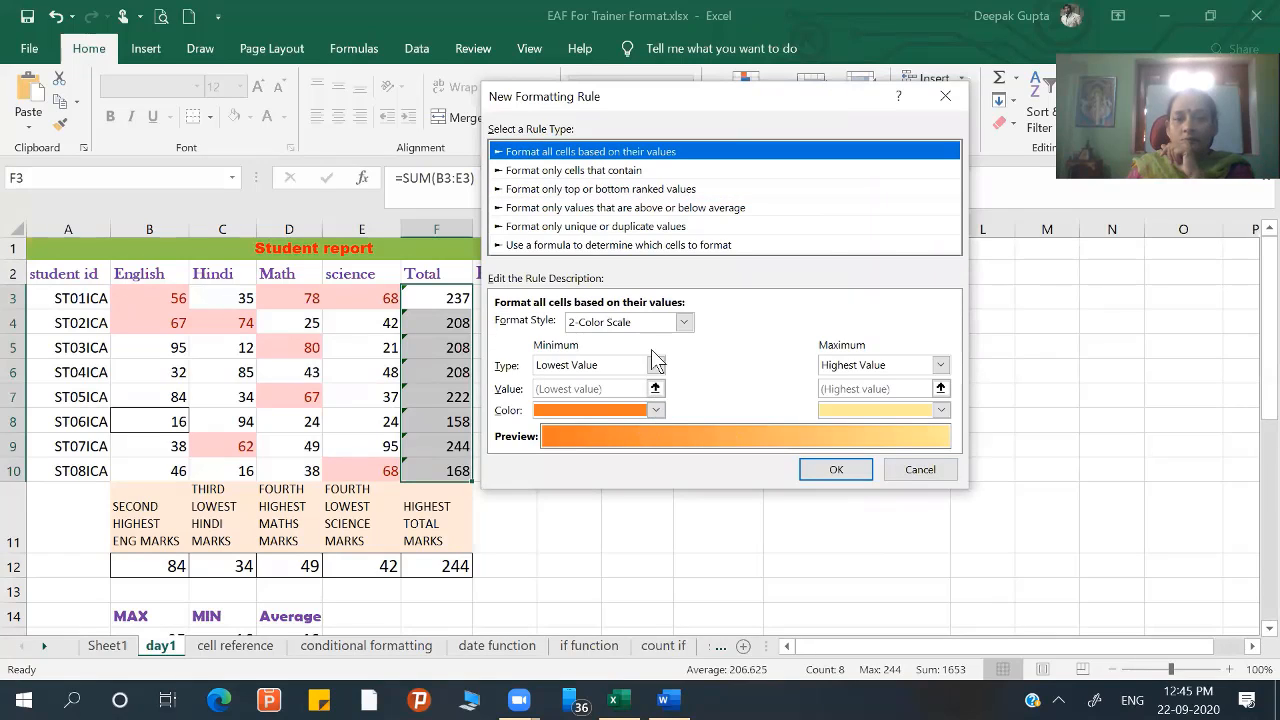
click(879, 410)
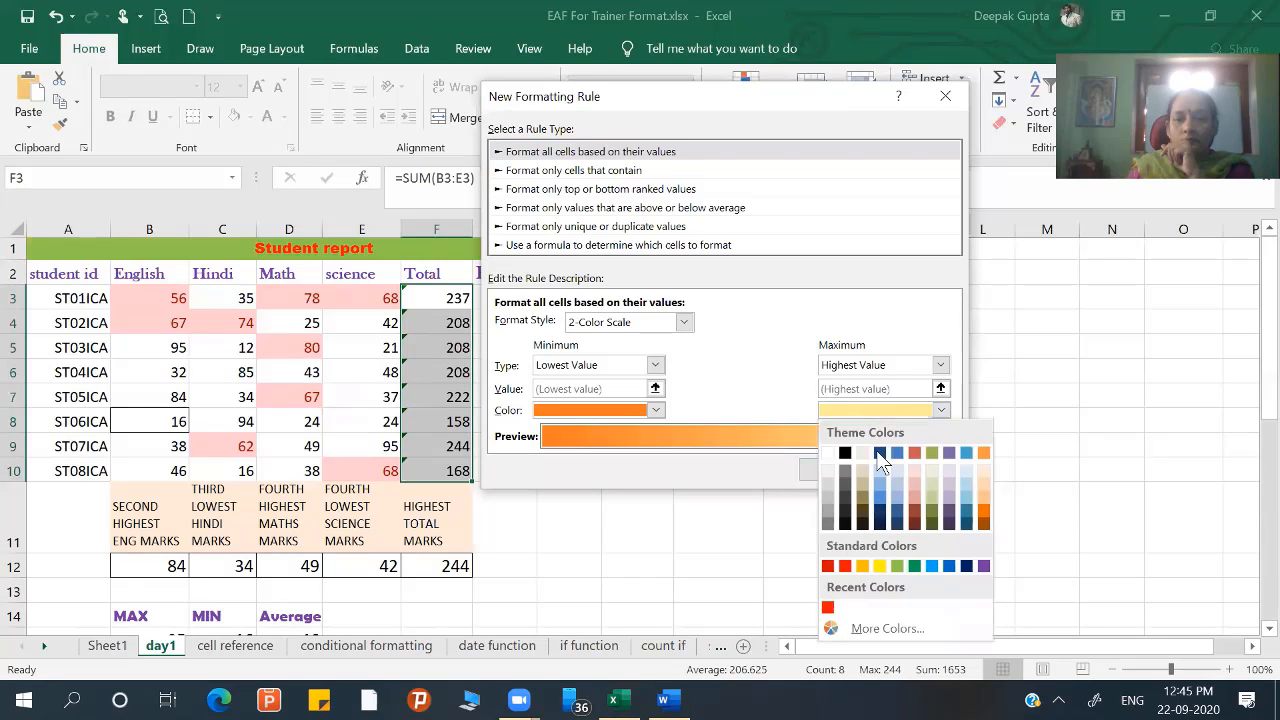
click(879, 453)
click(843, 466)
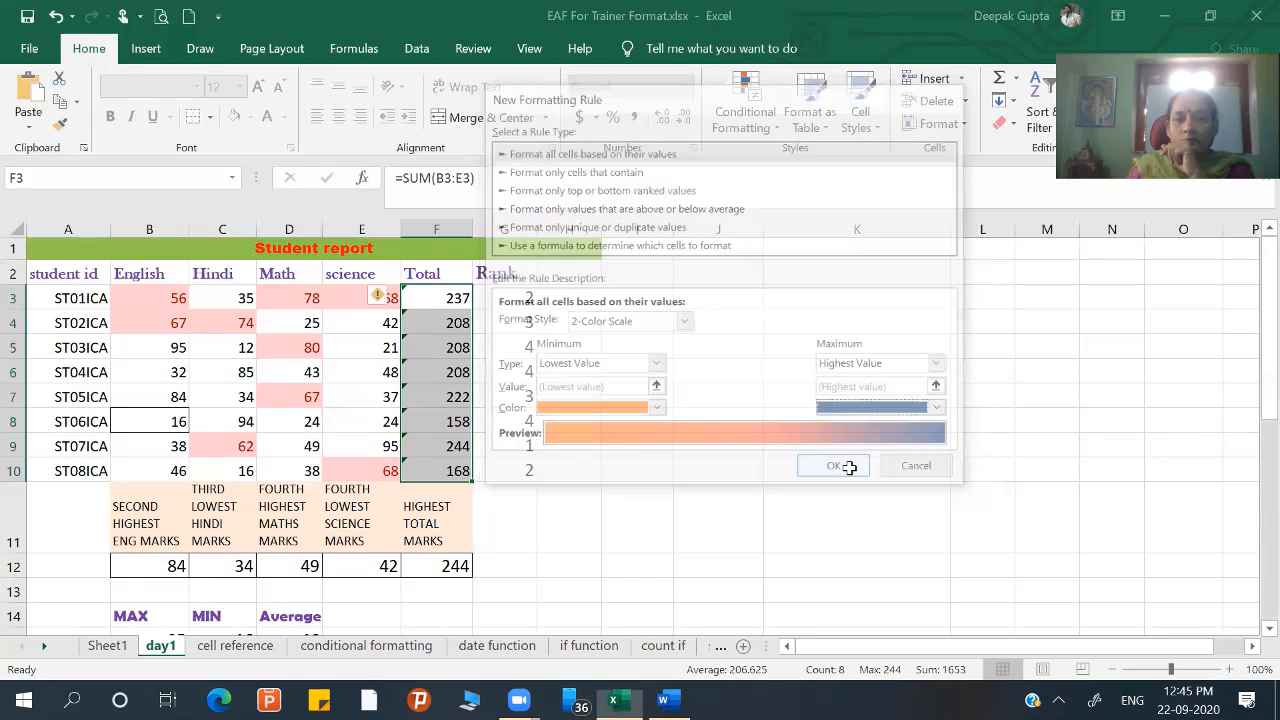
click(680, 425)
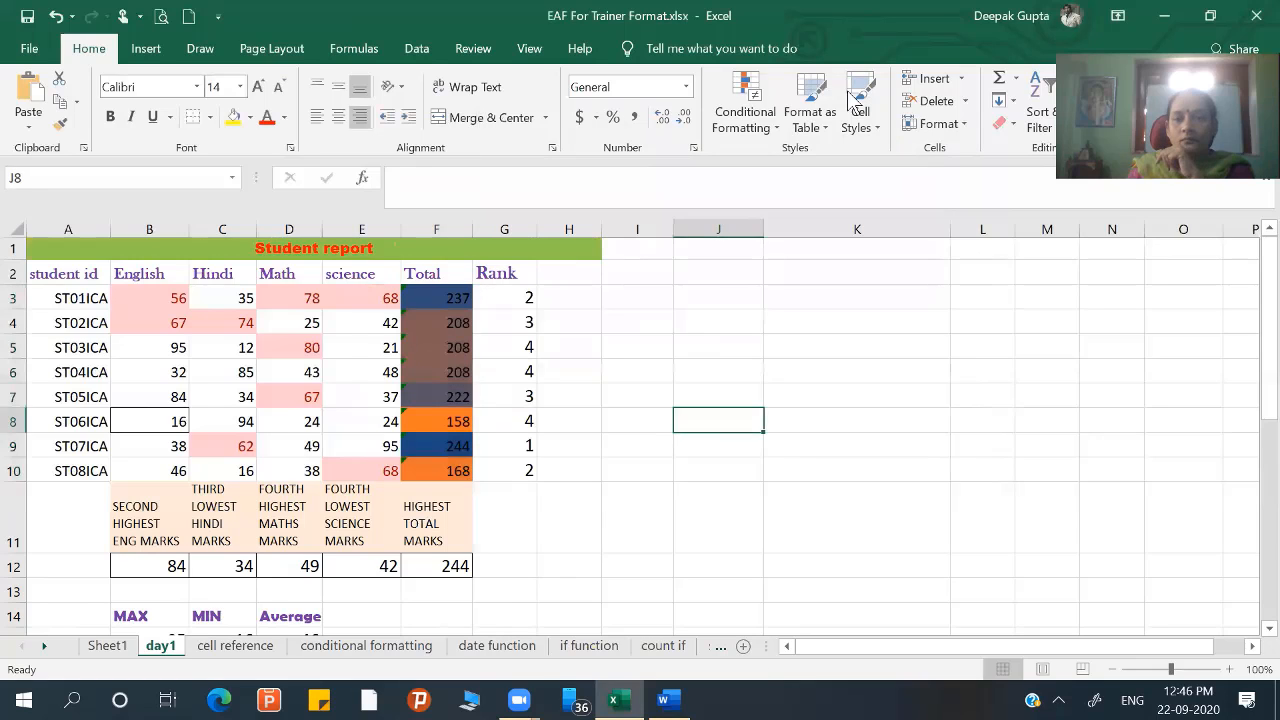
drag(452, 298, 456, 470)
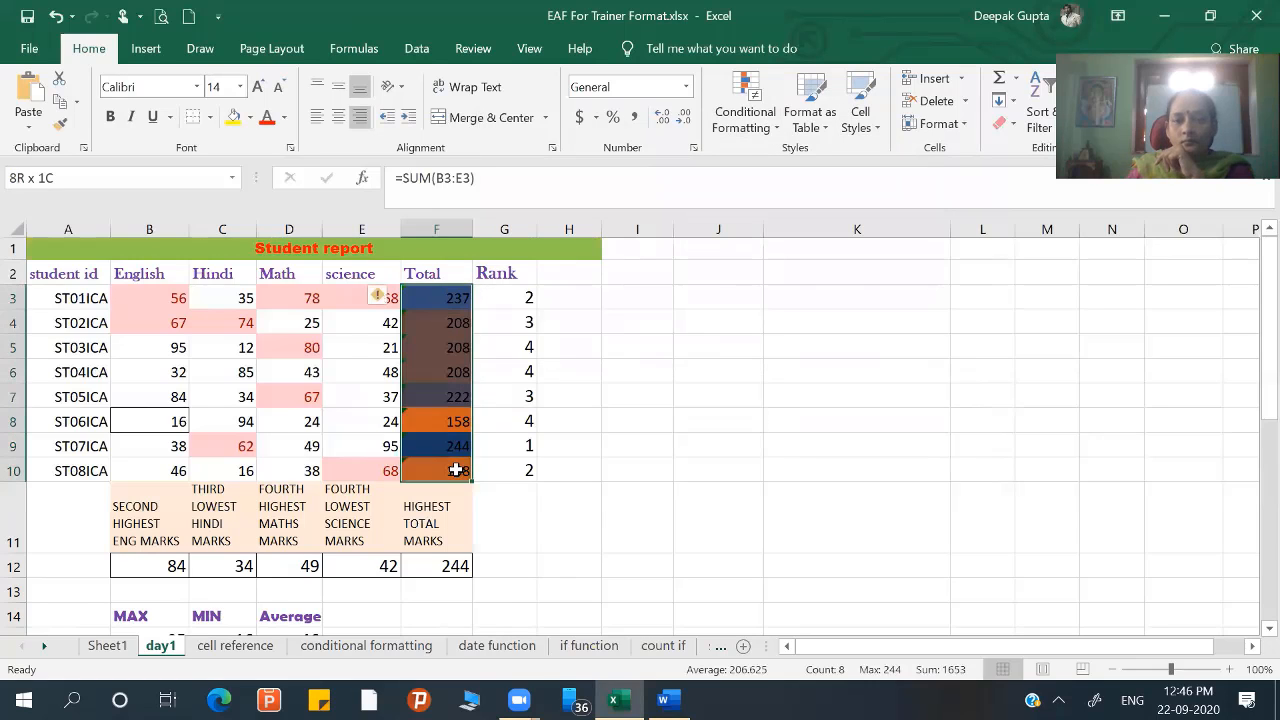
click(692, 522)
- Check the wording of question 3 and select the subject marks in B3:E10
scroll(514, 480, down, 2)
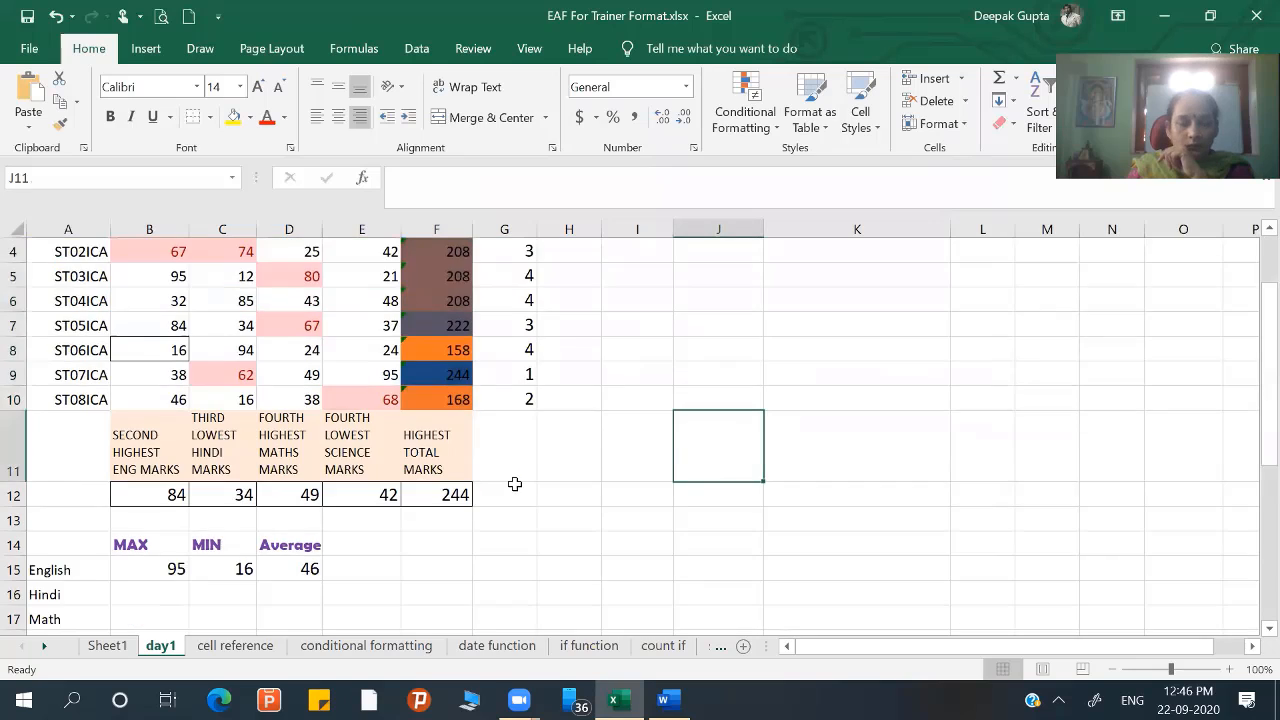
scroll(437, 482, down, 2)
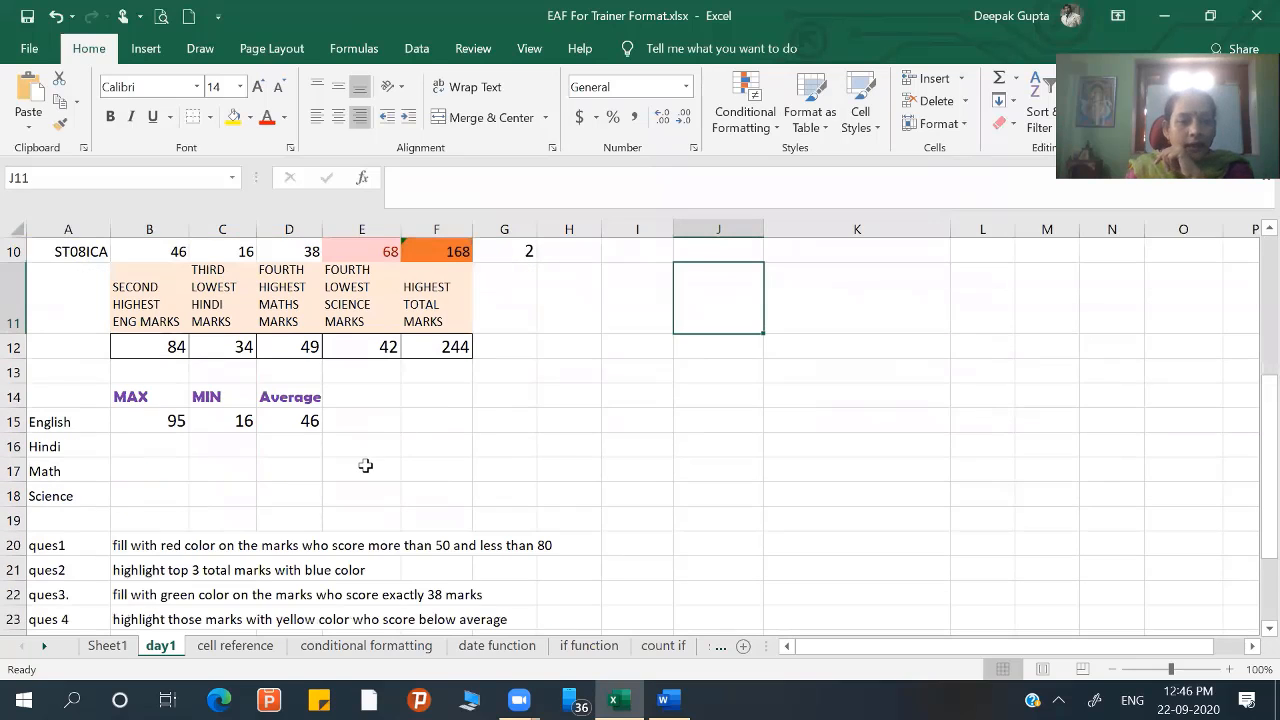
scroll(247, 457, down, 2)
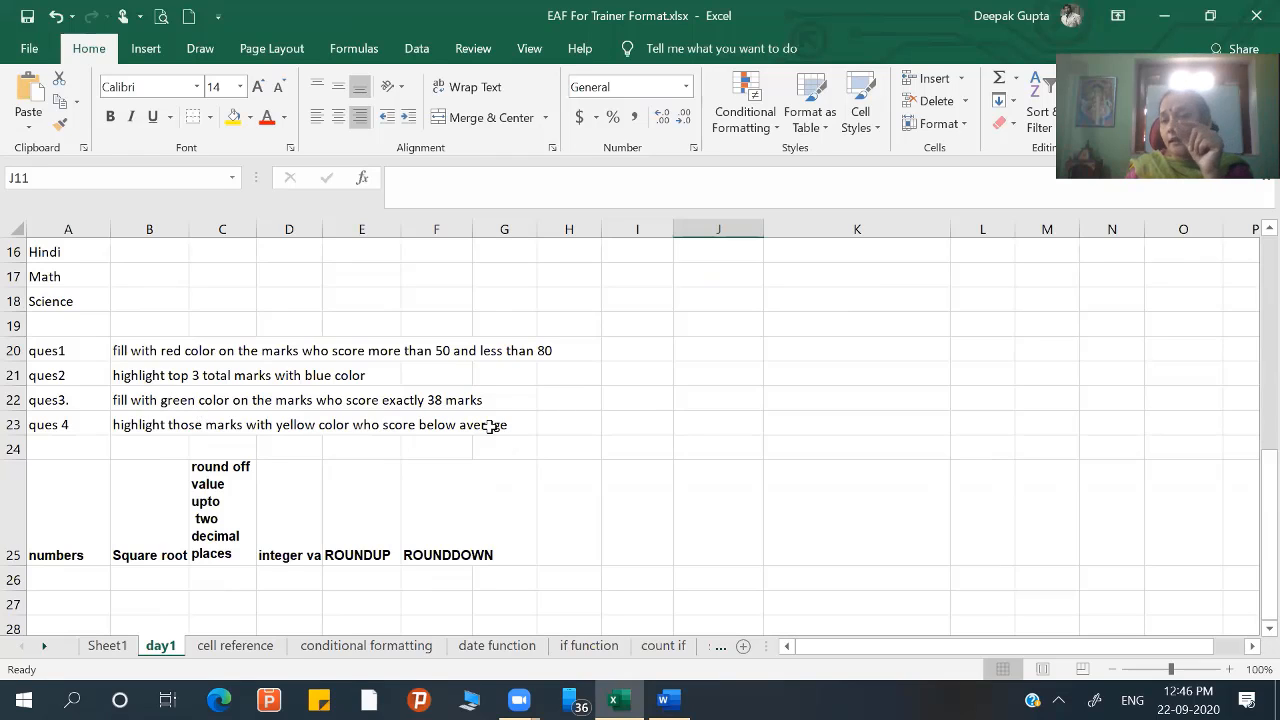
scroll(304, 420, up, 1)
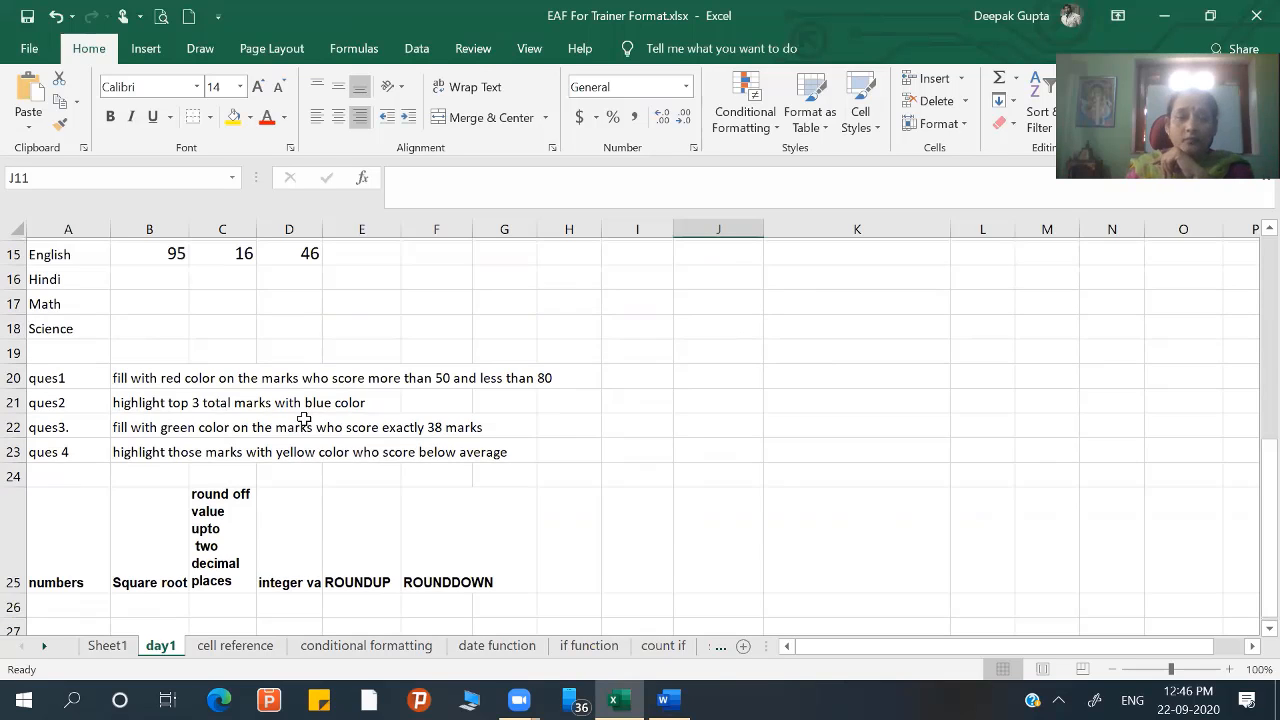
scroll(304, 420, up, 4)
scroll(222, 308, up, 1)
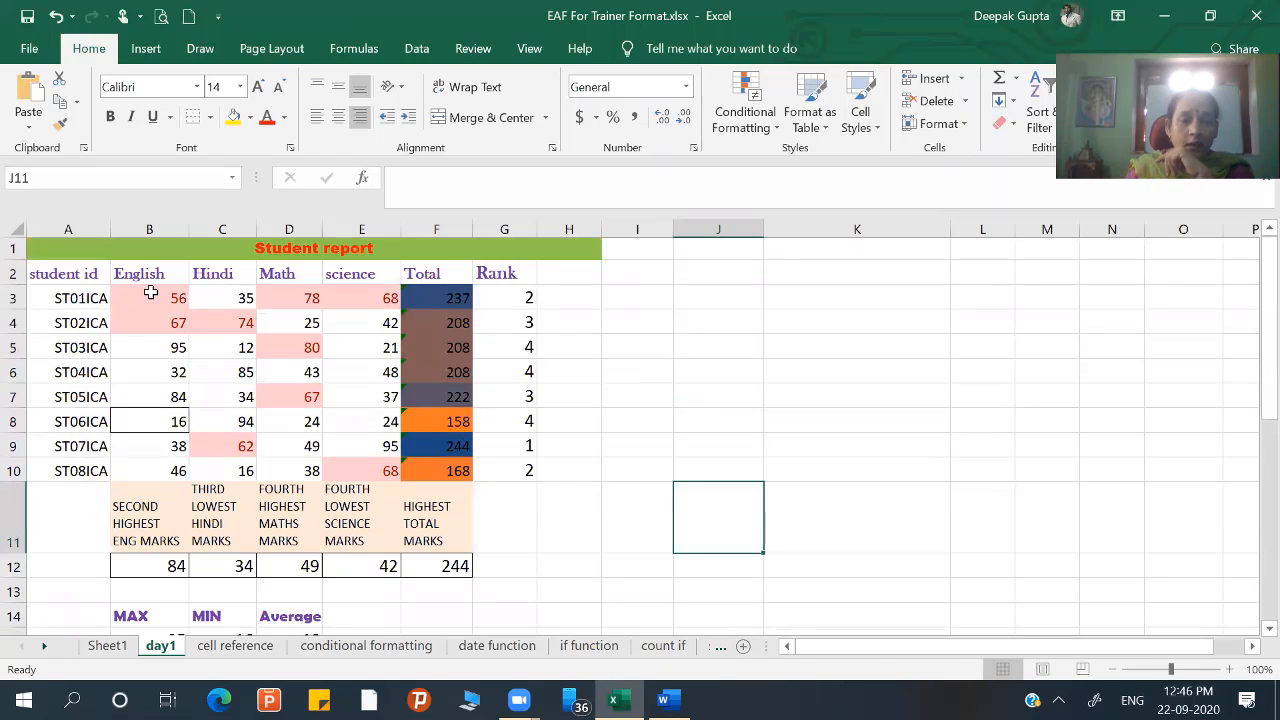
drag(145, 298, 380, 470)
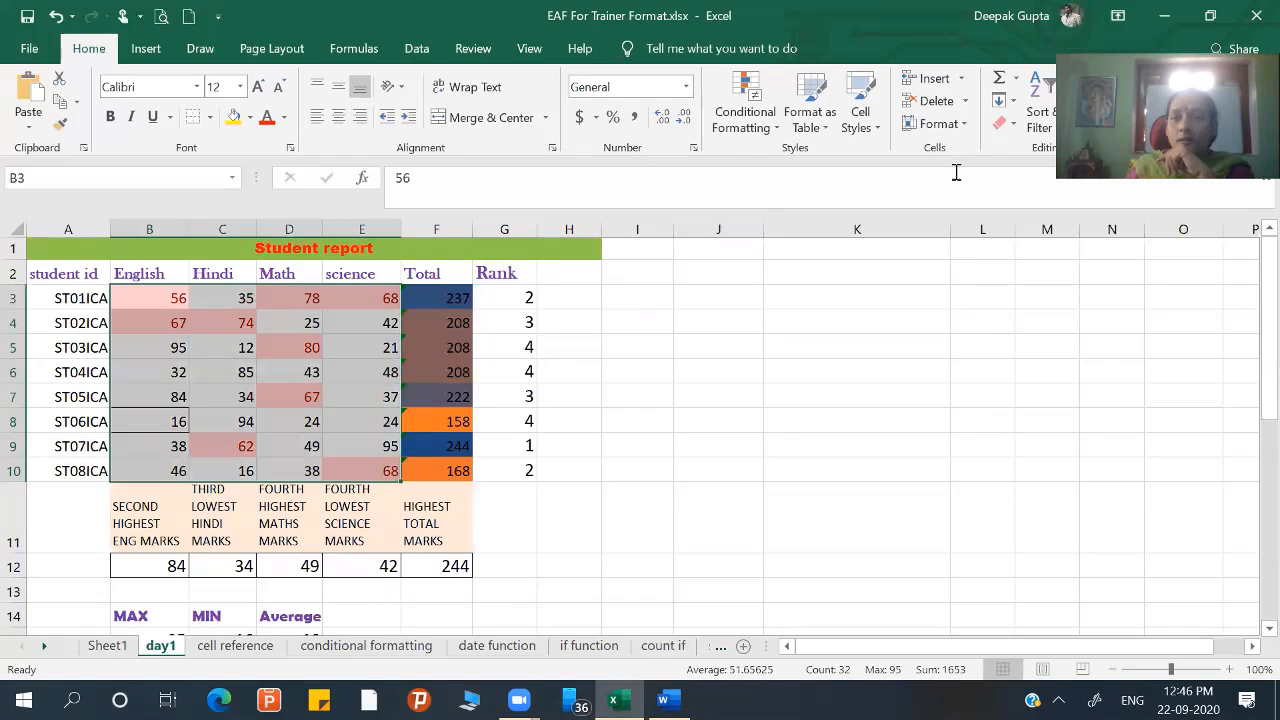
- Highlight the selected marks equal to 38 with Green Fill with Dark Green Text and check cells D10 and B9
click(776, 128)
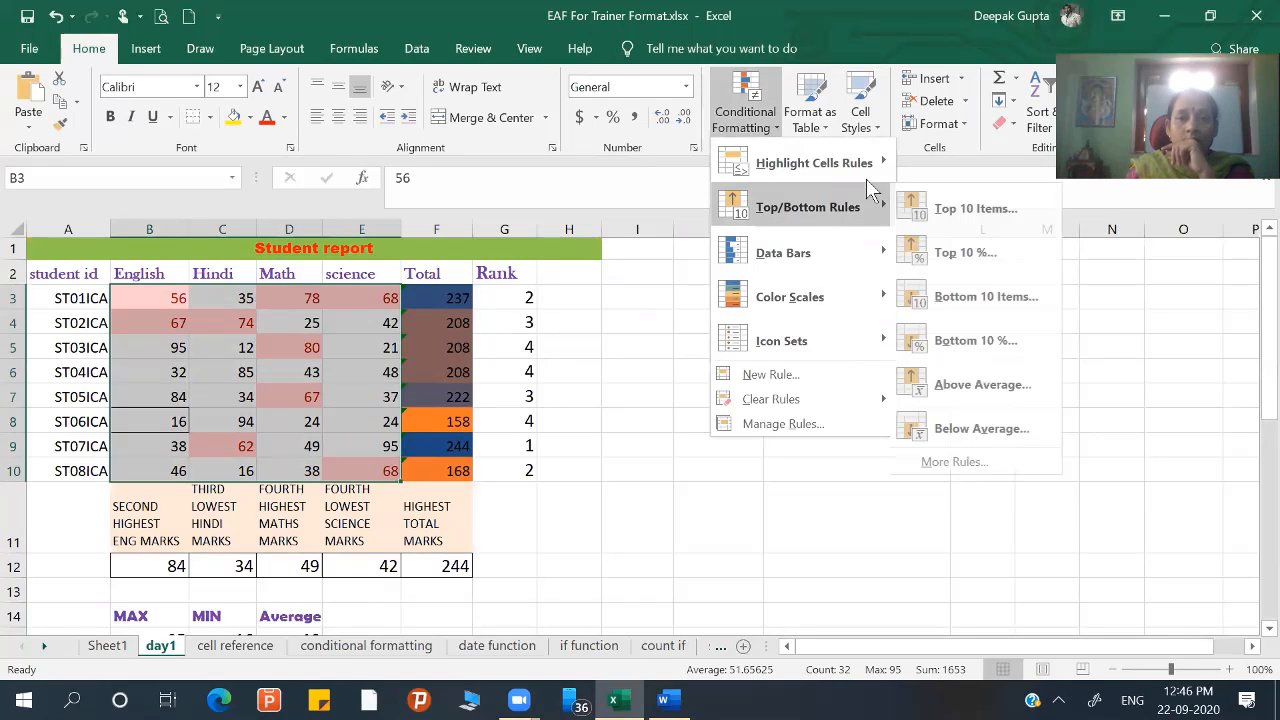
mouse_move(868, 180)
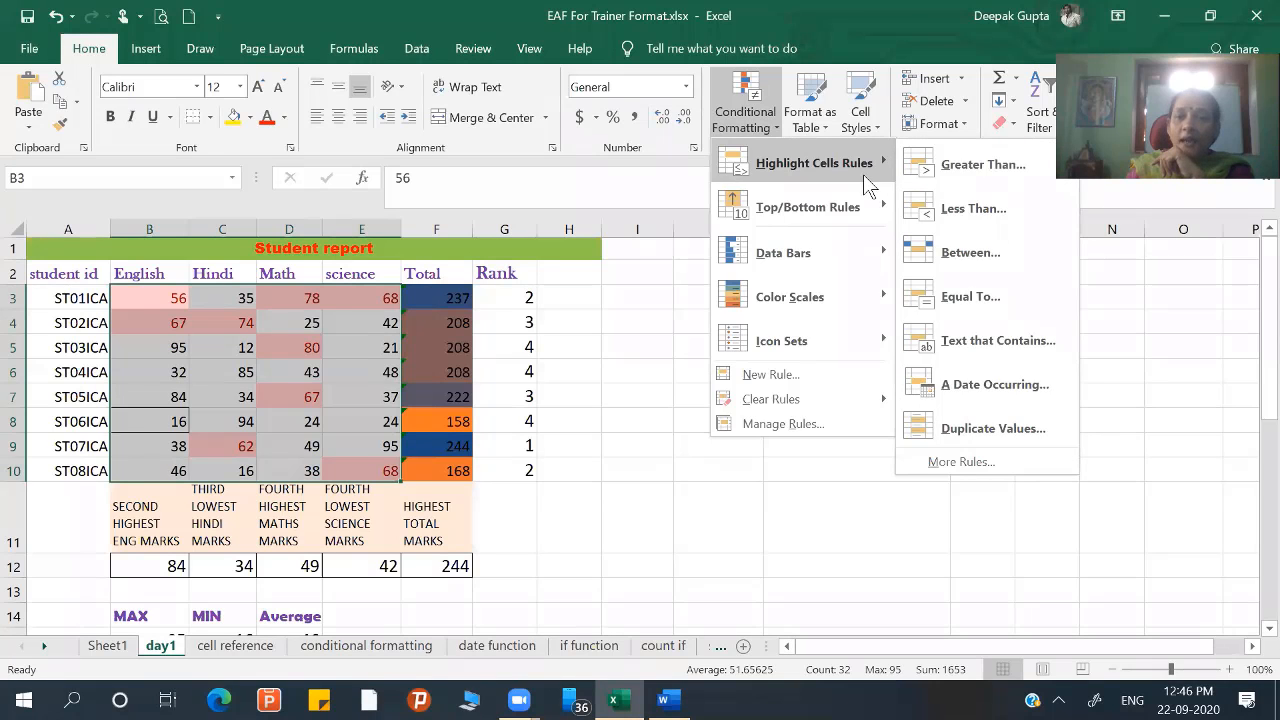
click(950, 297)
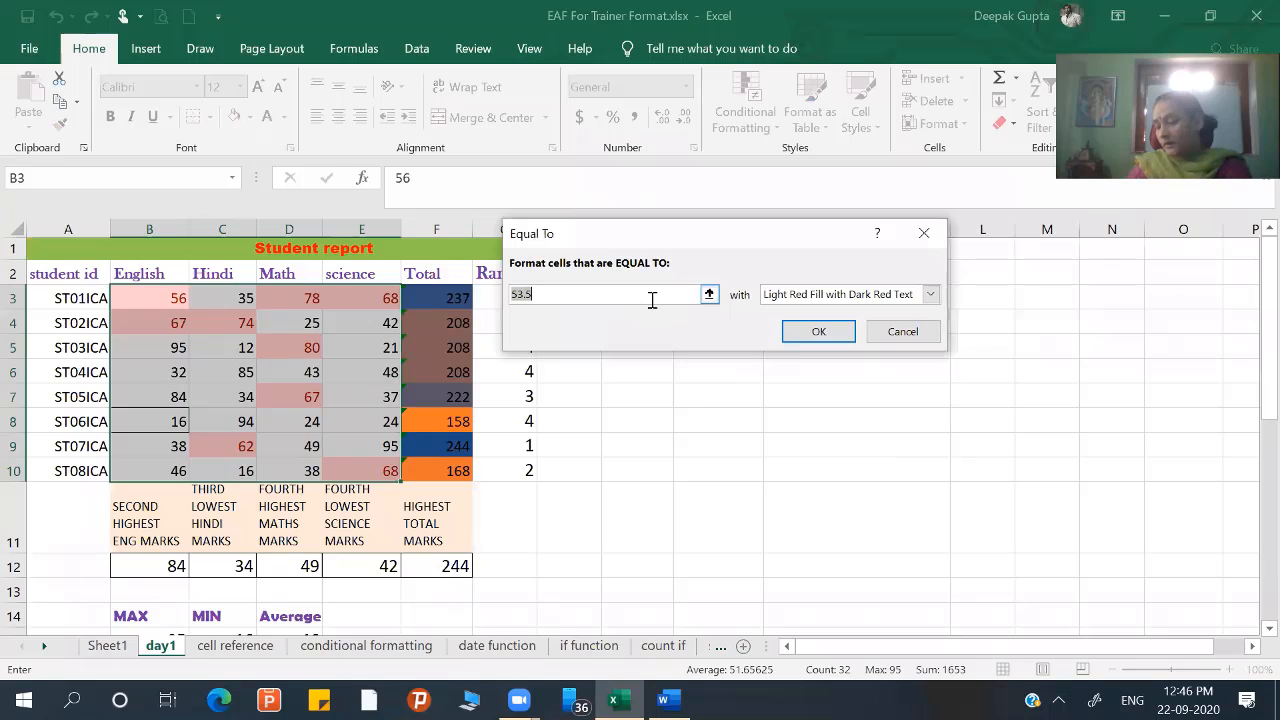
text(38)
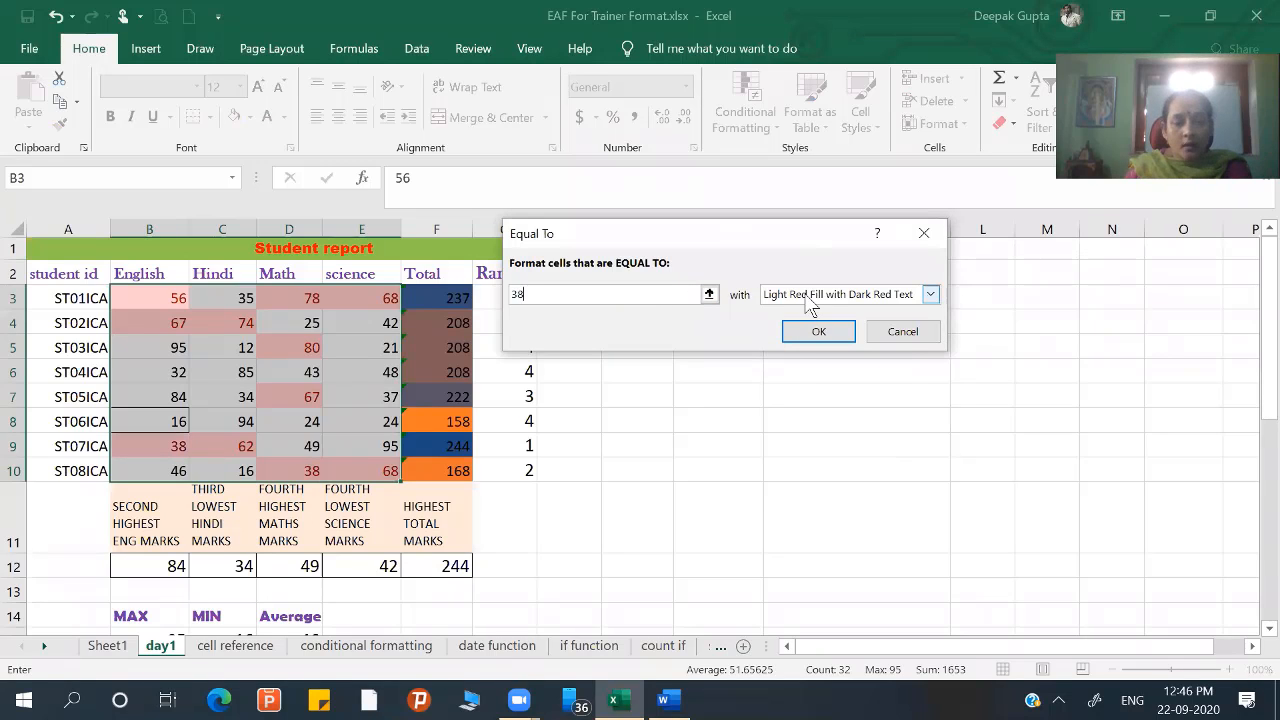
click(806, 297)
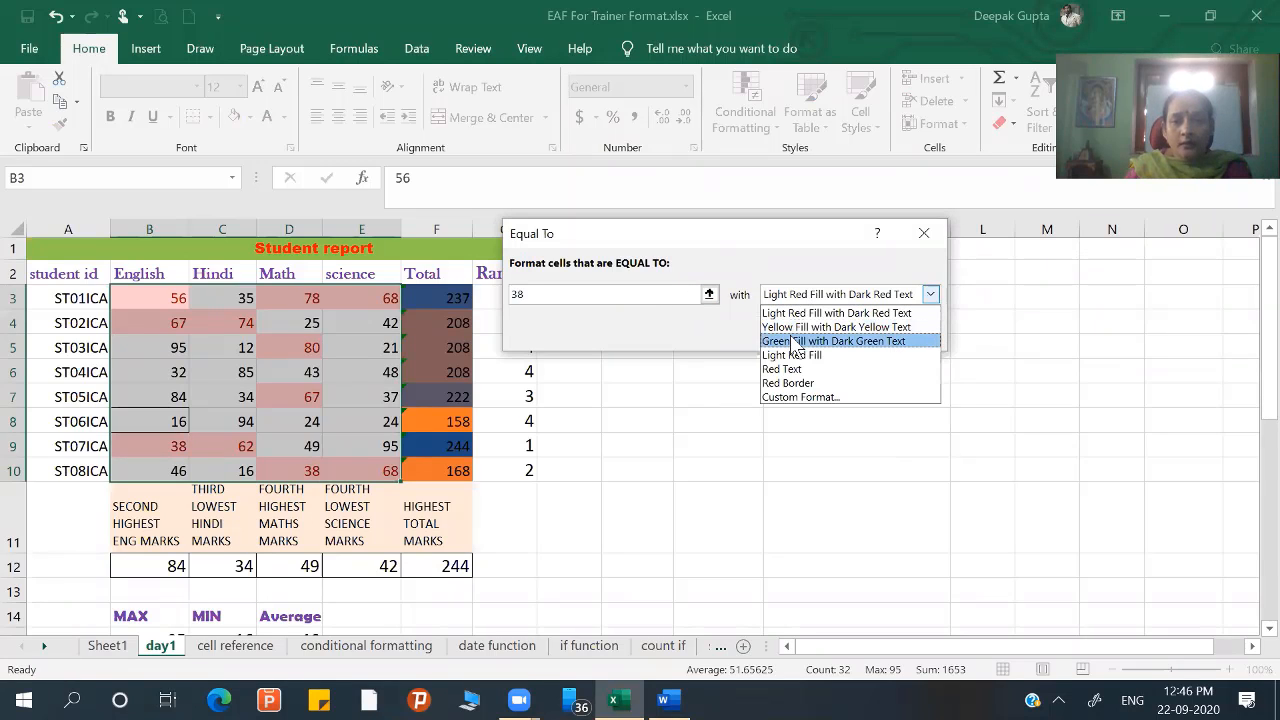
click(797, 341)
click(789, 329)
click(441, 488)
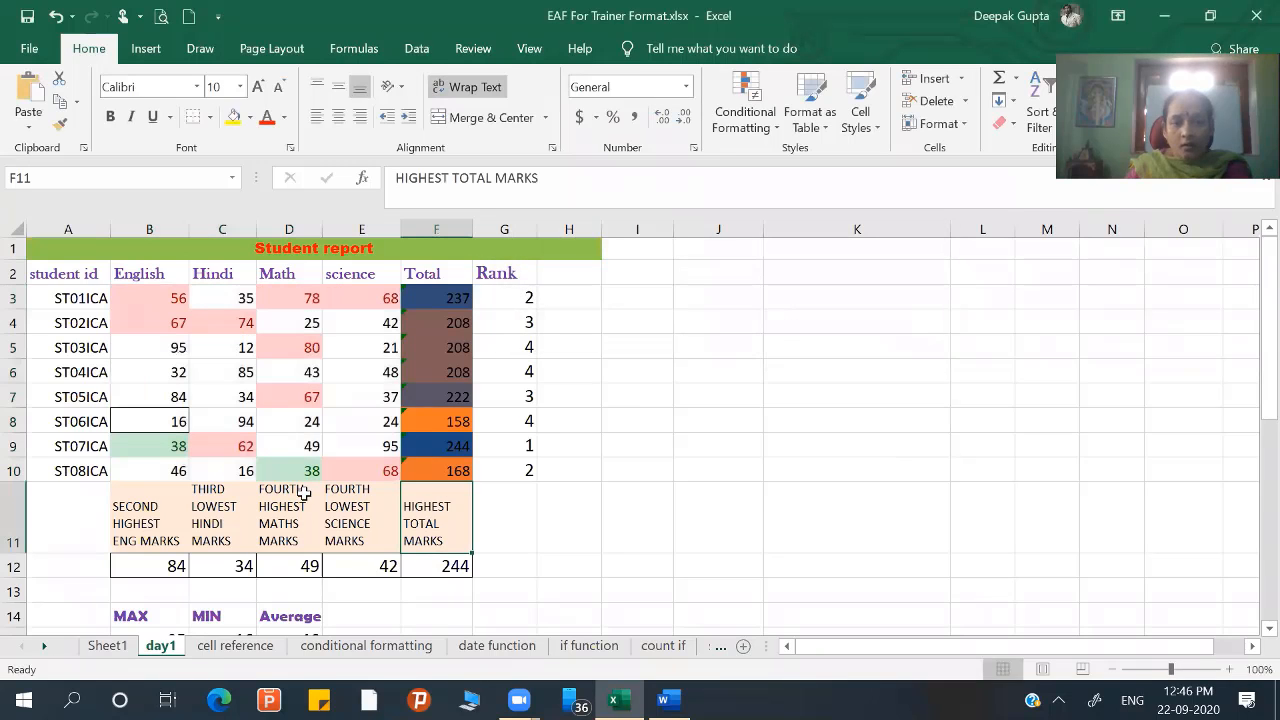
click(290, 466)
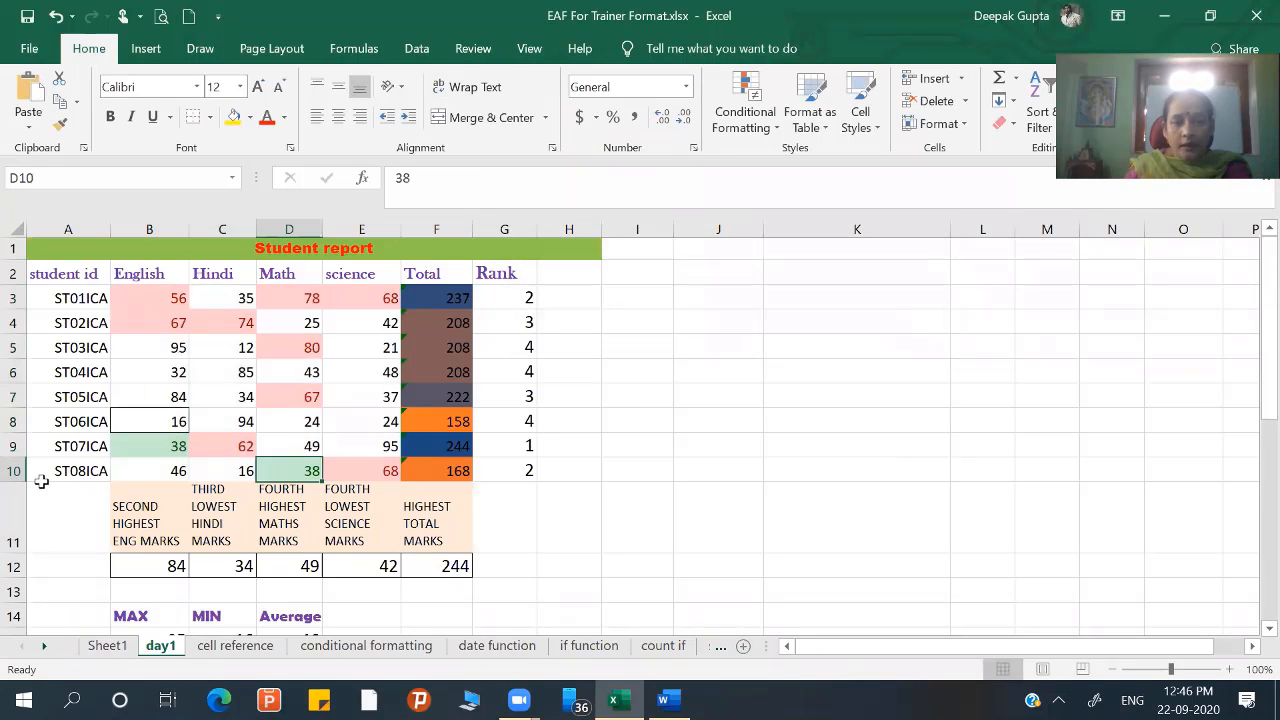
click(118, 448)
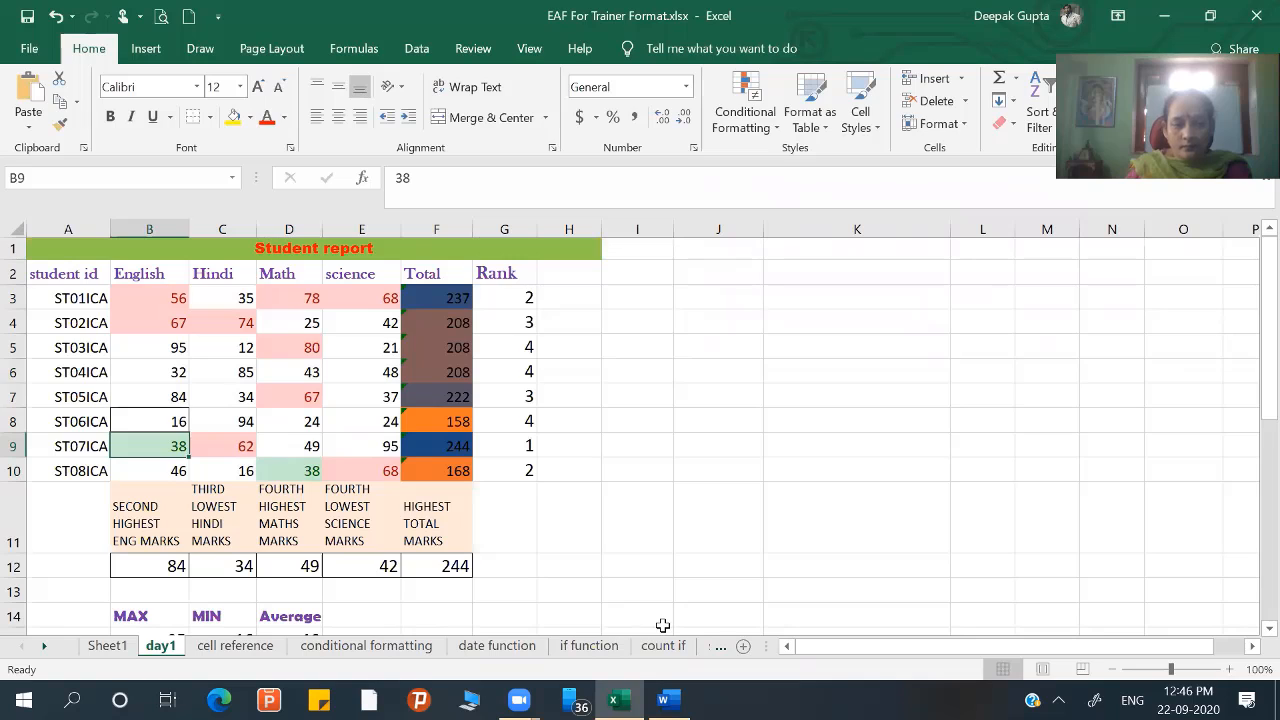
- Check the wording of question 4 and reselect the subject marks in B3:E10
scroll(116, 557, down, 5)
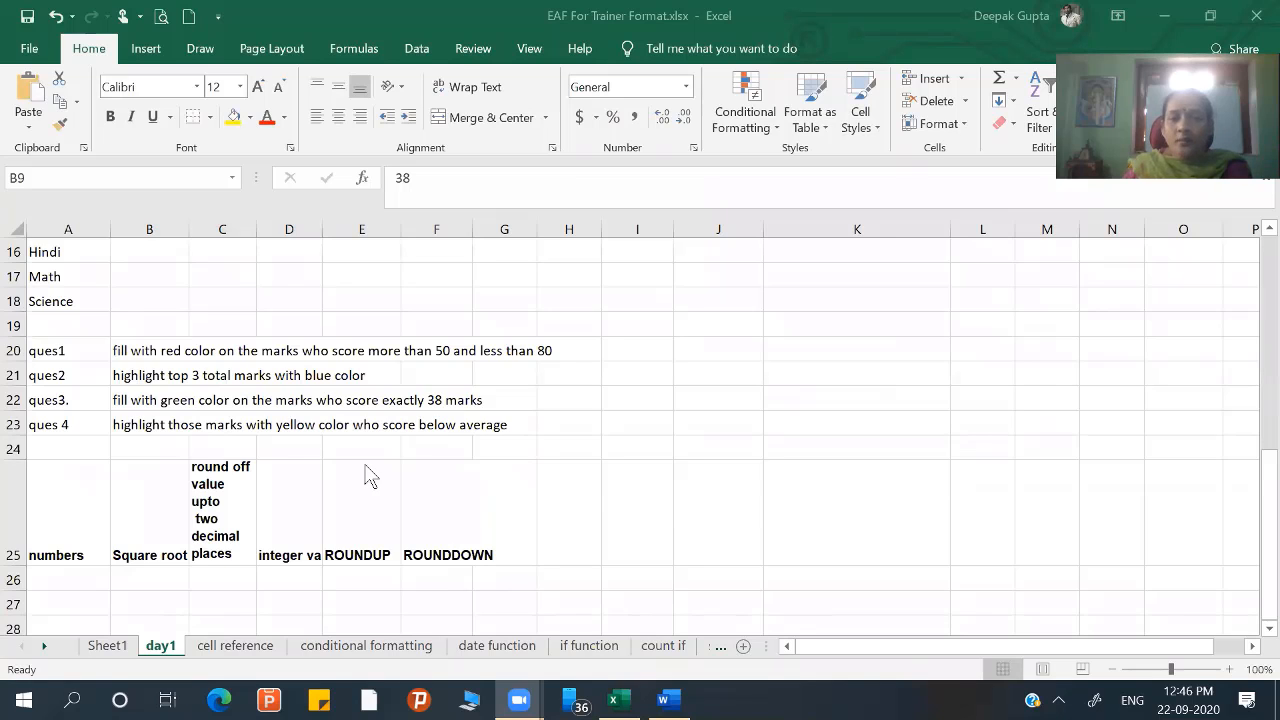
scroll(365, 474, up, 1)
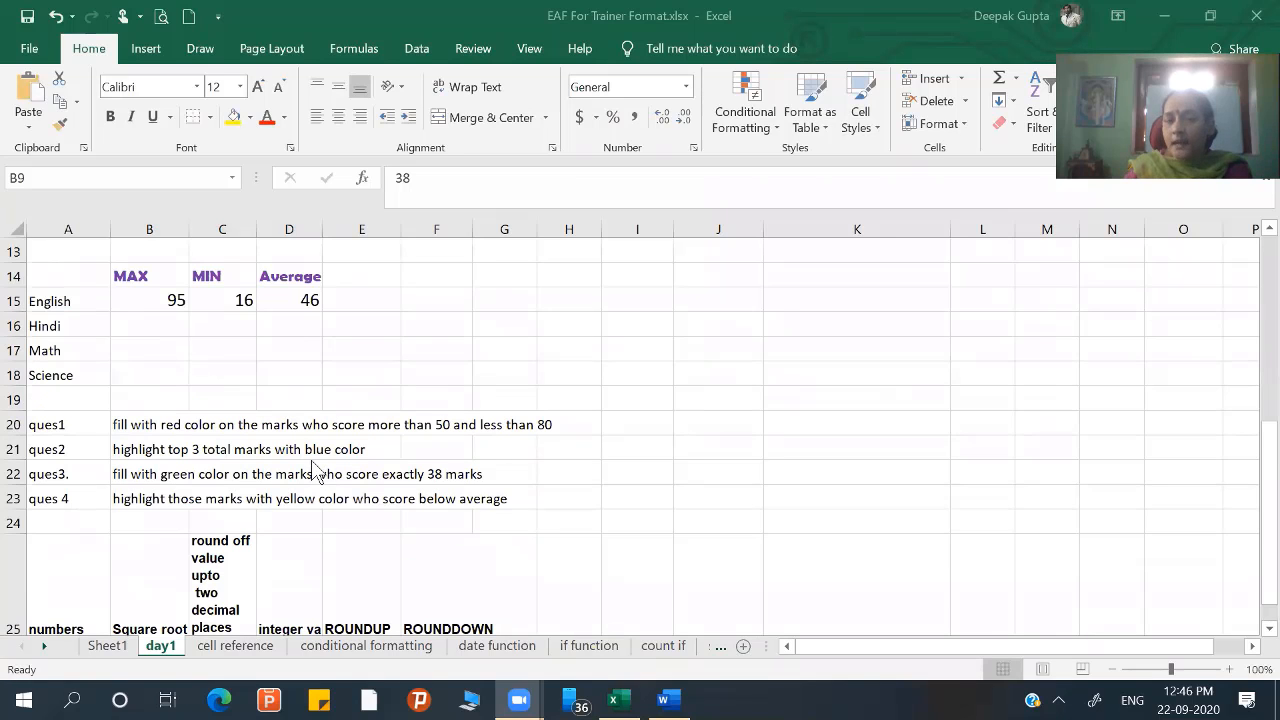
scroll(312, 472, up, 2)
scroll(240, 455, up, 2)
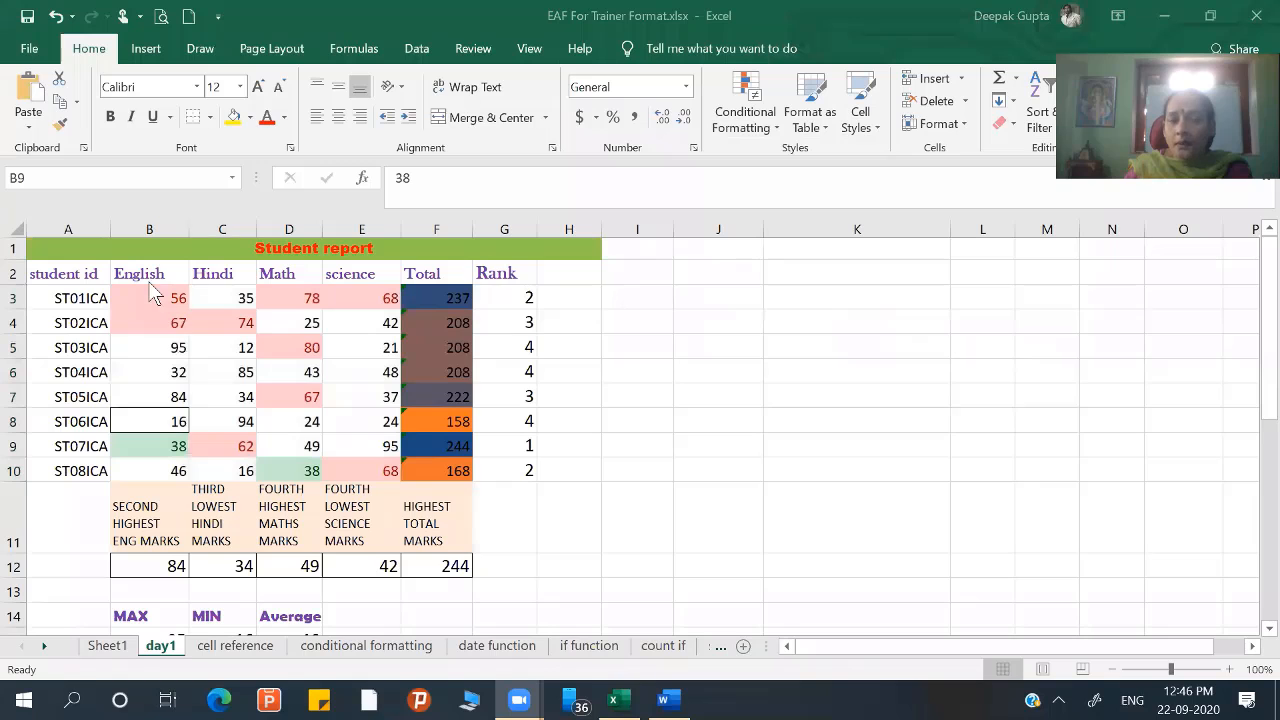
scroll(151, 291, down, 3)
scroll(277, 474, up, 3)
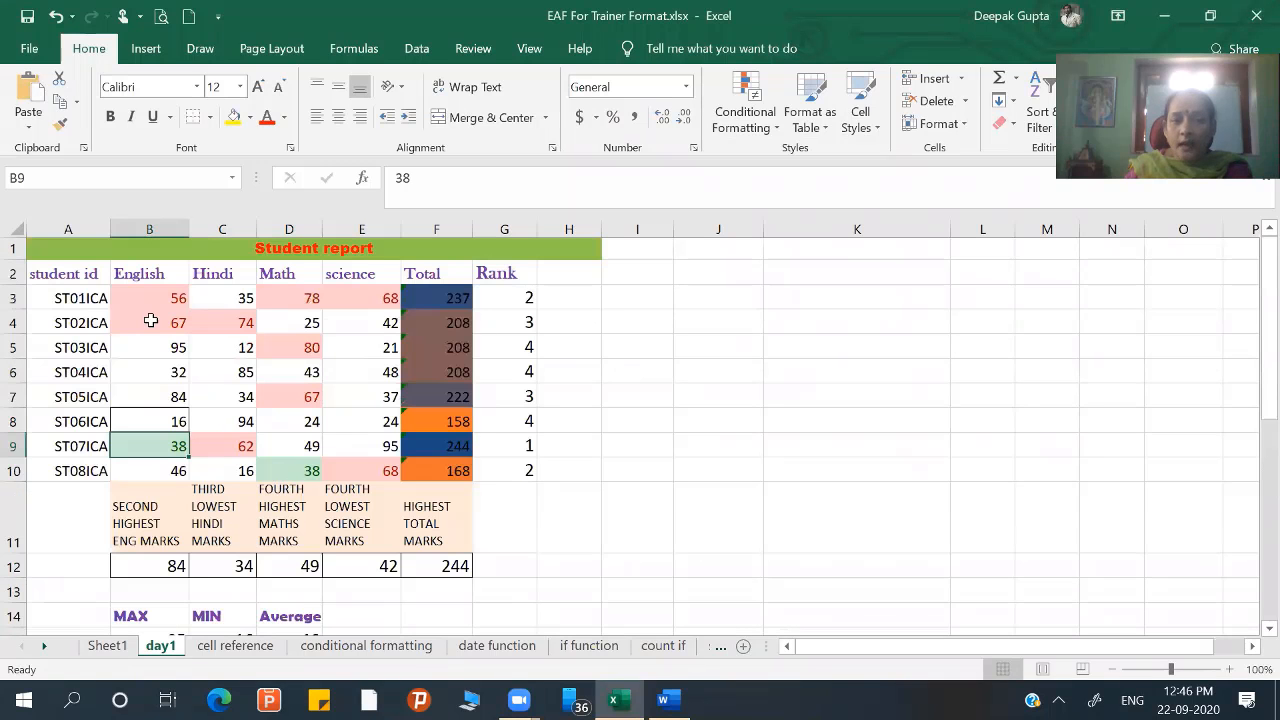
drag(147, 298, 348, 472)
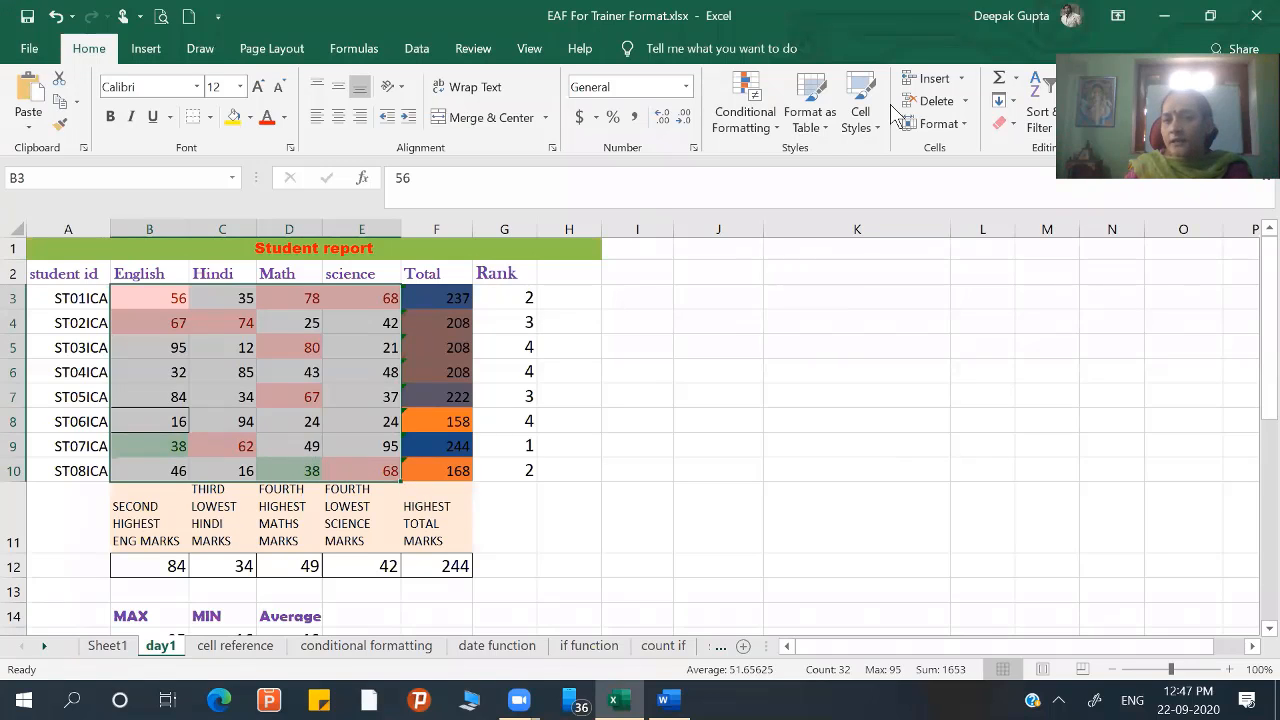
- Highlight the below-average marks in B3:E10 with Yellow Fill with Dark Yellow Text and check the result against the question list
click(775, 135)
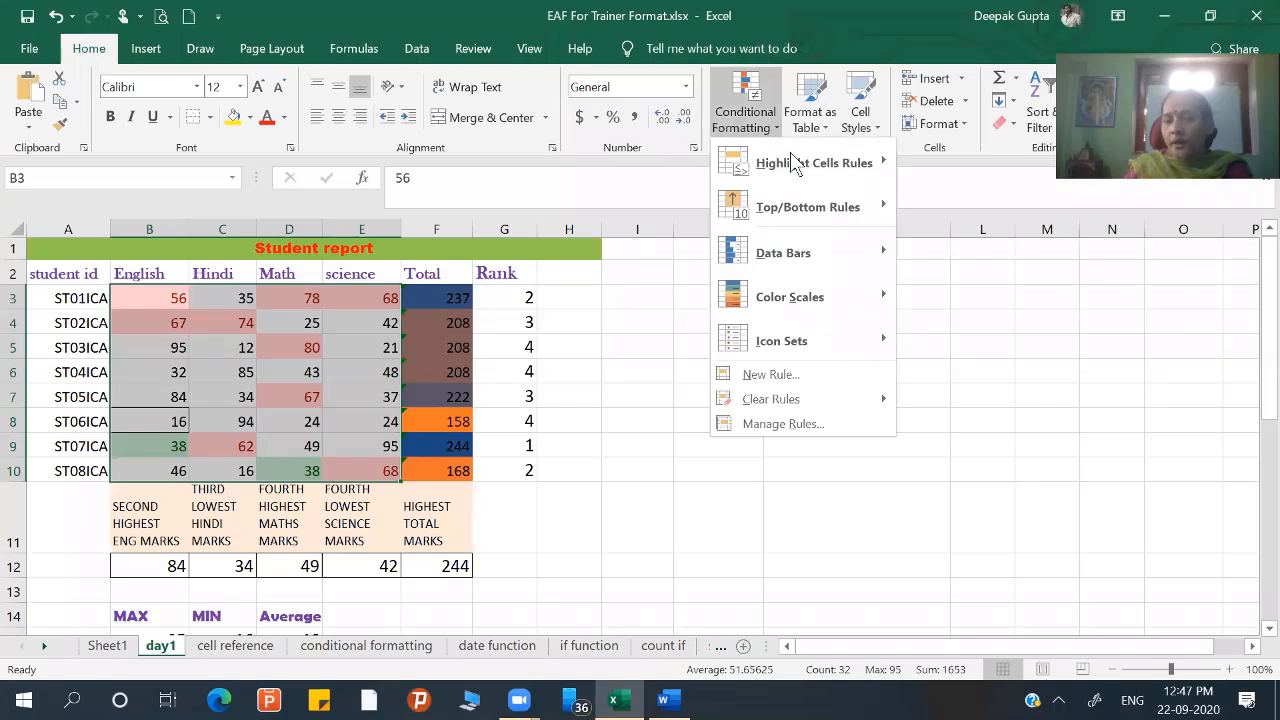
mouse_move(797, 168)
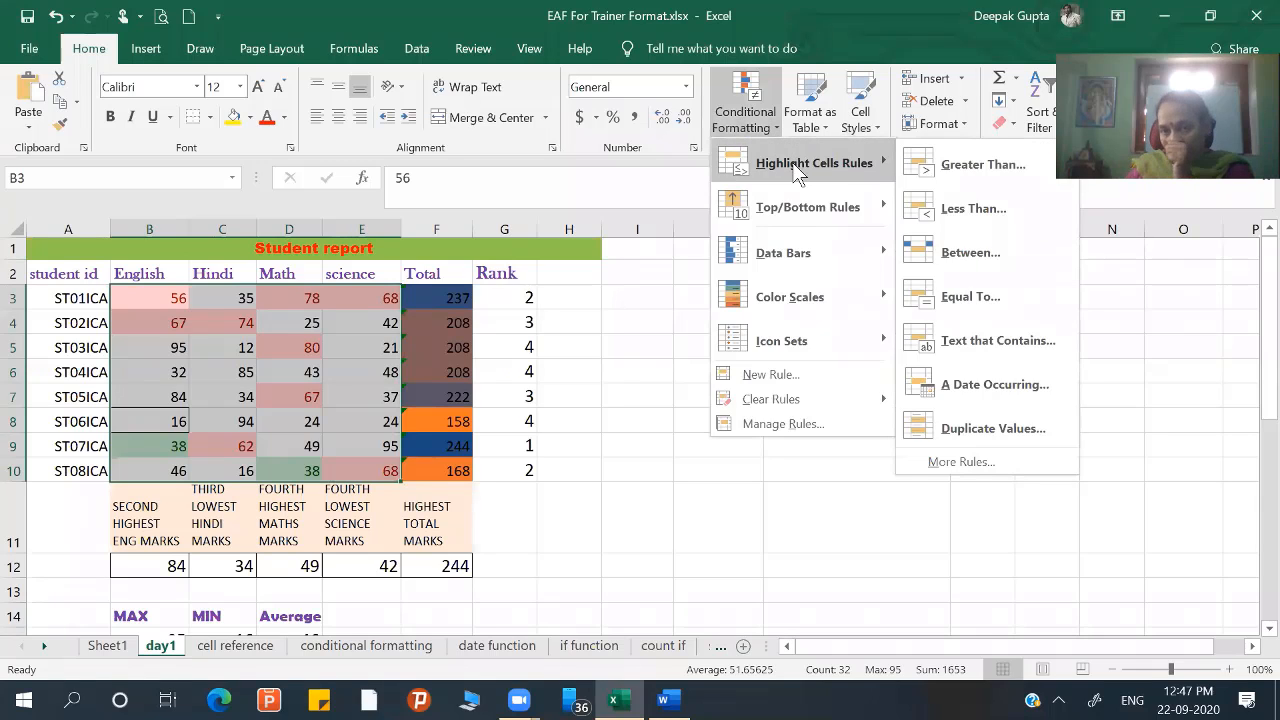
mouse_move(799, 202)
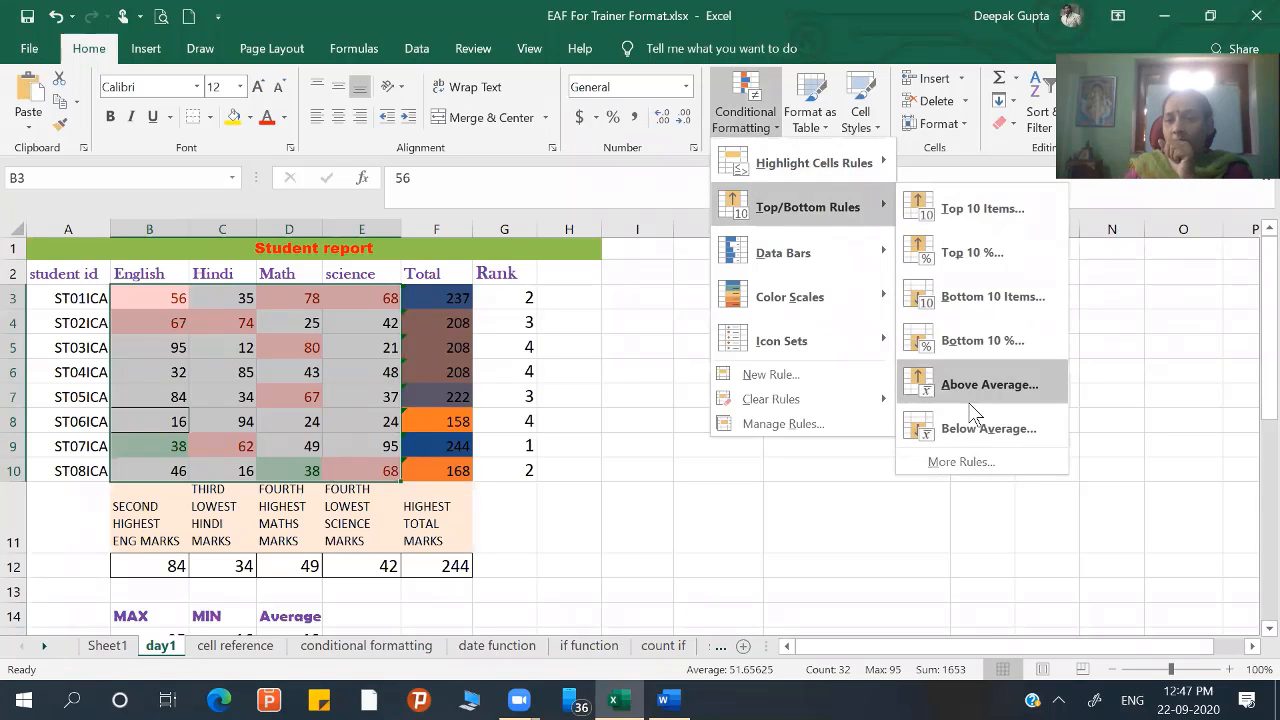
click(979, 437)
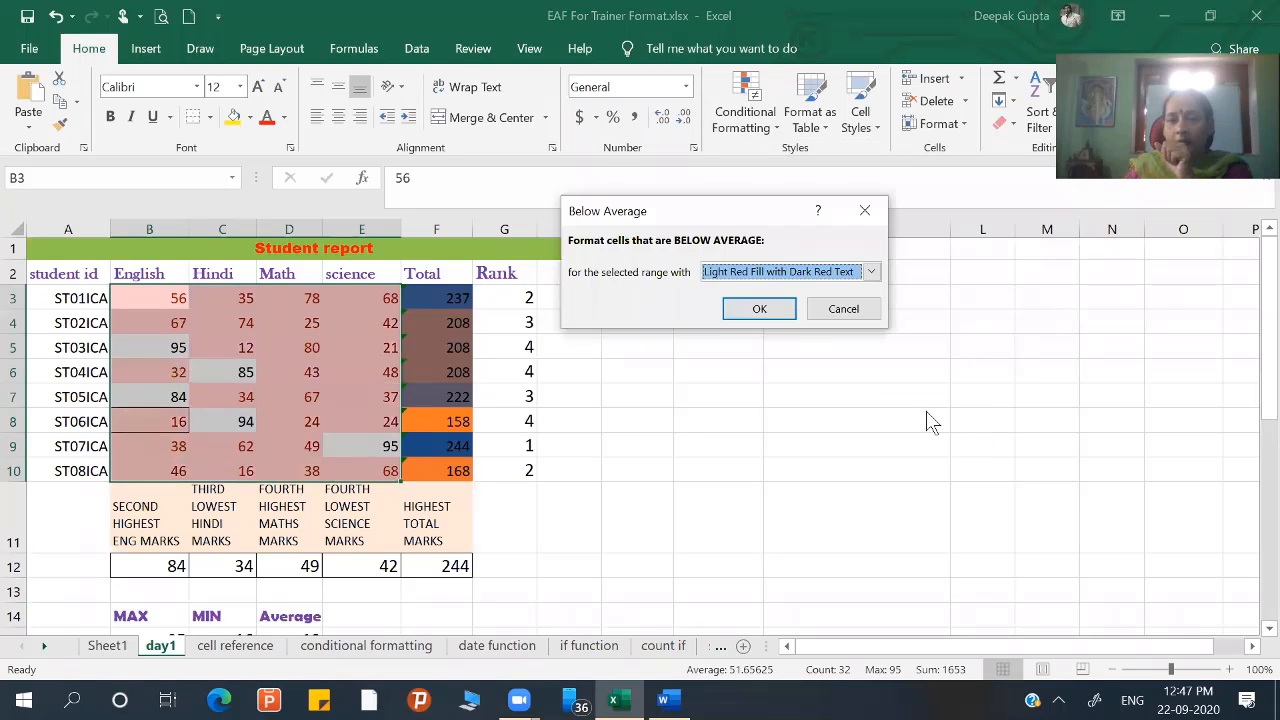
click(805, 278)
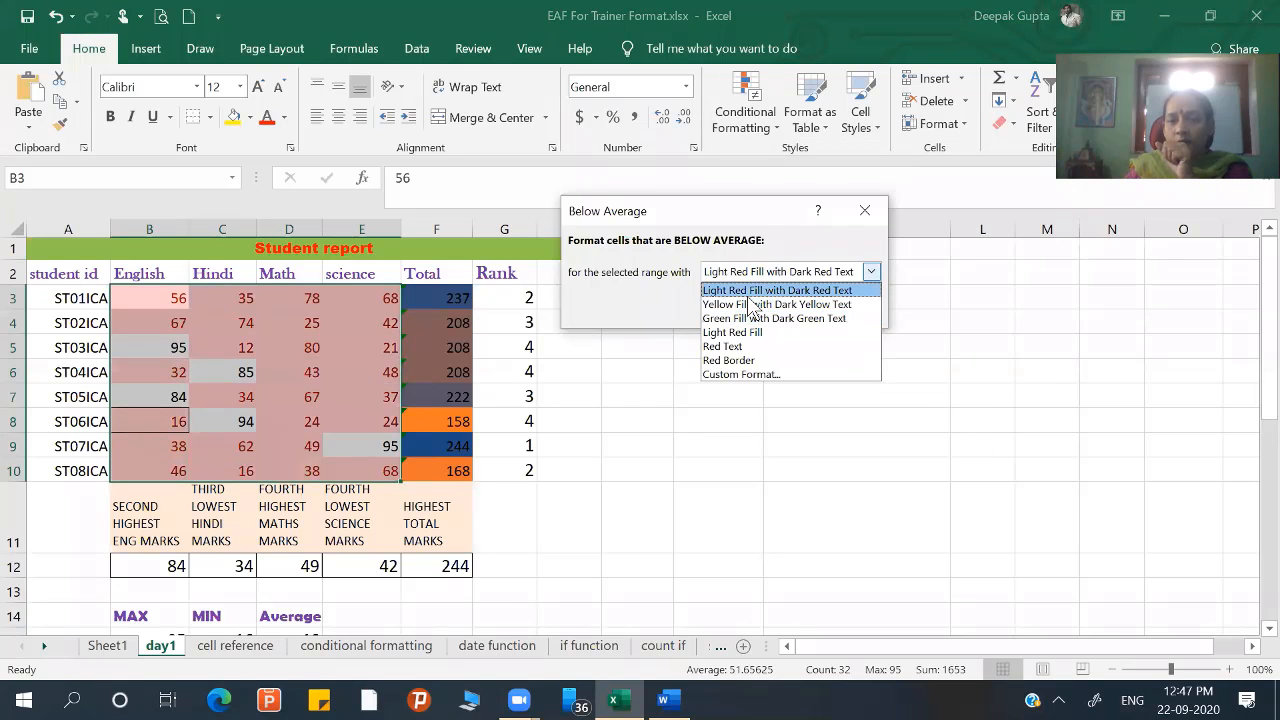
click(745, 280)
click(745, 280)
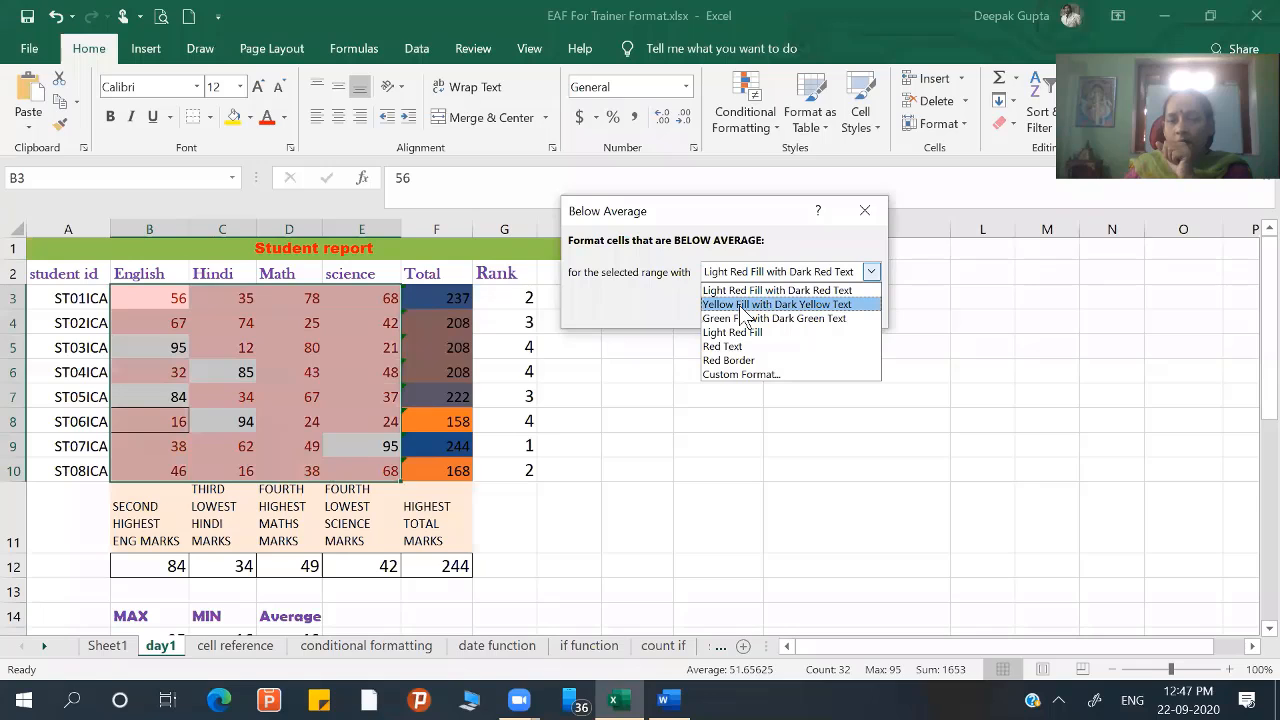
click(742, 305)
click(761, 309)
click(745, 390)
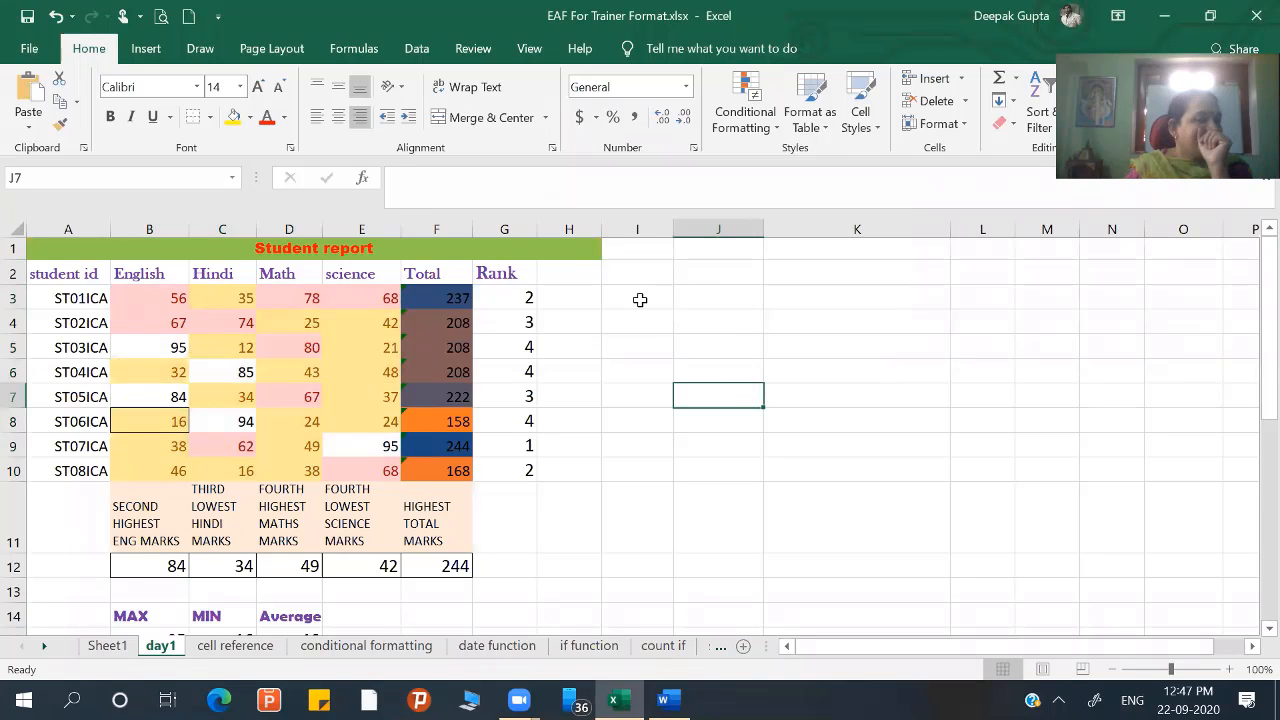
scroll(613, 330, down, 5)
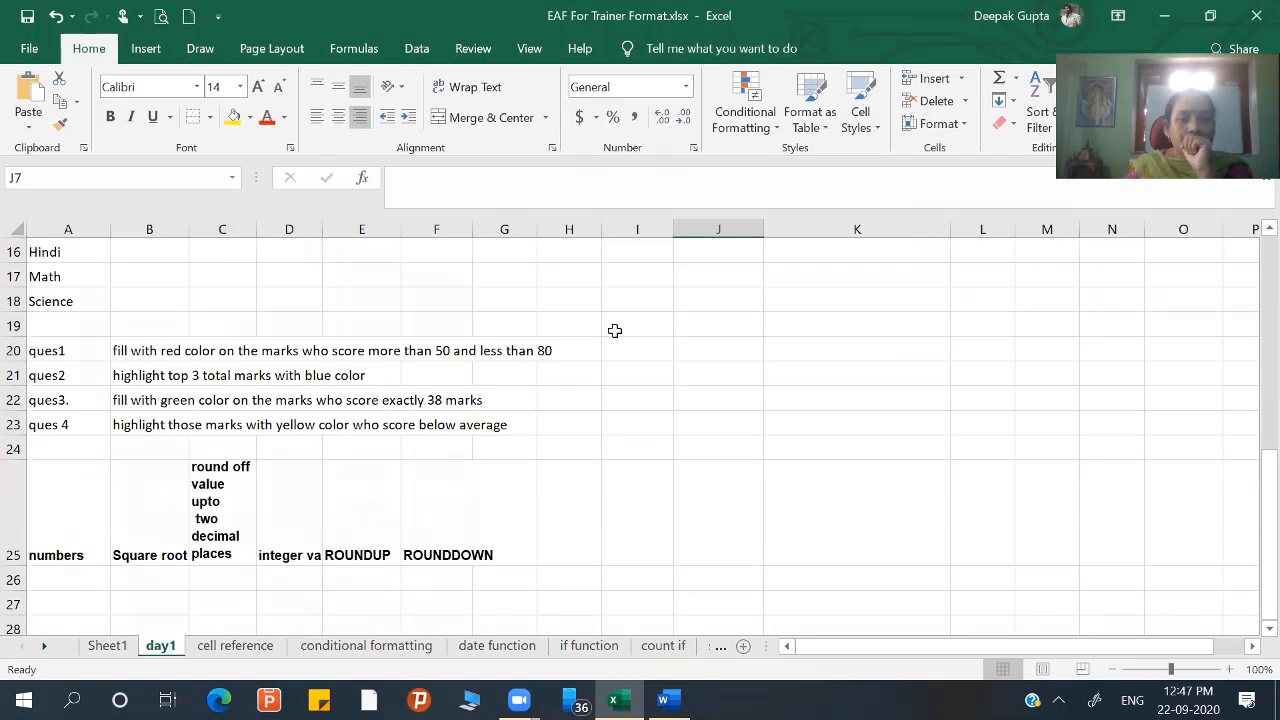
scroll(621, 330, up, 3)
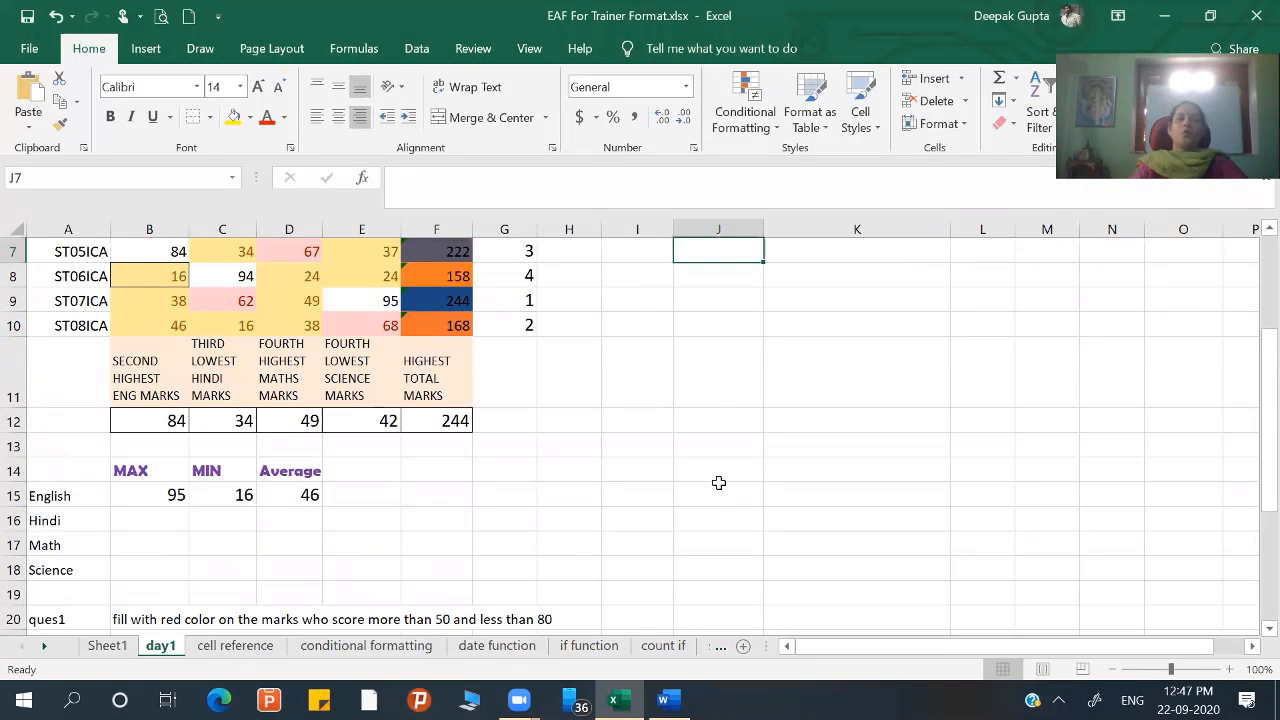